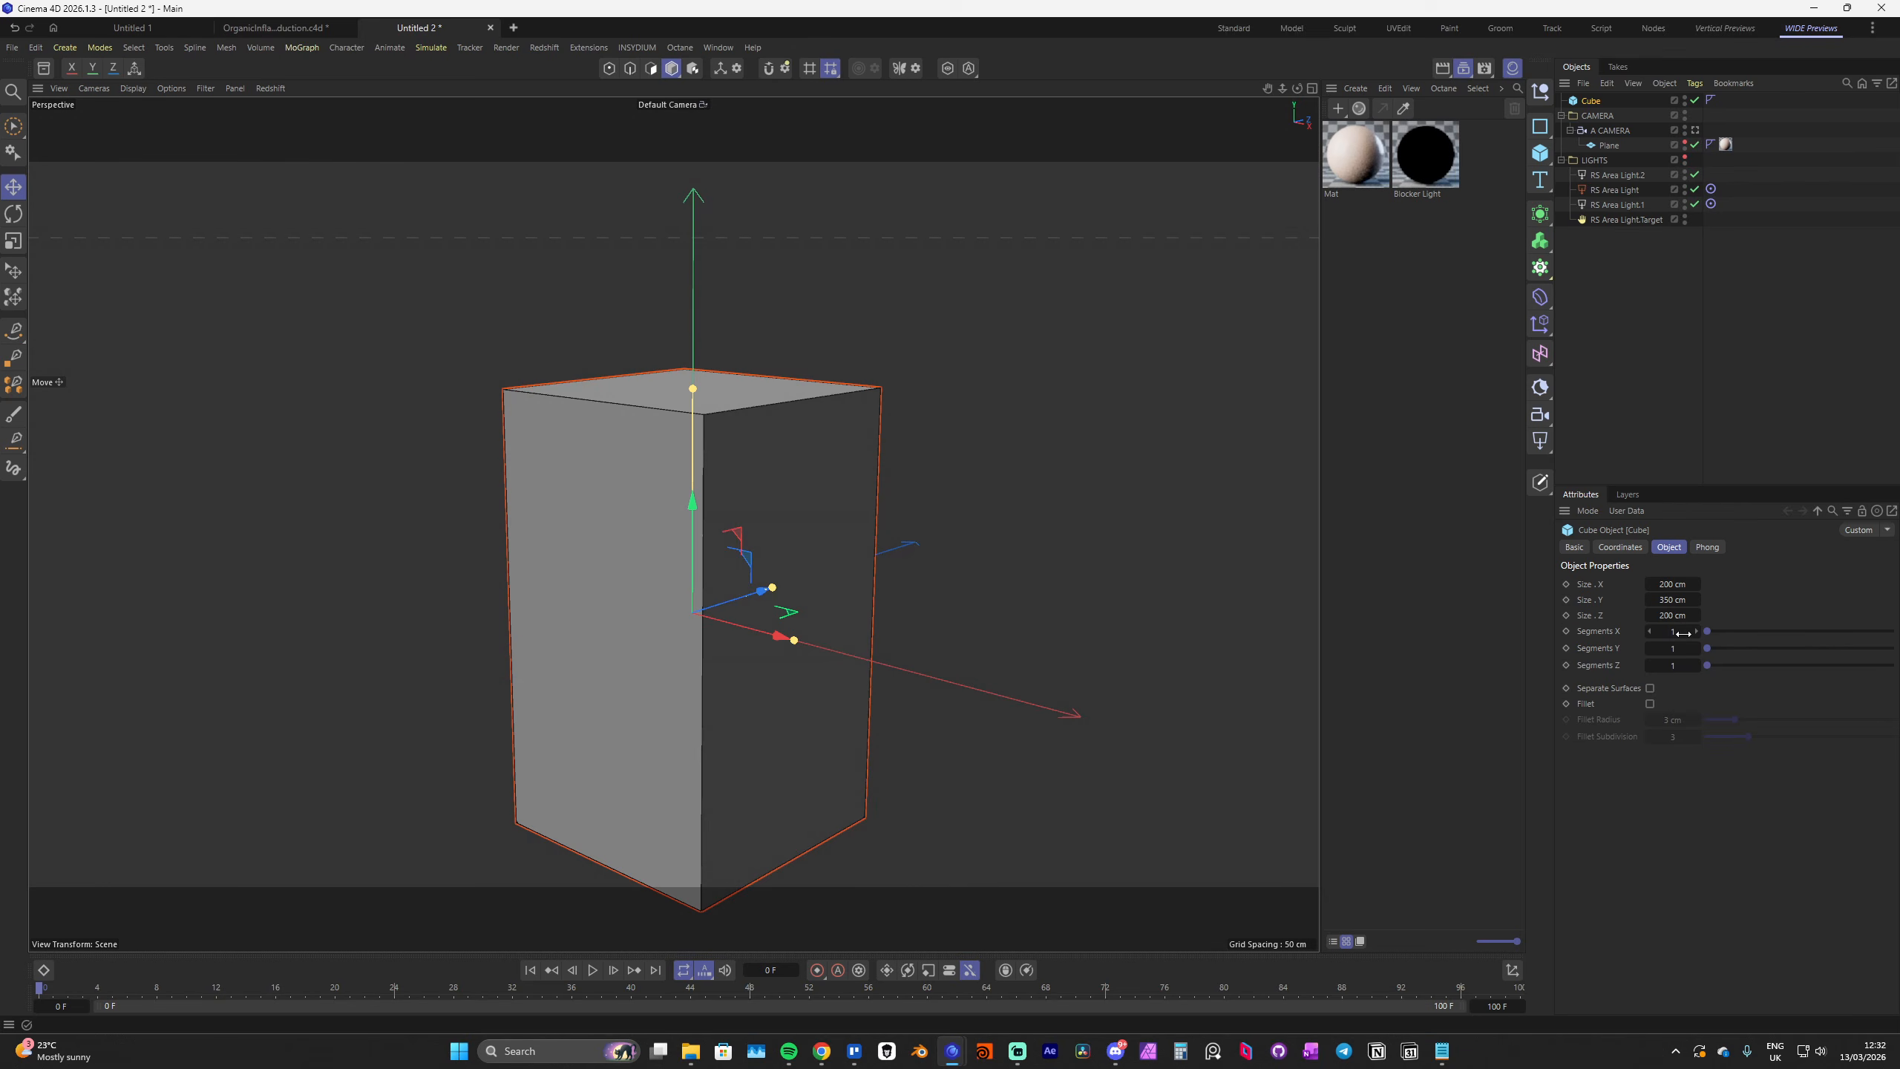
Add a Remesh generator as the parent of the cube
{"action": "left_click_drag", "start_coordinate": [1683, 633], "coordinate": [1683, 631]}
{"action": "left_click", "coordinate": [1545, 218]}
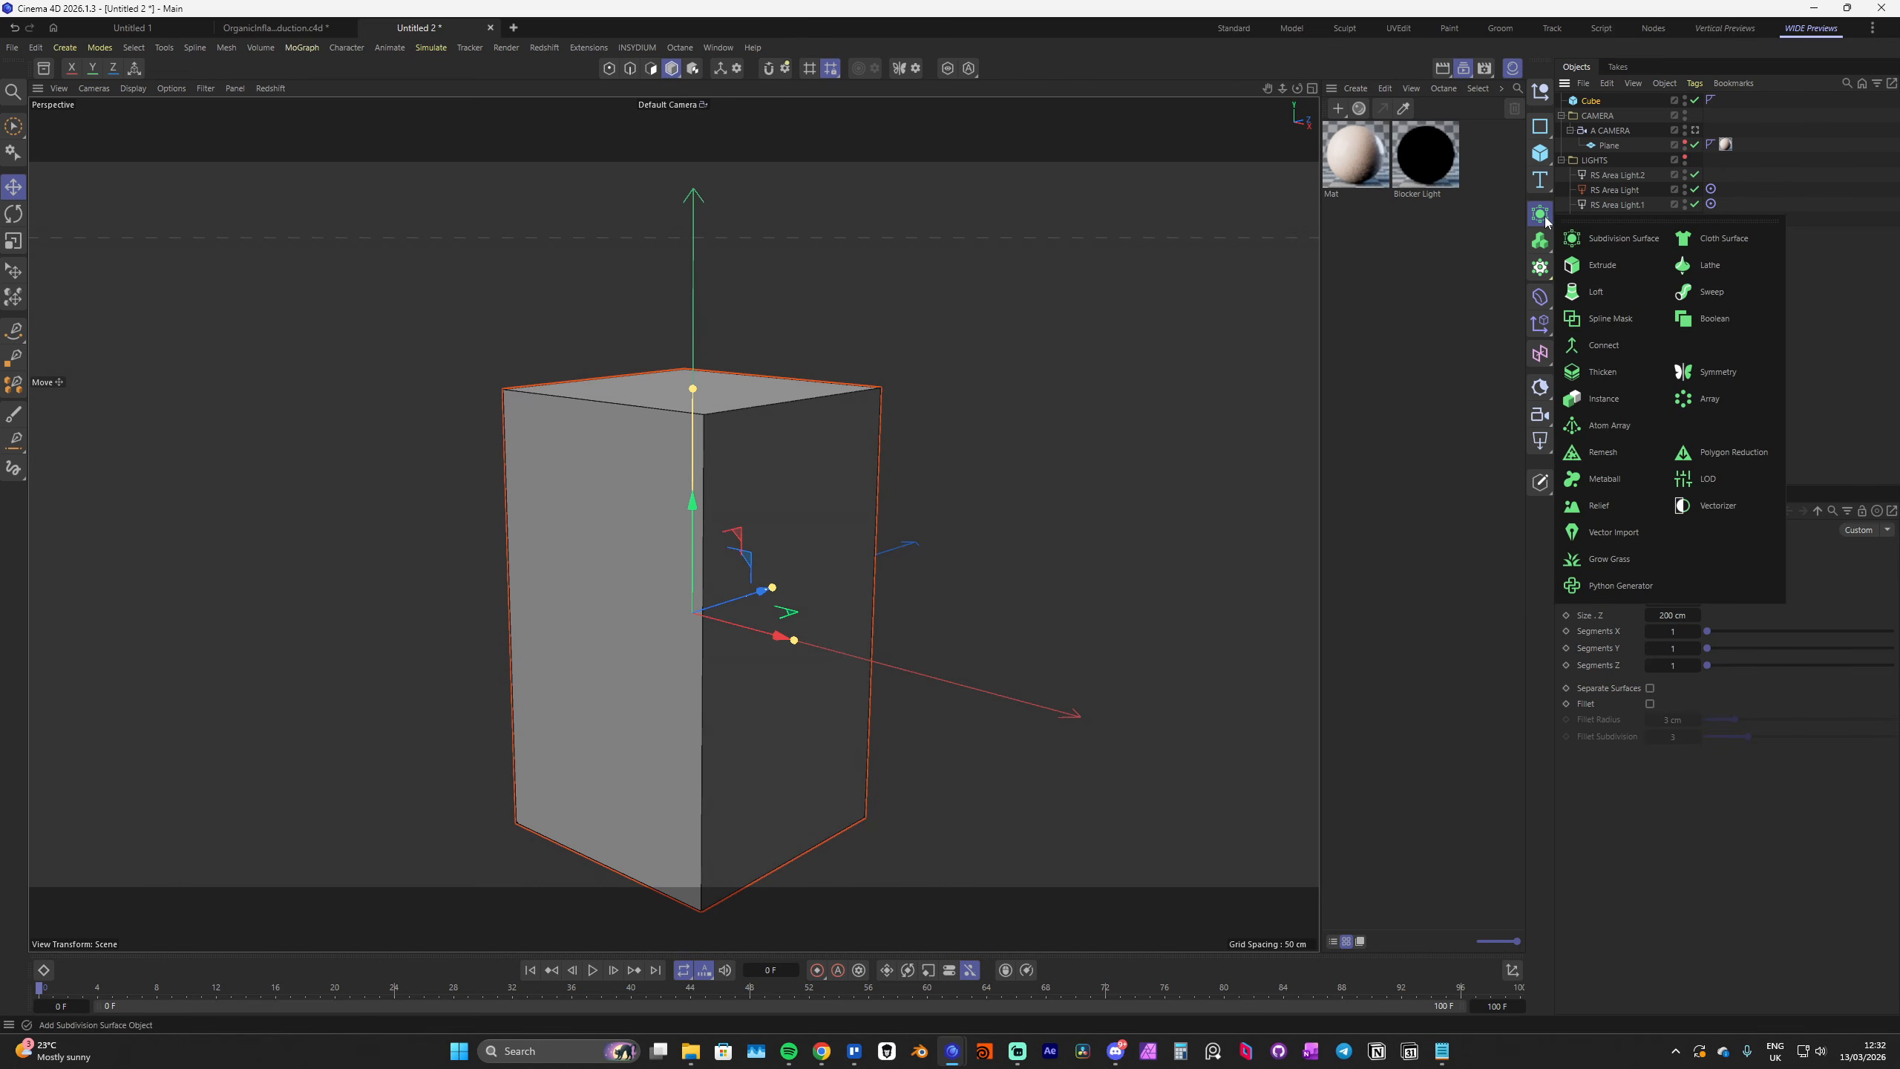
{"action": "left_click", "coordinate": [1603, 452]}
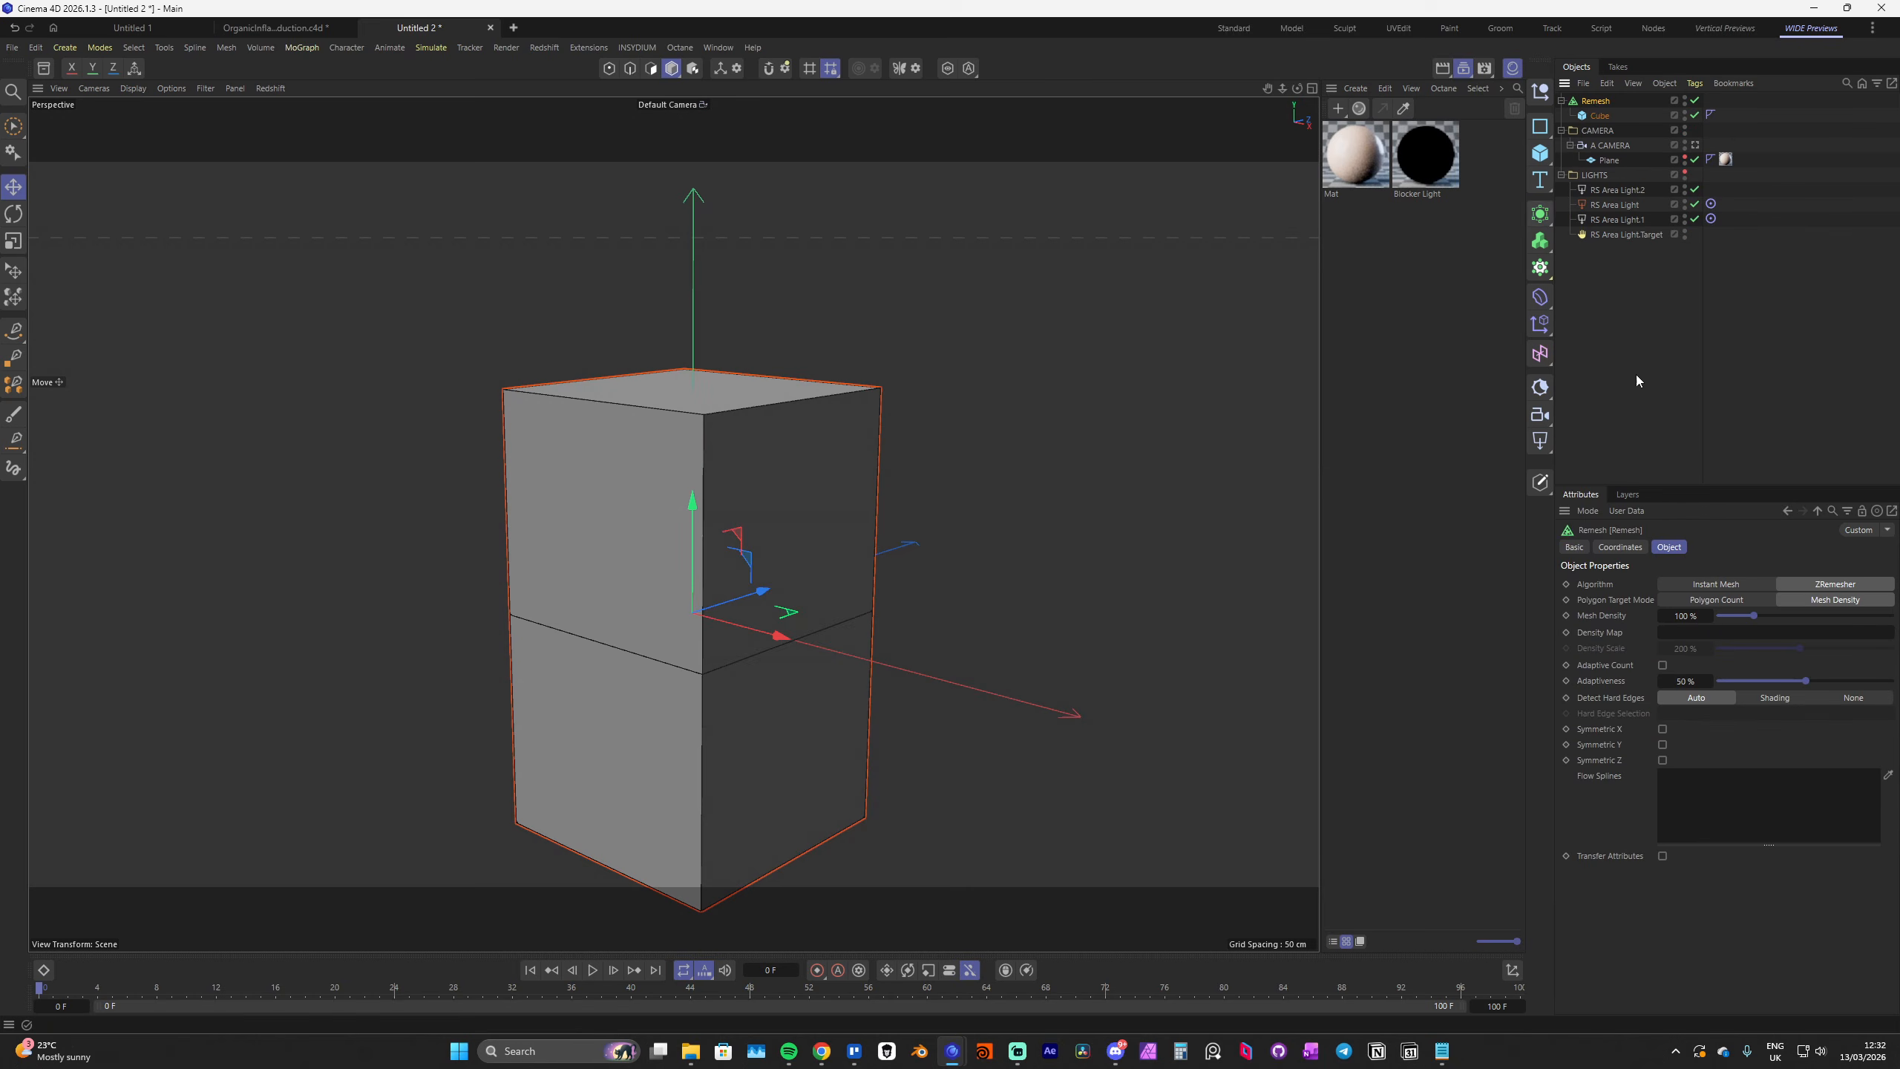
Set the Remesh generator's polygon target mode to Polygon Count with a count of 50000
{"action": "left_click", "coordinate": [1709, 600]}
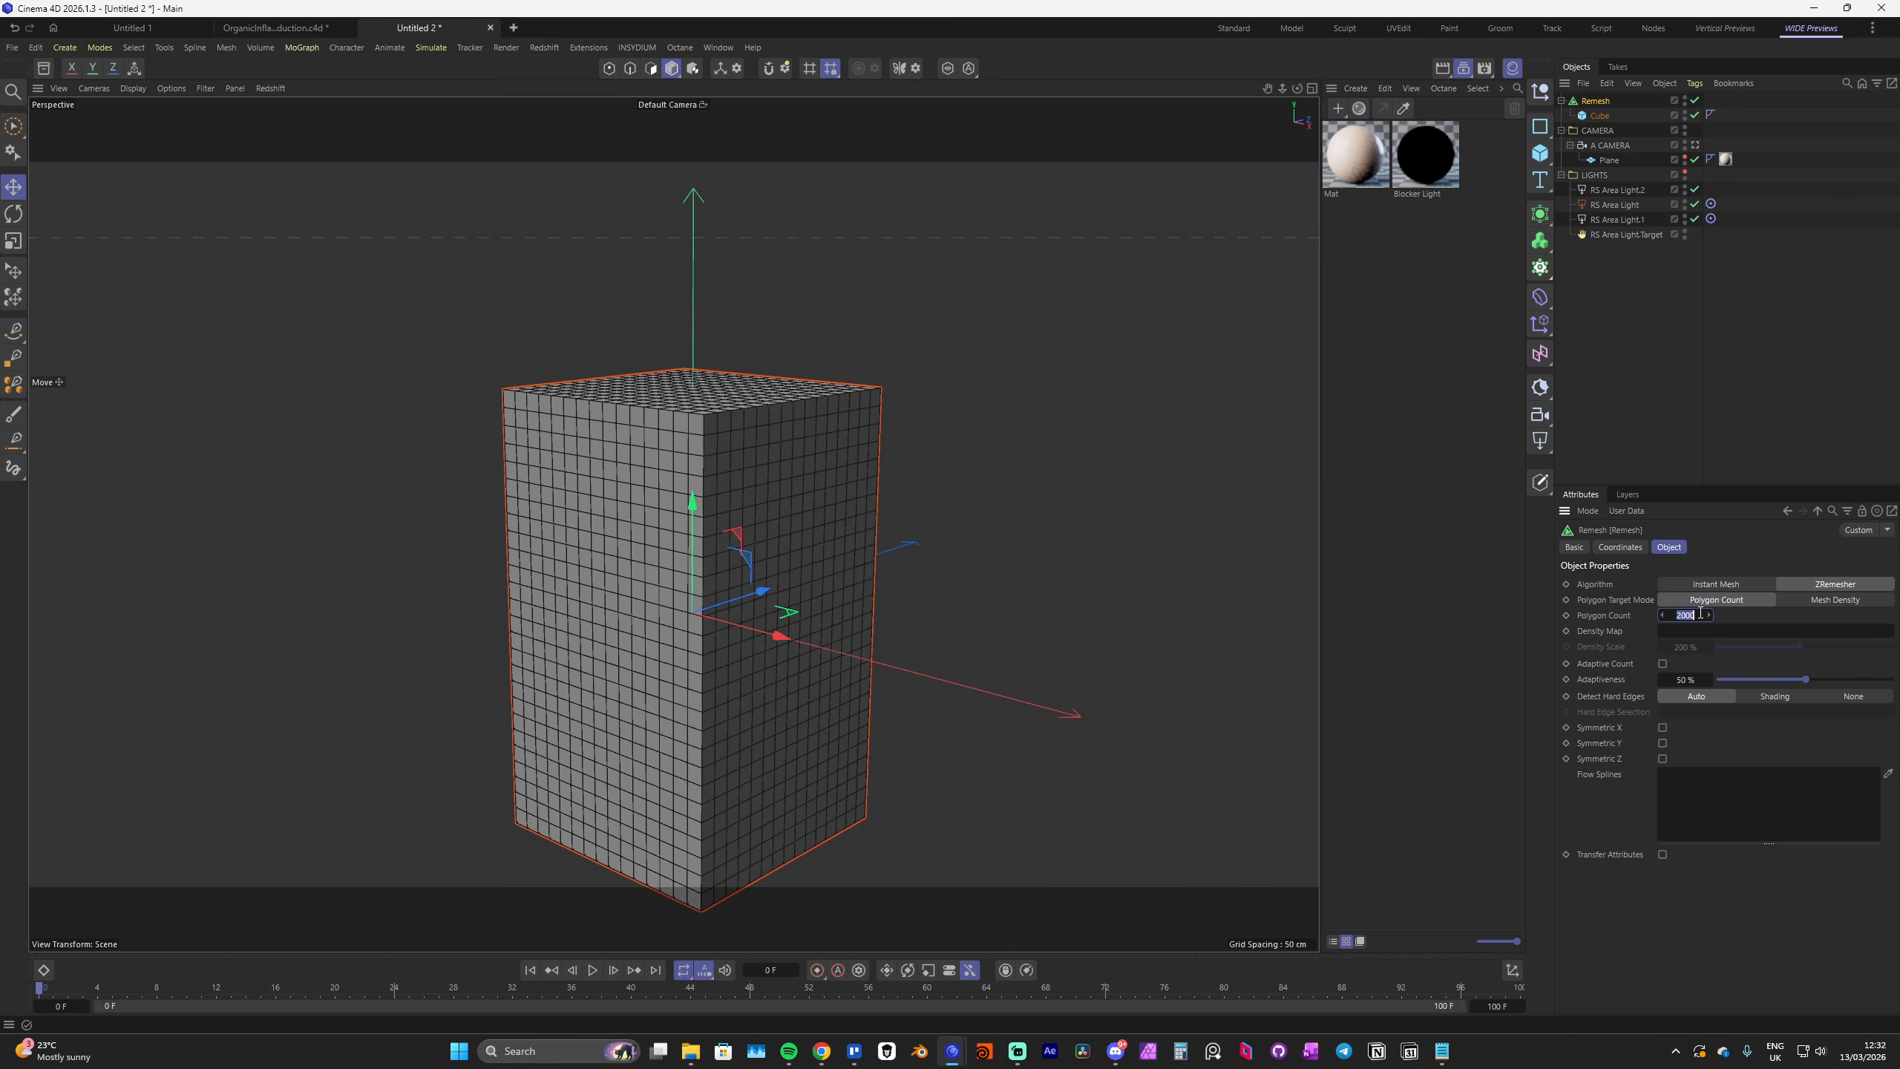
{"action": "left_click", "coordinate": [1699, 614]}
{"action": "type", "text": "50000"}
{"action": "key", "text": "Return"}
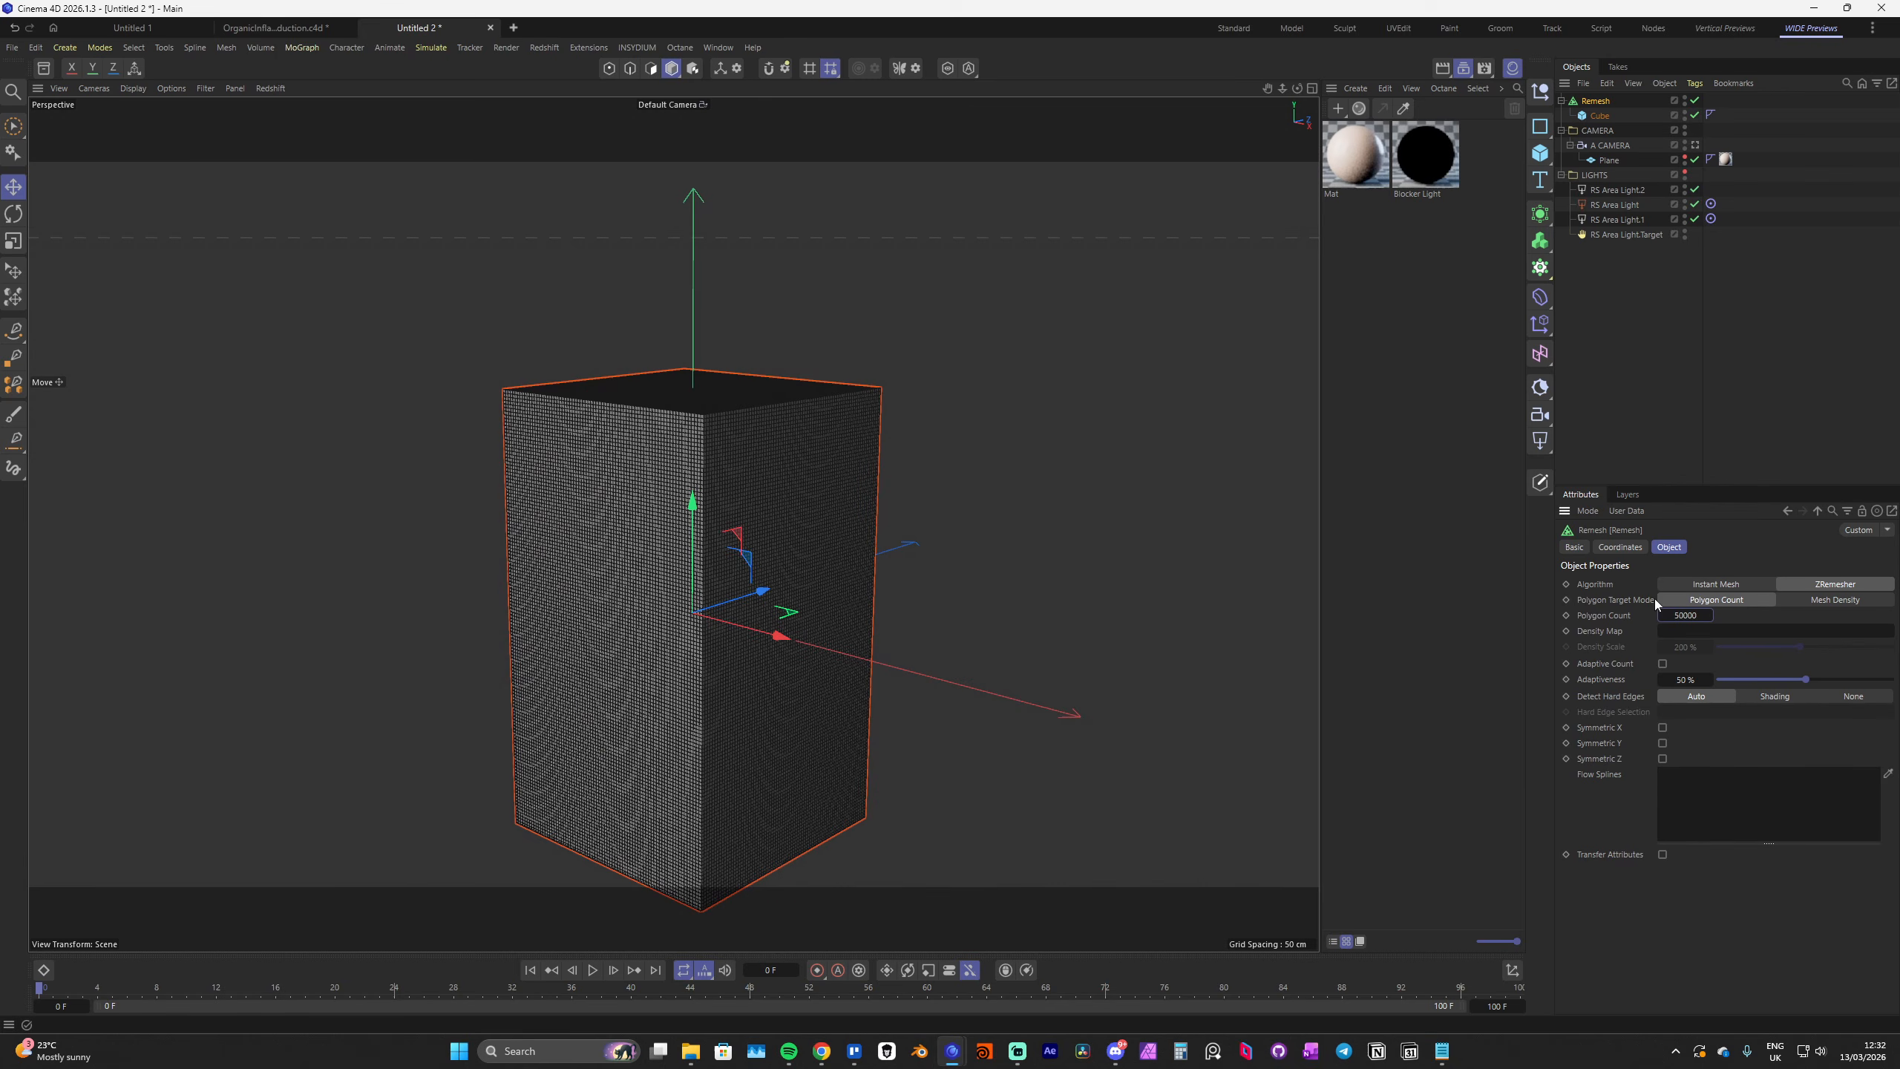
Add a Vertex Map tag to the Remesh object
{"action": "scroll", "coordinate": [701, 475], "scroll_direction": "up", "scroll_amount": 1}
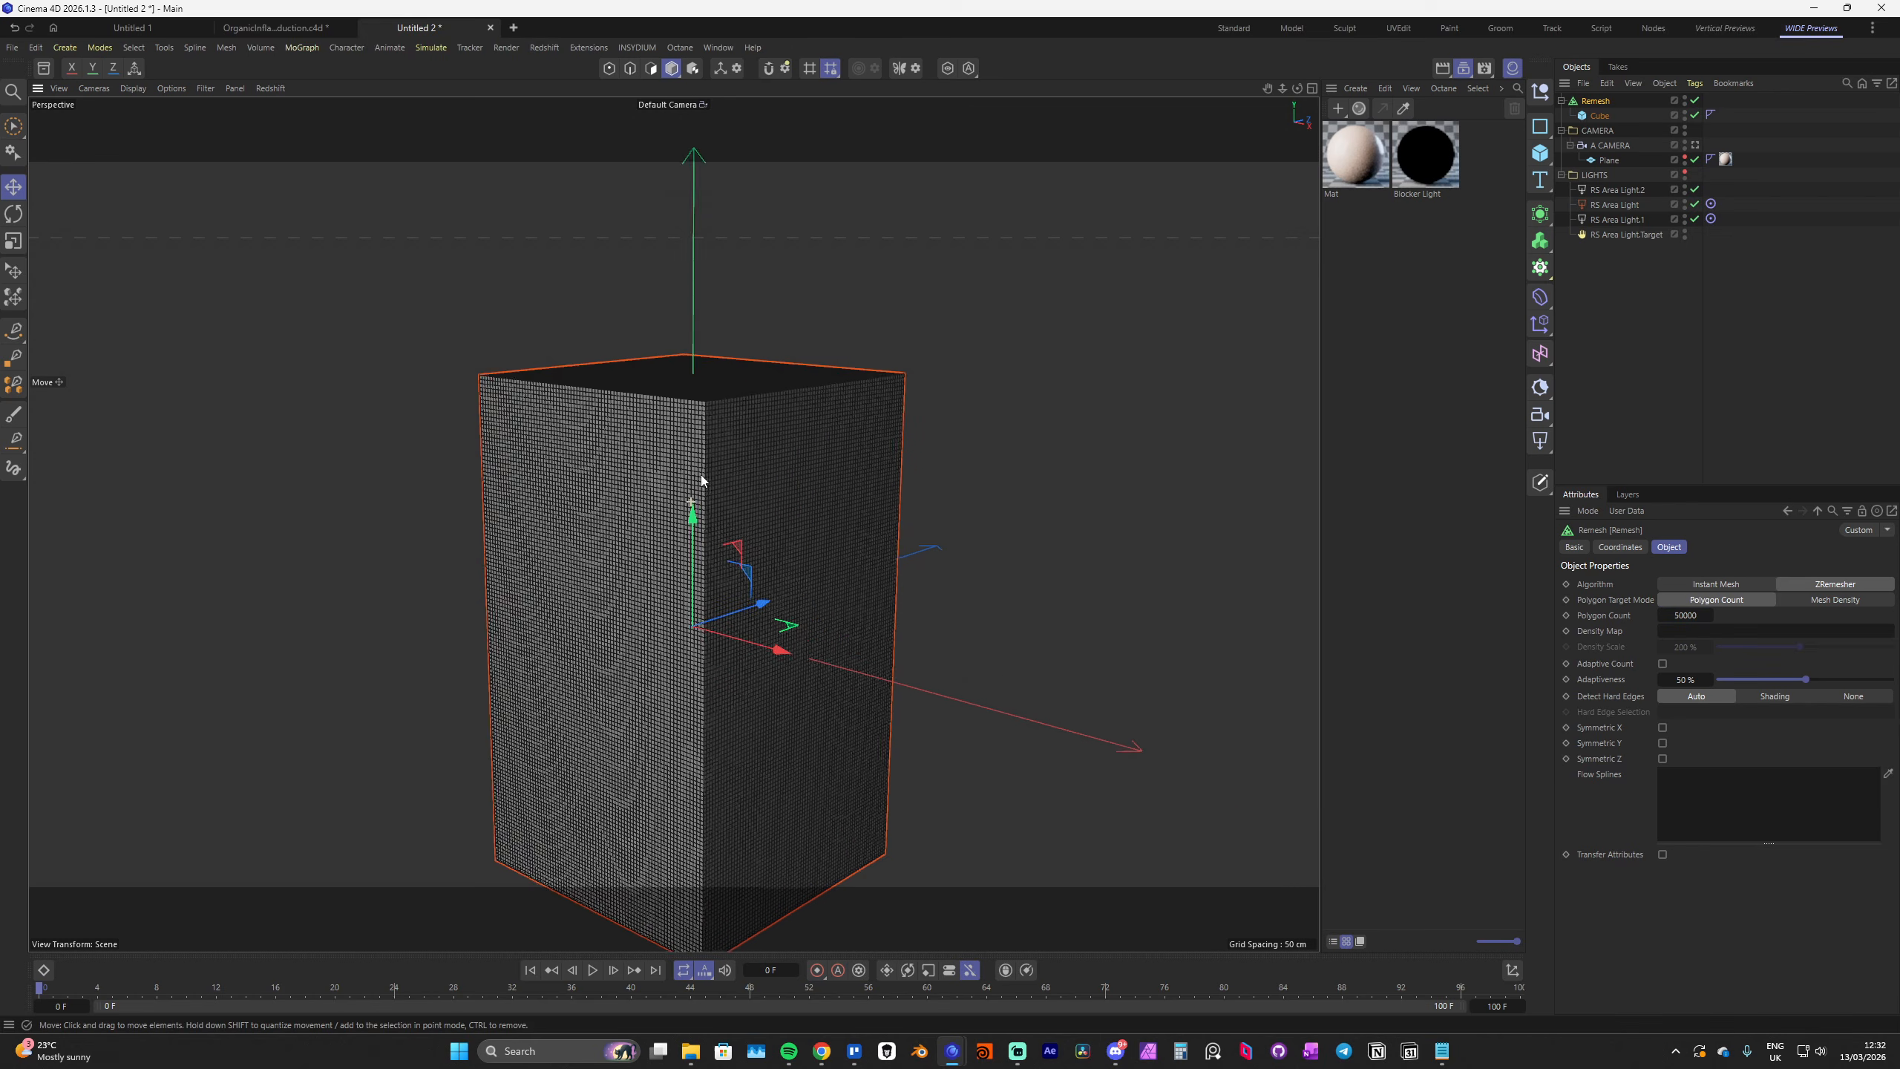
{"action": "scroll", "coordinate": [703, 456], "scroll_direction": "up", "scroll_amount": 2}
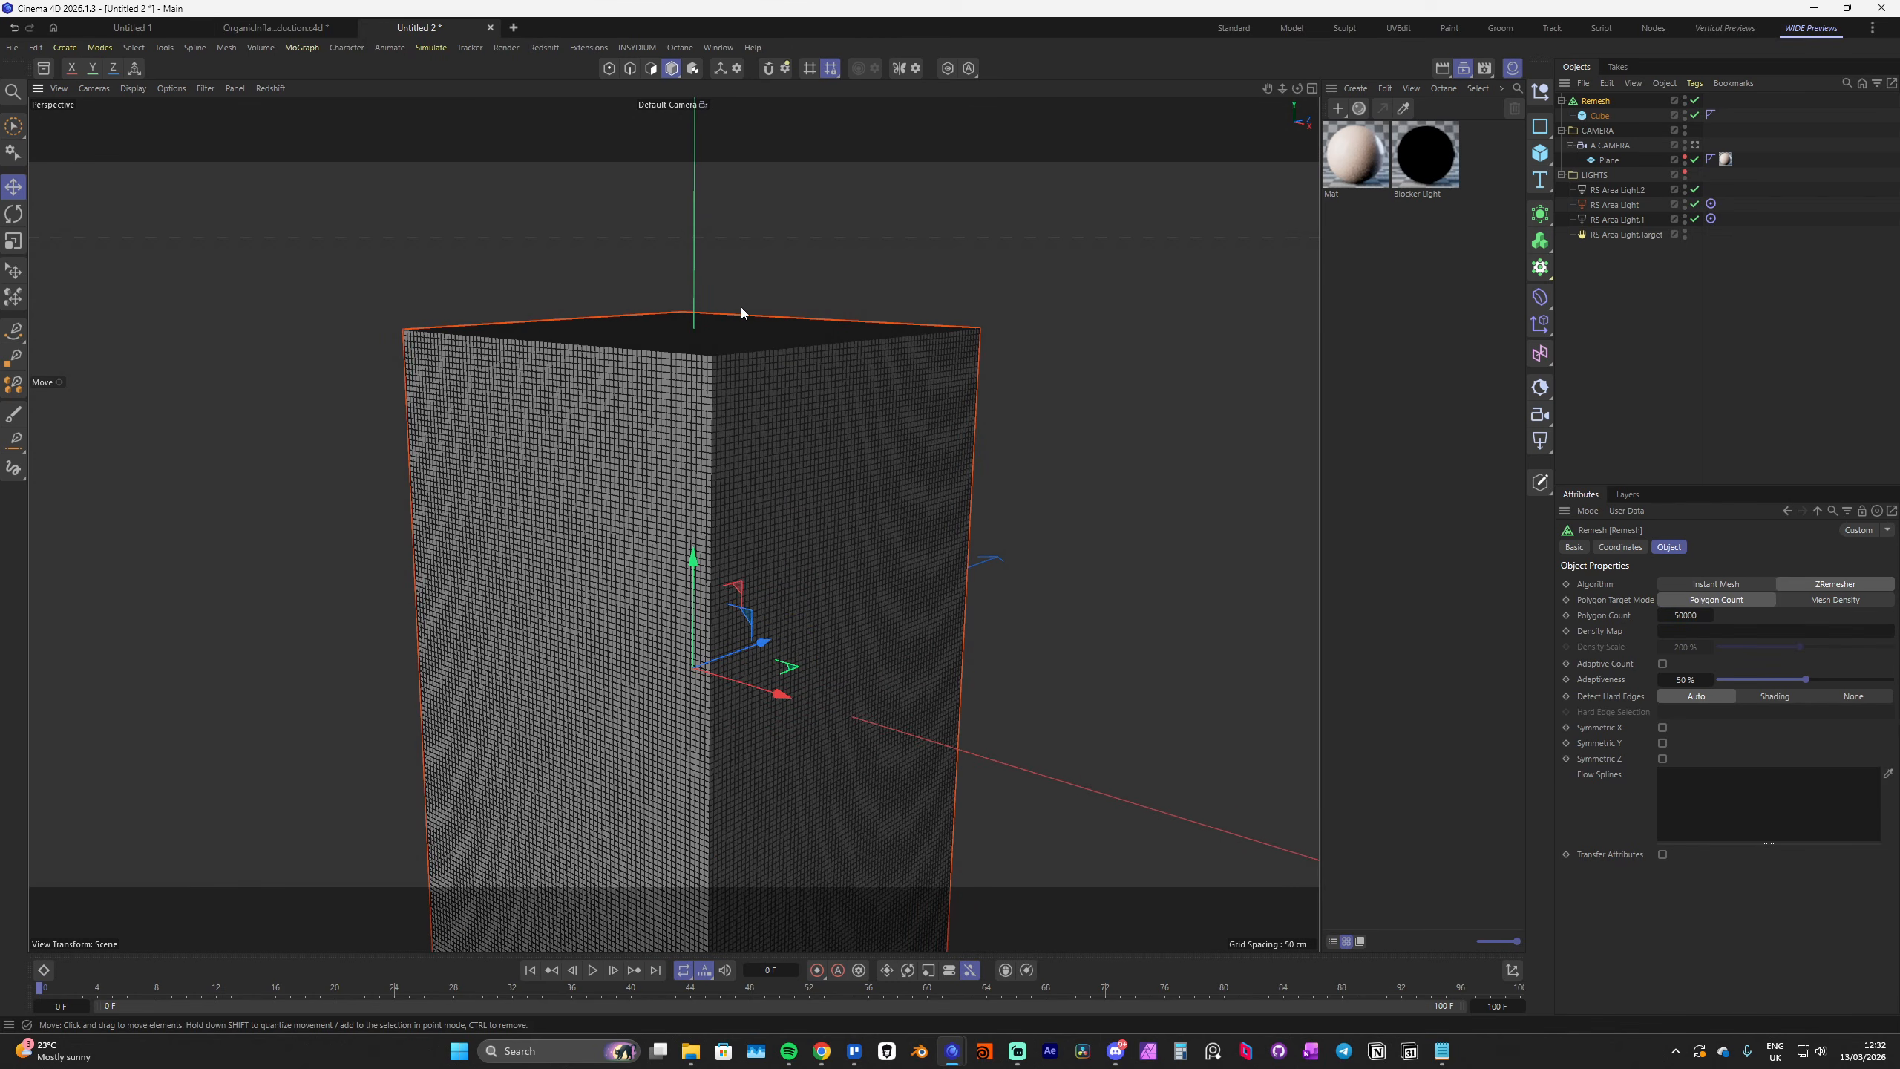
{"action": "left_click_drag", "start_coordinate": [704, 445], "coordinate": [770, 430], "text": "alt"}
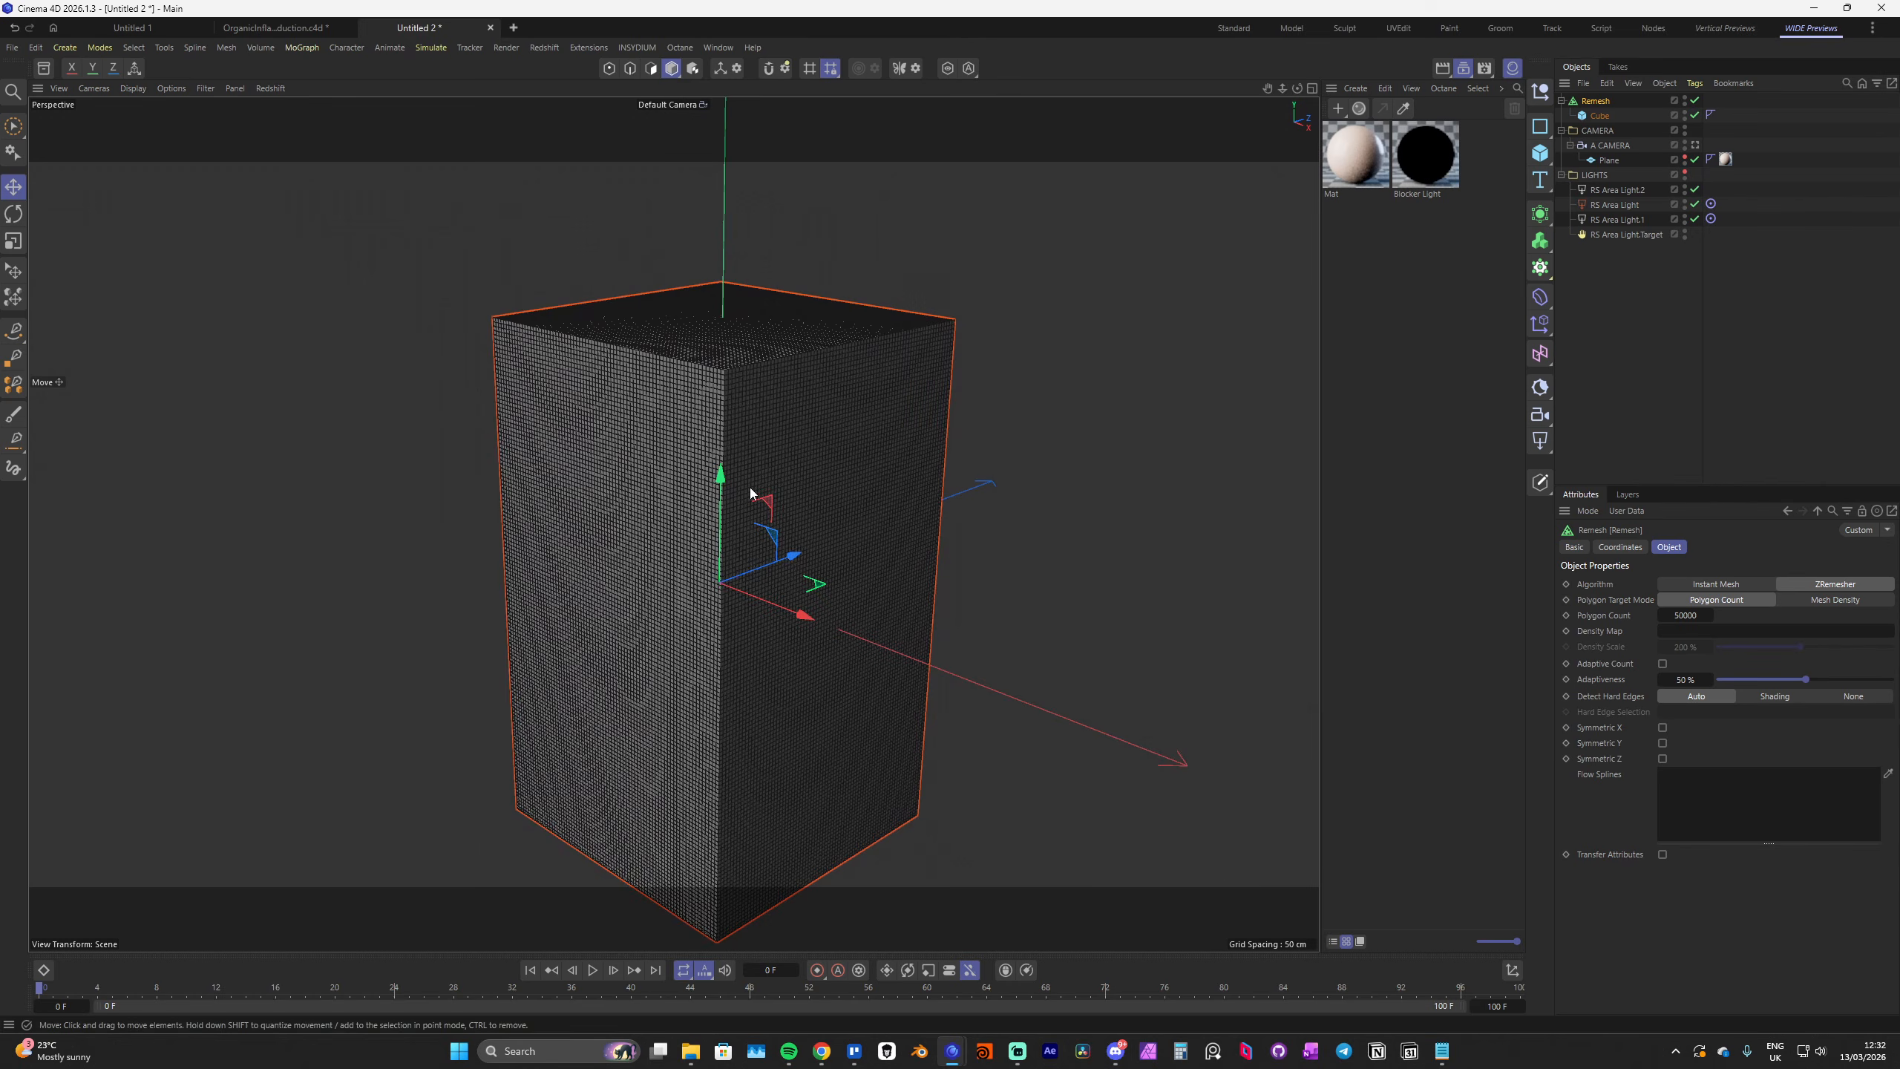
{"action": "scroll", "coordinate": [754, 487], "scroll_direction": "down", "scroll_amount": 1}
{"action": "right_click", "coordinate": [1599, 102]}
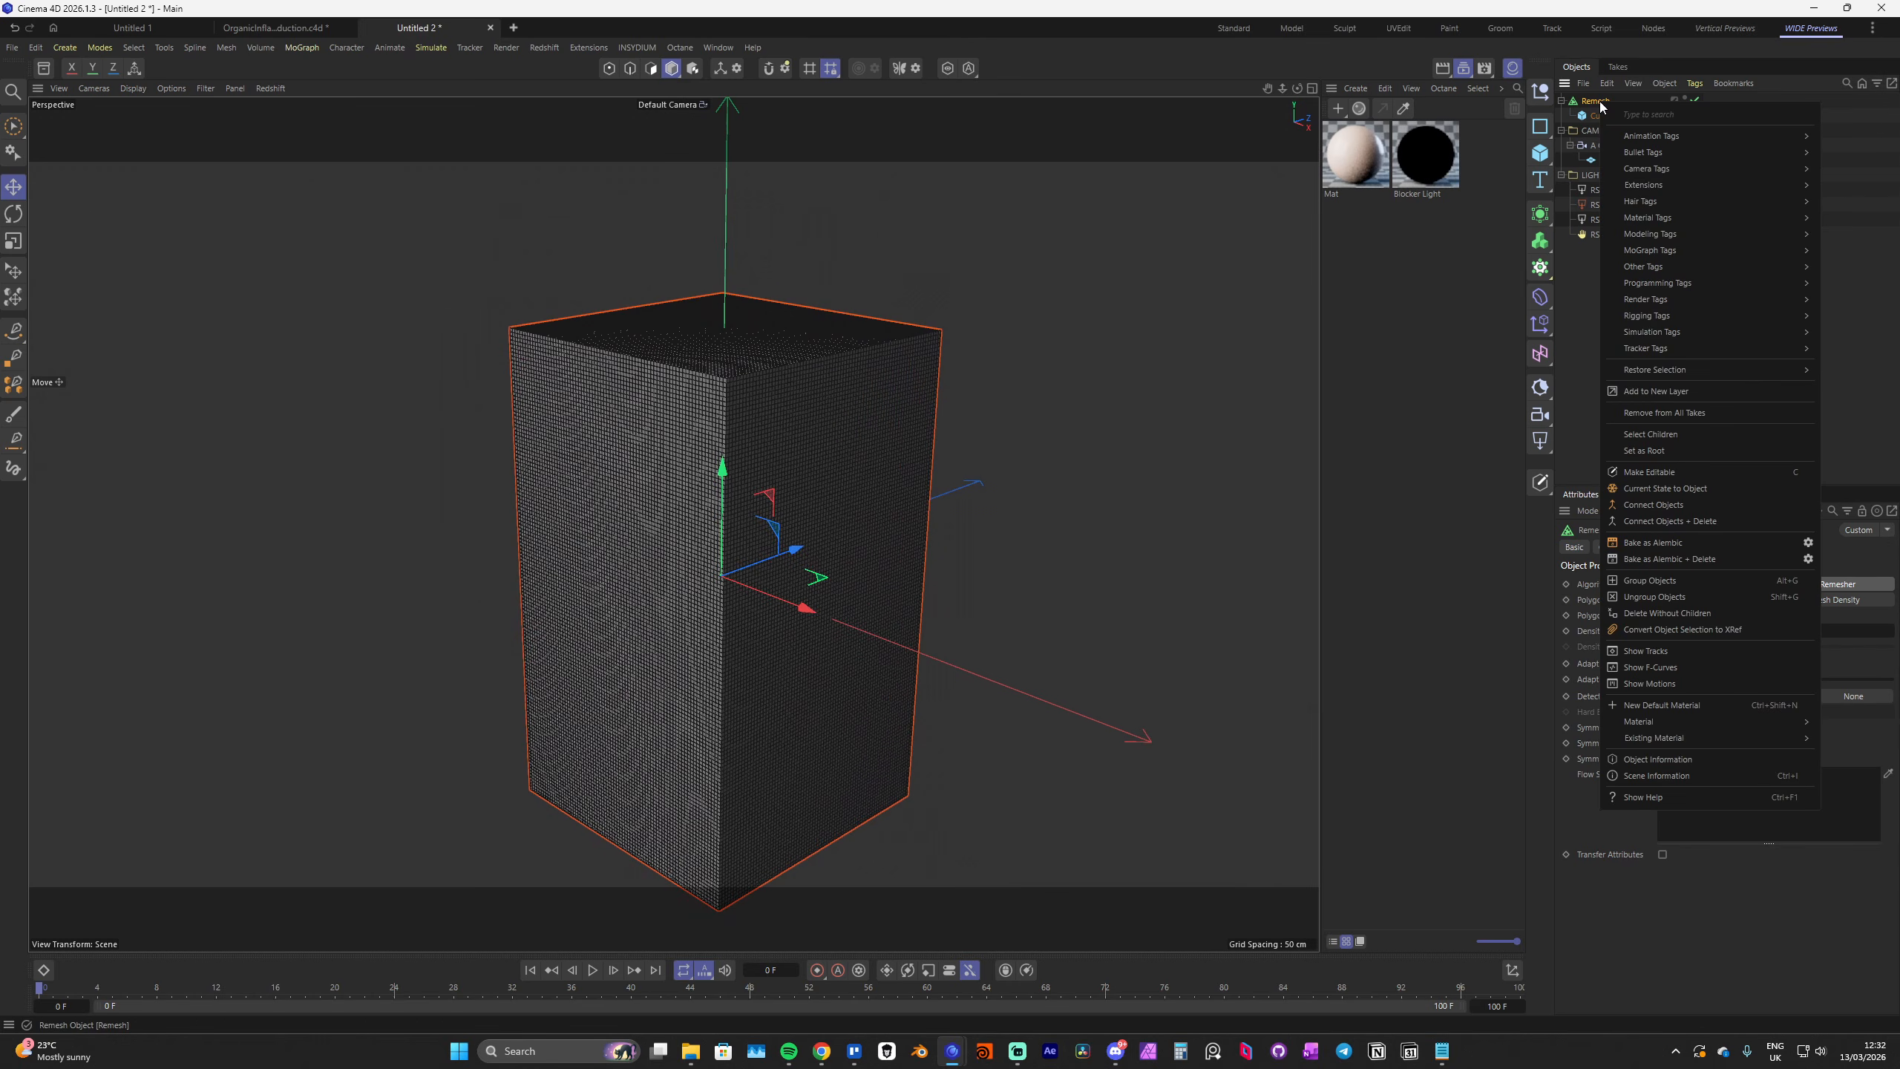
{"action": "mouse_move", "coordinate": [1645, 267]}
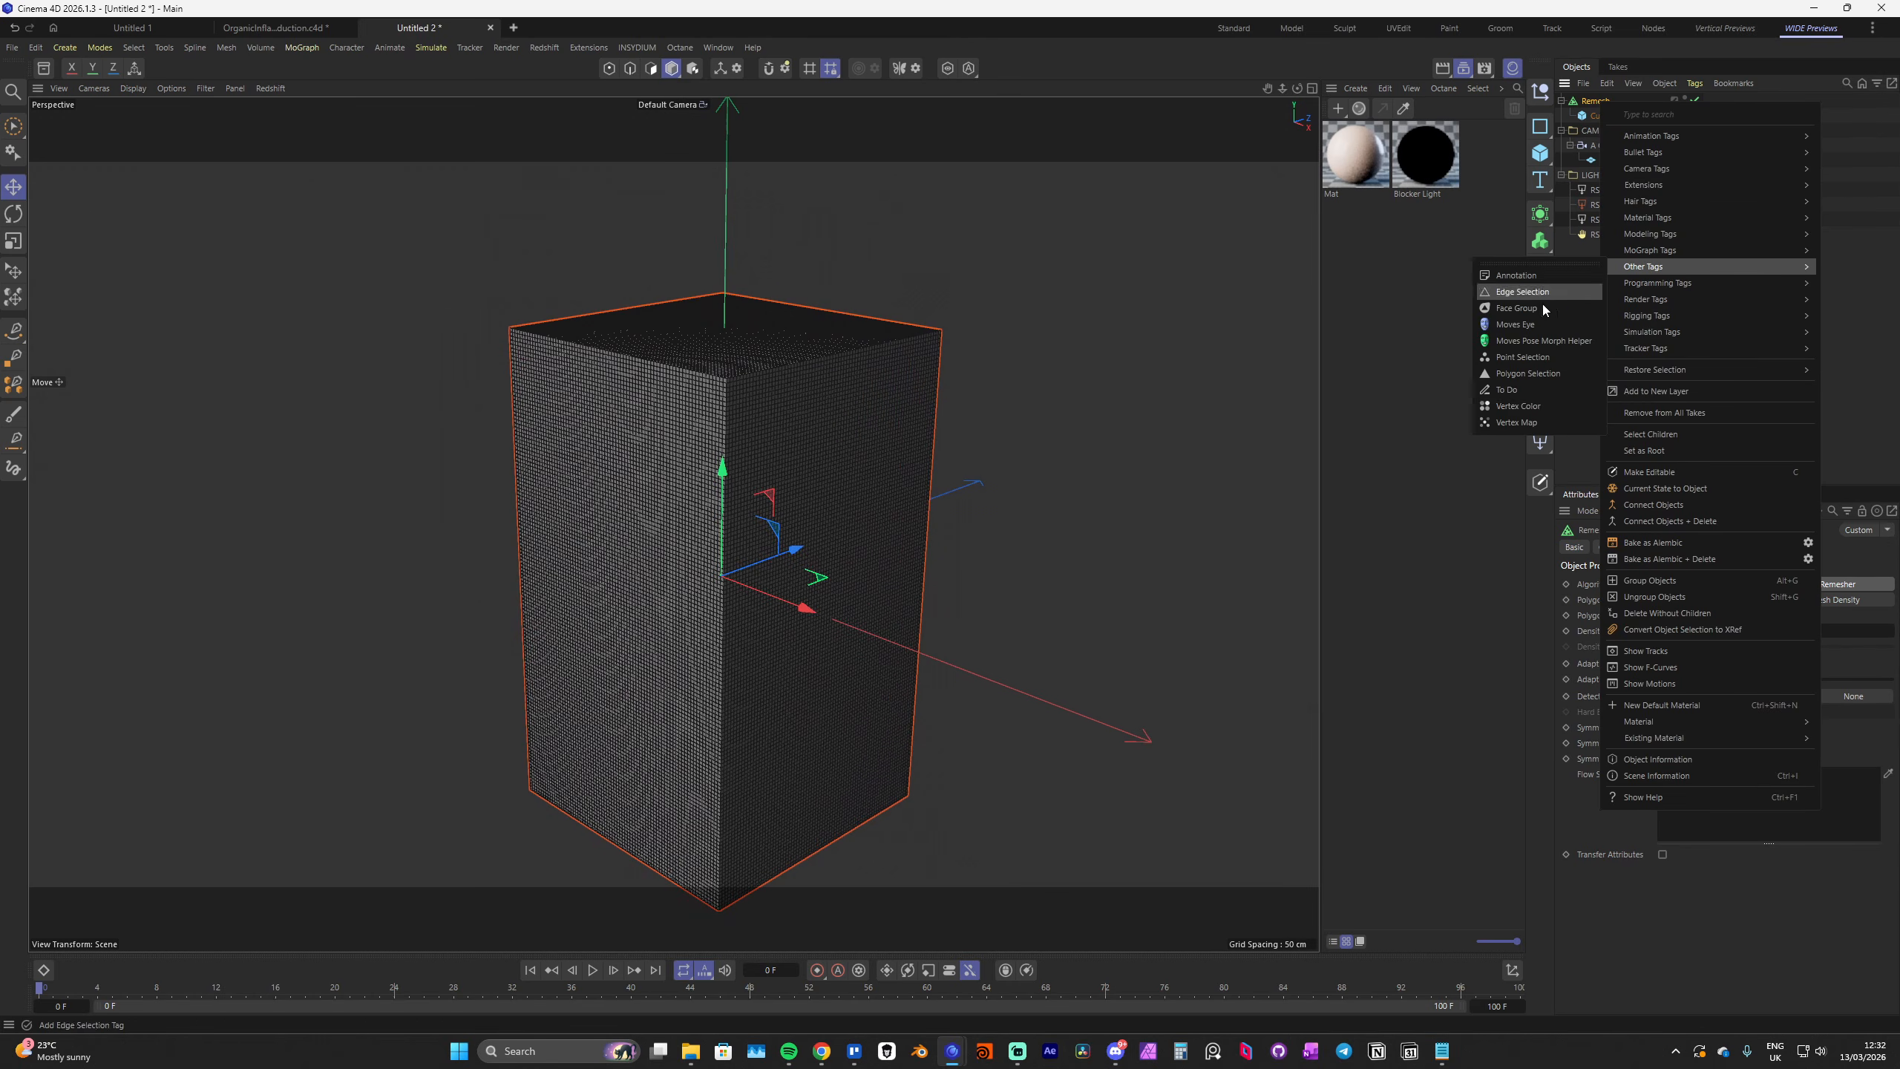
{"action": "left_click", "coordinate": [1518, 421]}
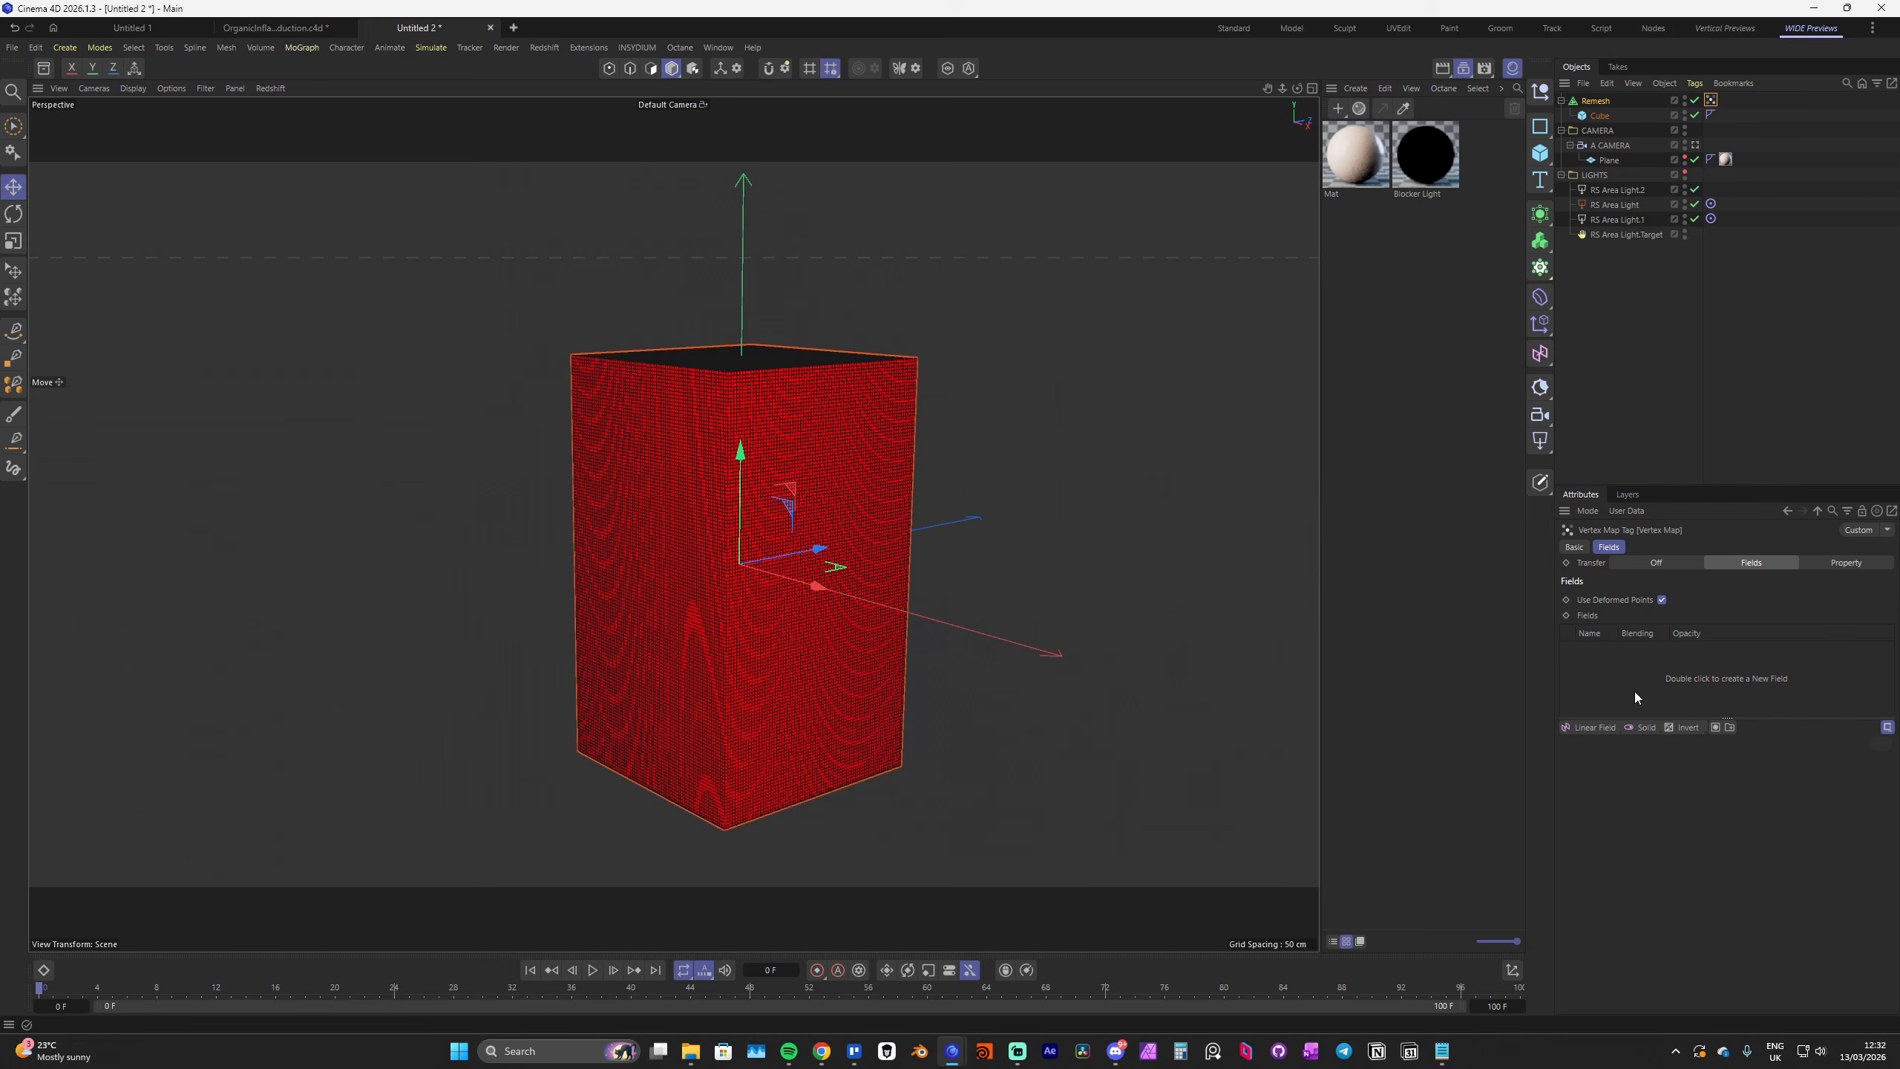
Add a Shader Field to the vertex map and load a Noise shader into it
{"action": "left_click", "coordinate": [1595, 724]}
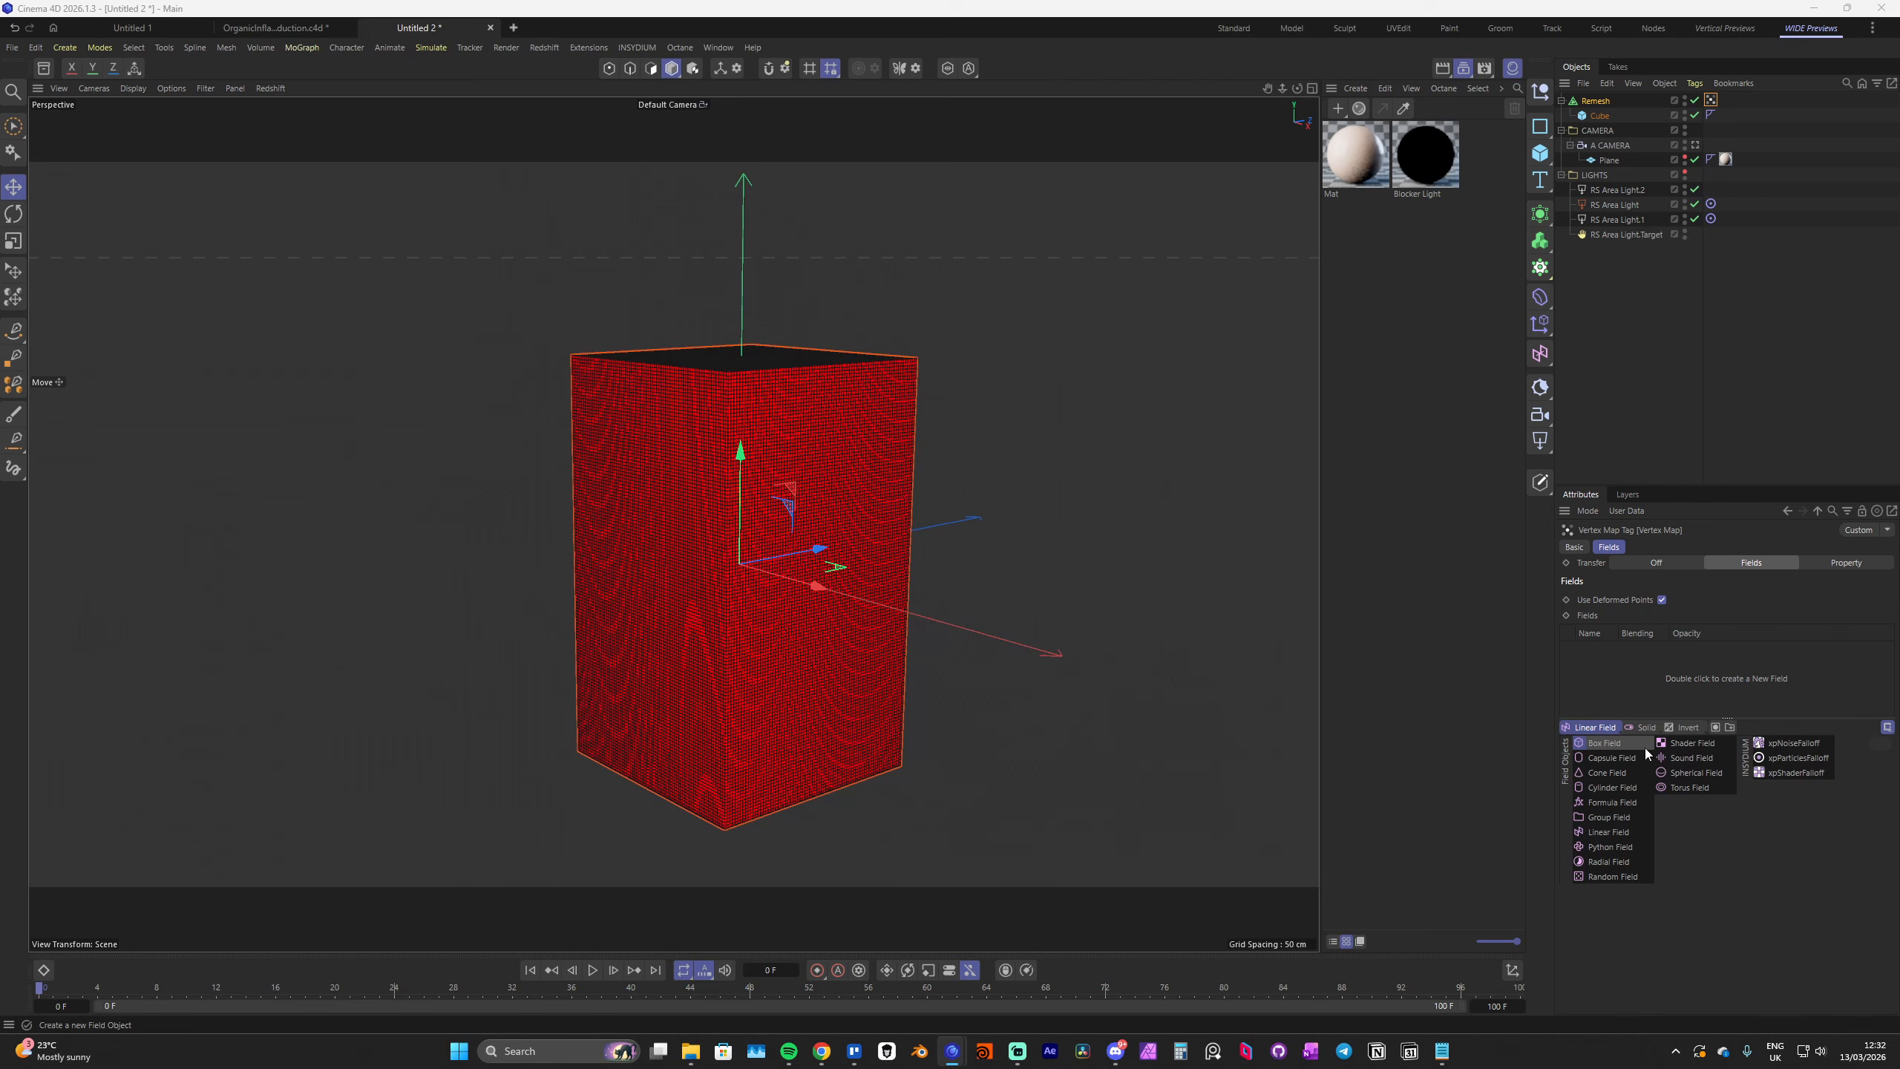
{"action": "left_click", "coordinate": [1692, 742]}
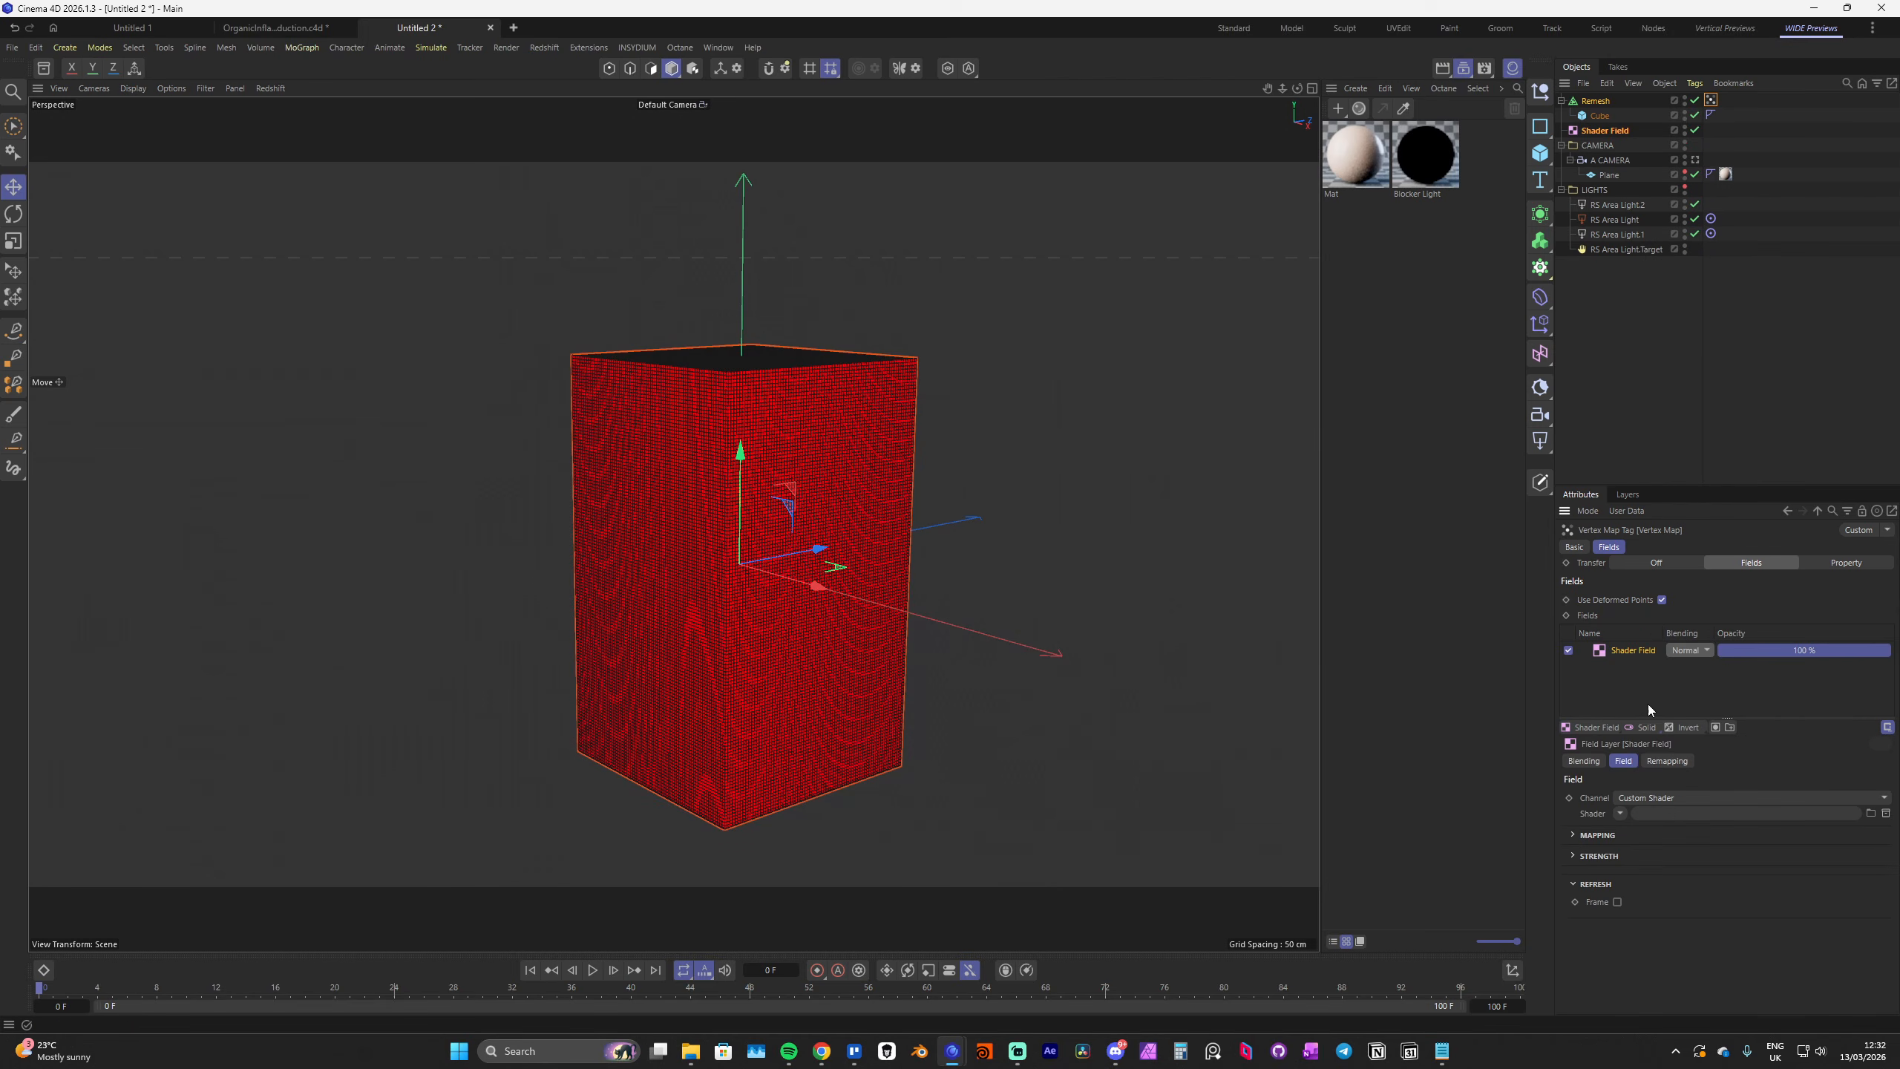
{"action": "left_click", "coordinate": [1620, 812]}
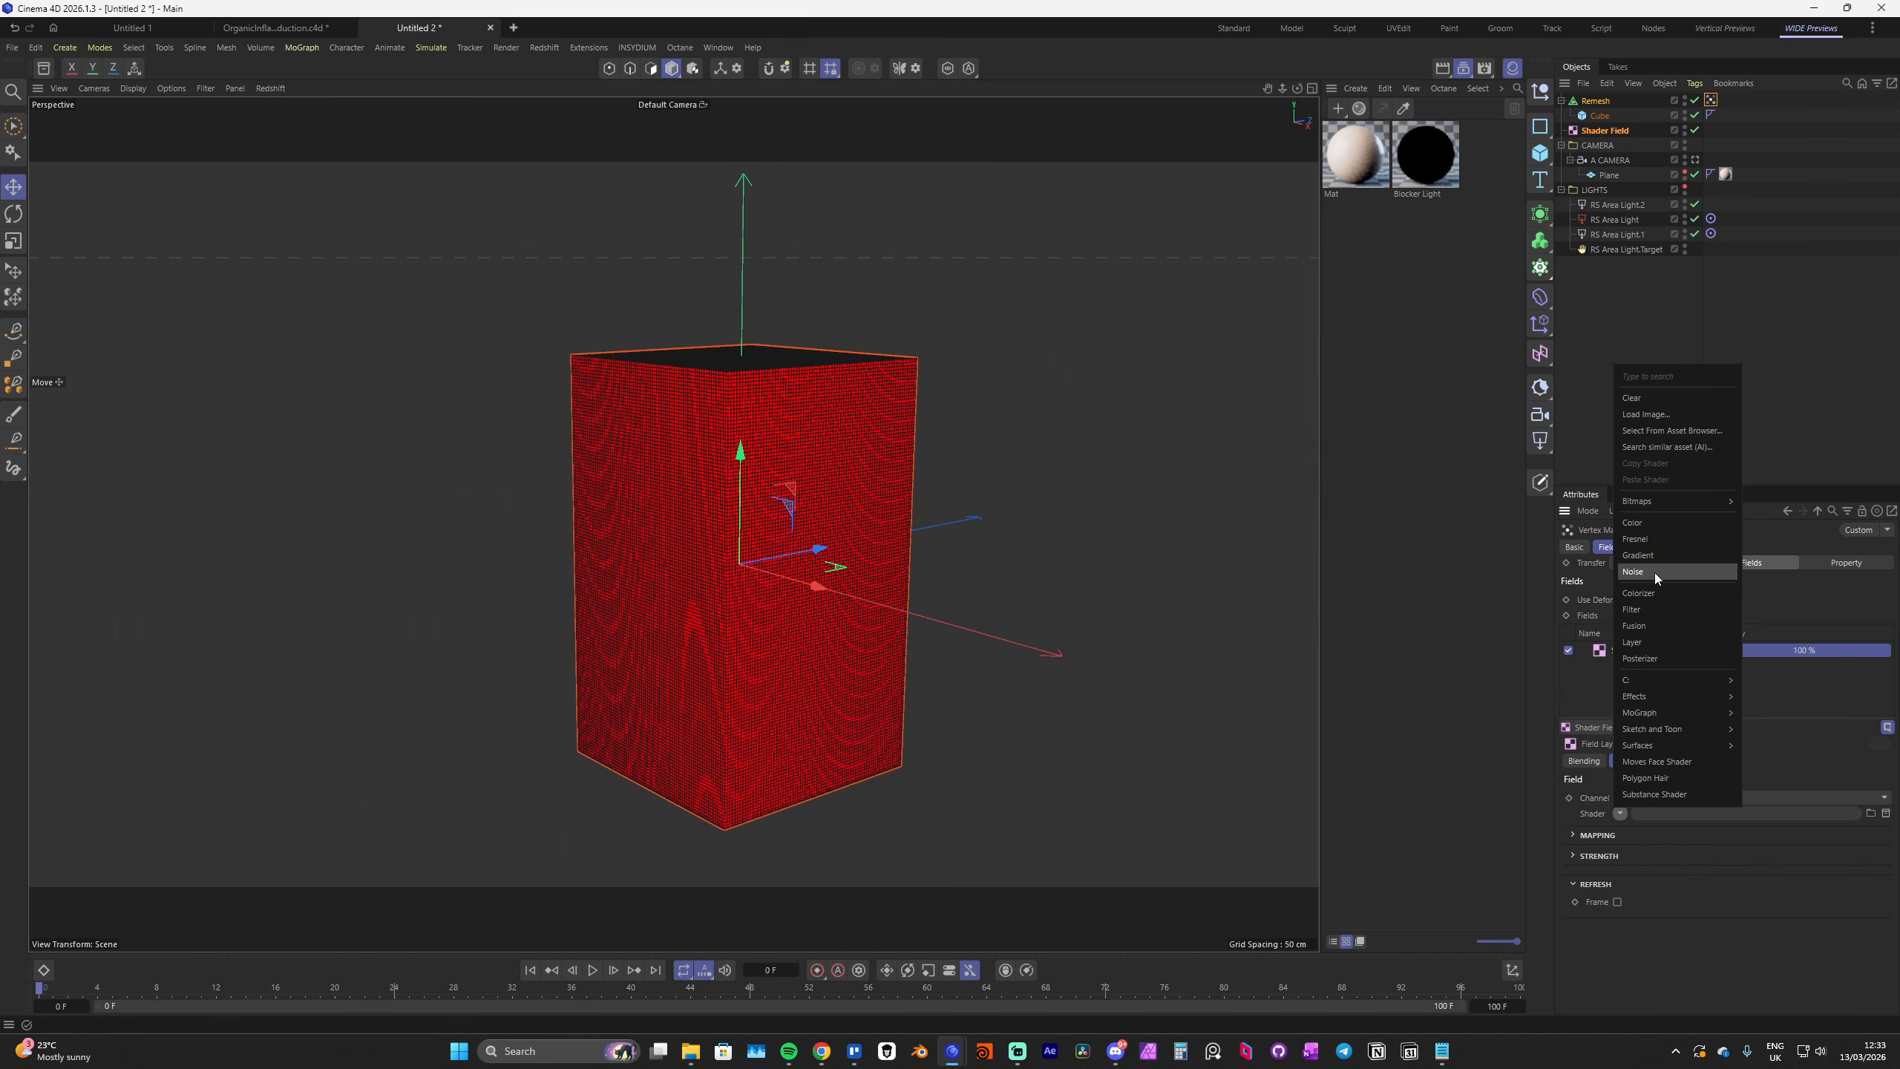
{"action": "left_click", "coordinate": [1653, 571]}
Set the noise shader's type to Sema and its global scale to 1439 %
{"action": "left_click", "coordinate": [1633, 843]}
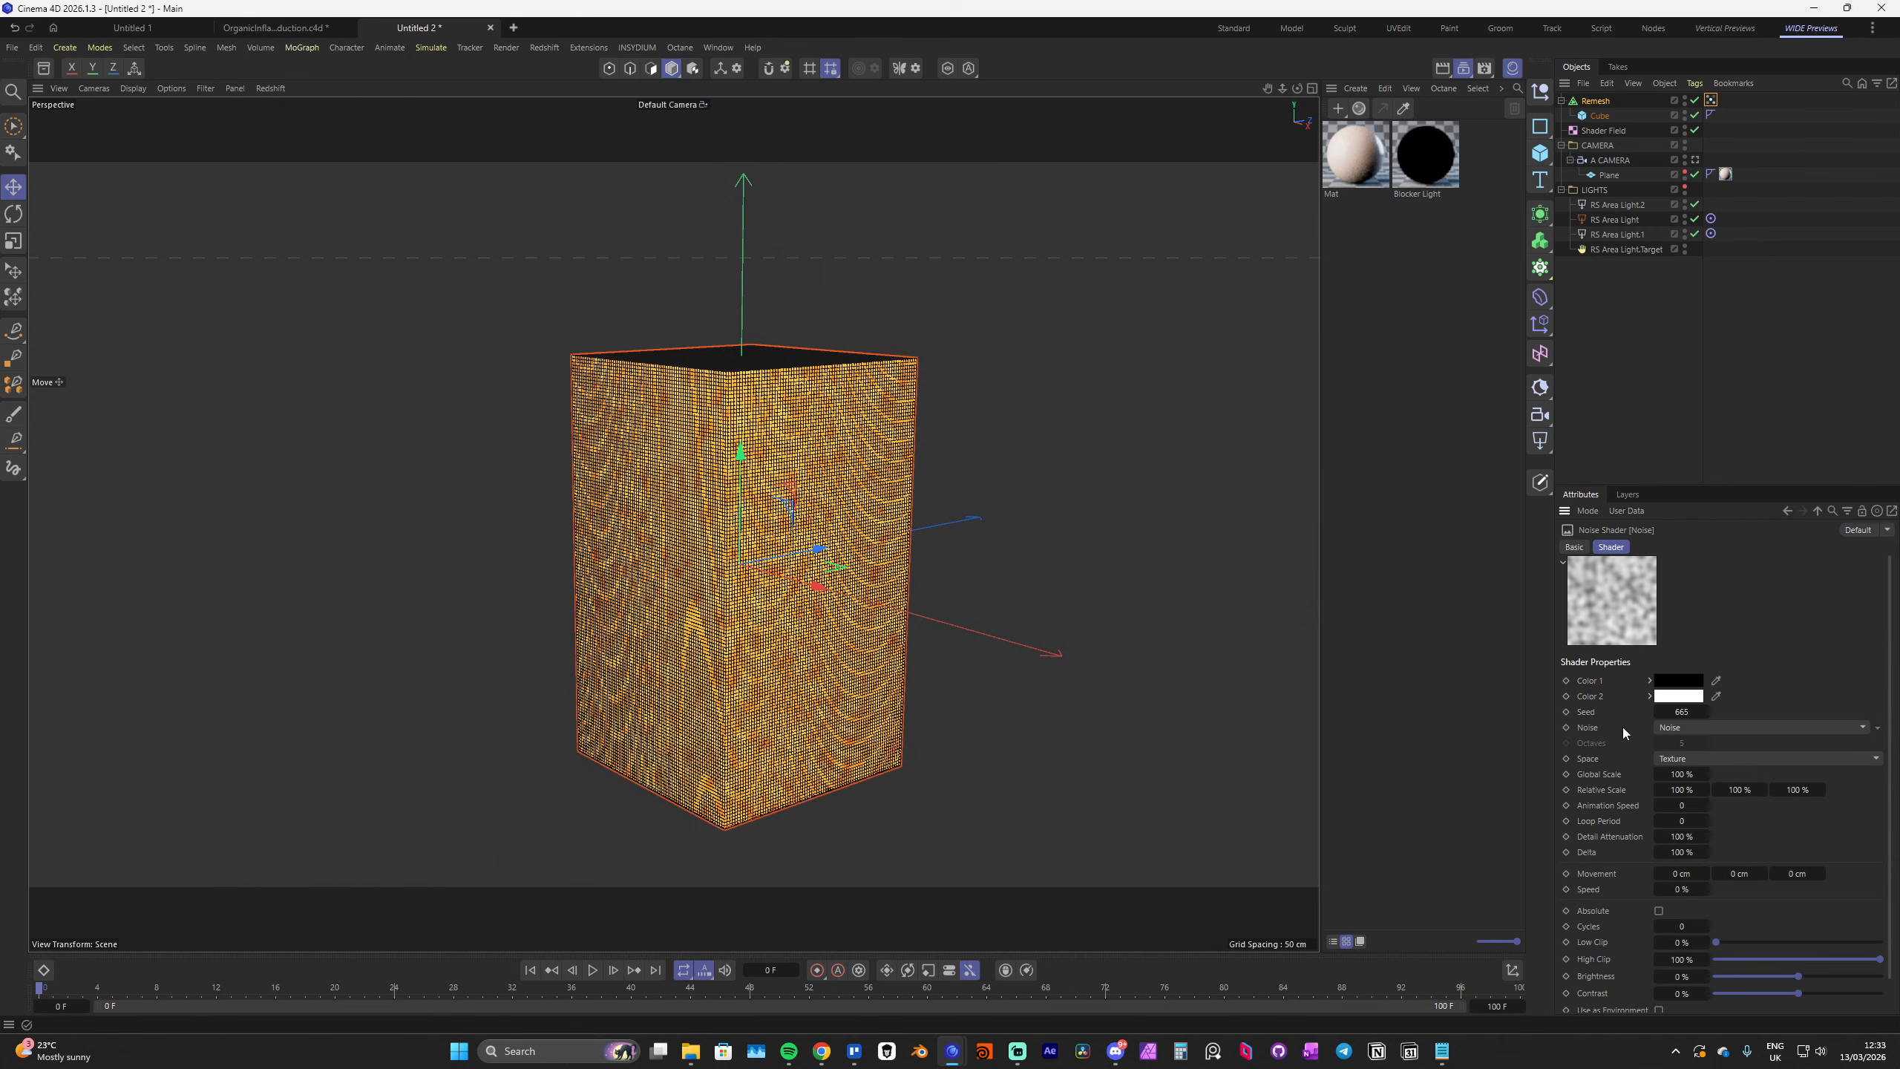
{"action": "left_click", "coordinate": [1677, 726]}
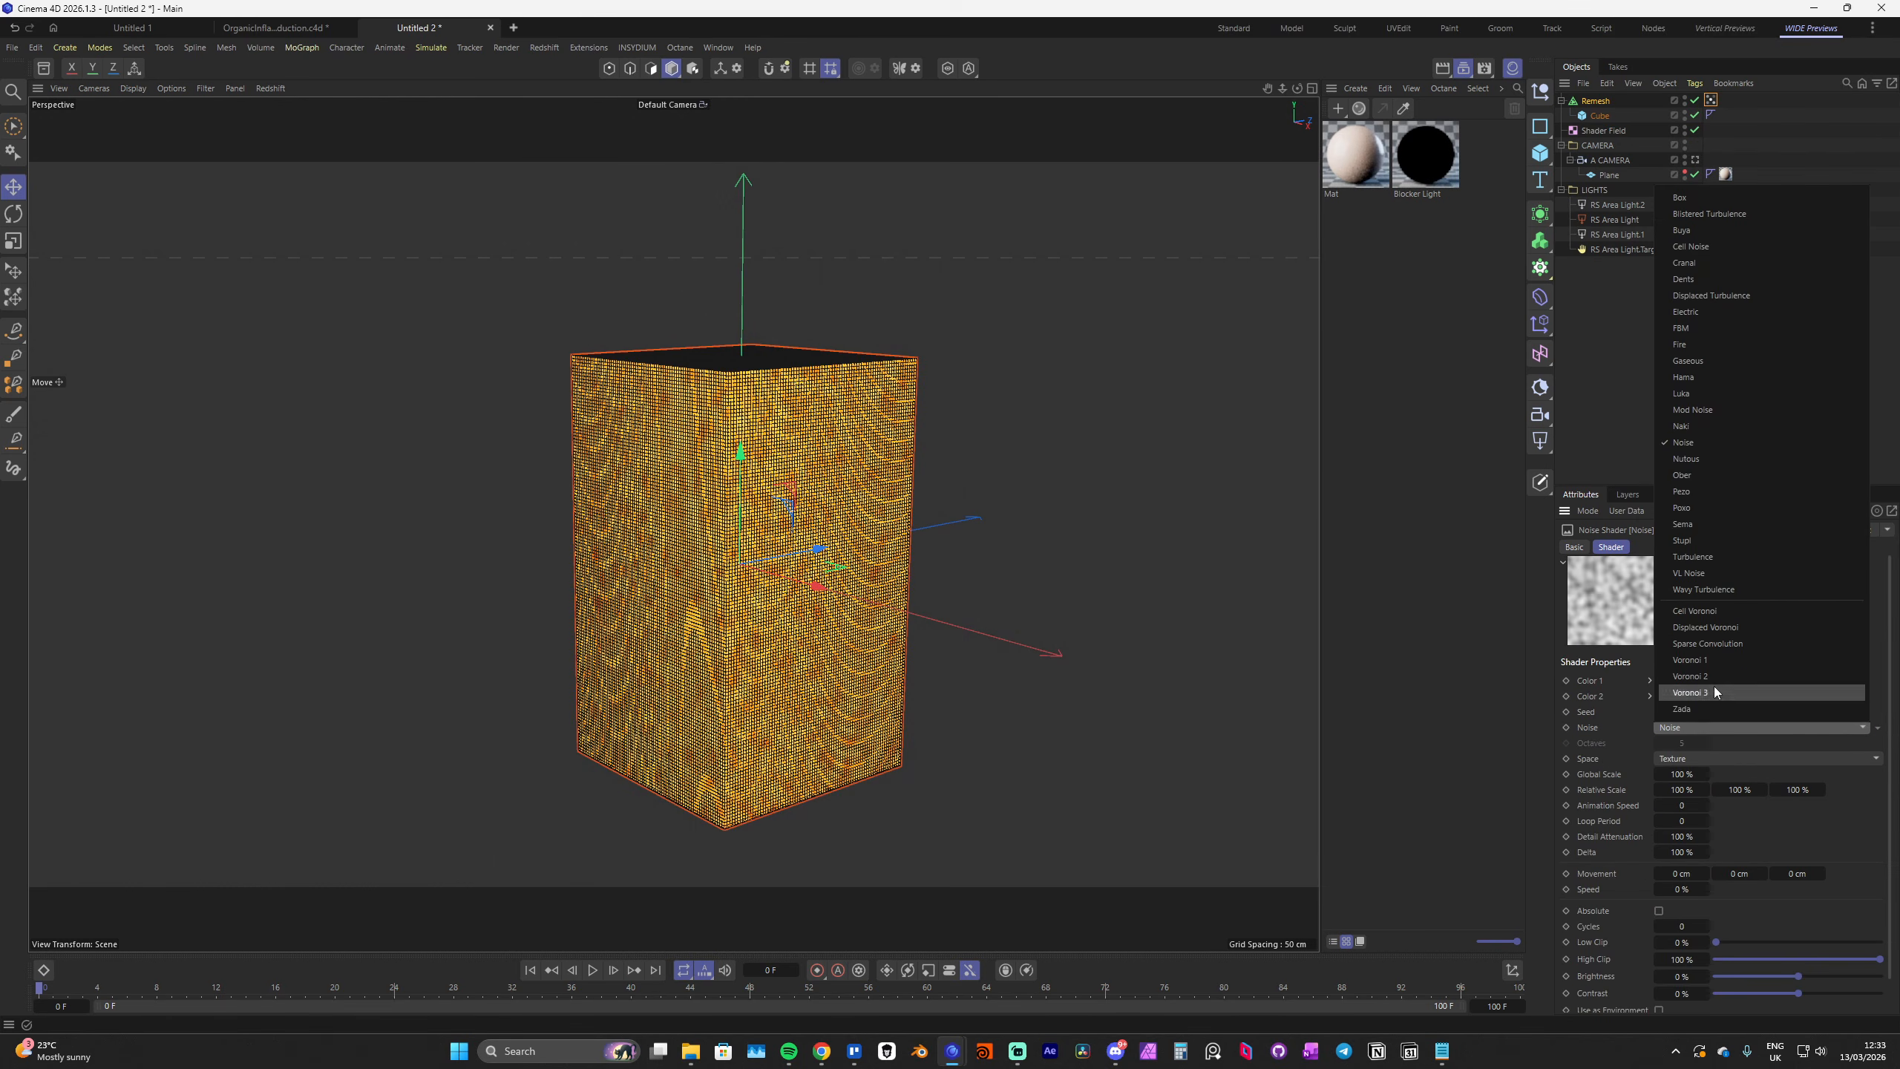
{"action": "left_click", "coordinate": [1699, 525]}
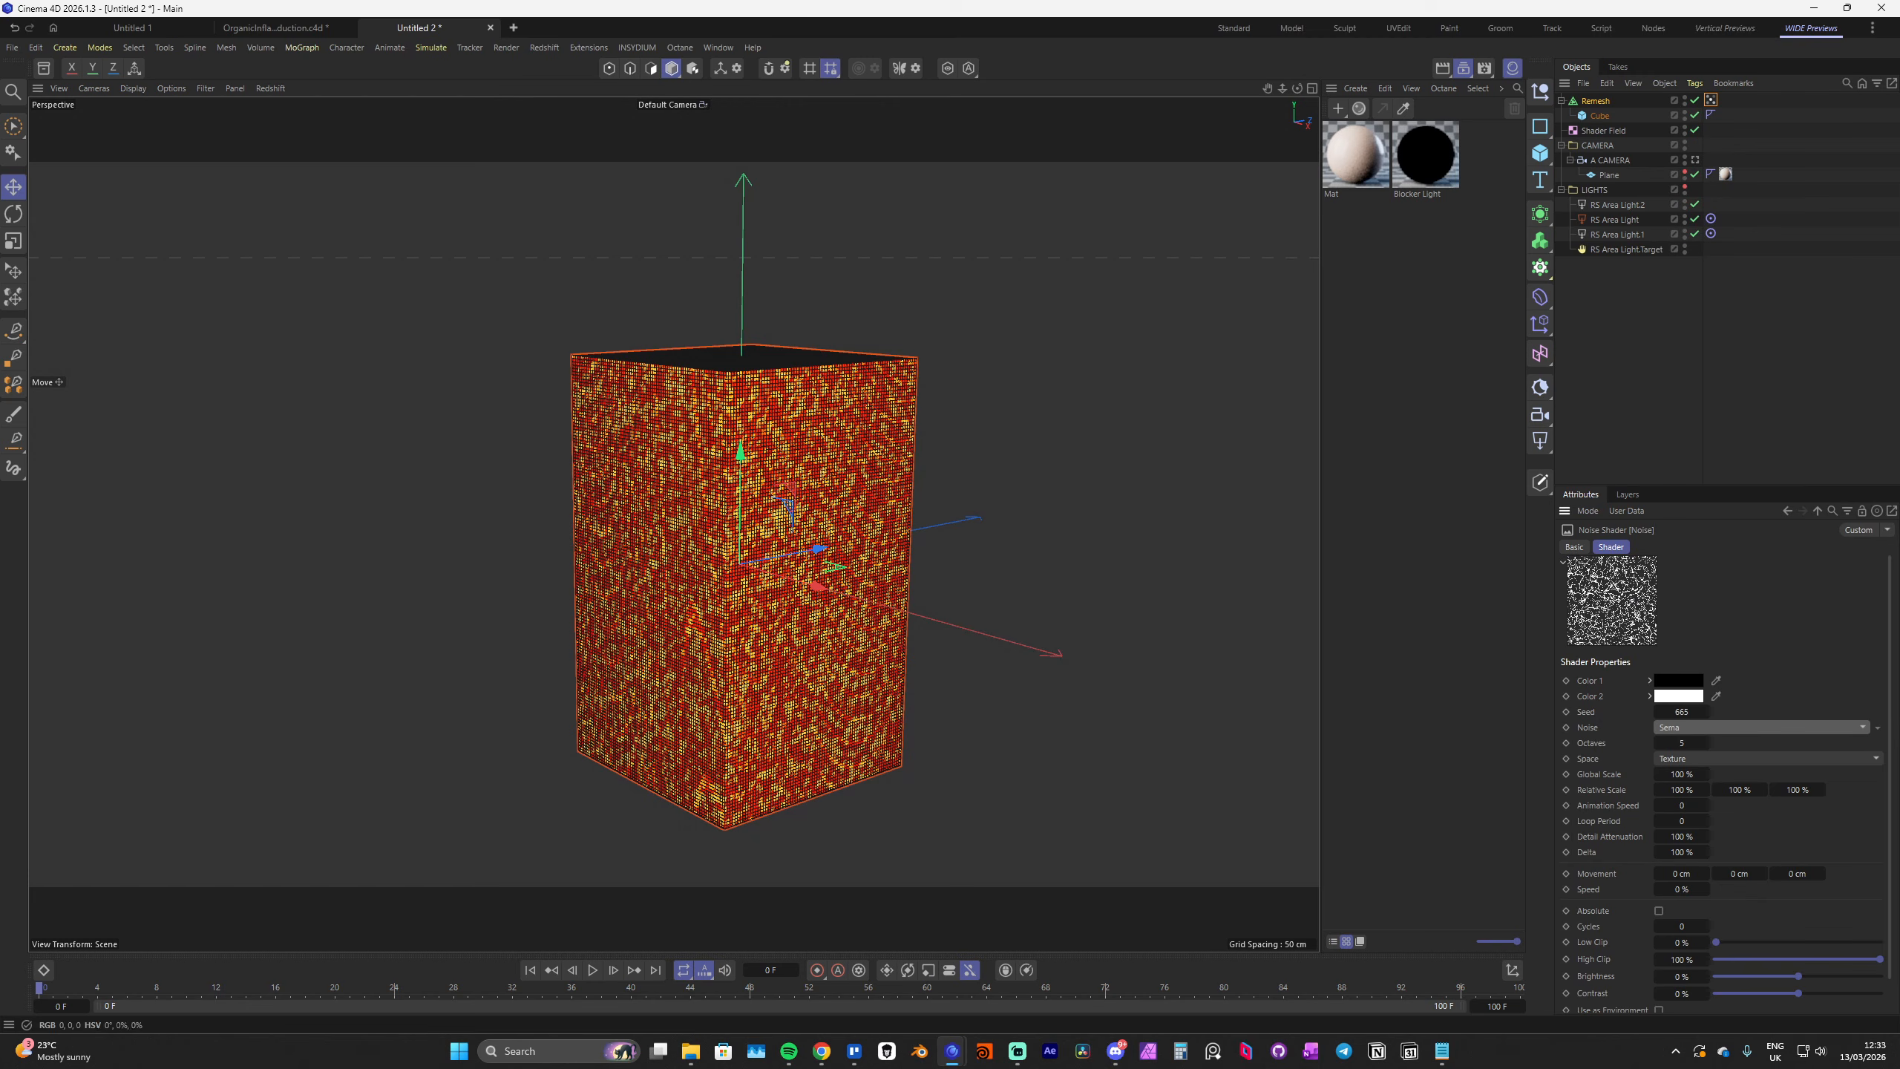
{"action": "left_click_drag", "start_coordinate": [1704, 774], "coordinate": [1799, 774]}
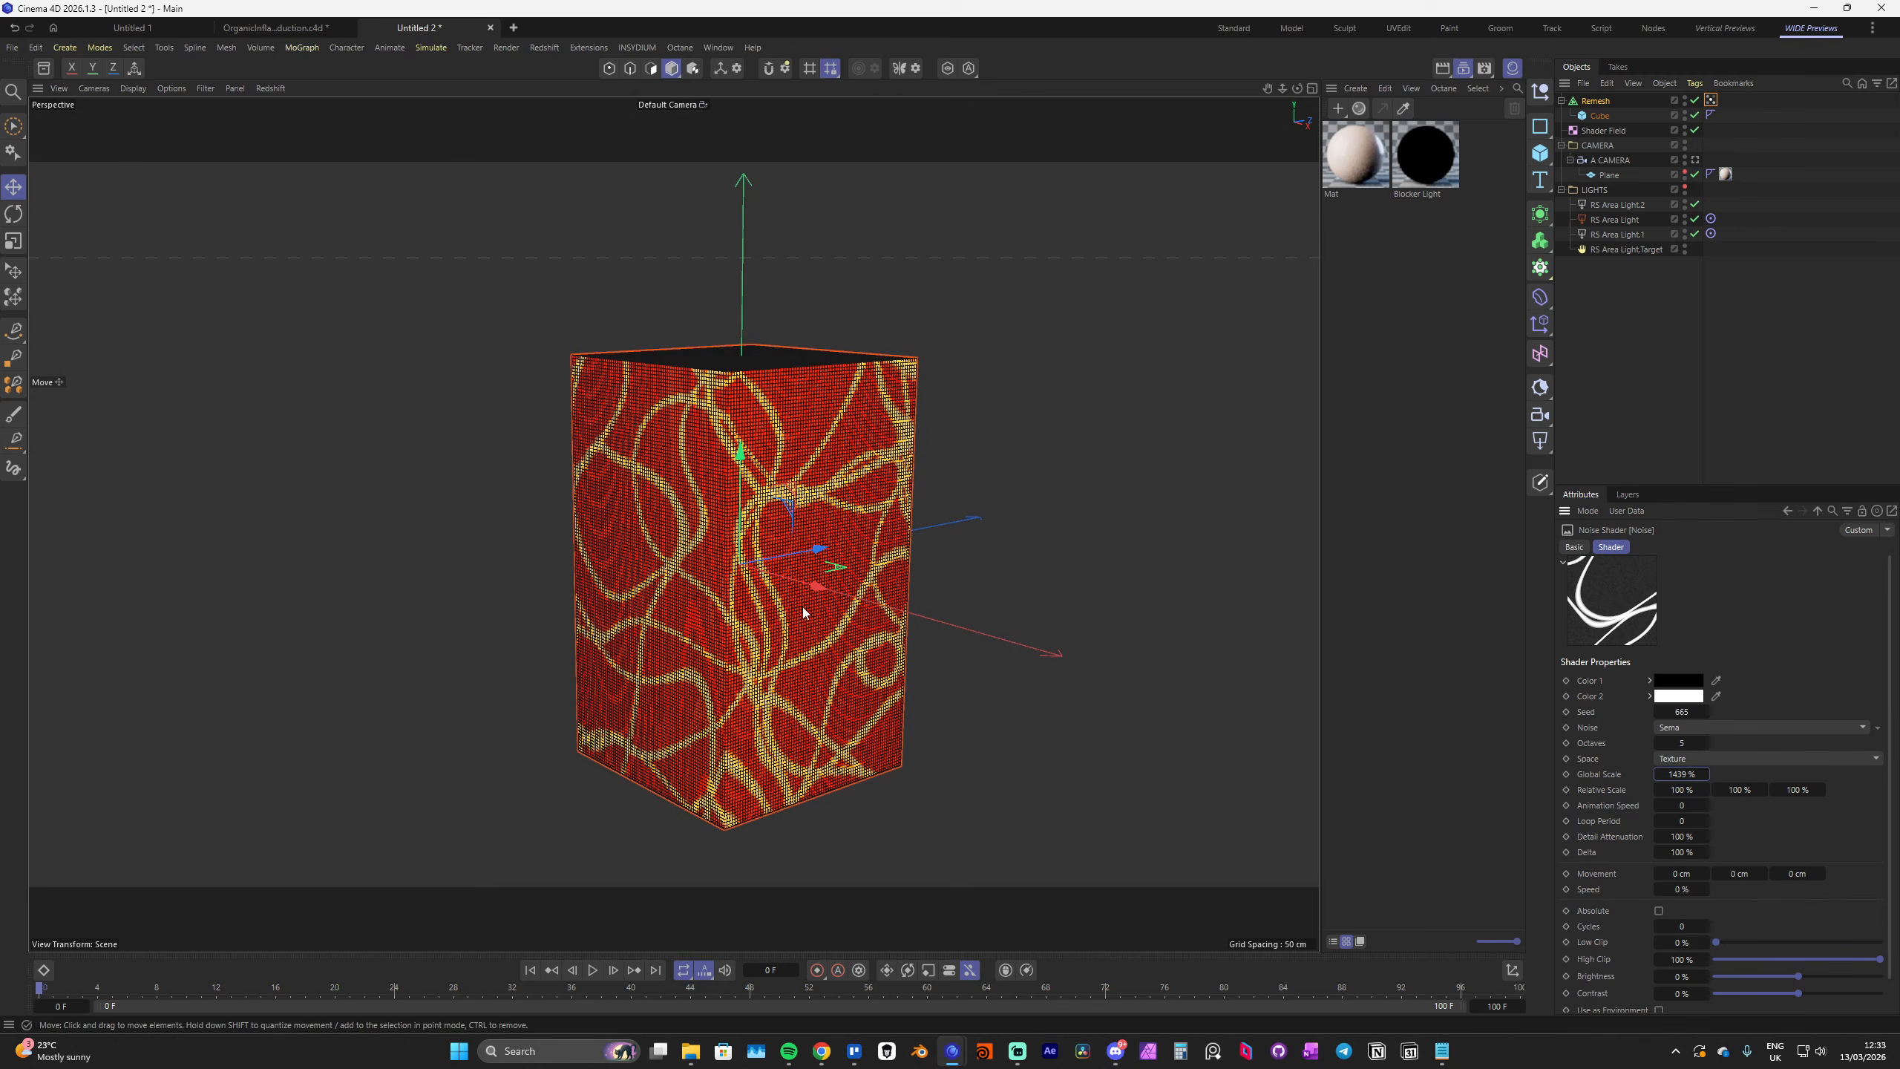
Set the noise shader's animation speed to 0.2, previewing the moving pattern in playback
{"action": "scroll", "coordinate": [822, 526], "scroll_direction": "up", "scroll_amount": 2}
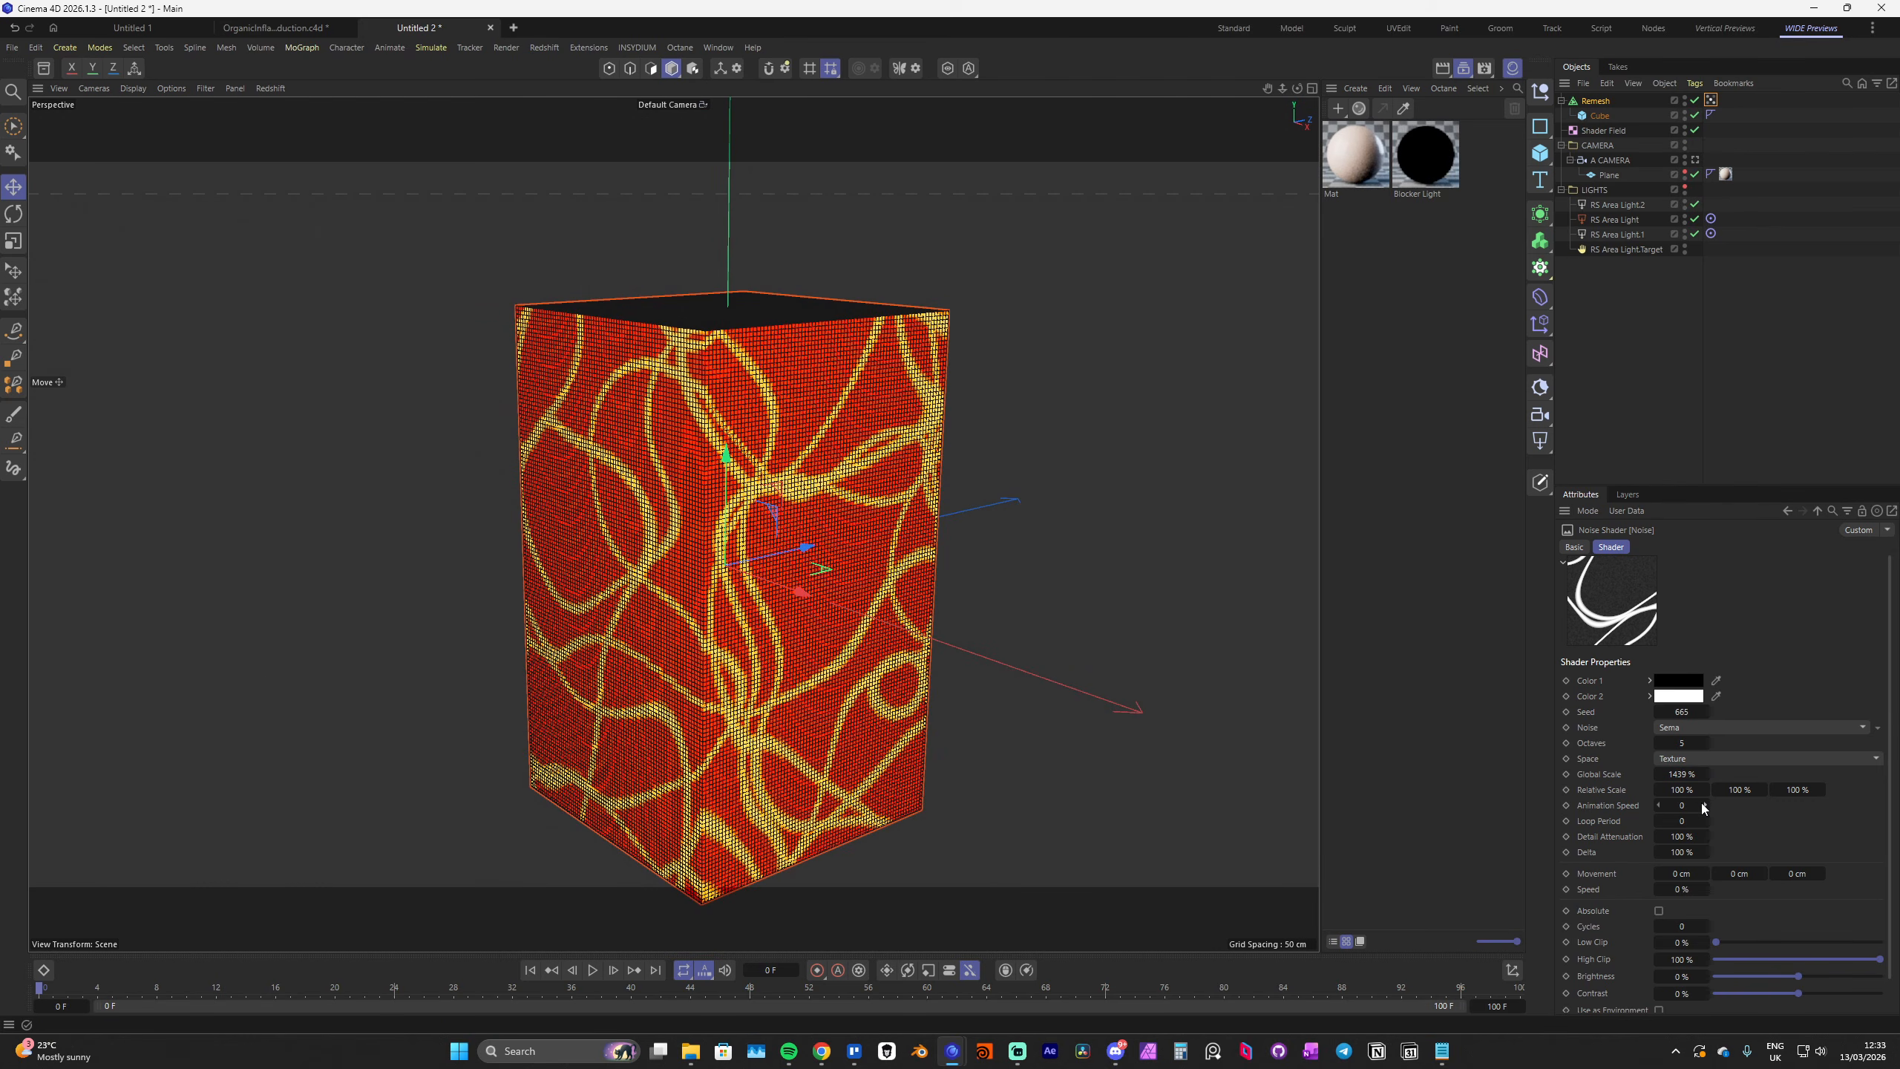
{"action": "left_click", "coordinate": [1704, 805]}
{"action": "left_click", "coordinate": [1704, 805]}
{"action": "key", "text": "F8"}
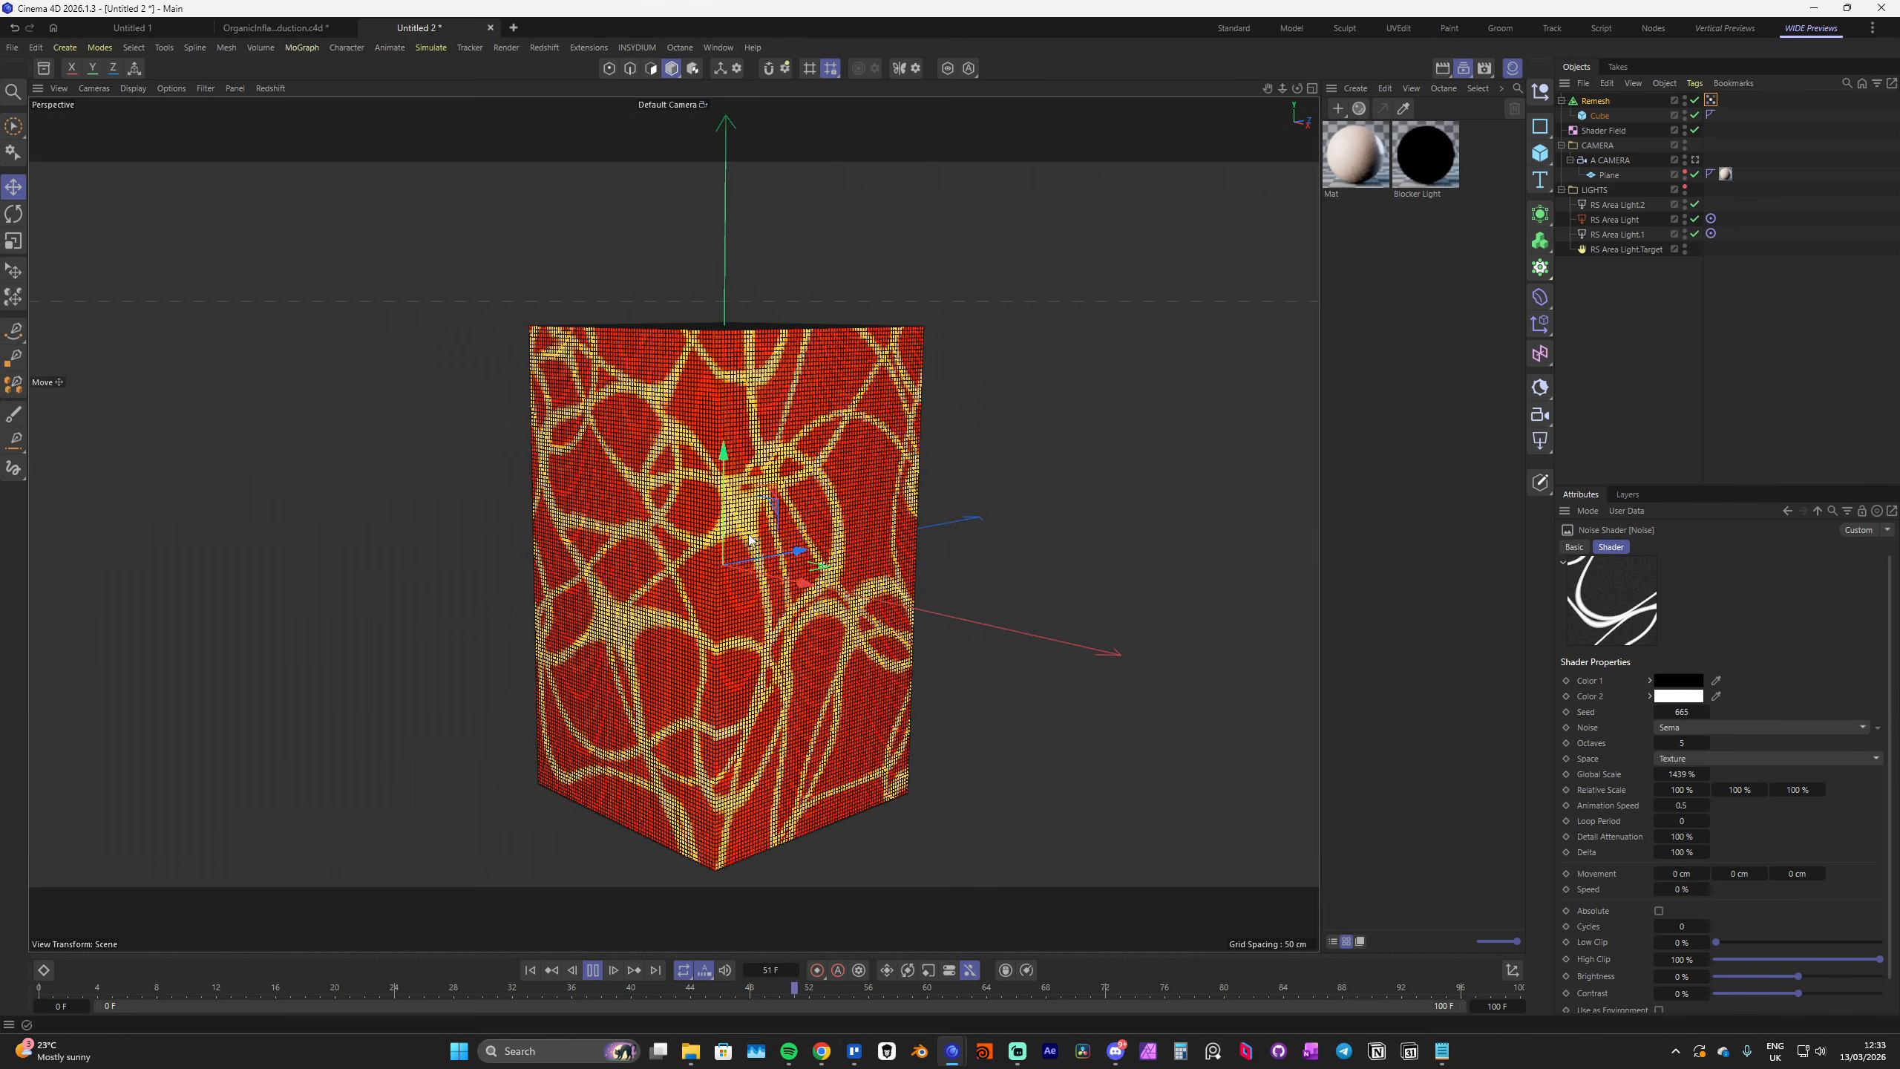
{"action": "left_click", "coordinate": [1659, 806]}
{"action": "left_click", "coordinate": [1659, 805]}
{"action": "left_click", "coordinate": [1659, 805]}
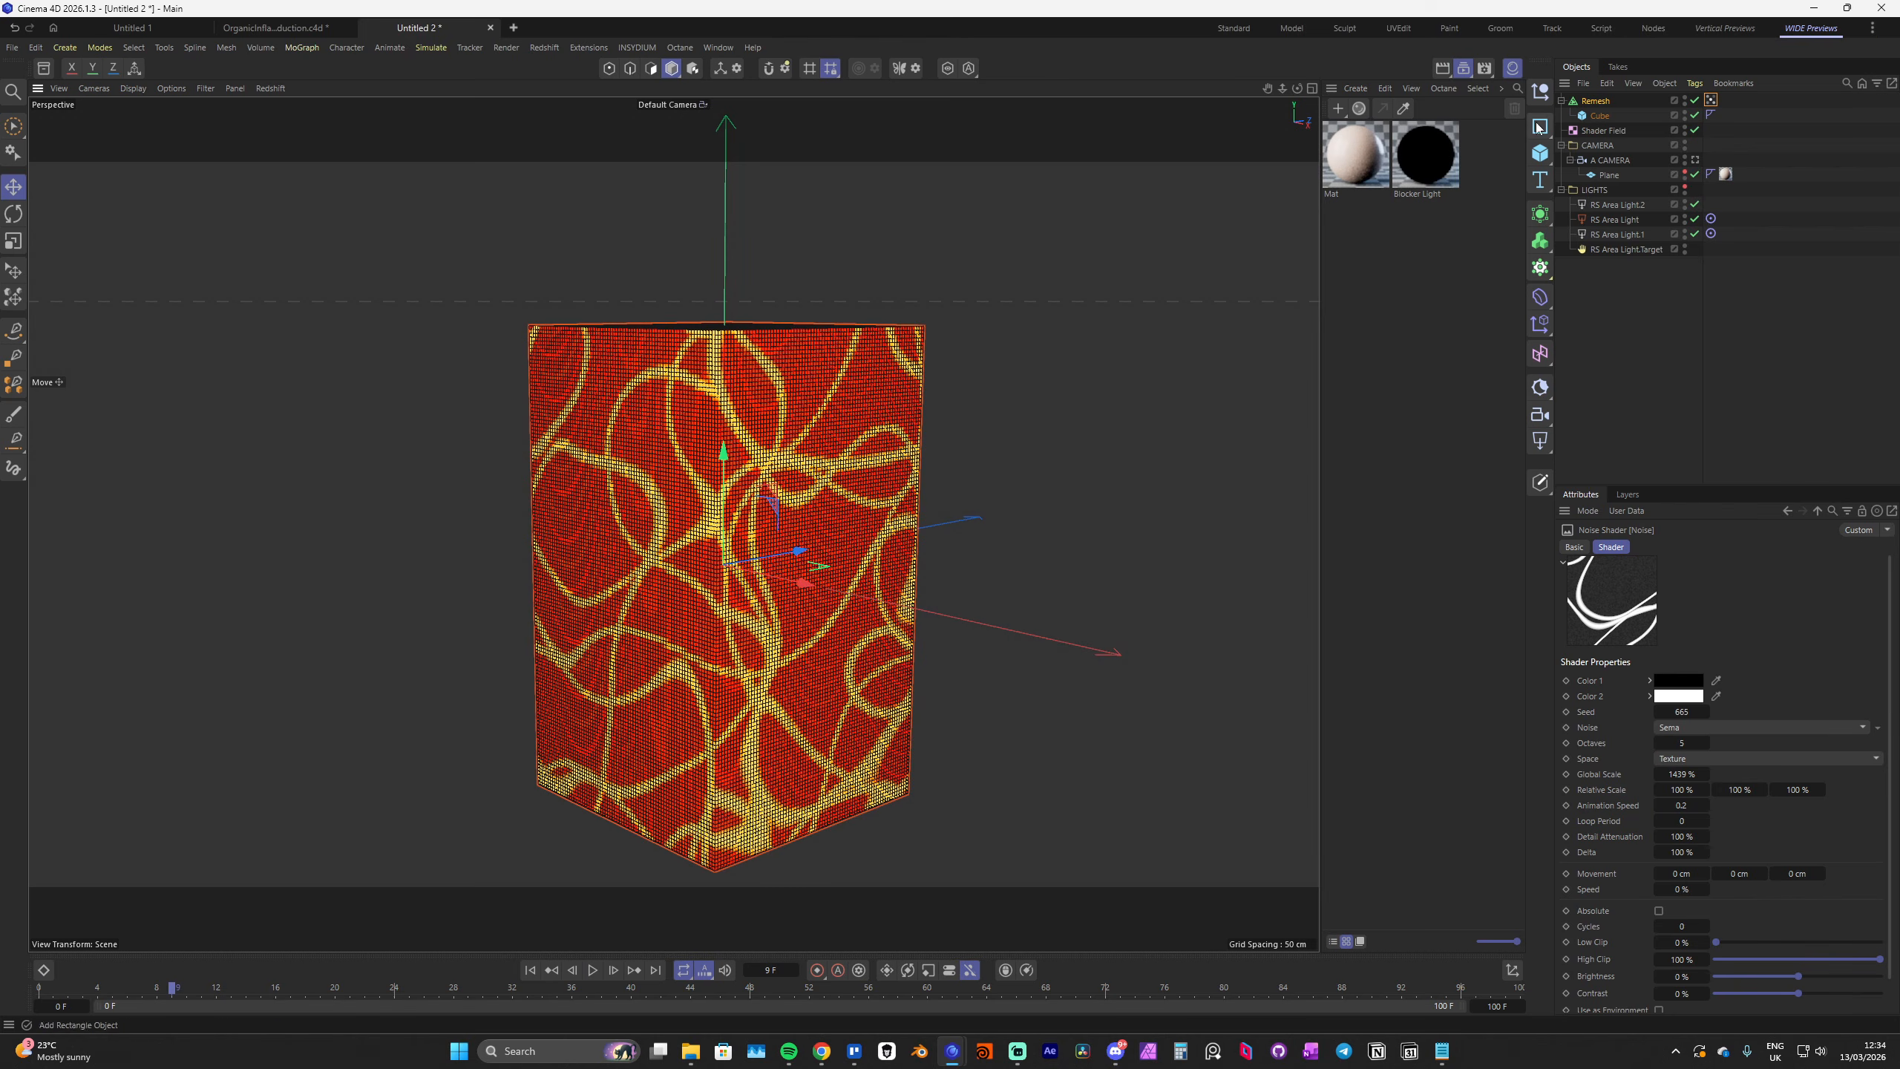
Add a Cloth simulation tag to the Remesh object
{"action": "right_click", "coordinate": [1596, 105]}
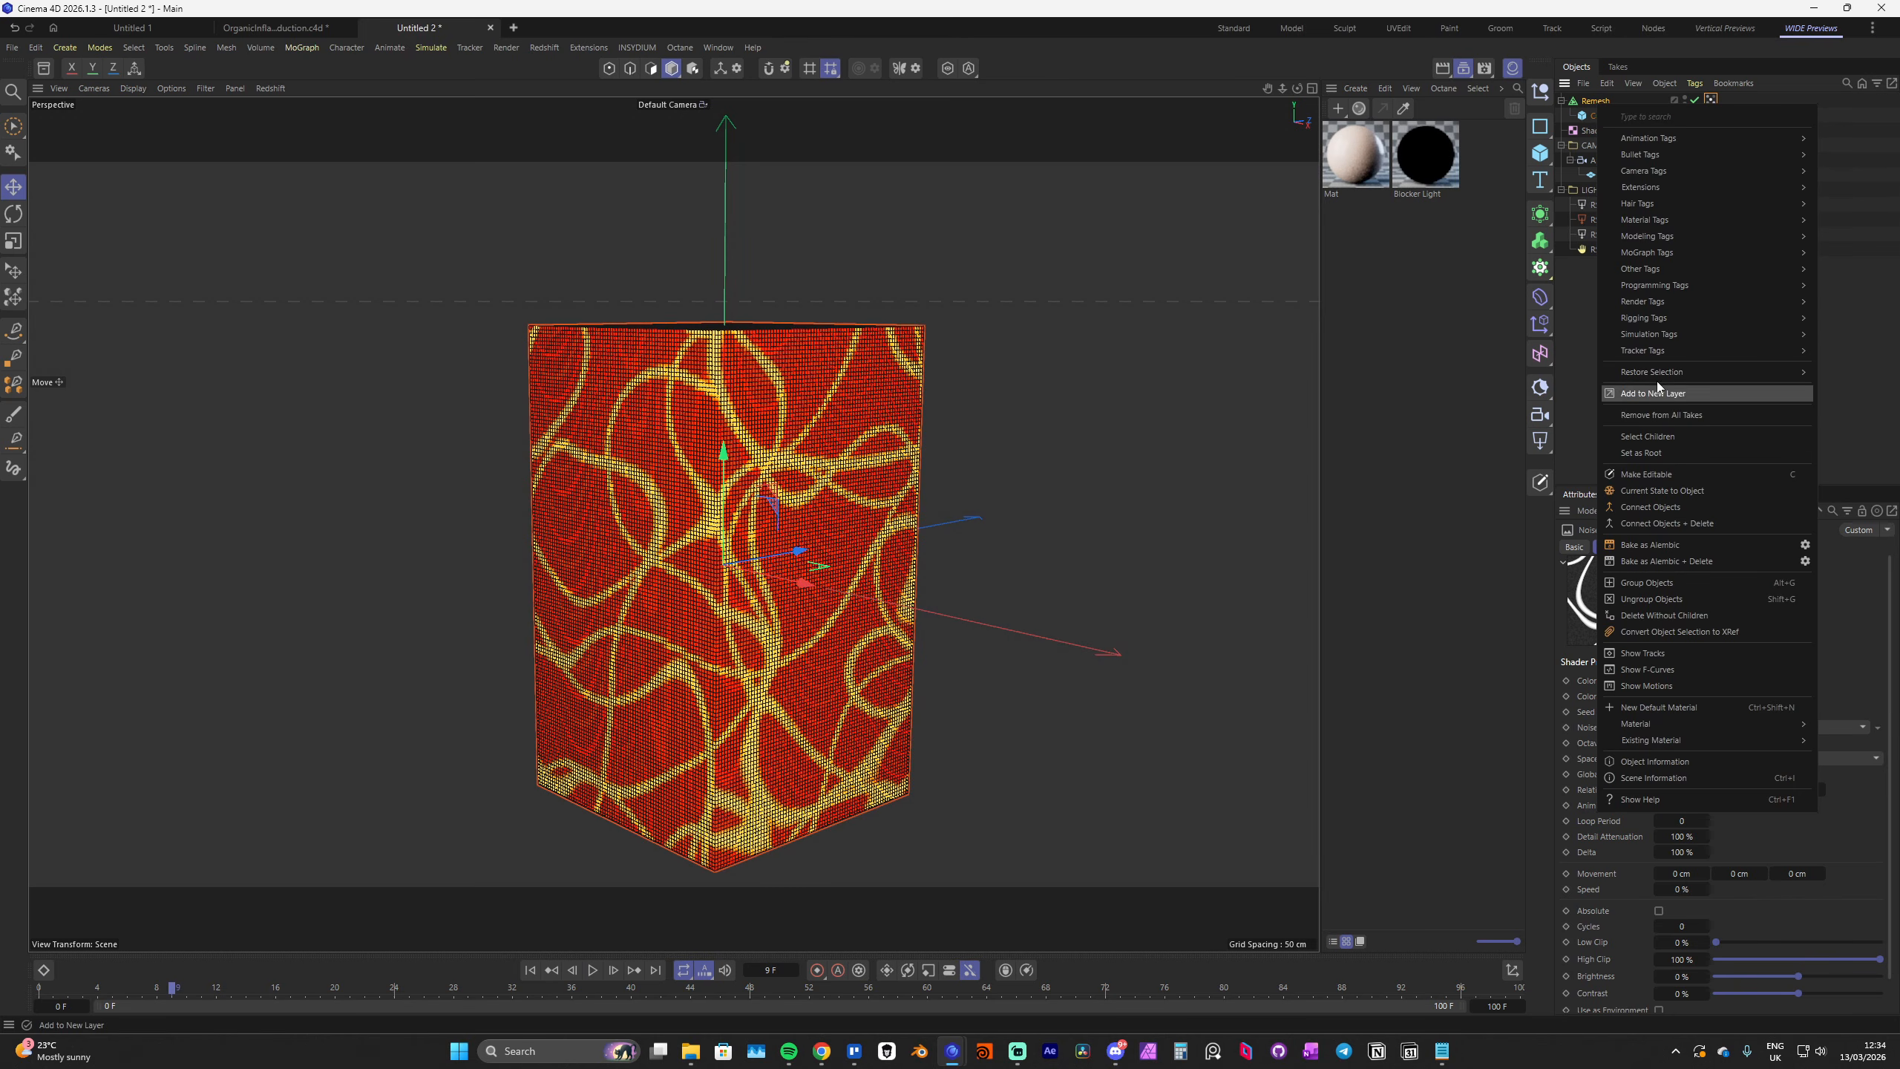
{"action": "mouse_move", "coordinate": [1782, 338]}
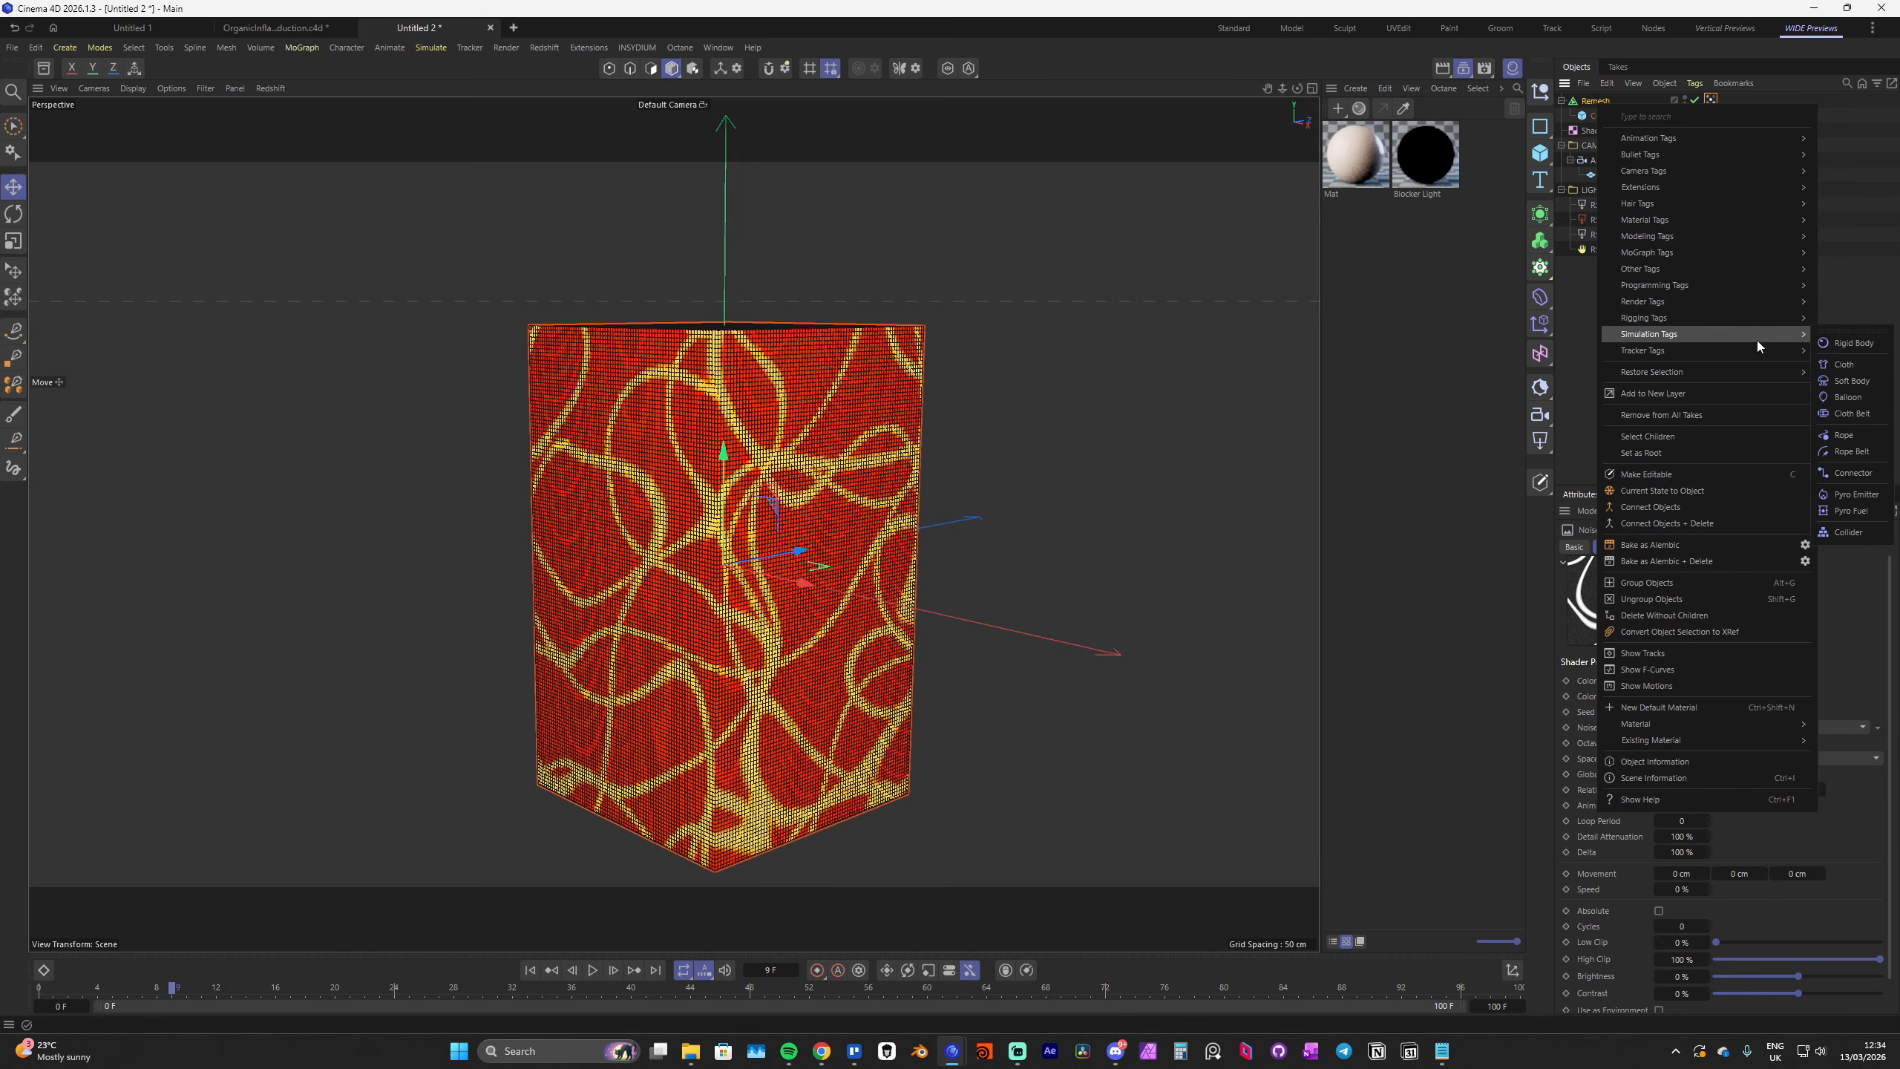
{"action": "left_click", "coordinate": [1844, 364]}
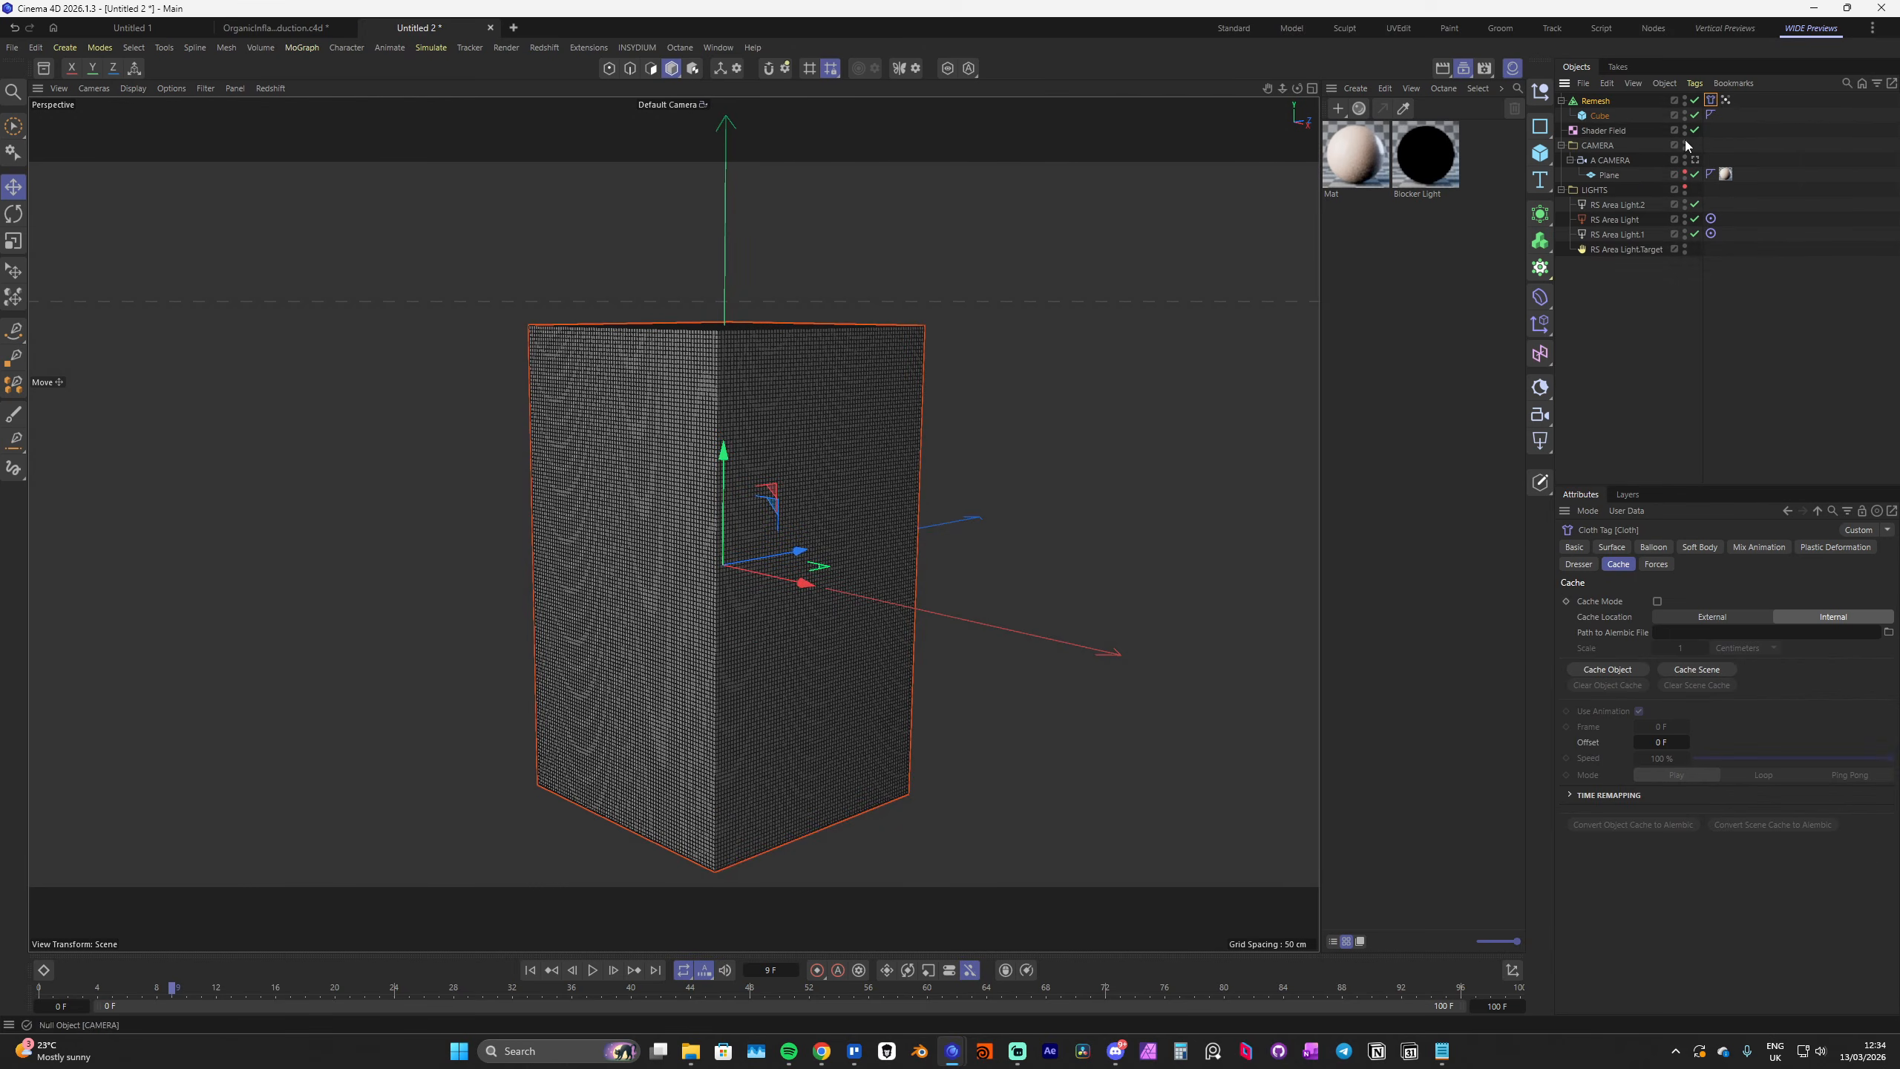
Enable Balloon on the Cloth tag with an overpressure of 2 and an expansion time of 20 F
{"action": "left_click", "coordinate": [1652, 547]}
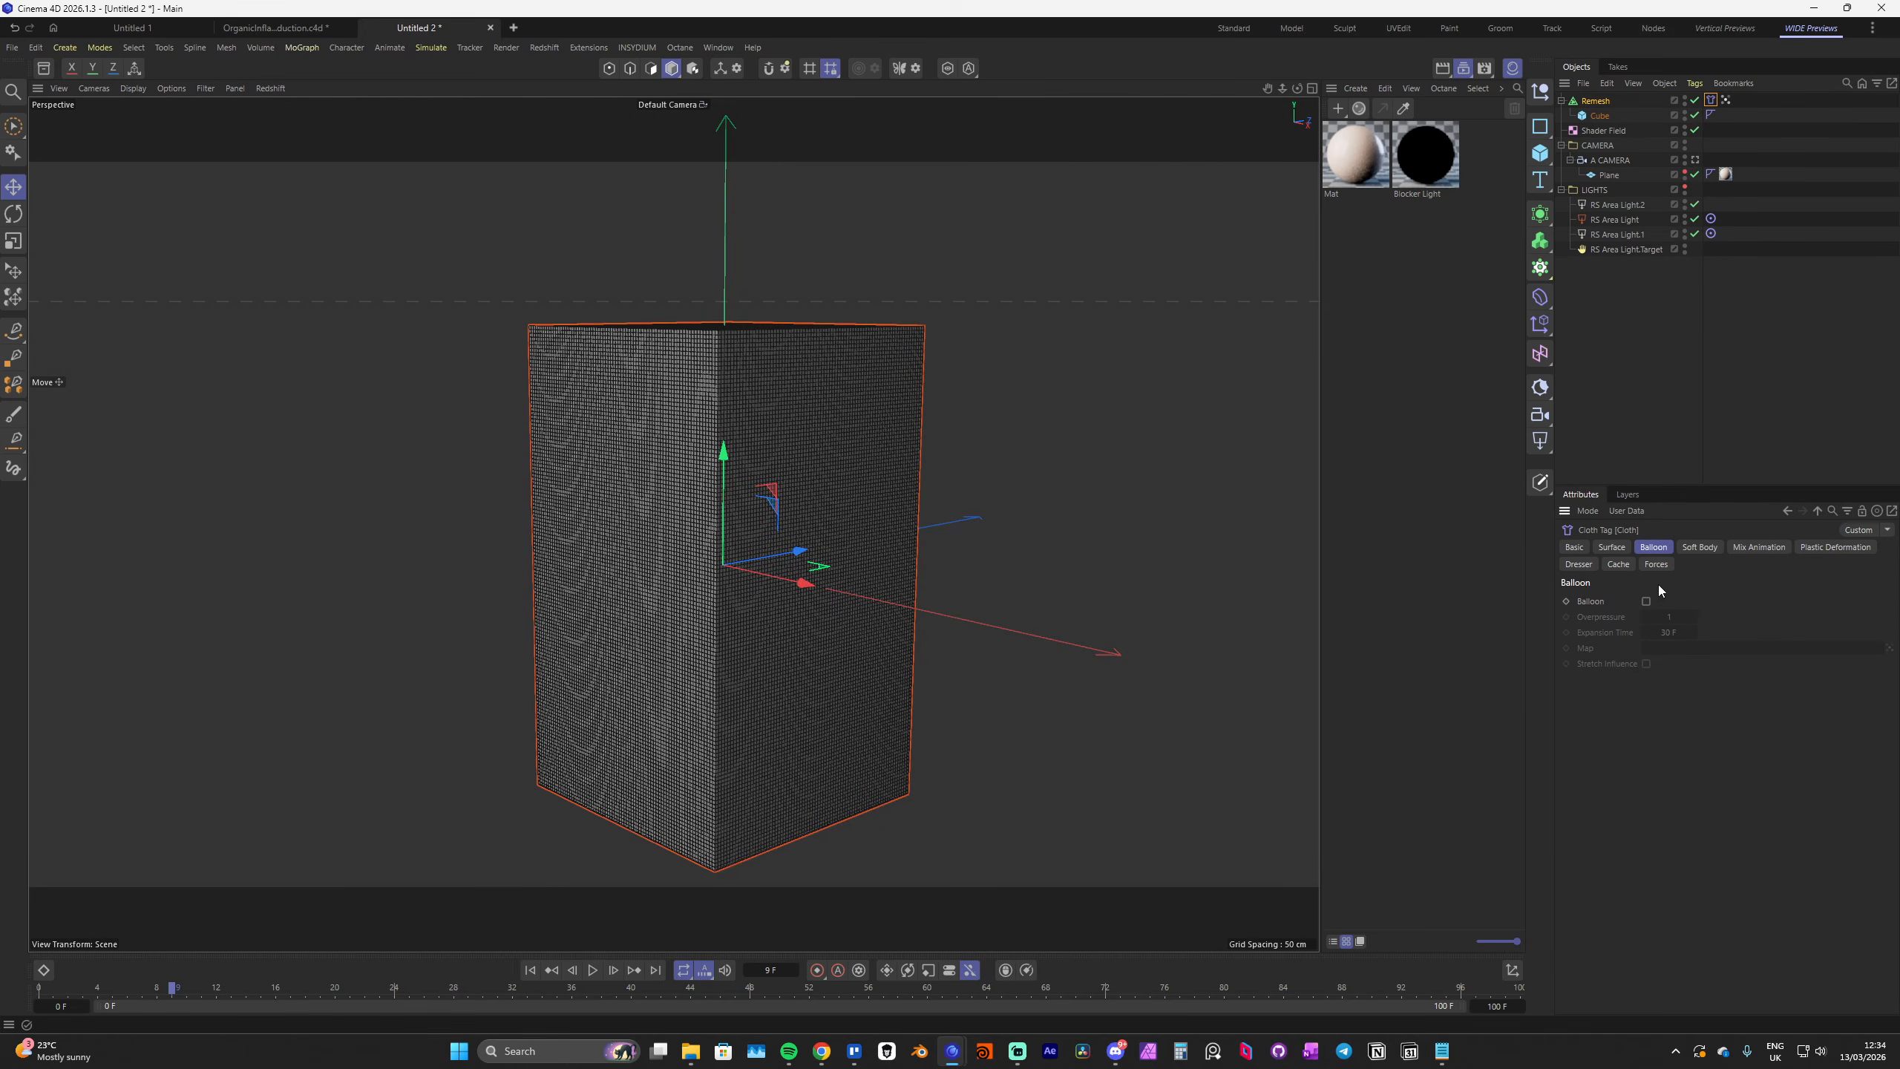
{"action": "left_click", "coordinate": [1646, 601]}
{"action": "left_click", "coordinate": [1669, 615]}
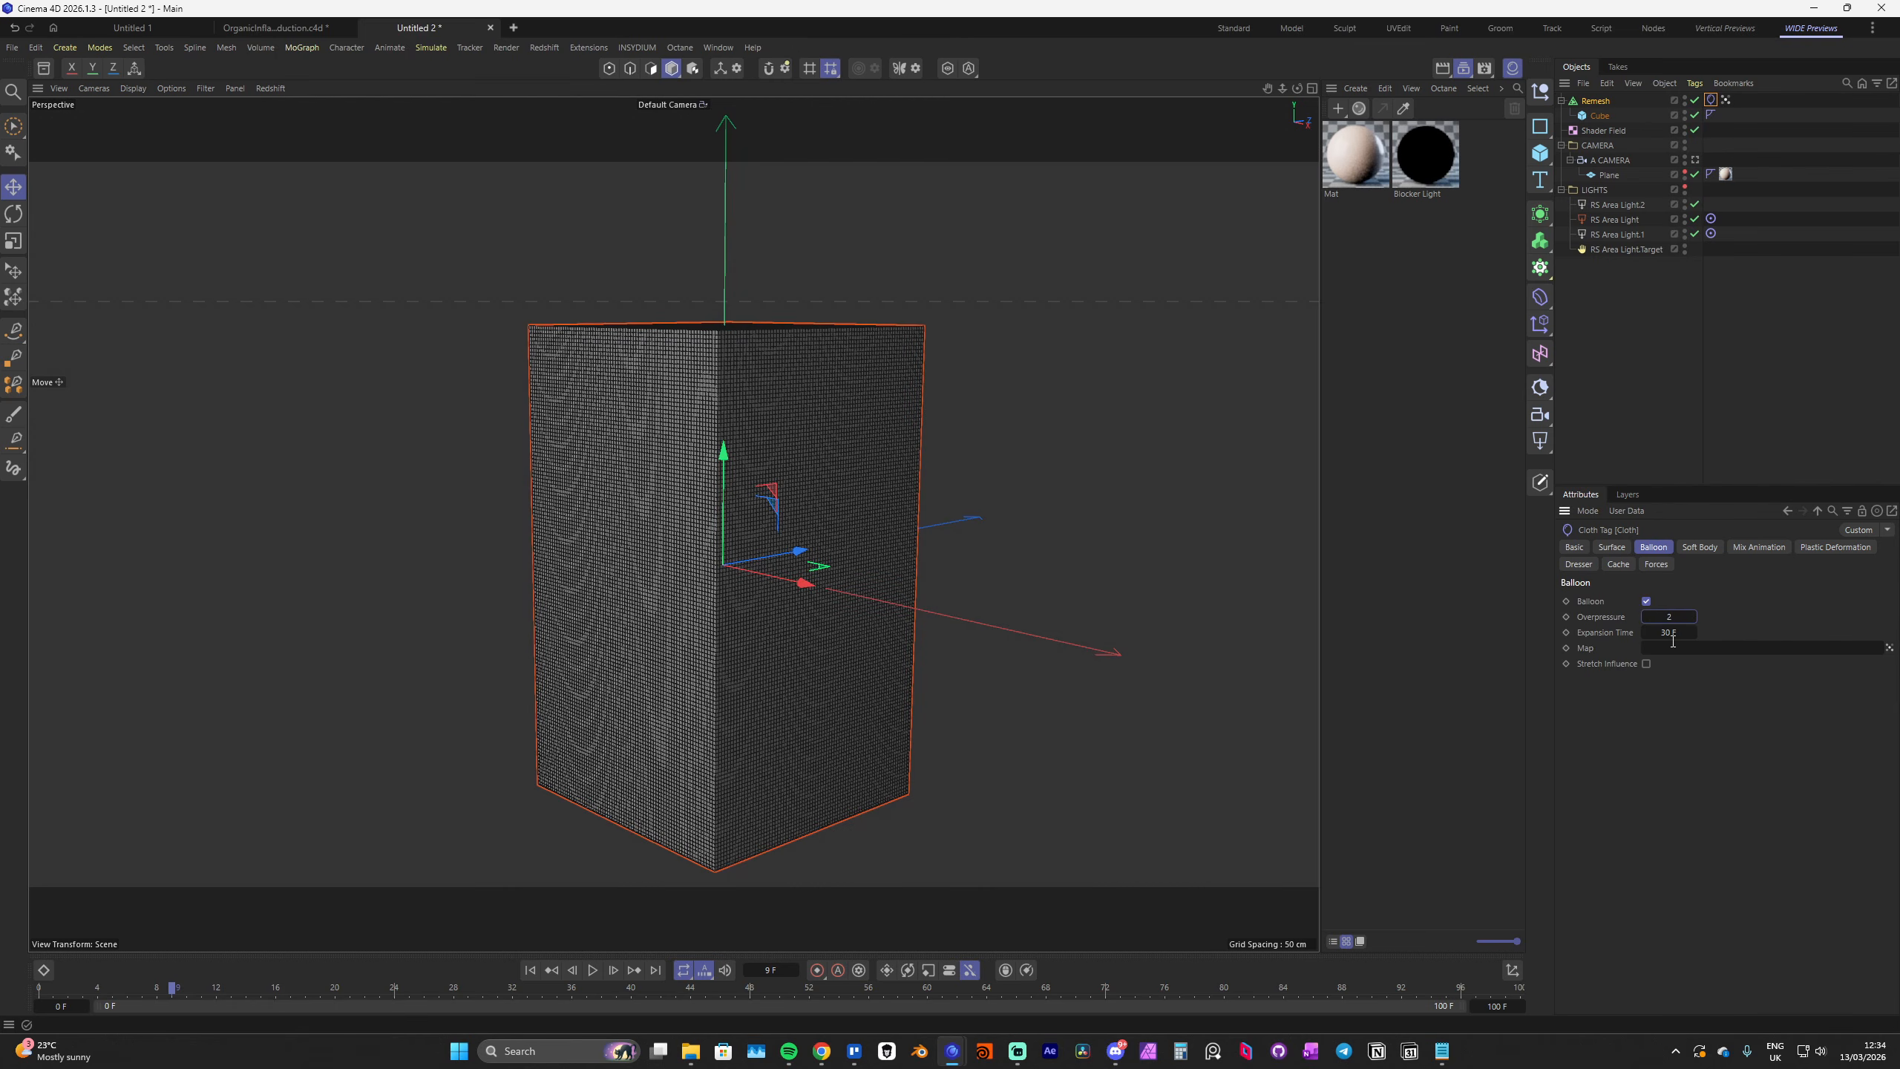
{"action": "left_click", "coordinate": [1682, 631]}
{"action": "type", "text": "20"}
Rename the Remesh object's Vertex Map tag to Inflate
{"action": "left_click", "coordinate": [1727, 101]}
{"action": "left_click", "coordinate": [1726, 100]}
{"action": "left_click", "coordinate": [1574, 546]}
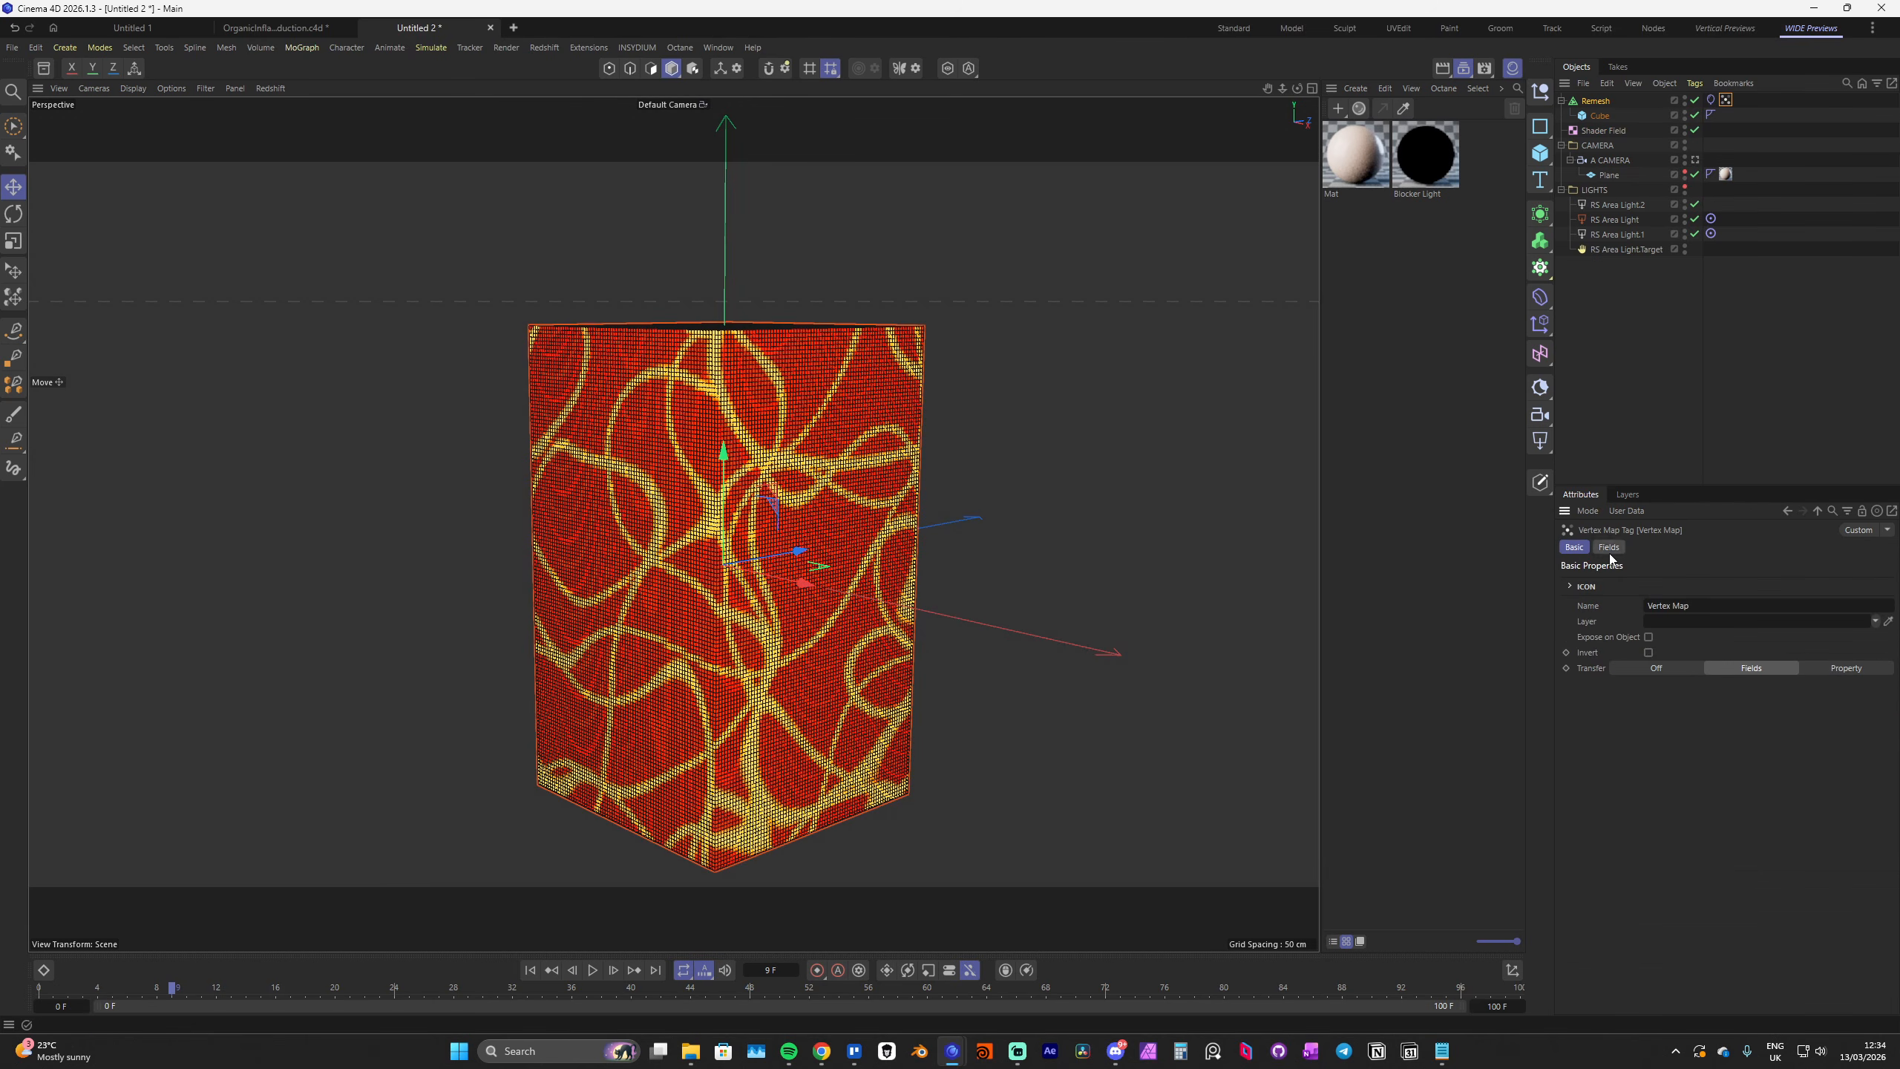
{"action": "left_click", "coordinate": [1668, 604]}
{"action": "key", "text": "Caps_Lock"}
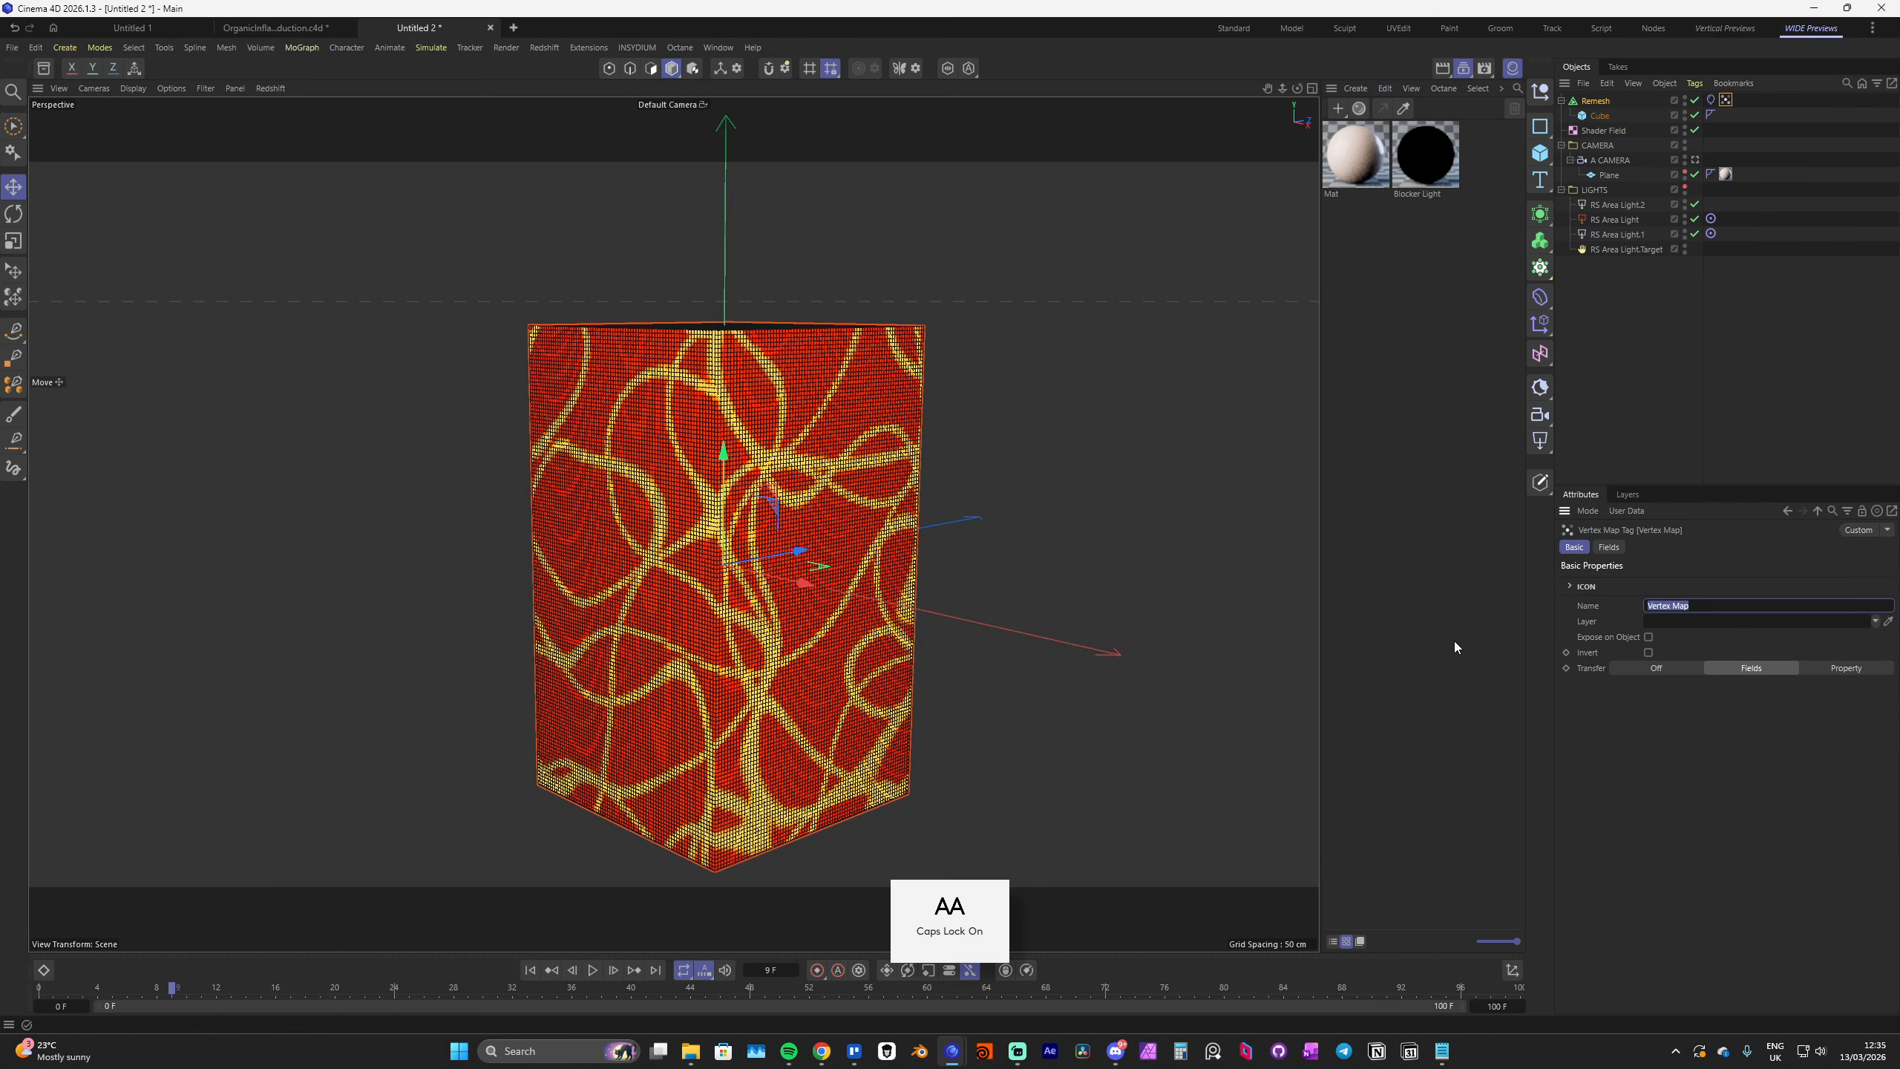
{"action": "type", "text": "I"}
{"action": "key", "text": "Caps_Lock"}
{"action": "type", "text": "nflate"}
{"action": "key", "text": "Return"}
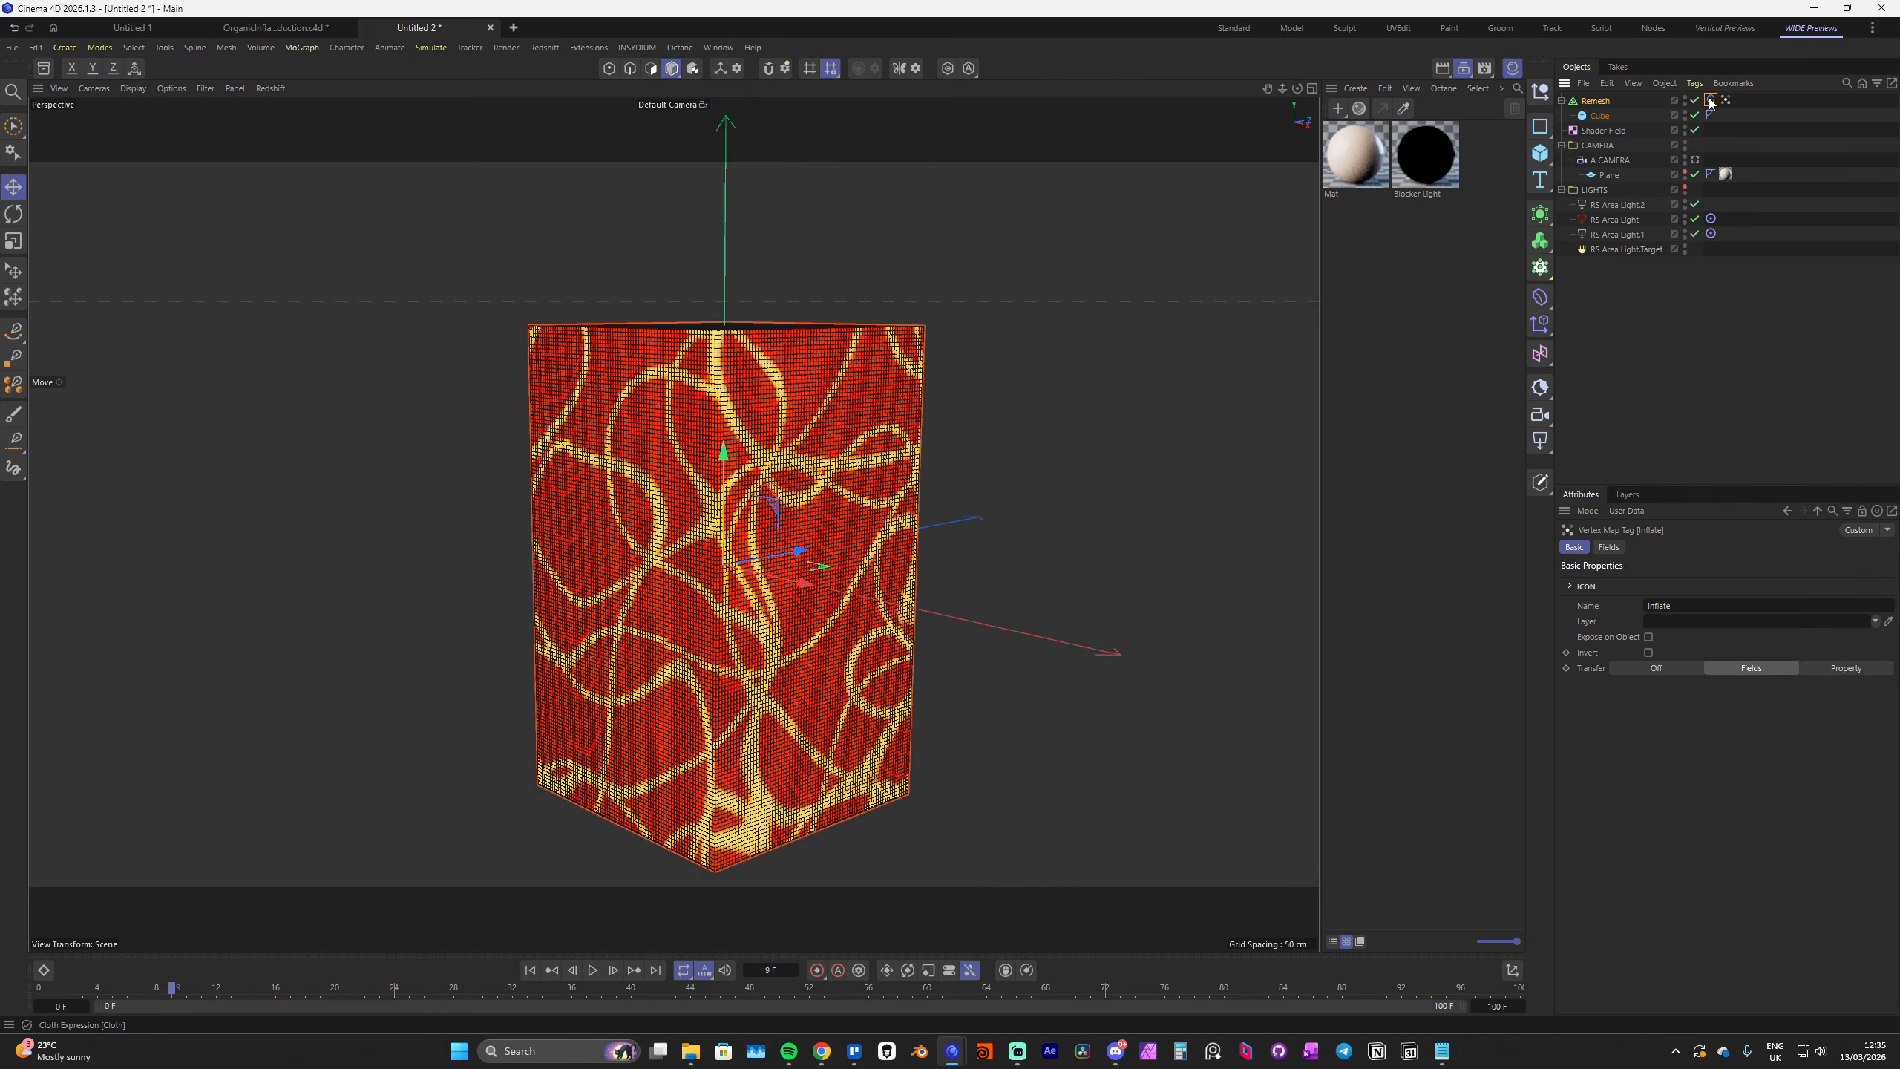
Assign the Inflate vertex map as the Cloth tag's Balloon map, preview the simulation and return to the first frame
{"action": "left_click", "coordinate": [1711, 100]}
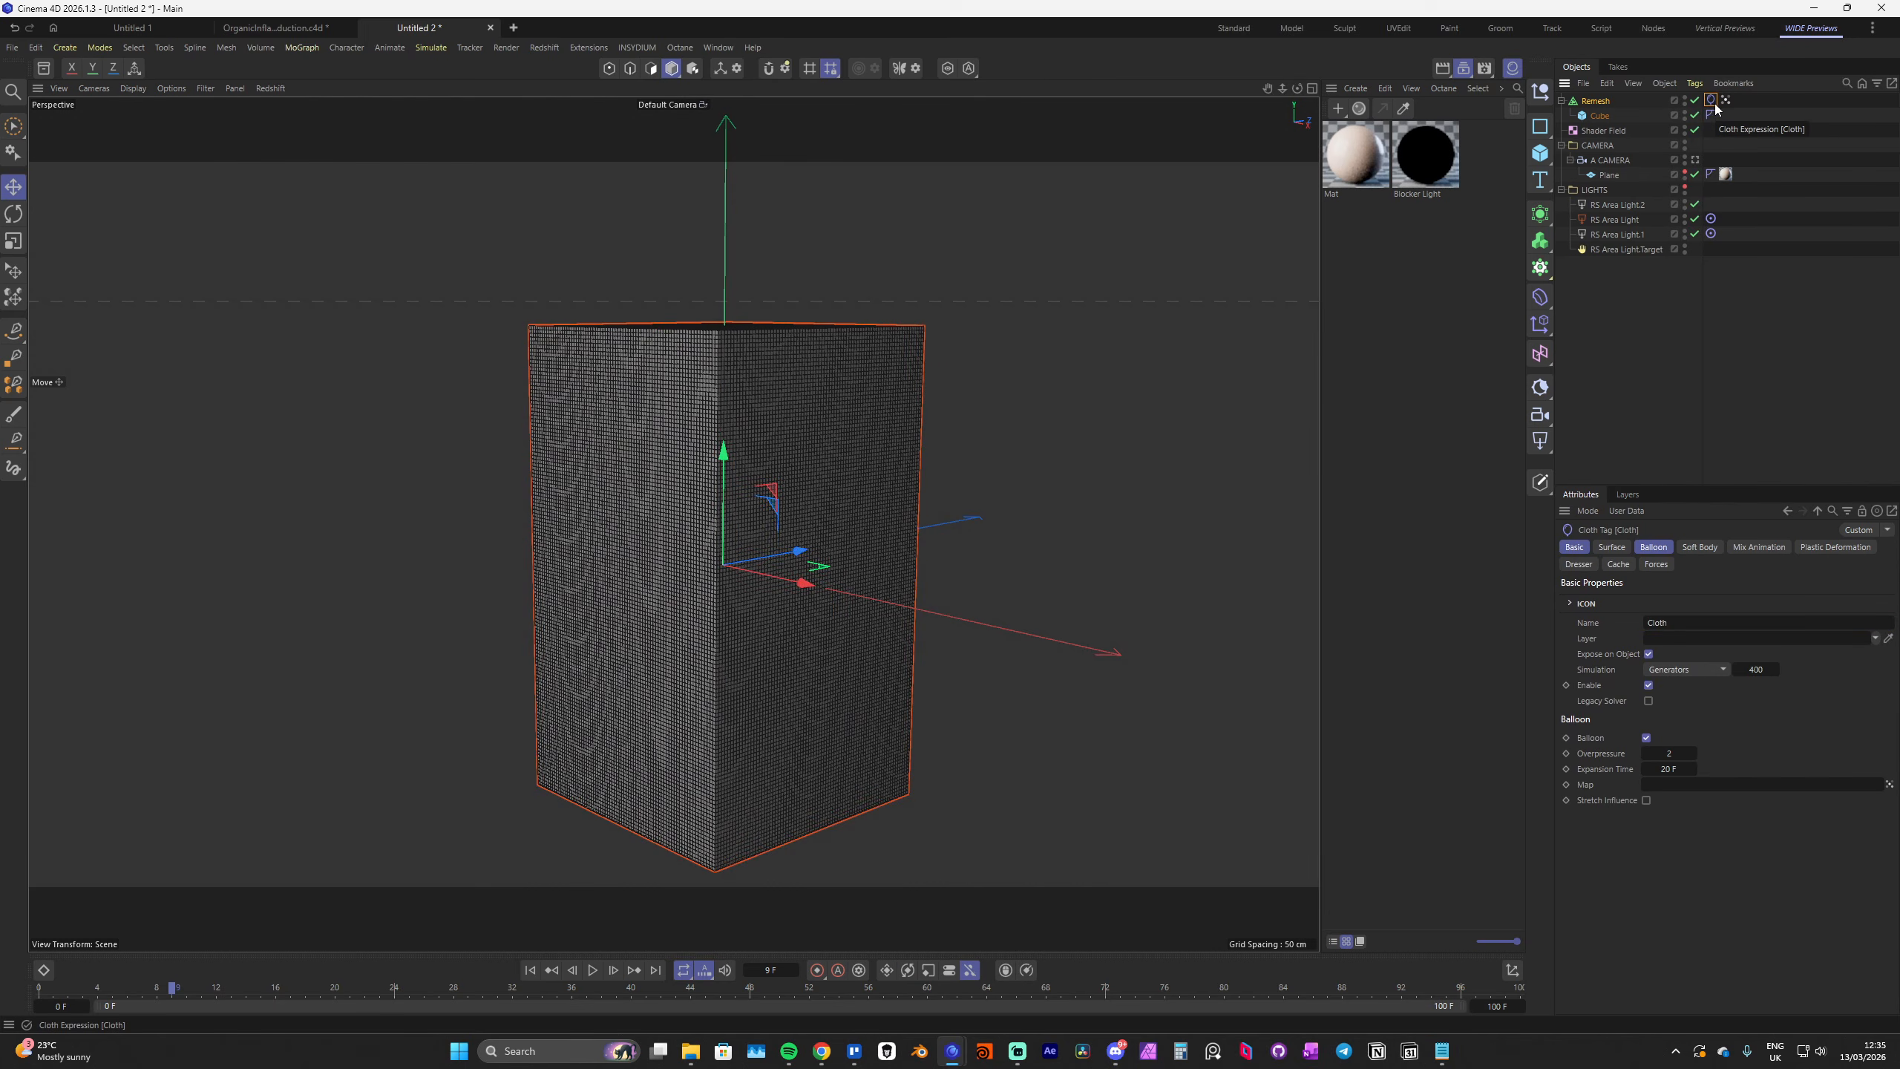
{"action": "left_click", "coordinate": [1656, 548]}
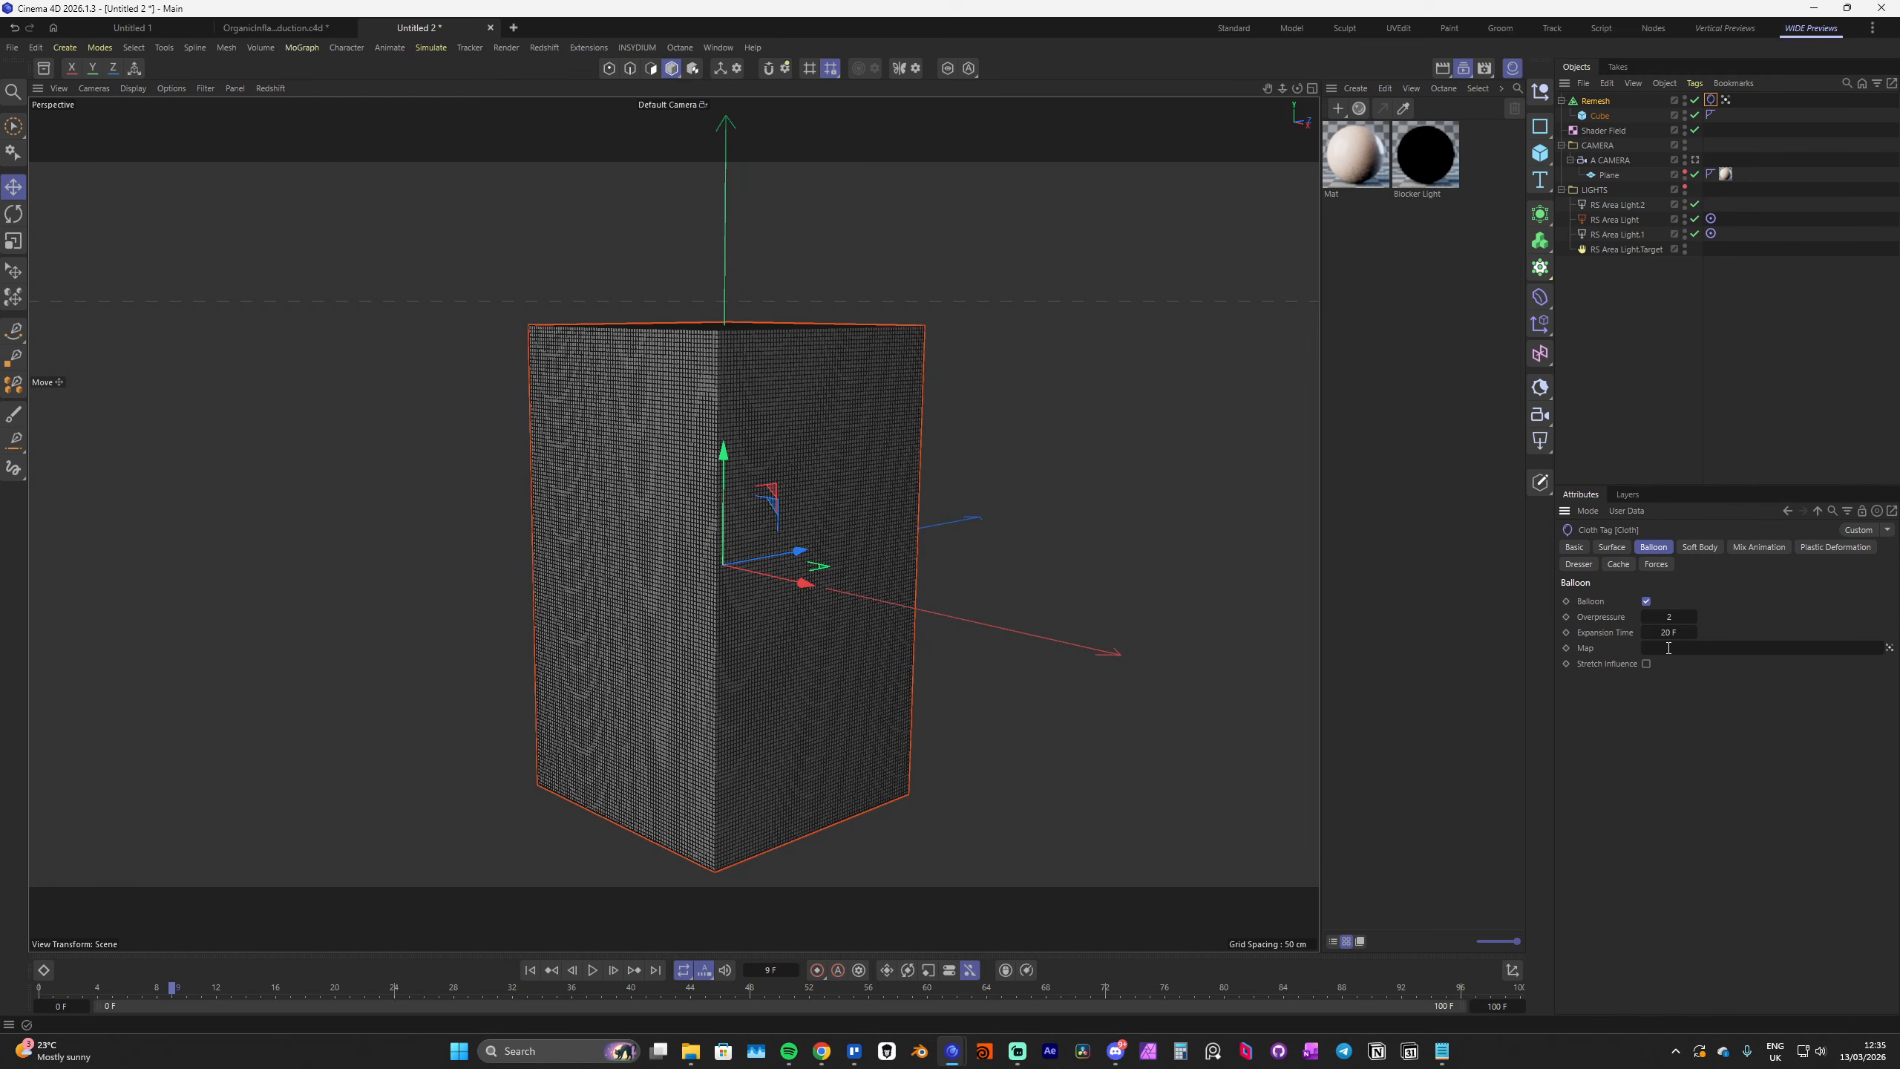
{"action": "left_click_drag", "start_coordinate": [1725, 100], "coordinate": [1690, 647]}
{"action": "key", "text": "shift+f"}
{"action": "key", "text": "F8"}
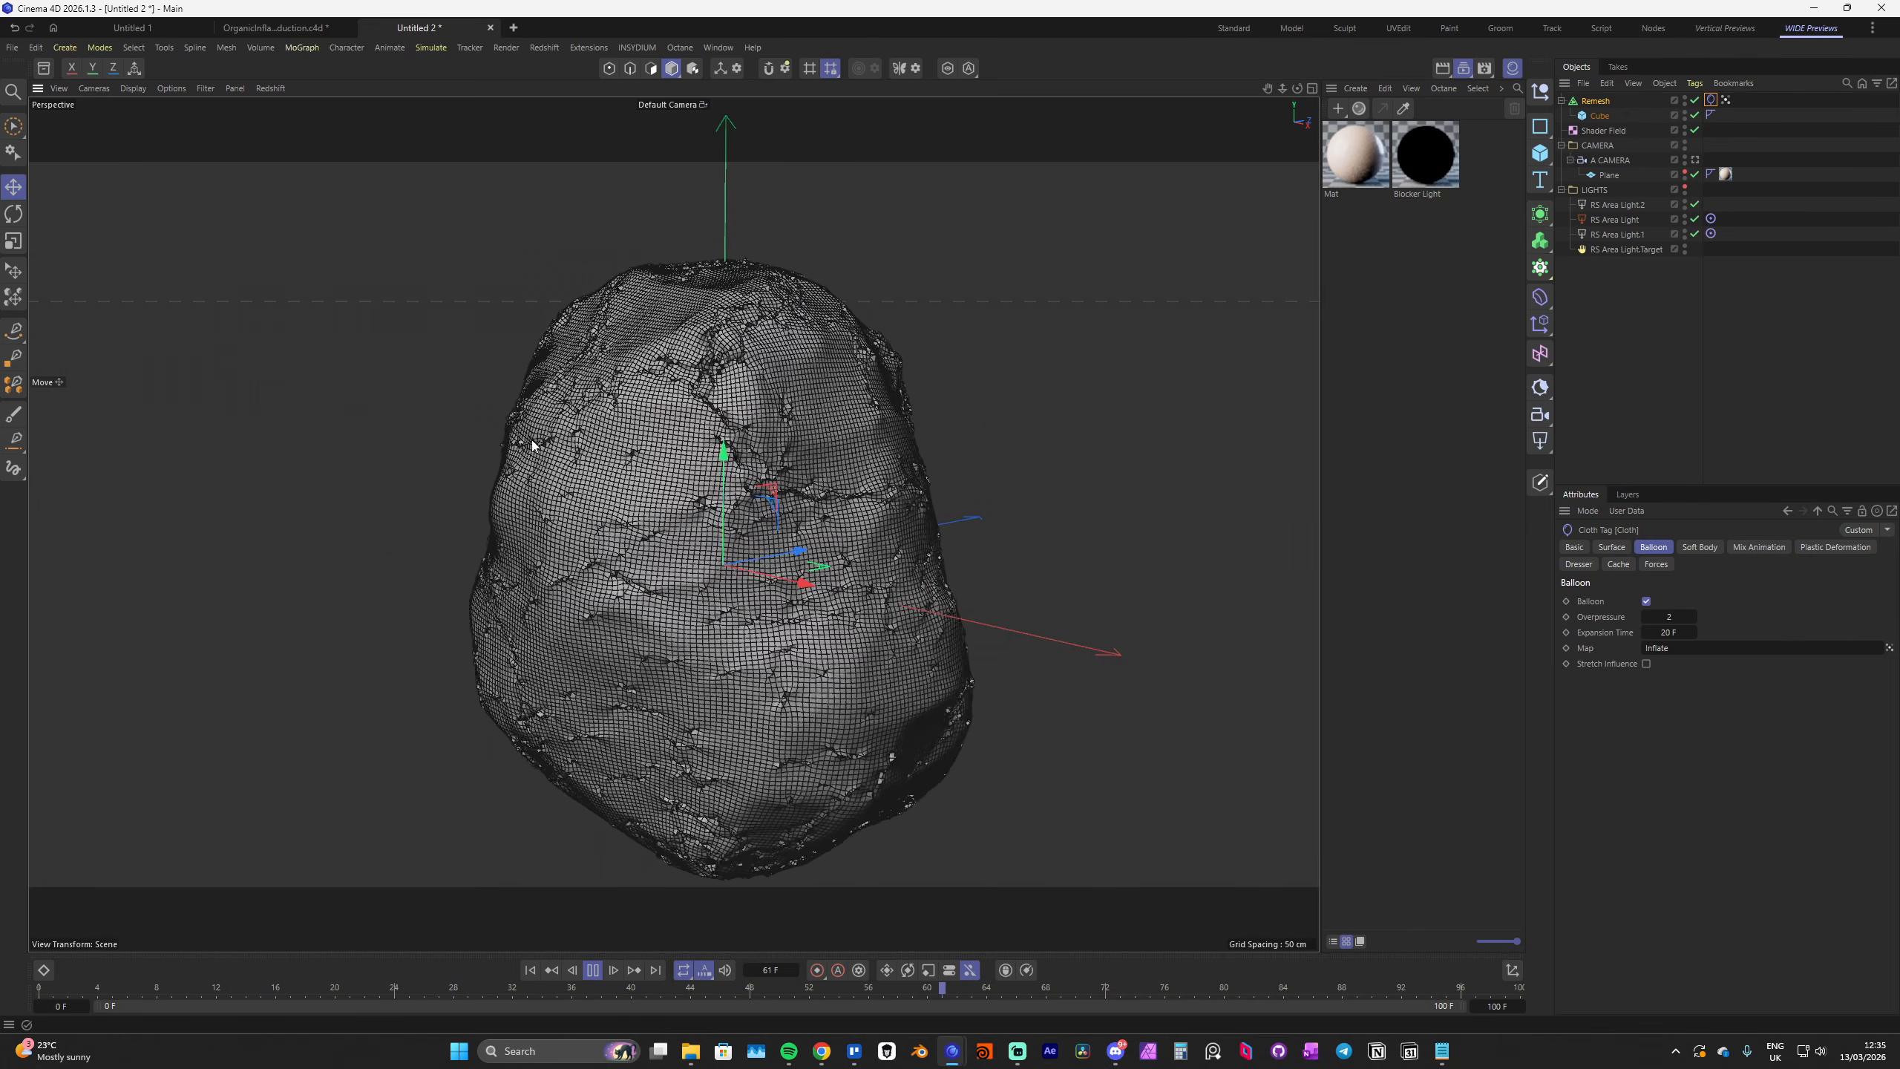
{"action": "key", "text": "F8"}
{"action": "key", "text": "shift+f"}
Enable With Pins in the Cloth tag's Mix Animation settings, use Inflate as its map and play the simulation
{"action": "left_click", "coordinate": [1751, 546]}
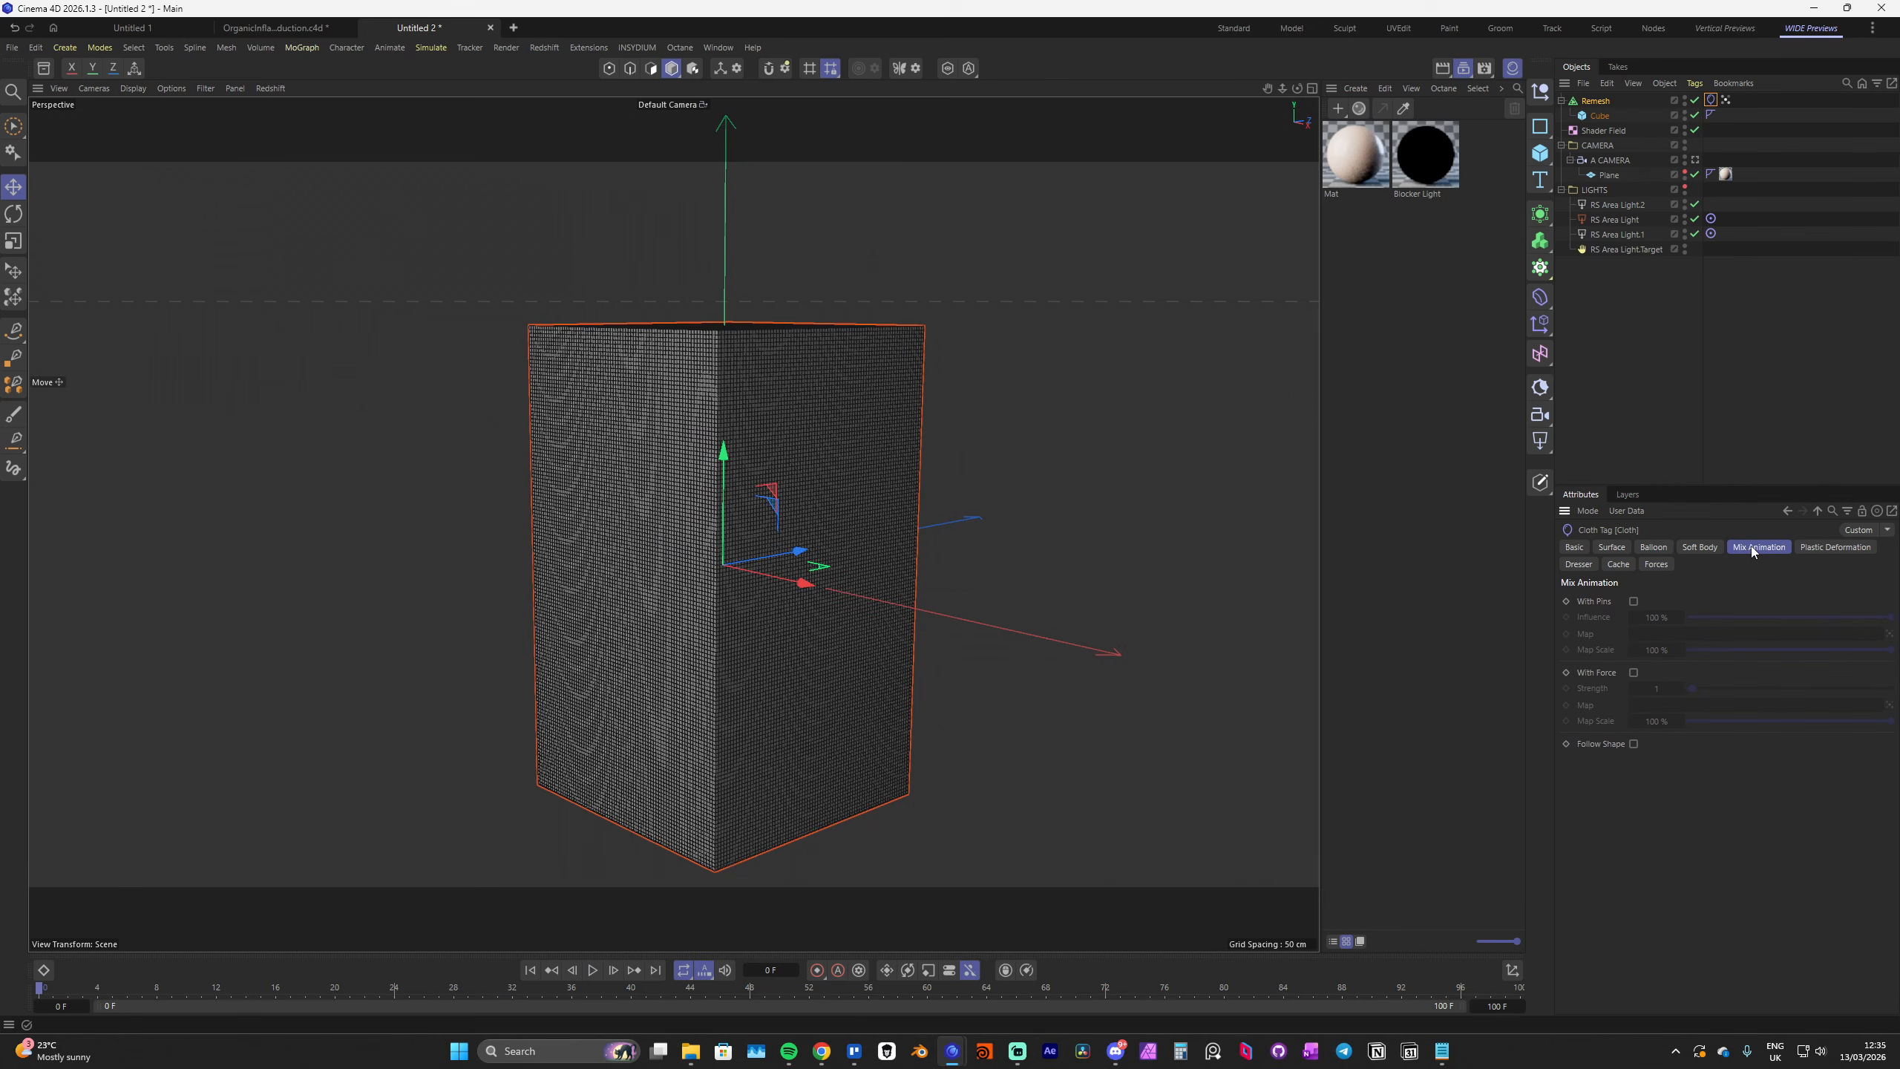
{"action": "left_click", "coordinate": [1633, 601]}
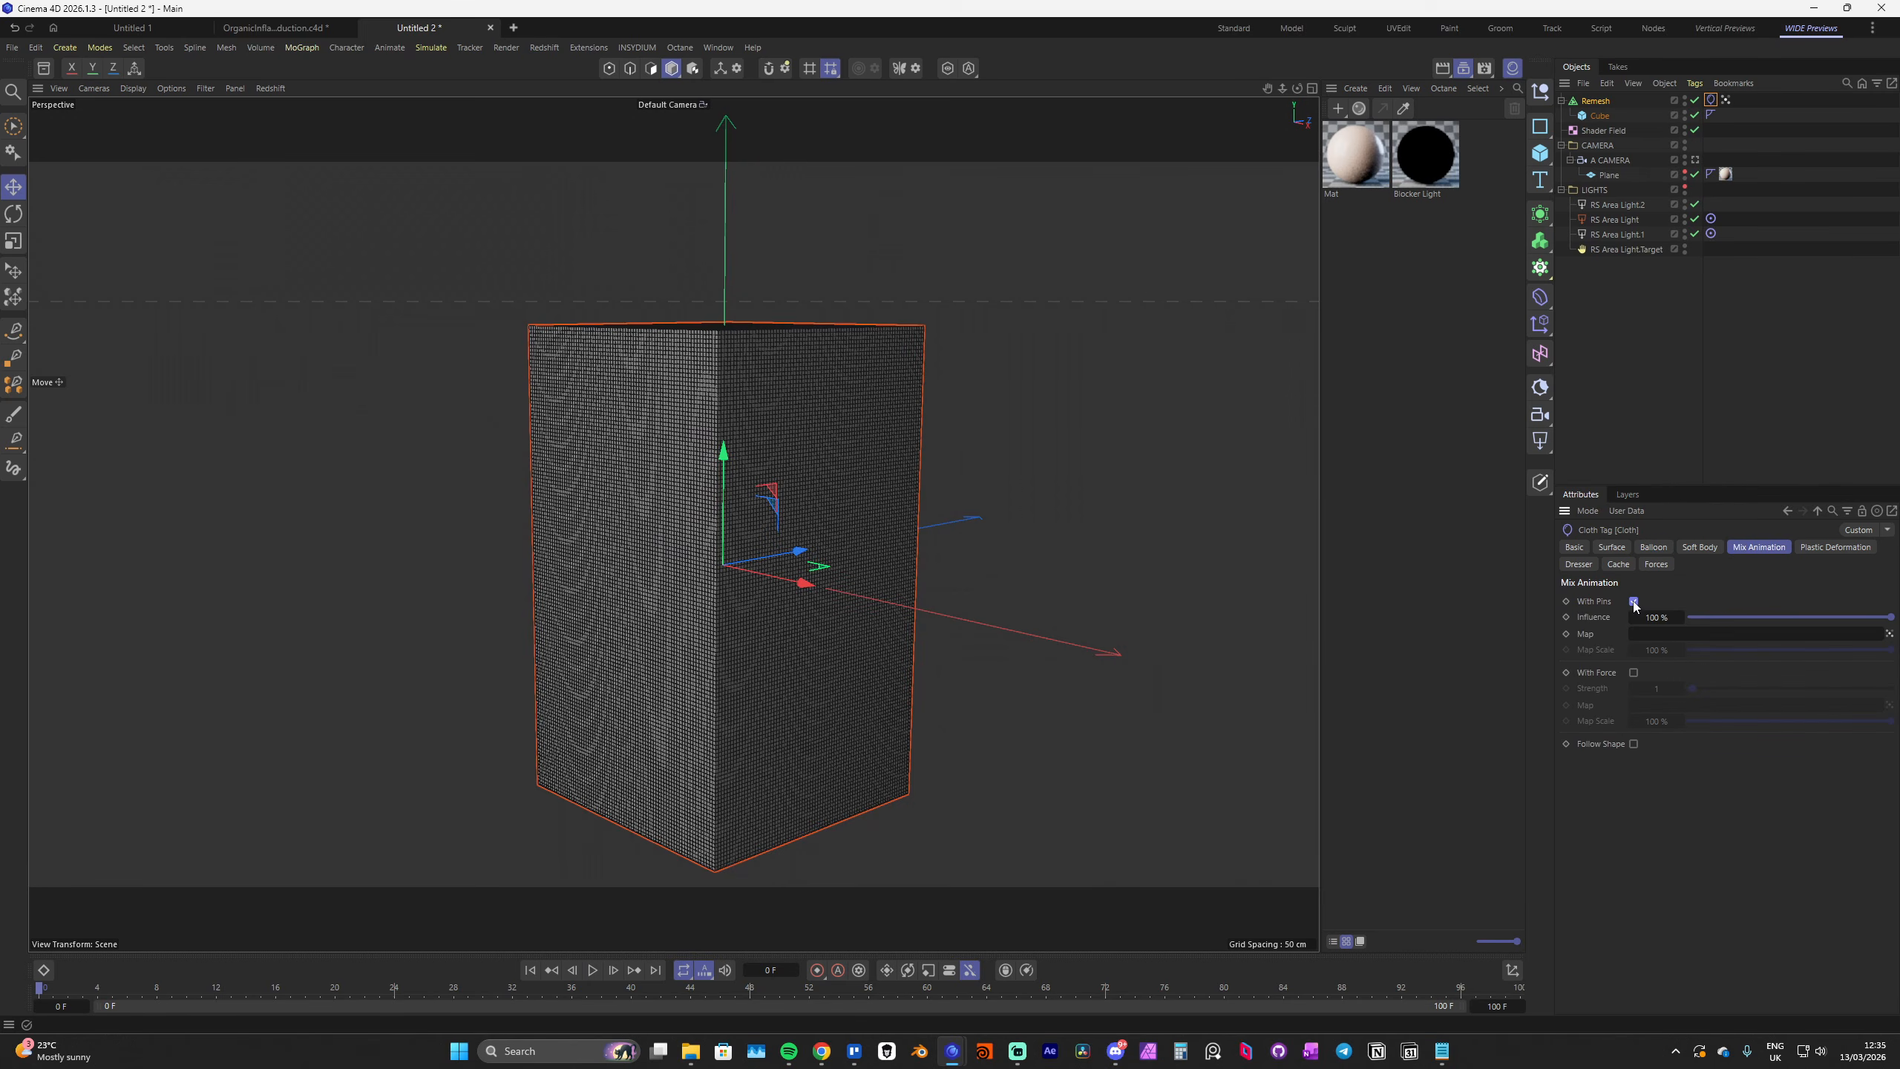
{"action": "left_click_drag", "start_coordinate": [1725, 100], "coordinate": [1738, 157]}
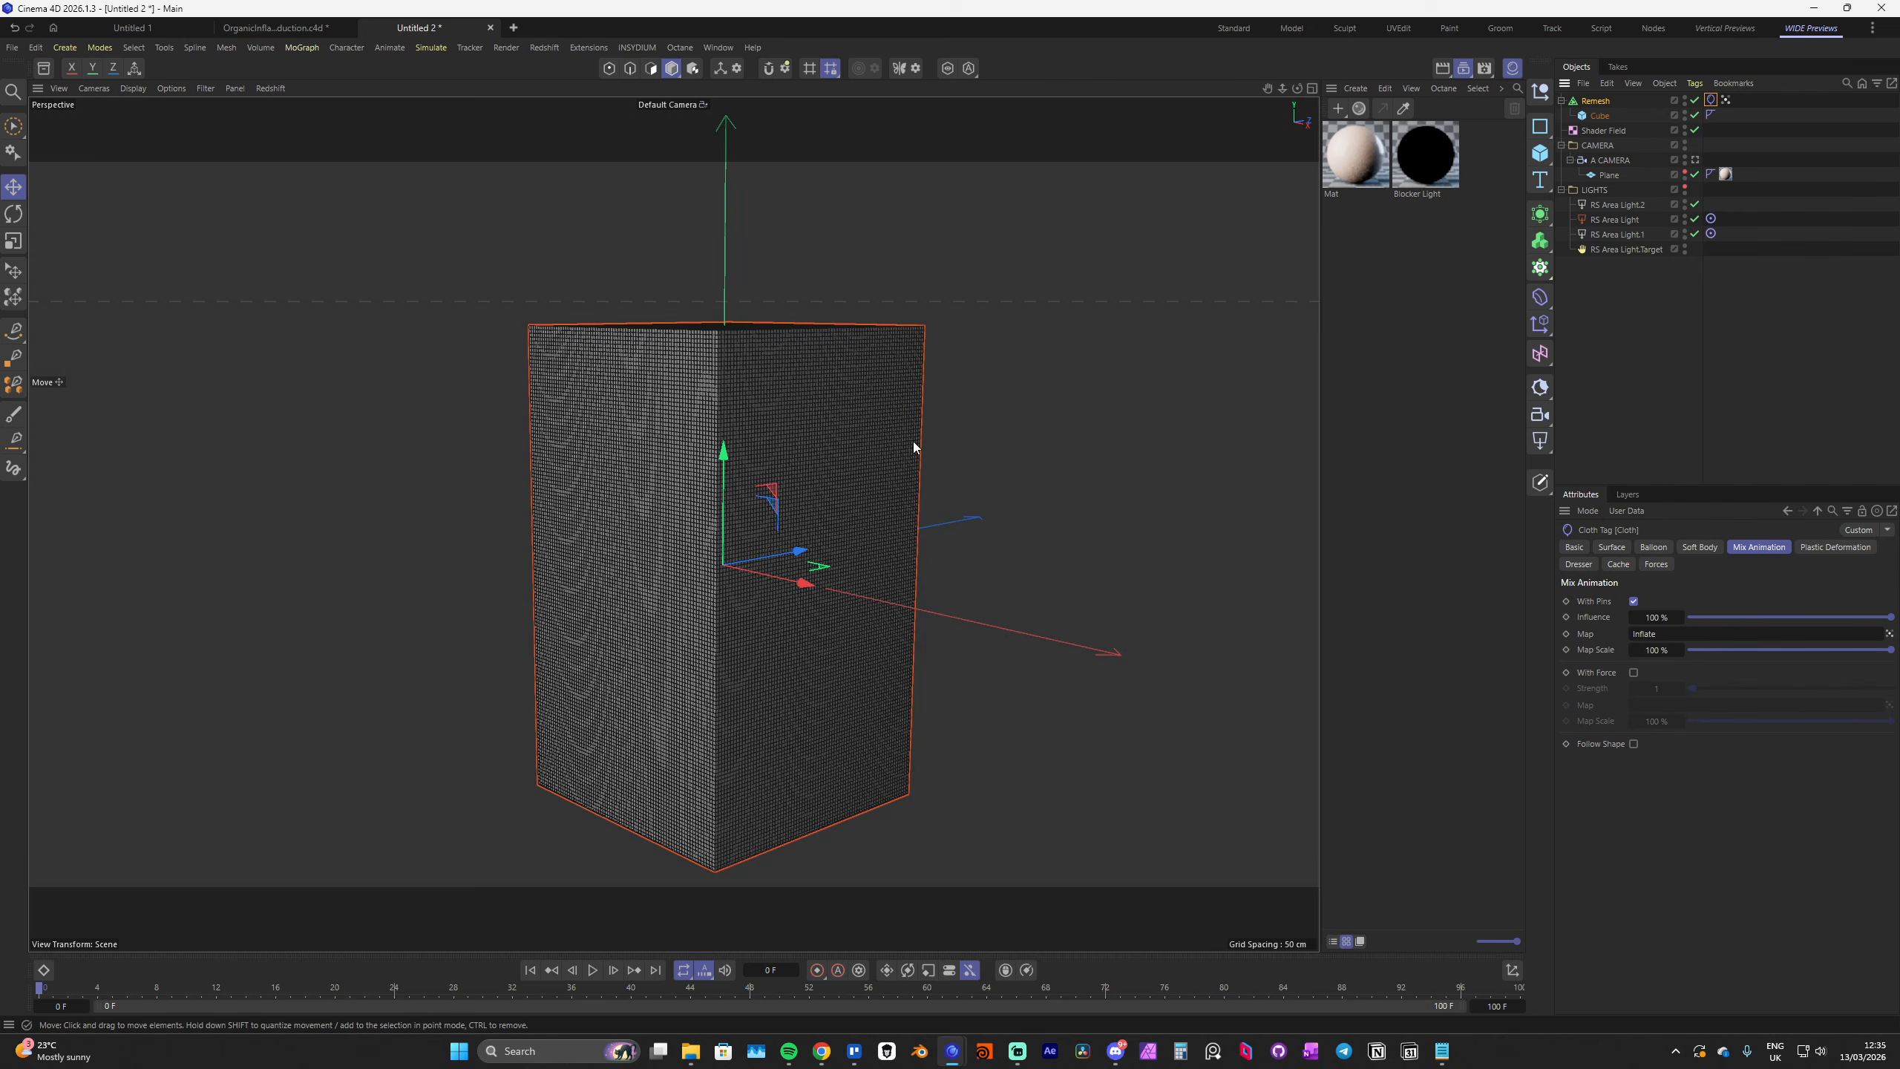
{"action": "key", "text": "F8"}
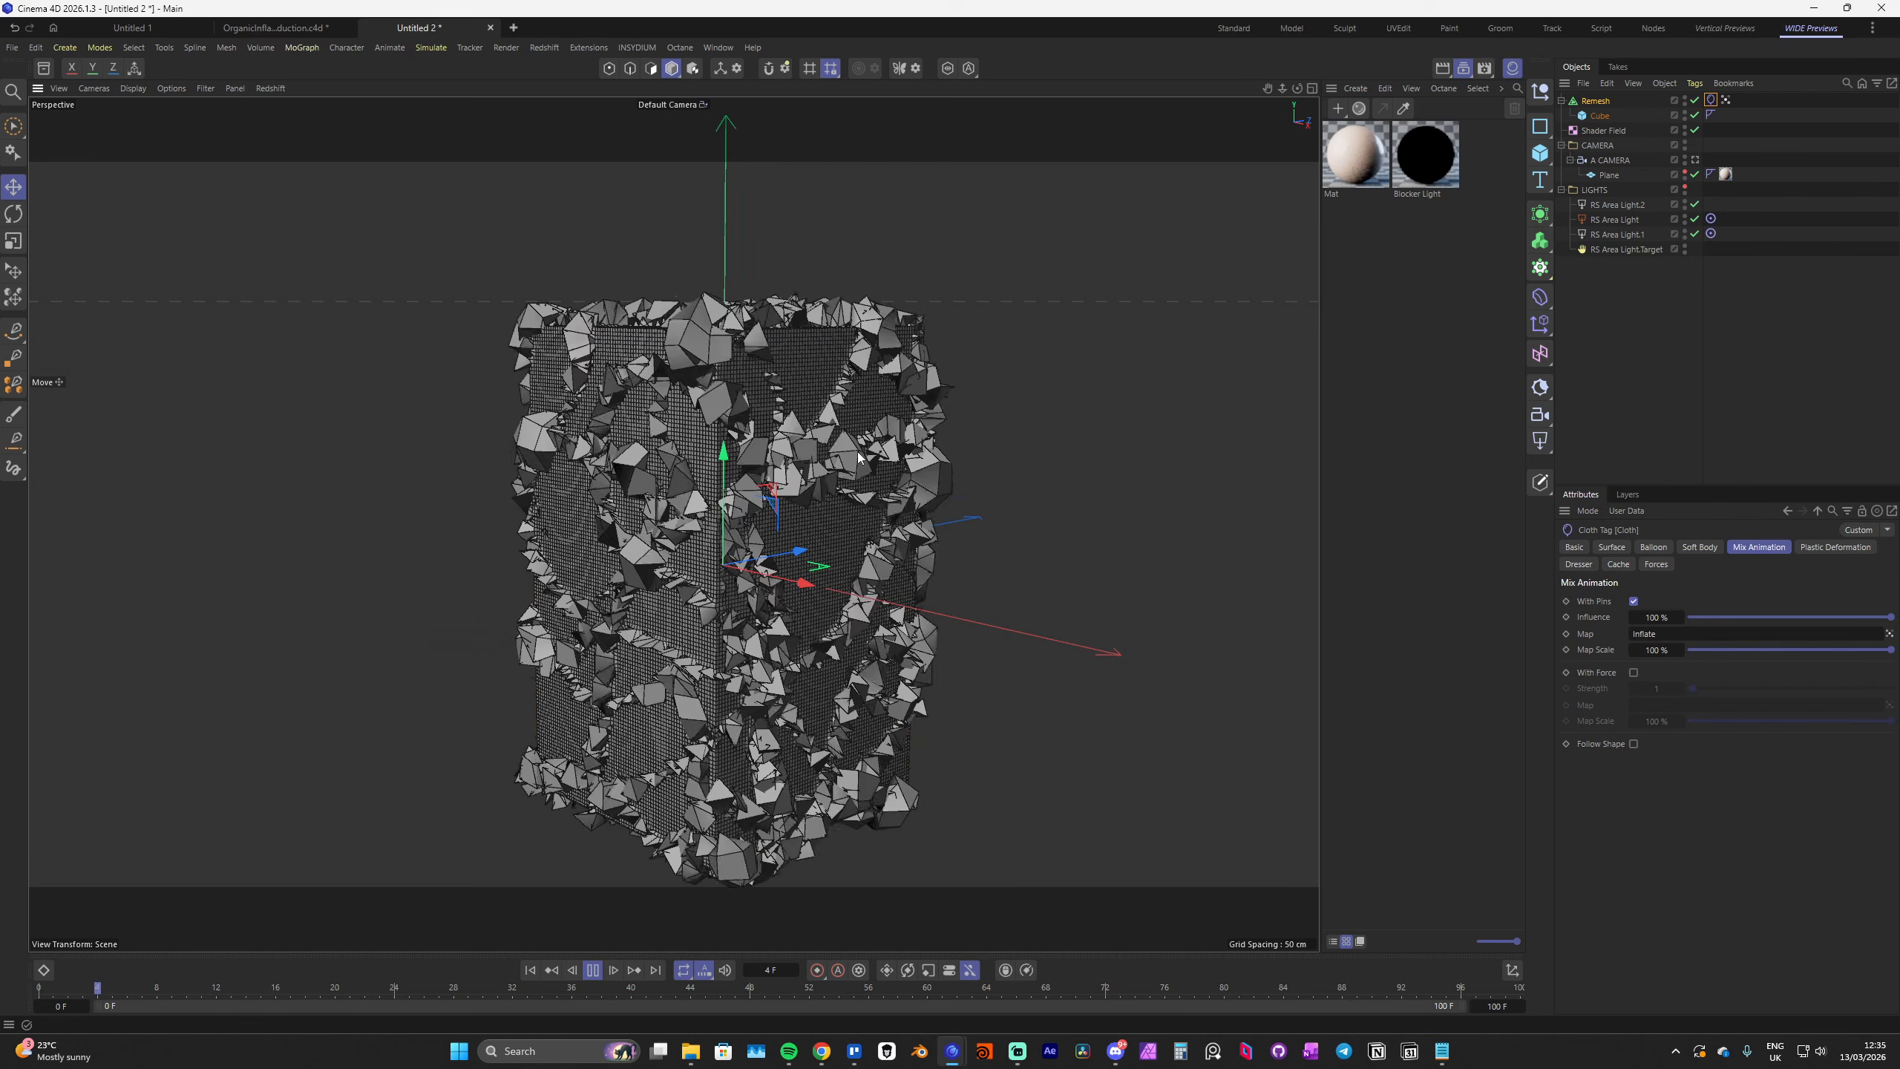
Stop playback, add an Invert modifier layer above the Shader Field in the Inflate vertex map, and return to the first frame
{"action": "key", "text": "F8"}
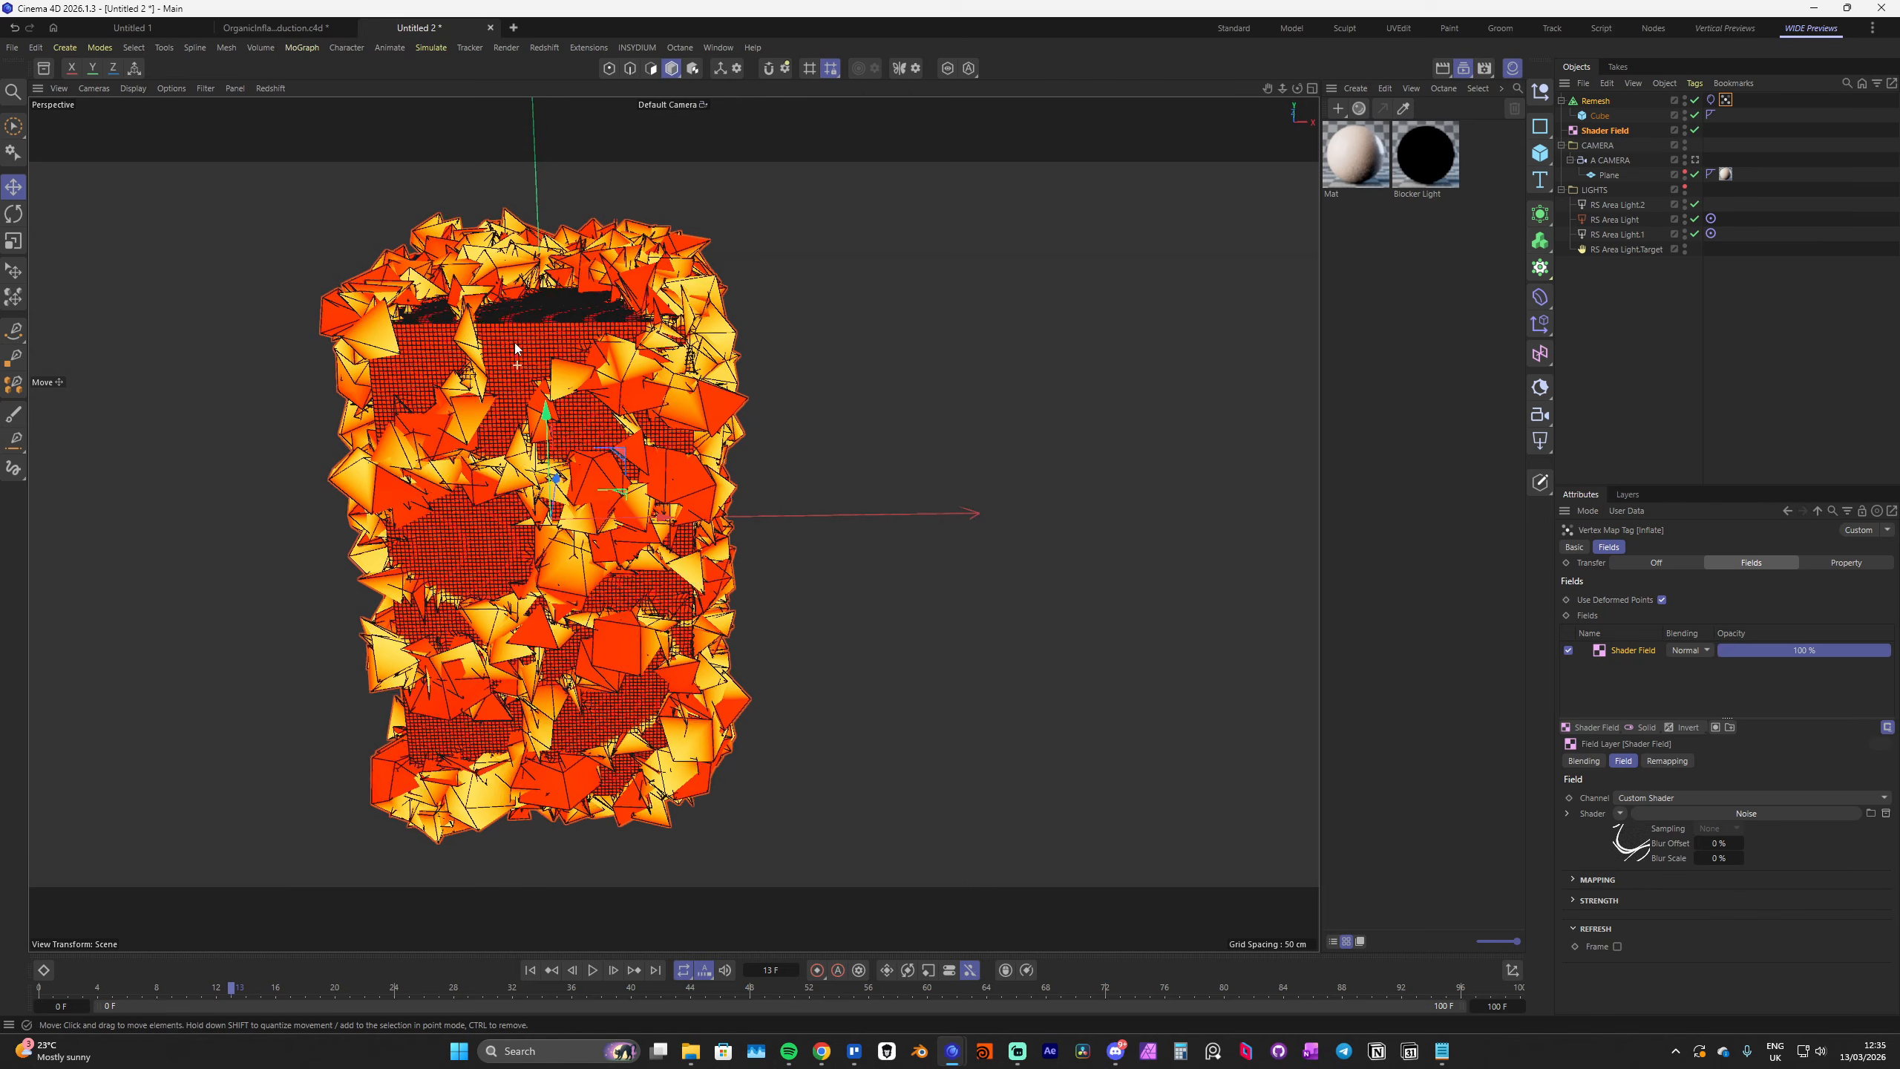
{"action": "scroll", "coordinate": [526, 325], "scroll_direction": "up", "scroll_amount": 5}
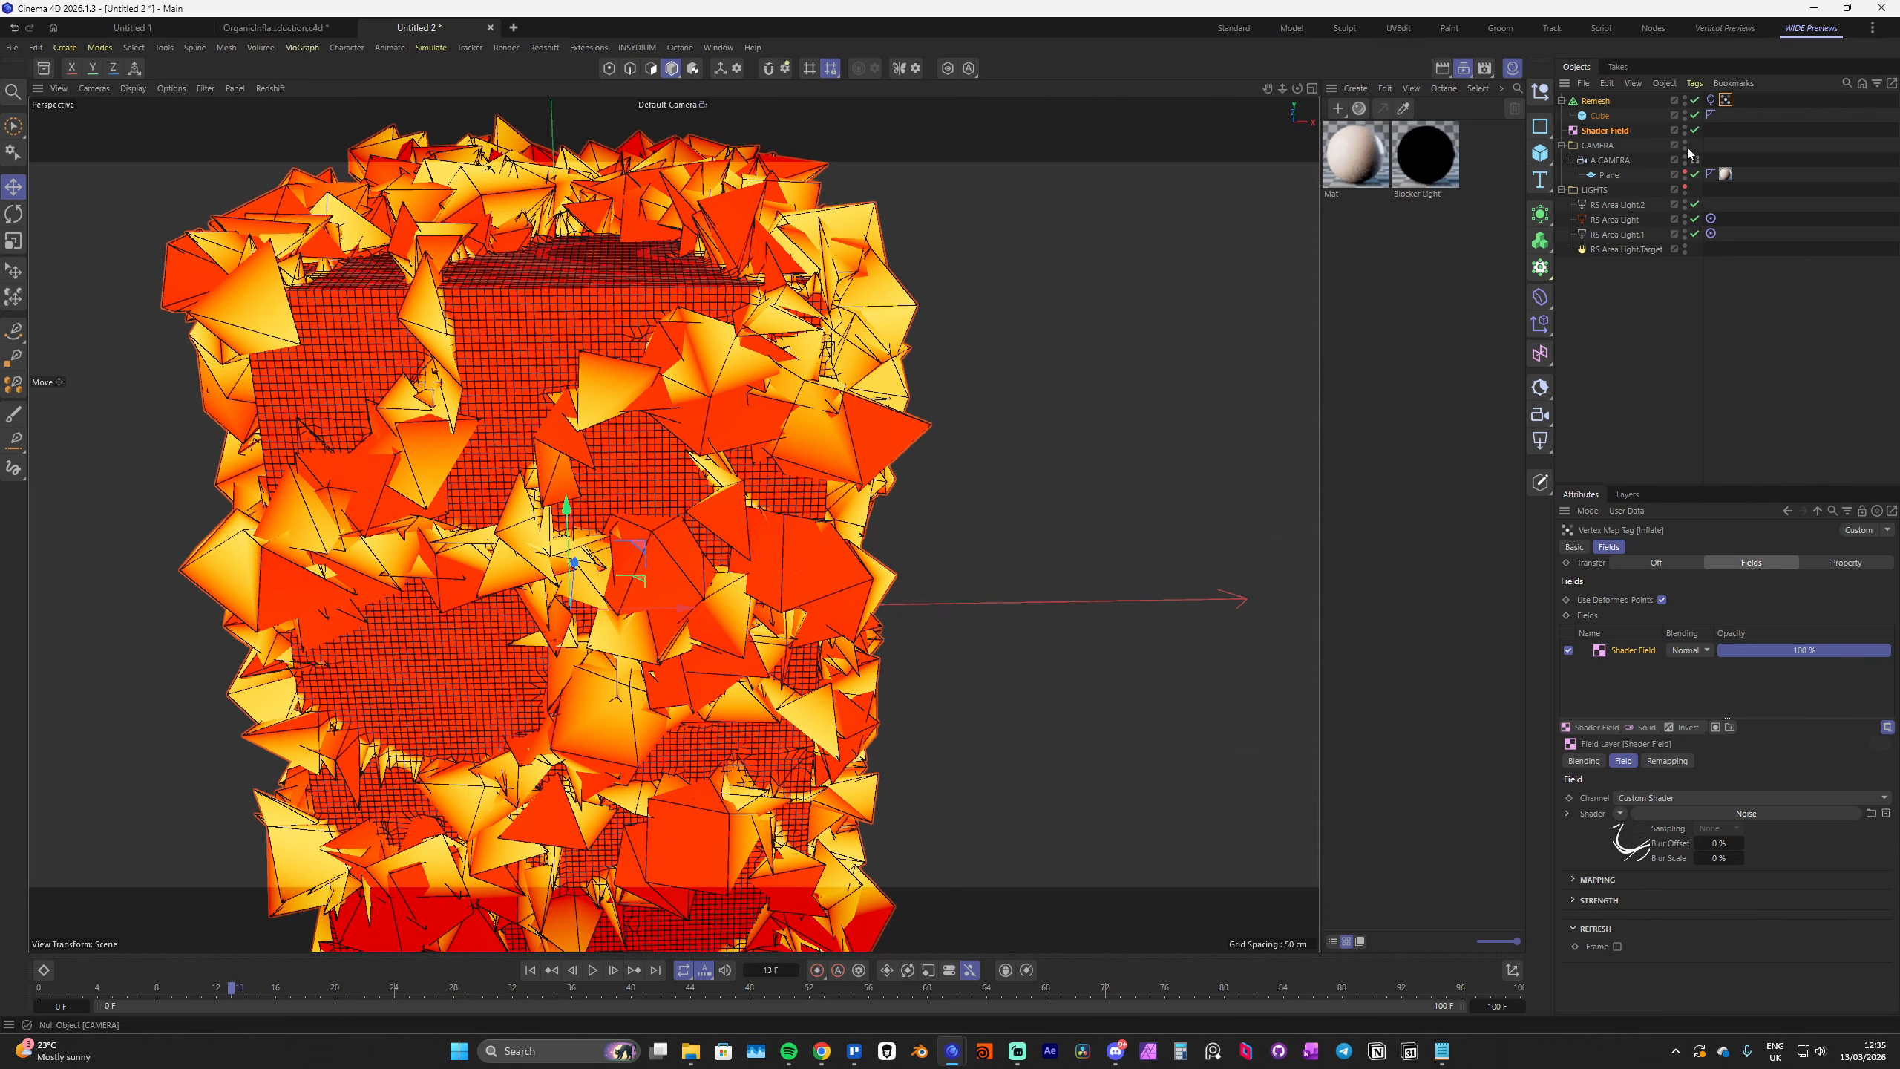
{"action": "middle_click_drag", "start_coordinate": [600, 296], "coordinate": [675, 287], "text": "alt"}
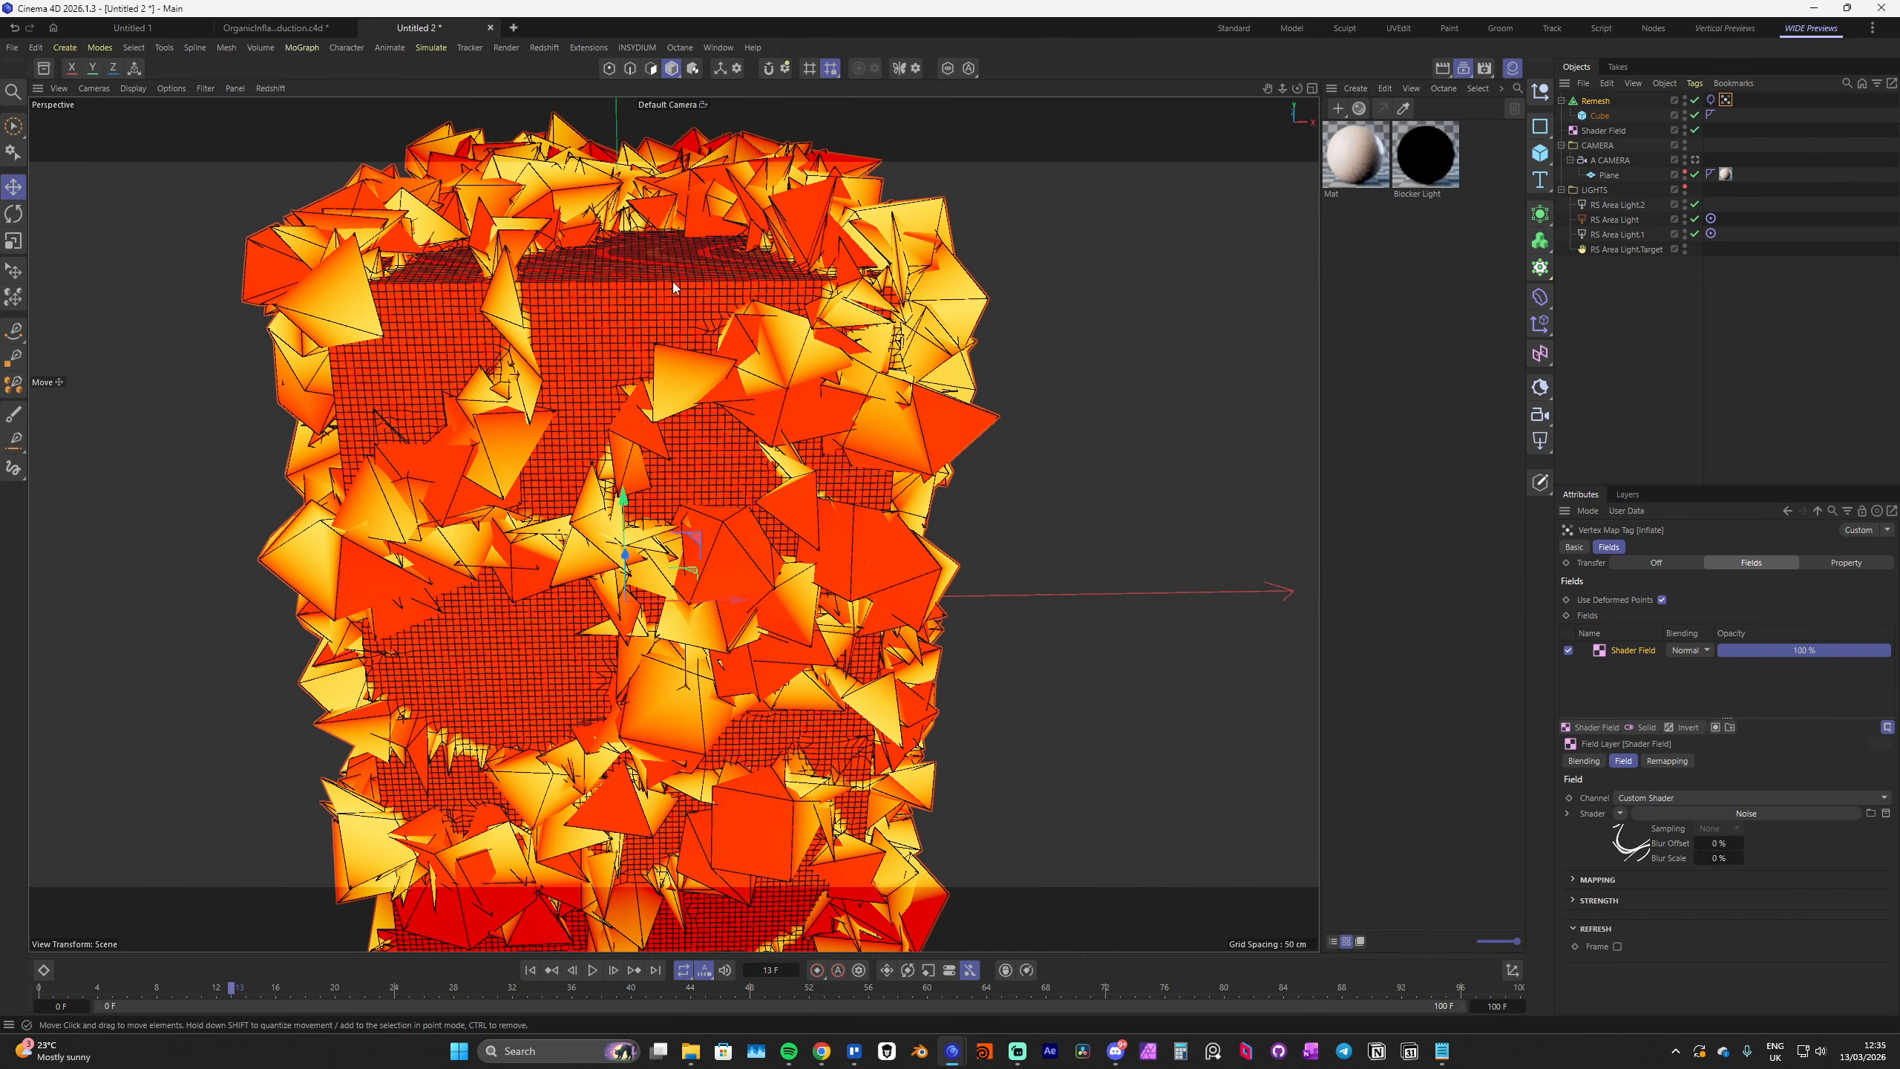
{"action": "scroll", "coordinate": [836, 311], "scroll_direction": "down", "scroll_amount": 5}
{"action": "left_click_drag", "start_coordinate": [830, 318], "coordinate": [658, 420], "text": "alt"}
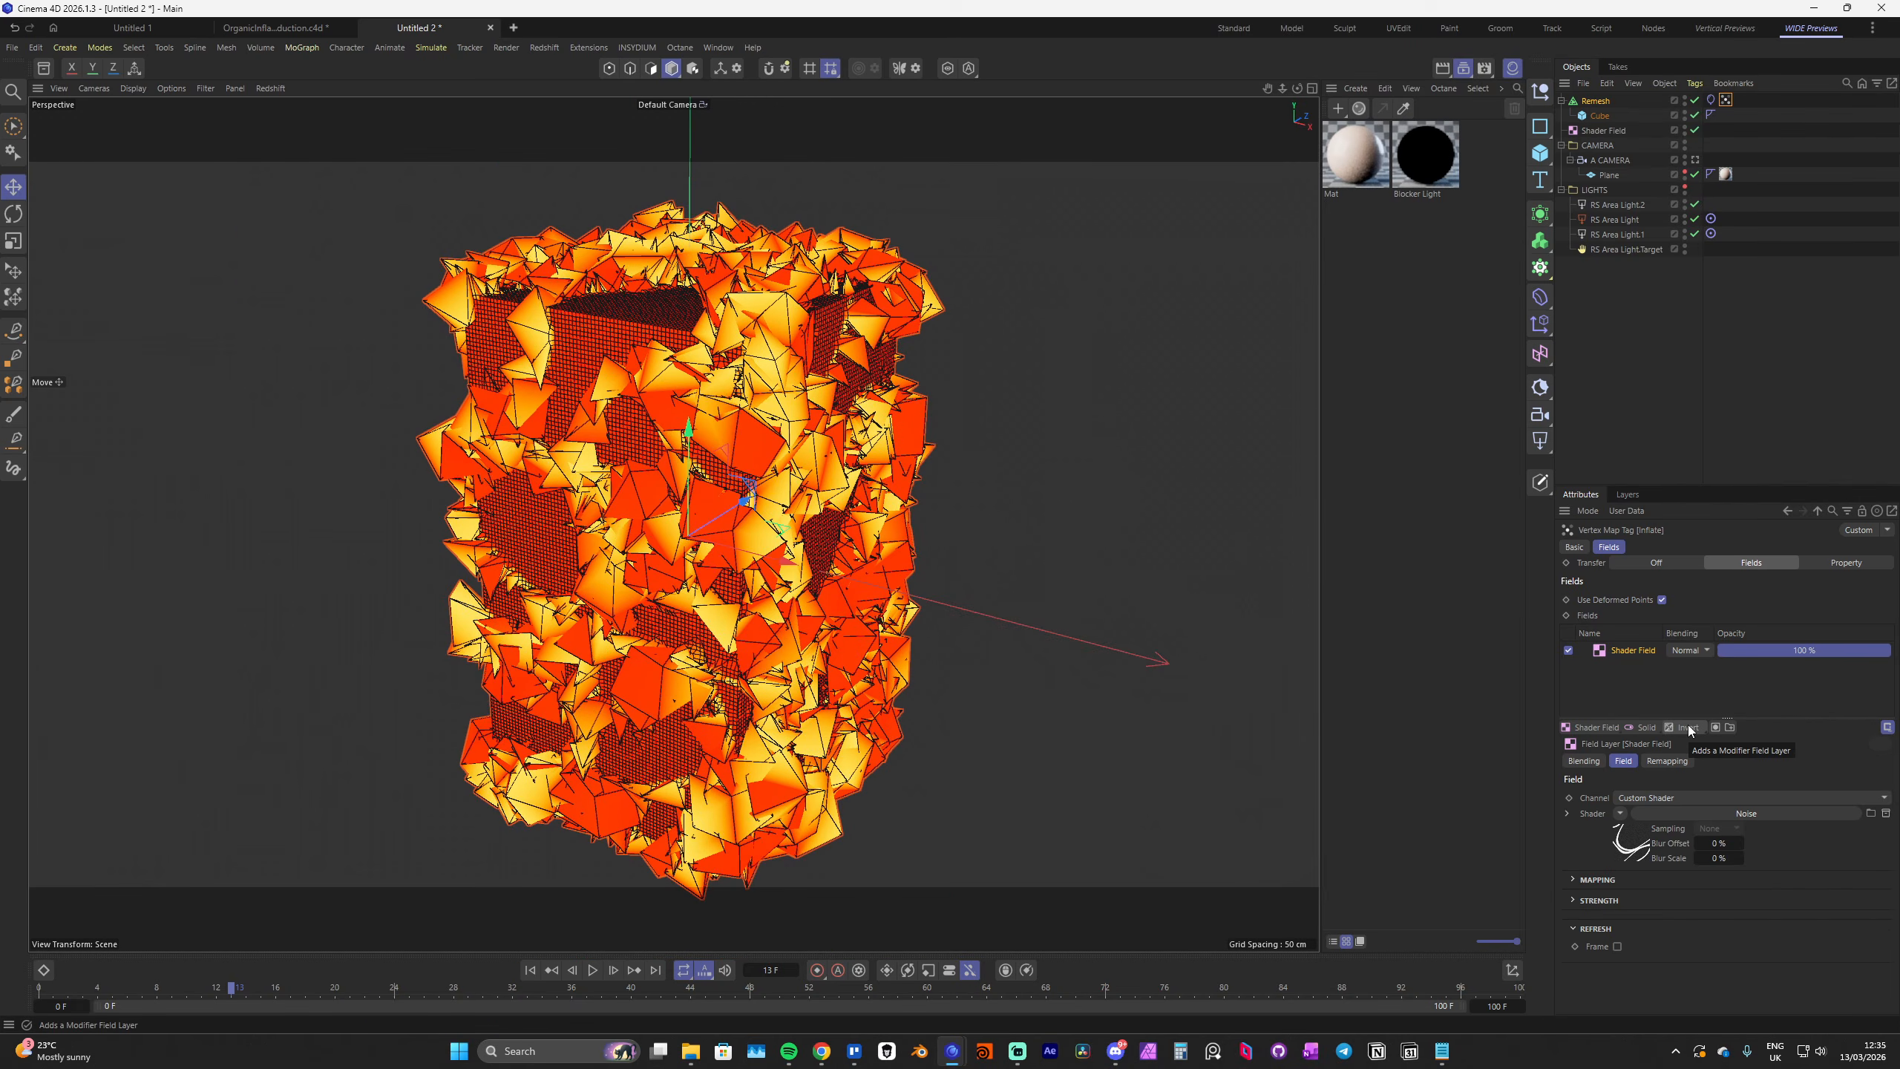
{"action": "left_click", "coordinate": [1688, 724]}
{"action": "key", "text": "shift+f"}
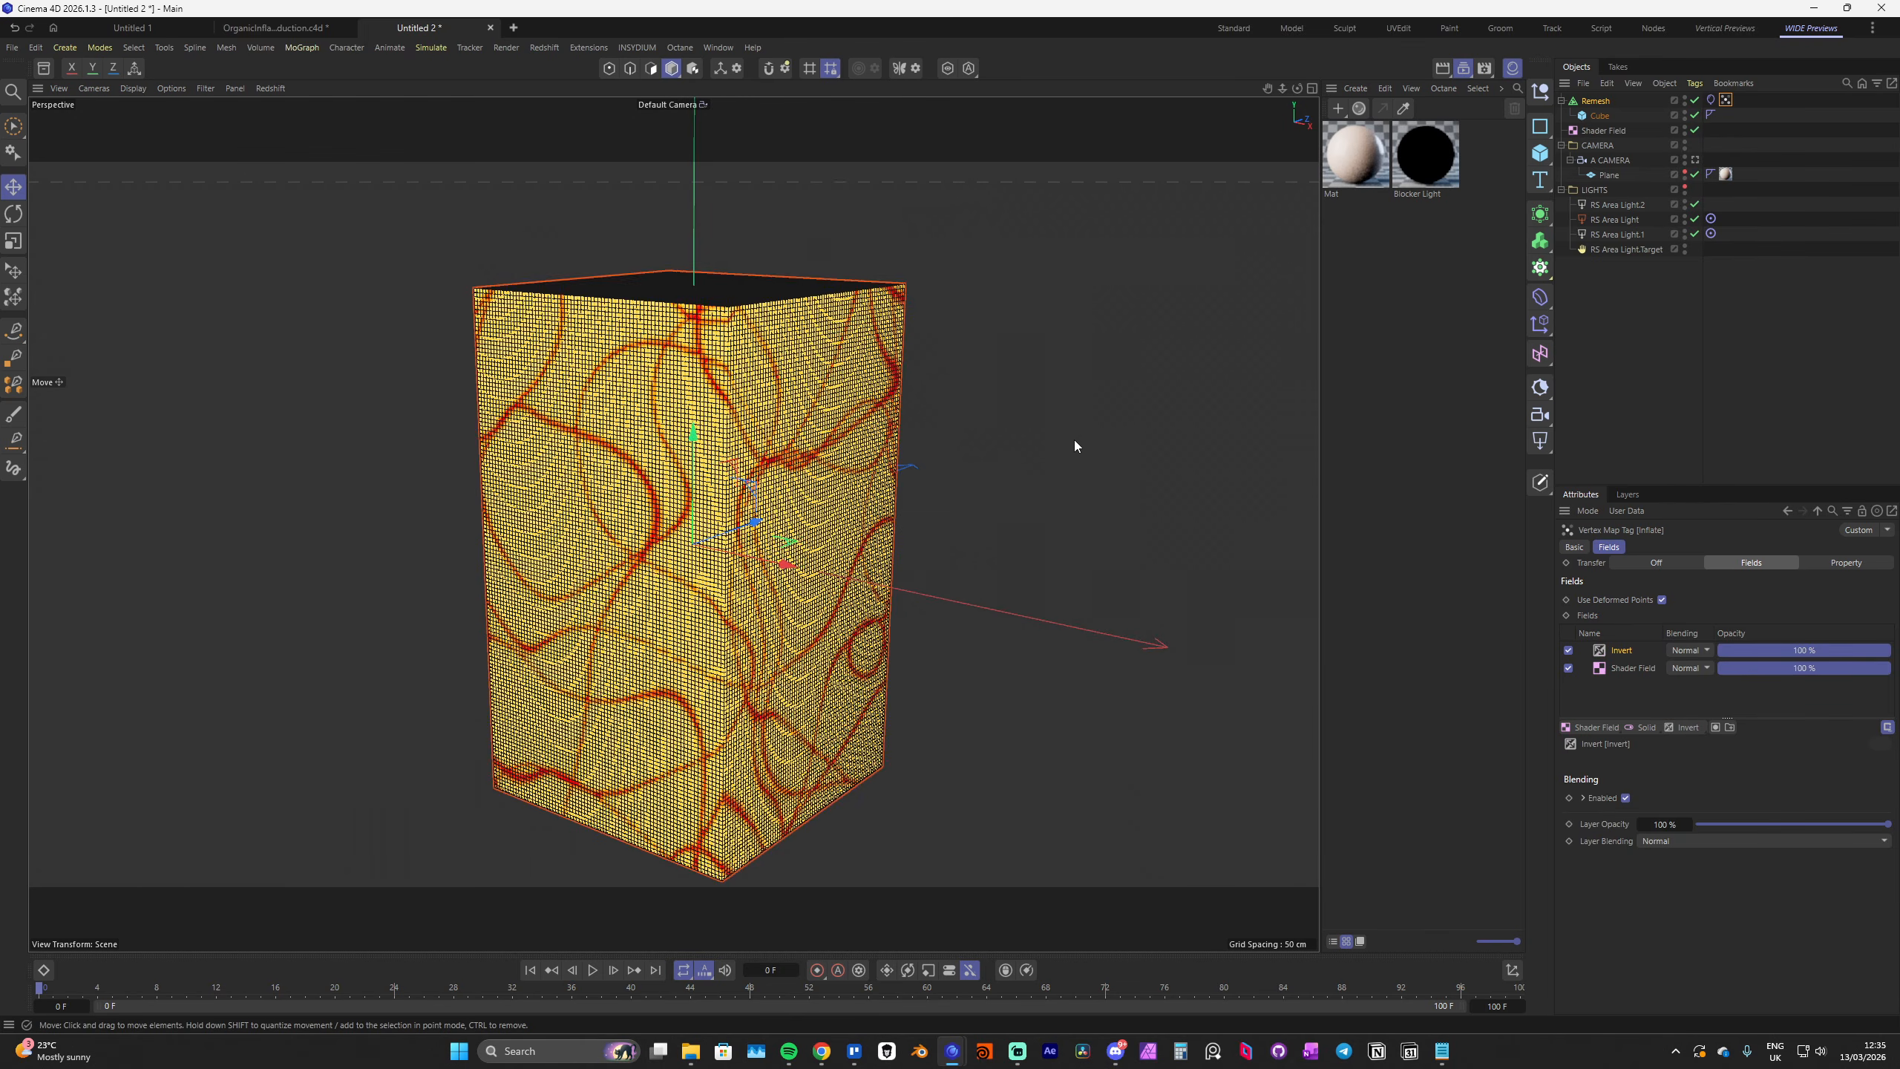
Play the simulation with the inverted vertex map for a few frames and examine the inflated mesh
{"action": "left_click", "coordinate": [1035, 454]}
{"action": "key", "text": "F8"}
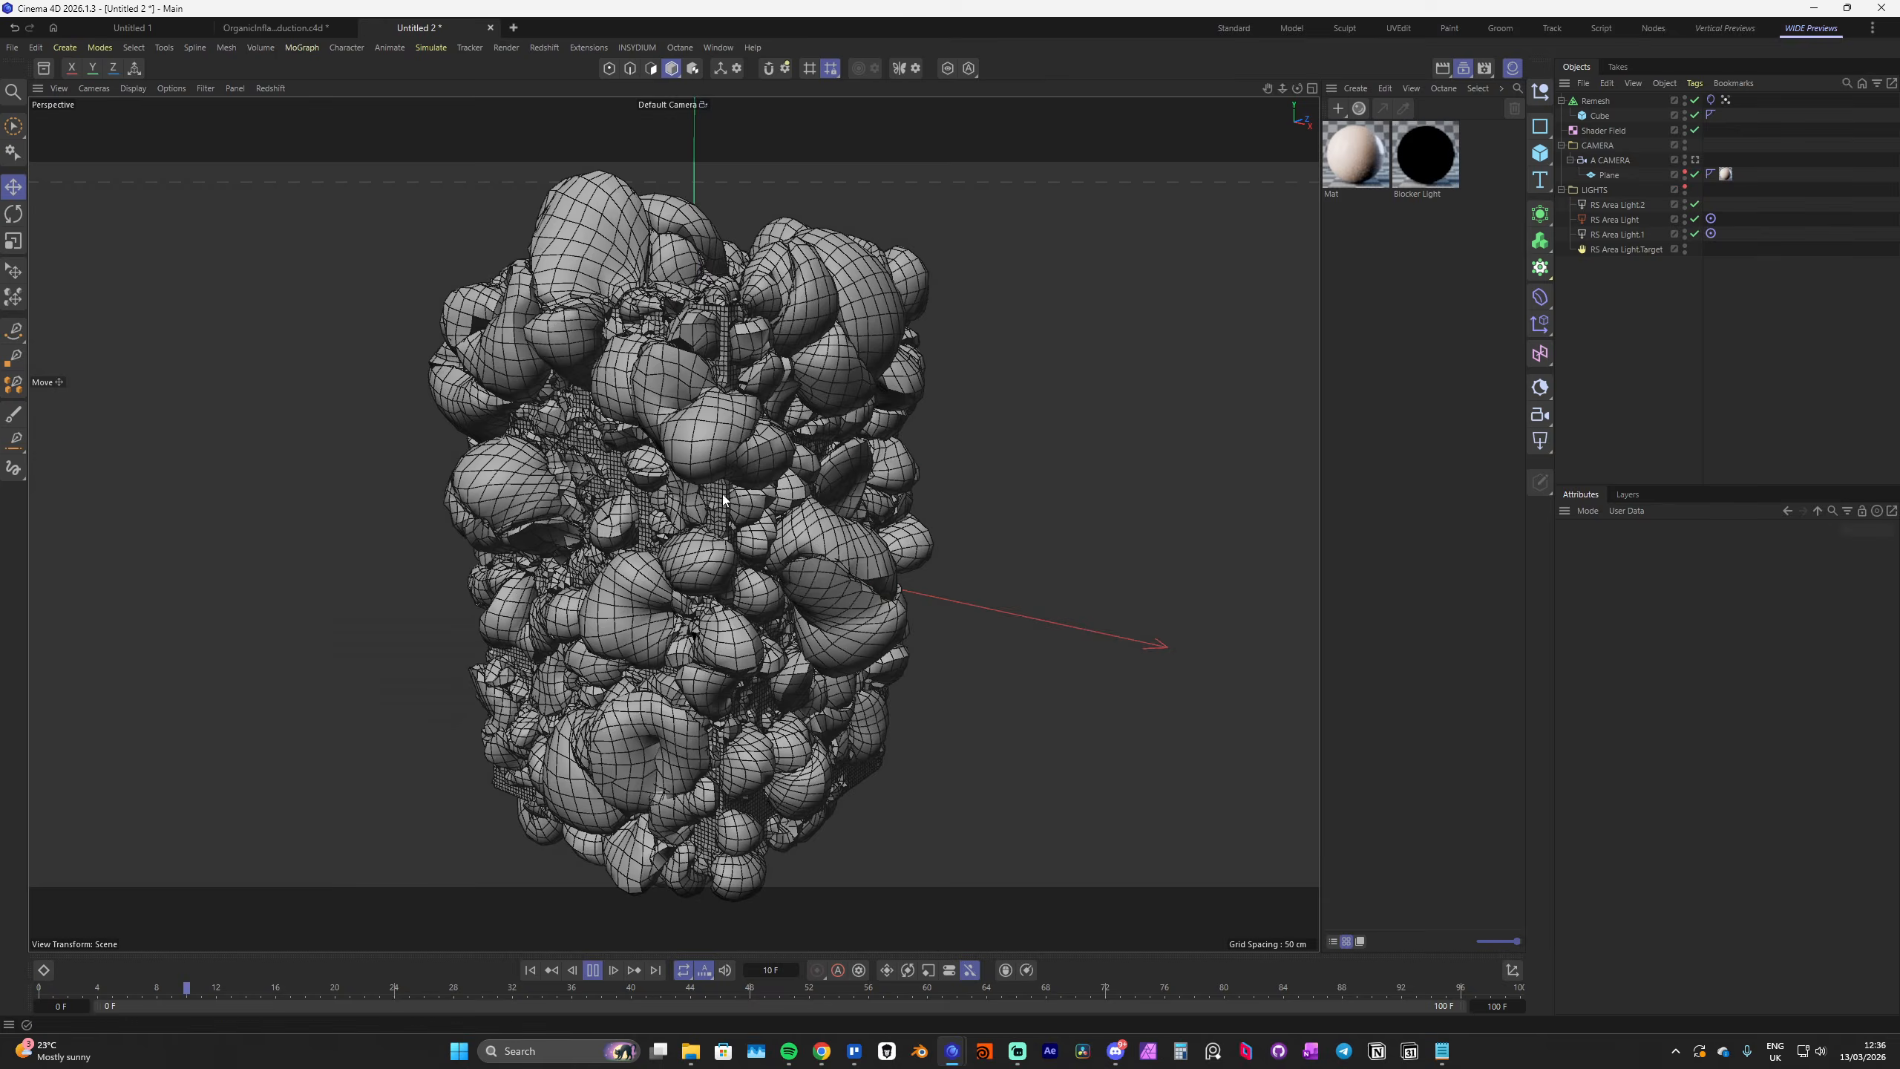
{"action": "key", "text": "F8"}
{"action": "left_click_drag", "start_coordinate": [718, 484], "coordinate": [894, 434], "text": "alt"}
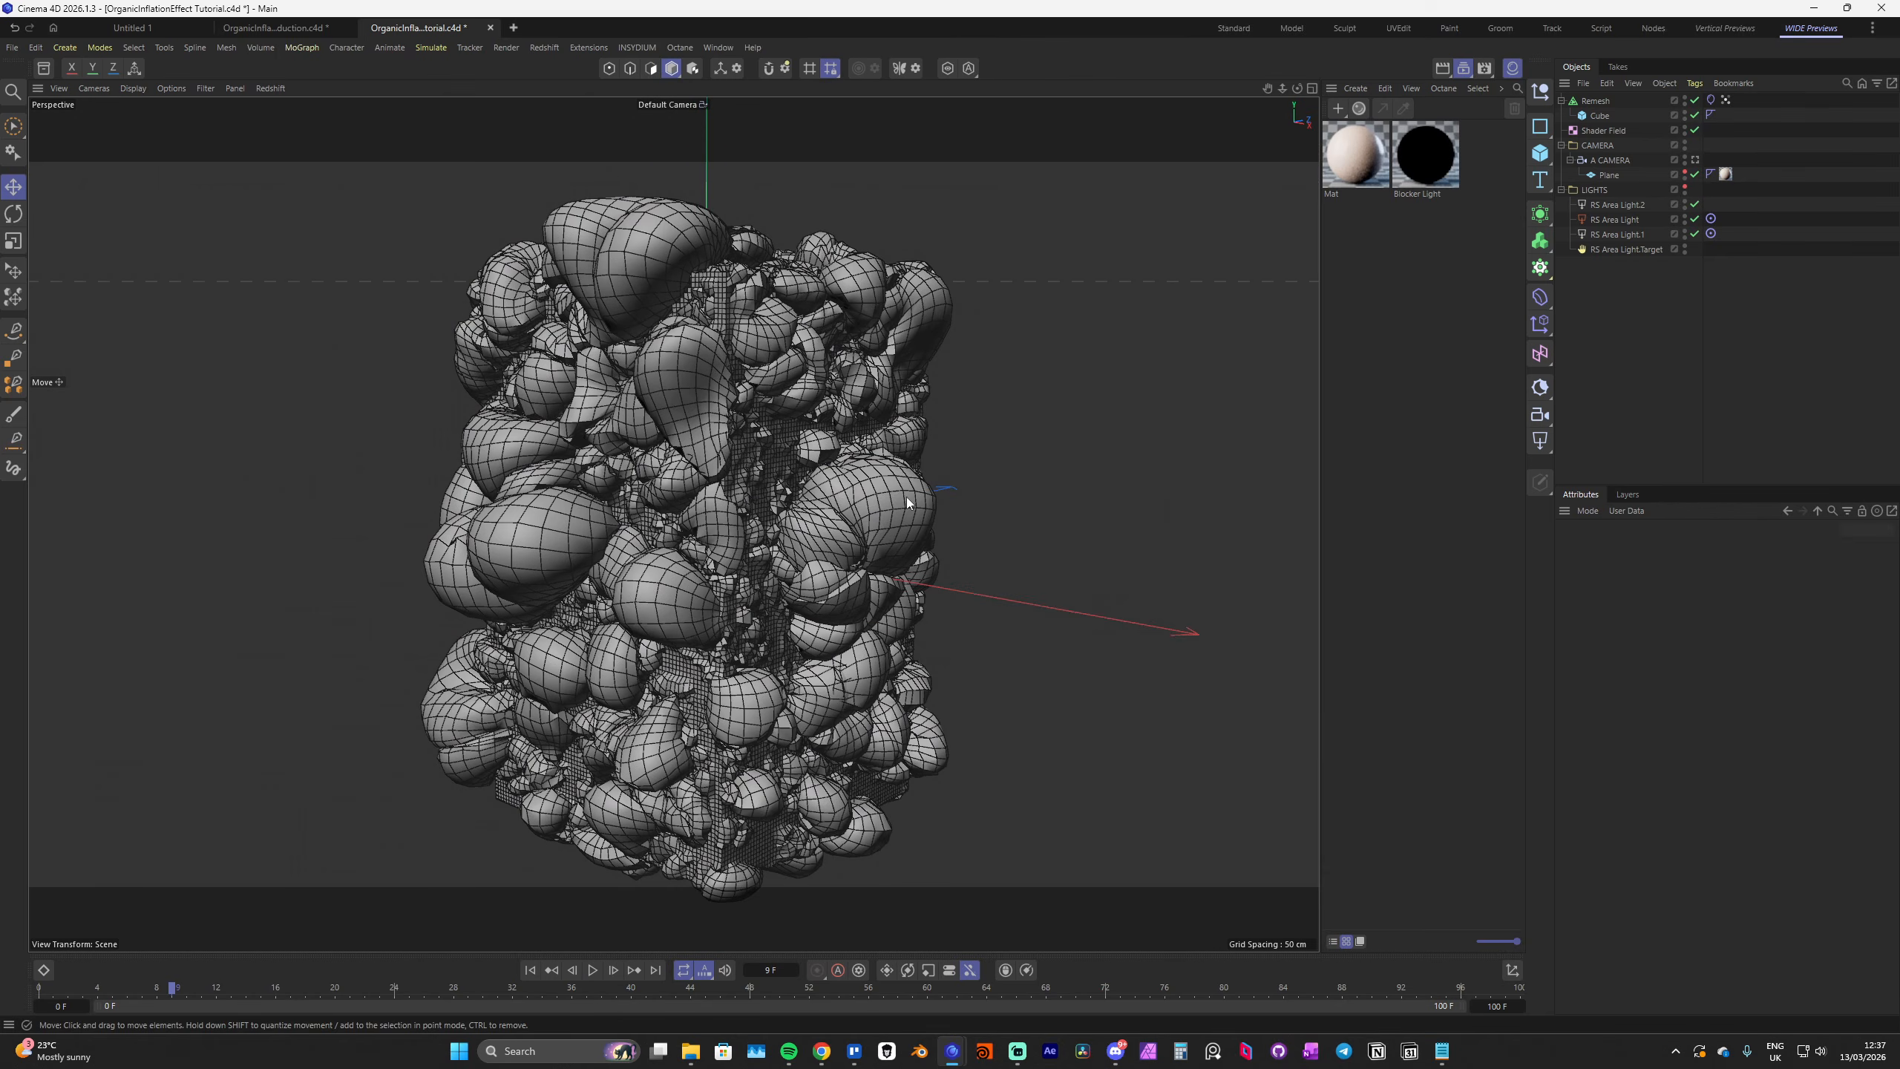
Turn off Use Deformed Points on the Inflate vertex map, preview the simulation and return to the first frame
{"action": "left_click", "coordinate": [1726, 100]}
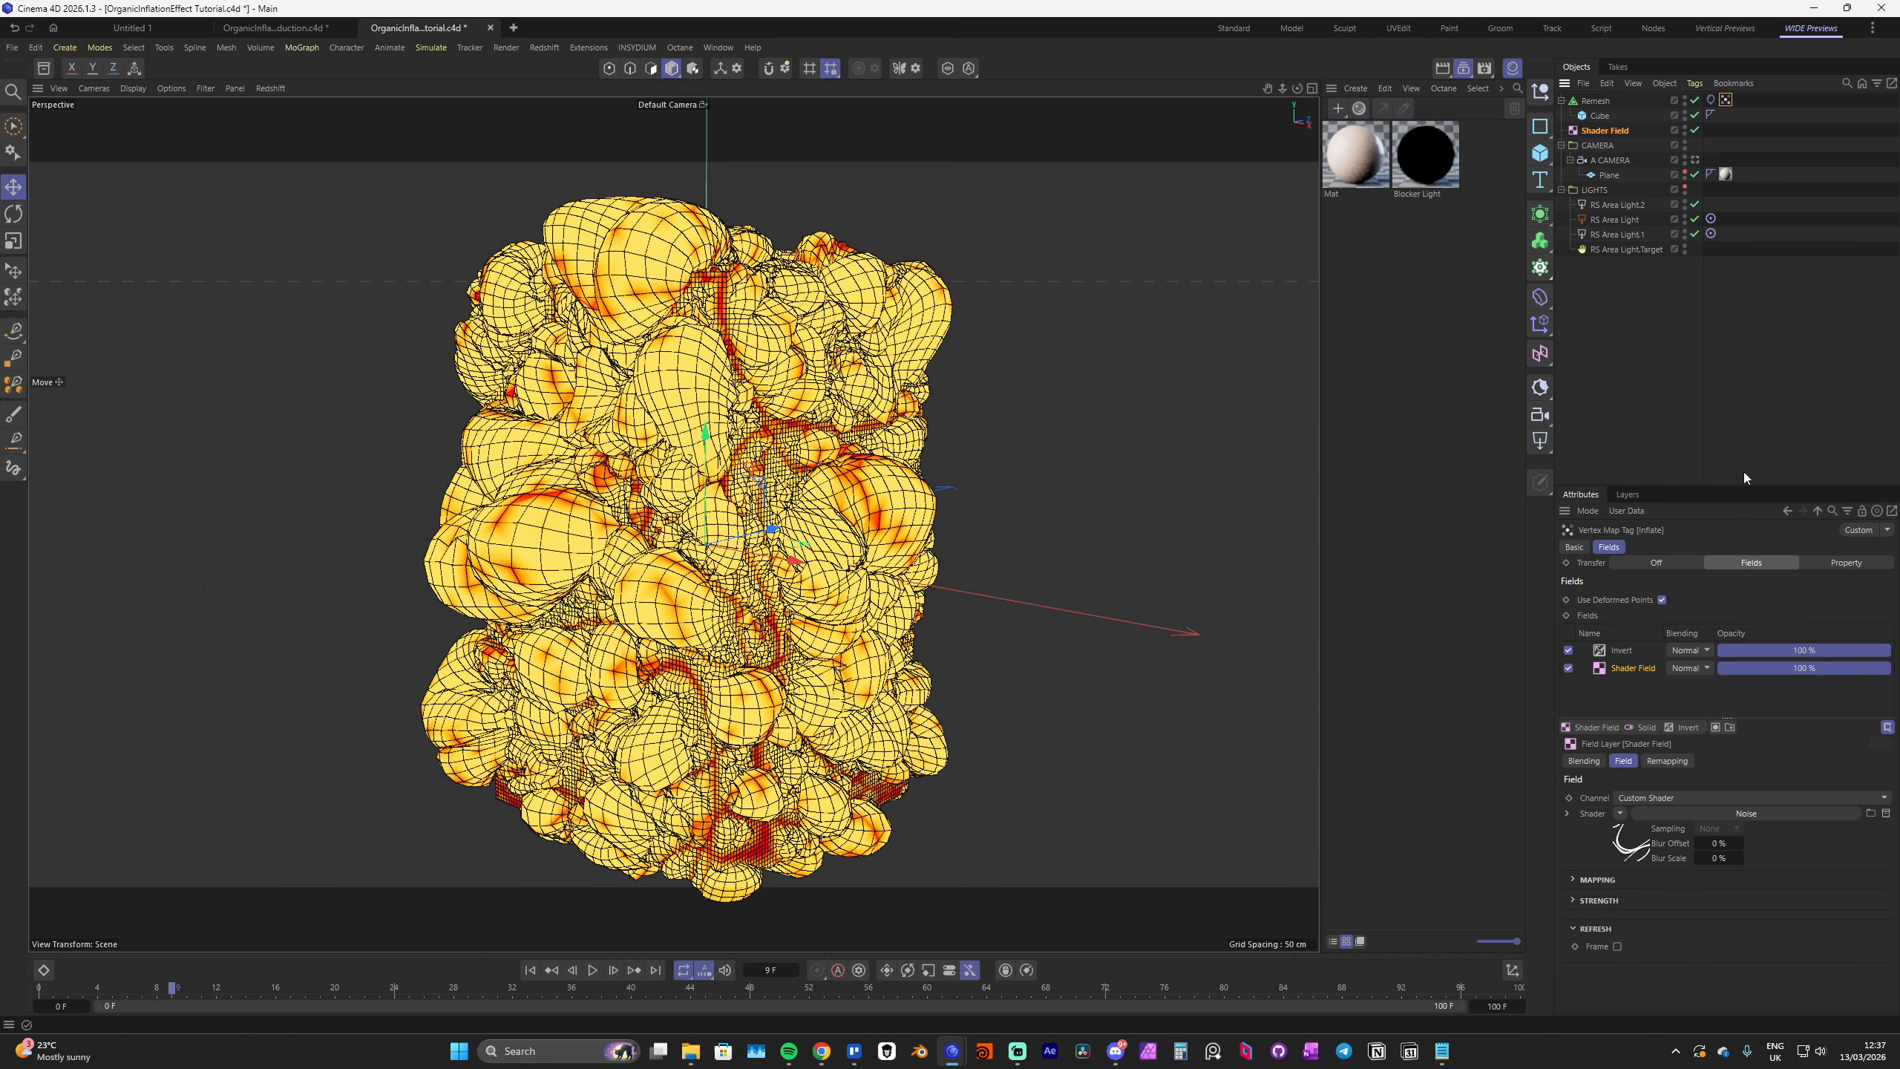
{"action": "left_click", "coordinate": [1662, 600]}
{"action": "left_click", "coordinate": [976, 437]}
{"action": "key", "text": "shift+f"}
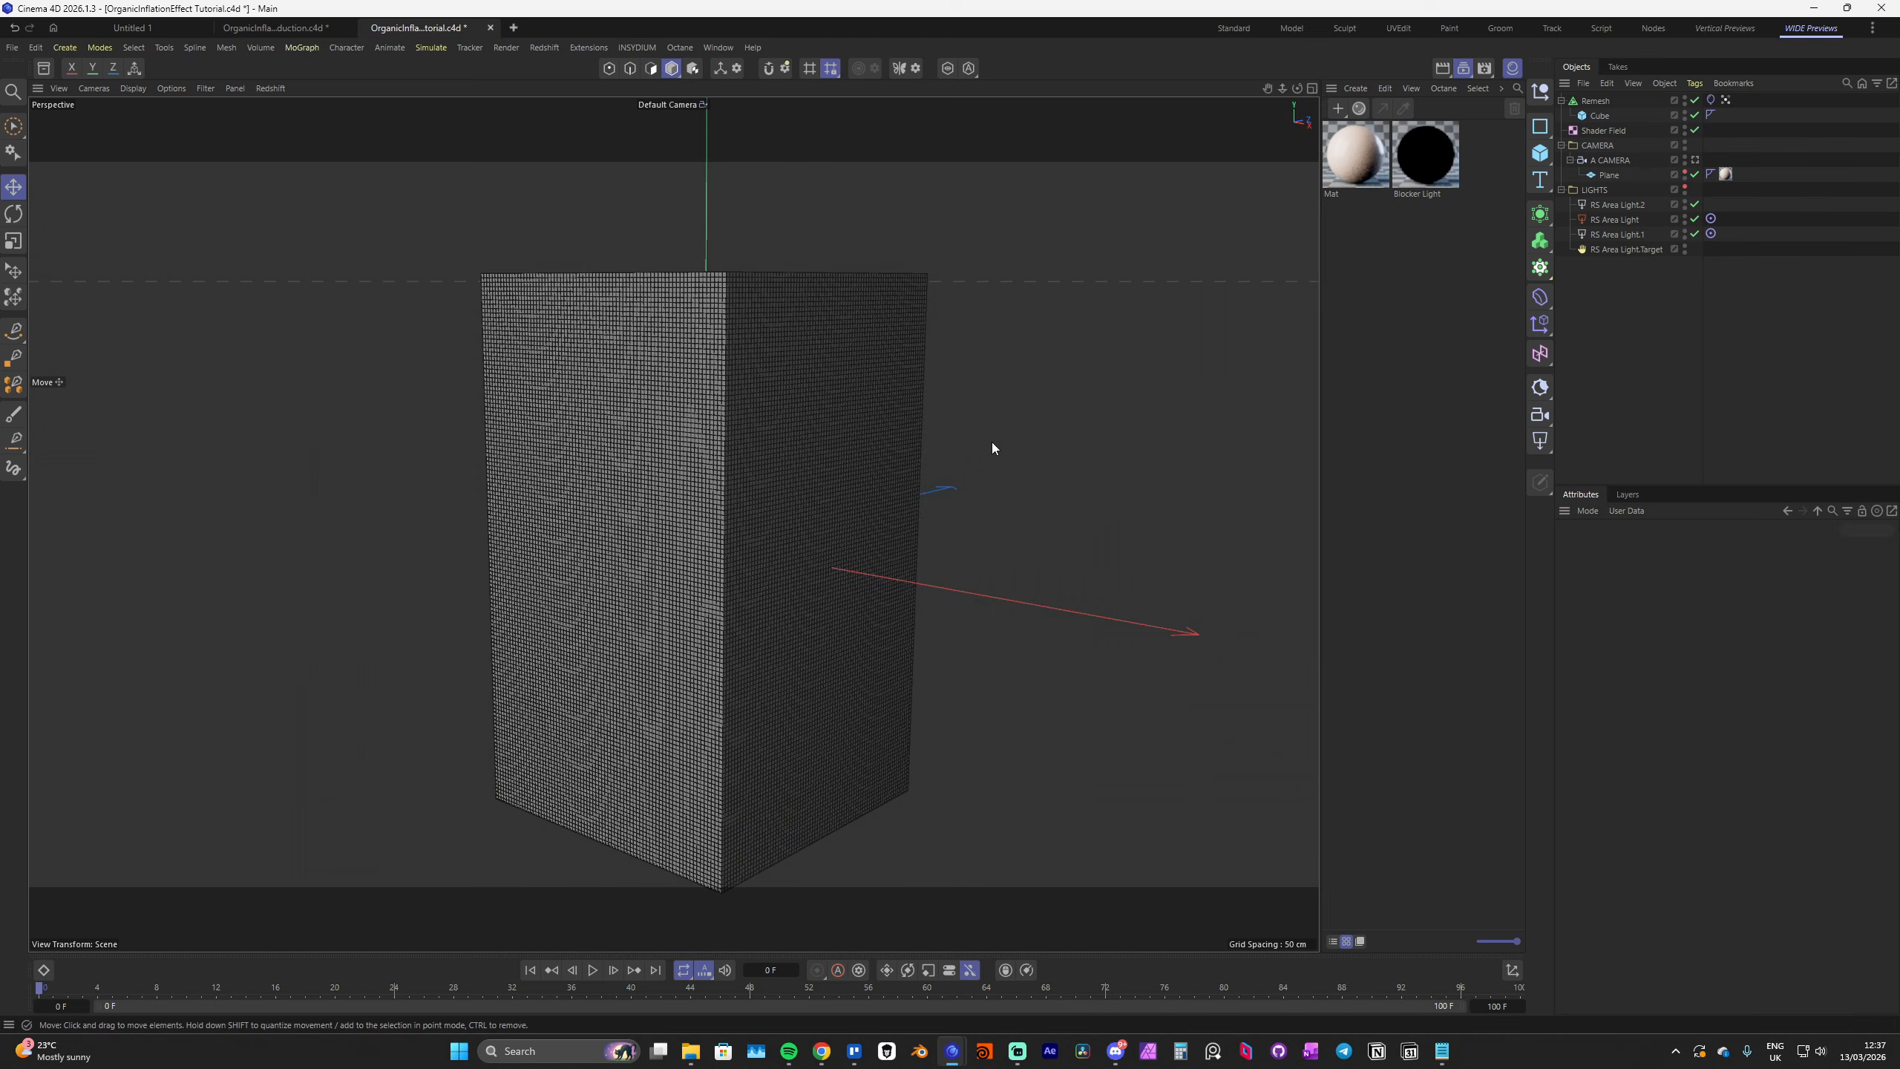
{"action": "key", "text": "F8"}
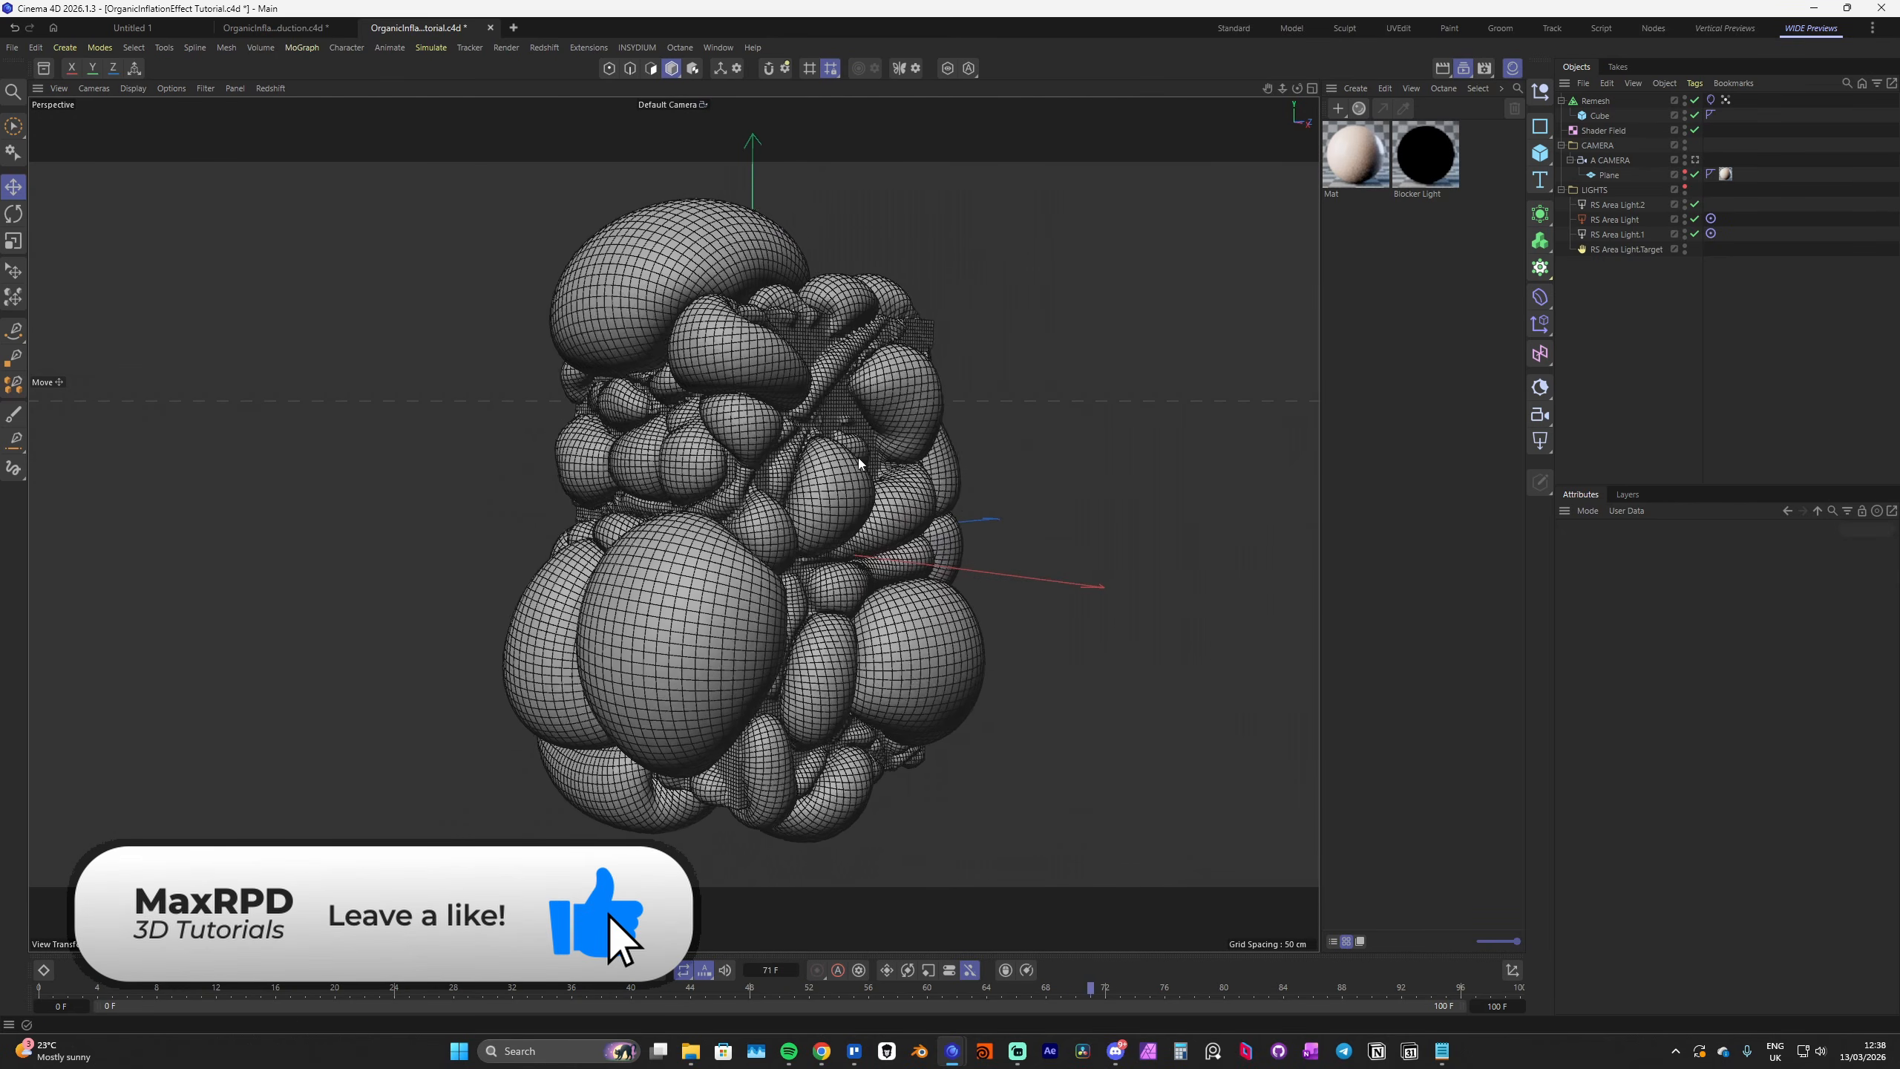
{"action": "key", "text": "shift+f"}
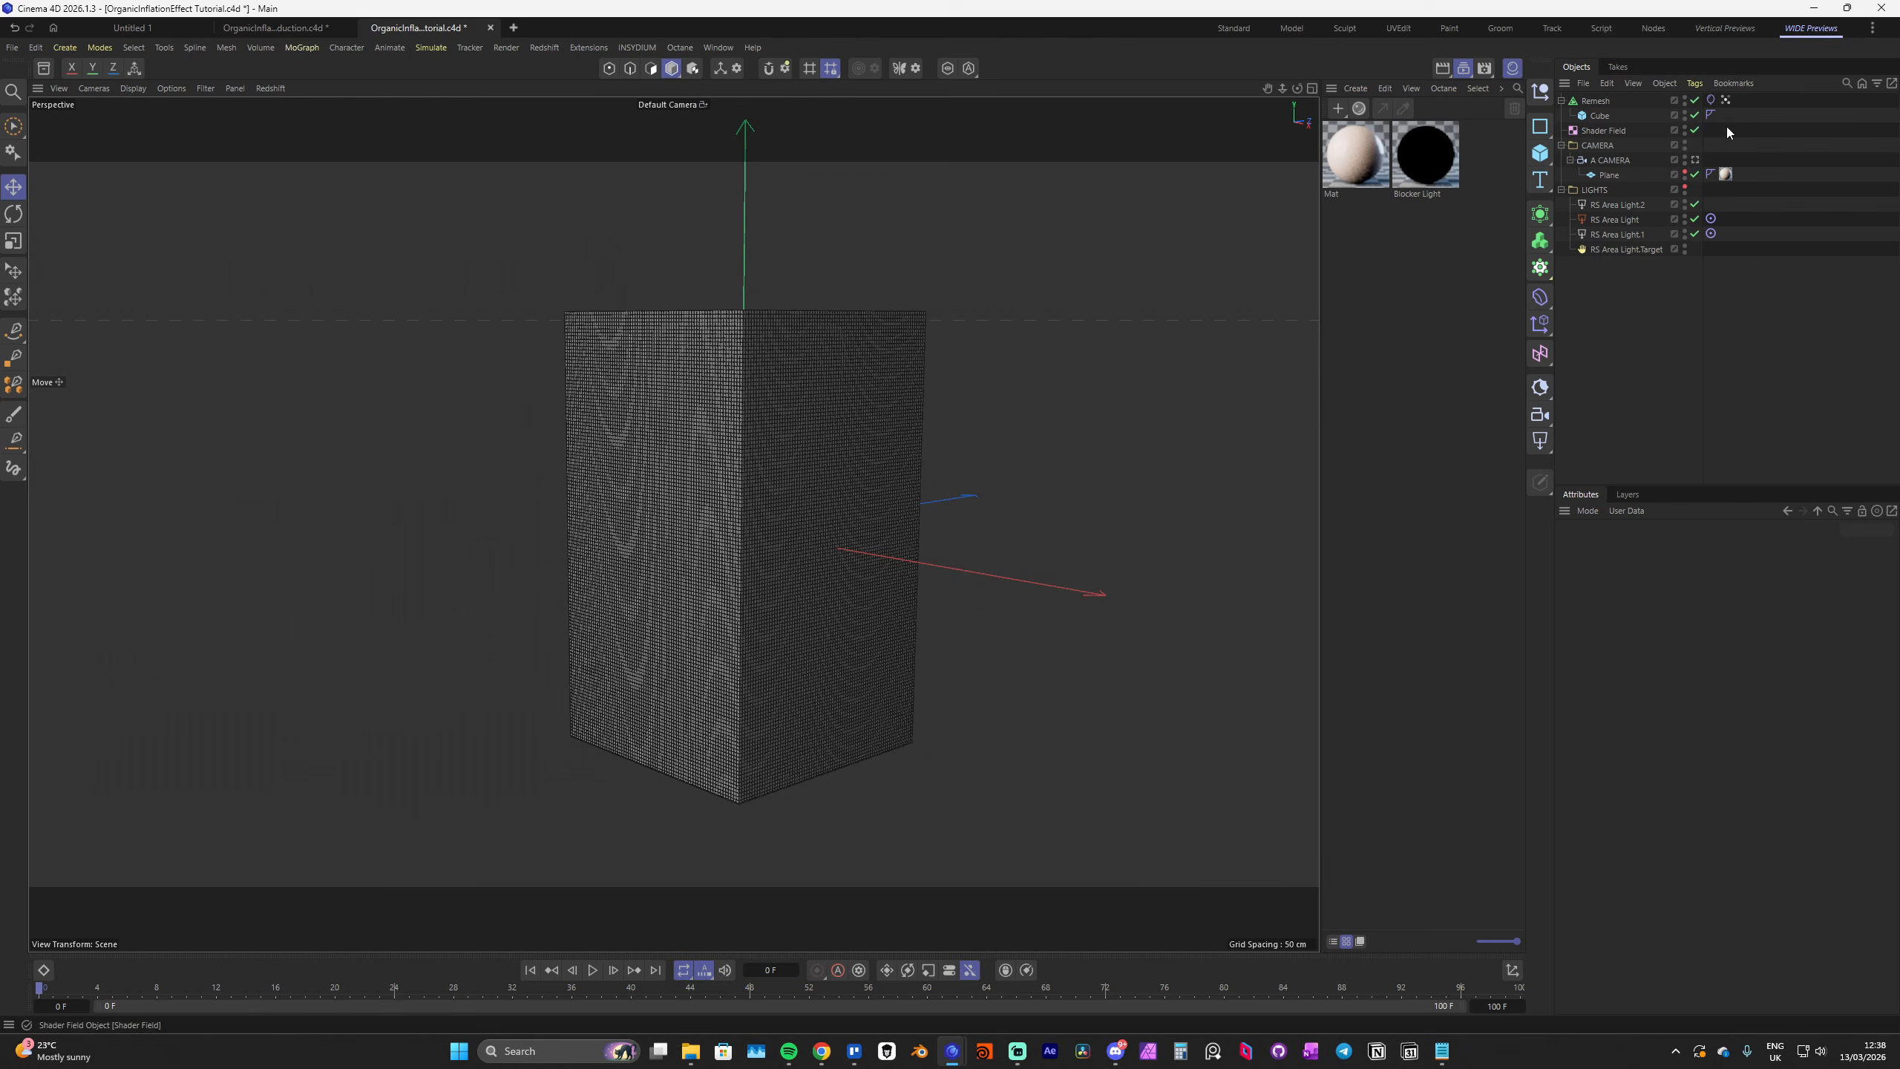
Set the Cloth tag's Mix Animation influence to 10% and play the simulation, viewing the Inflate vertex map on the mesh
{"action": "left_click", "coordinate": [1711, 99]}
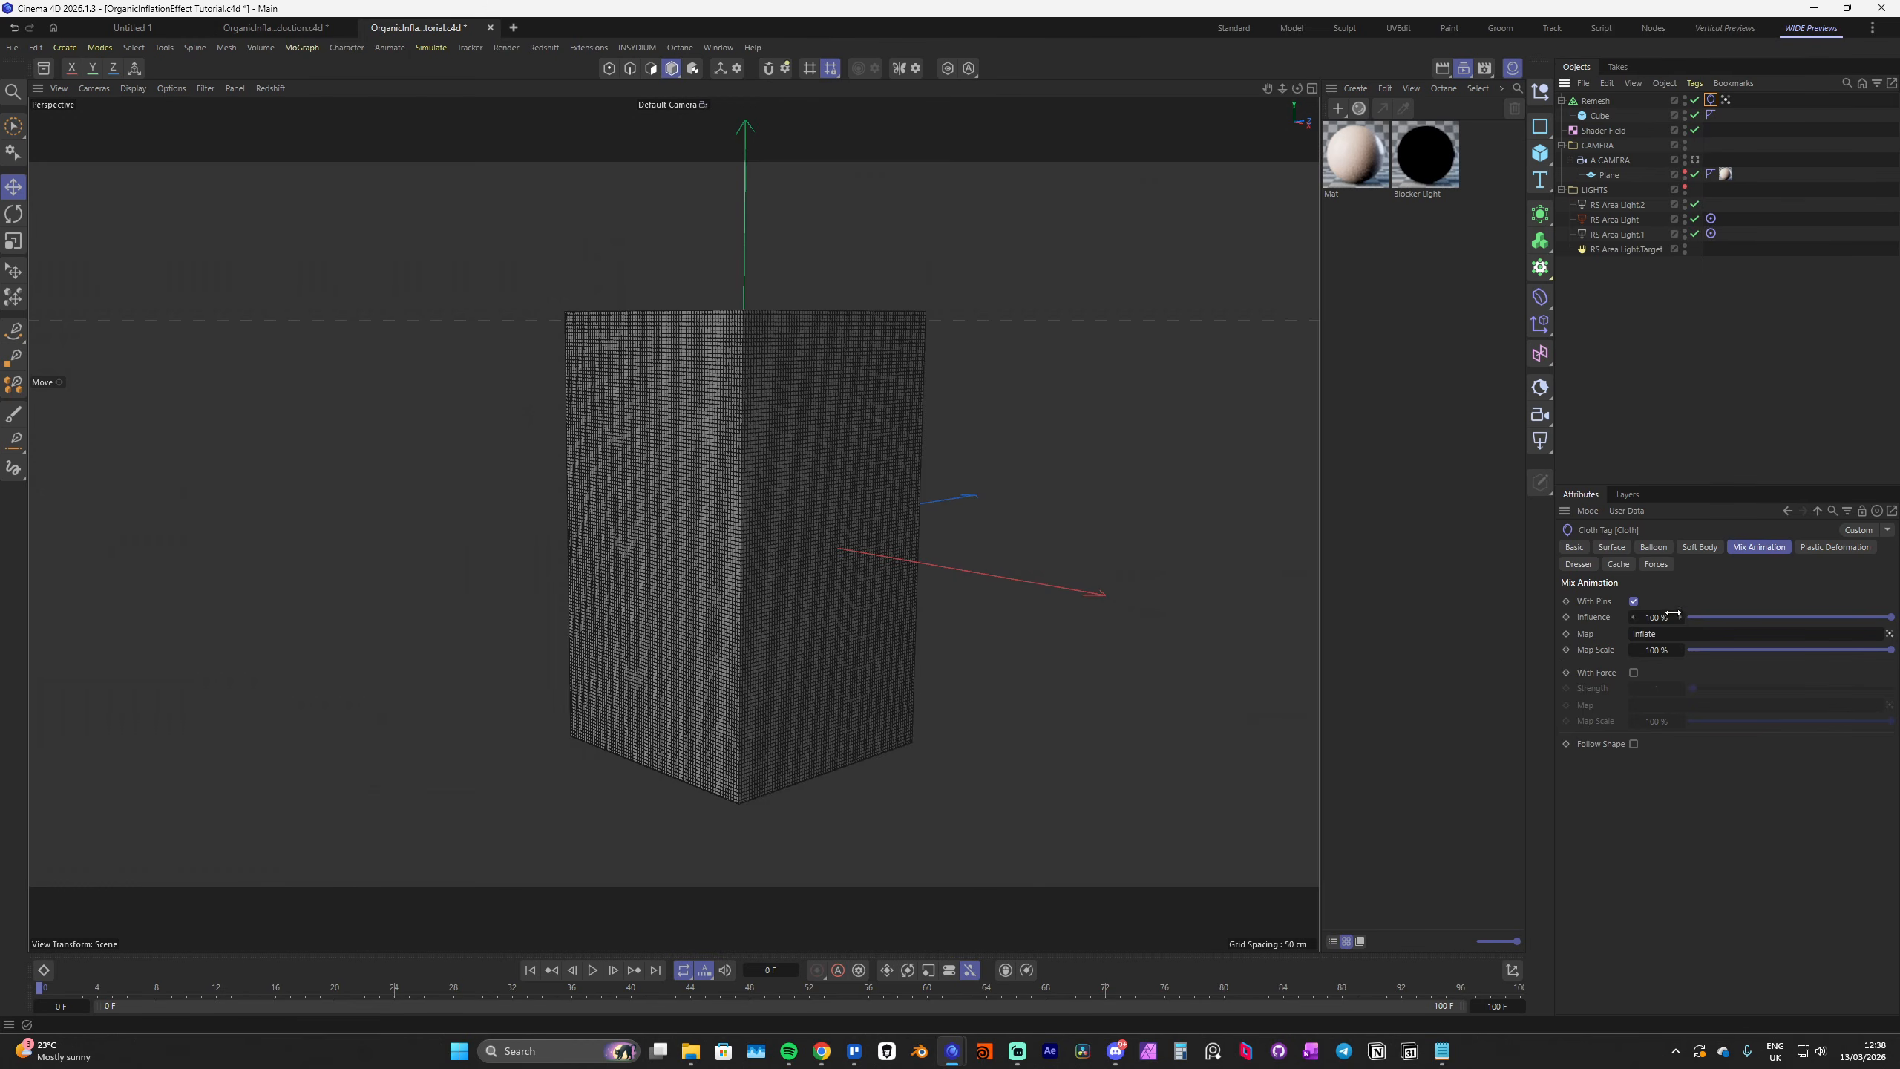
{"action": "left_click", "coordinate": [1726, 100]}
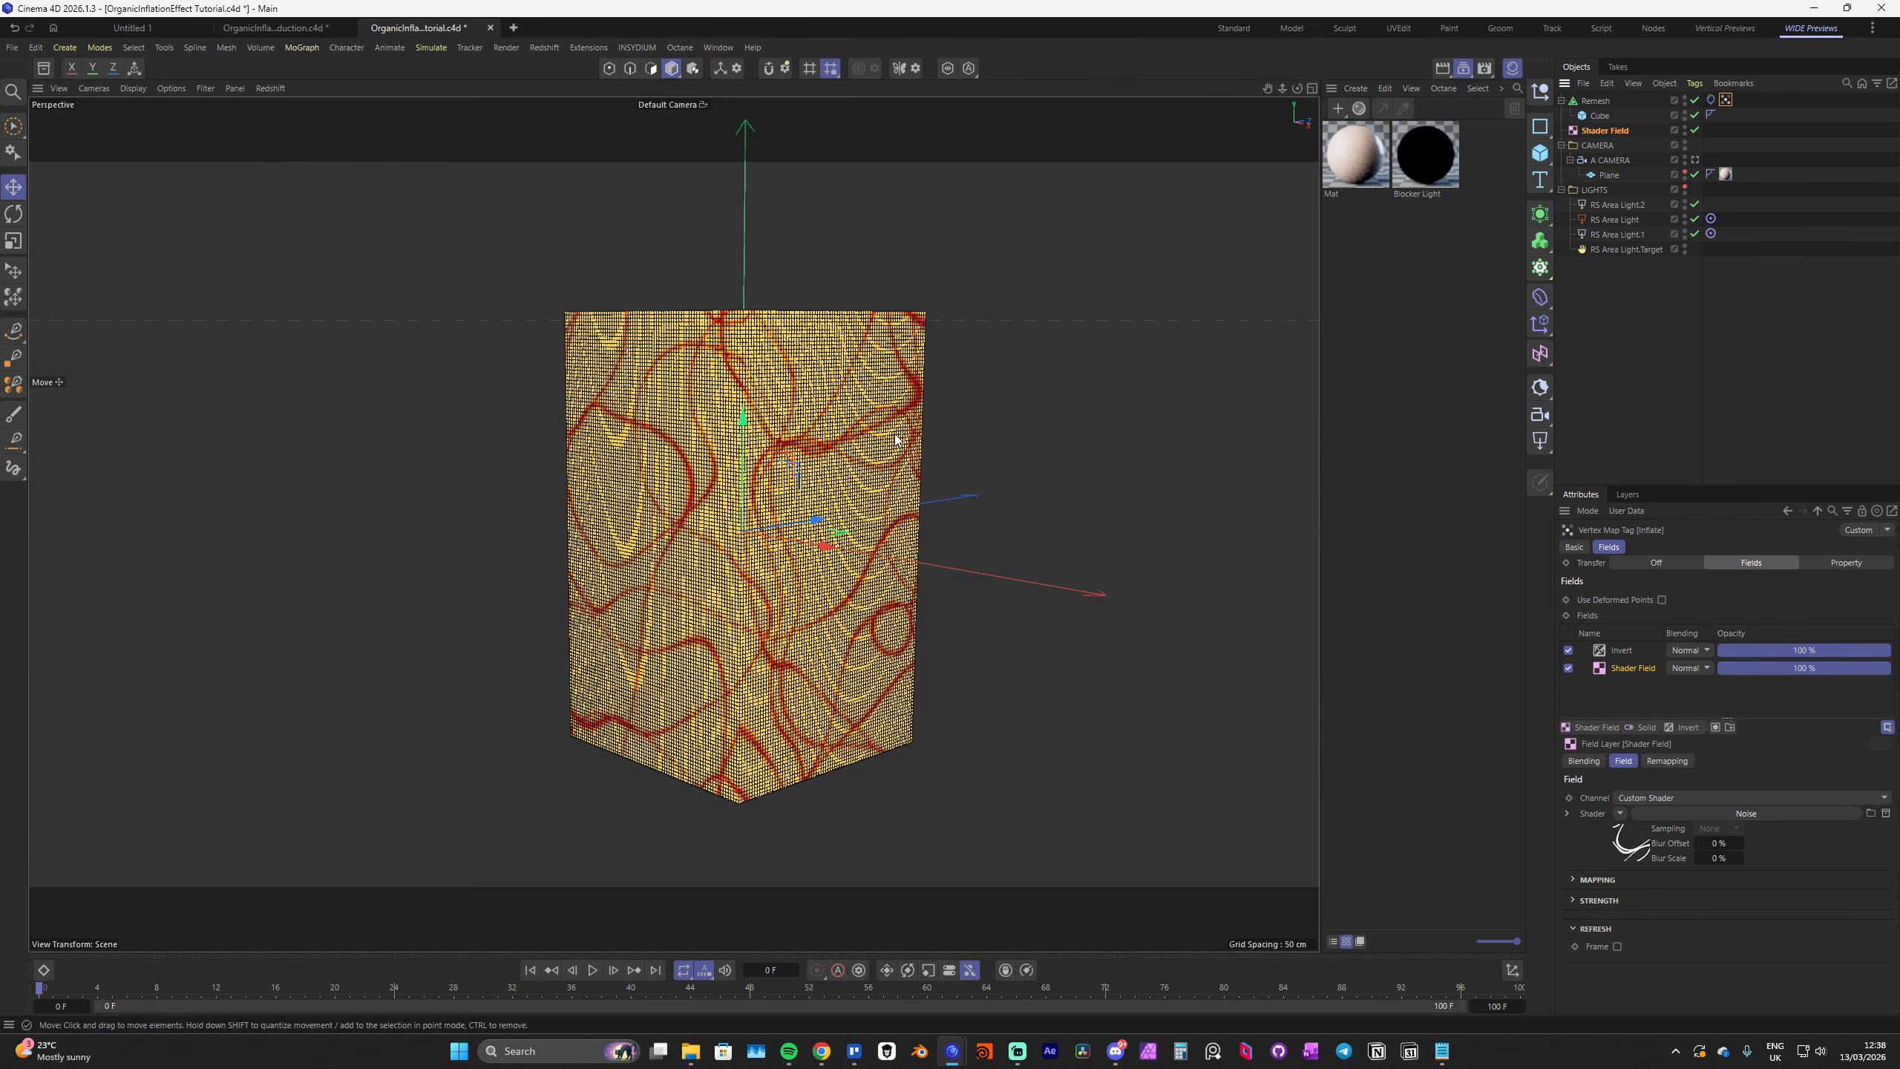
{"action": "left_click", "coordinate": [1726, 101]}
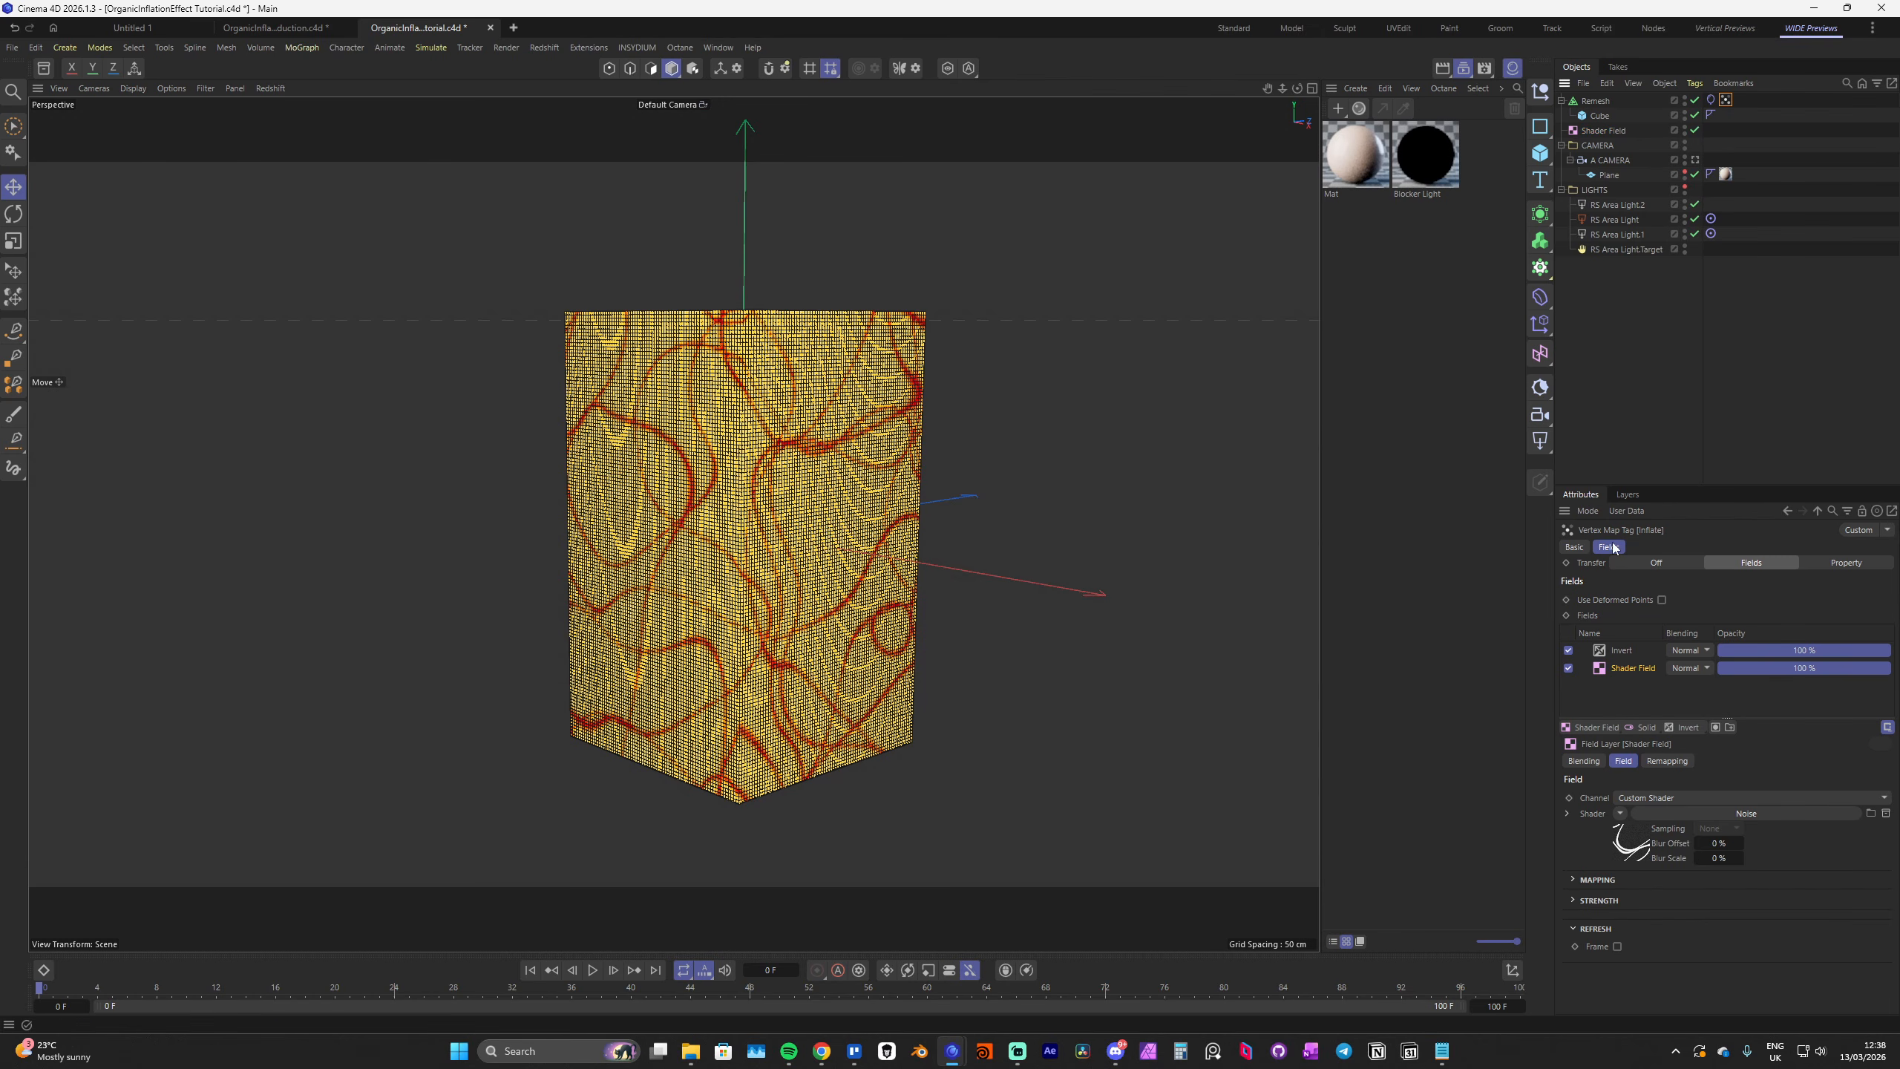
{"action": "left_click", "coordinate": [1711, 100]}
{"action": "left_click_drag", "start_coordinate": [1772, 618], "coordinate": [1789, 619]}
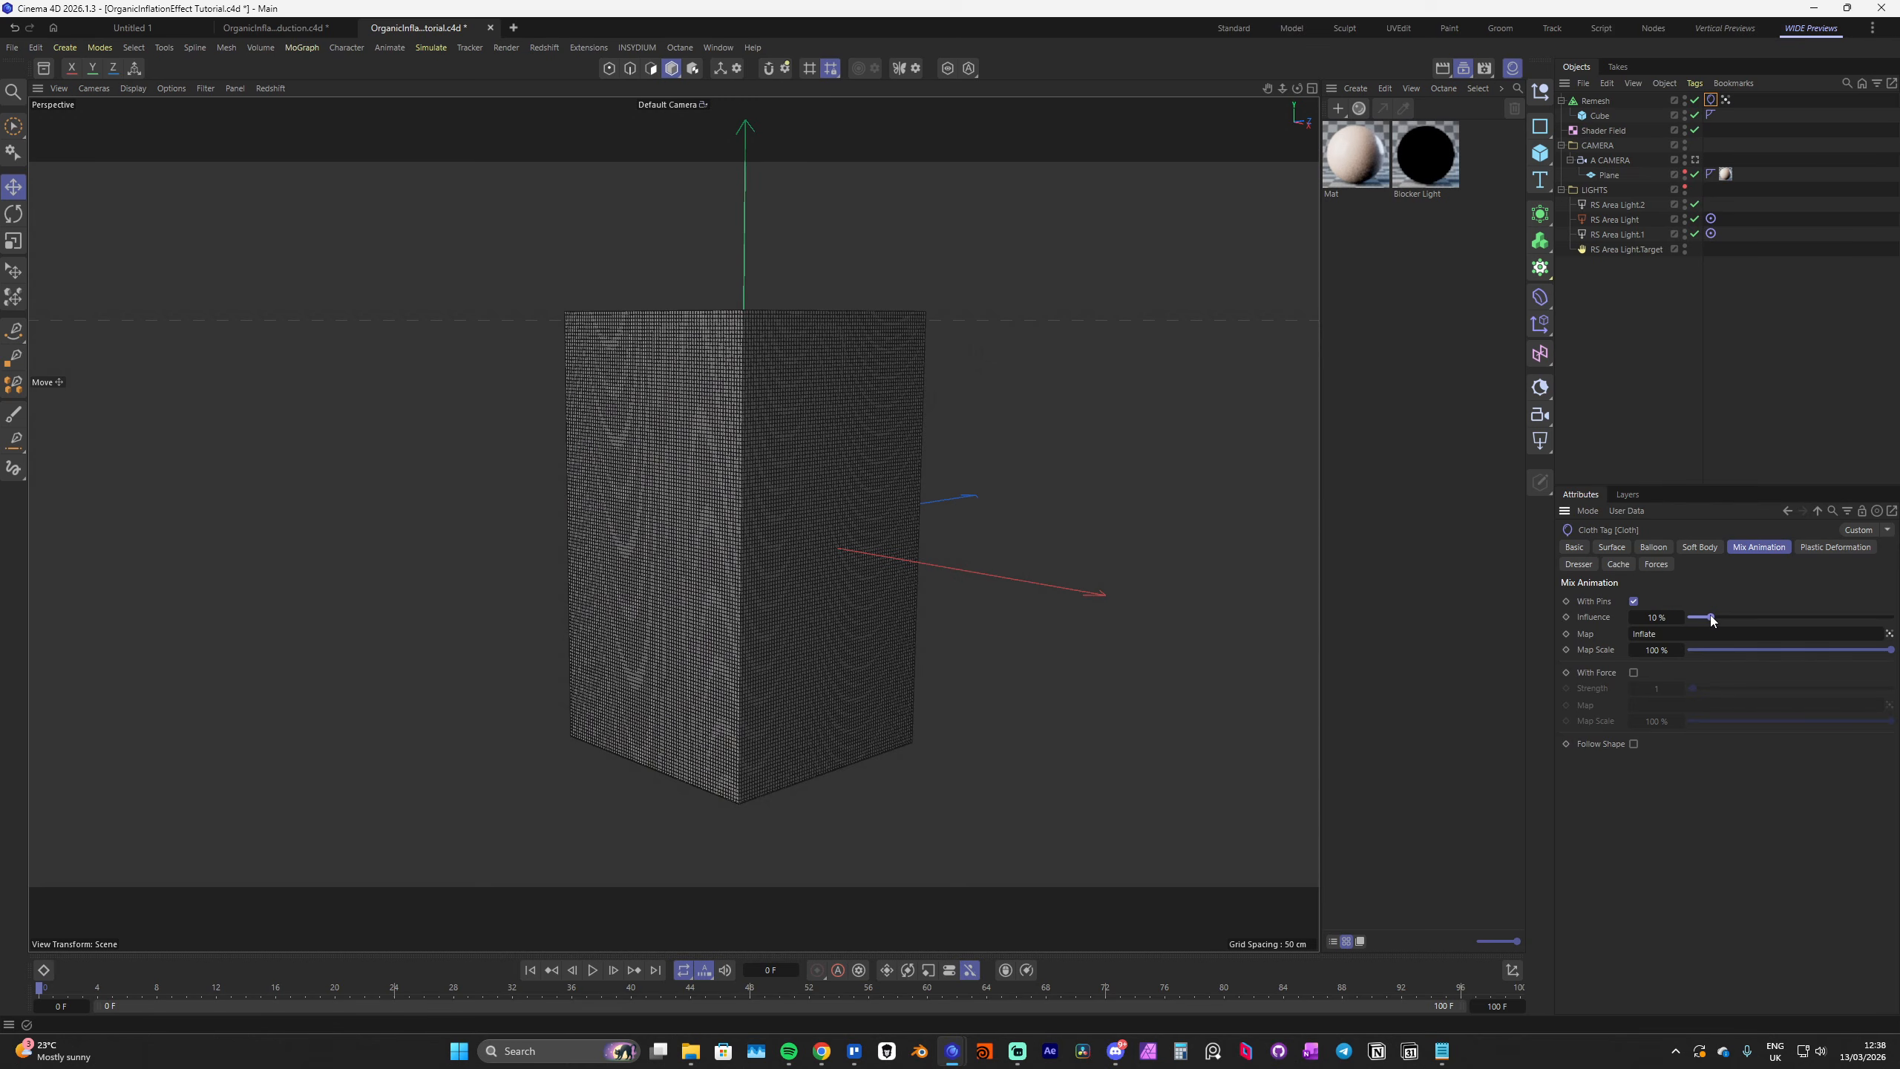
{"action": "key", "text": "F8"}
{"action": "left_click", "coordinate": [1725, 100]}
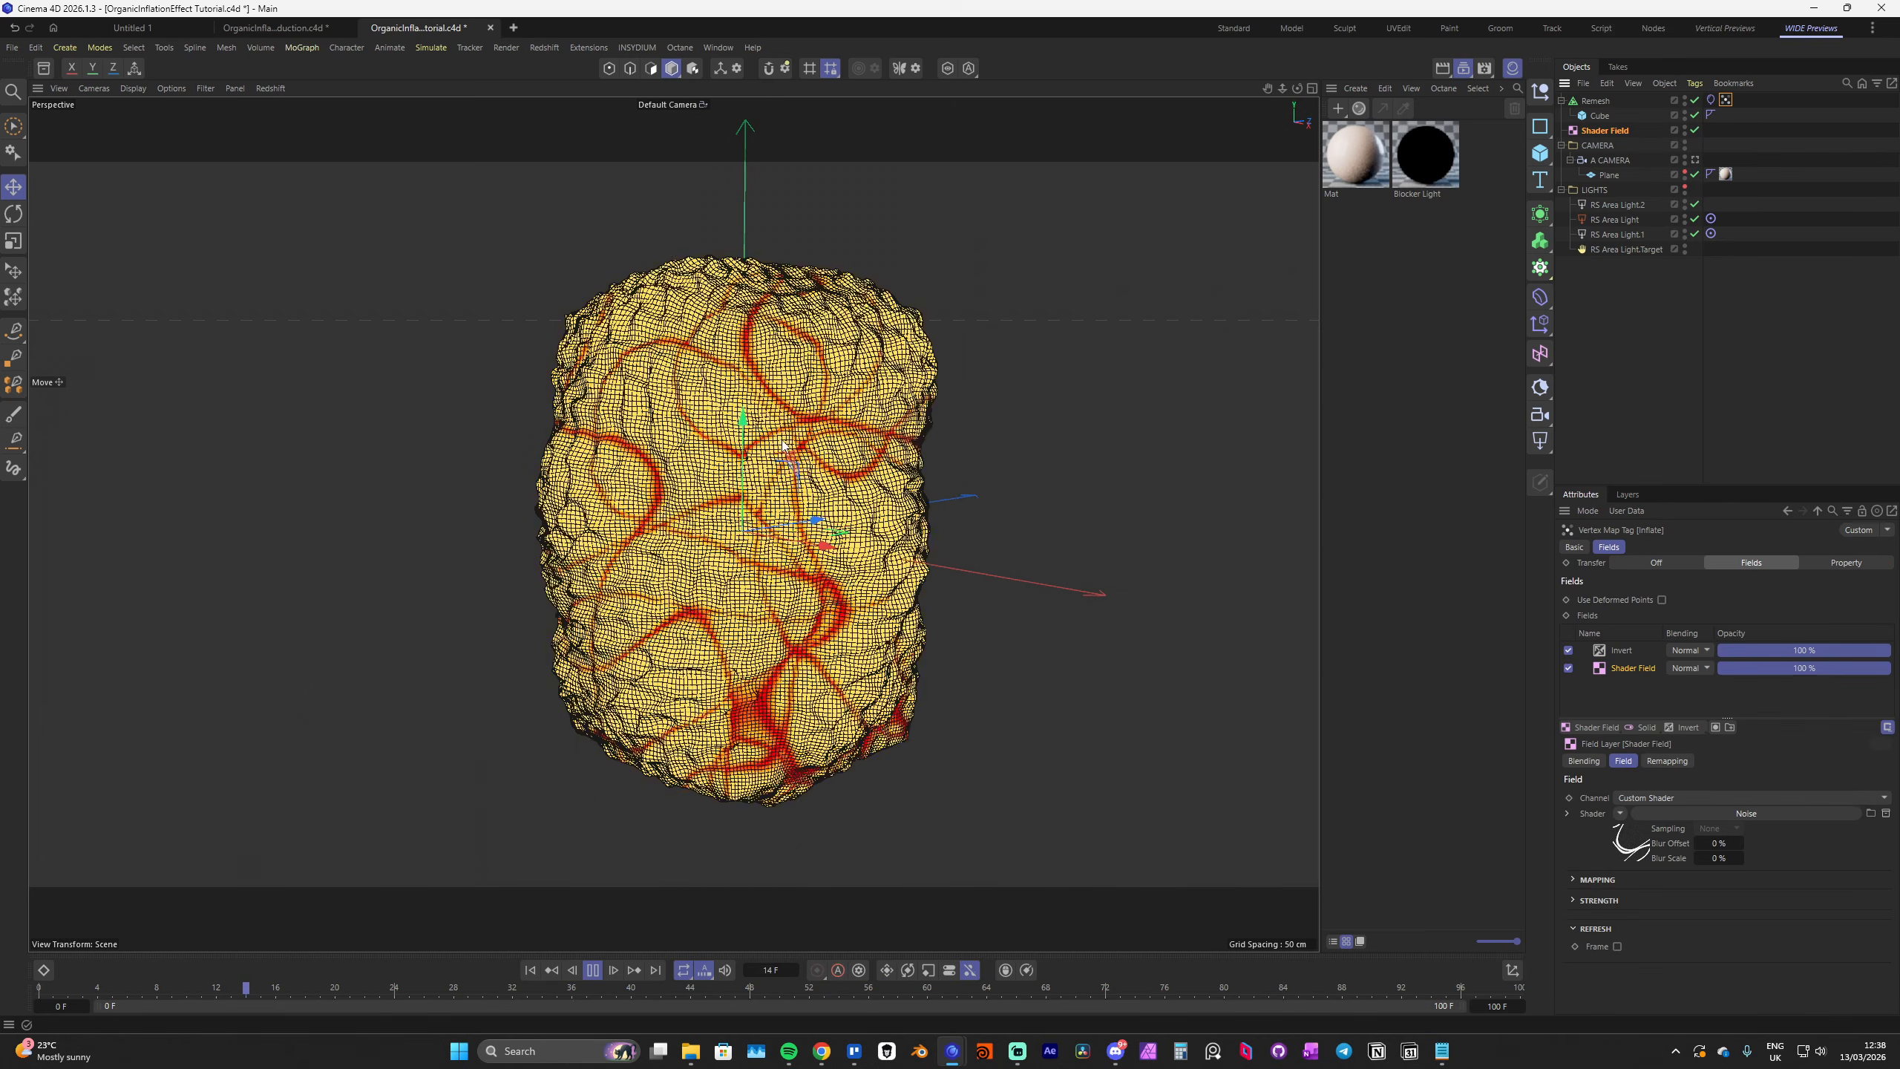
{"action": "left_click", "coordinate": [1049, 485]}
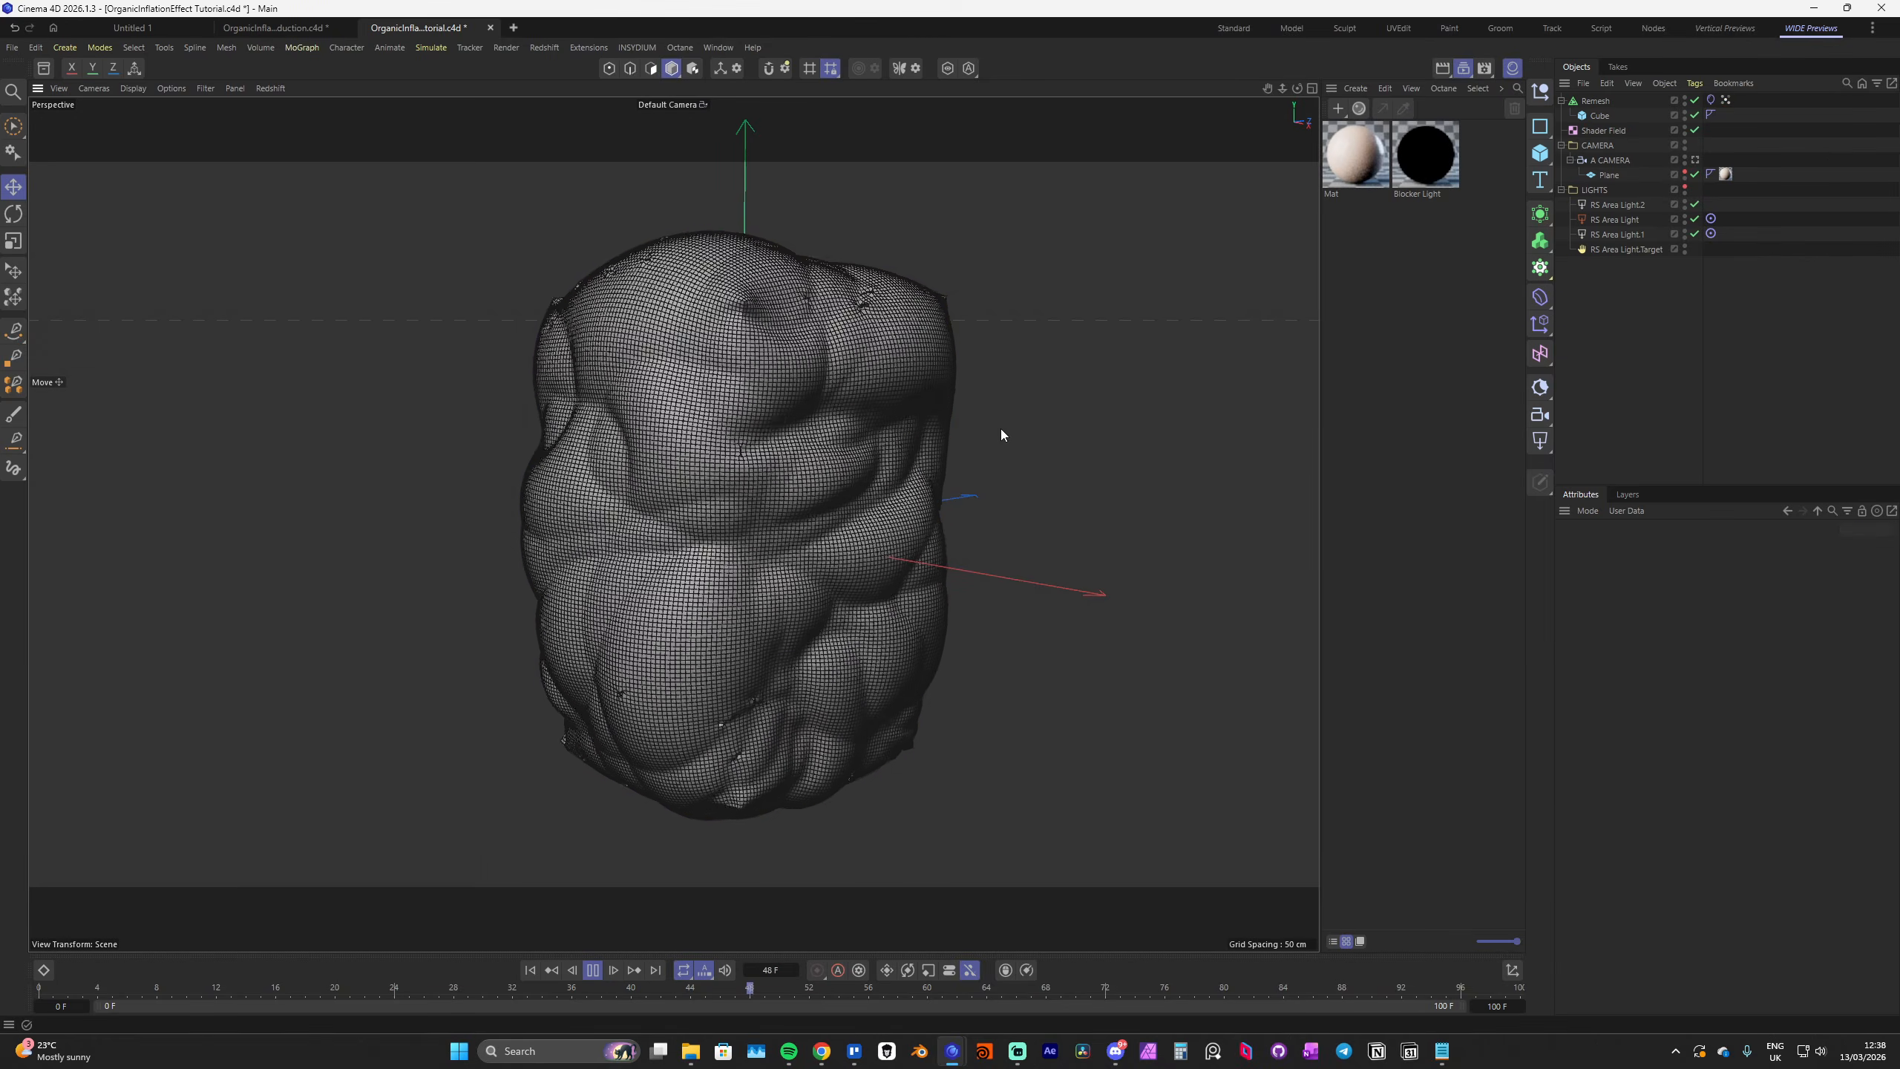
Try Mix Animation influences of 37% and 100% on the Cloth tag while the simulation plays
{"action": "left_click", "coordinate": [1711, 99]}
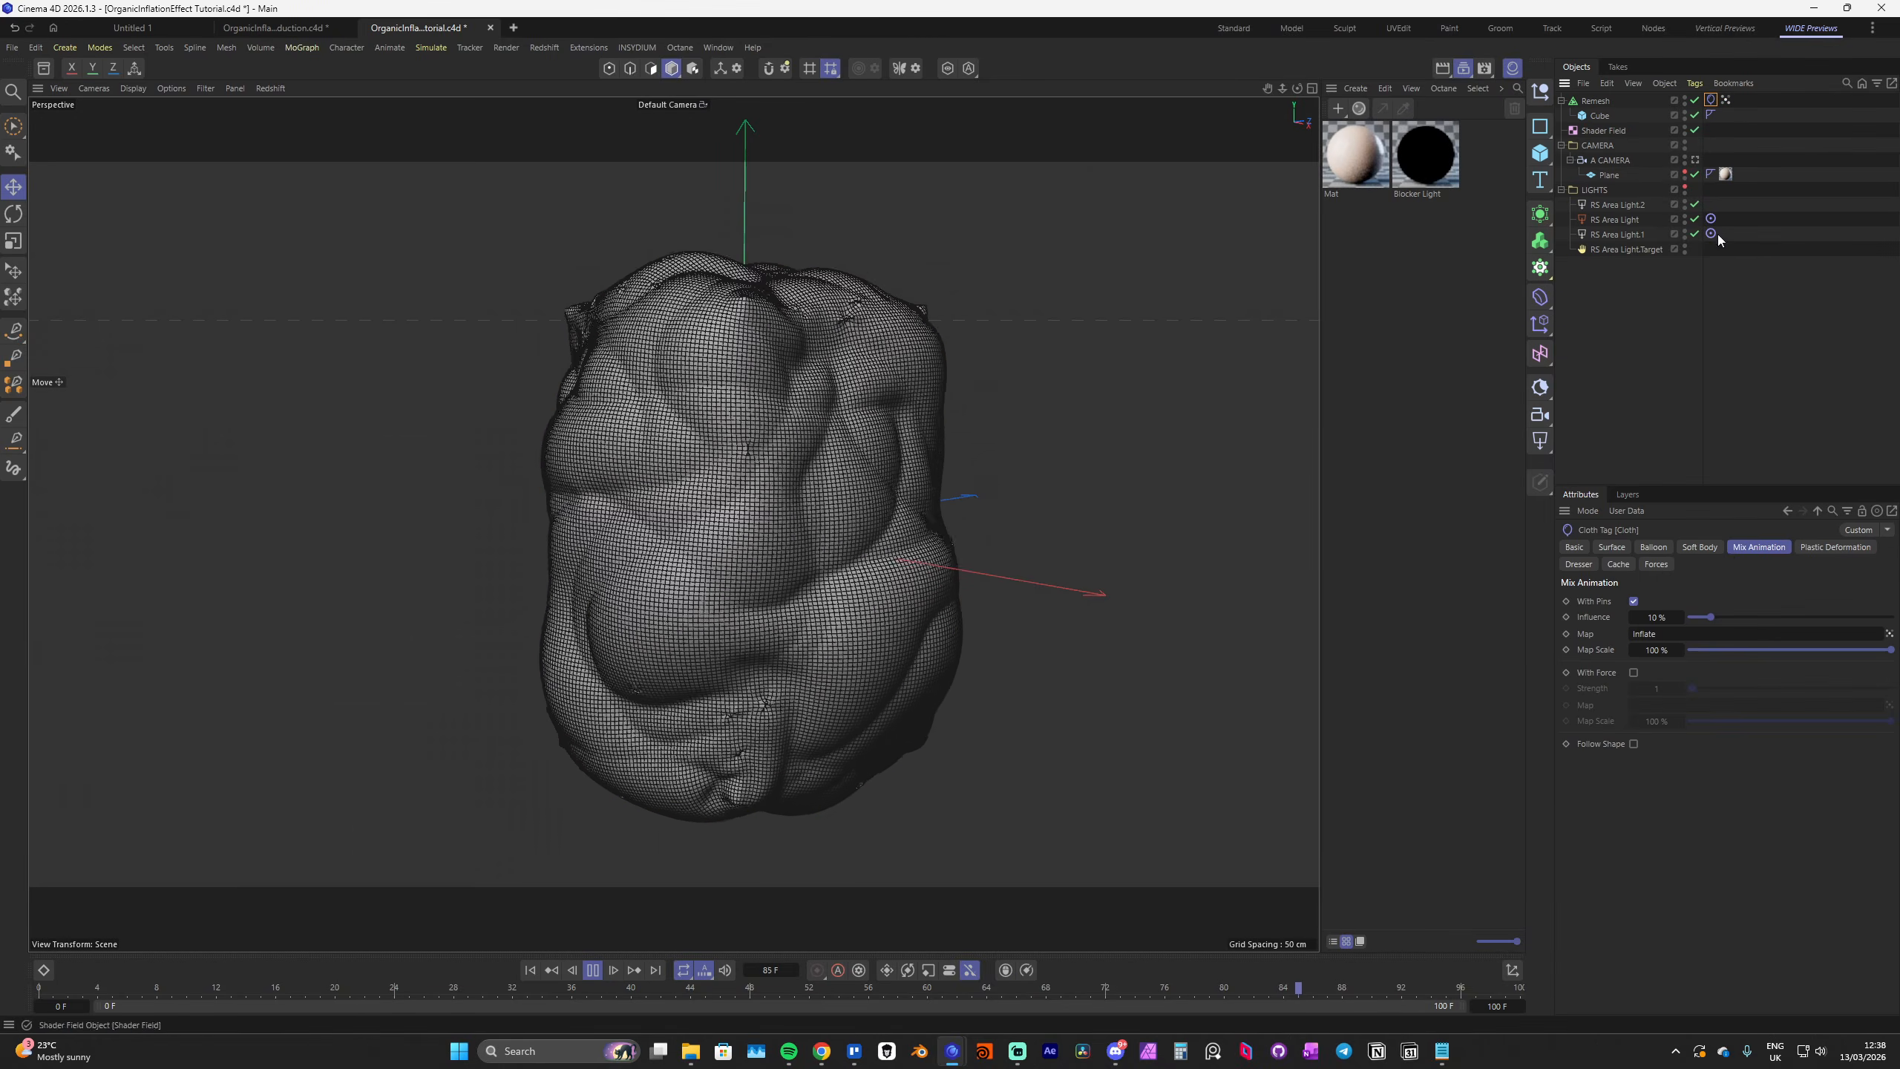
{"action": "left_click", "coordinate": [1746, 616]}
{"action": "left_click", "coordinate": [1763, 617]}
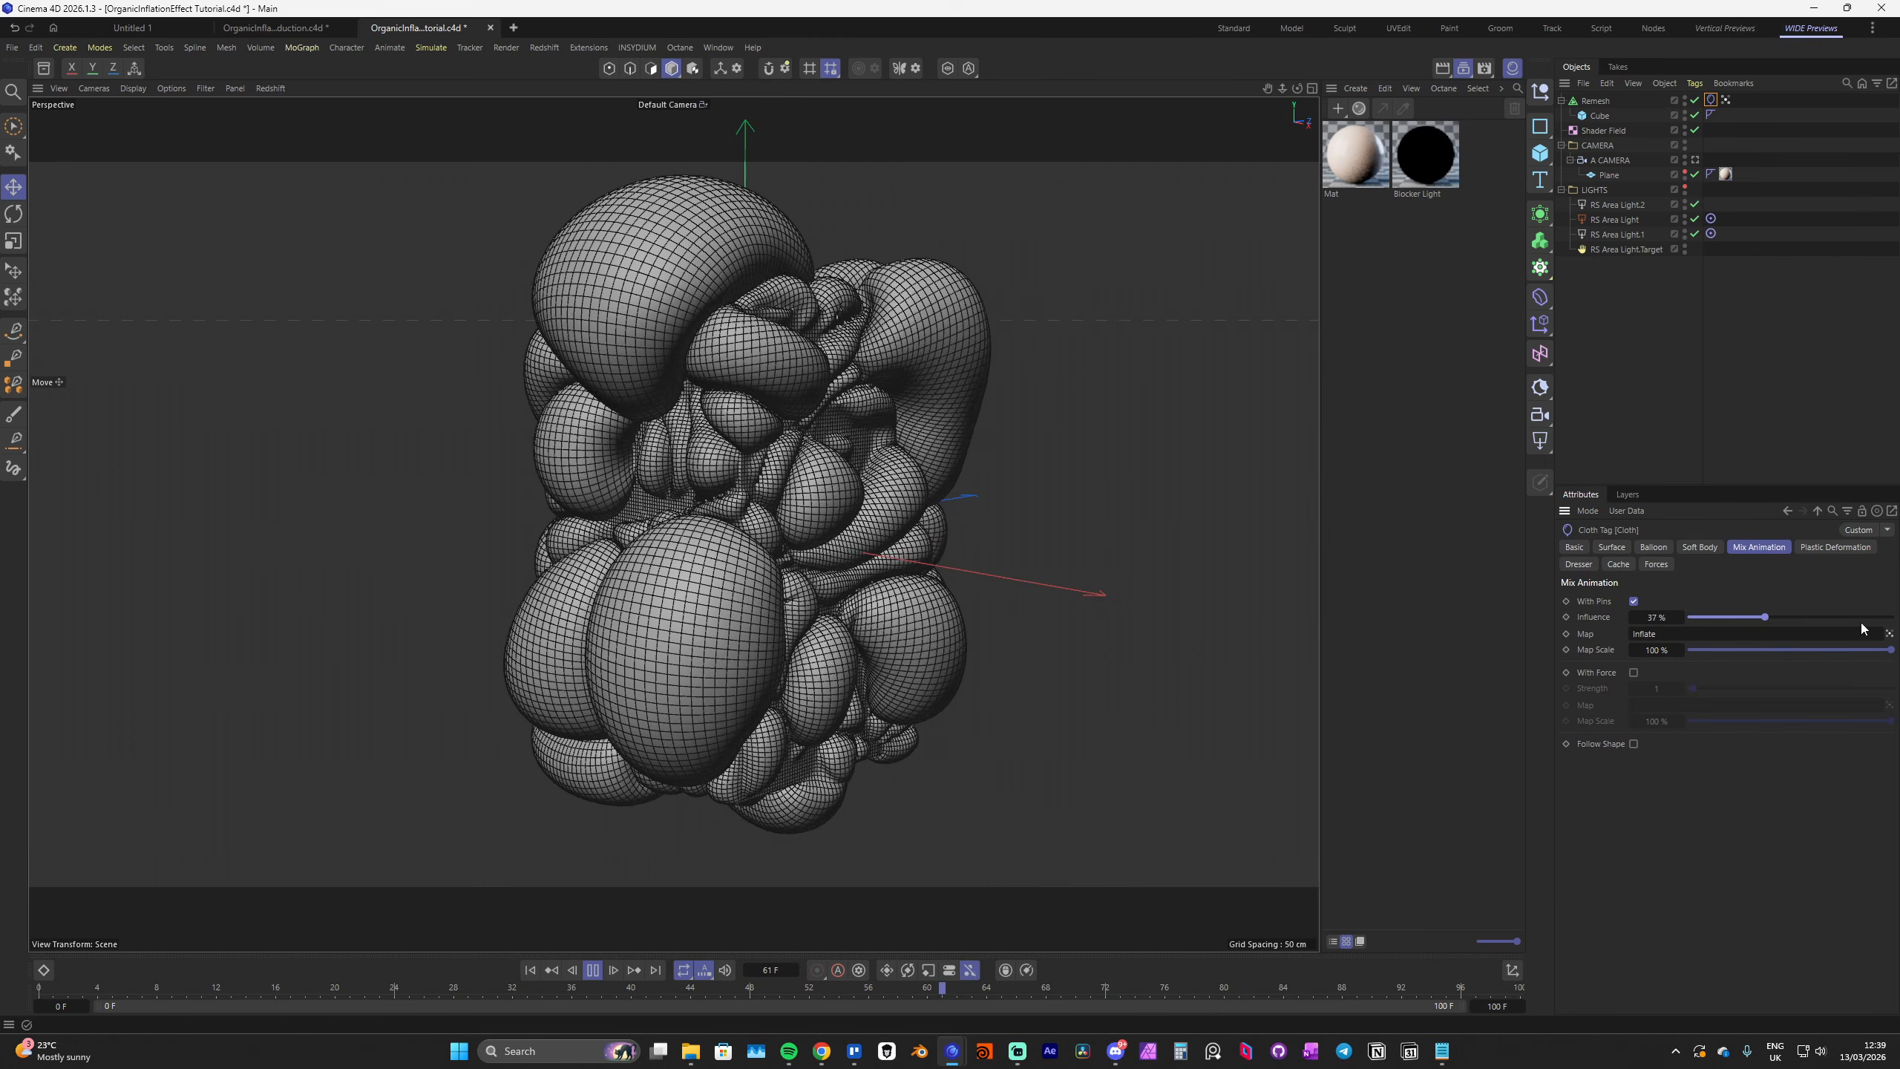
{"action": "left_click", "coordinate": [1888, 616]}
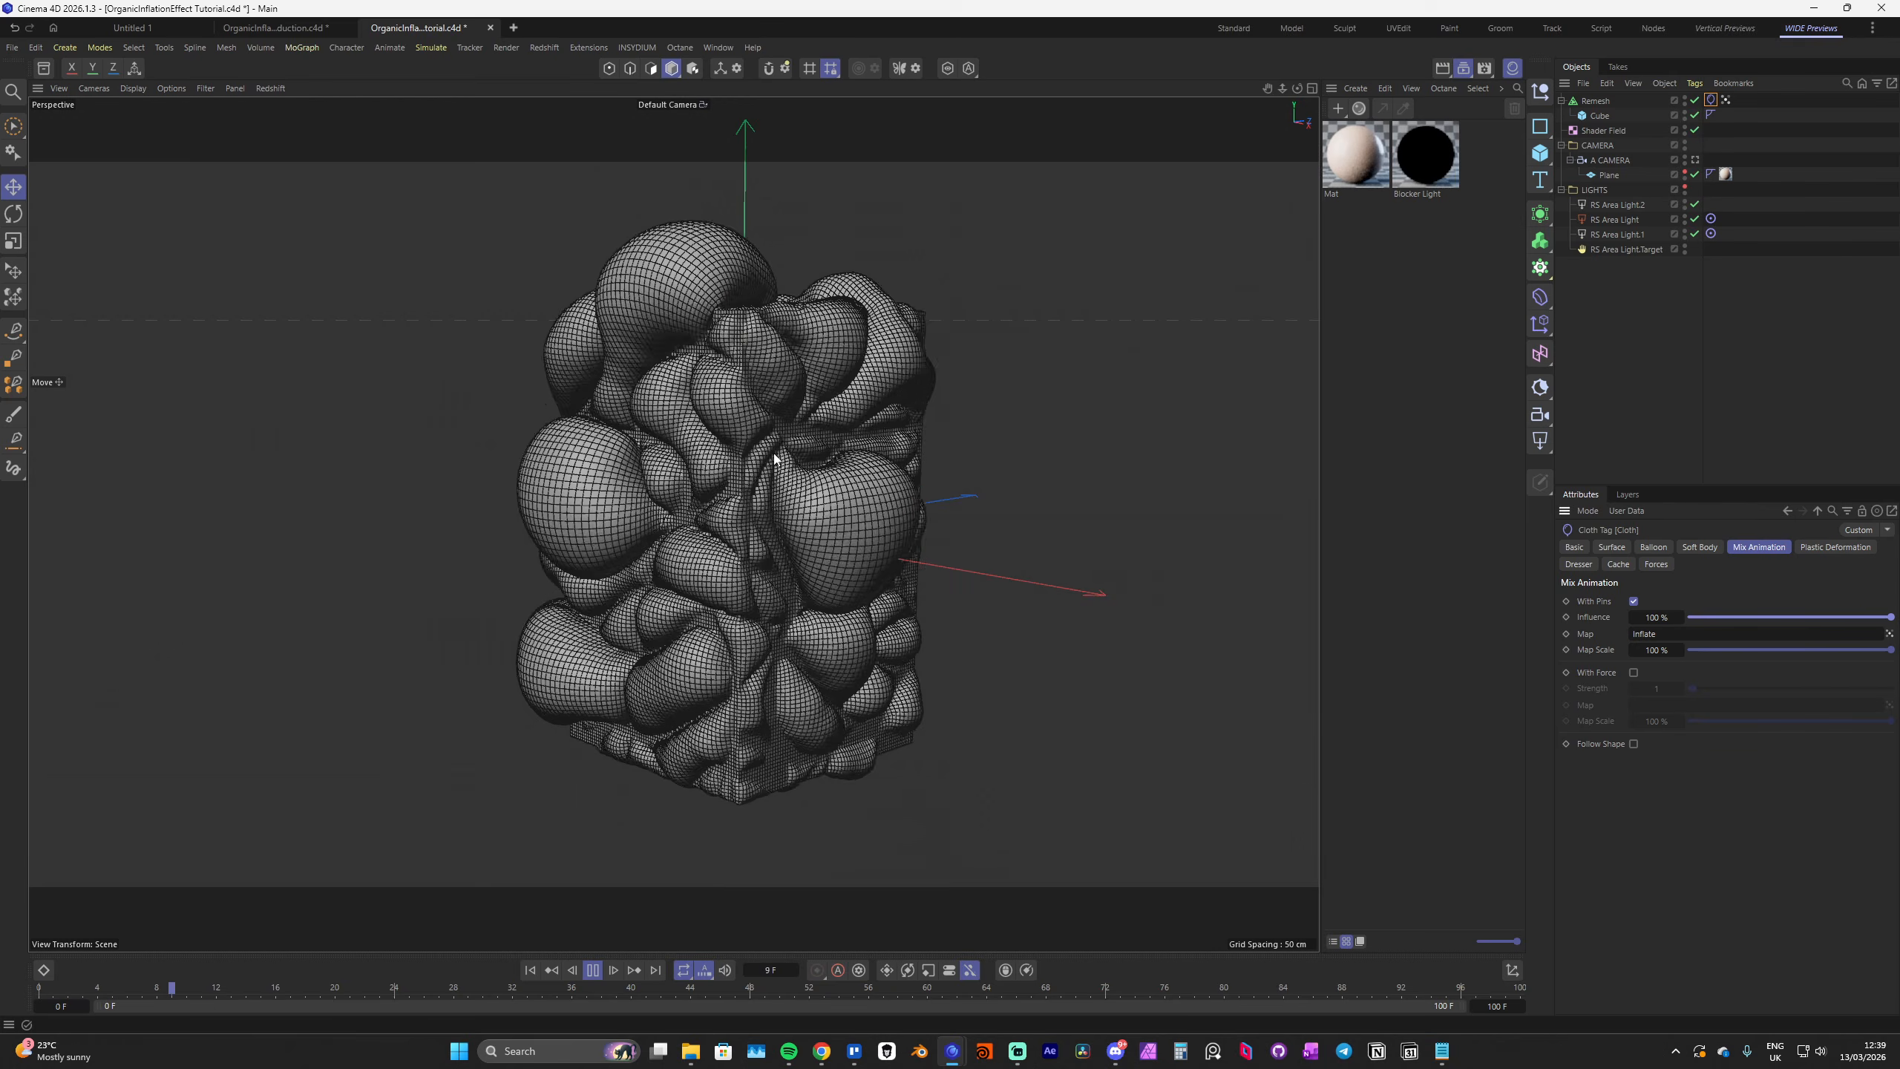
Set the Cloth tag's Mix Animation influence to 35% and inspect the inflated mesh from other angles
{"action": "left_click", "coordinate": [1816, 617]}
{"action": "left_click_drag", "start_coordinate": [1815, 621], "coordinate": [1761, 621]}
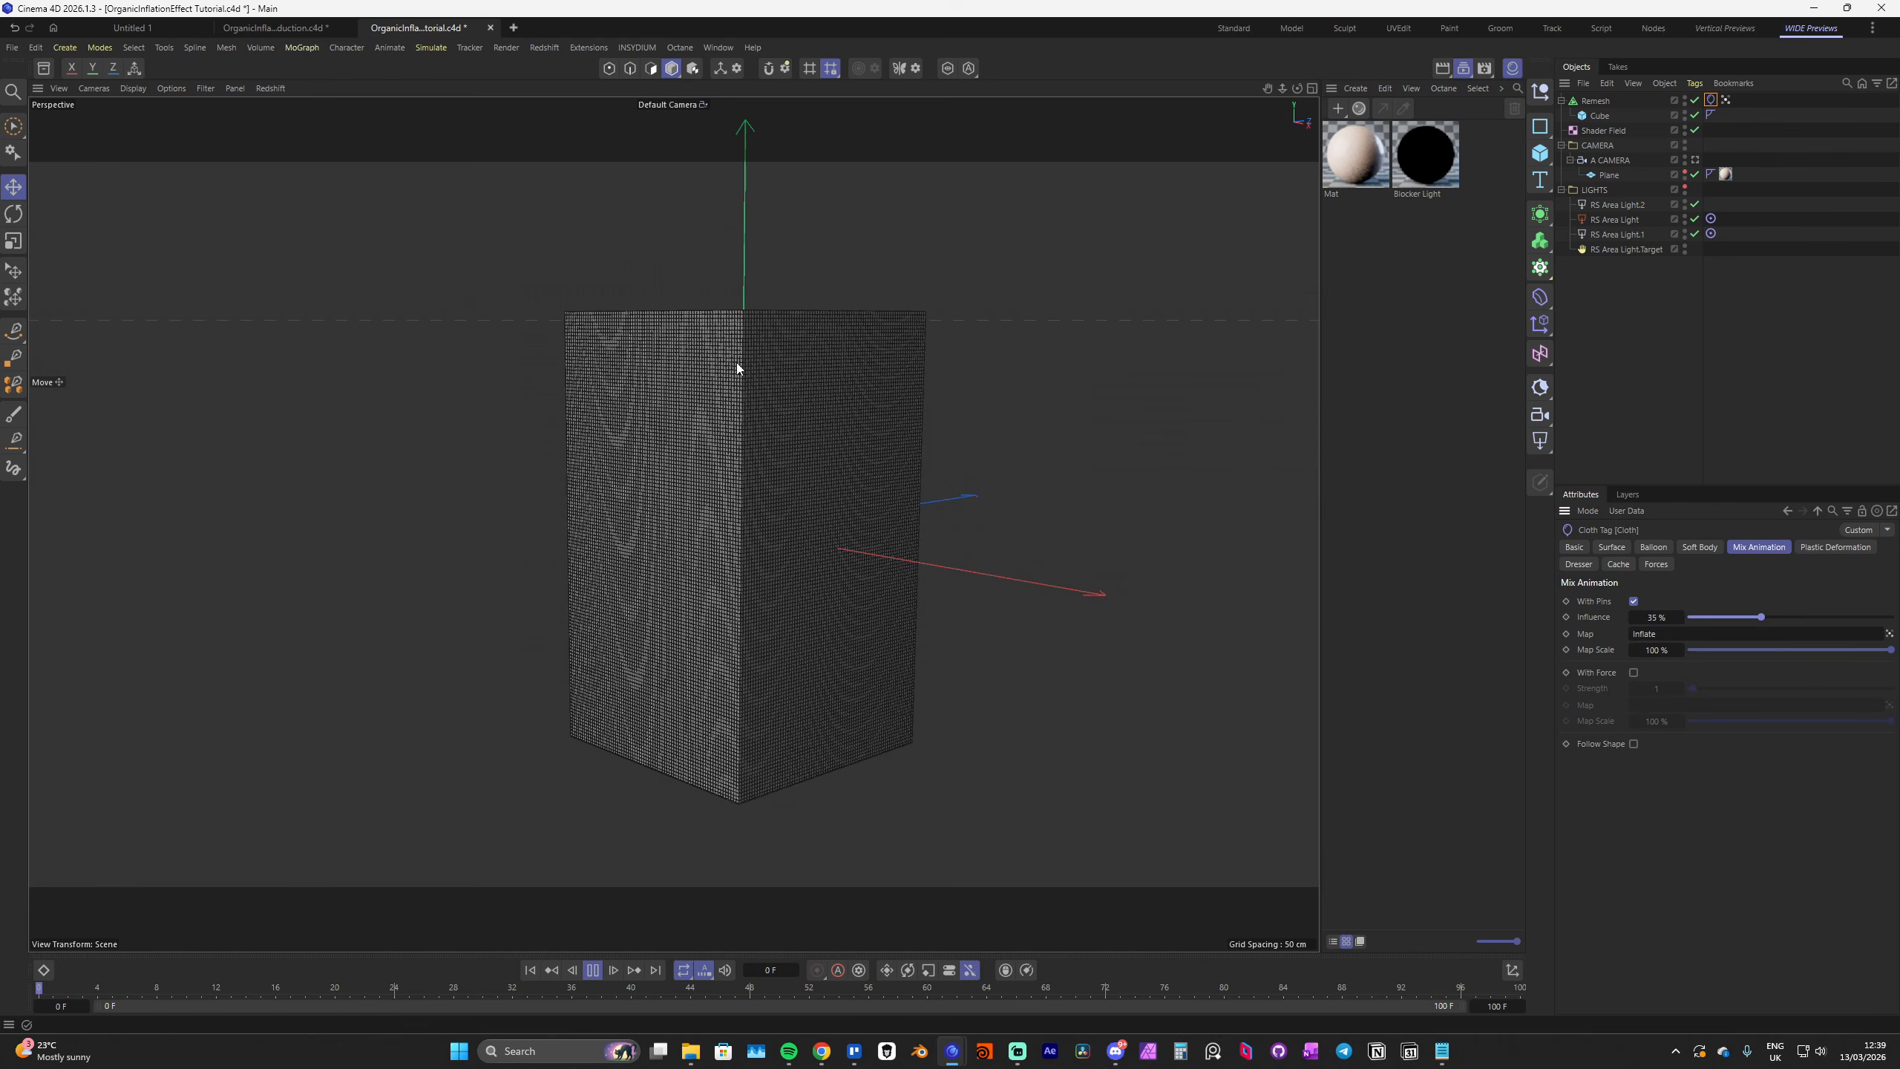
{"action": "left_click_drag", "start_coordinate": [742, 526], "coordinate": [748, 505], "text": "alt"}
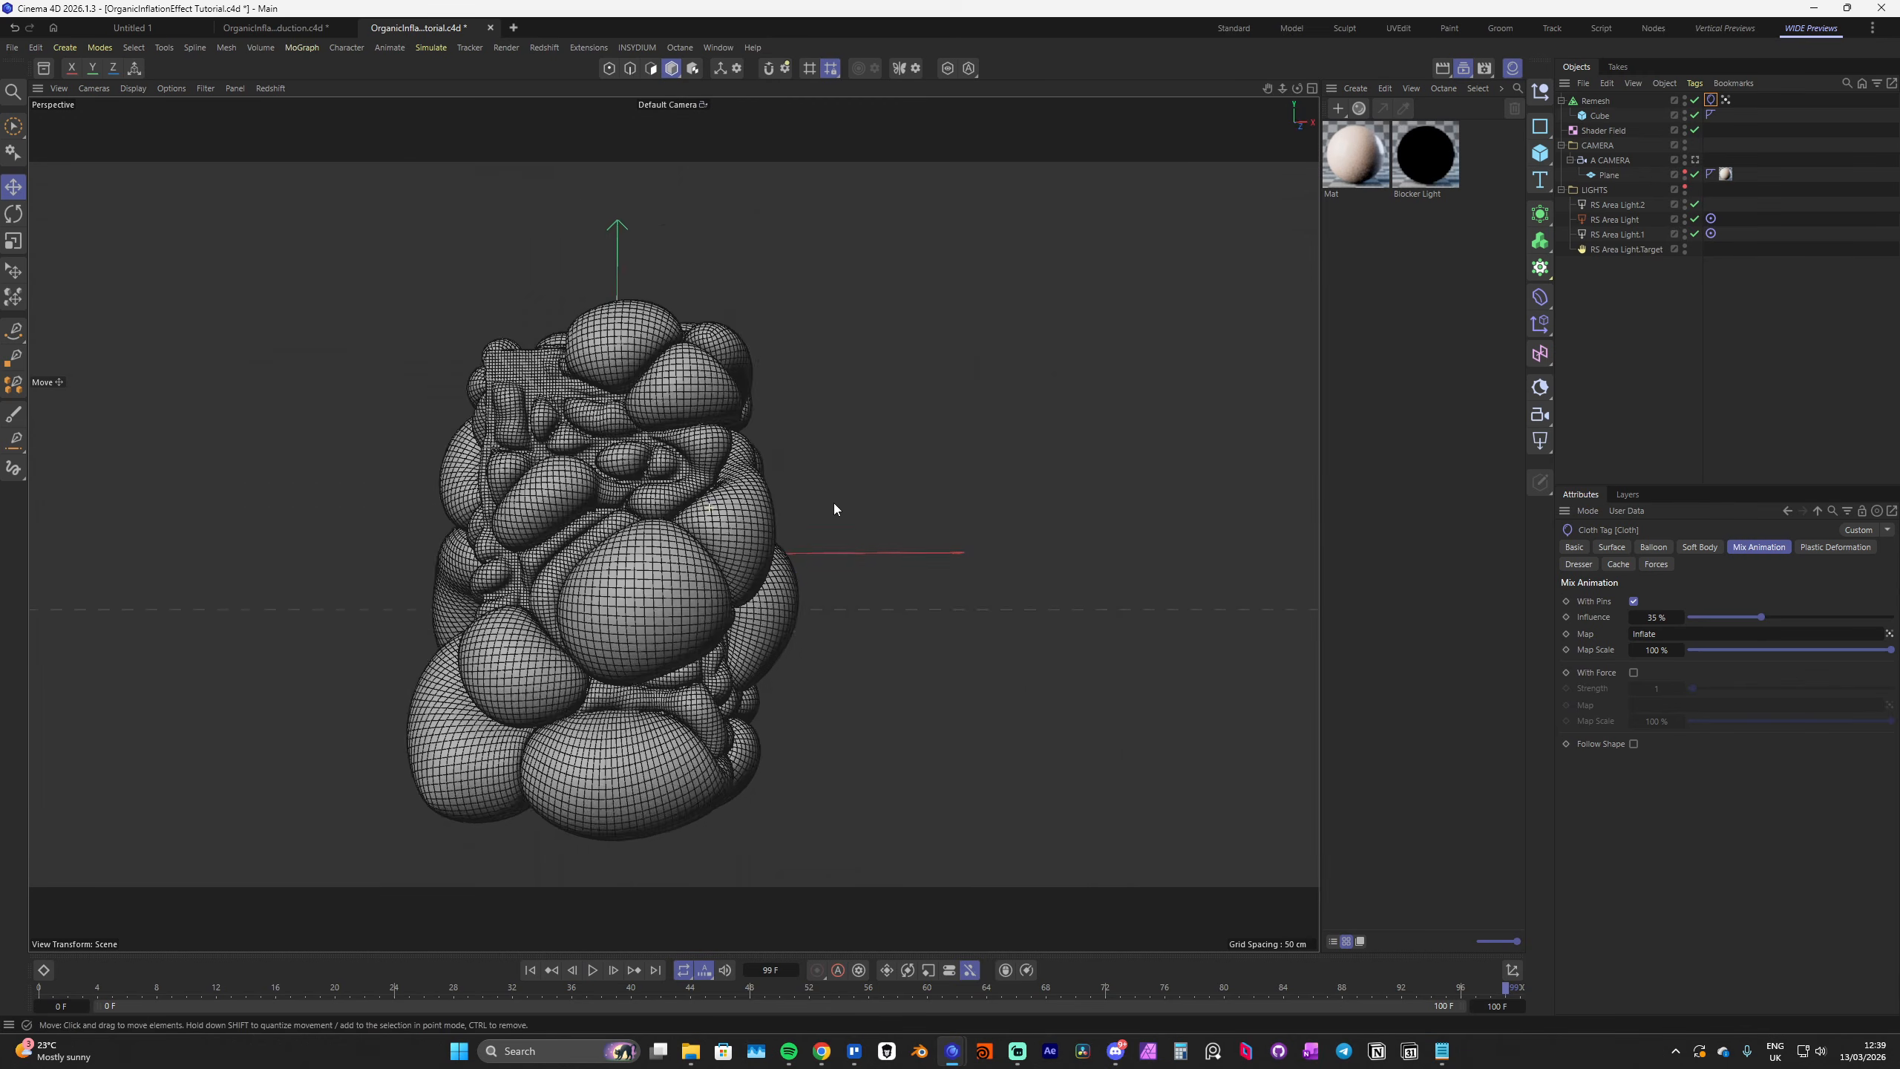
{"action": "left_click_drag", "start_coordinate": [836, 509], "coordinate": [999, 448], "text": "alt"}
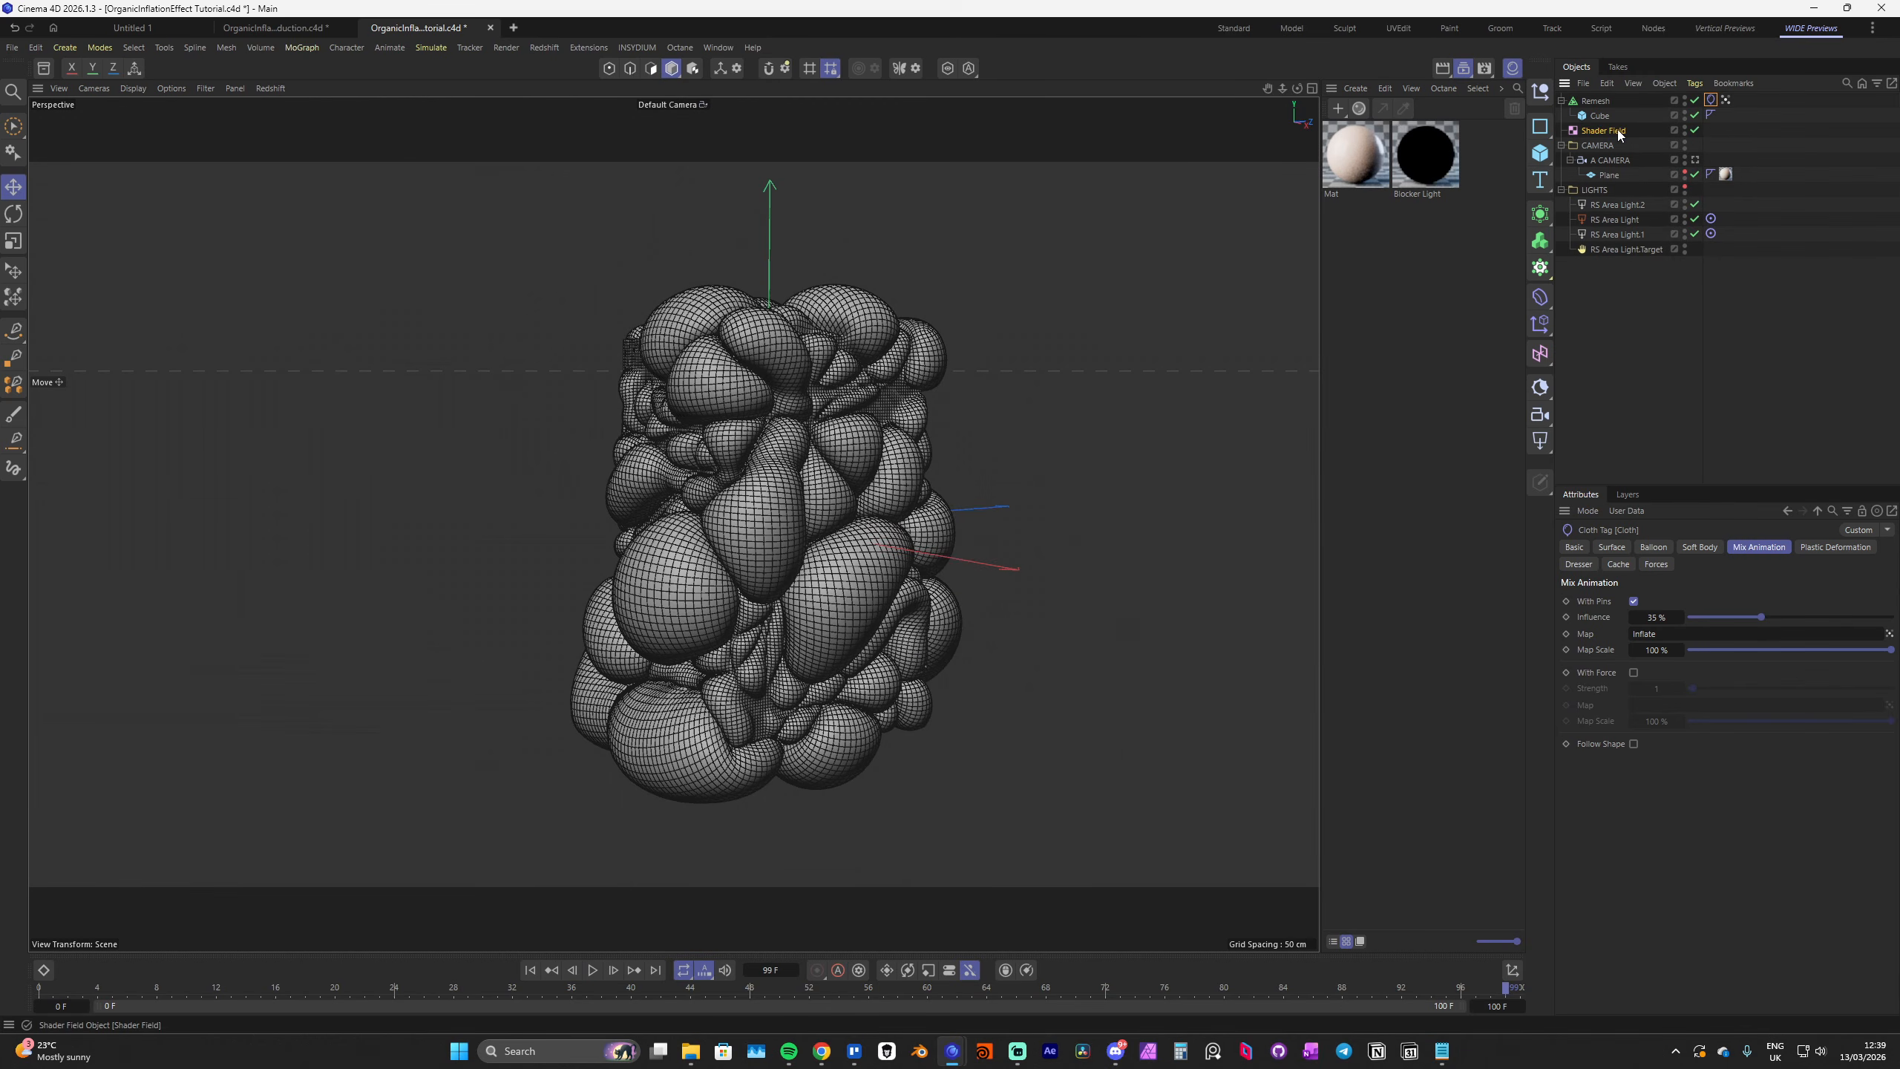
Set the Shader Field noise's Global Scale to 1614% and replay the simulation from the first frame
{"action": "left_click", "coordinate": [1601, 131]}
{"action": "left_click", "coordinate": [1683, 620]}
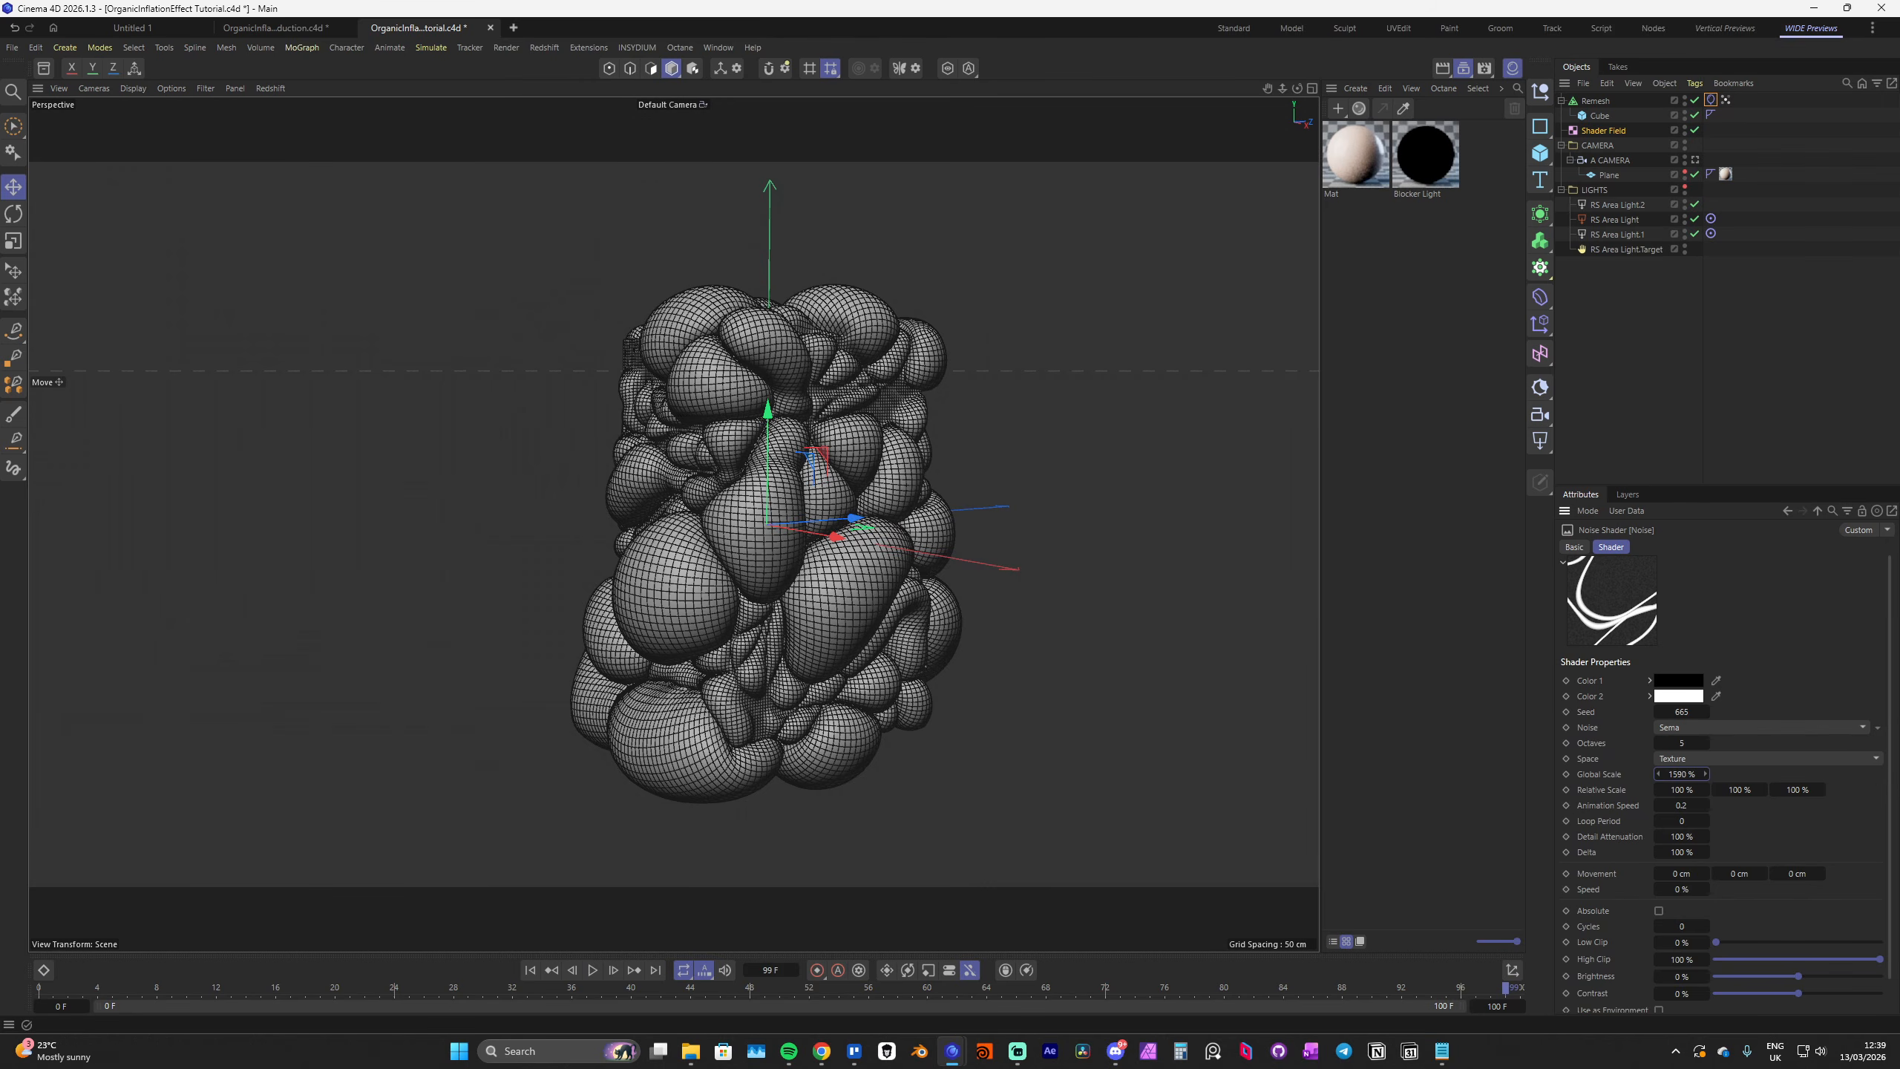
{"action": "left_click_drag", "start_coordinate": [1705, 774], "coordinate": [1705, 770]}
{"action": "key", "text": "shift+f"}
{"action": "key", "text": "F8"}
{"action": "left_click_drag", "start_coordinate": [720, 599], "coordinate": [710, 562], "text": "alt"}
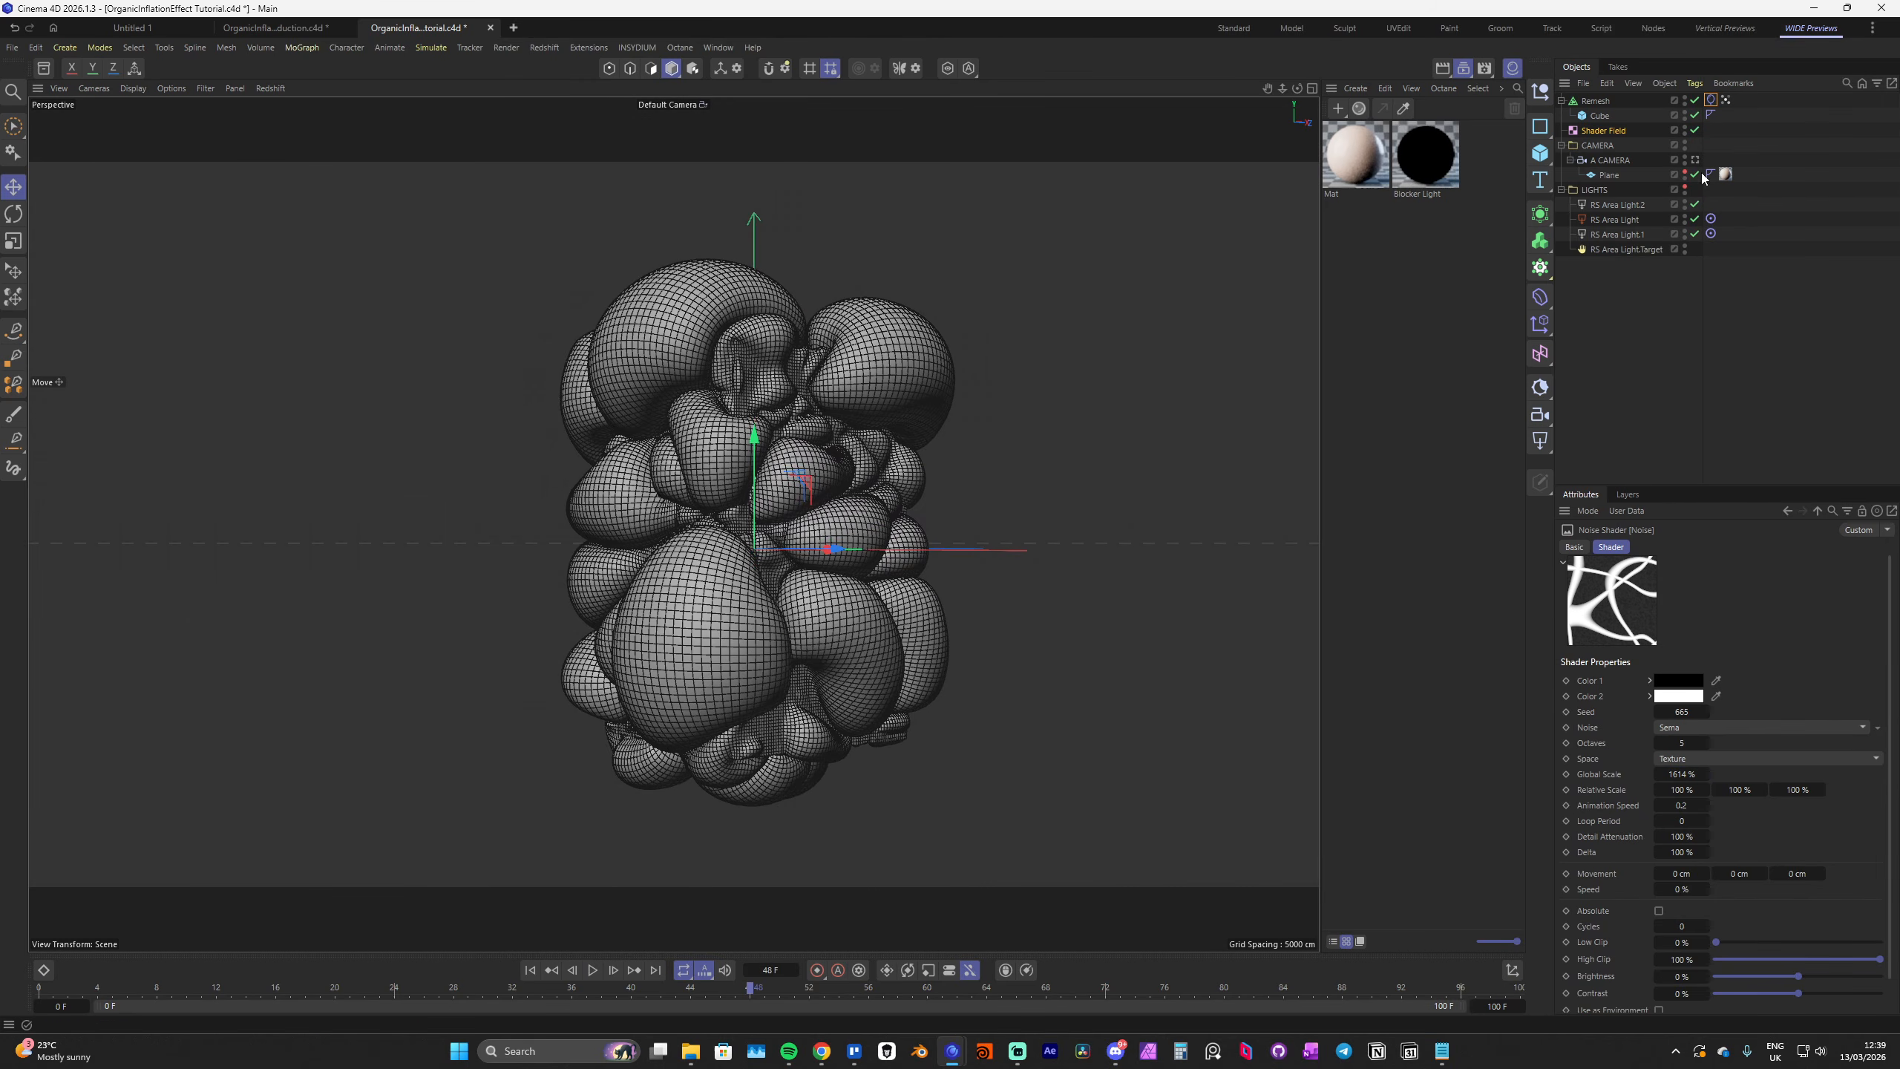
Switch the viewport to A CAMERA, replay the simulation through it and return to the first frame
{"action": "left_click", "coordinate": [1695, 159]}
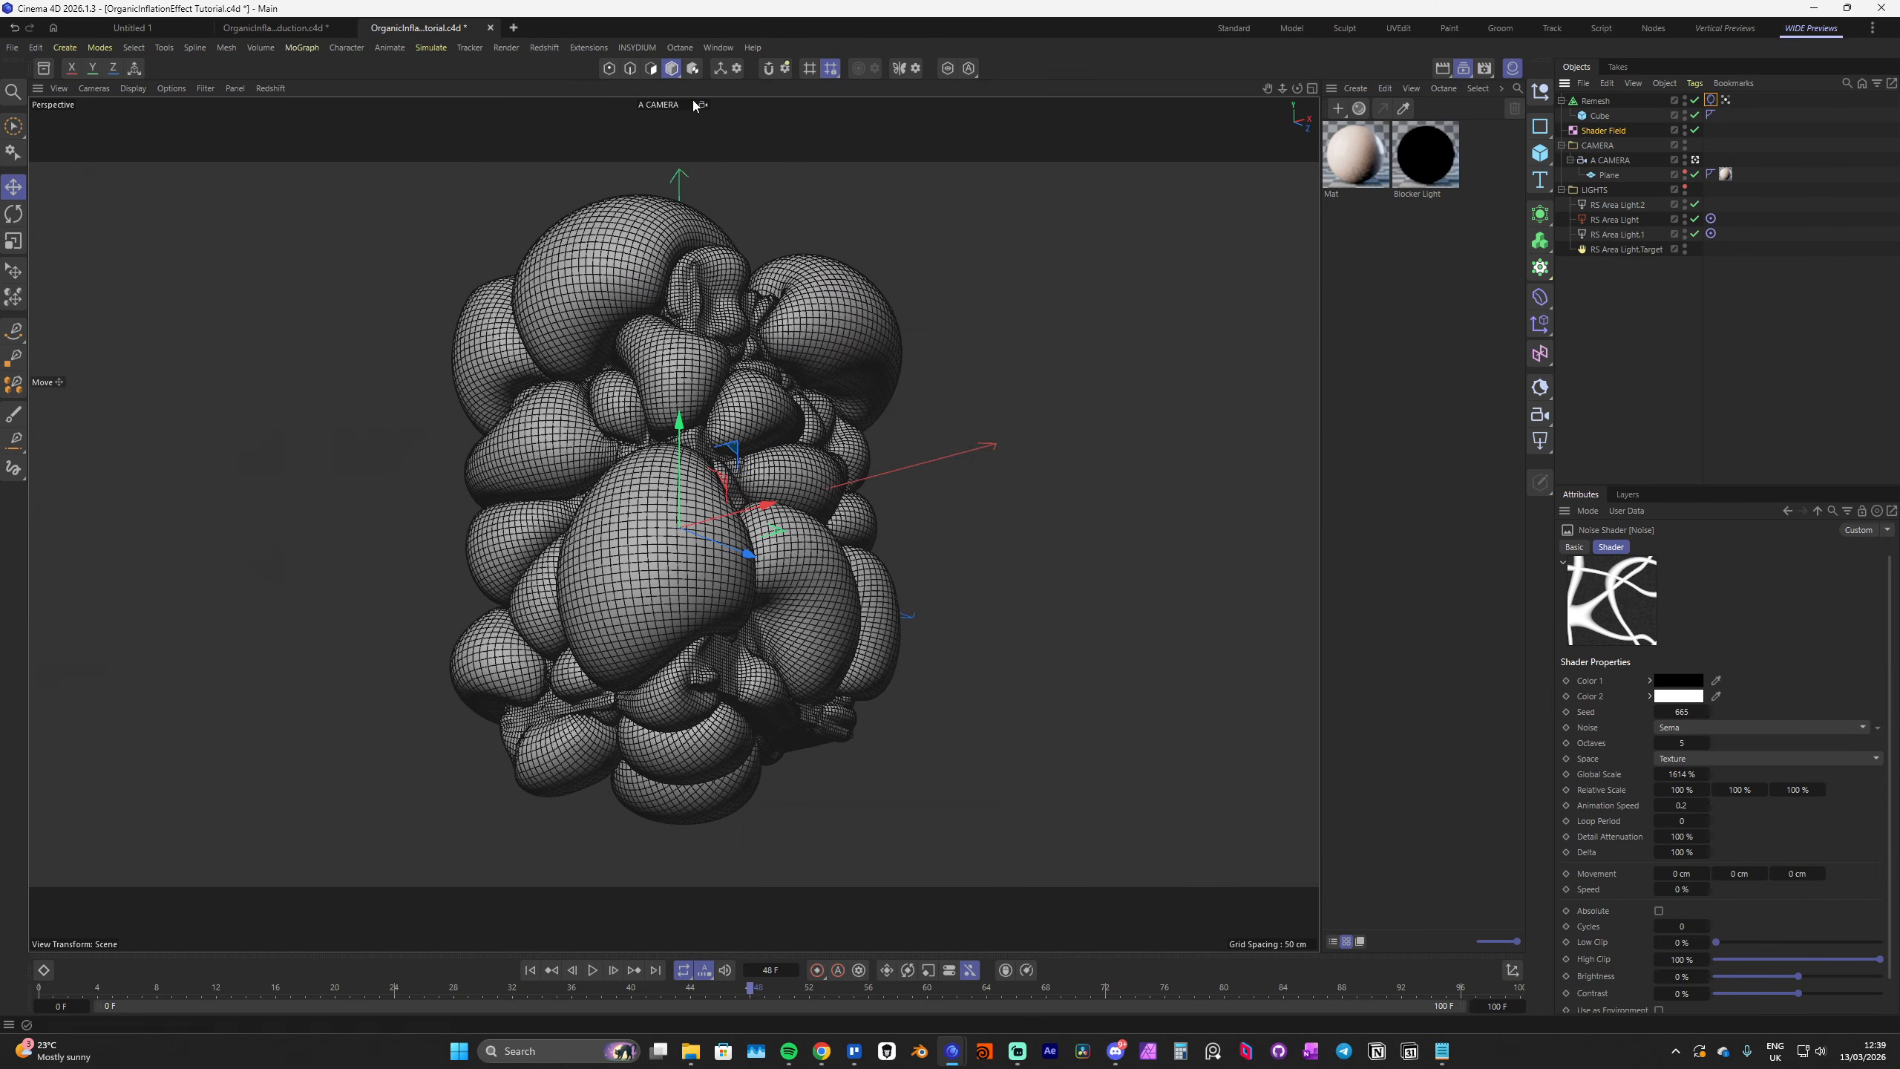
{"action": "key", "text": "shift+f"}
{"action": "key", "text": "F8"}
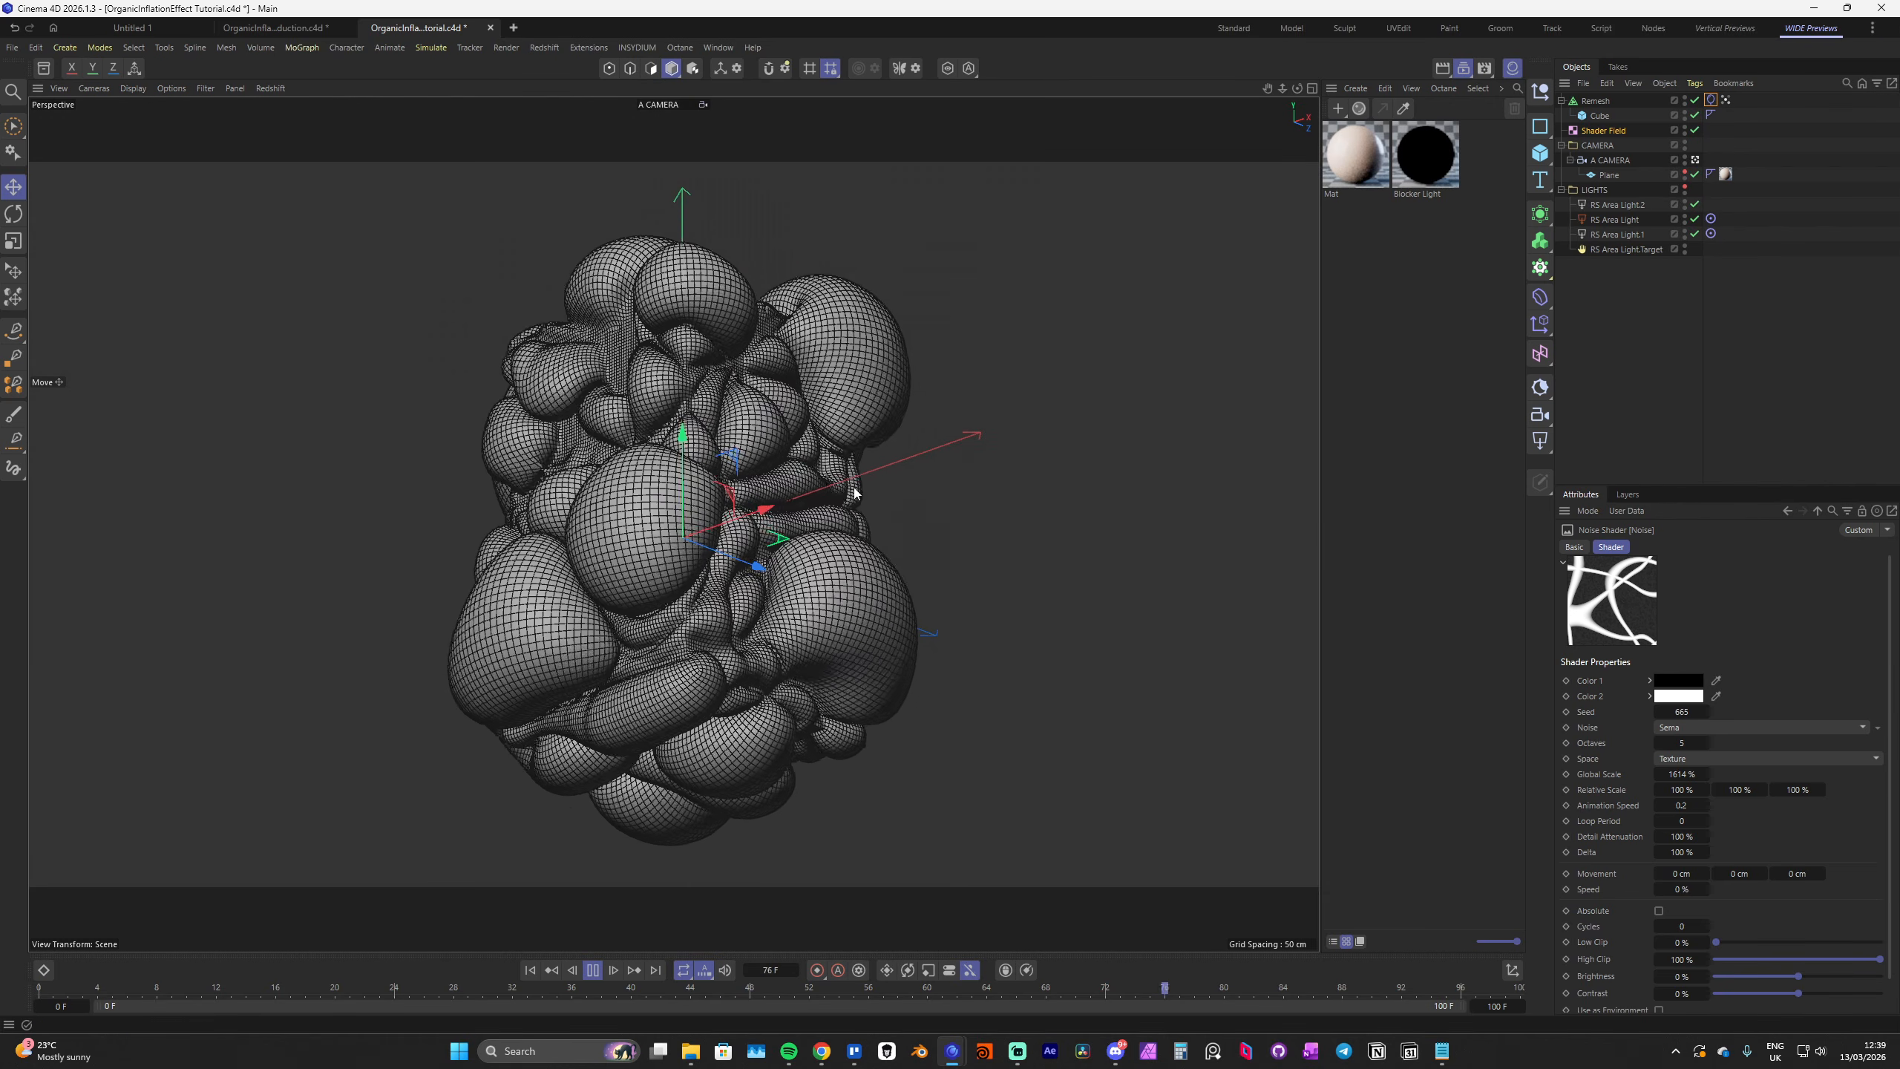
{"action": "key", "text": "F8"}
{"action": "key", "text": "shift+f"}
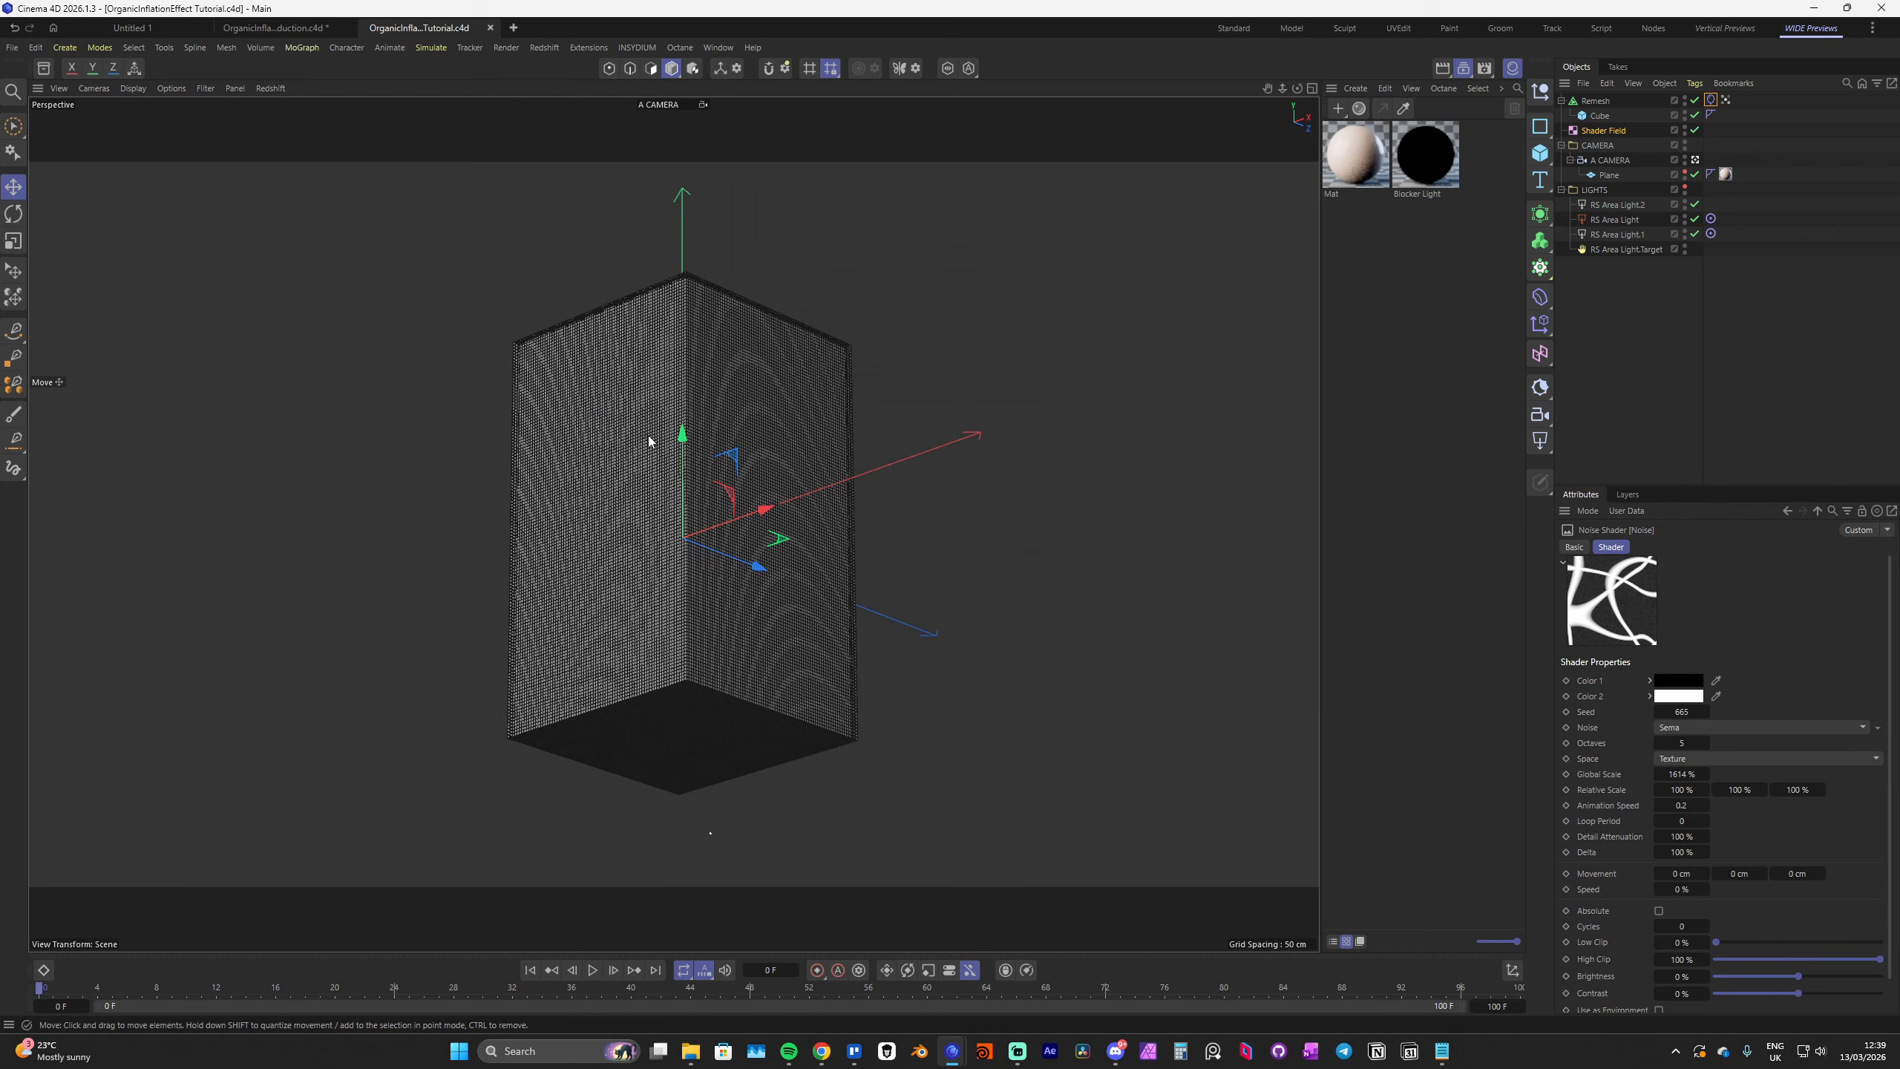
In the project's simulation settings, set Iterations to 0 and Damping to 90%
{"action": "key", "text": "ctrl+d"}
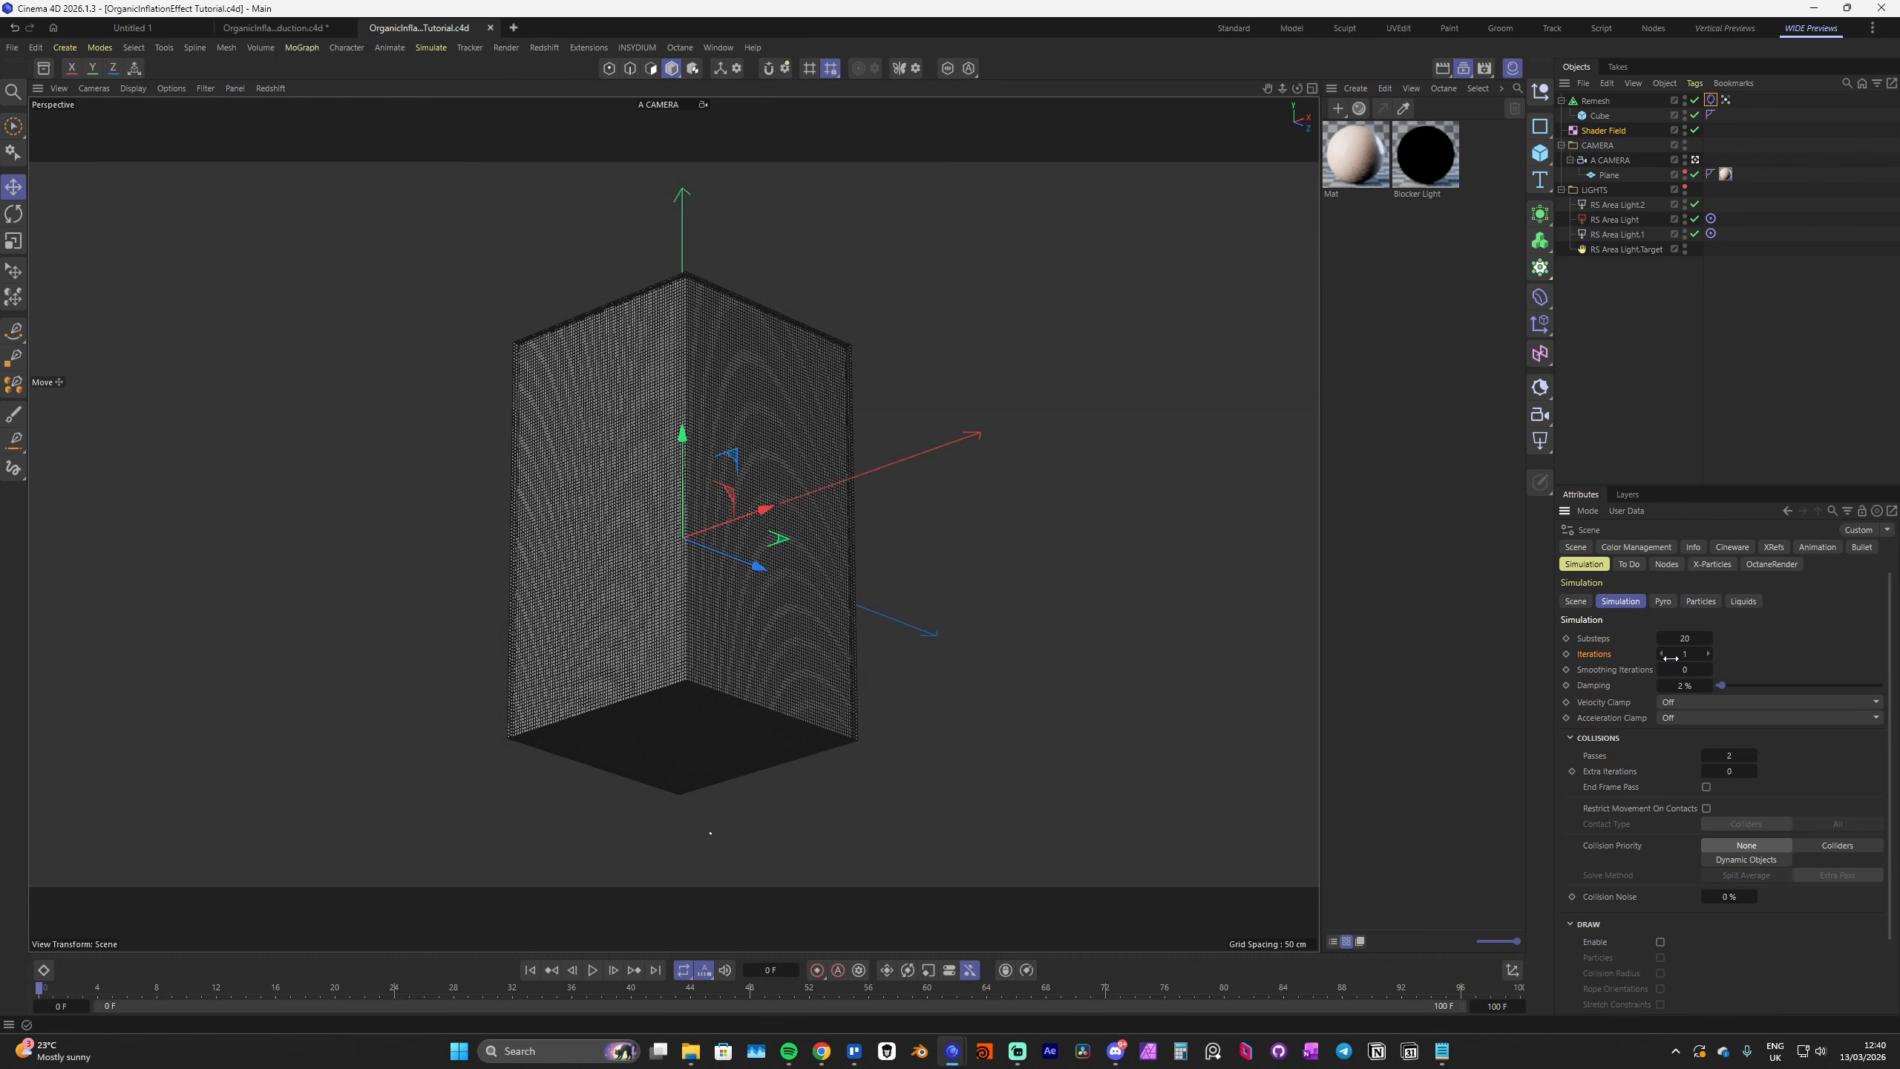
{"action": "left_click_drag", "start_coordinate": [1676, 654], "coordinate": [1665, 654]}
{"action": "left_click_drag", "start_coordinate": [1868, 693], "coordinate": [1864, 687]}
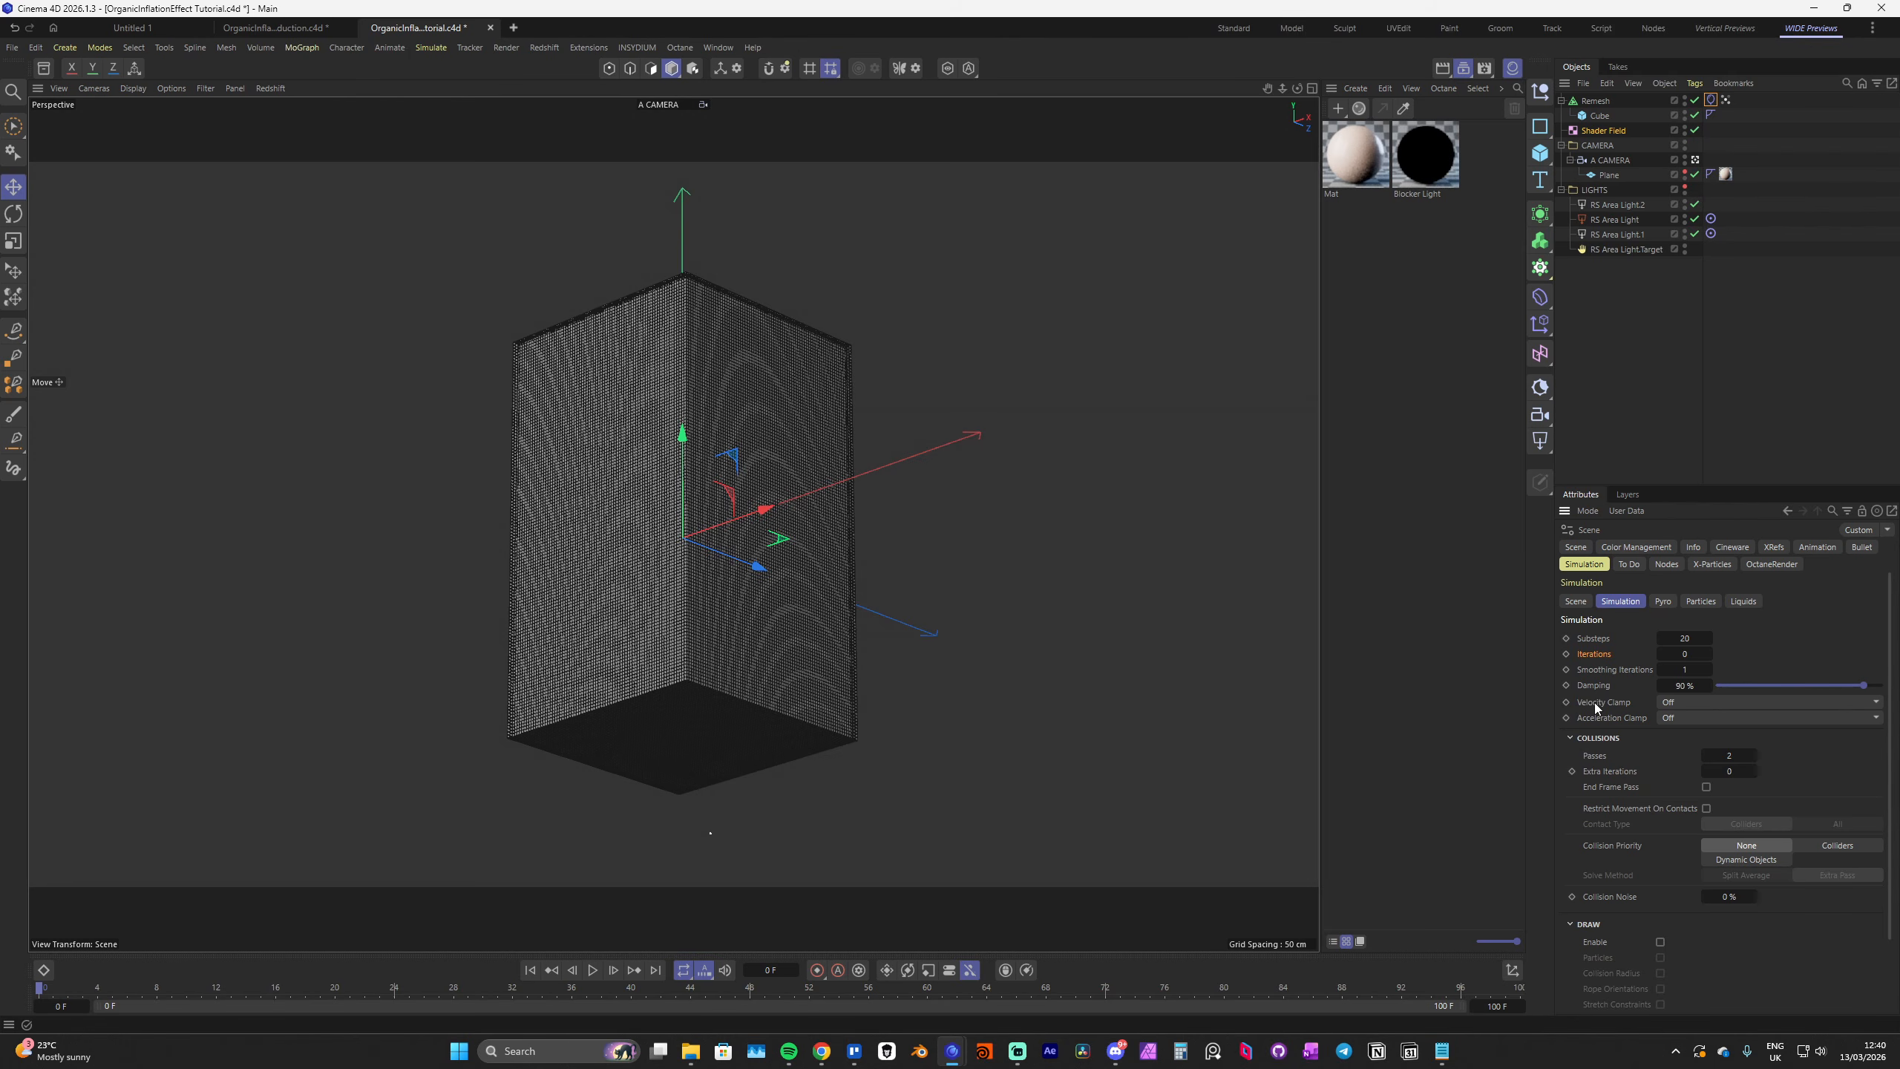
Open the help entry for Iterations, read how a value of 0 affects the constraints, and close it
{"action": "right_click", "coordinate": [1601, 657]}
{"action": "left_click", "coordinate": [1649, 950]}
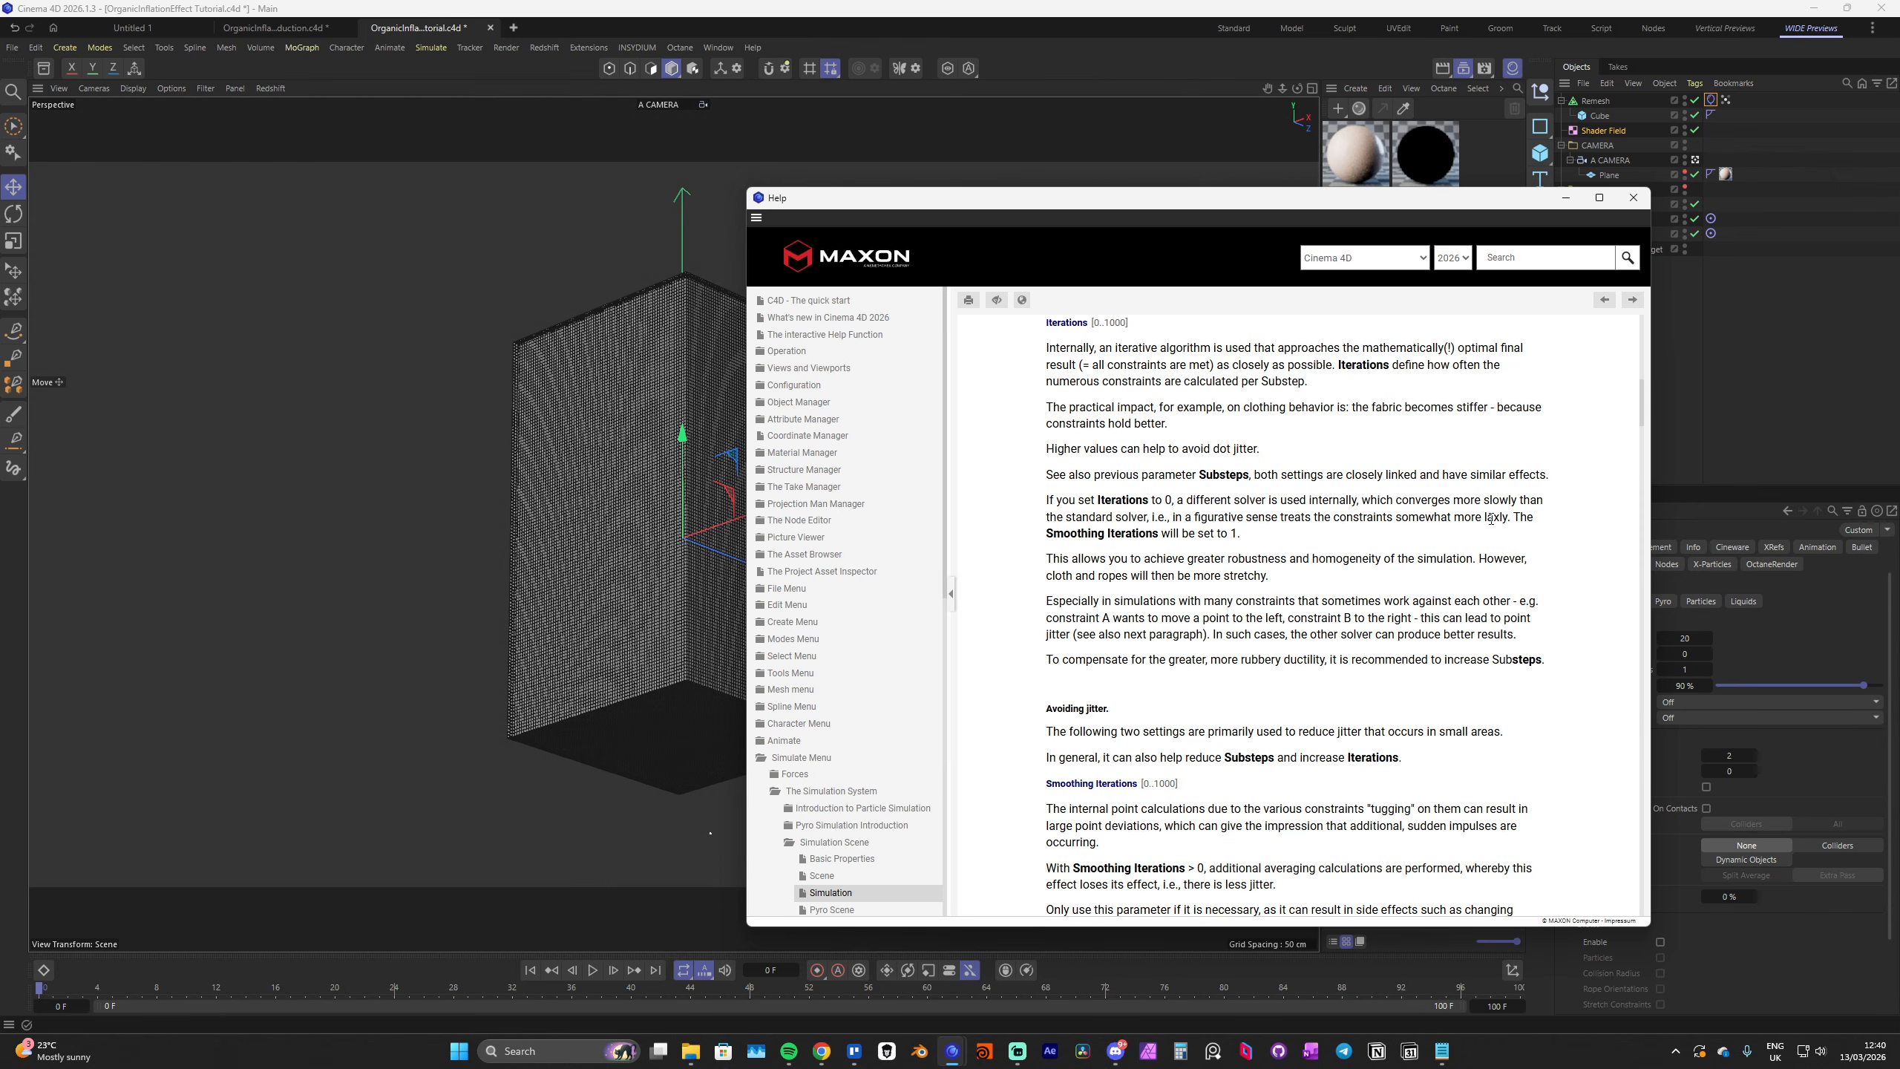
{"action": "left_click_drag", "start_coordinate": [1338, 518], "coordinate": [1511, 517]}
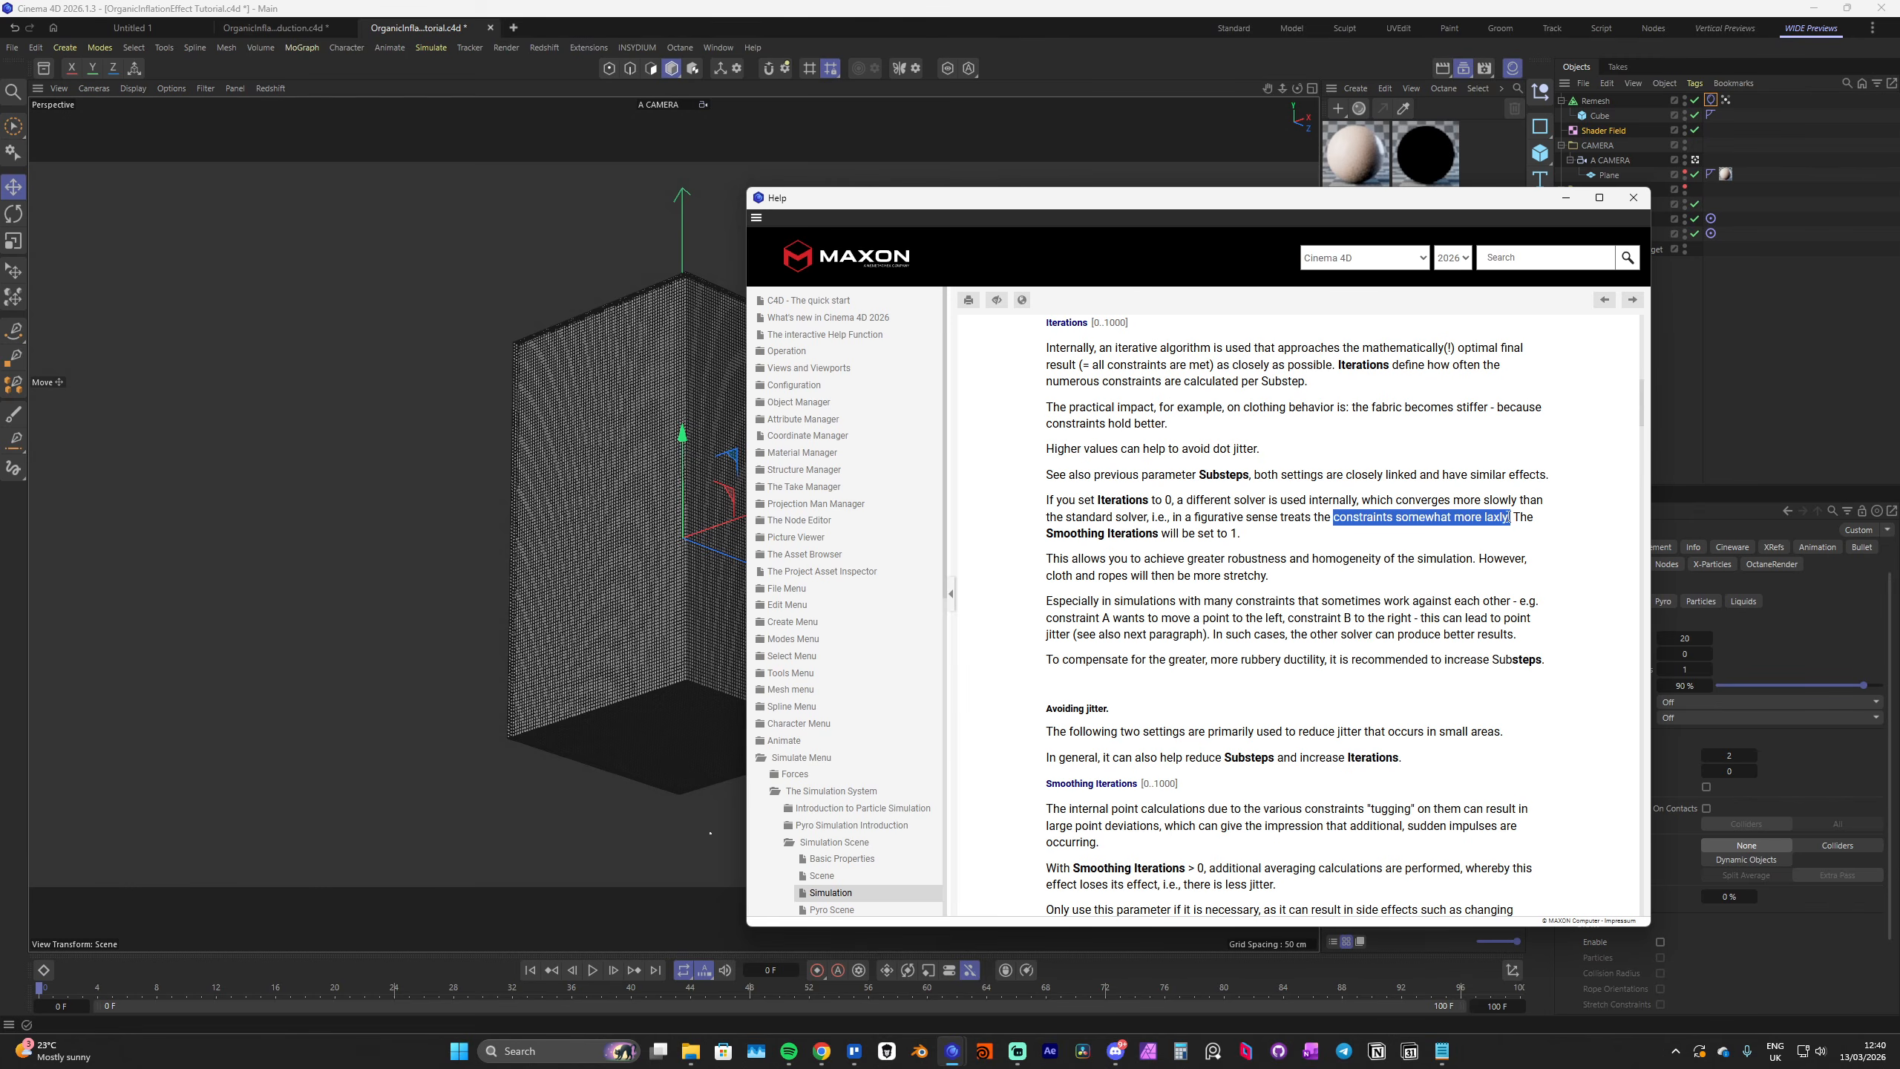
{"action": "left_click", "coordinate": [1633, 197]}
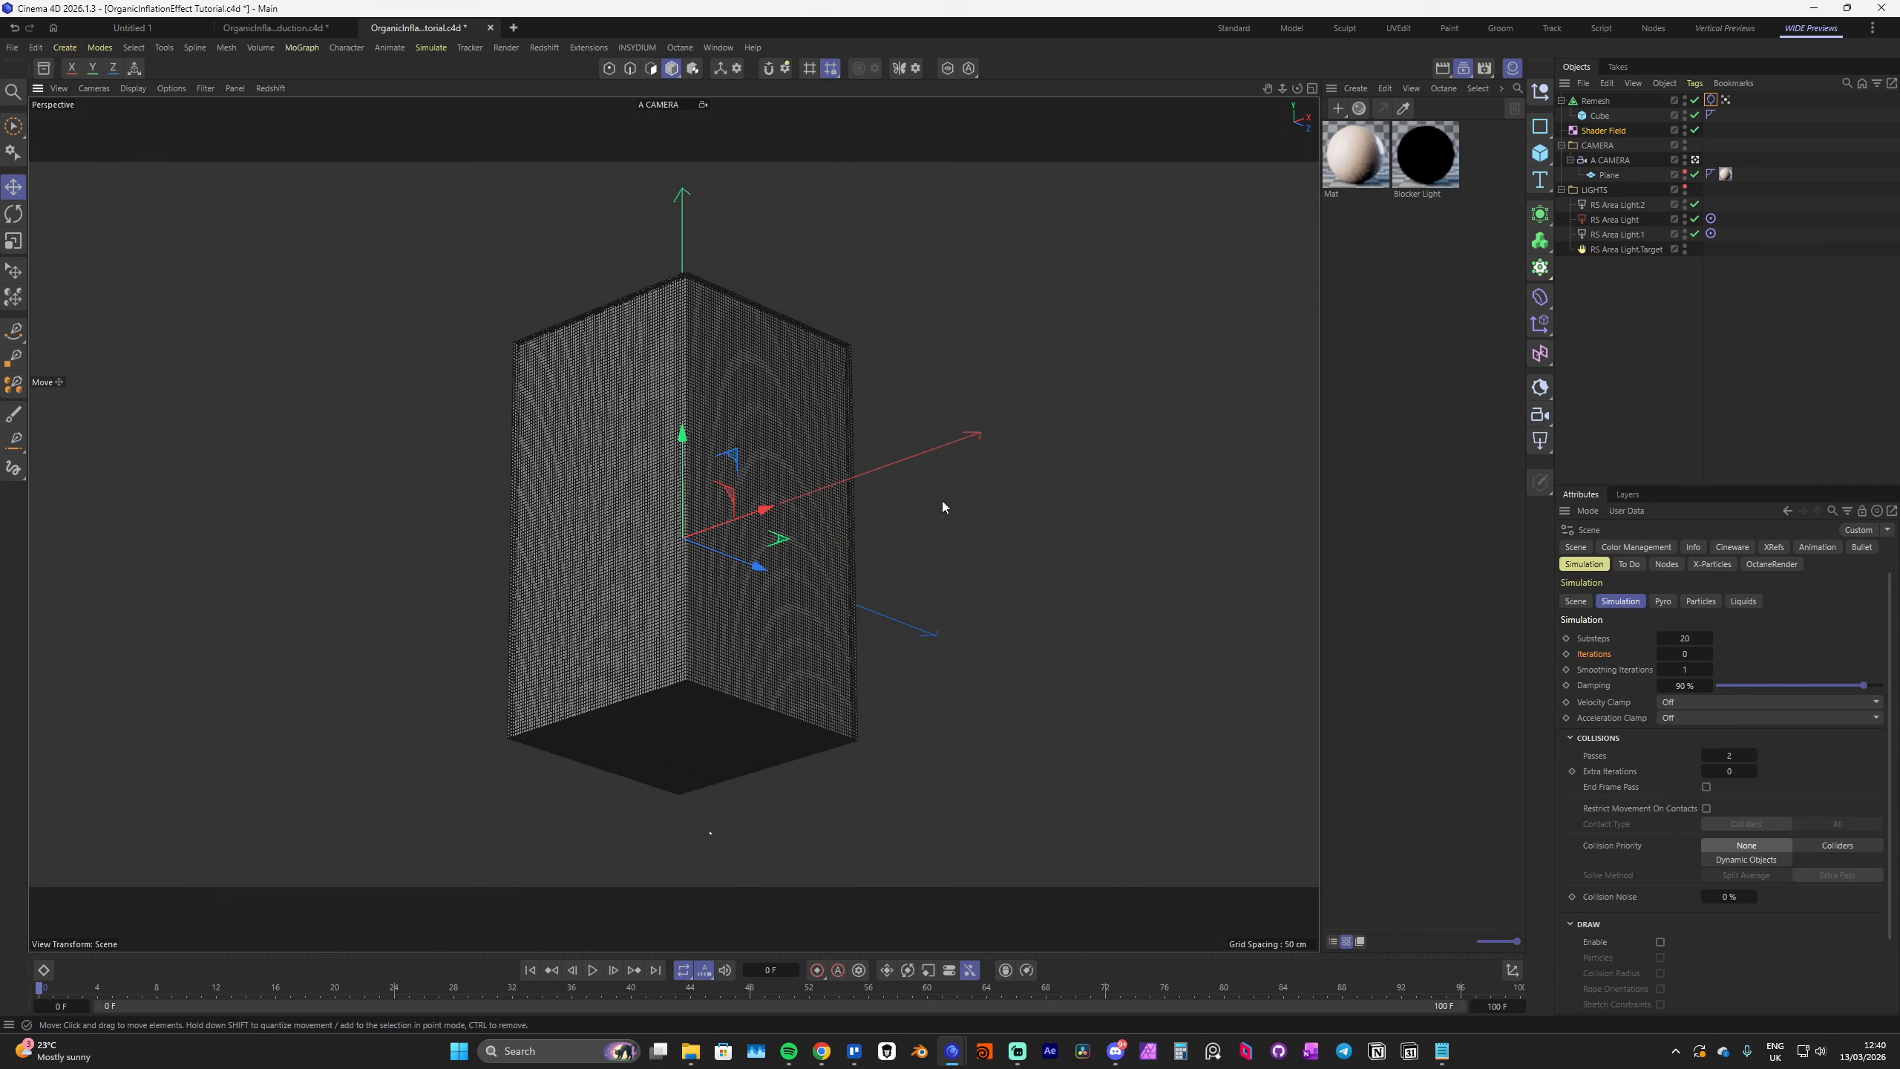
Preview the simulation with the new solver settings and lower the project's simulation Damping to 5%
{"action": "key", "text": "F8"}
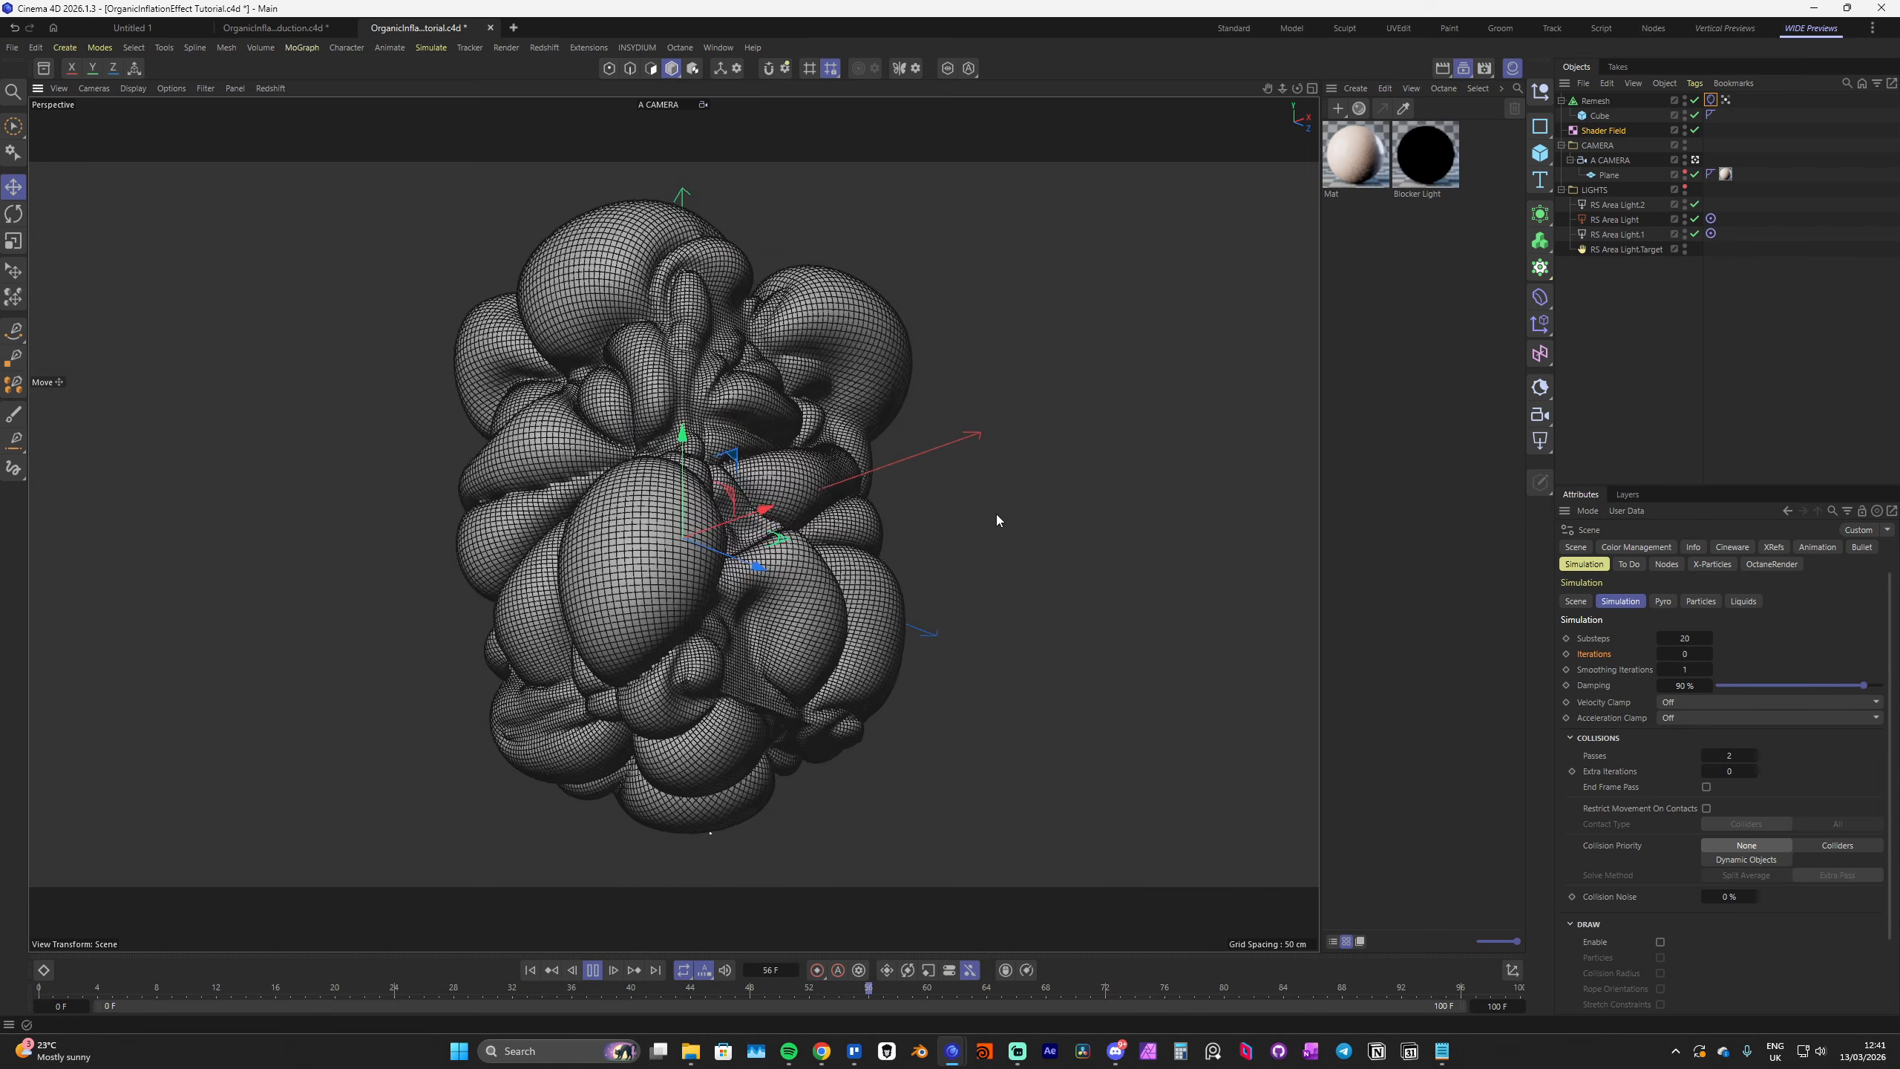
{"action": "left_click_drag", "start_coordinate": [1785, 685], "coordinate": [1740, 685]}
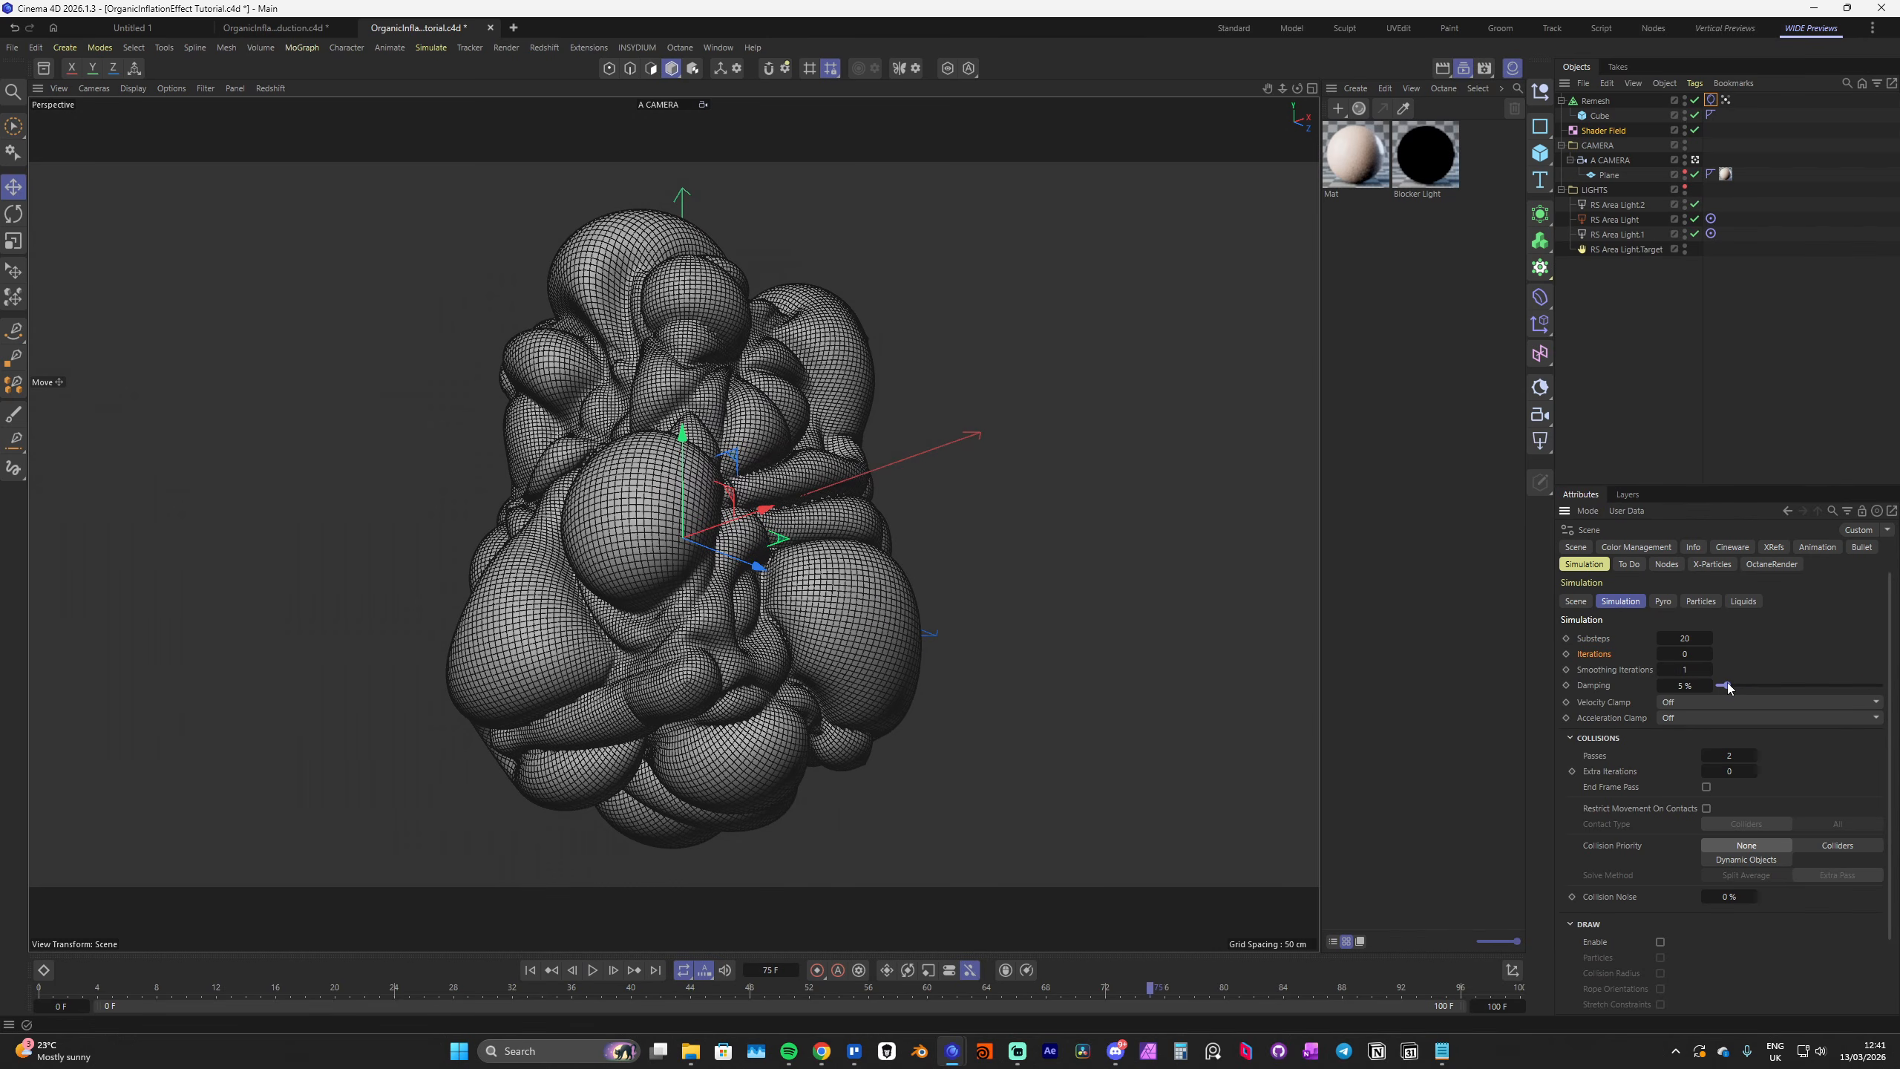
Set the project's simulation Damping to 2% and replay the simulation from the first frame
{"action": "left_click", "coordinate": [1664, 687]}
{"action": "key", "text": "shift+f"}
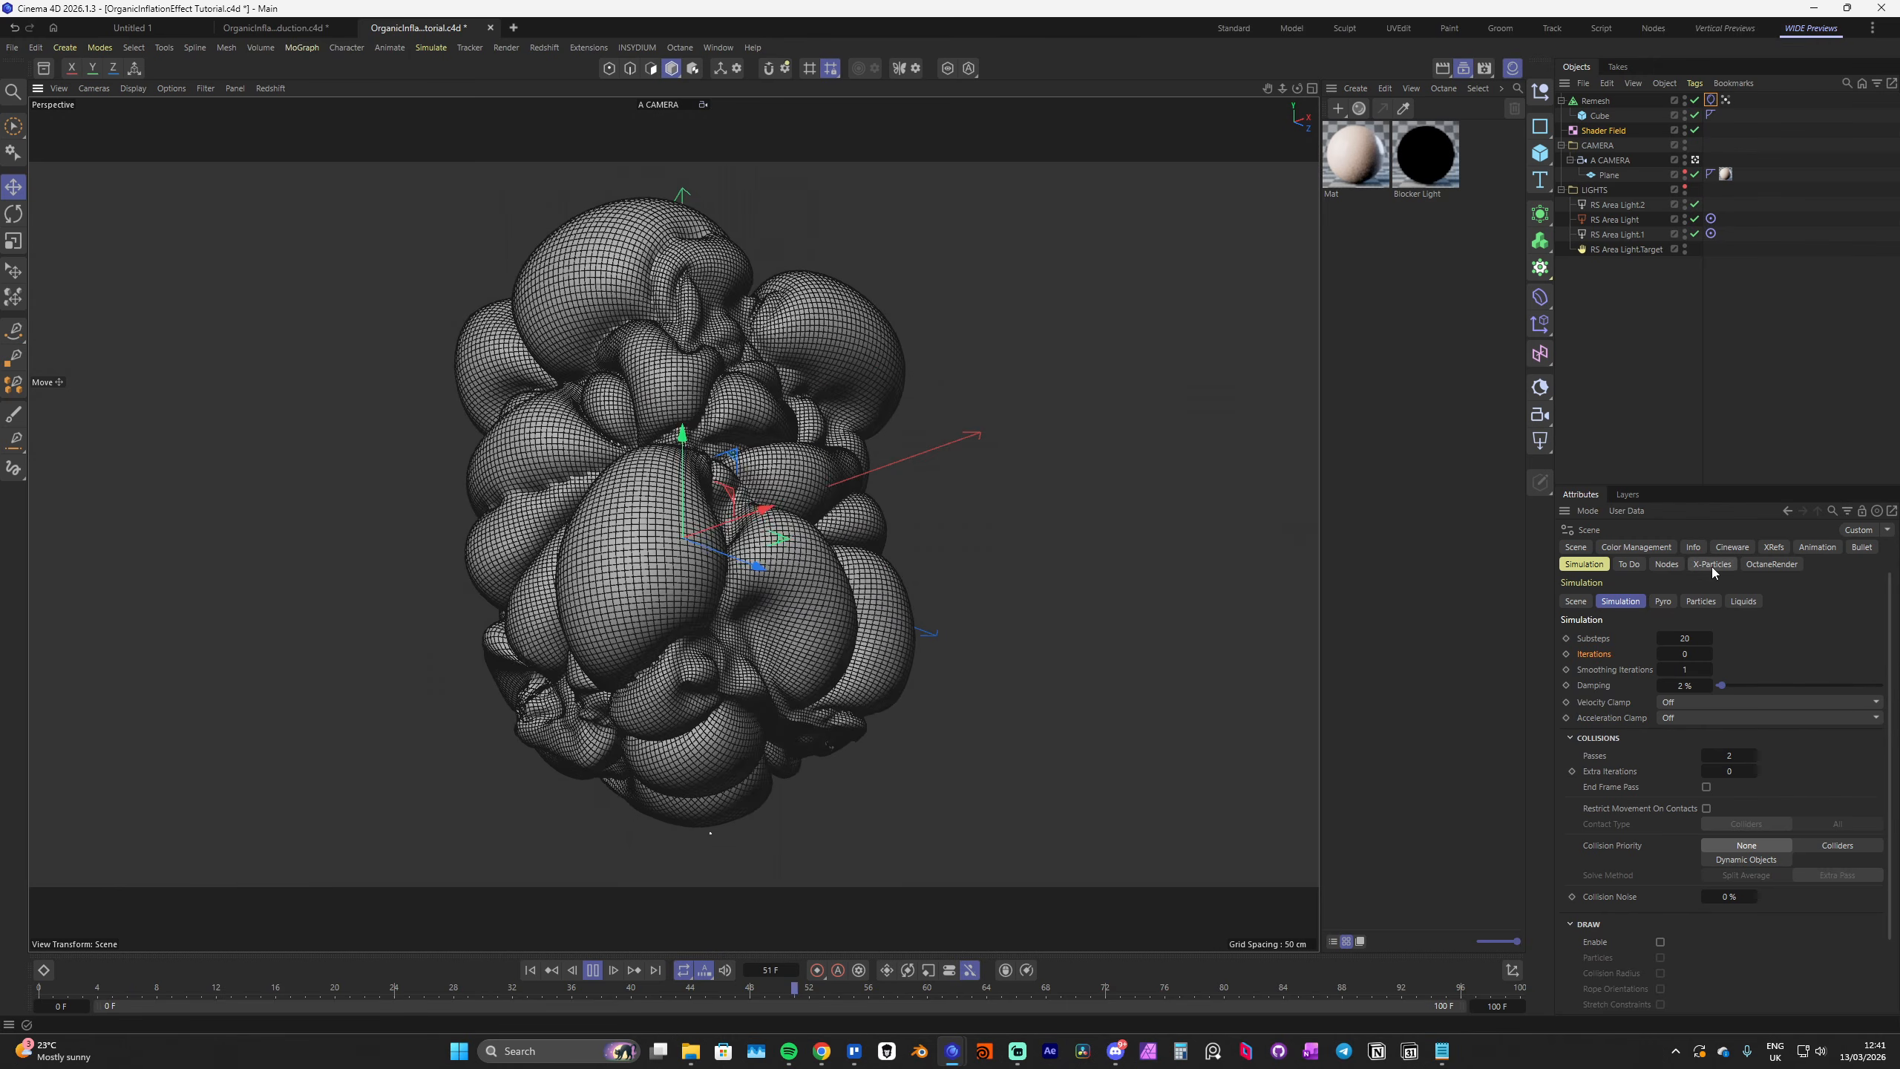
Set the Animation Speed of the Shader Field's noise to 0.1
{"action": "left_click", "coordinate": [1608, 129]}
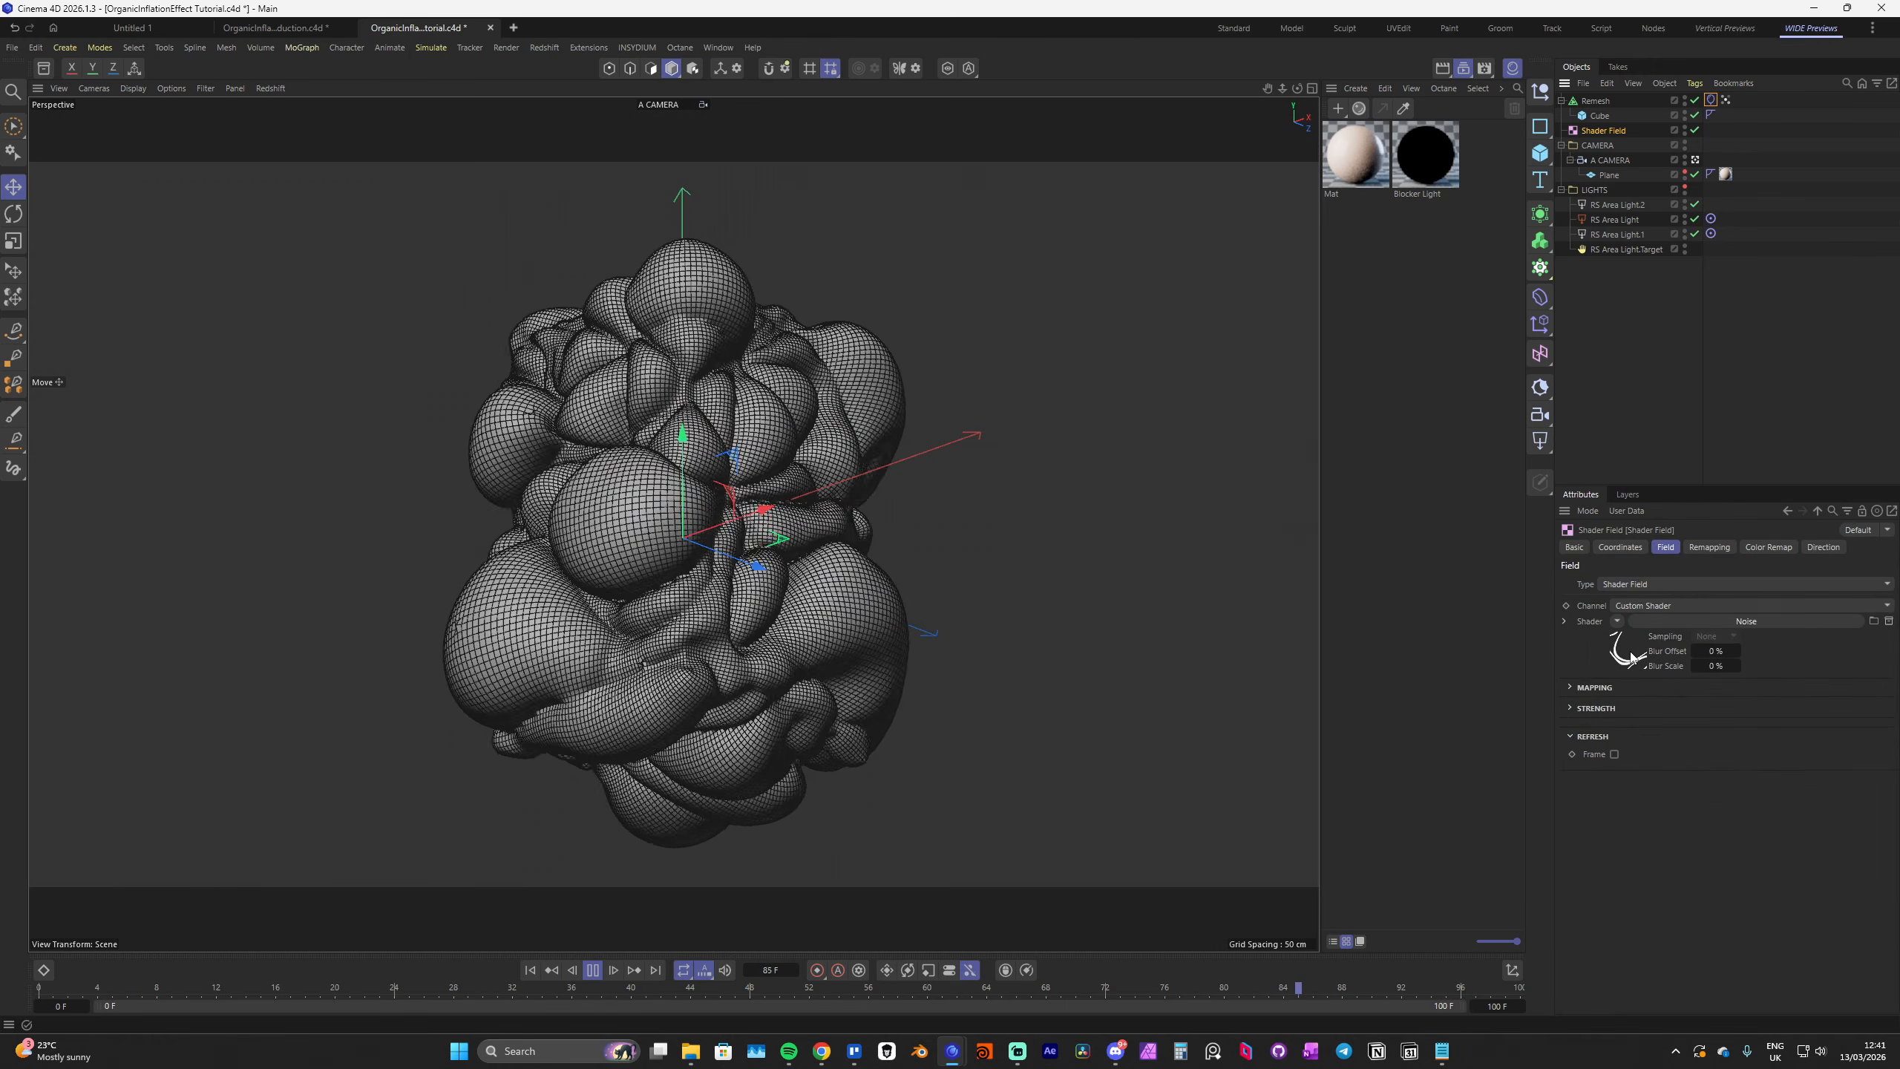
{"action": "left_click", "coordinate": [1634, 606]}
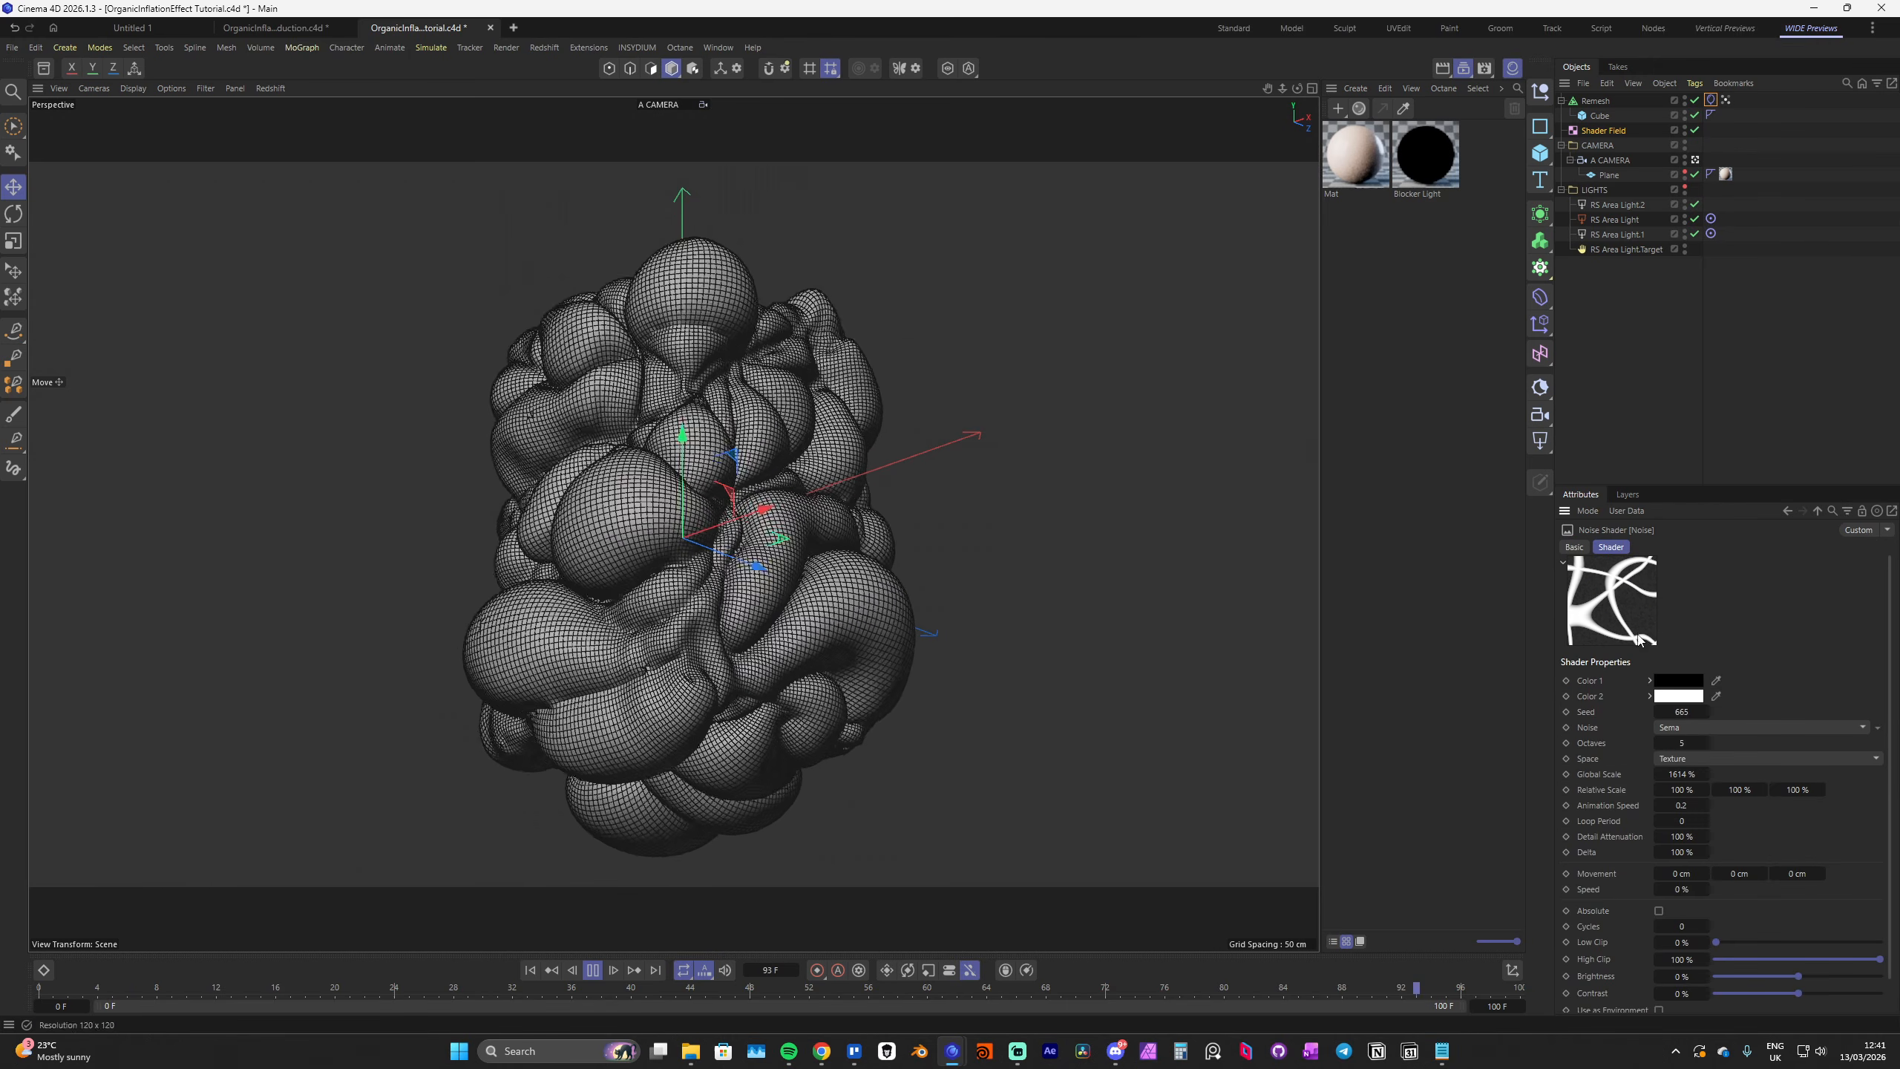
{"action": "left_click", "coordinate": [1659, 805]}
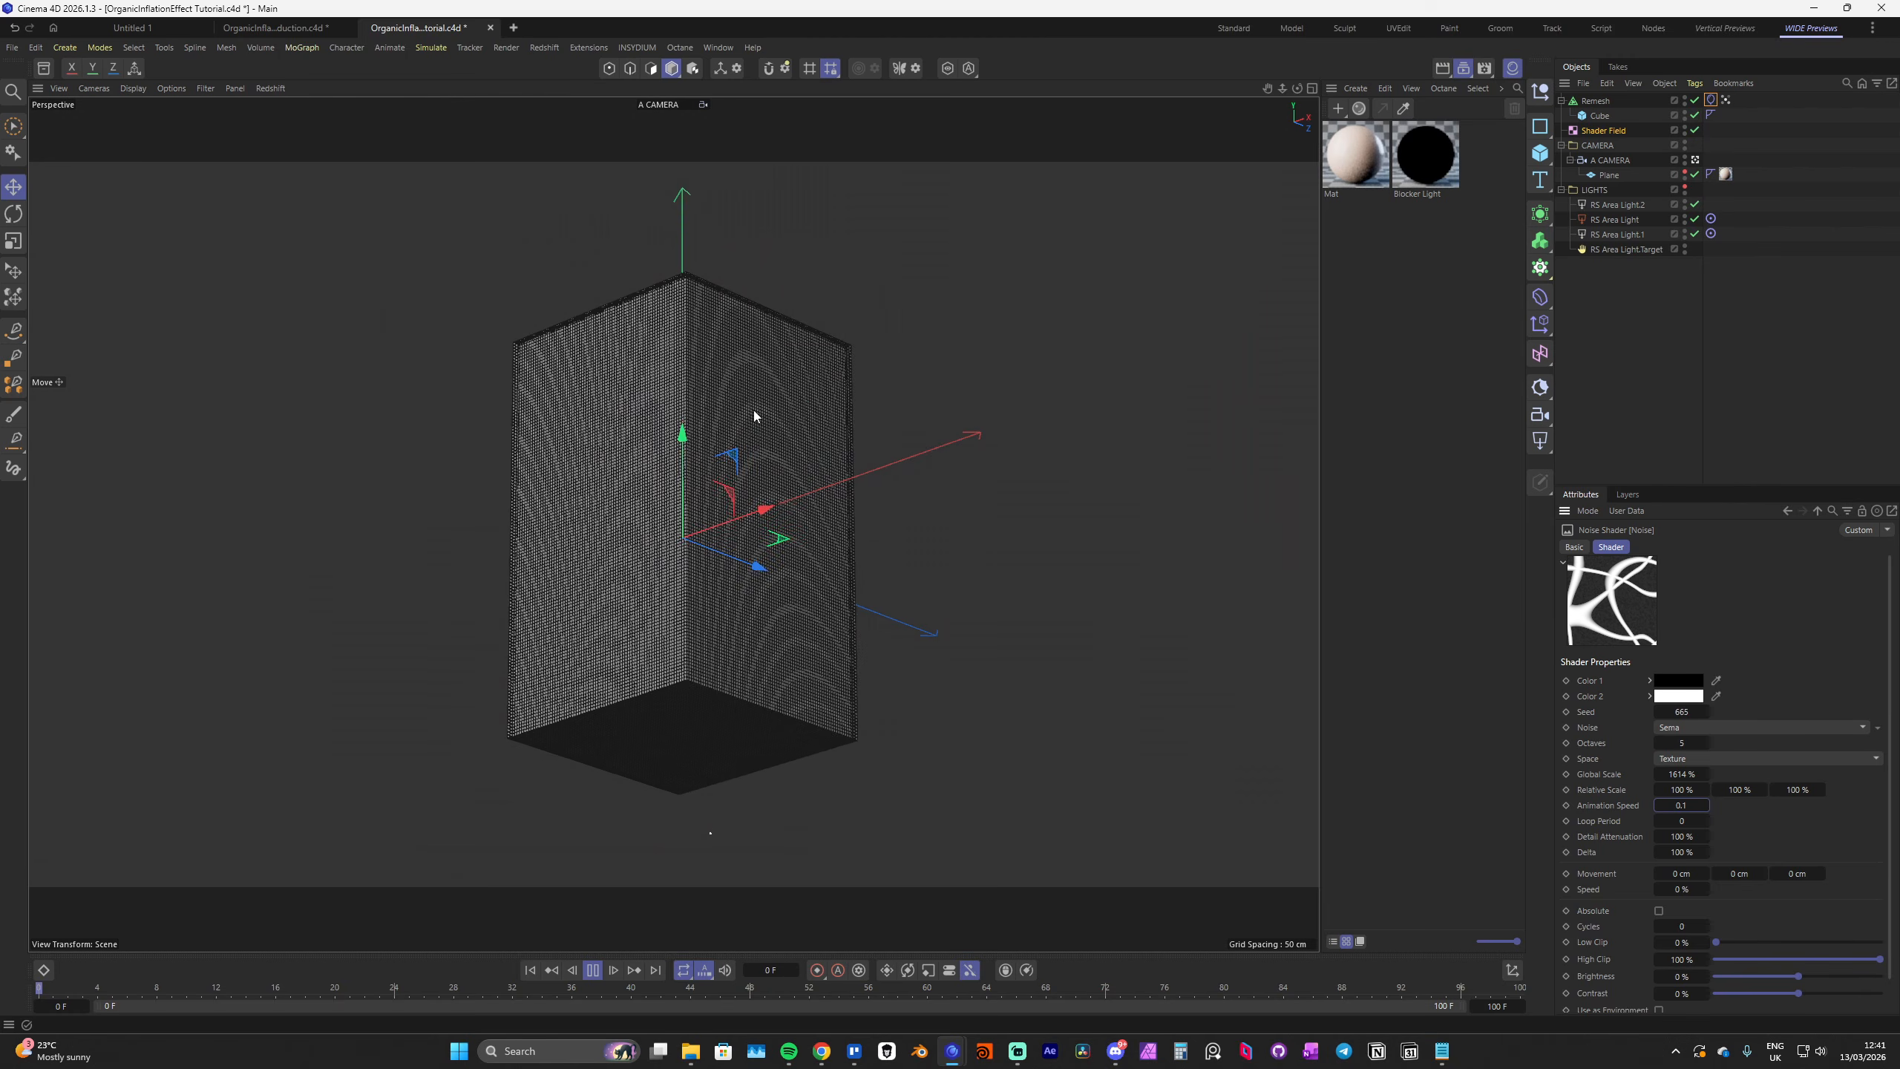
In the Remesh object's Cloth tag, set the Mix Animation pin Influence to 70% and return to the first frame
{"action": "left_click", "coordinate": [1711, 99]}
{"action": "left_click_drag", "start_coordinate": [1788, 618], "coordinate": [1820, 621]}
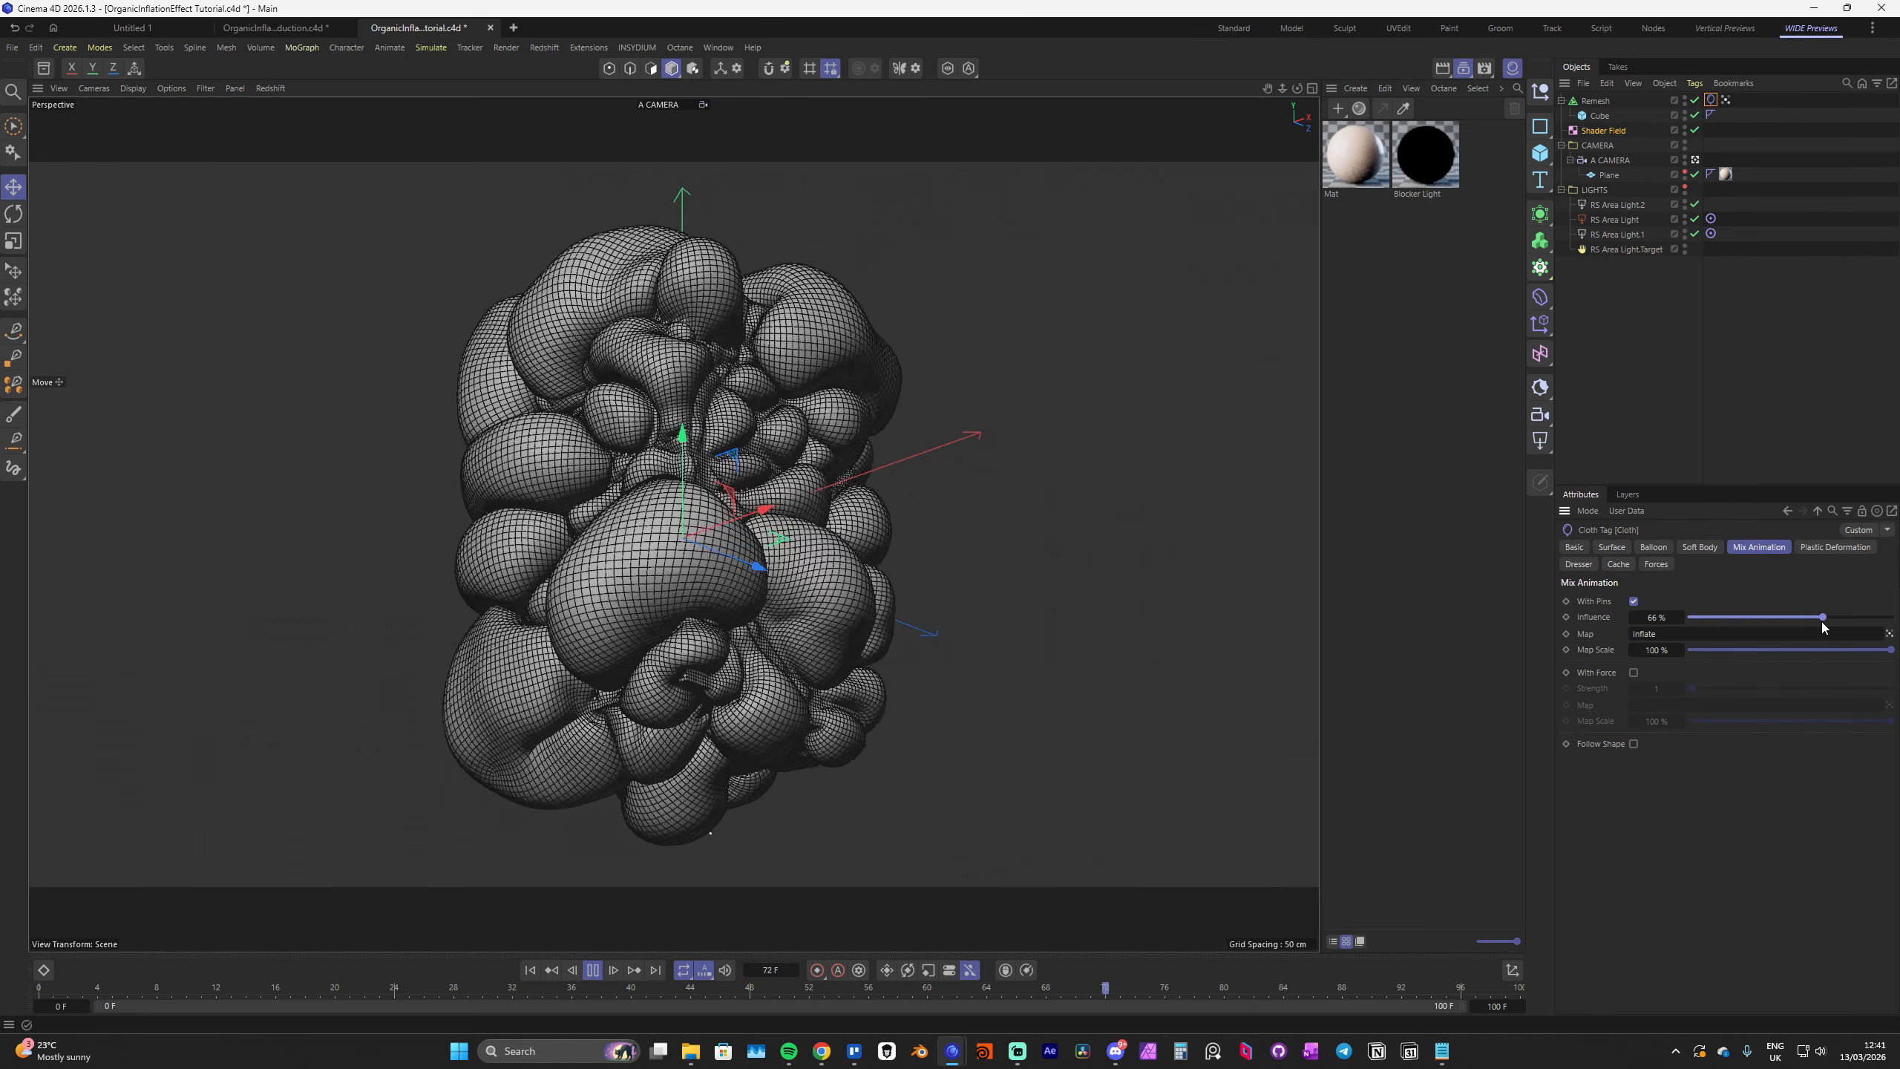
{"action": "left_click_drag", "start_coordinate": [1646, 617], "coordinate": [1678, 617]}
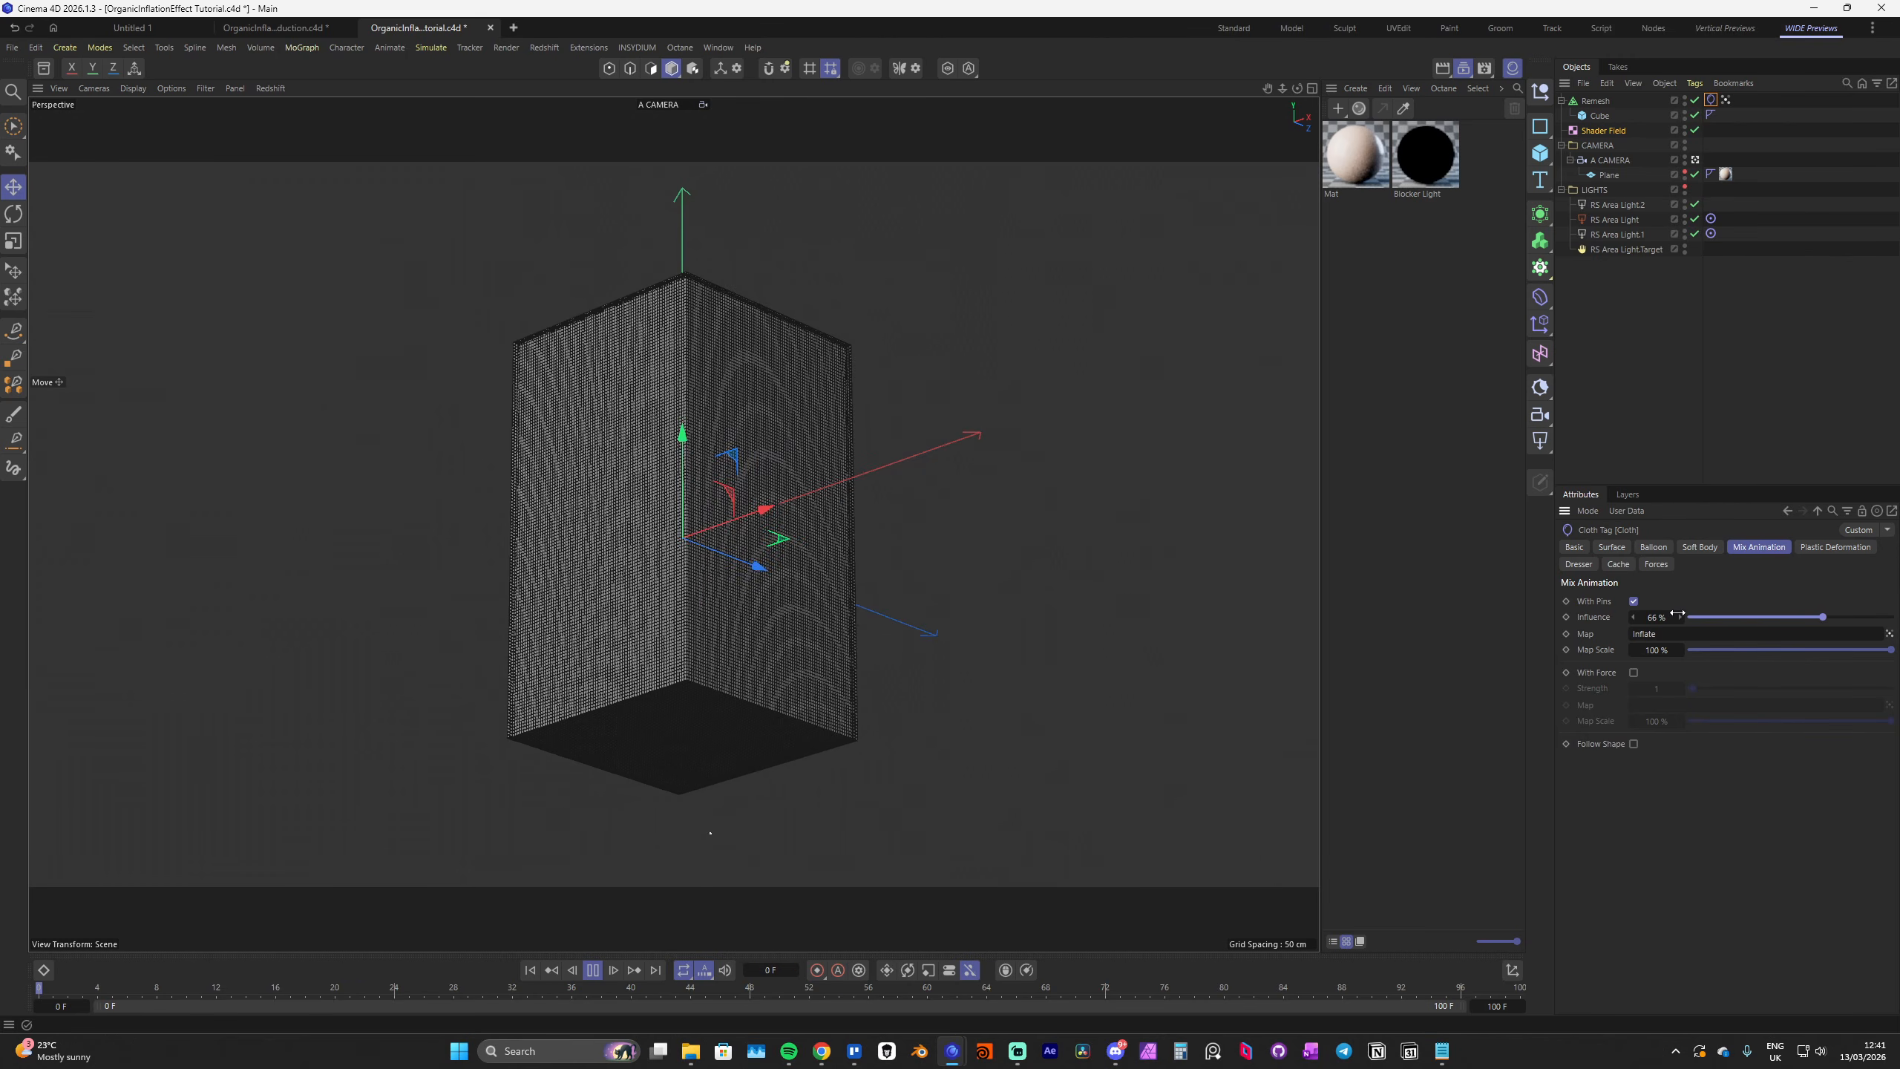
{"action": "type", "text": "70"}
{"action": "key", "text": "Return"}
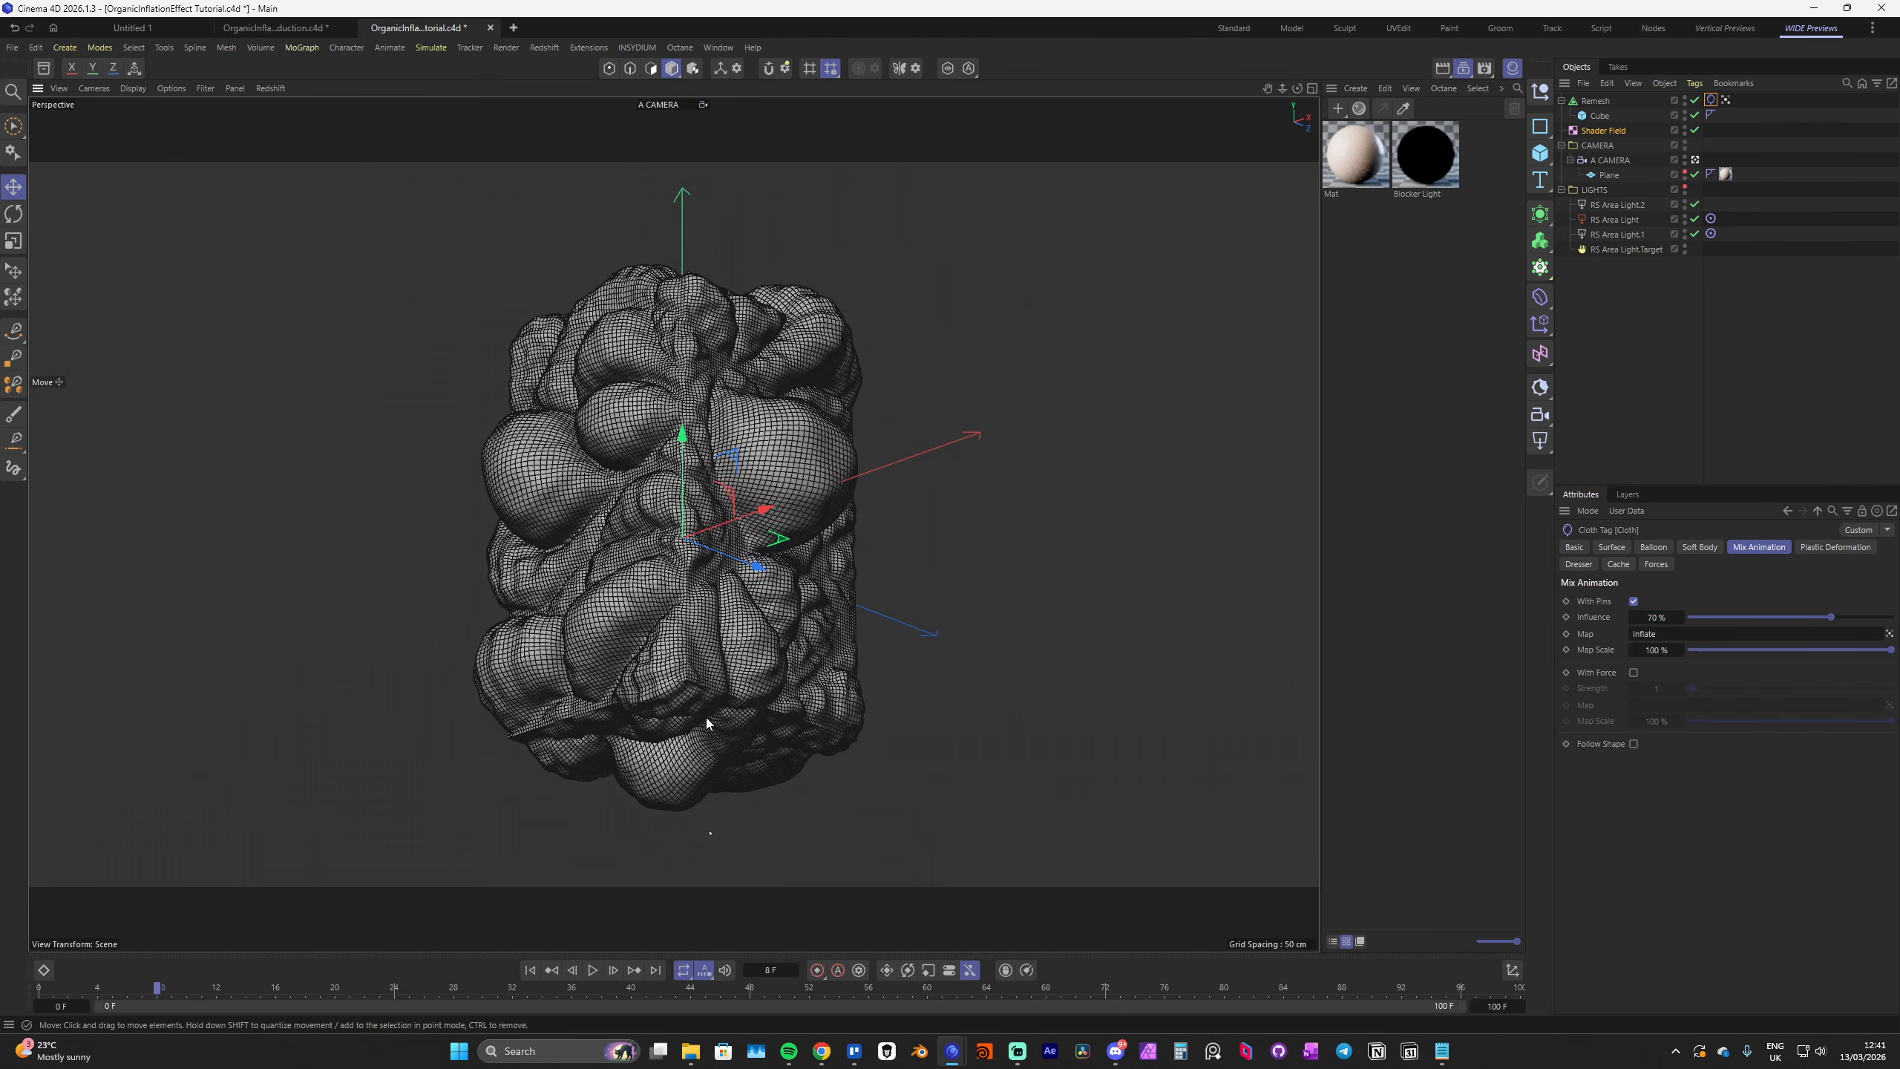
{"action": "key", "text": "shift+f"}
Add a fillet to the cube with a 10 cm radius and 4 subdivisions, and preview the simulation on it
{"action": "left_click", "coordinate": [1598, 116]}
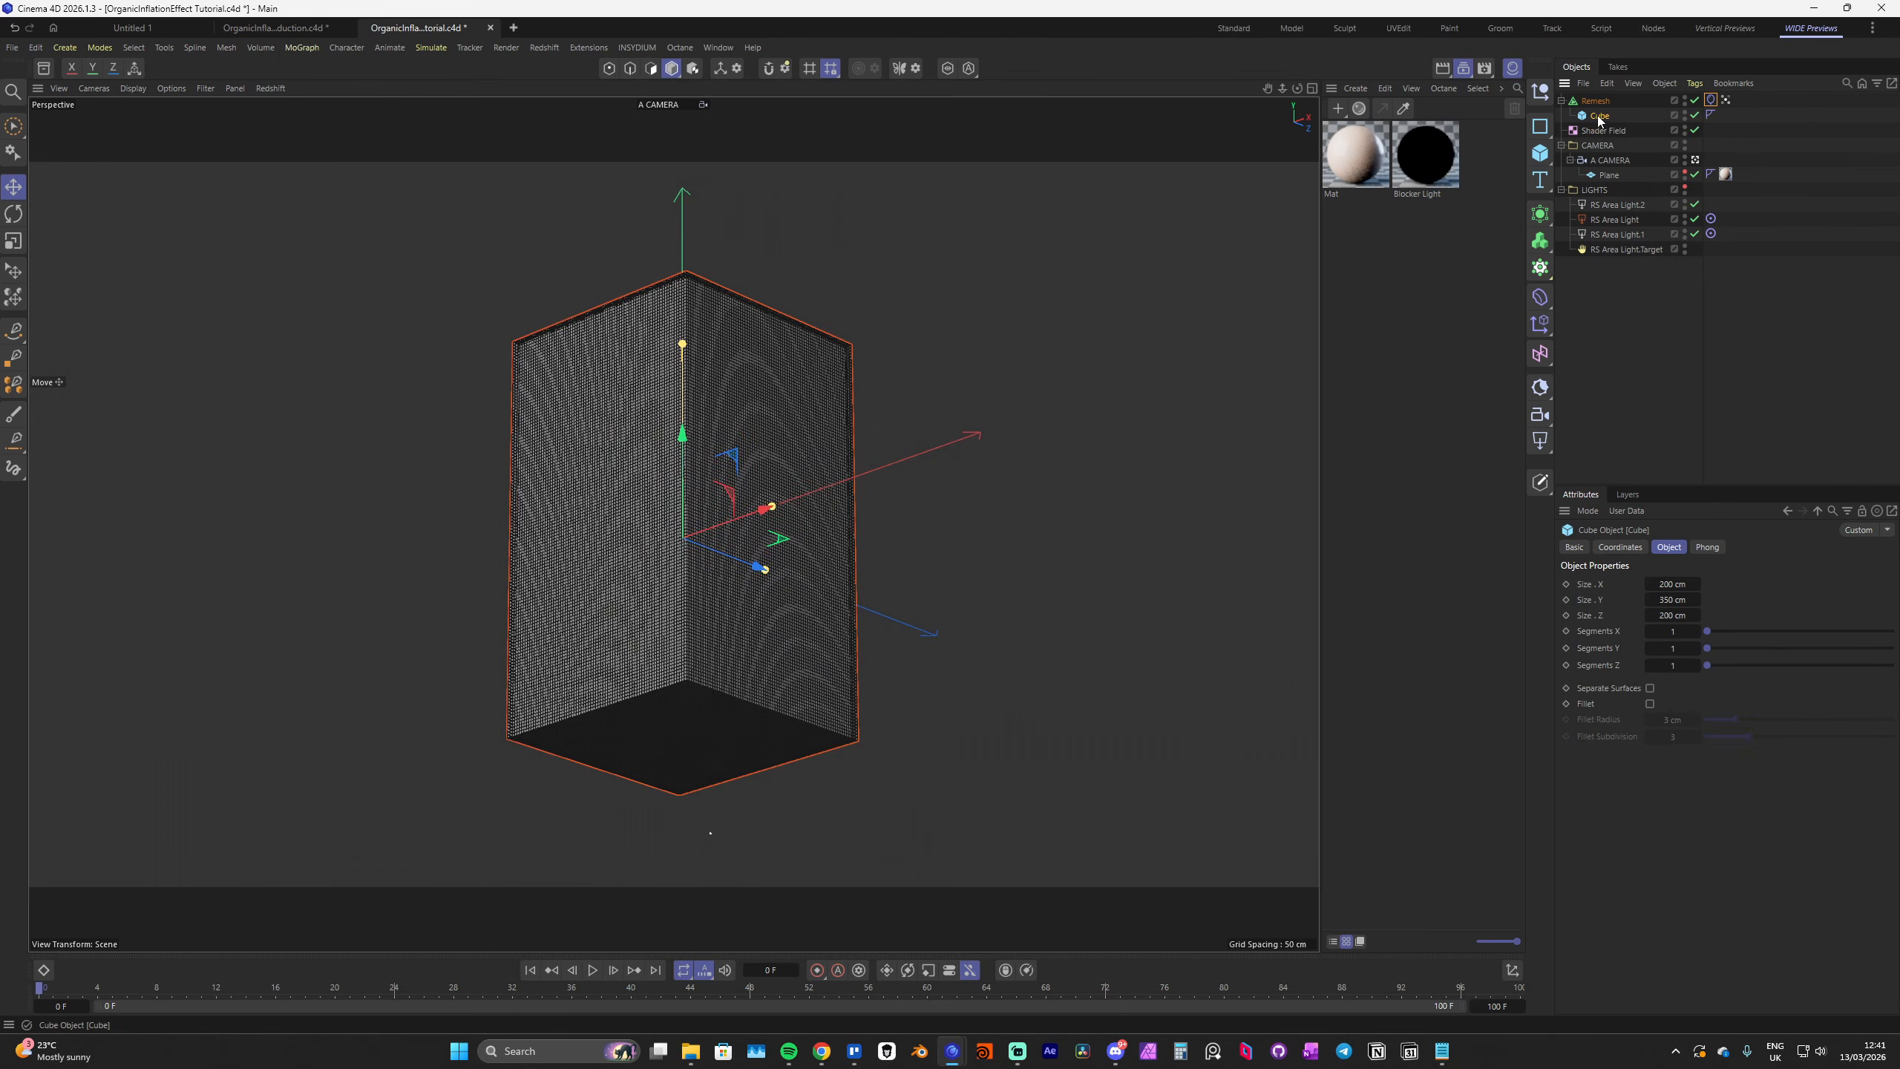
{"action": "left_click", "coordinate": [1650, 704]}
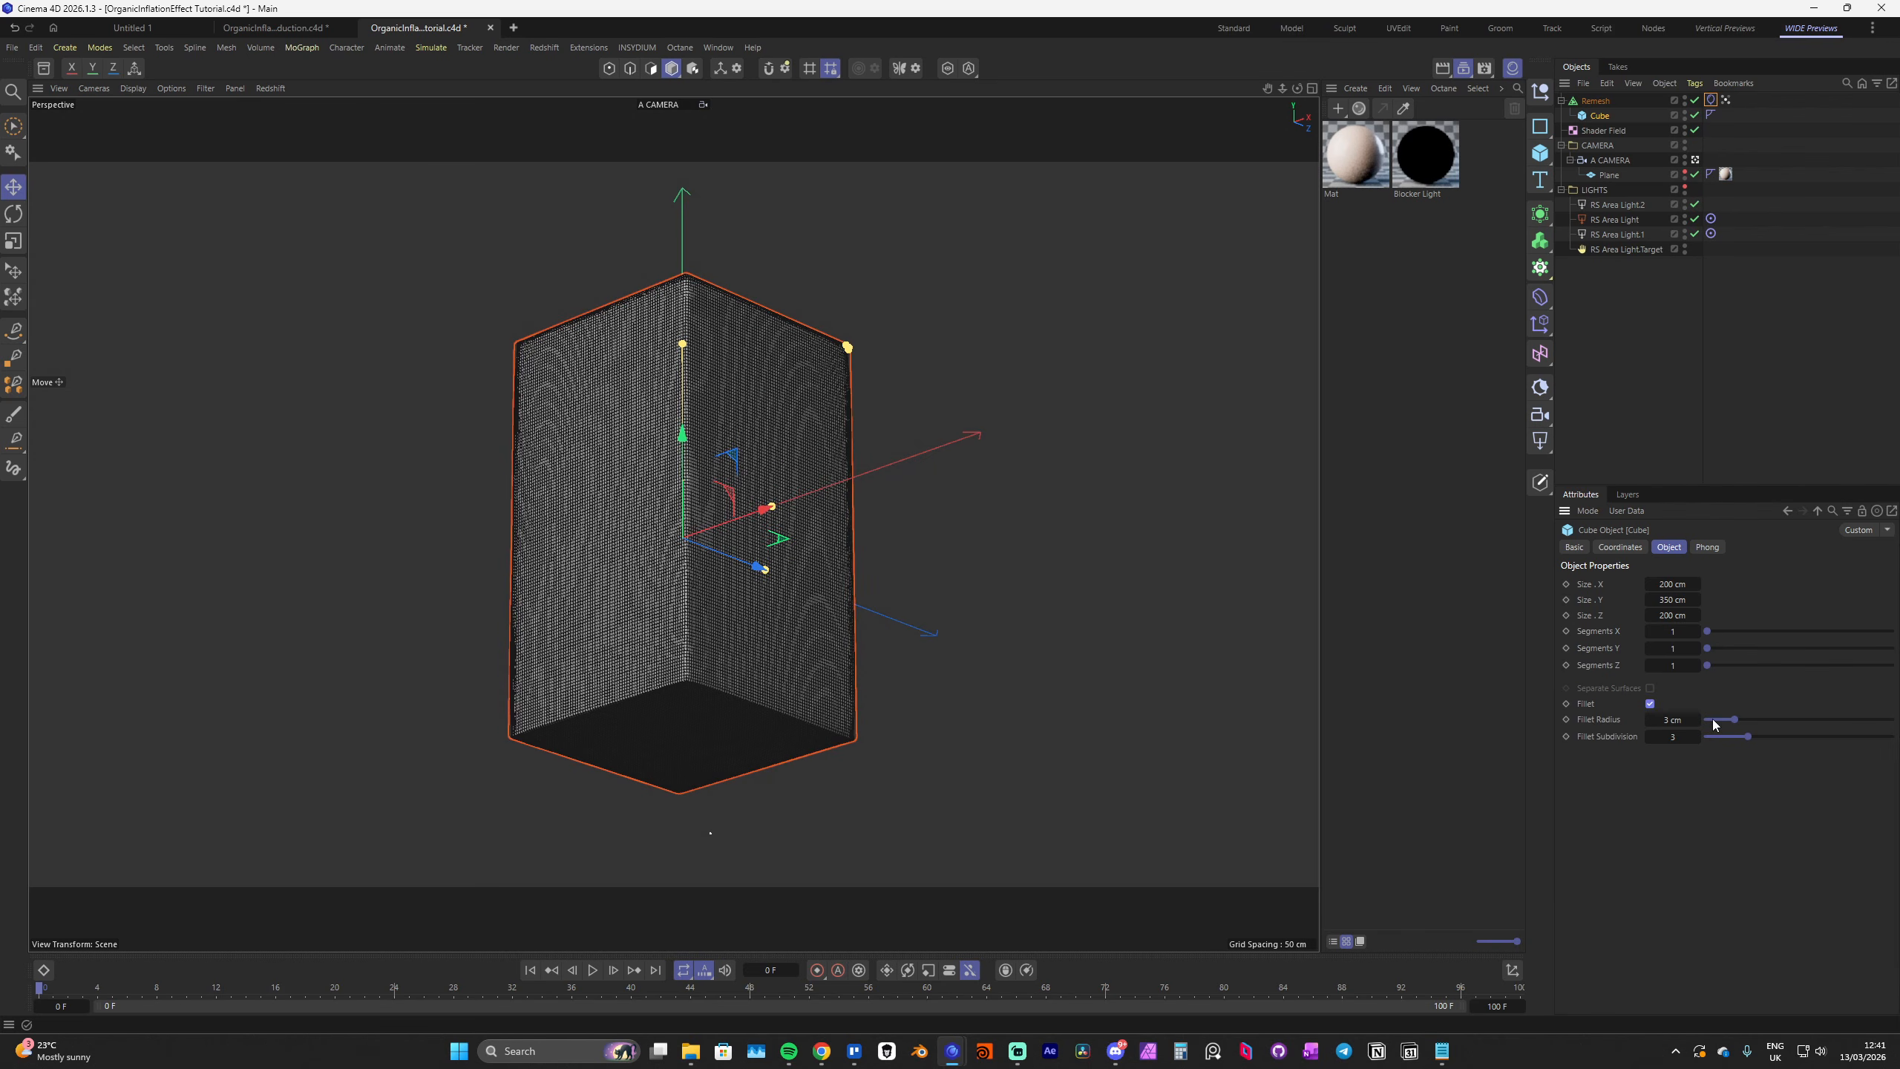
{"action": "left_click", "coordinate": [1698, 723]}
{"action": "left_click", "coordinate": [1698, 723]}
{"action": "left_click", "coordinate": [1698, 723]}
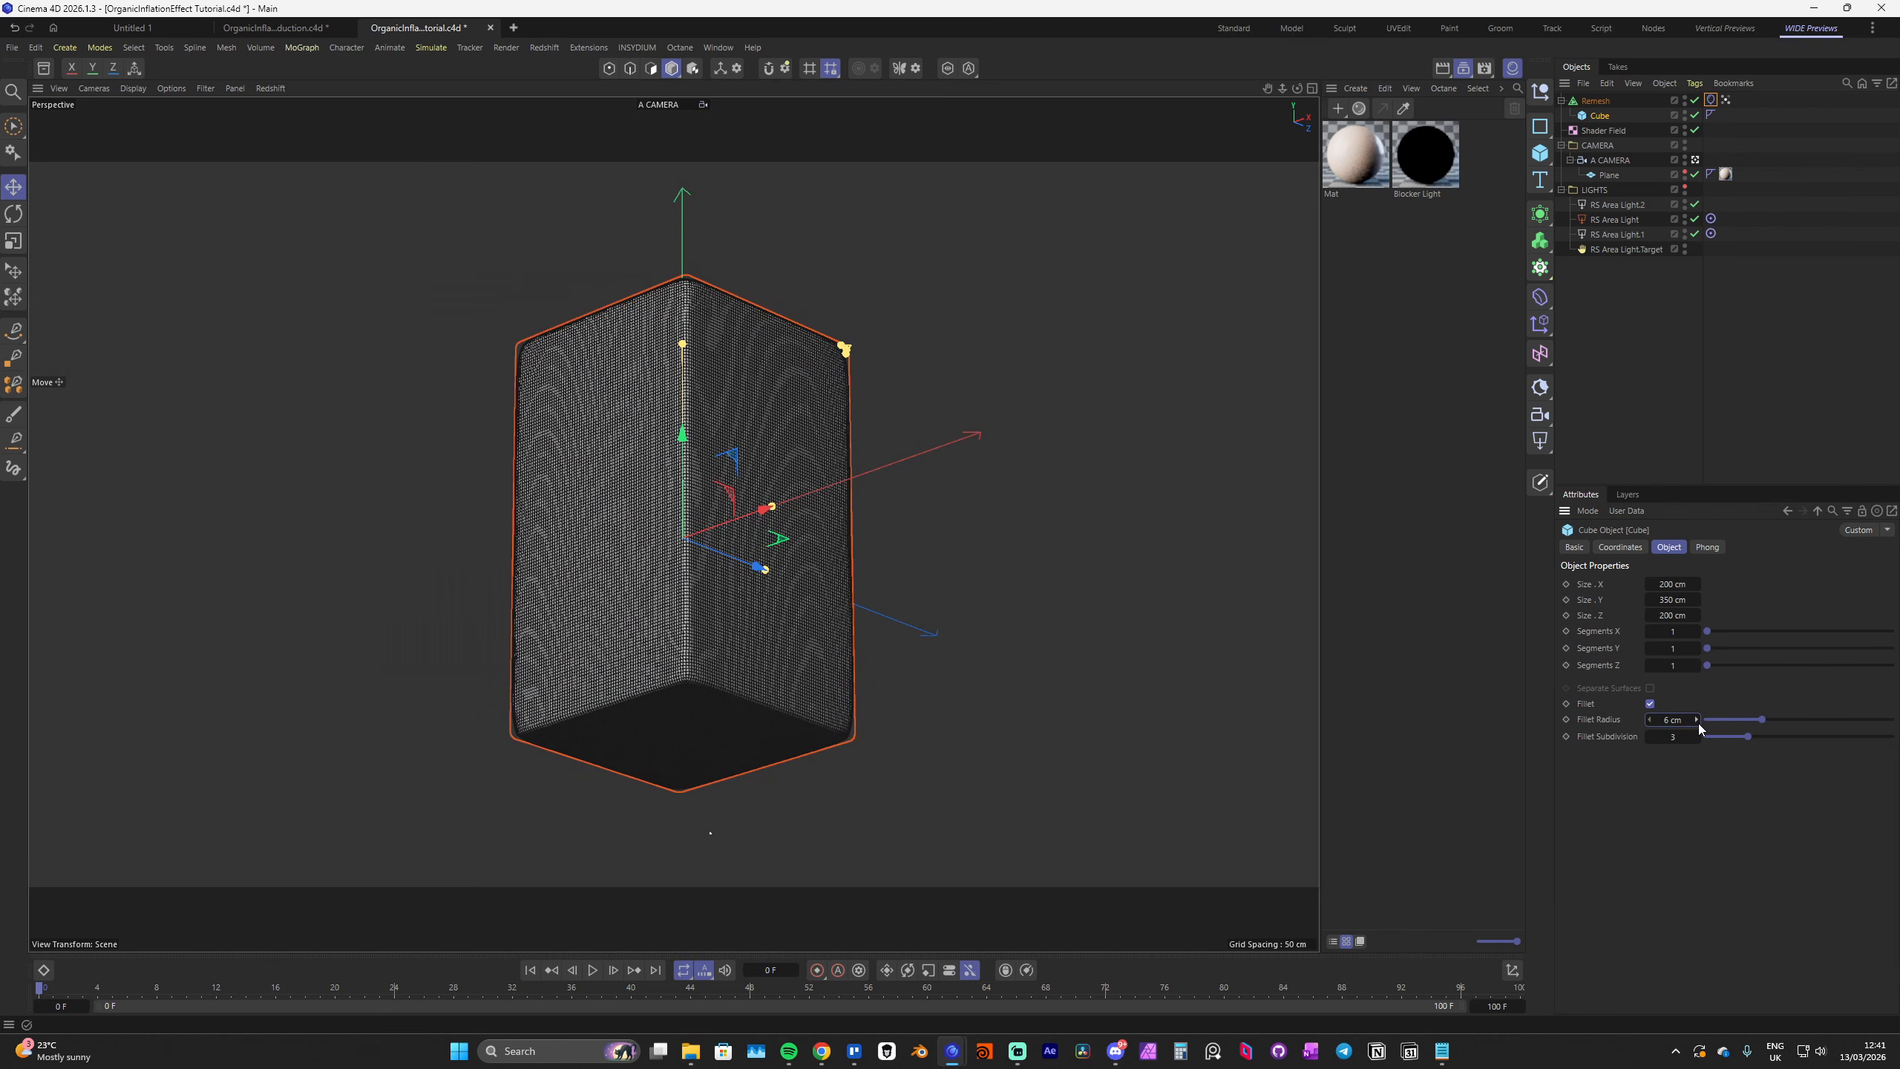
{"action": "left_click", "coordinate": [1697, 720]}
{"action": "left_click", "coordinate": [1696, 720]}
{"action": "left_click", "coordinate": [1696, 720]}
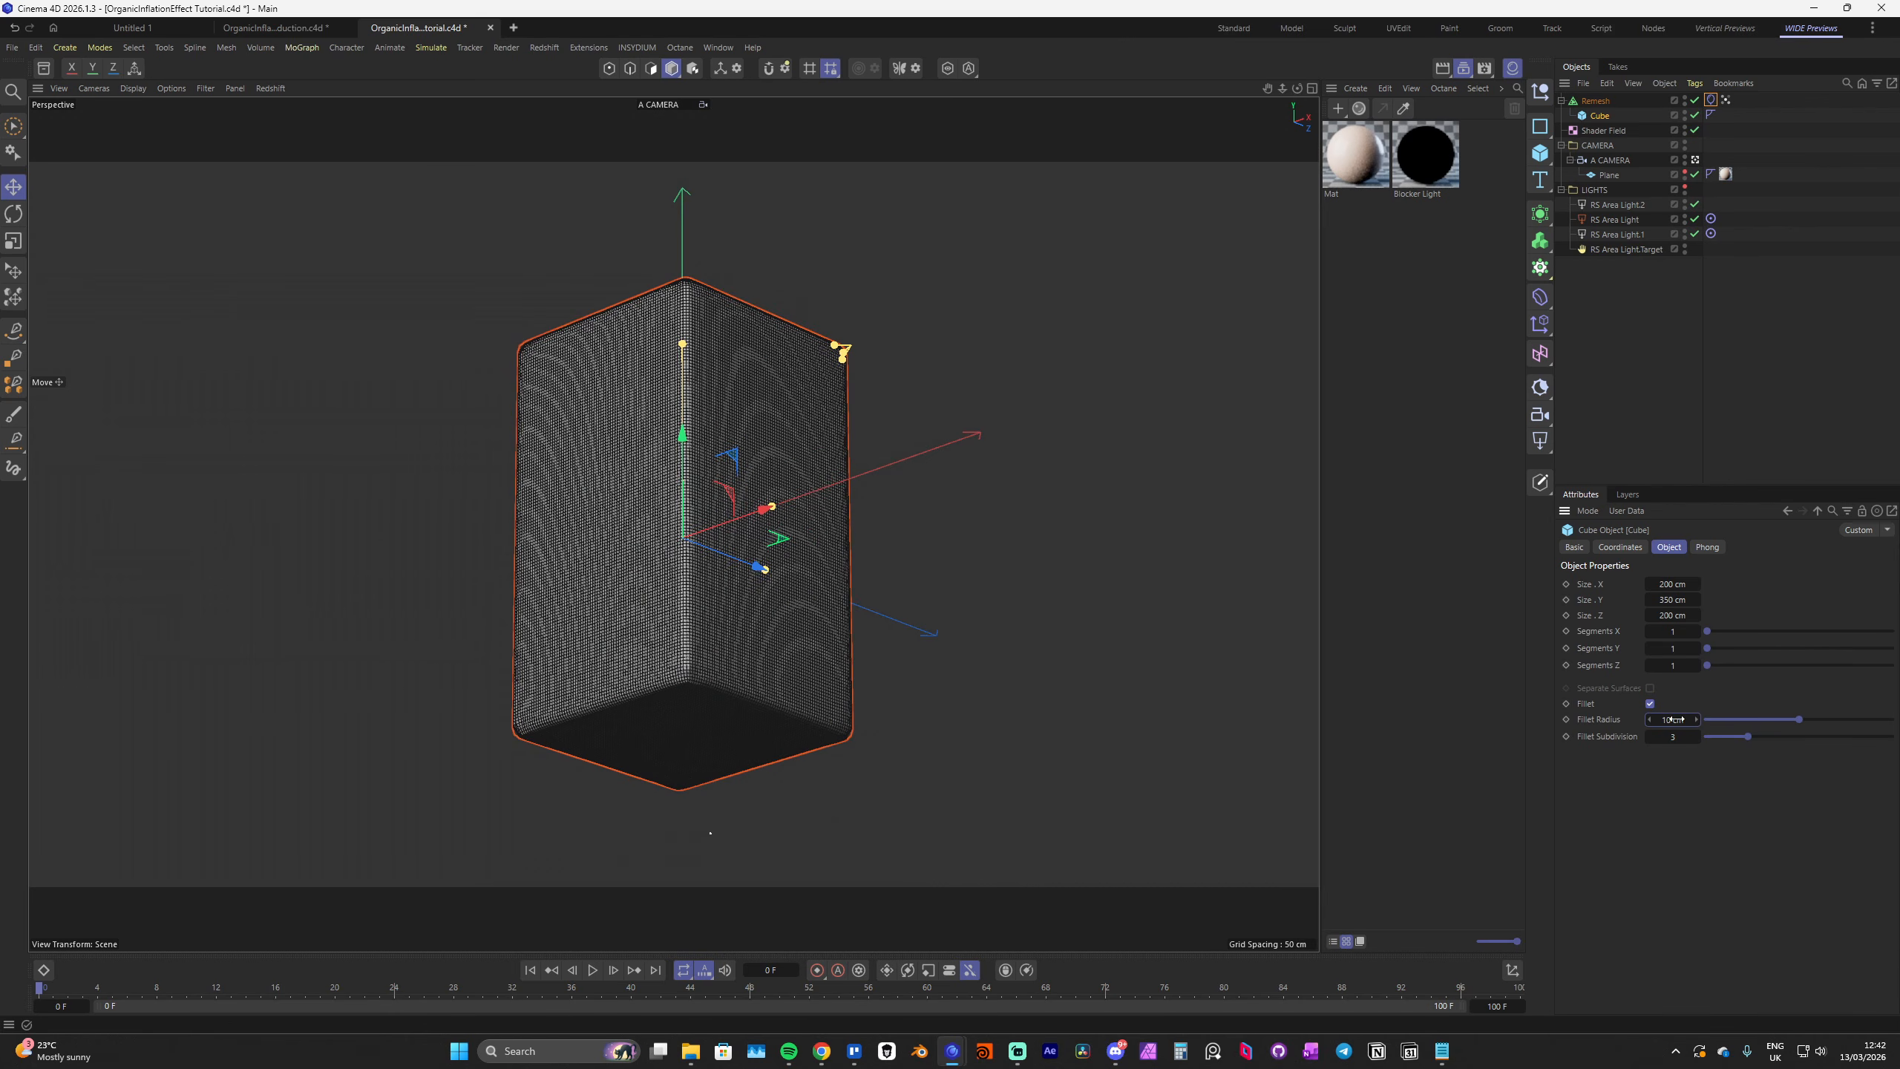
{"action": "left_click", "coordinate": [1696, 736]}
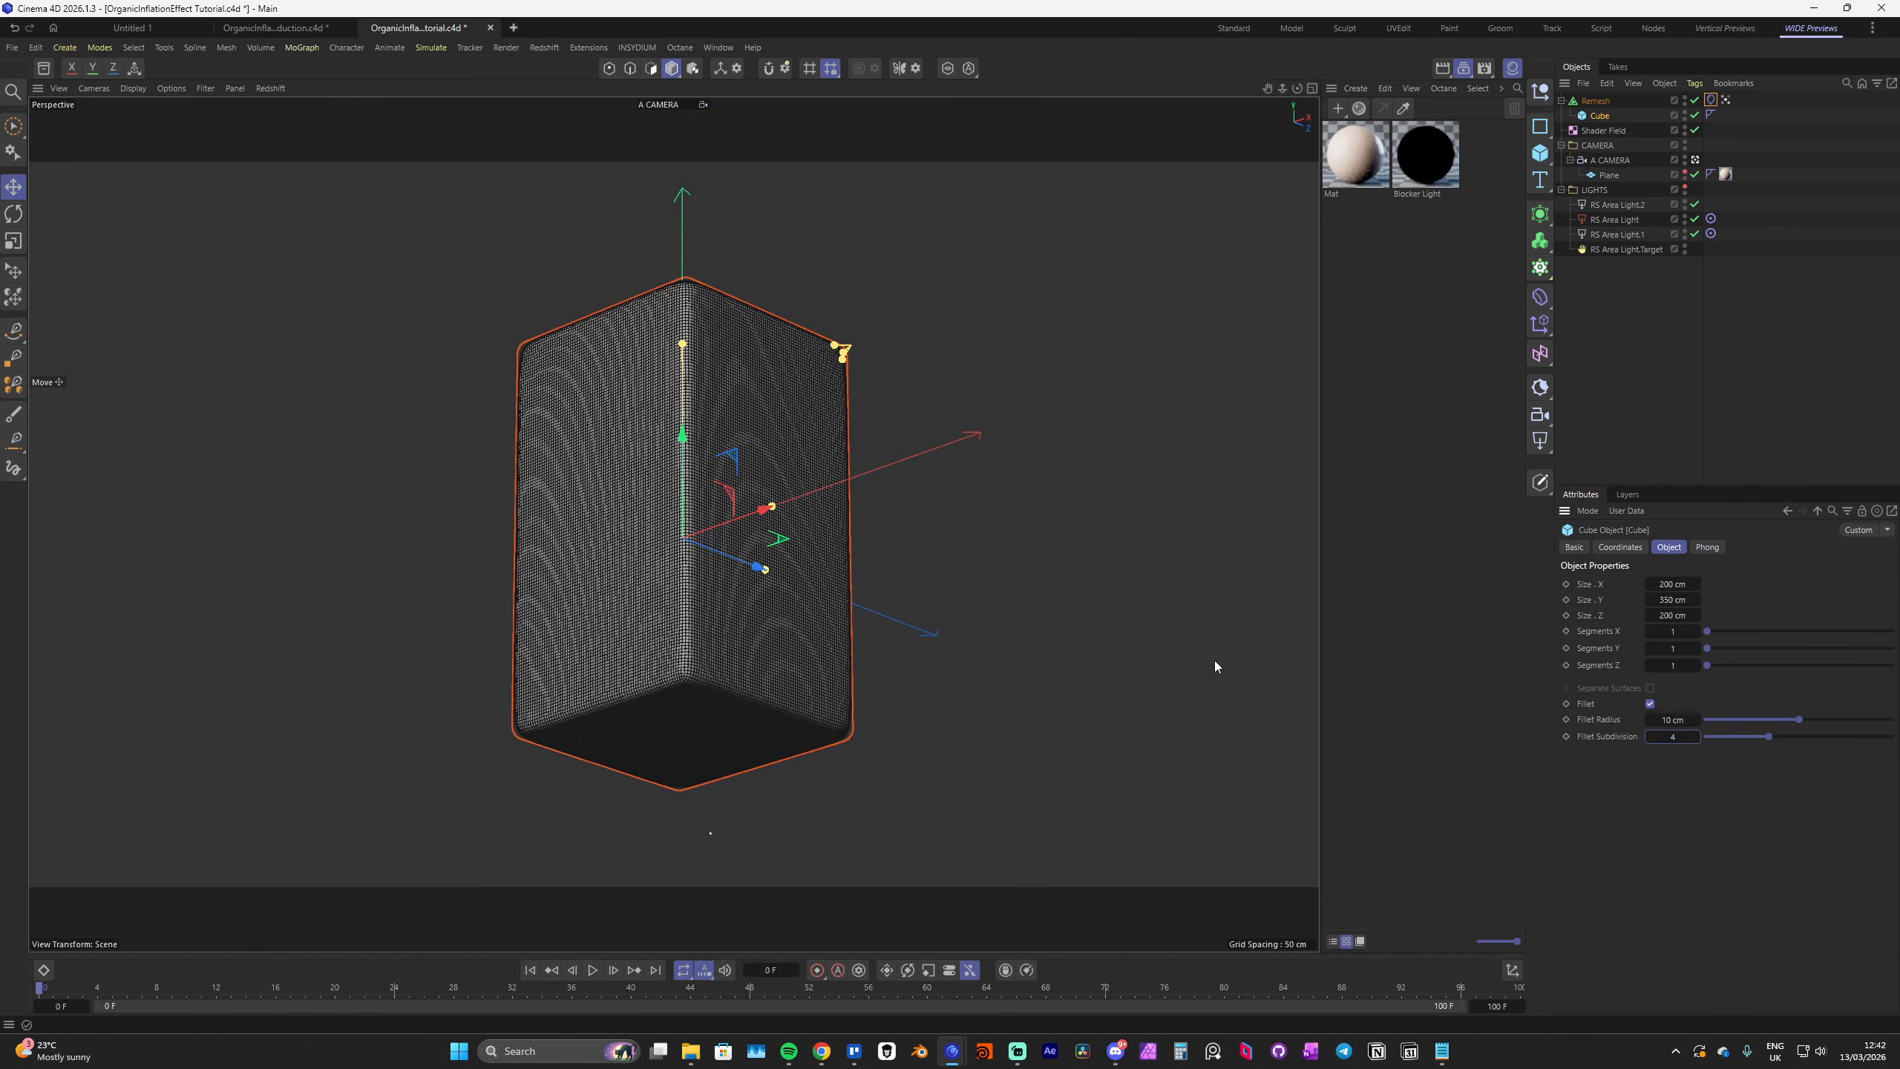
{"action": "left_click", "coordinate": [907, 441]}
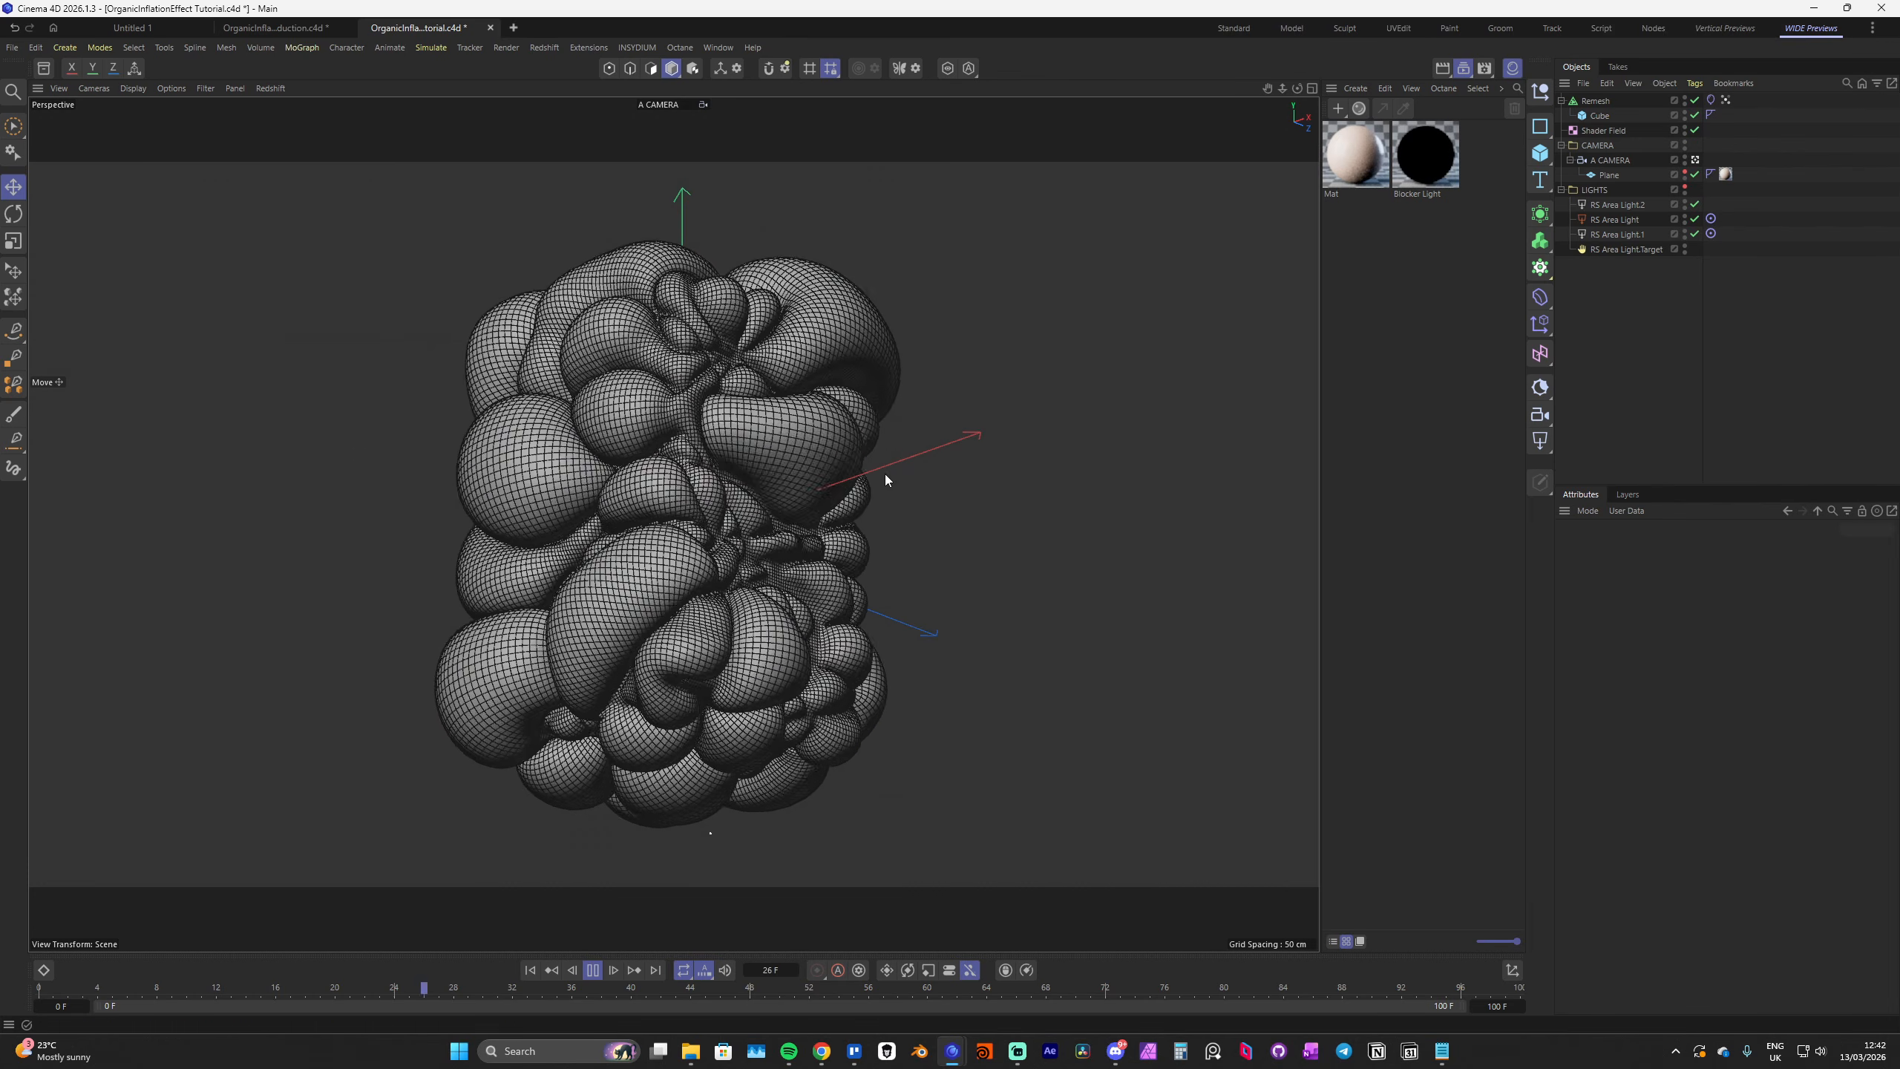
{"action": "key", "text": "F8"}
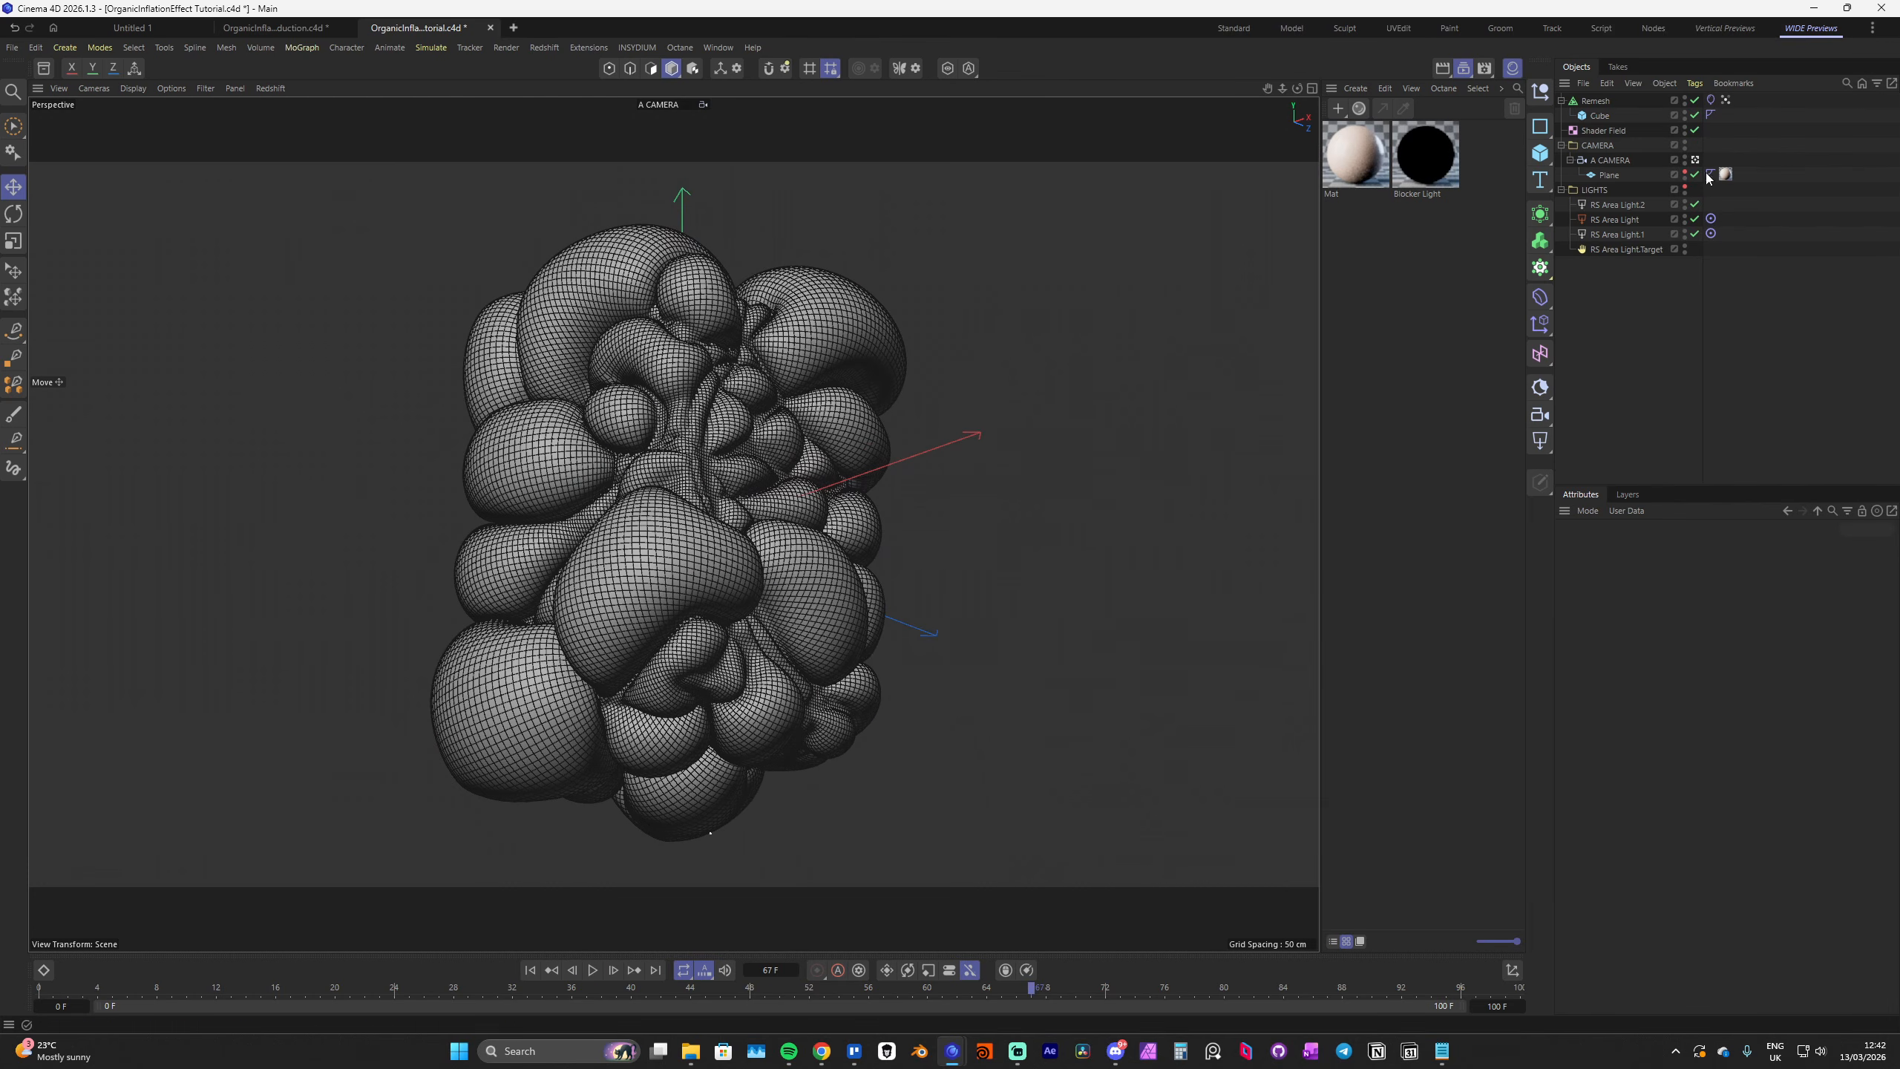
Set the project's simulation Damping to 90%, extend the timeline to 200 frames and replay the simulation
{"action": "key", "text": "ctrl+d"}
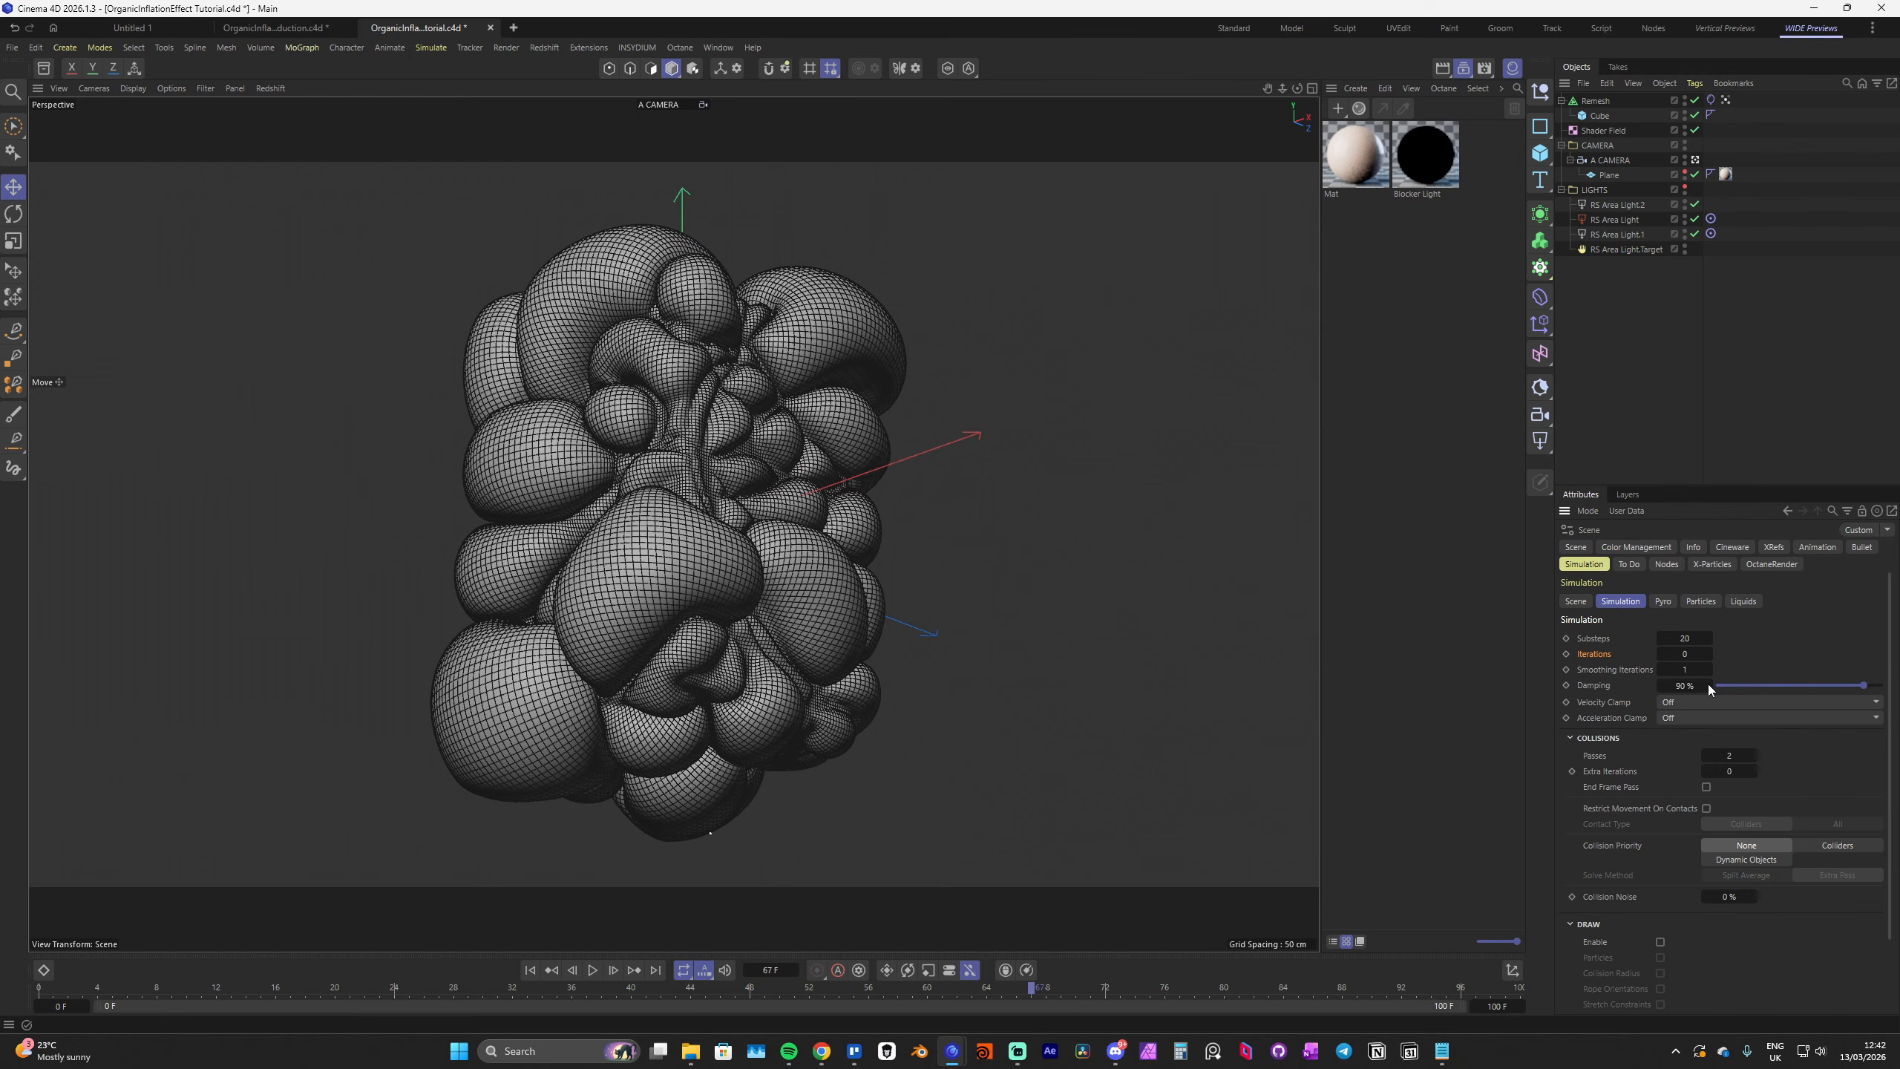
{"action": "key", "text": "shift+f"}
{"action": "key", "text": "F8"}
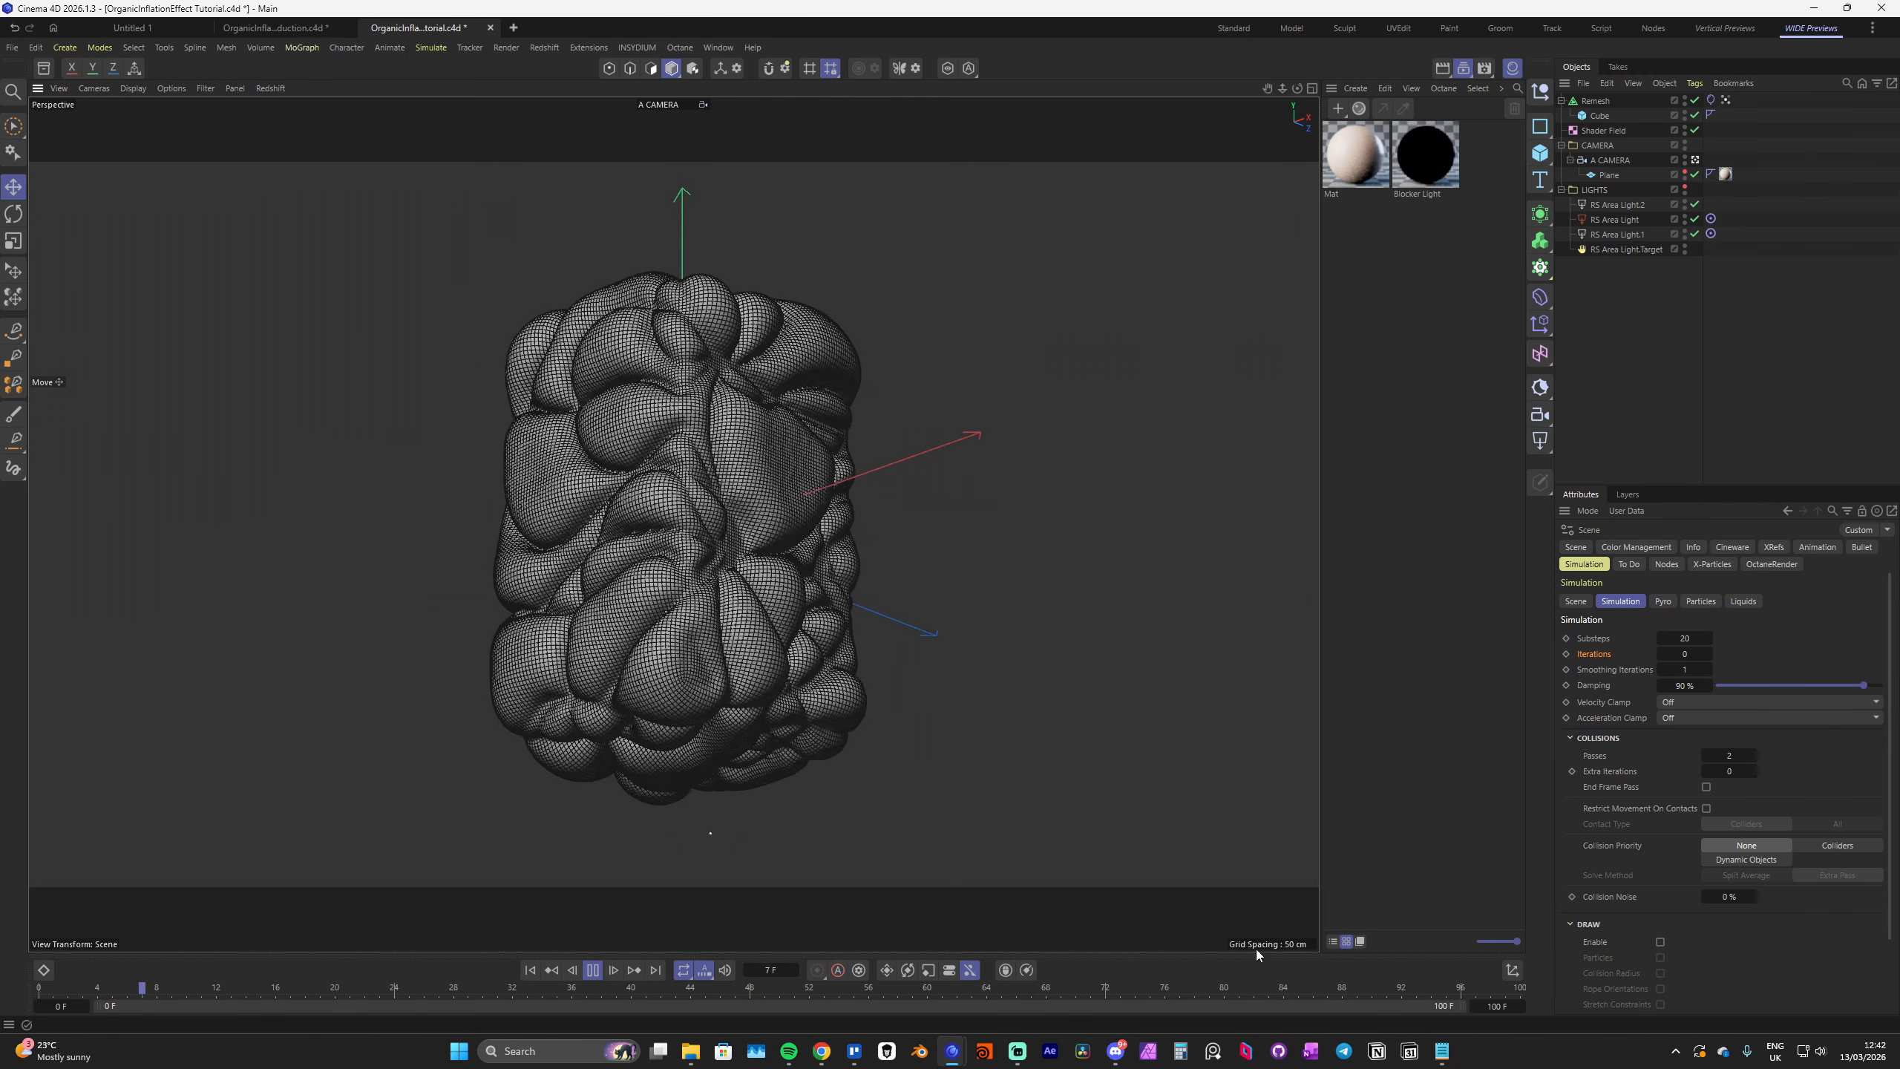
{"action": "key", "text": "F8"}
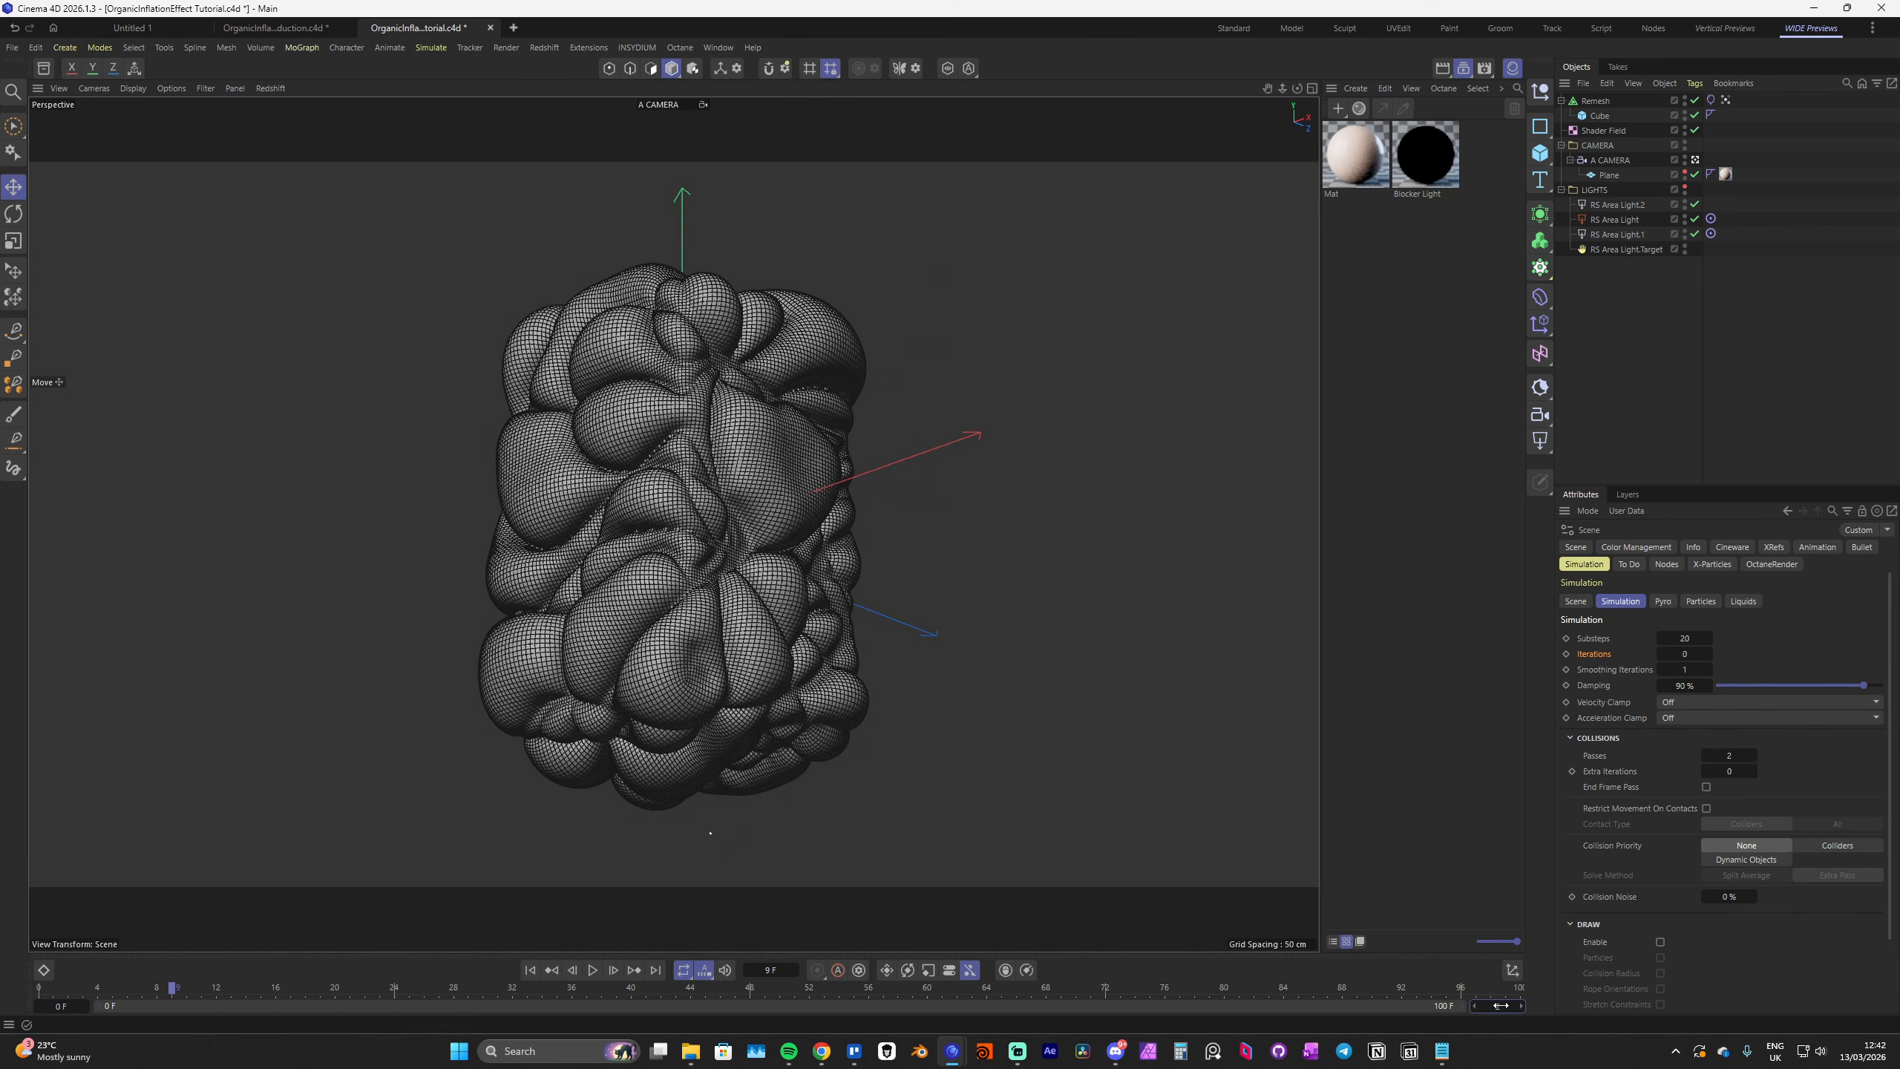
{"action": "key", "text": "F8"}
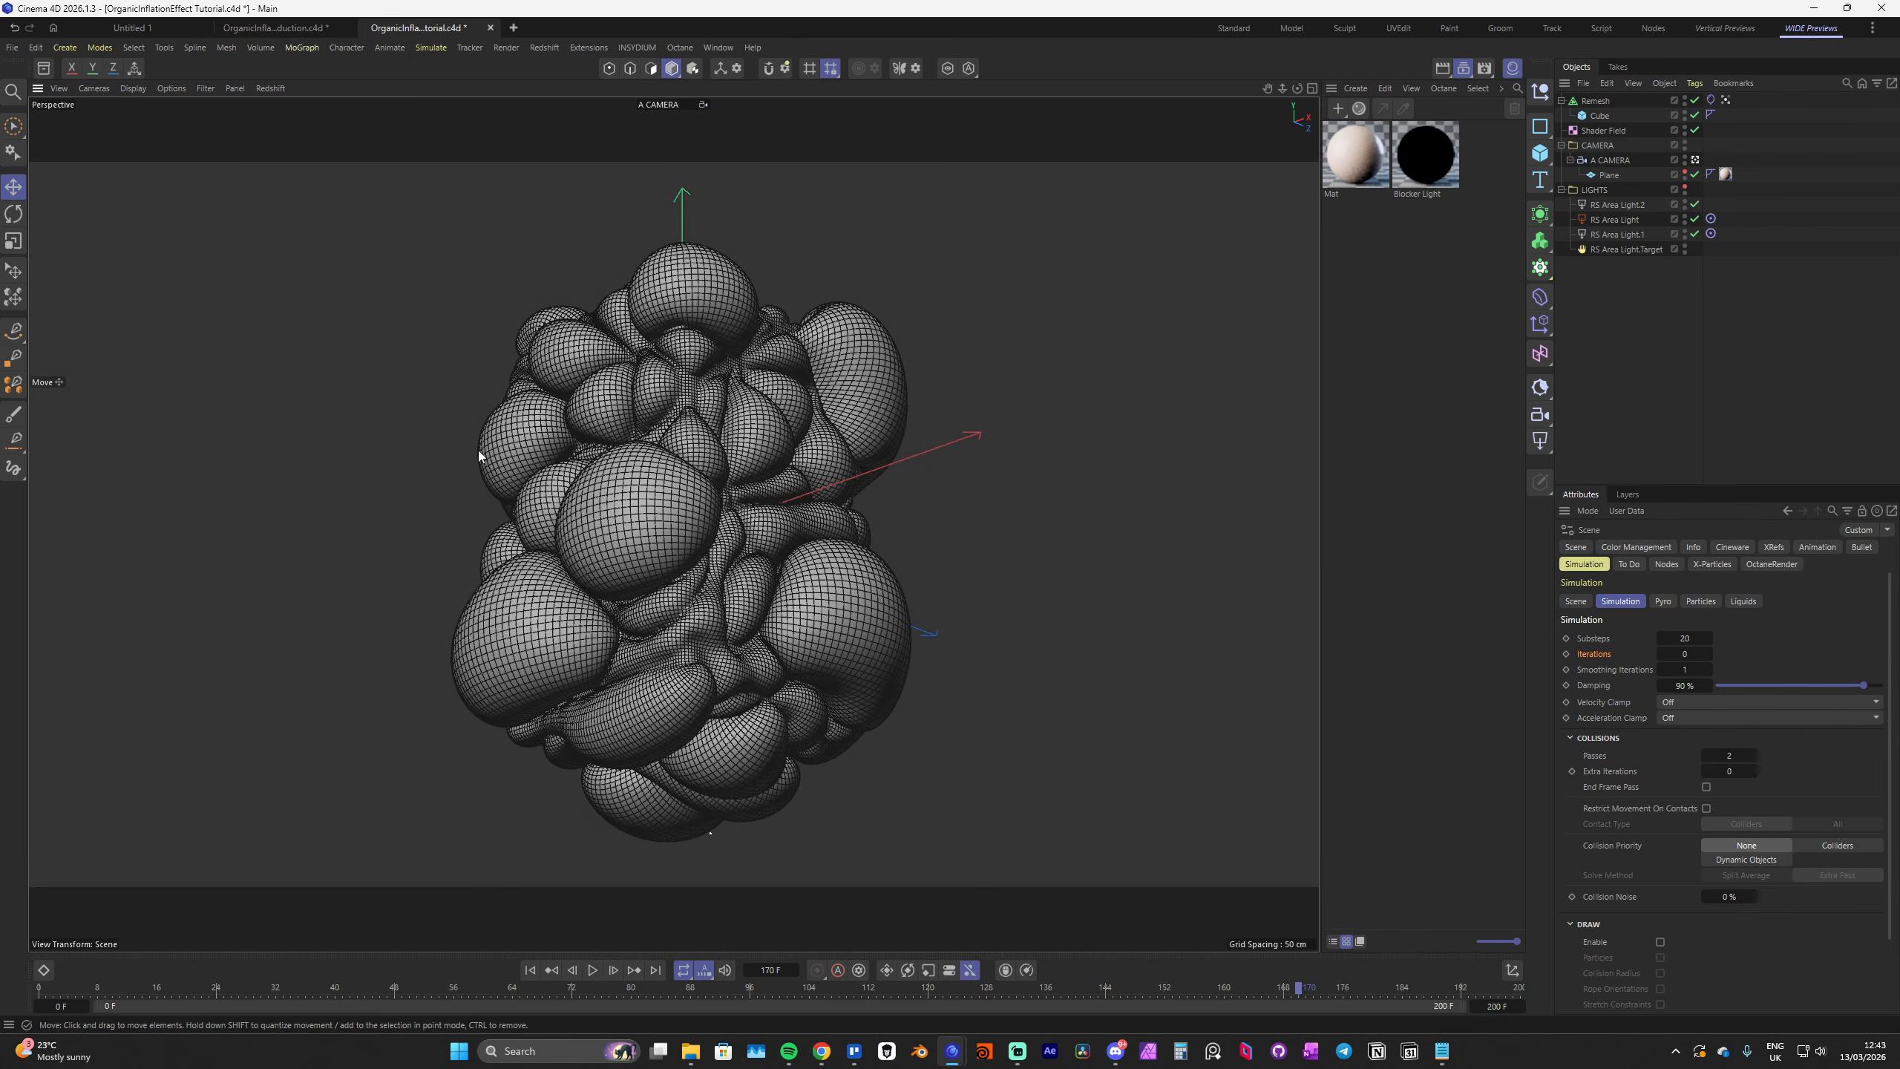
Switch the viewport to smooth shading without mesh lines and add a Subdivision Surface as parent of the Remesh object
{"action": "key", "text": "n"}
{"action": "key", "text": "a"}
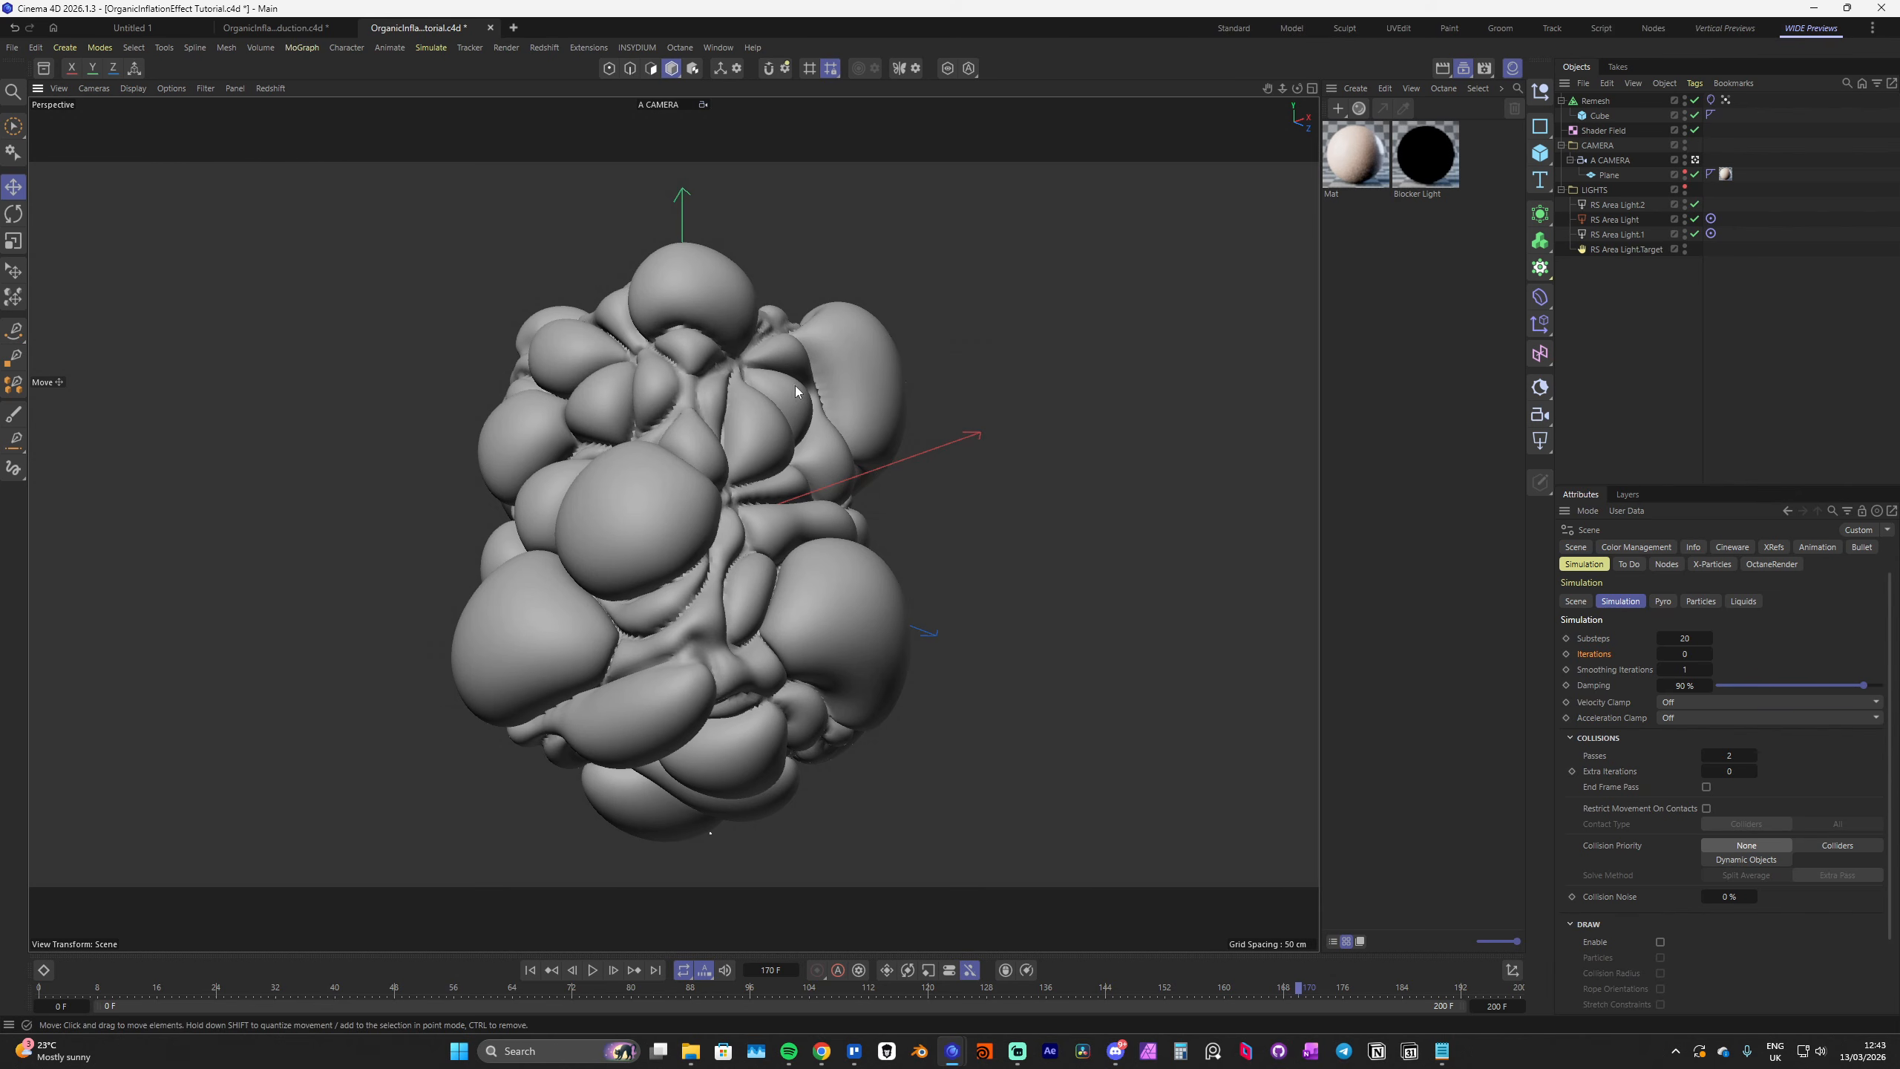
{"action": "left_click", "coordinate": [1596, 100]}
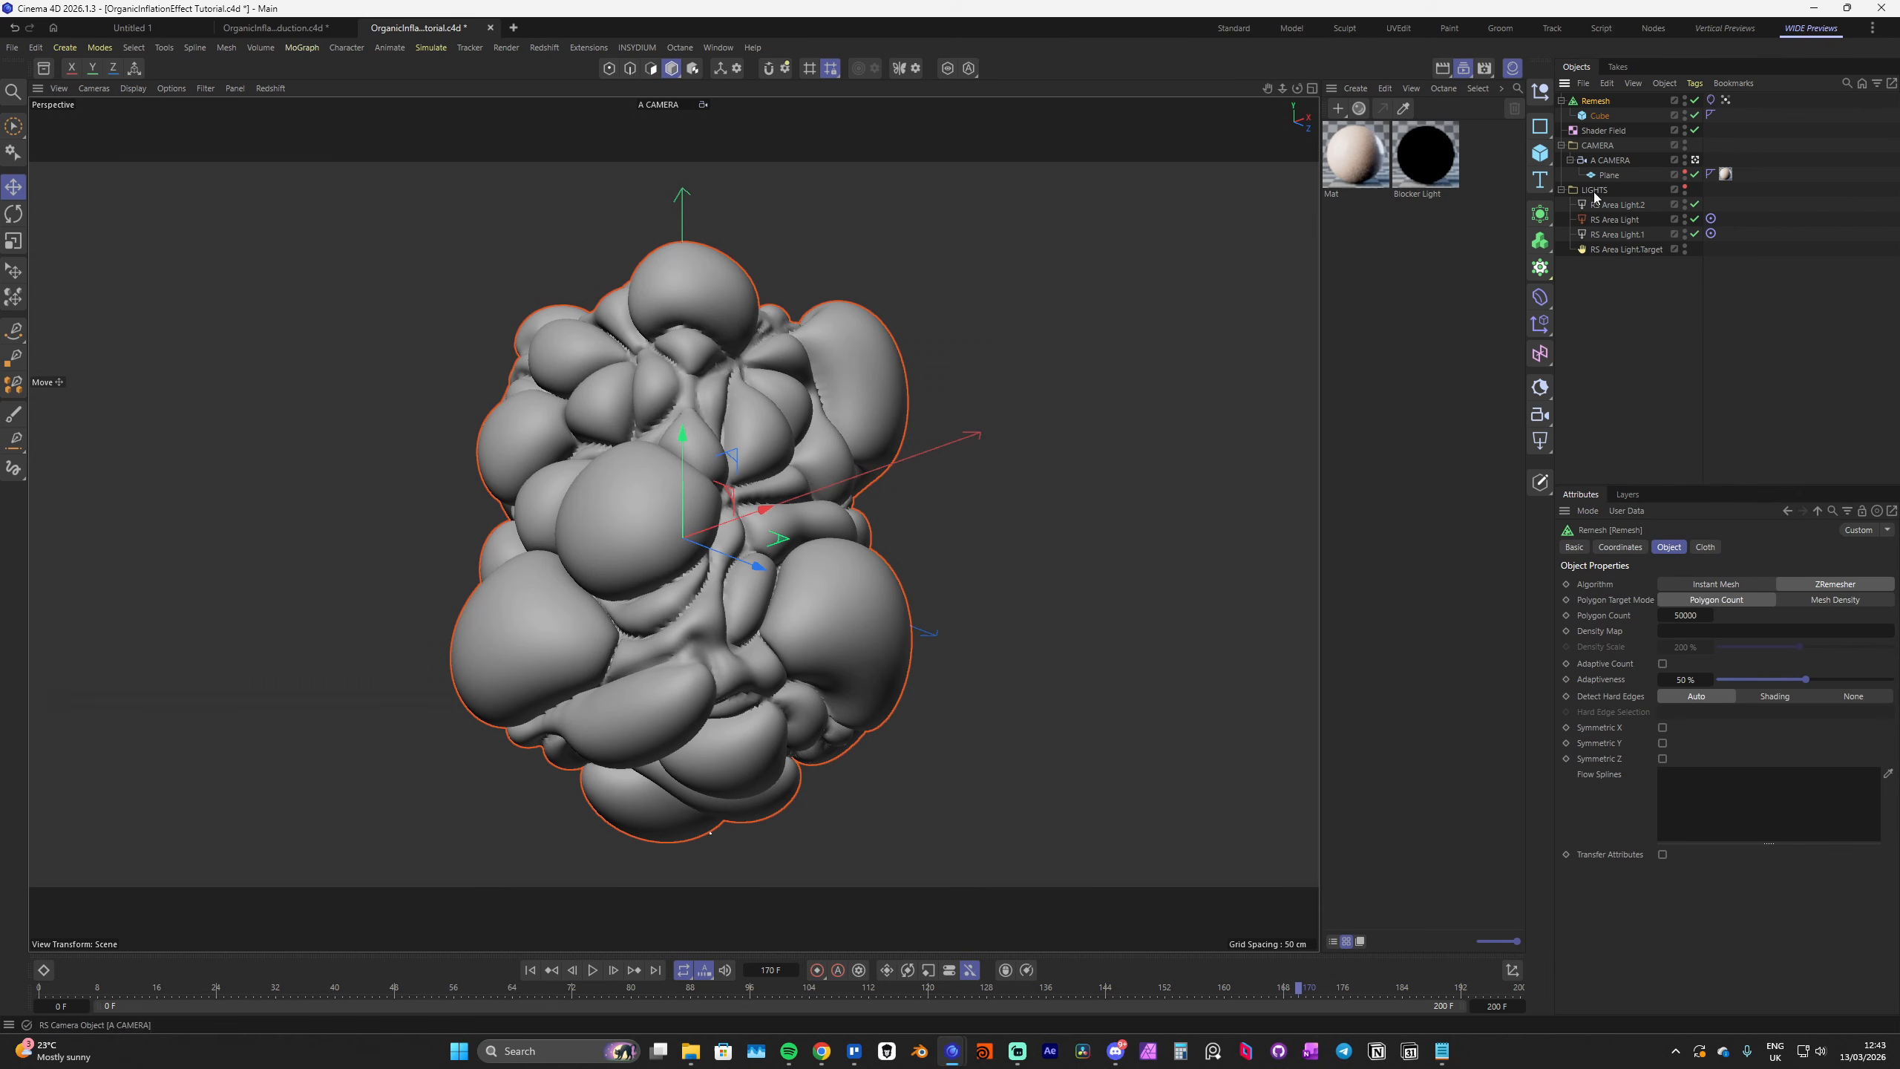
{"action": "left_click", "coordinate": [1540, 218]}
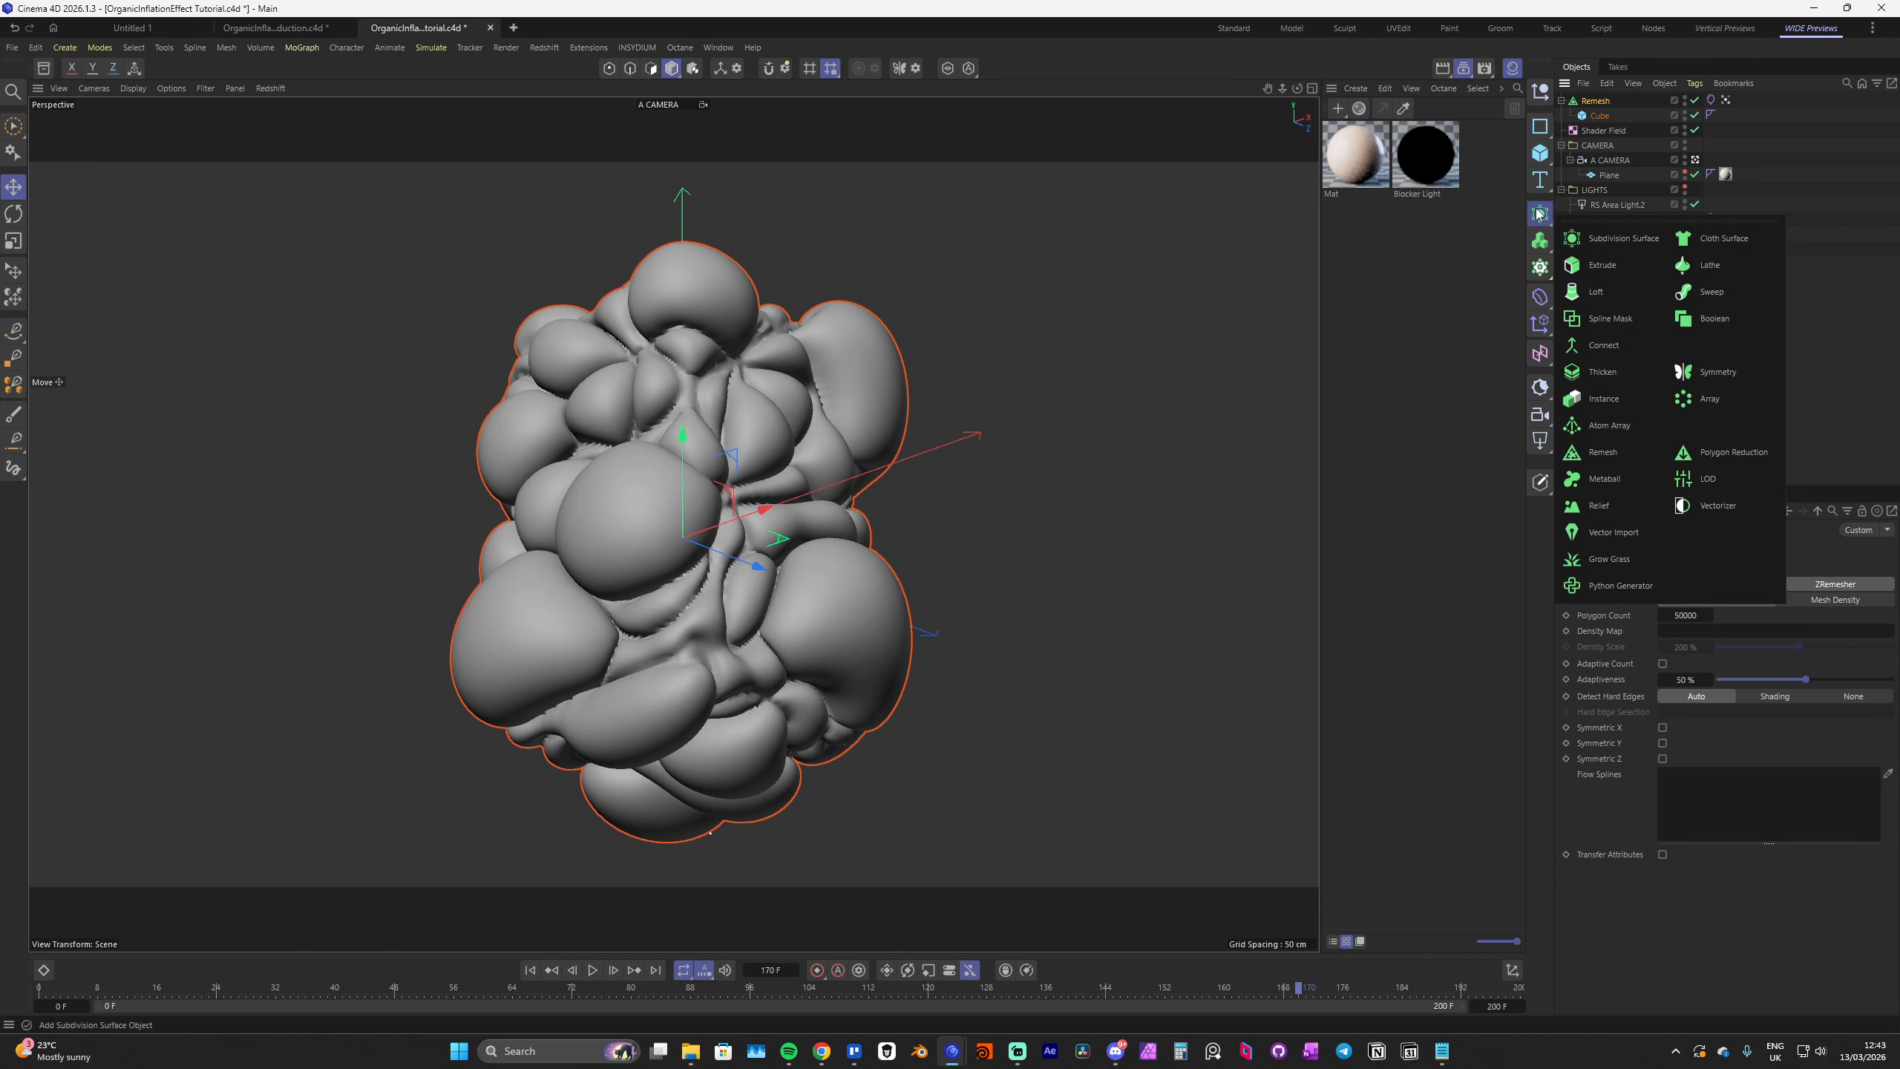
{"action": "left_click", "coordinate": [1598, 240]}
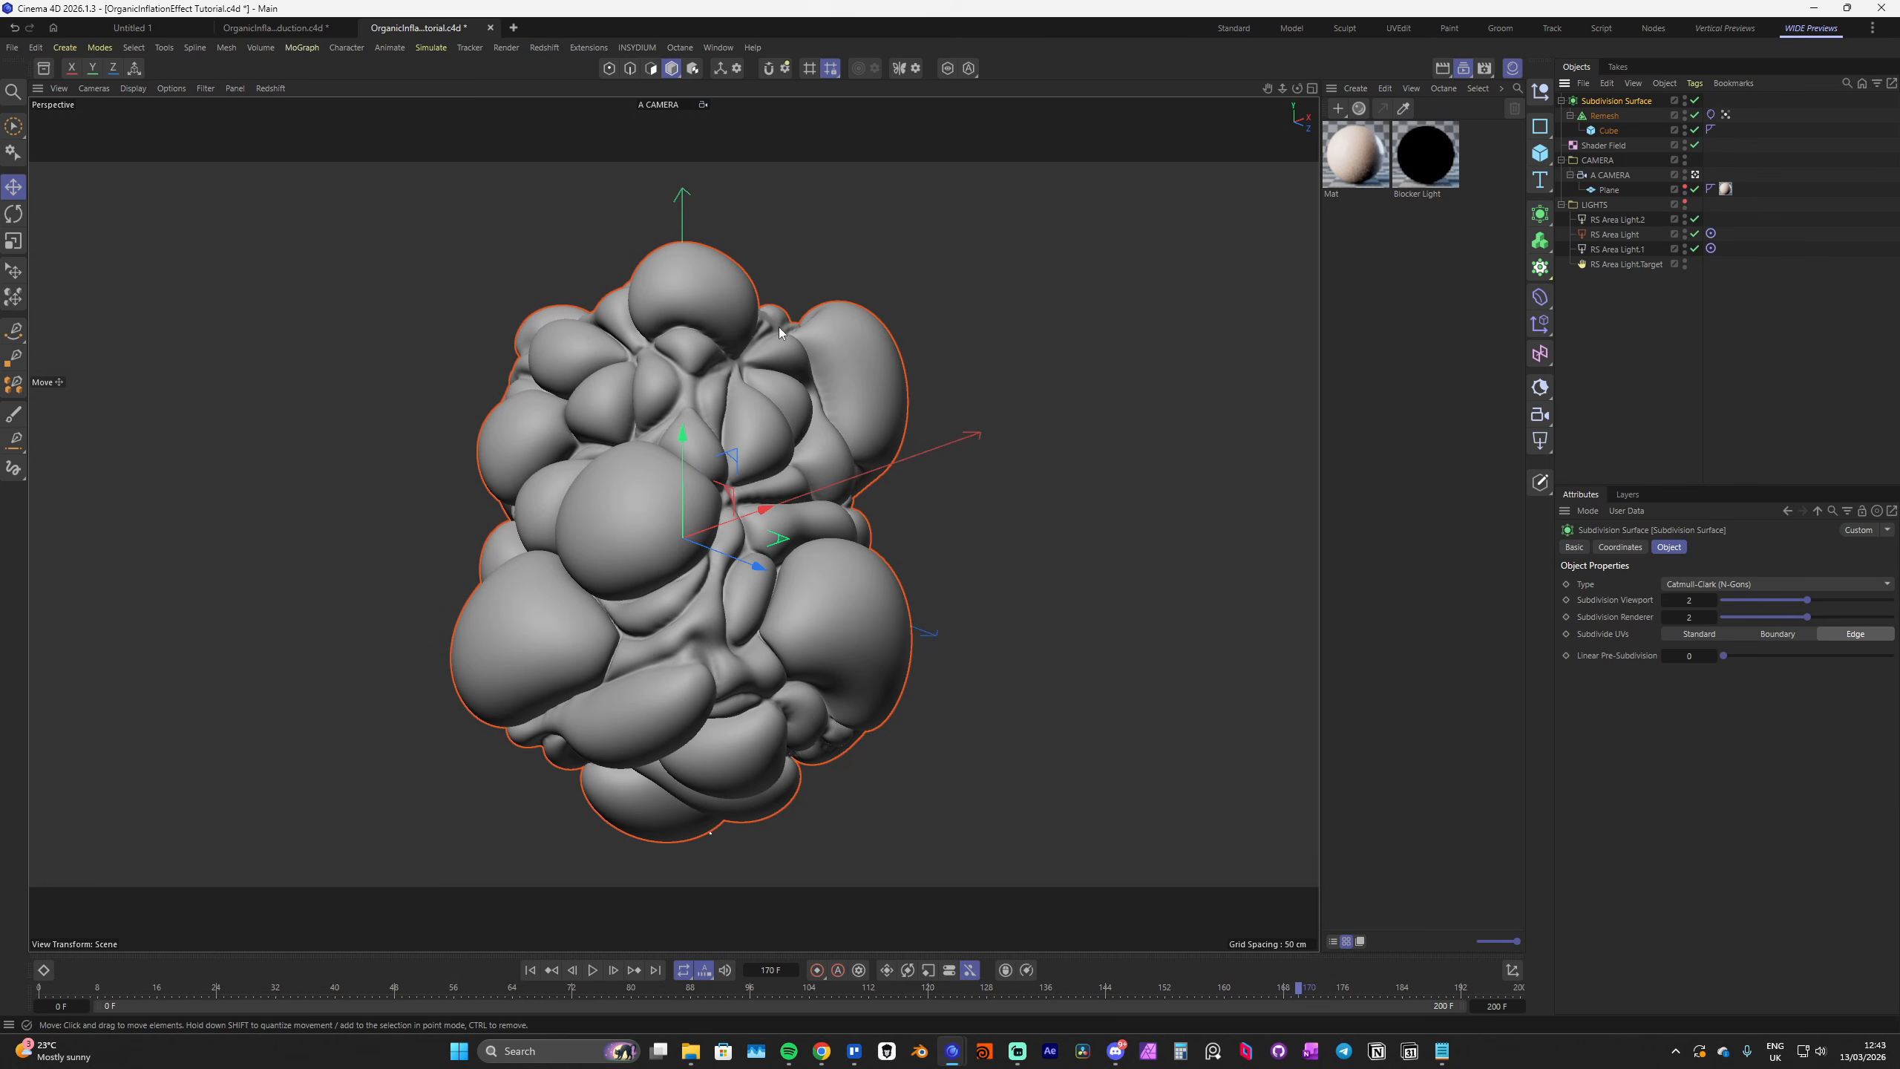
Back at the first frame, disable the Subdivision Surface and set the Cloth tag's Bendiness to 200 and Target Length to 120%
{"action": "key", "text": "shift+f"}
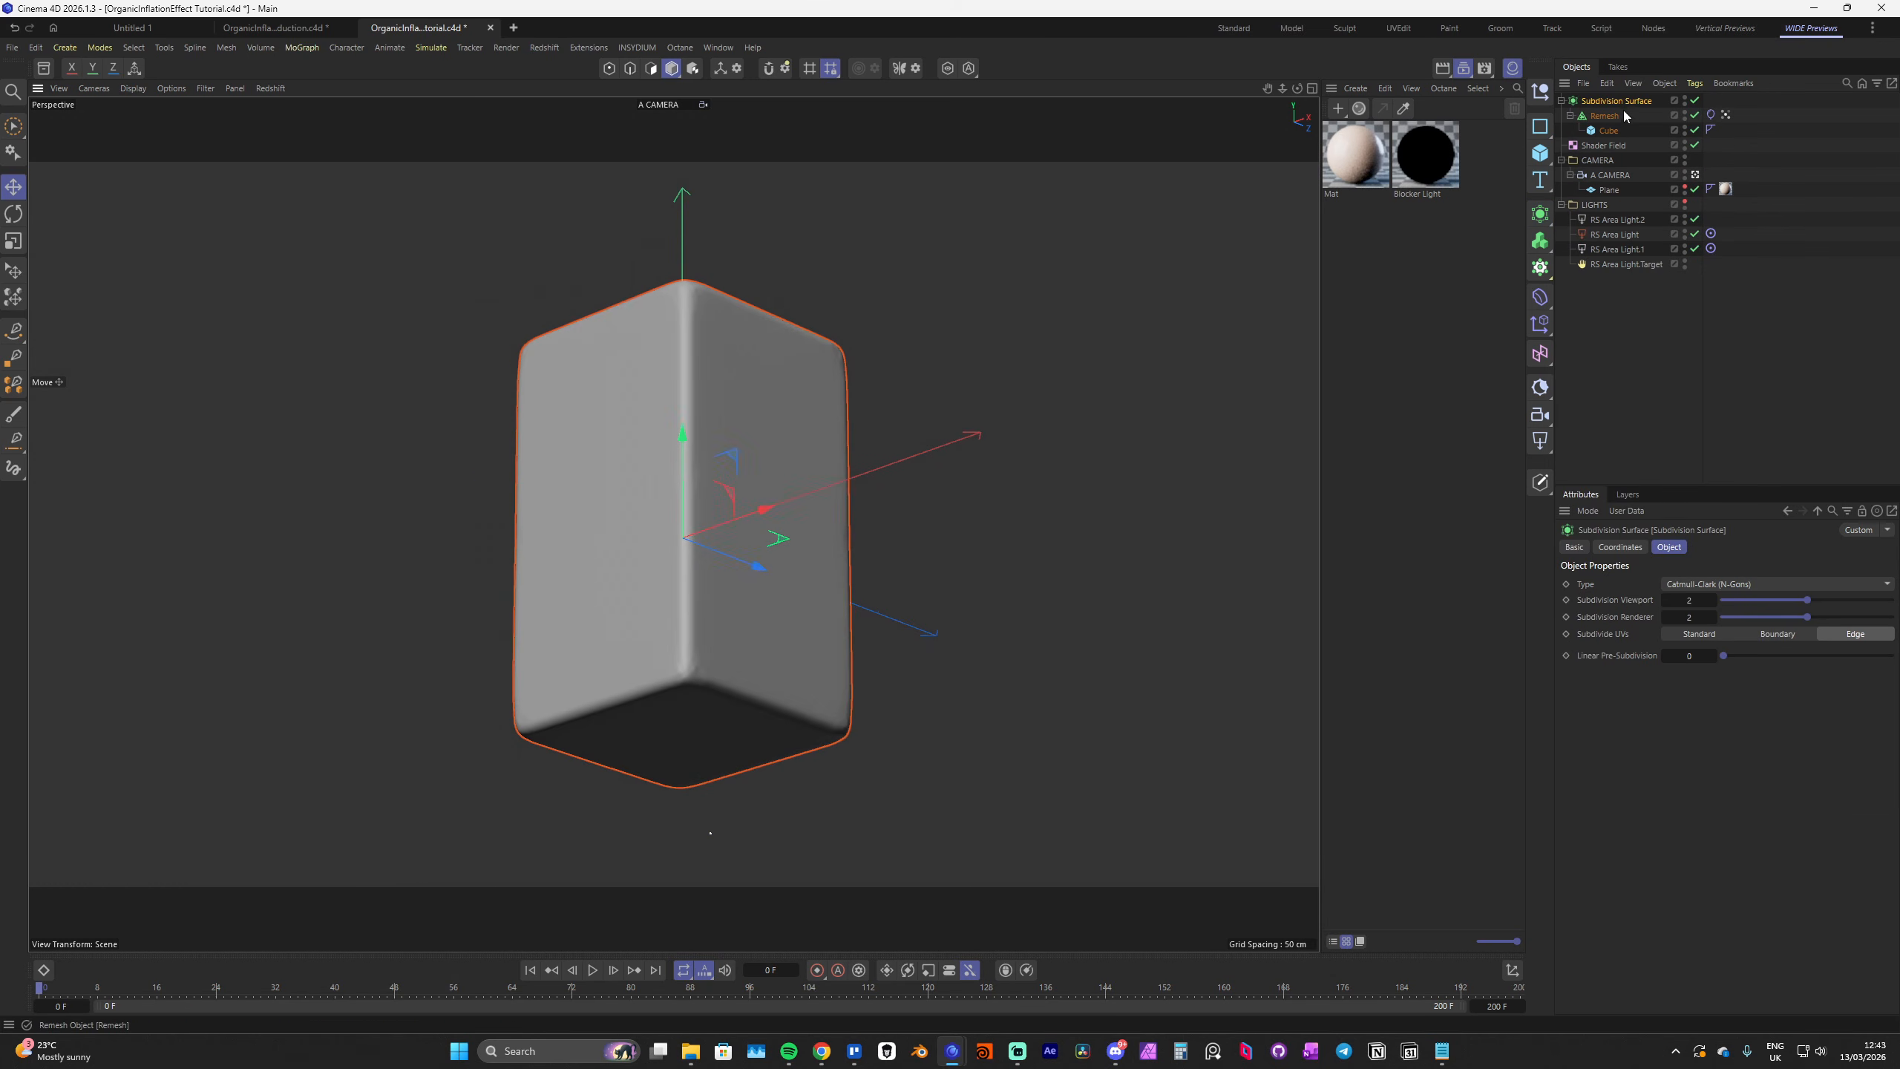
{"action": "left_click", "coordinate": [1695, 100]}
{"action": "left_click", "coordinate": [1711, 114]}
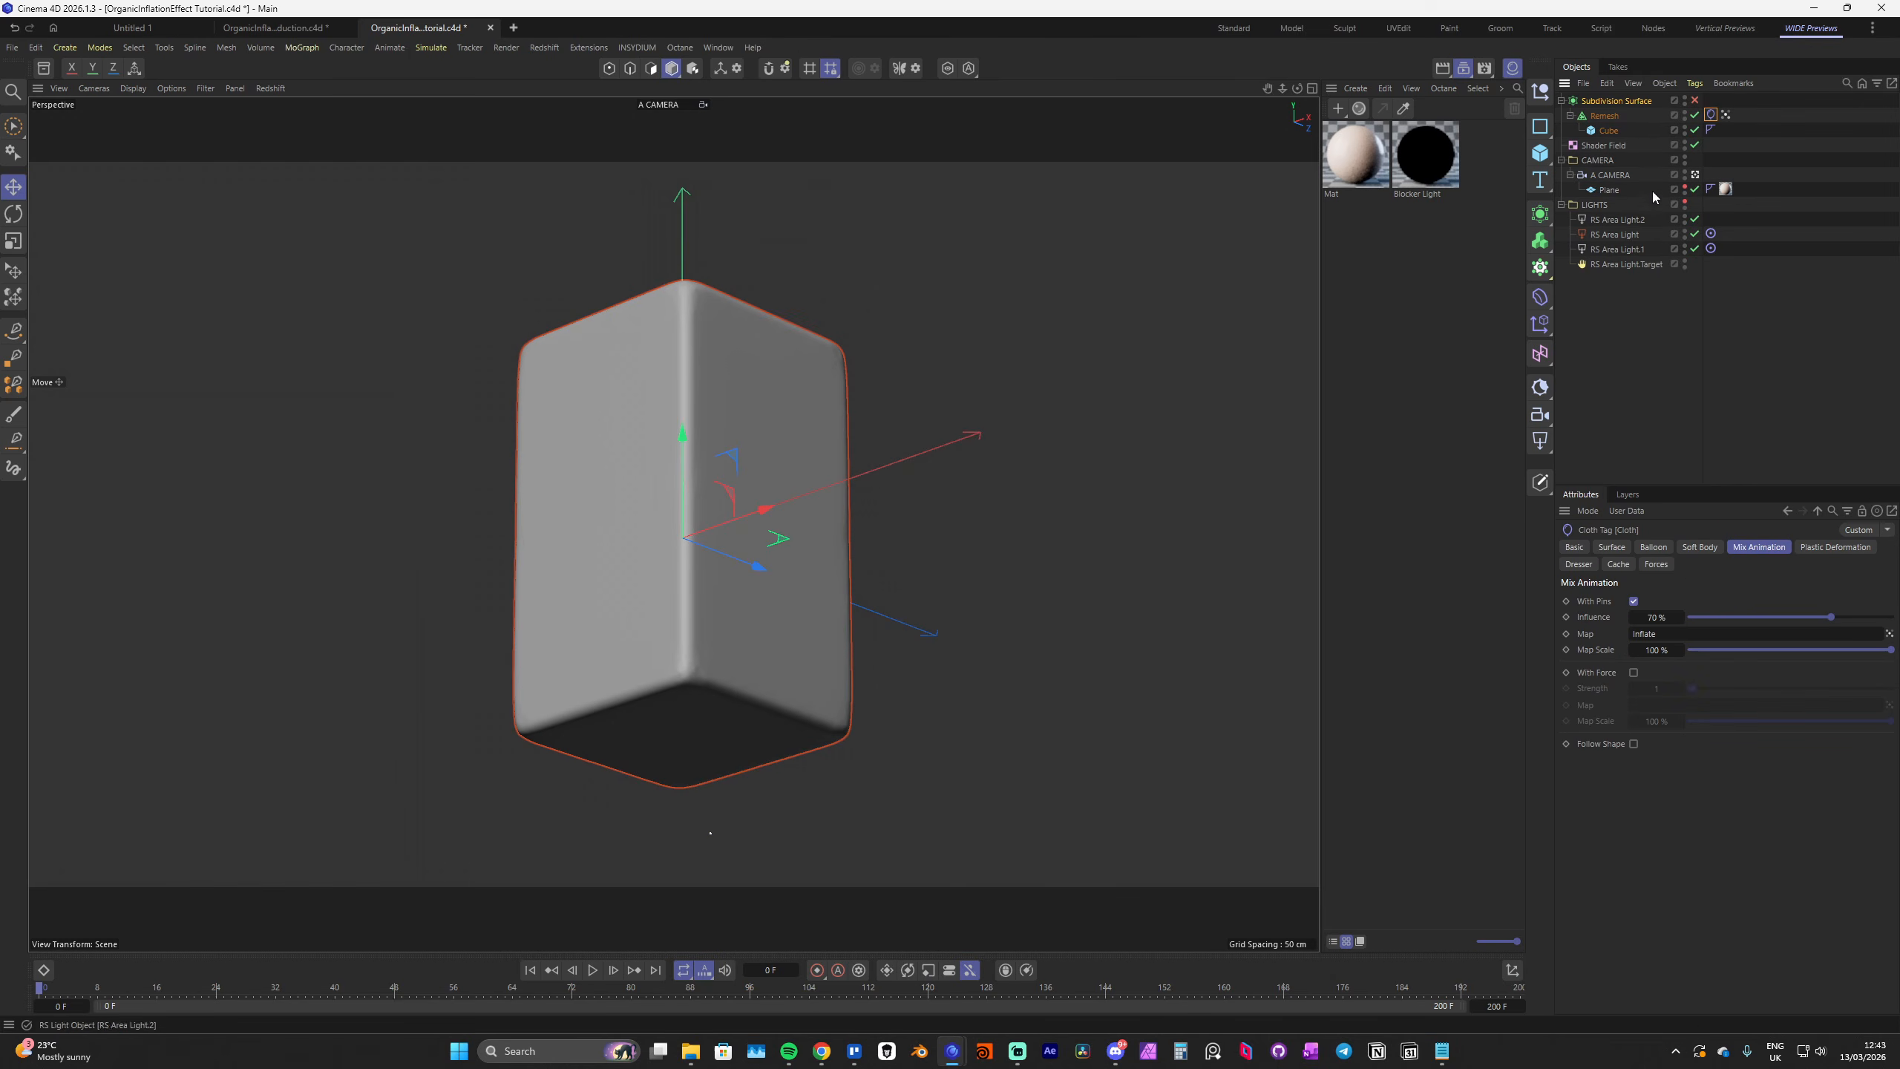
{"action": "left_click", "coordinate": [1618, 549]}
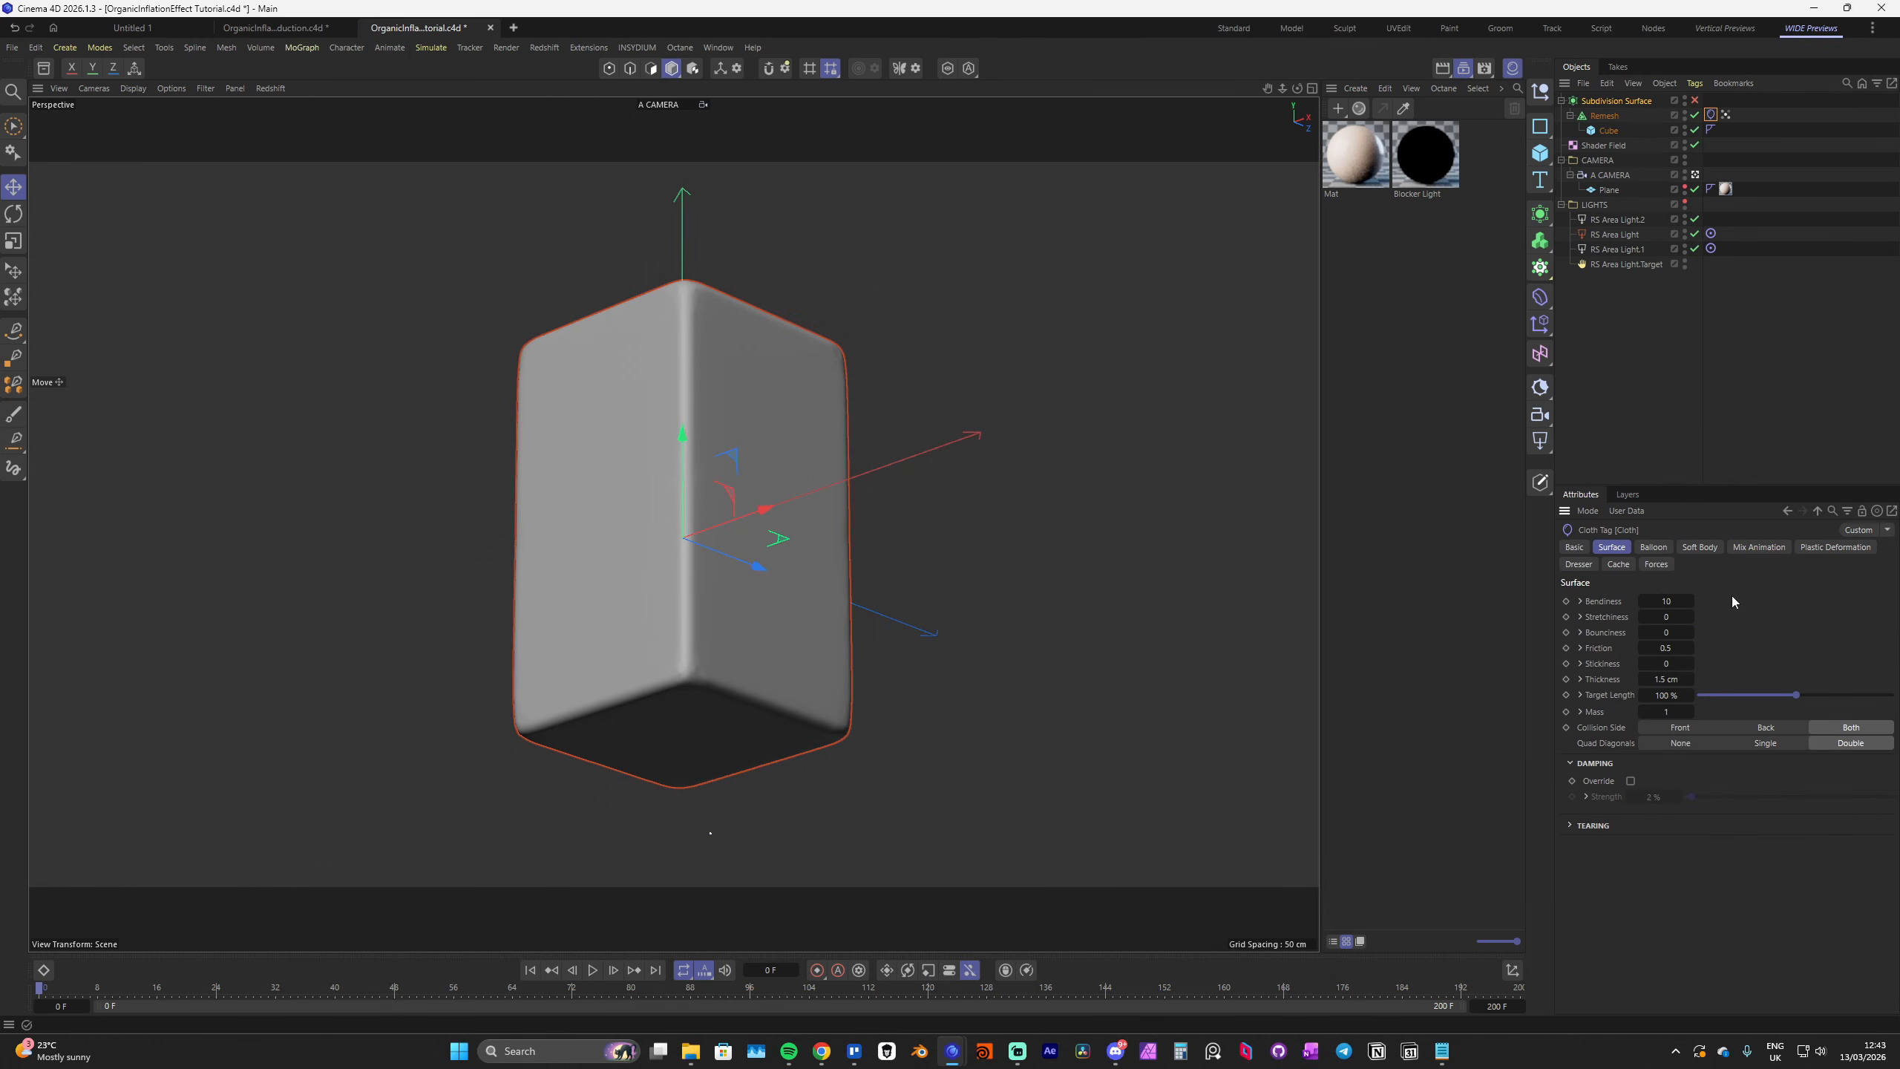
{"action": "left_click", "coordinate": [1666, 602]}
{"action": "type", "text": "200"}
{"action": "left_click", "coordinate": [1667, 695]}
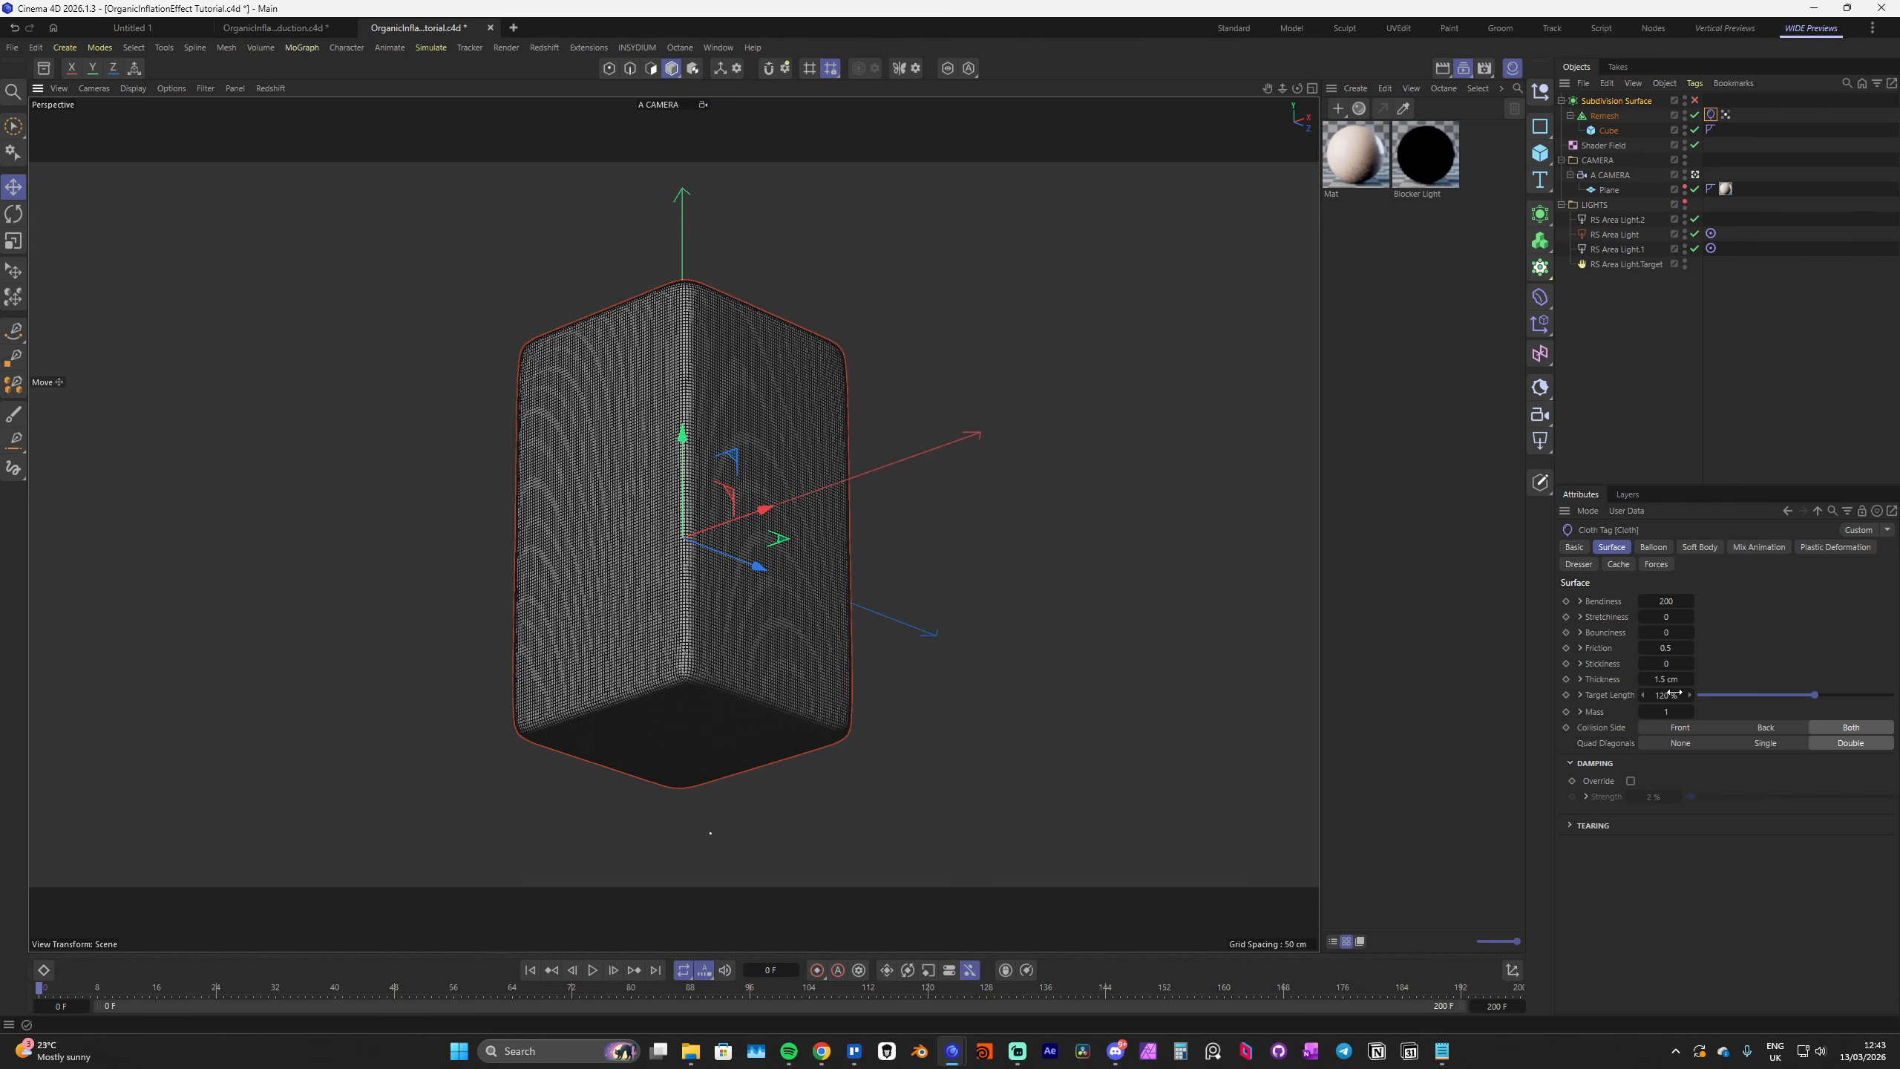
Replay the simulation with the new cloth surface settings and compare the result with the Subdivision Surface enabled
{"action": "left_click", "coordinate": [841, 408]}
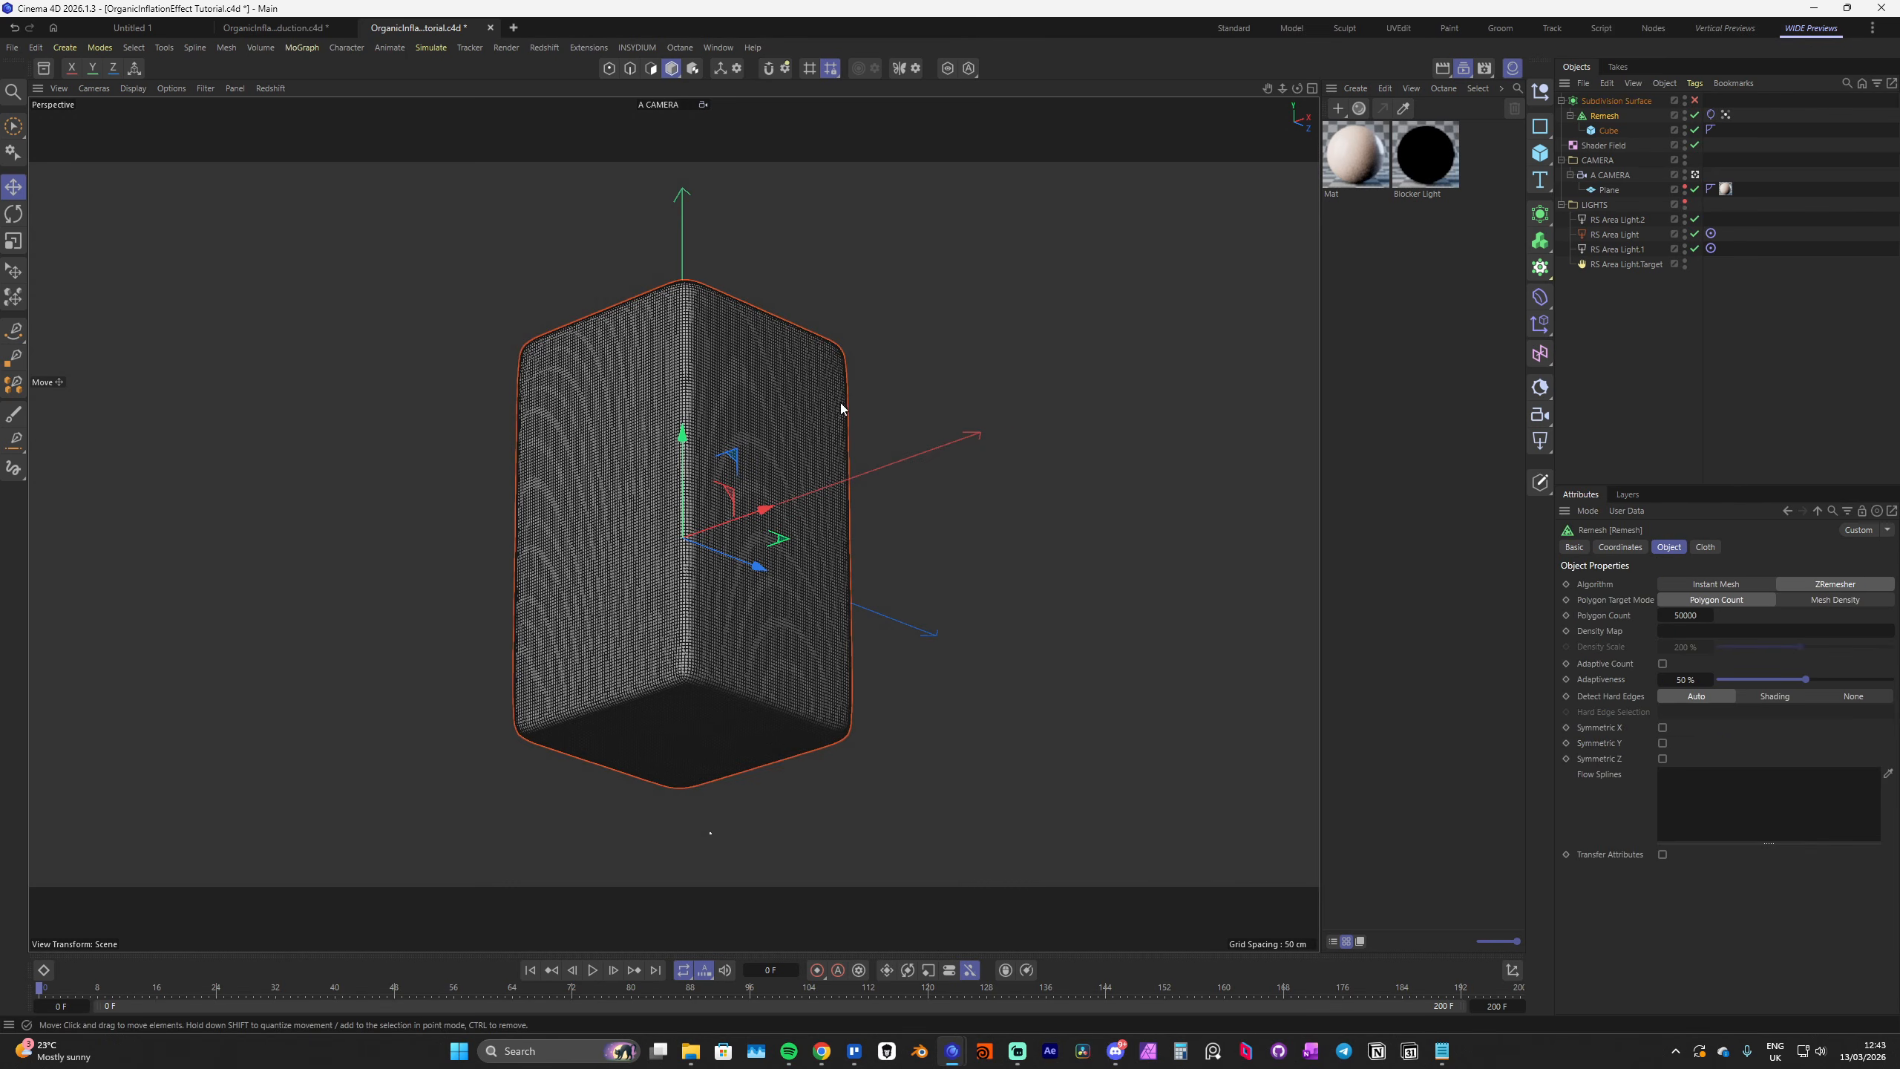
{"action": "key", "text": "F8"}
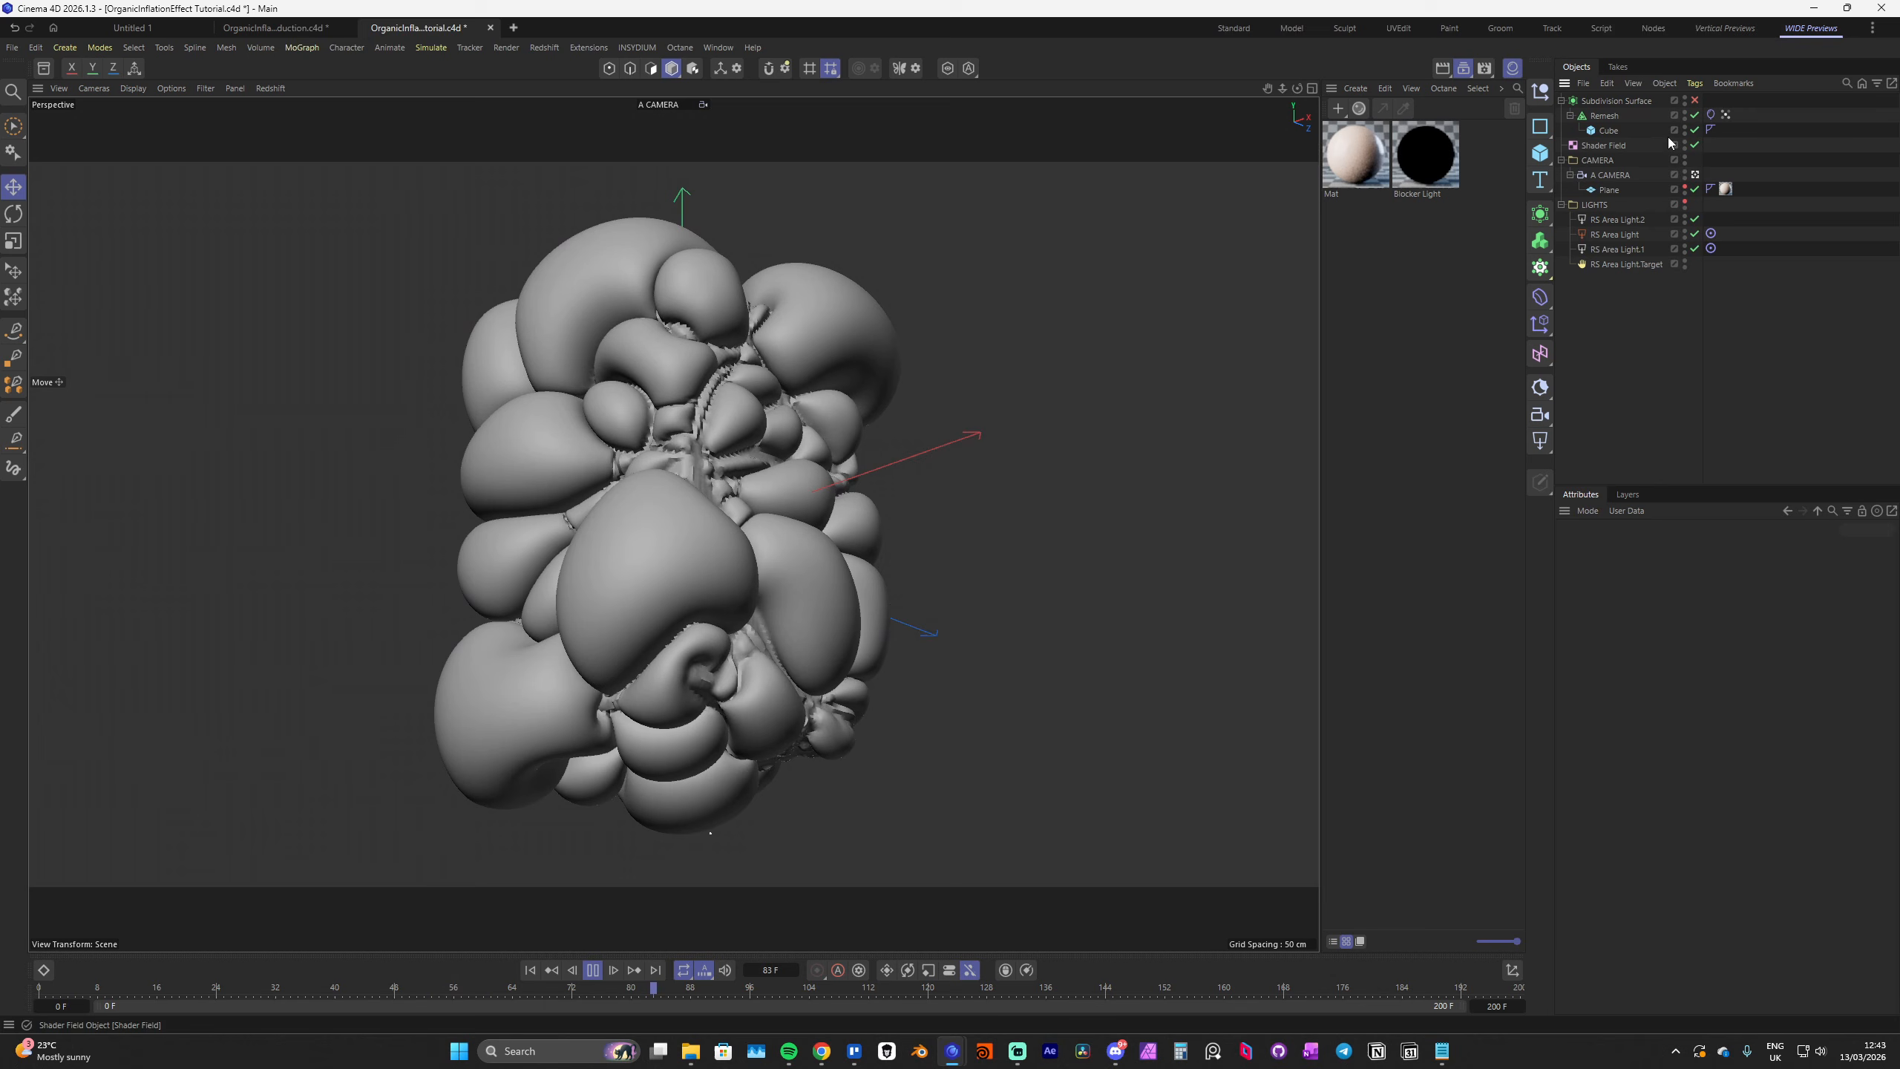
{"action": "key", "text": "F8"}
{"action": "left_click", "coordinate": [1695, 101]}
{"action": "key", "text": "F8"}
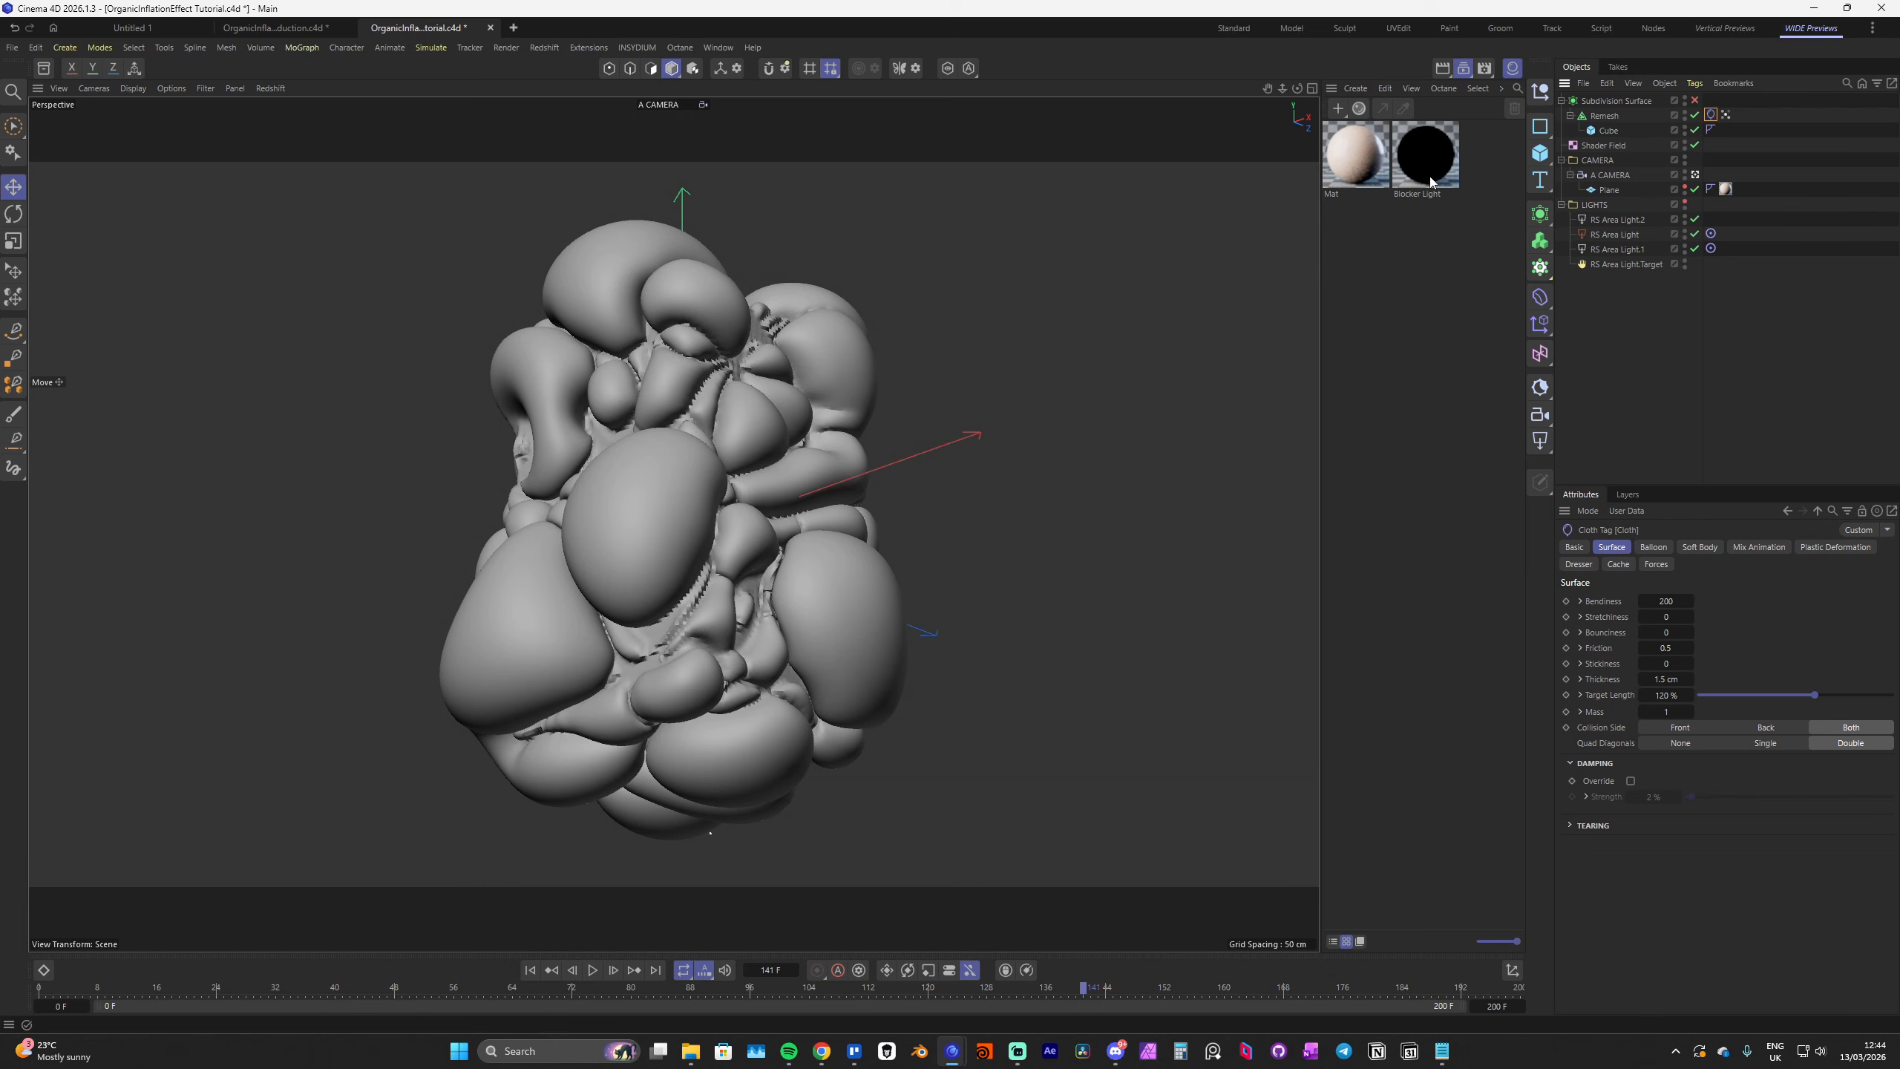
Create a new material and apply it to the Remesh object
{"action": "left_click", "coordinate": [1337, 108]}
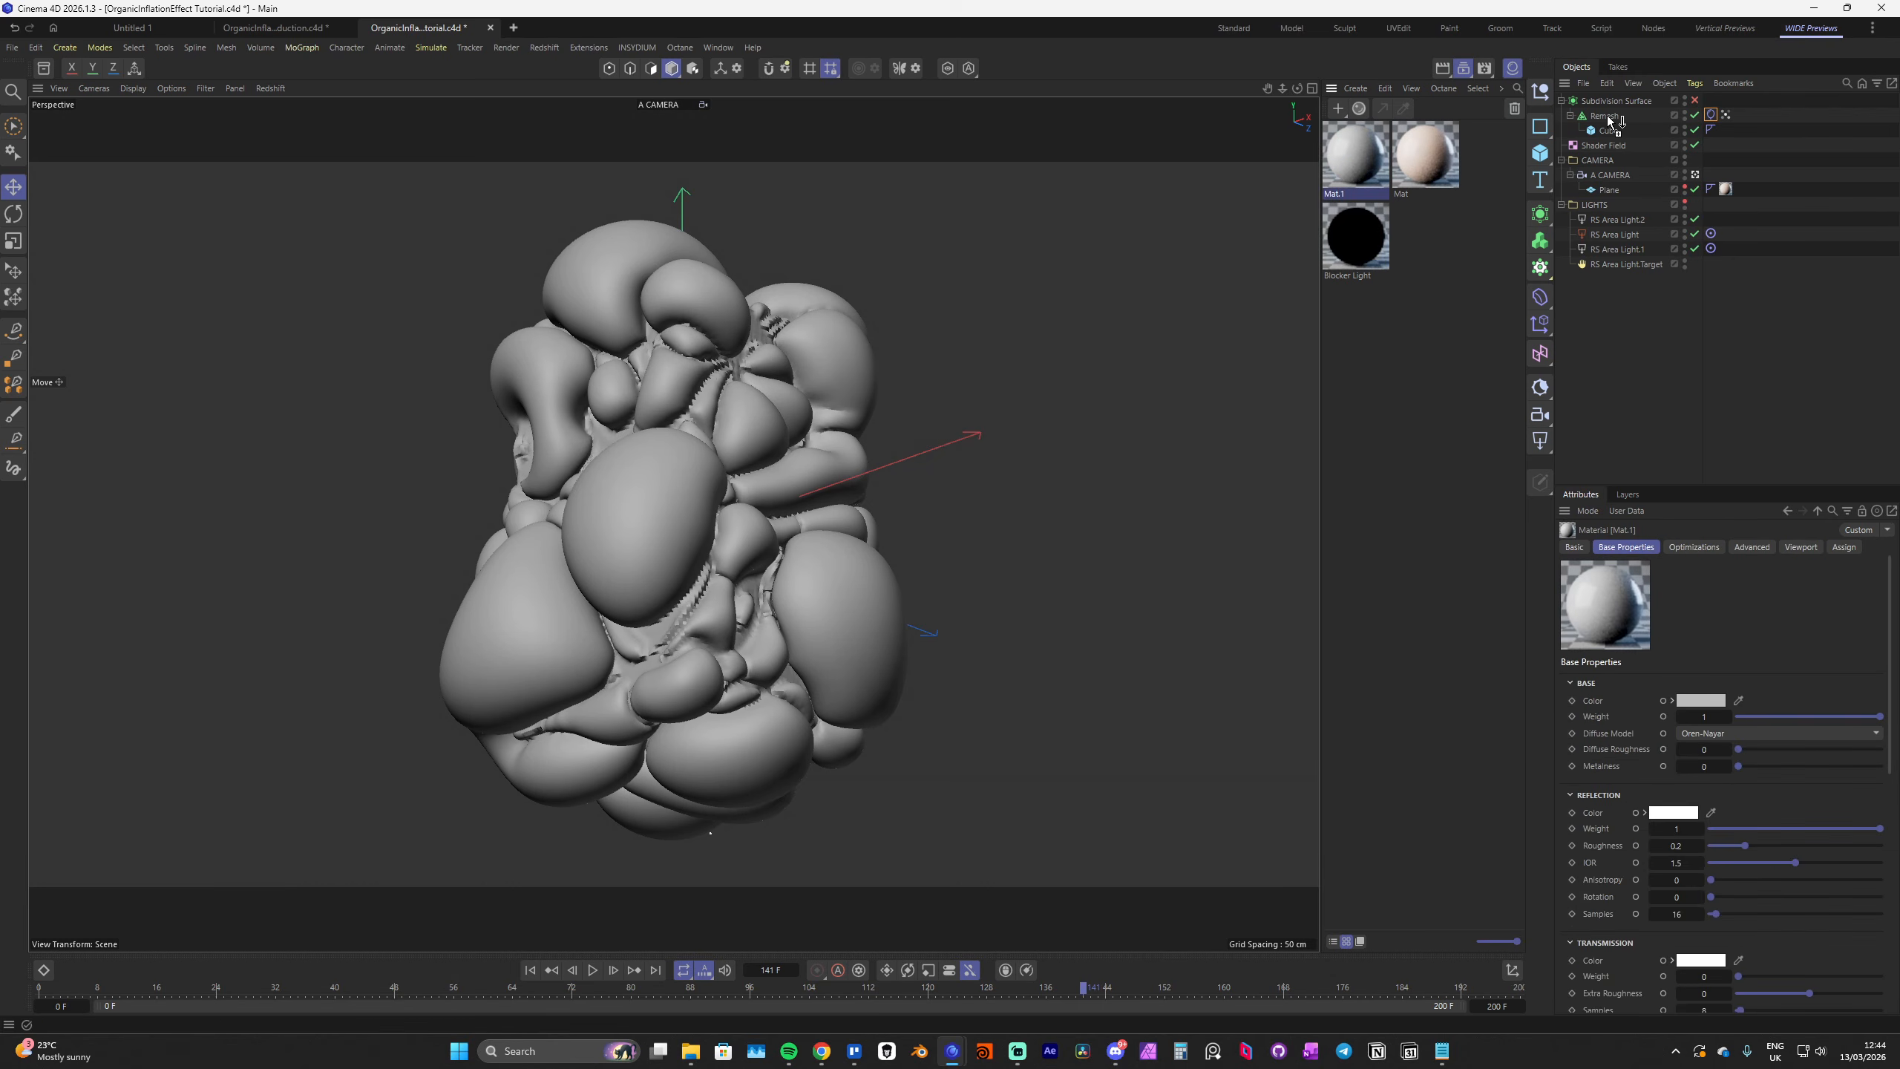
{"action": "left_click_drag", "start_coordinate": [1610, 119], "coordinate": [1609, 118]}
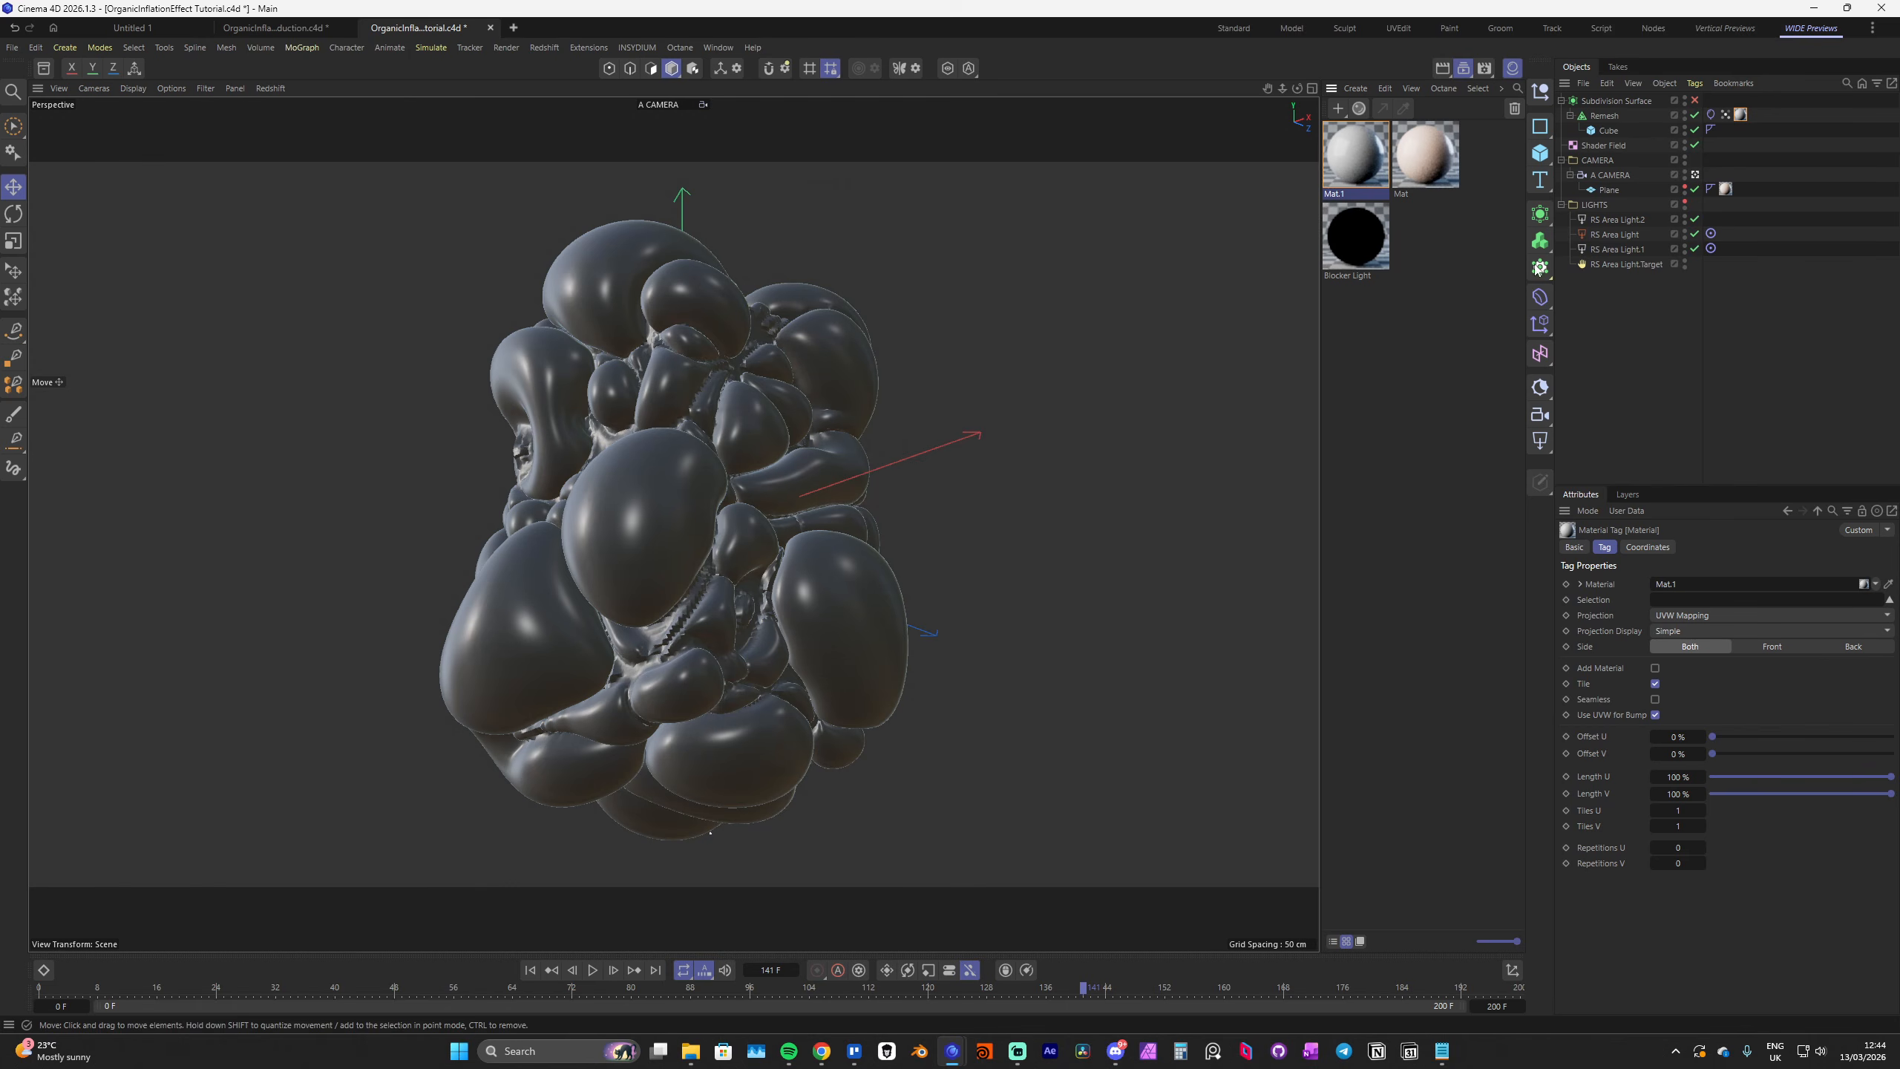
Make the LIGHTS group visible in the viewport, switch to the Default Camera and show the grid
{"action": "left_click", "coordinate": [1686, 205]}
{"action": "left_click", "coordinate": [659, 105]}
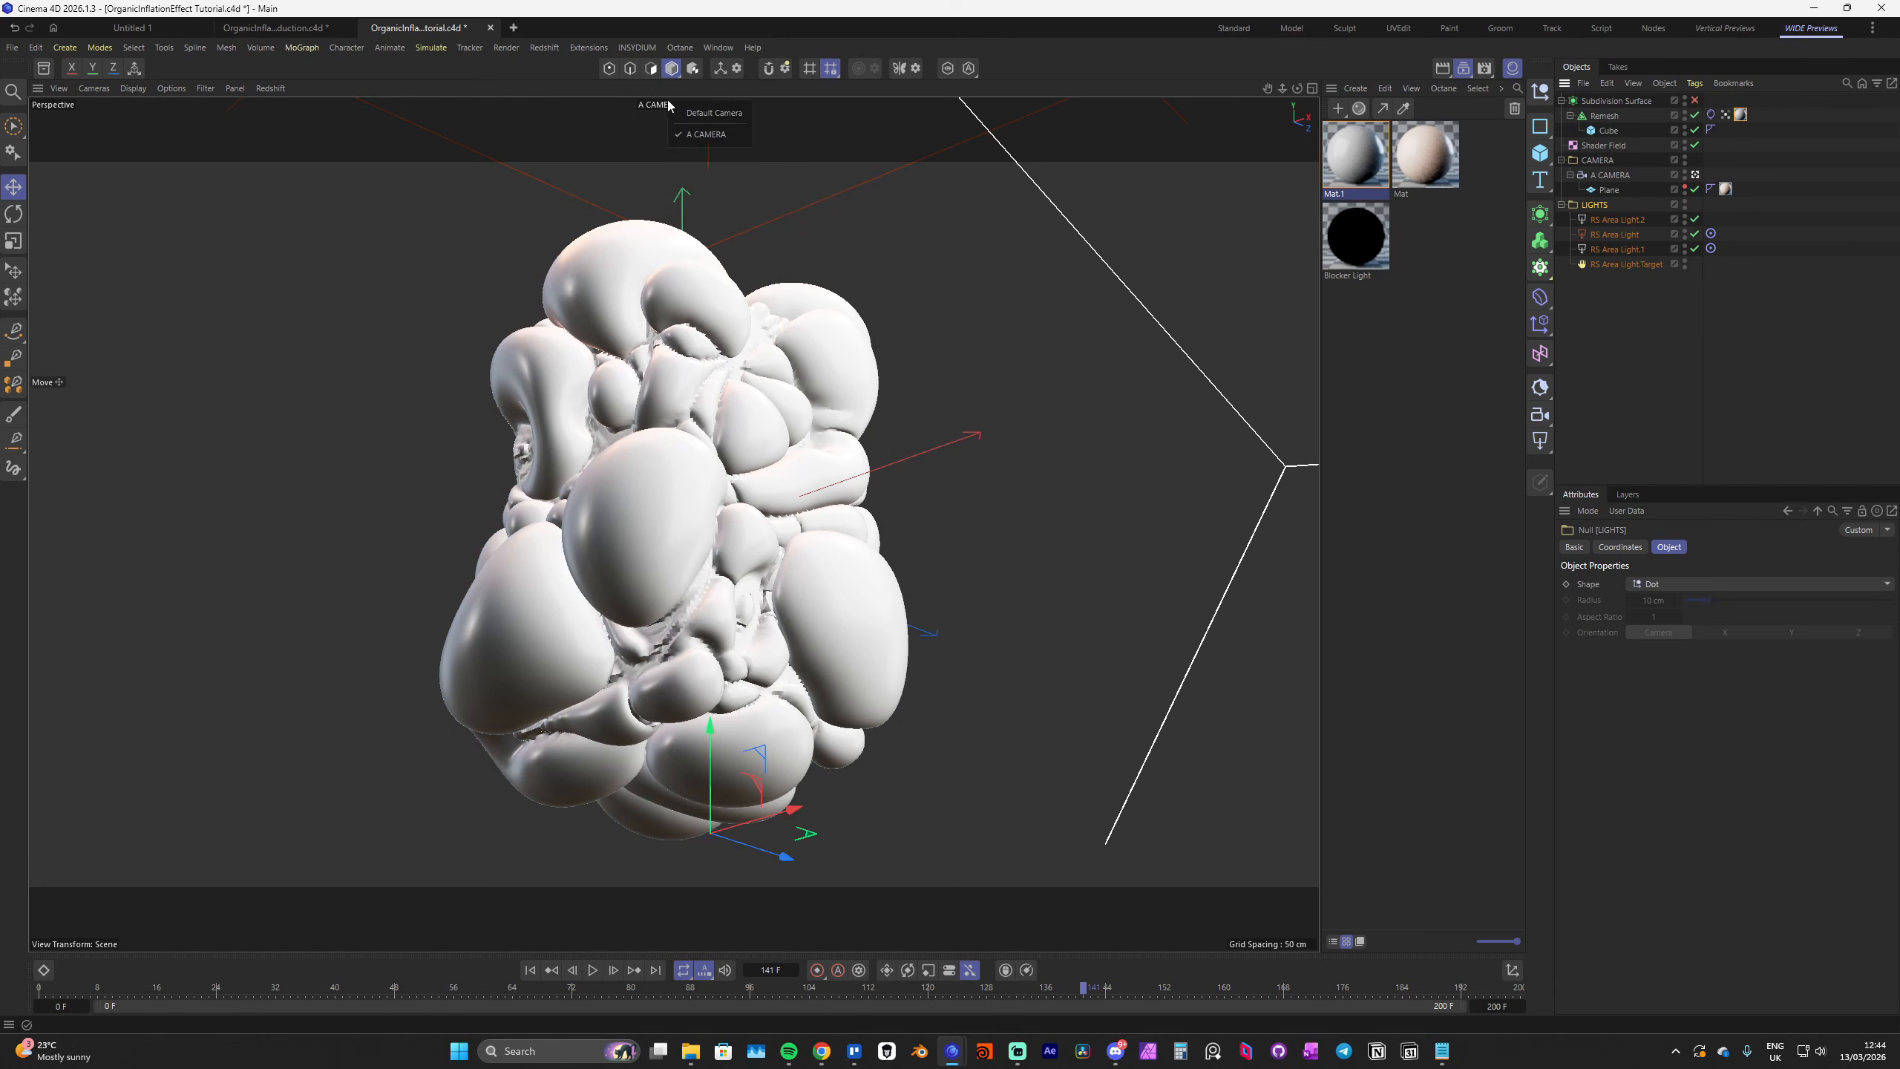
{"action": "left_click", "coordinate": [692, 113]}
{"action": "scroll", "coordinate": [737, 645], "scroll_direction": "down", "scroll_amount": 10}
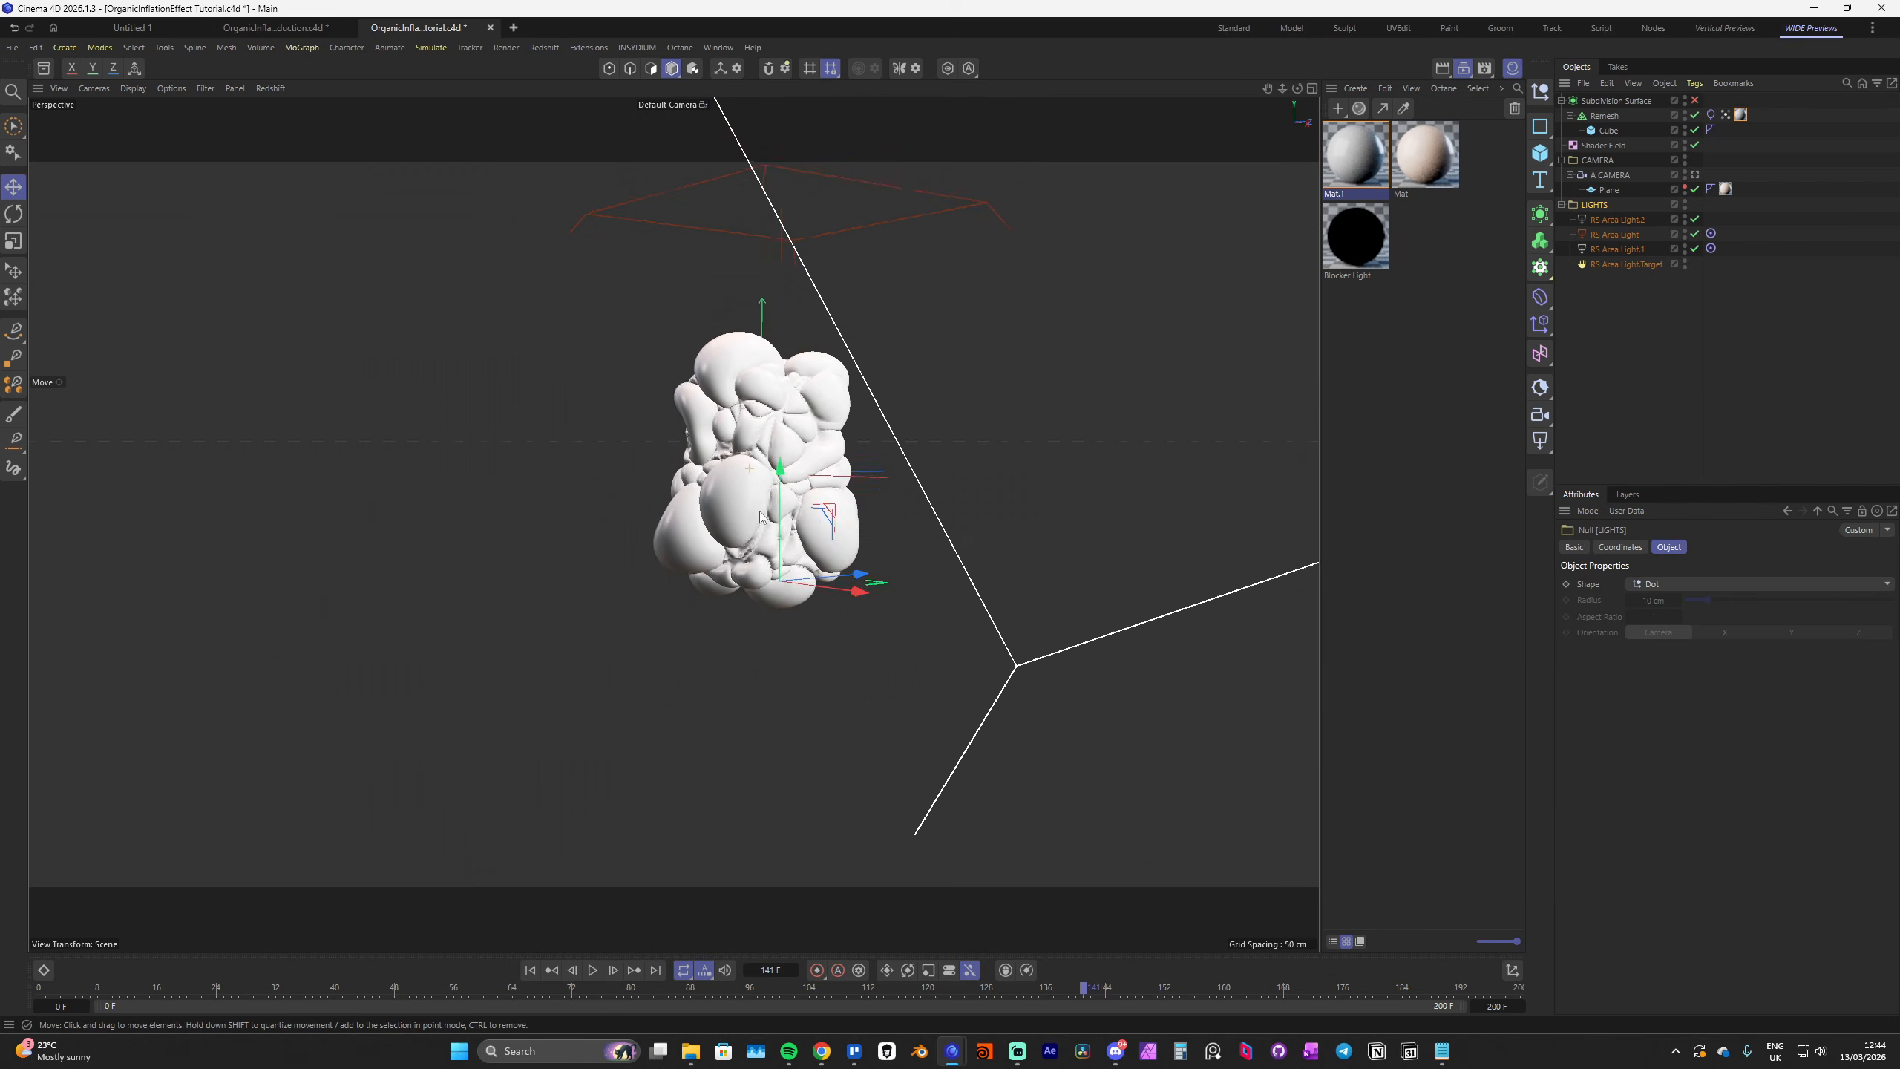
{"action": "scroll", "coordinate": [739, 646], "scroll_direction": "down", "scroll_amount": 6}
{"action": "left_click_drag", "start_coordinate": [754, 557], "coordinate": [856, 865], "text": "alt"}
{"action": "left_click", "coordinate": [209, 89]}
{"action": "left_click", "coordinate": [235, 193]}
Examine the arrangement of the area lights around the inflated object and check RS Area Light's object settings
{"action": "left_click_drag", "start_coordinate": [730, 285], "coordinate": [662, 377], "text": "alt"}
{"action": "middle_click_drag", "start_coordinate": [657, 380], "coordinate": [676, 536], "text": "alt"}
{"action": "right_click_drag", "start_coordinate": [739, 419], "coordinate": [786, 273], "text": "alt"}
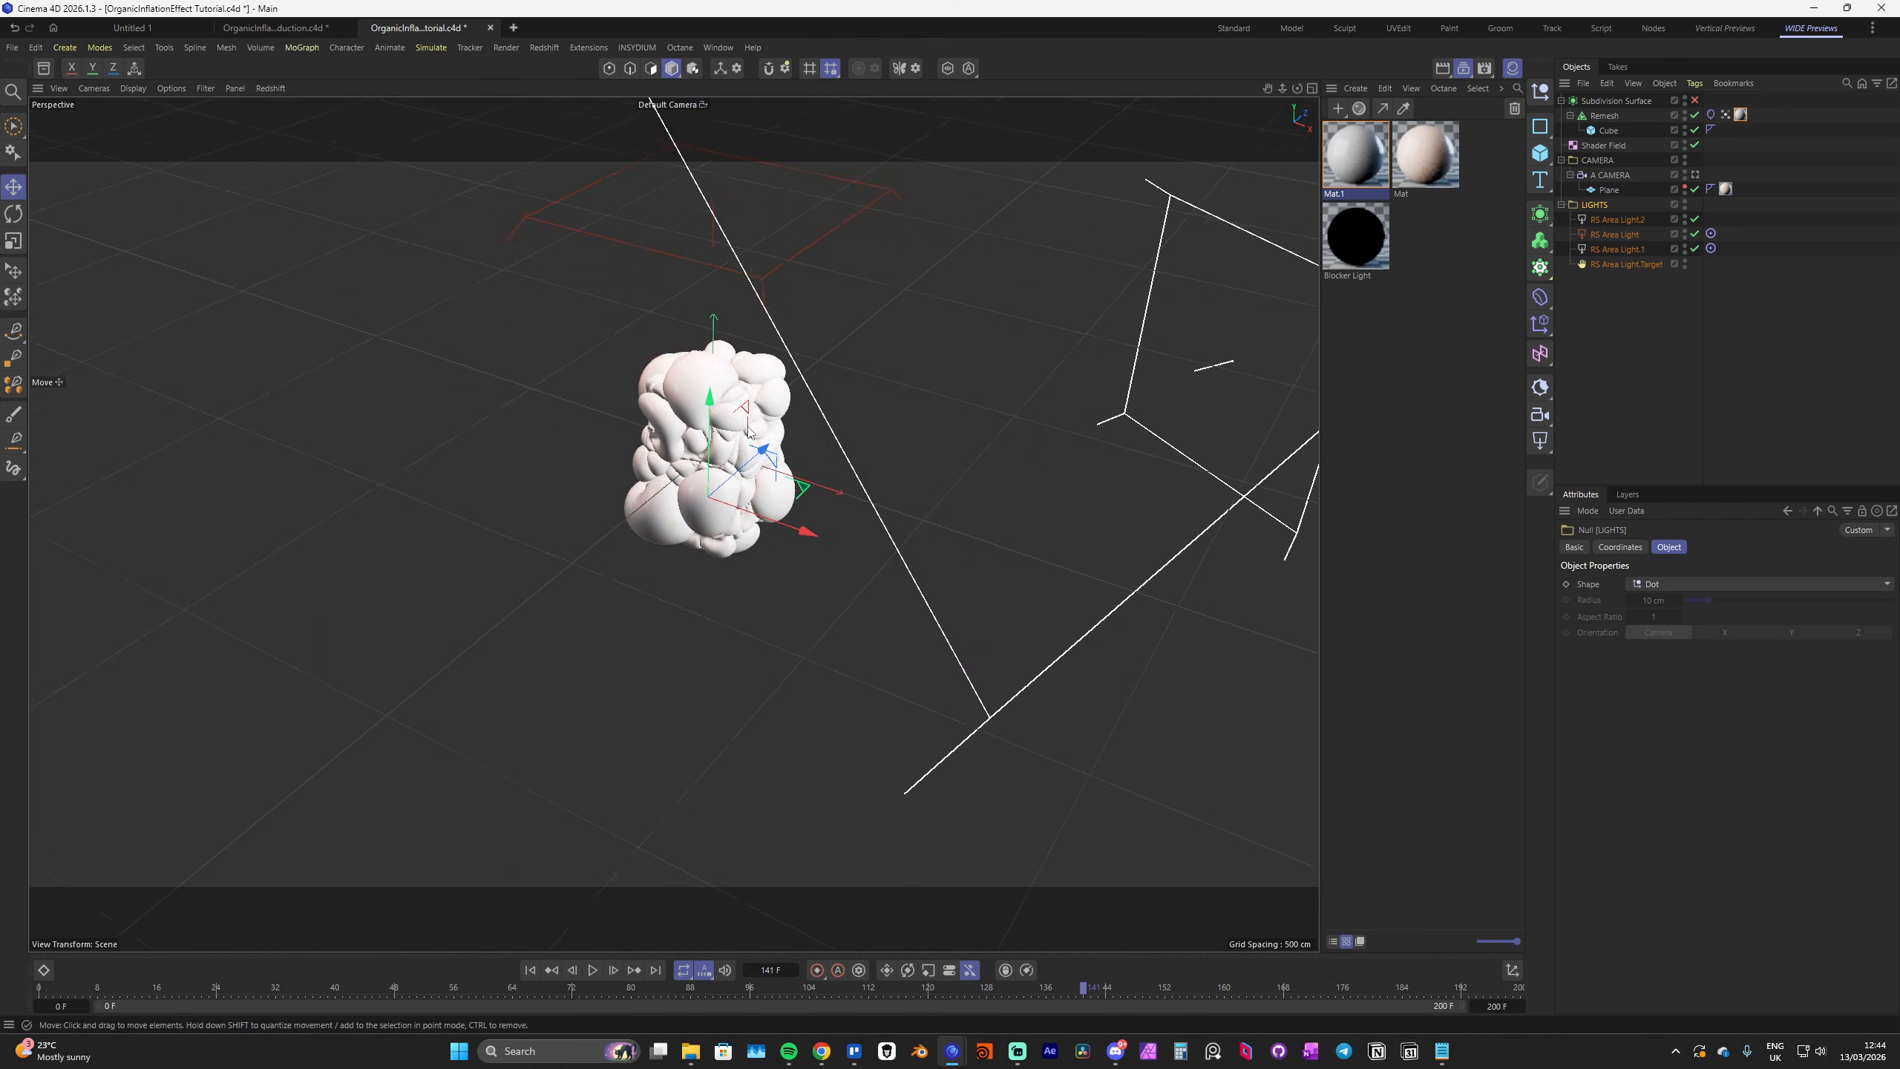
{"action": "middle_click_drag", "start_coordinate": [728, 248], "coordinate": [730, 322], "text": "alt"}
{"action": "left_click_drag", "start_coordinate": [728, 318], "coordinate": [721, 294], "text": "alt"}
{"action": "left_click", "coordinate": [1602, 221]}
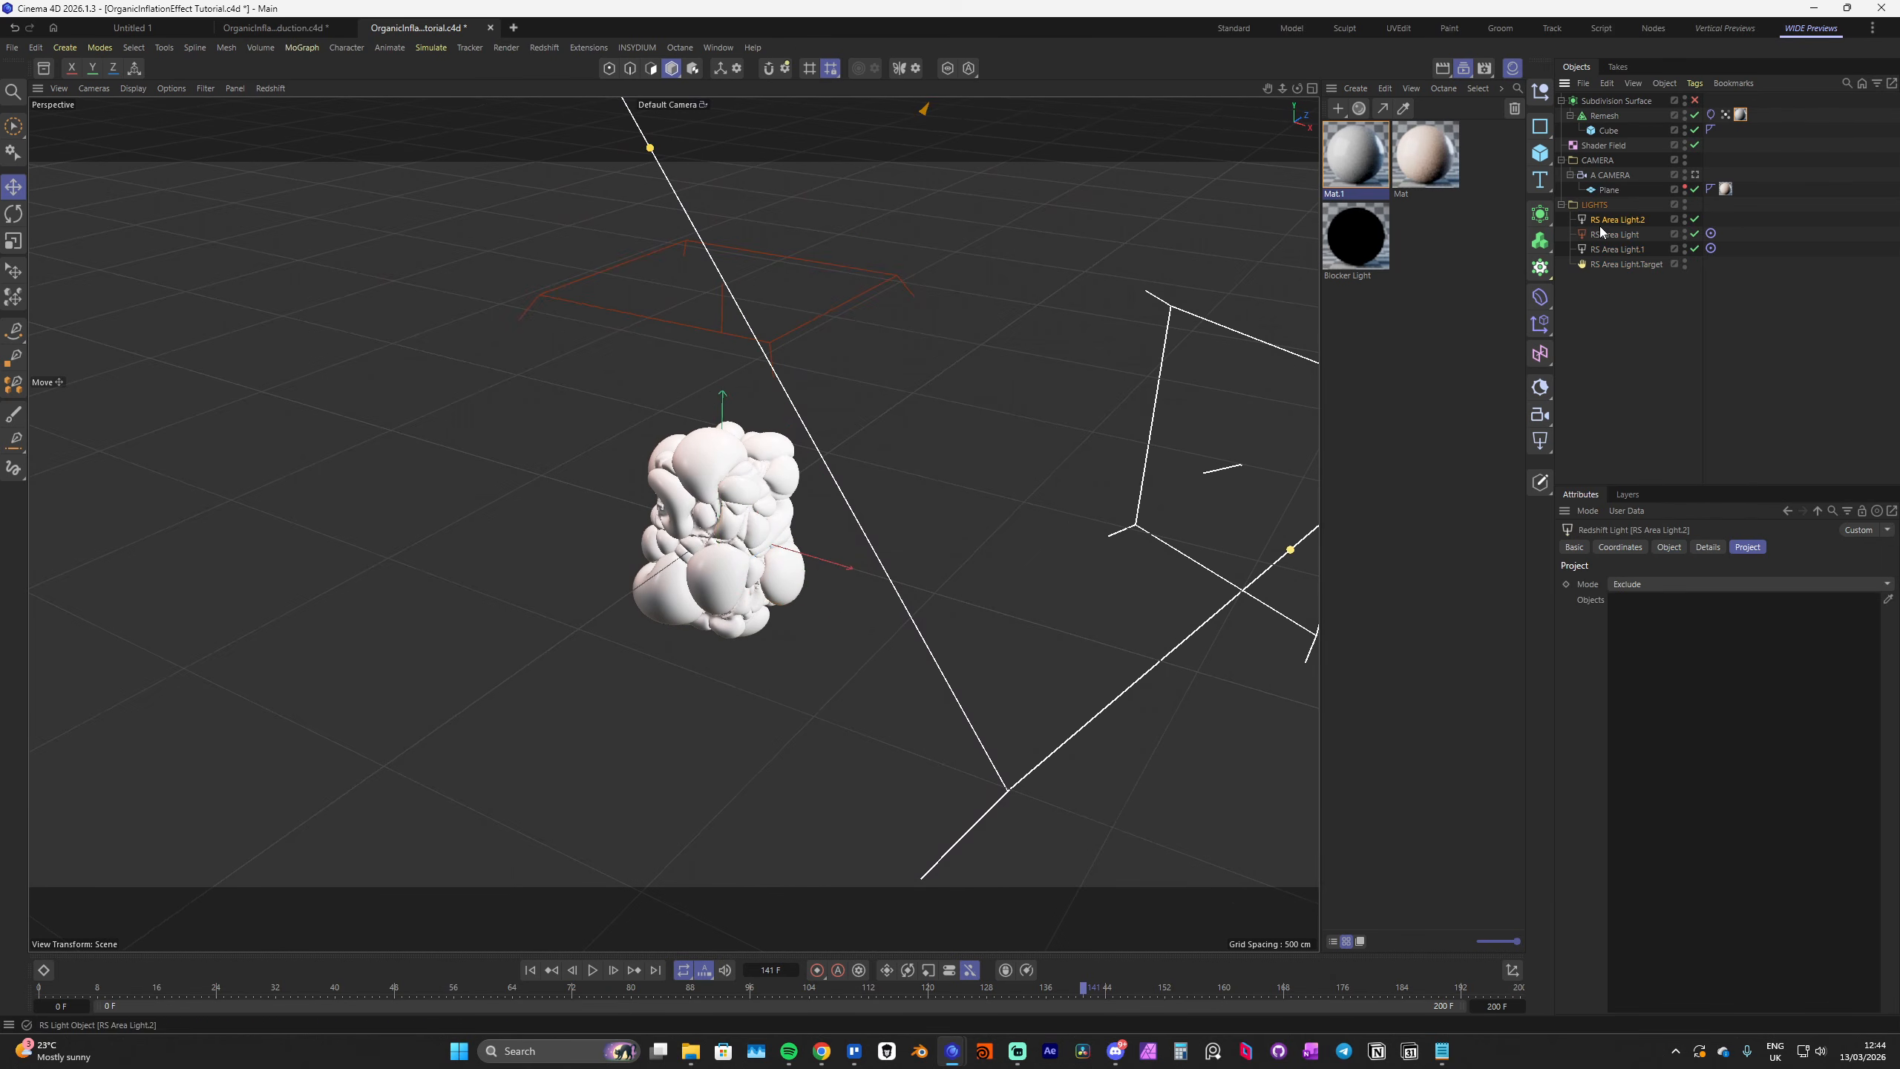
{"action": "left_click", "coordinate": [1605, 235]}
{"action": "left_click_drag", "start_coordinate": [723, 518], "coordinate": [717, 464], "text": "alt"}
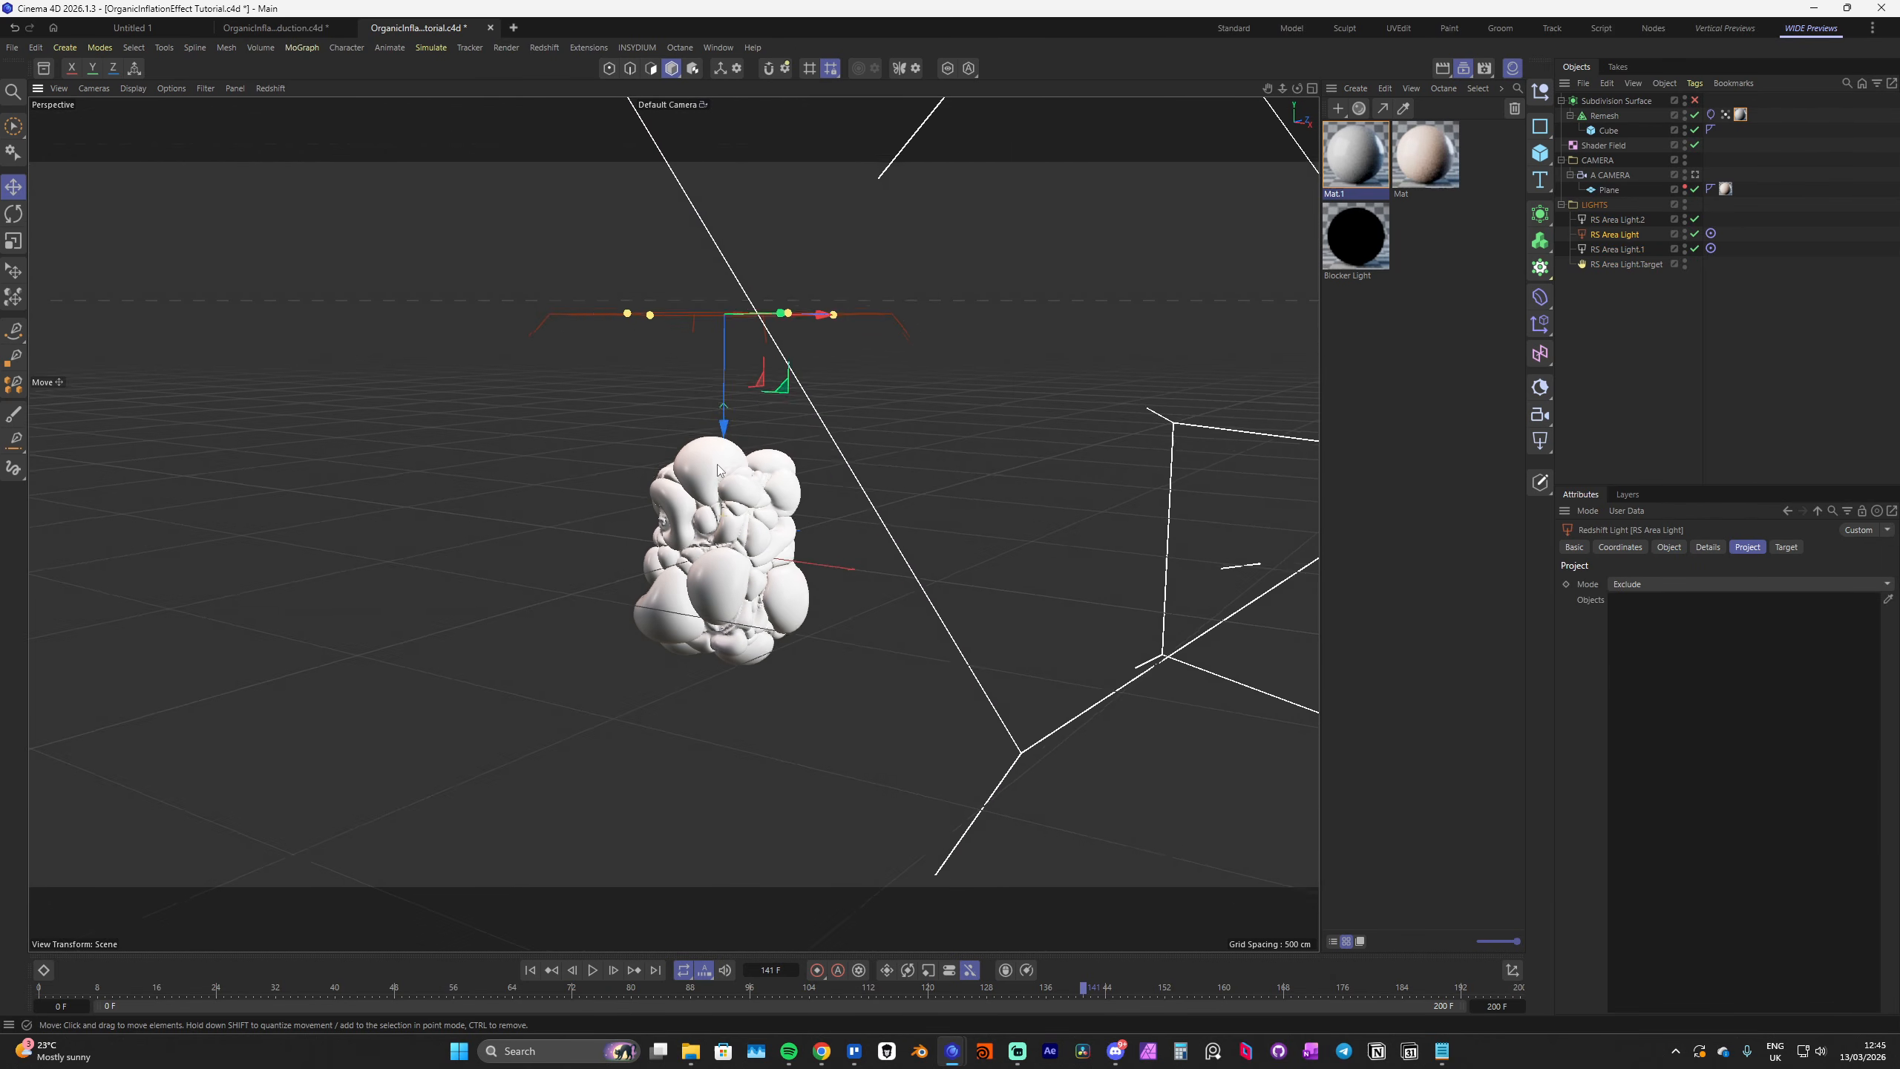
{"action": "left_click", "coordinate": [1669, 547]}
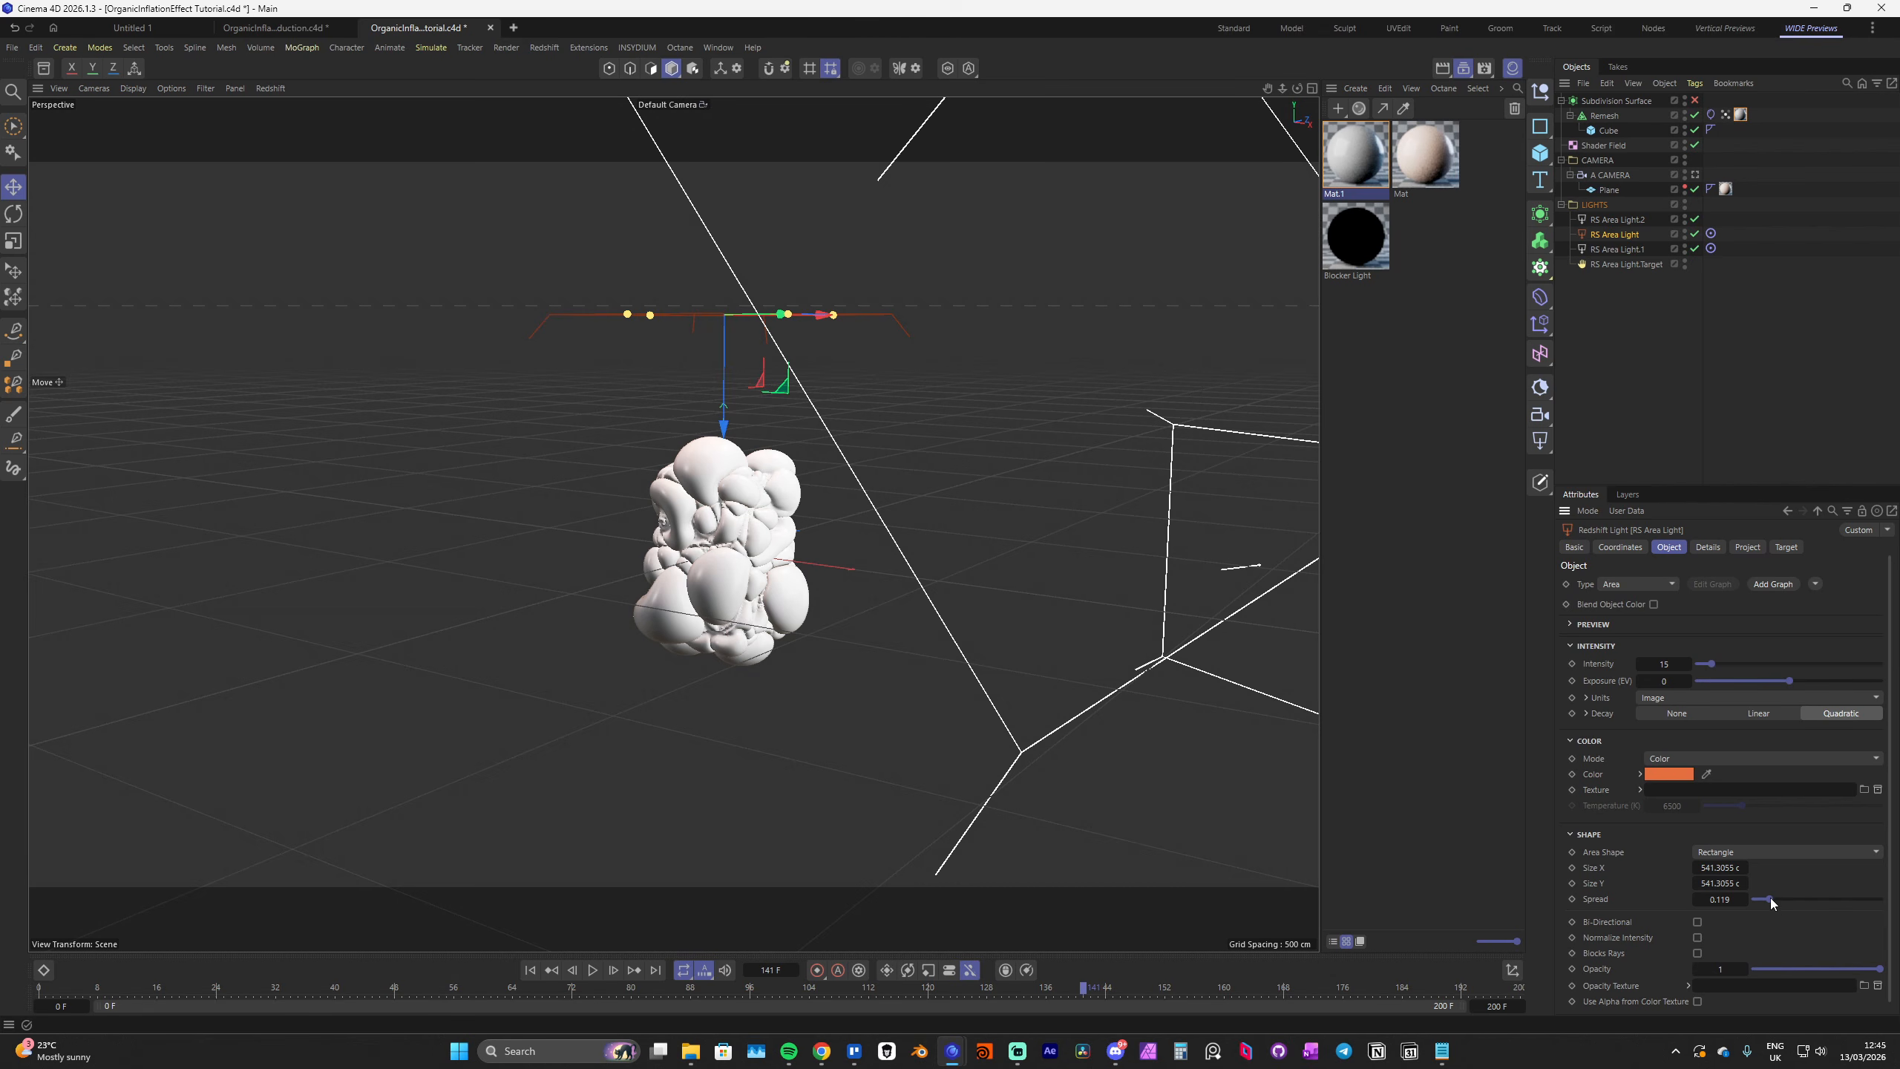
Open the Redshift RenderView and dock it beside the perspective viewport
{"action": "left_click", "coordinate": [544, 48]}
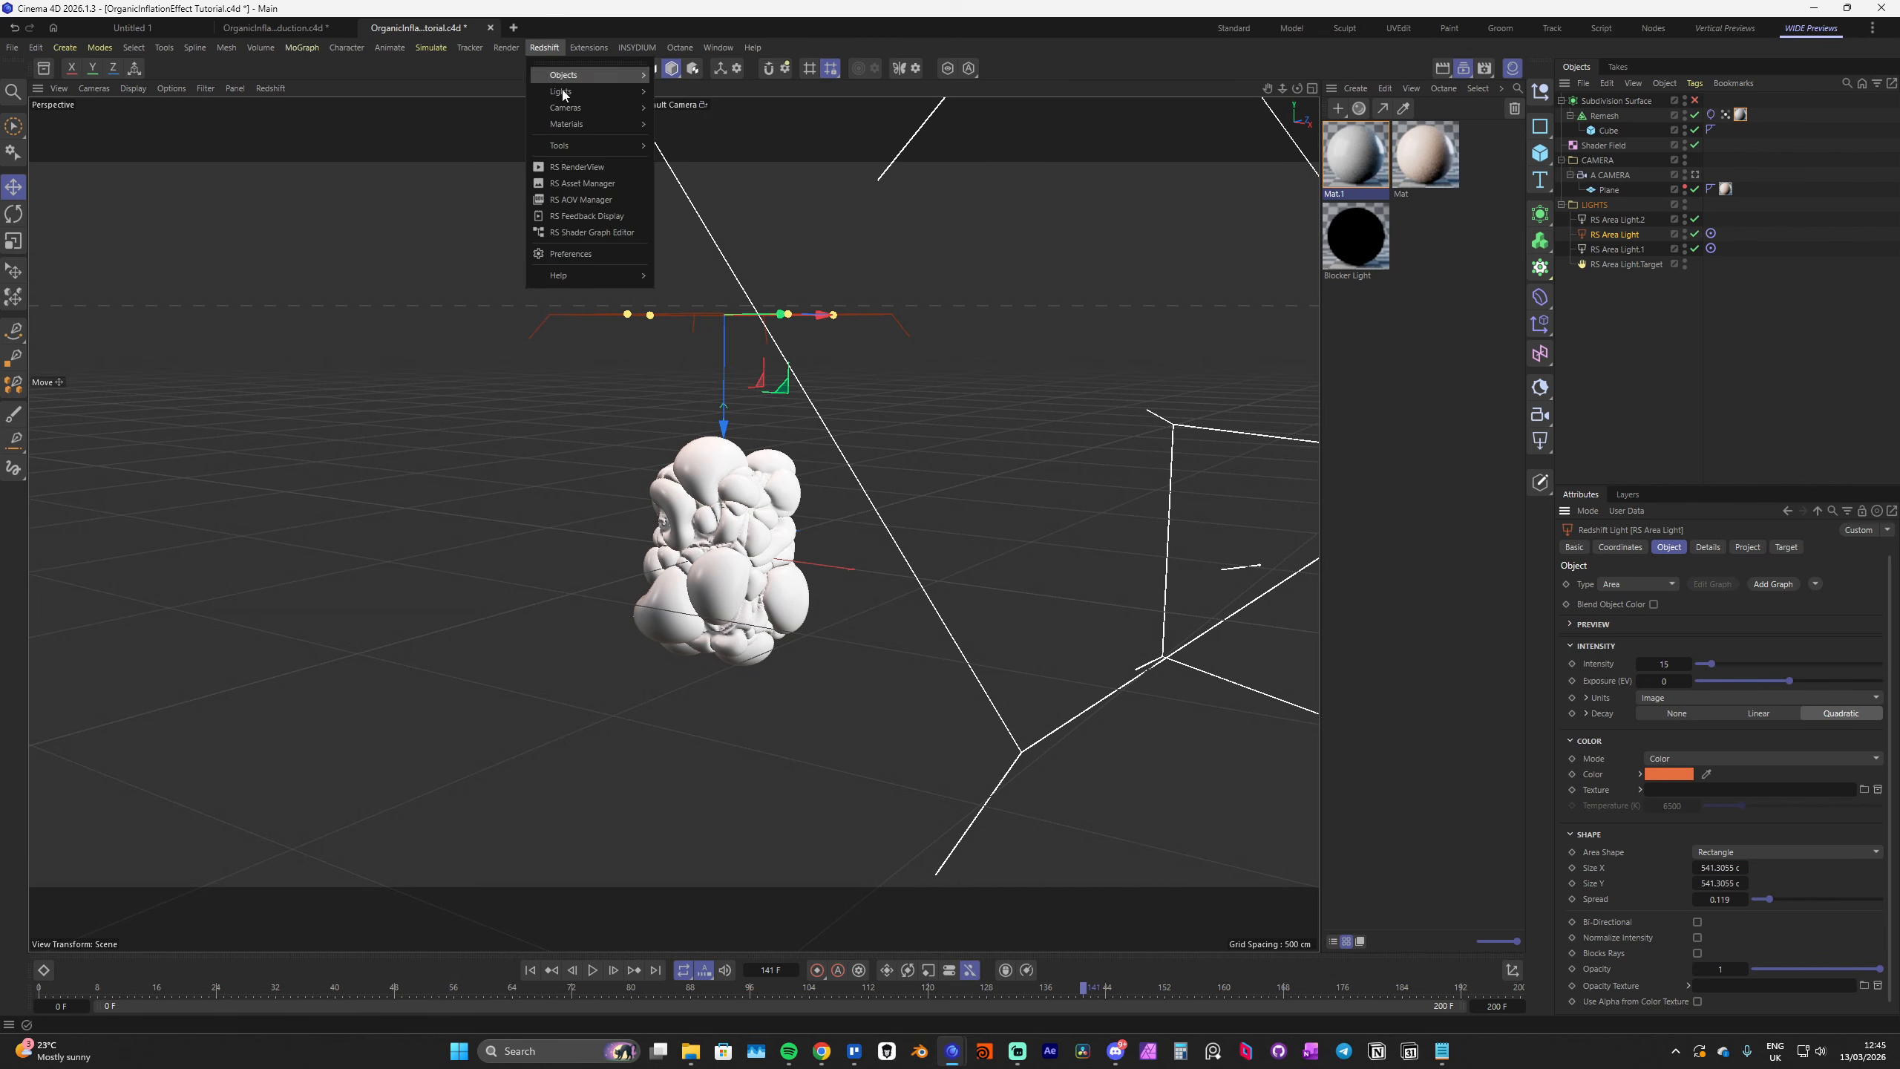
{"action": "left_click", "coordinate": [580, 178]}
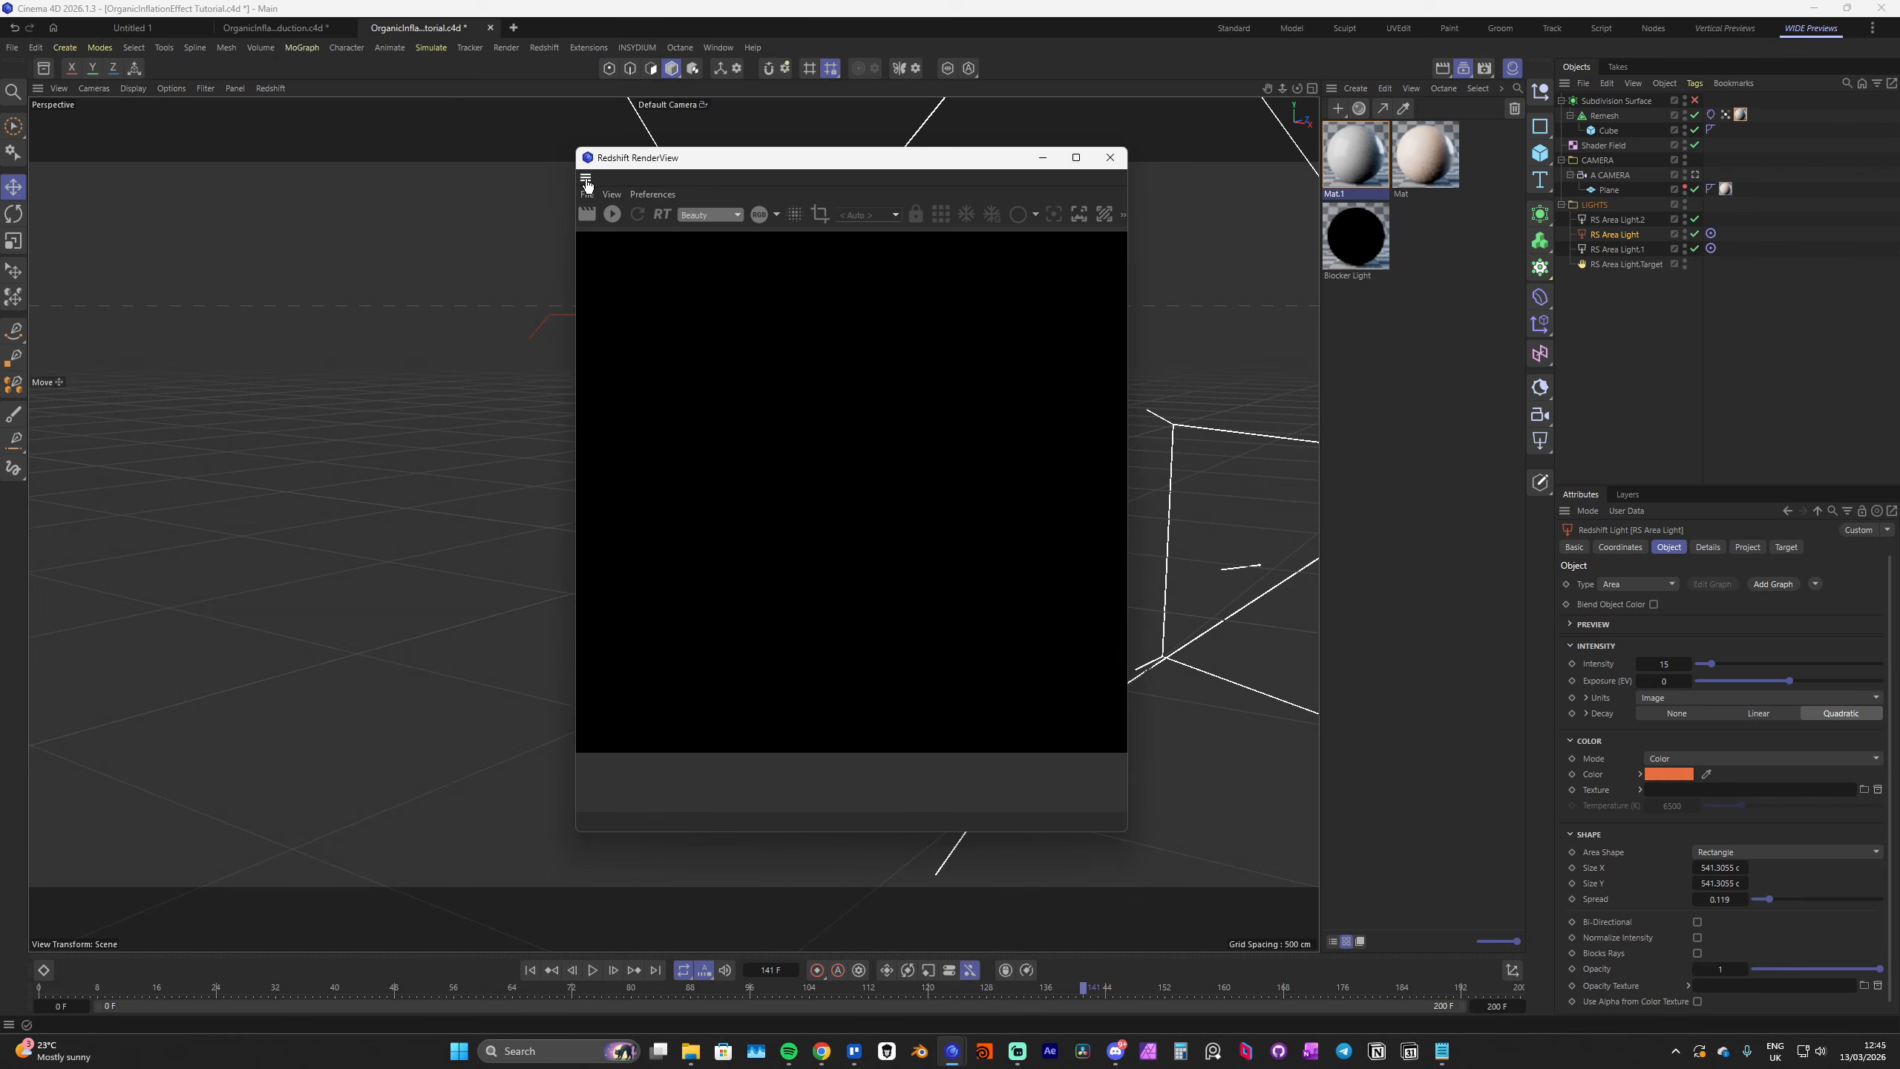
{"action": "left_click_drag", "start_coordinate": [586, 178], "coordinate": [146, 280]}
{"action": "scroll", "coordinate": [374, 432], "scroll_direction": "down", "scroll_amount": 2}
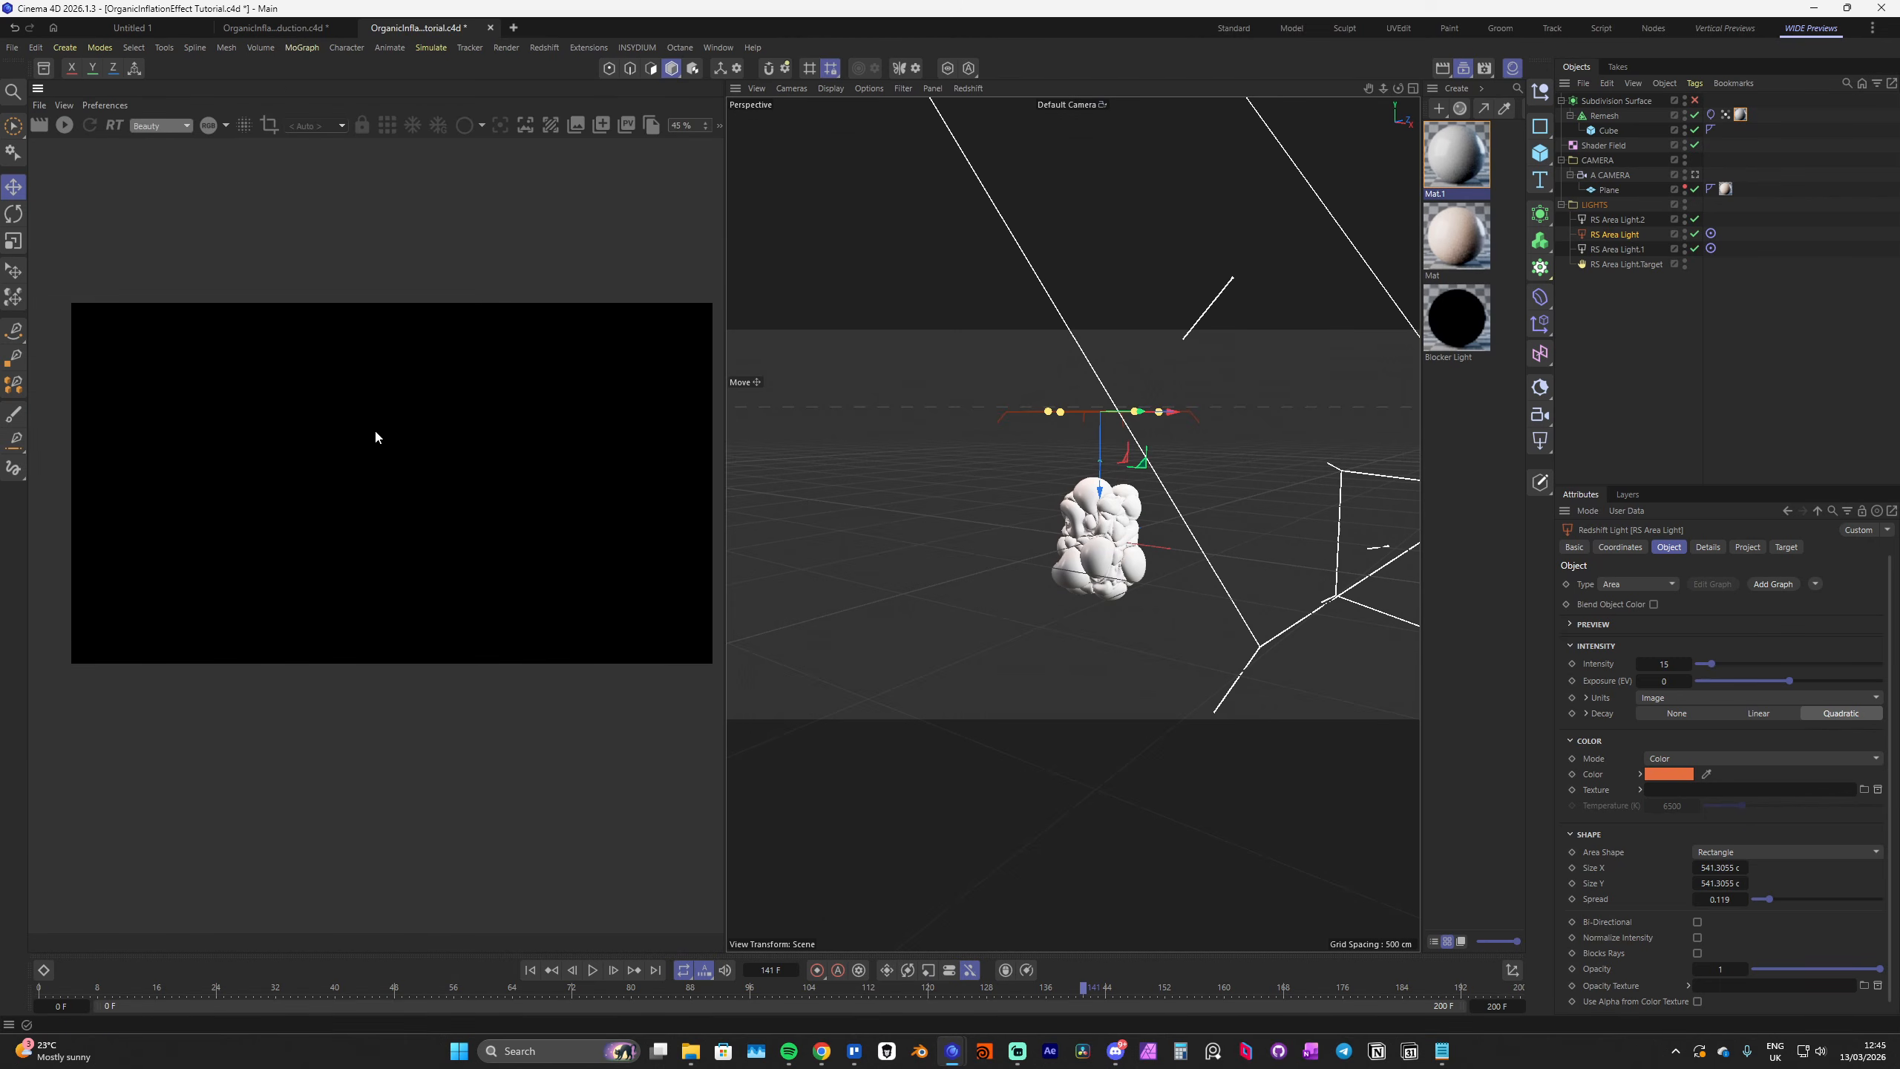
Start the live Redshift render and set it to render through A CAMERA
{"action": "left_click", "coordinate": [65, 125]}
{"action": "left_click", "coordinate": [314, 126]}
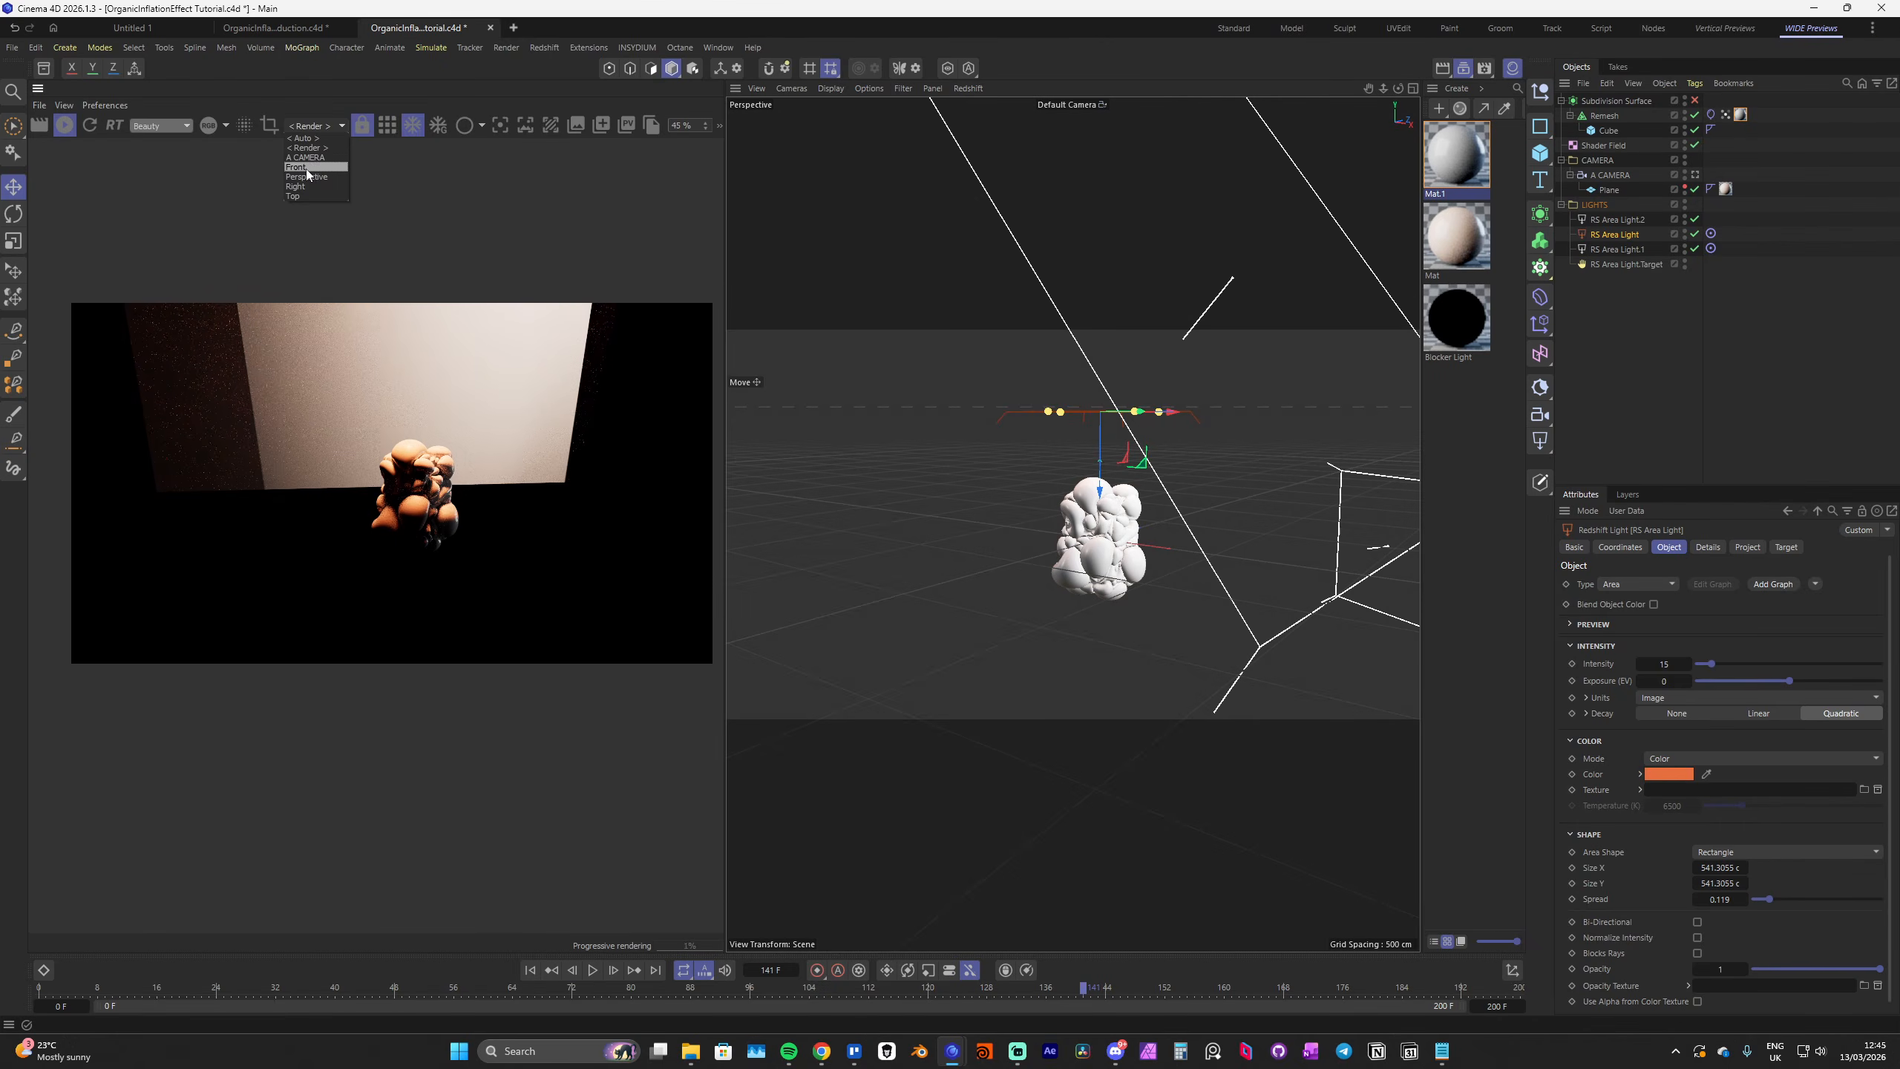
{"action": "left_click", "coordinate": [311, 158]}
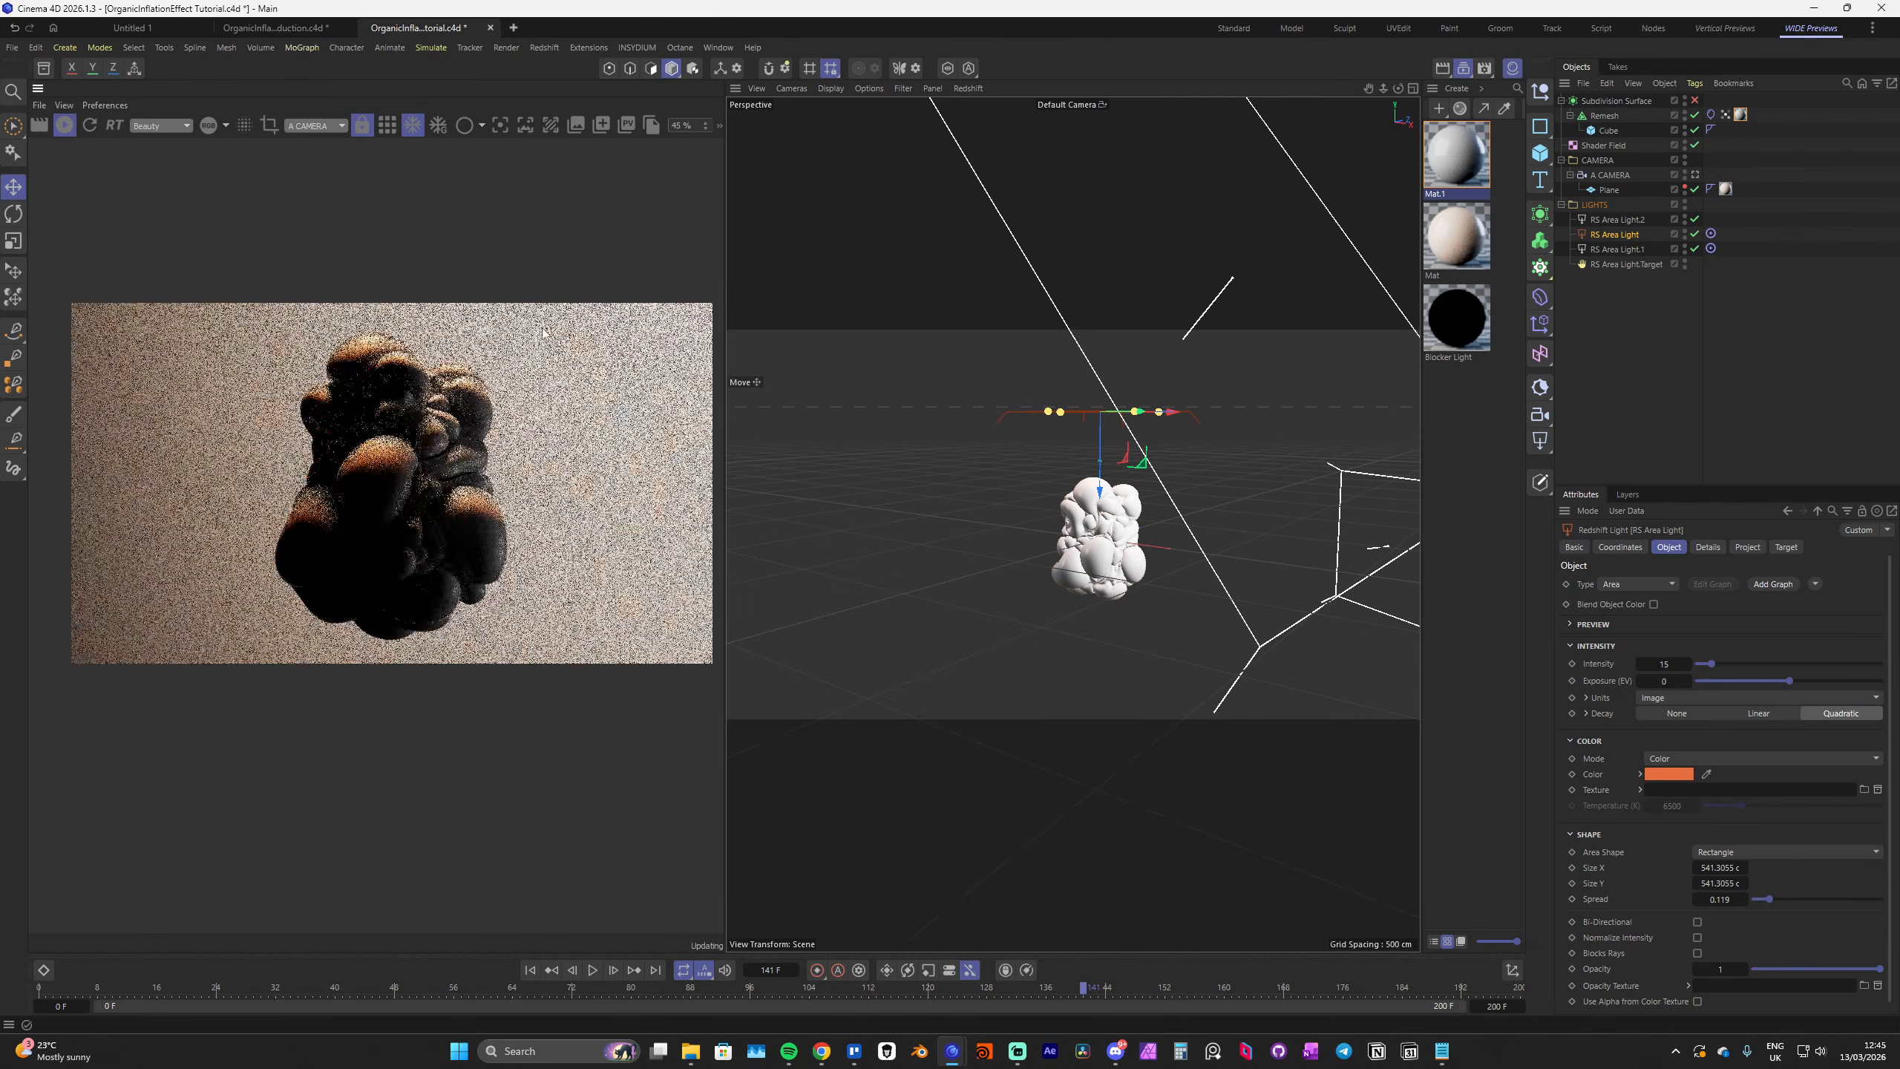
Disable the Plane, RS Area Light.2 and RS Area Light.1 to inspect the orange RS Area Light alone in the render
{"action": "left_click", "coordinate": [1695, 189]}
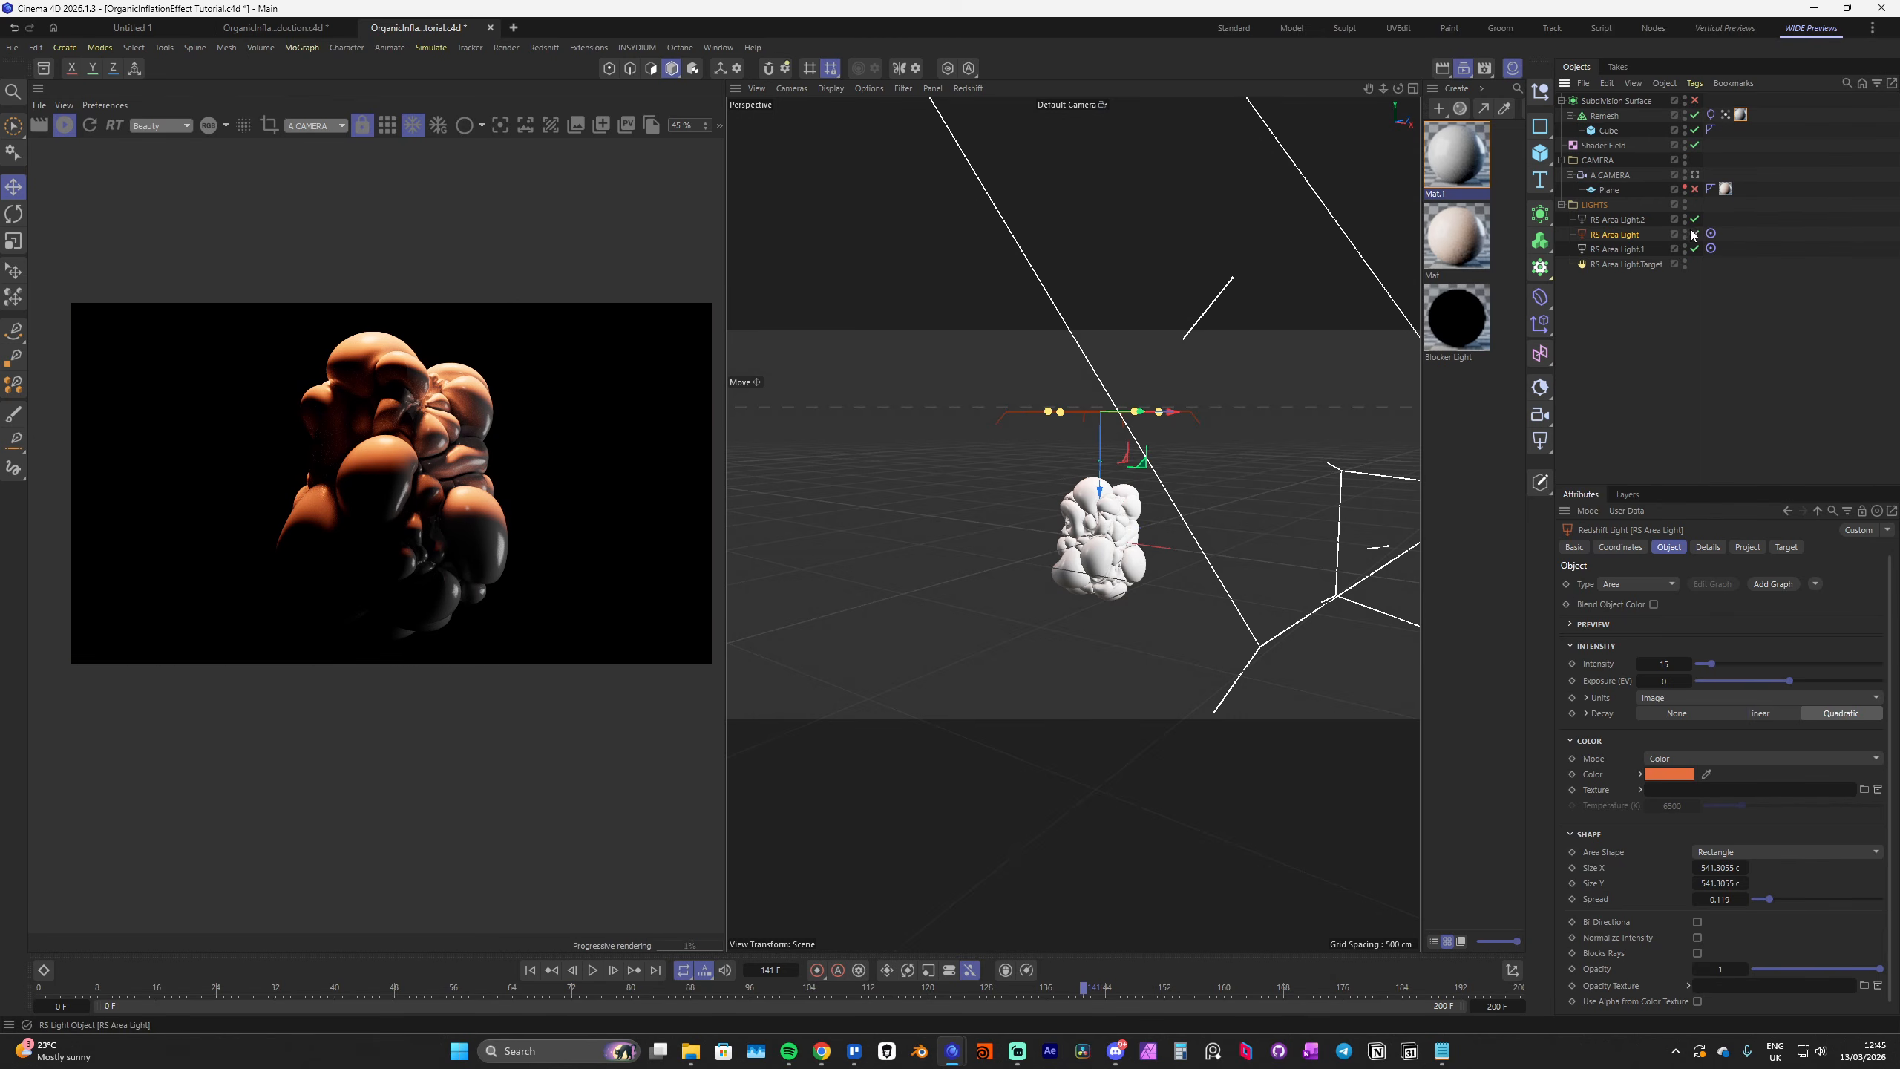
{"action": "left_click", "coordinate": [1695, 218]}
{"action": "left_click", "coordinate": [1695, 248]}
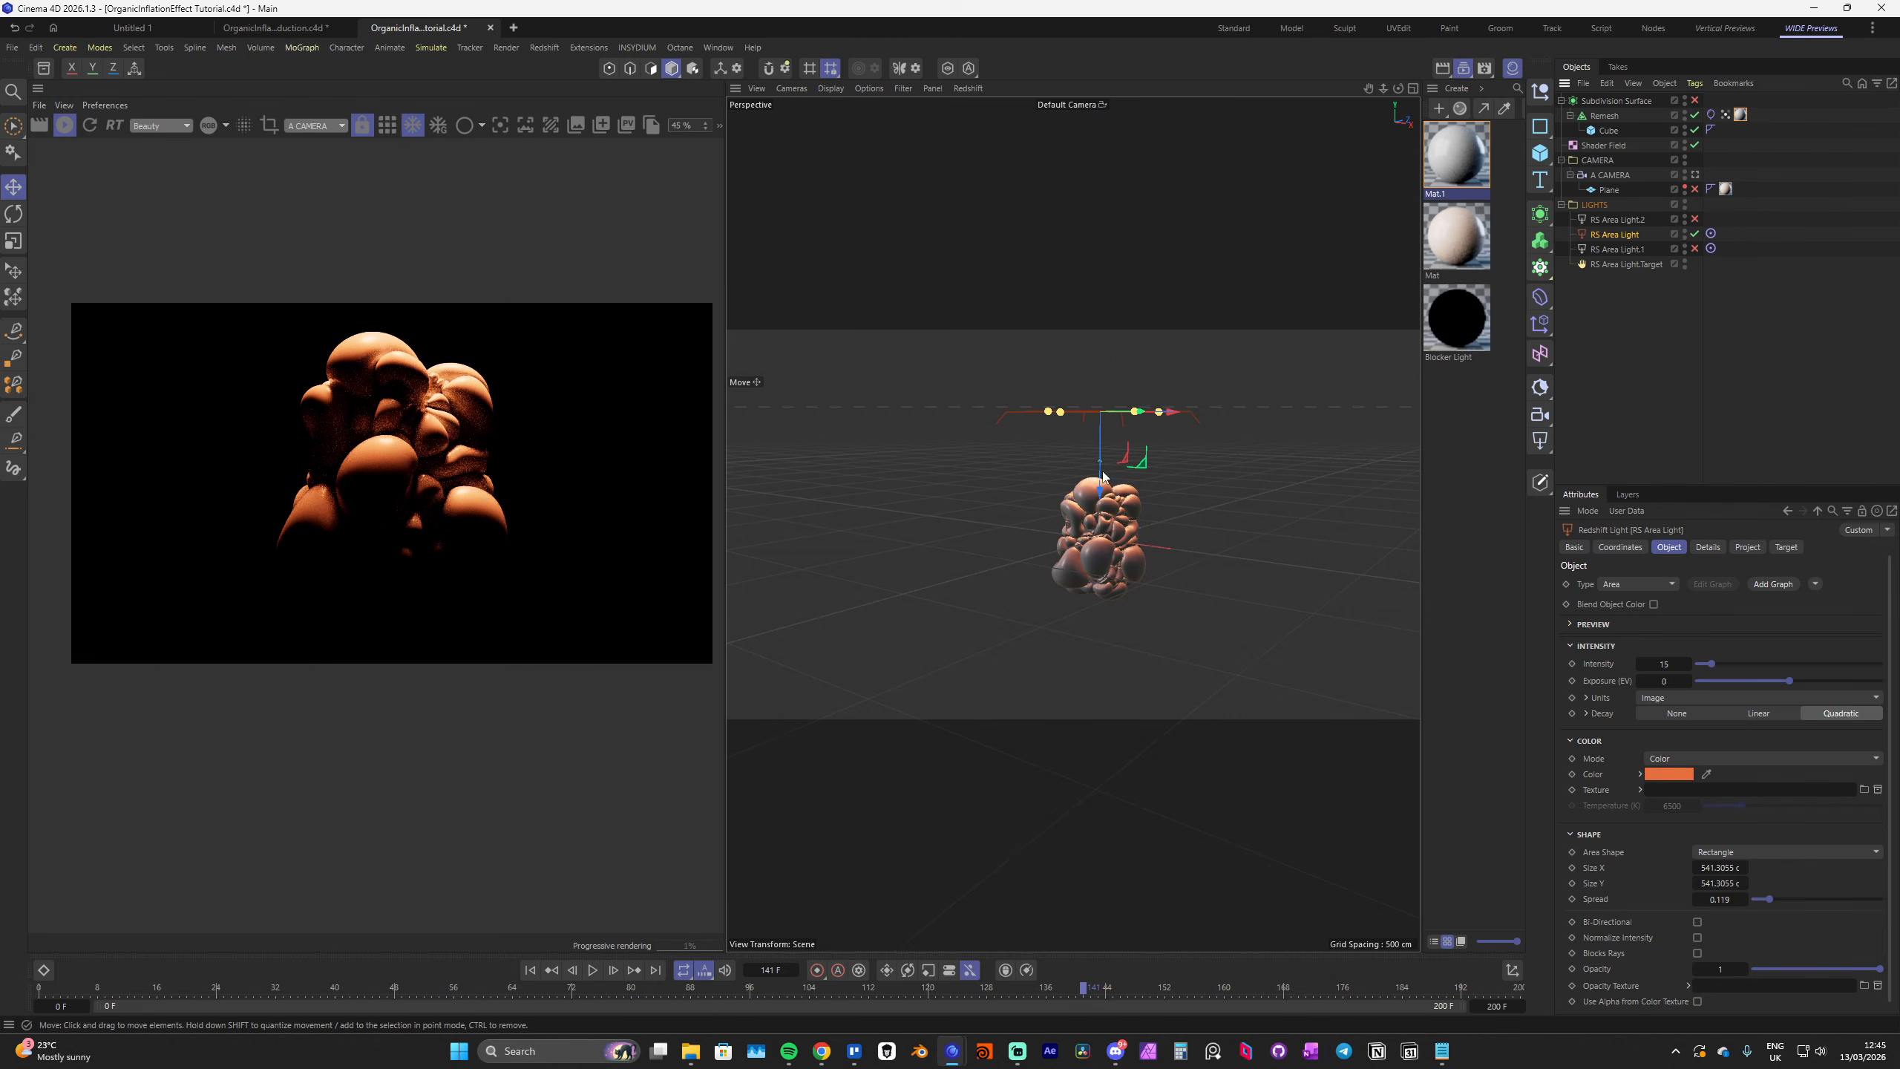
{"action": "scroll", "coordinate": [1133, 516], "scroll_direction": "up", "scroll_amount": 5}
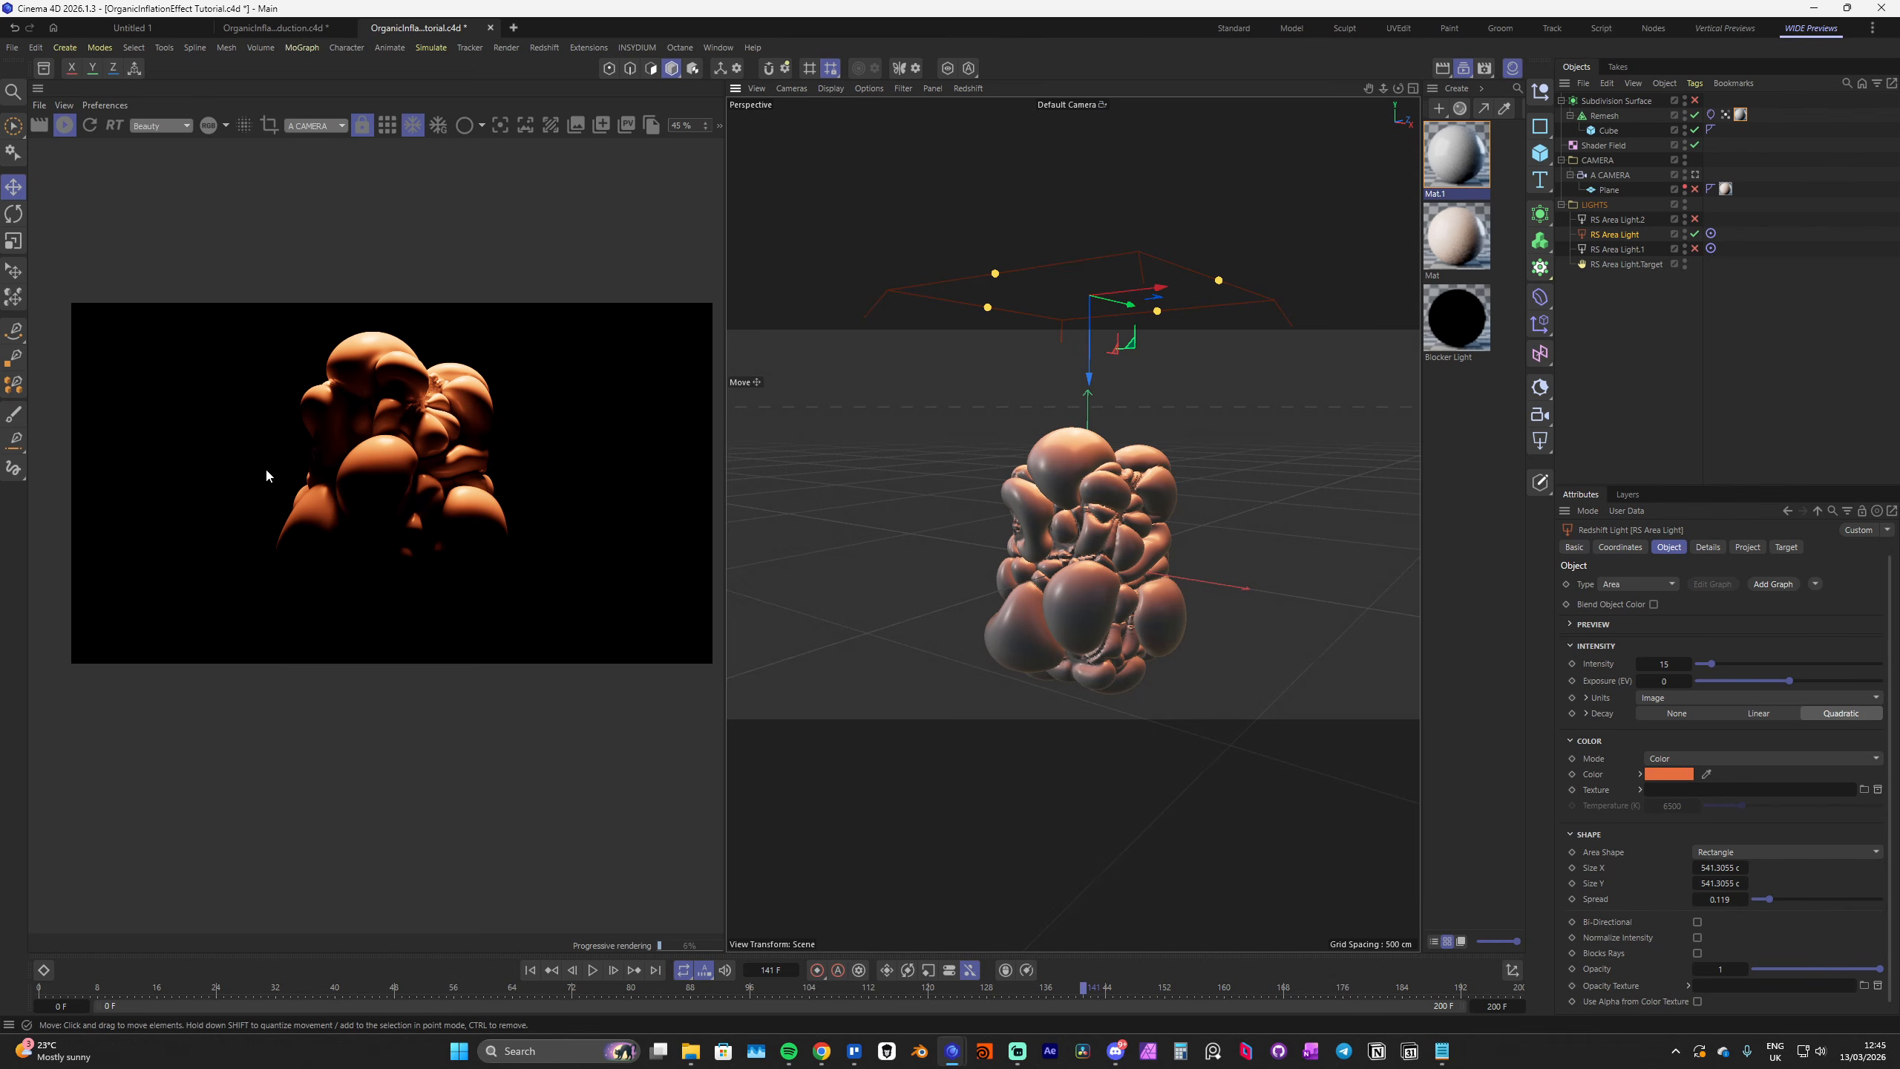
{"action": "scroll", "coordinate": [424, 487], "scroll_direction": "up", "scroll_amount": 4}
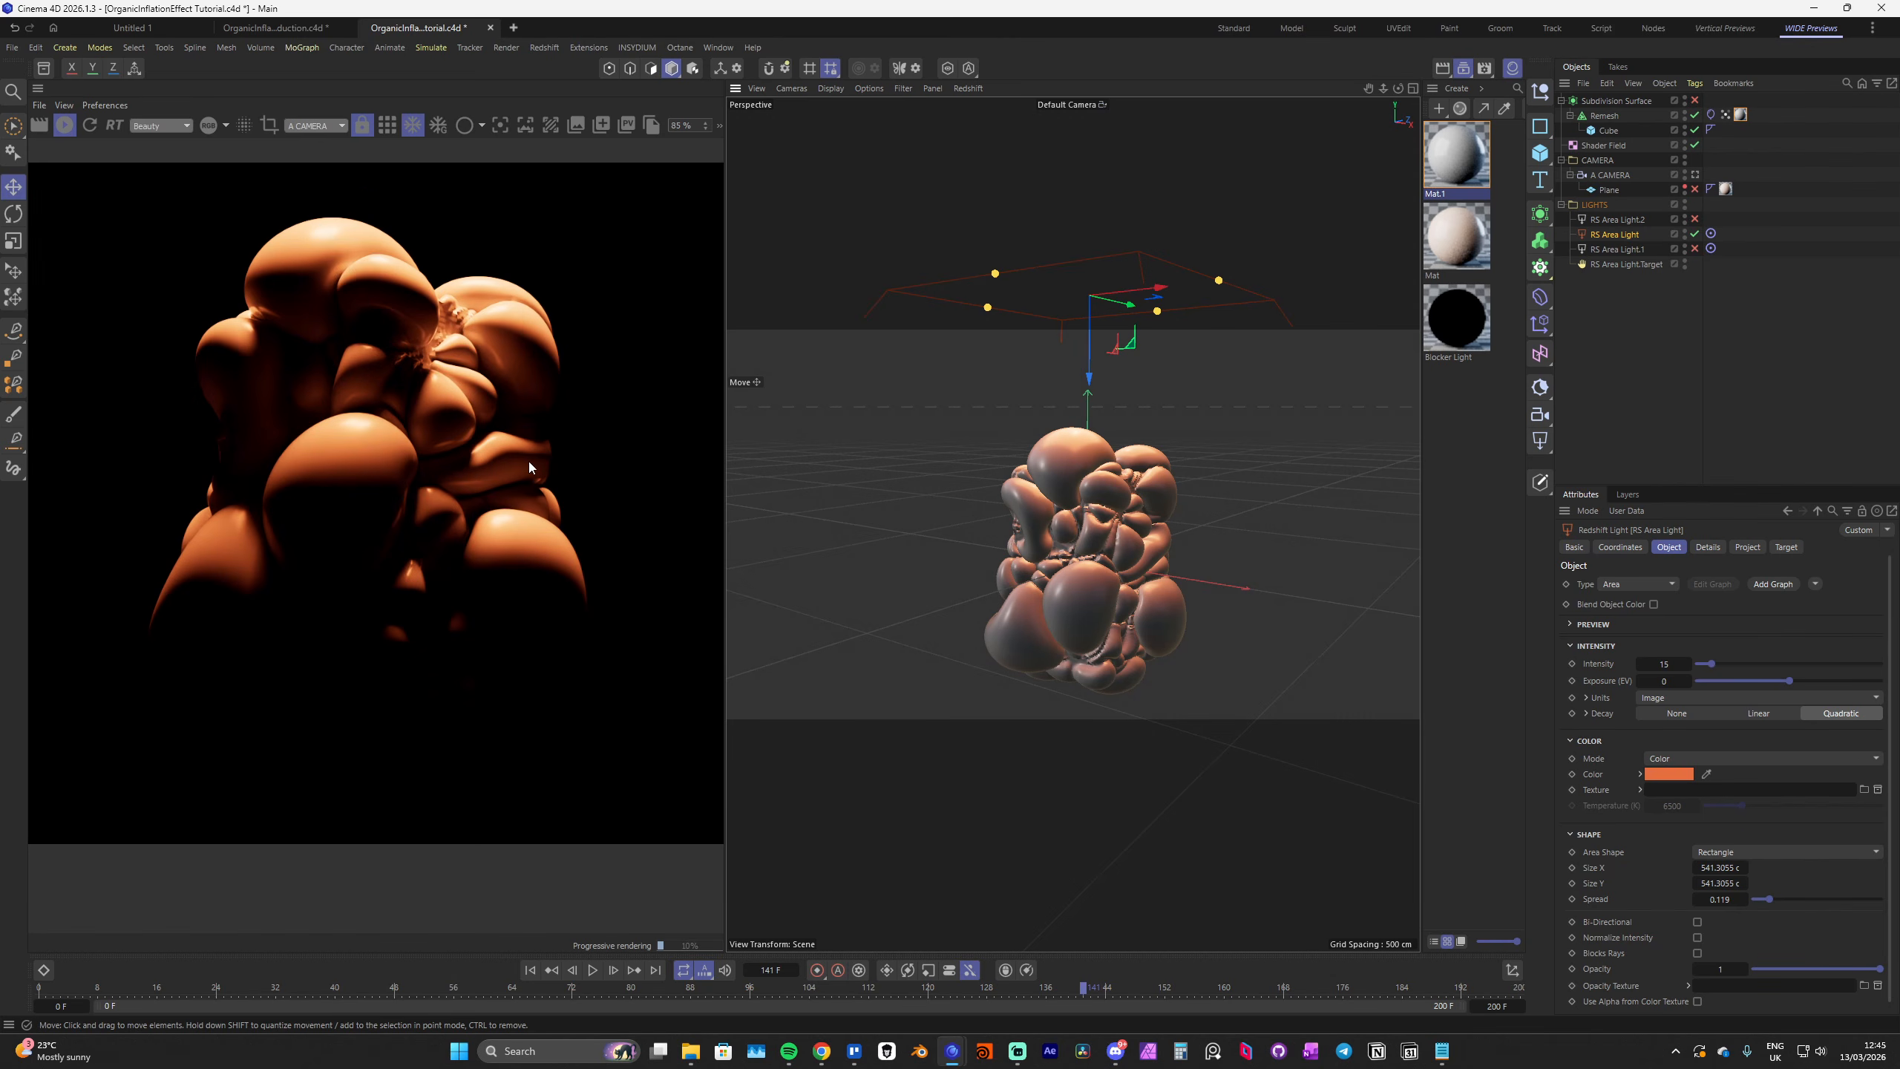
Enable the Subdivision Surface and inspect the smoothed surface and its creases in the render
{"action": "left_click", "coordinate": [1695, 100]}
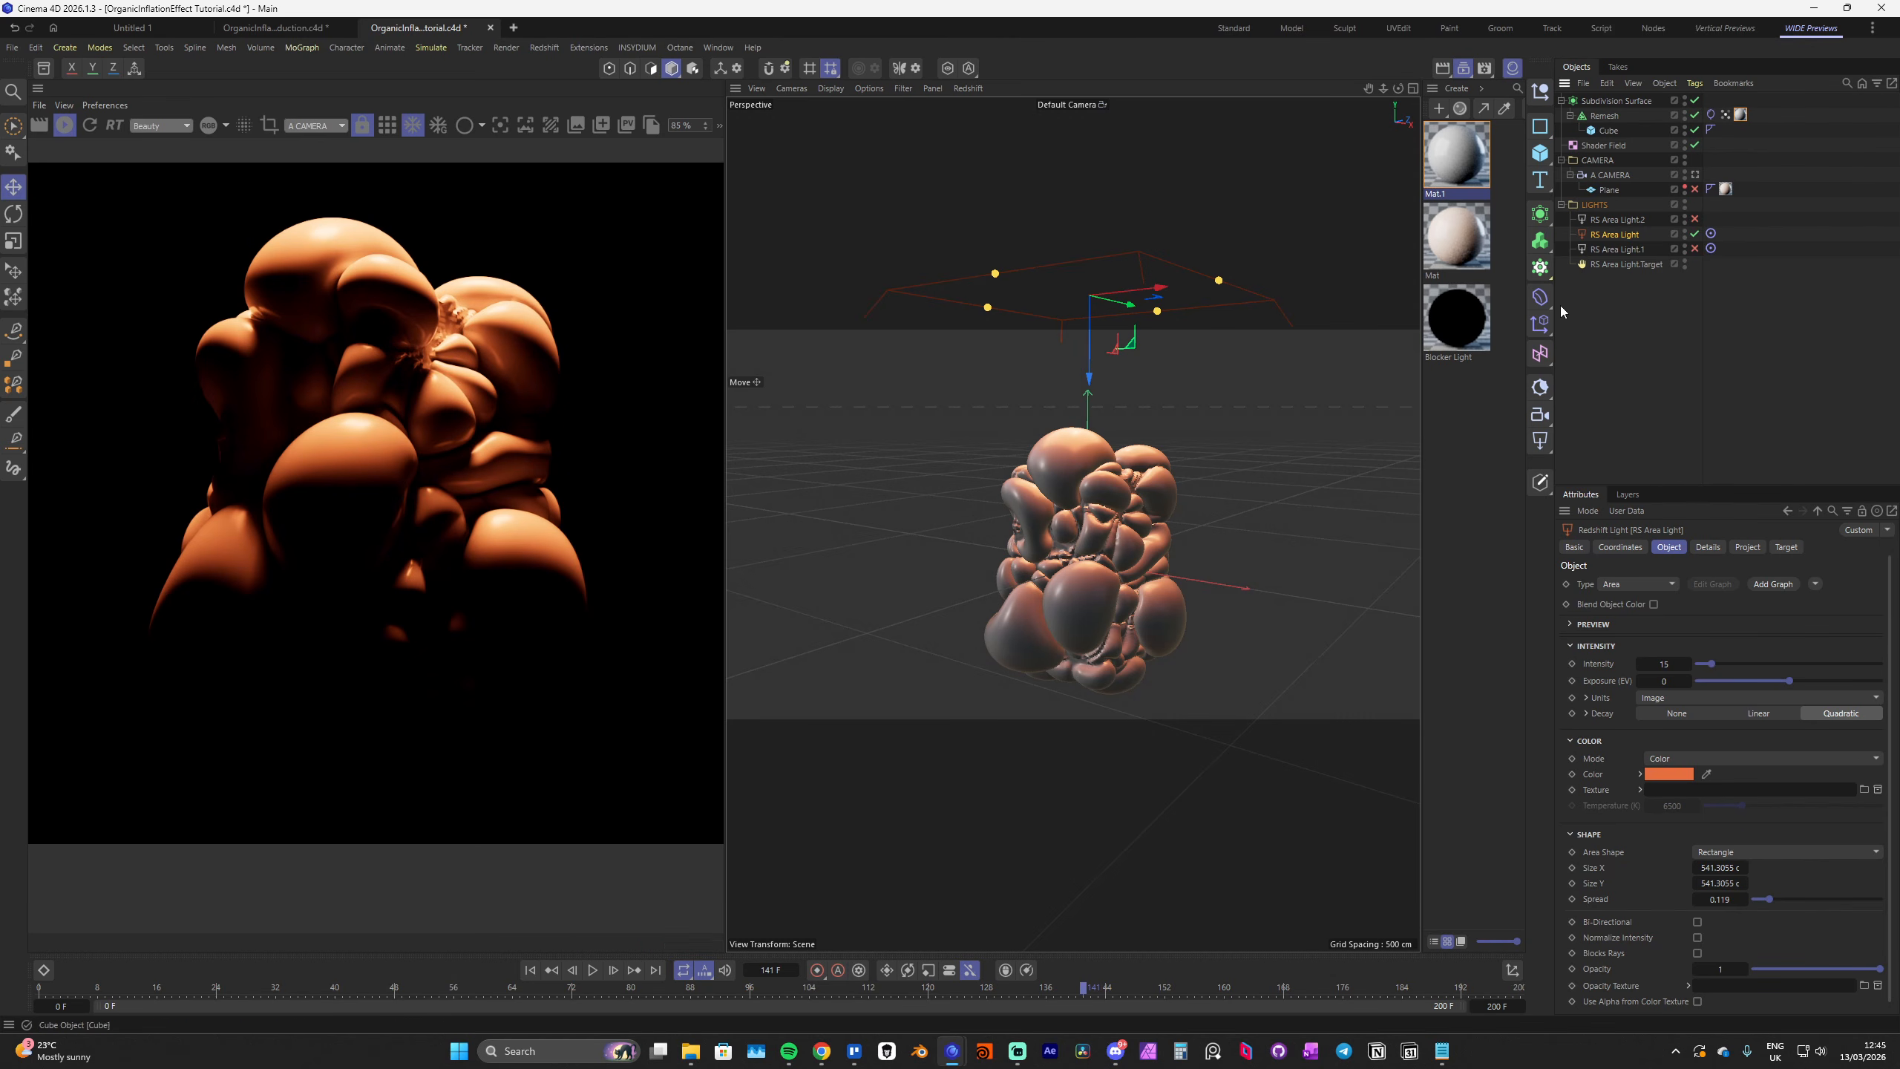
{"action": "scroll", "coordinate": [464, 315], "scroll_direction": "up", "scroll_amount": 3}
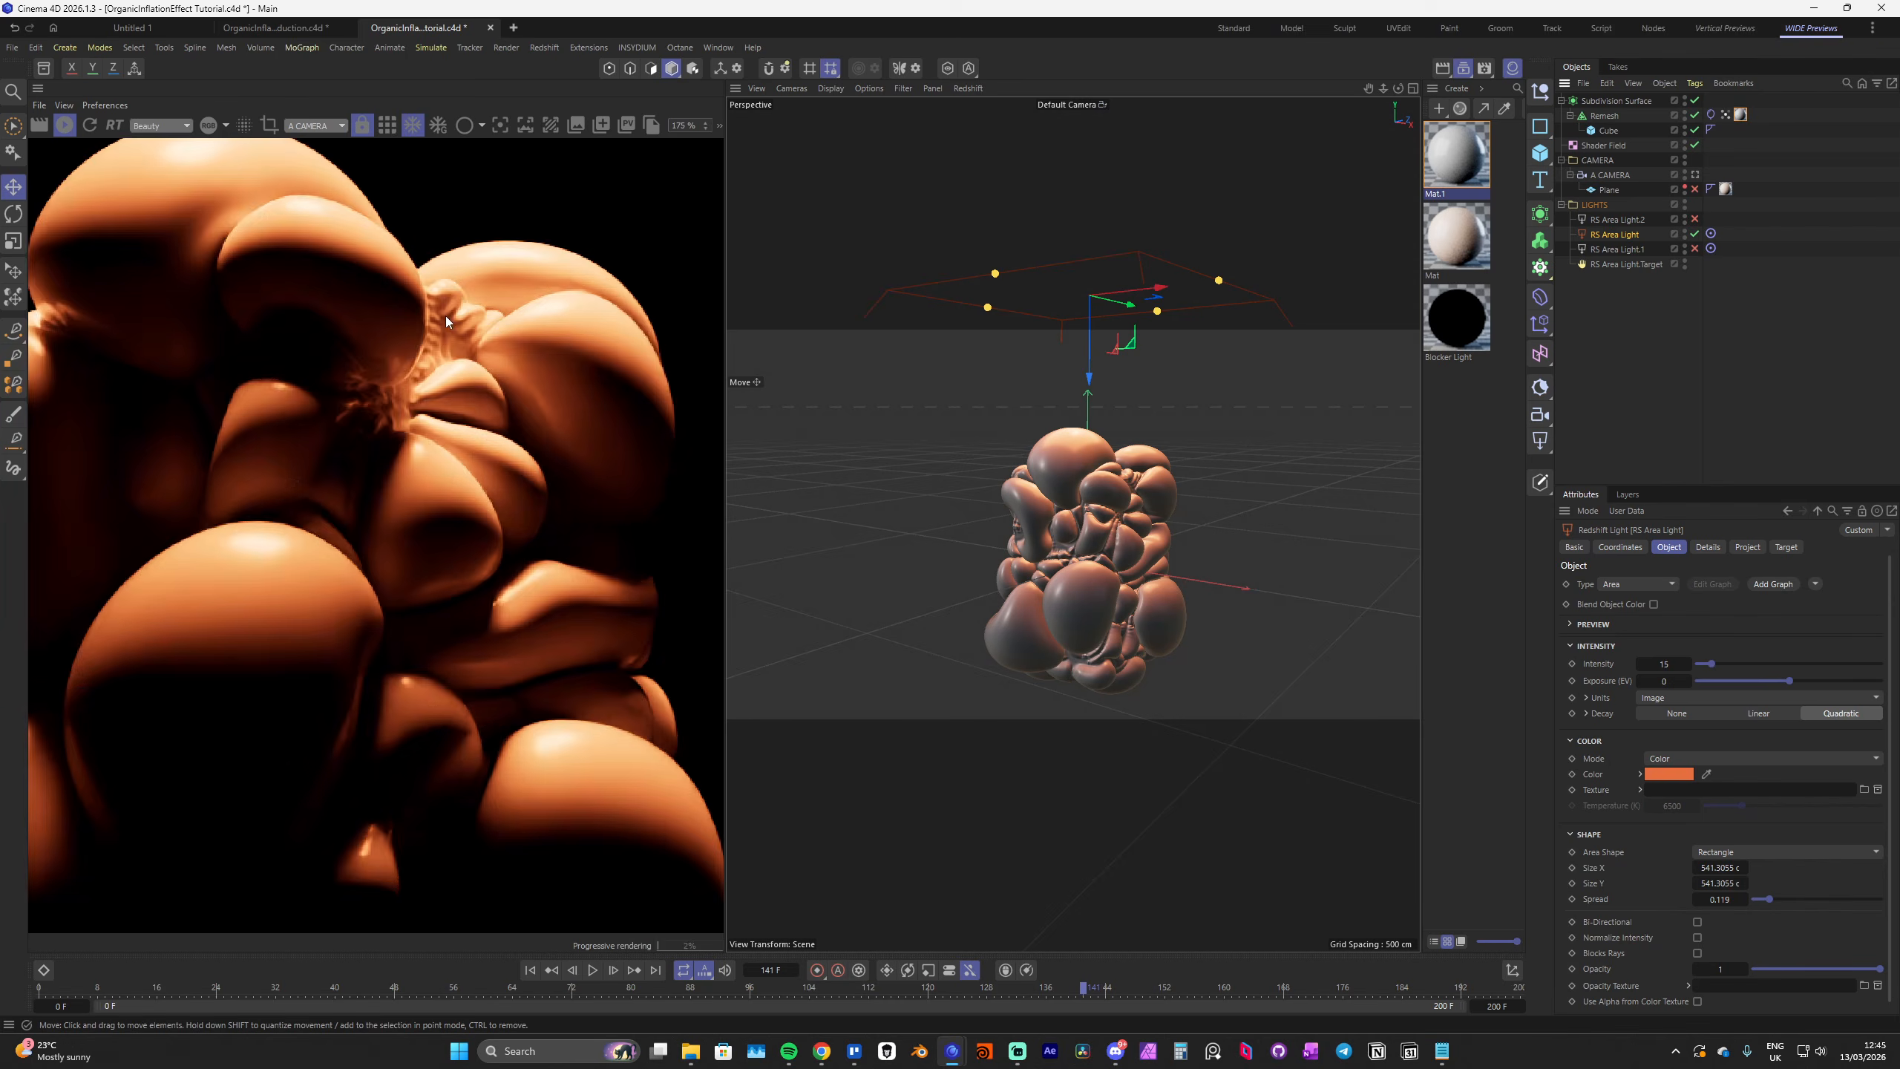
{"action": "scroll", "coordinate": [438, 460], "scroll_direction": "down", "scroll_amount": 5}
{"action": "scroll", "coordinate": [438, 460], "scroll_direction": "down", "scroll_amount": 2}
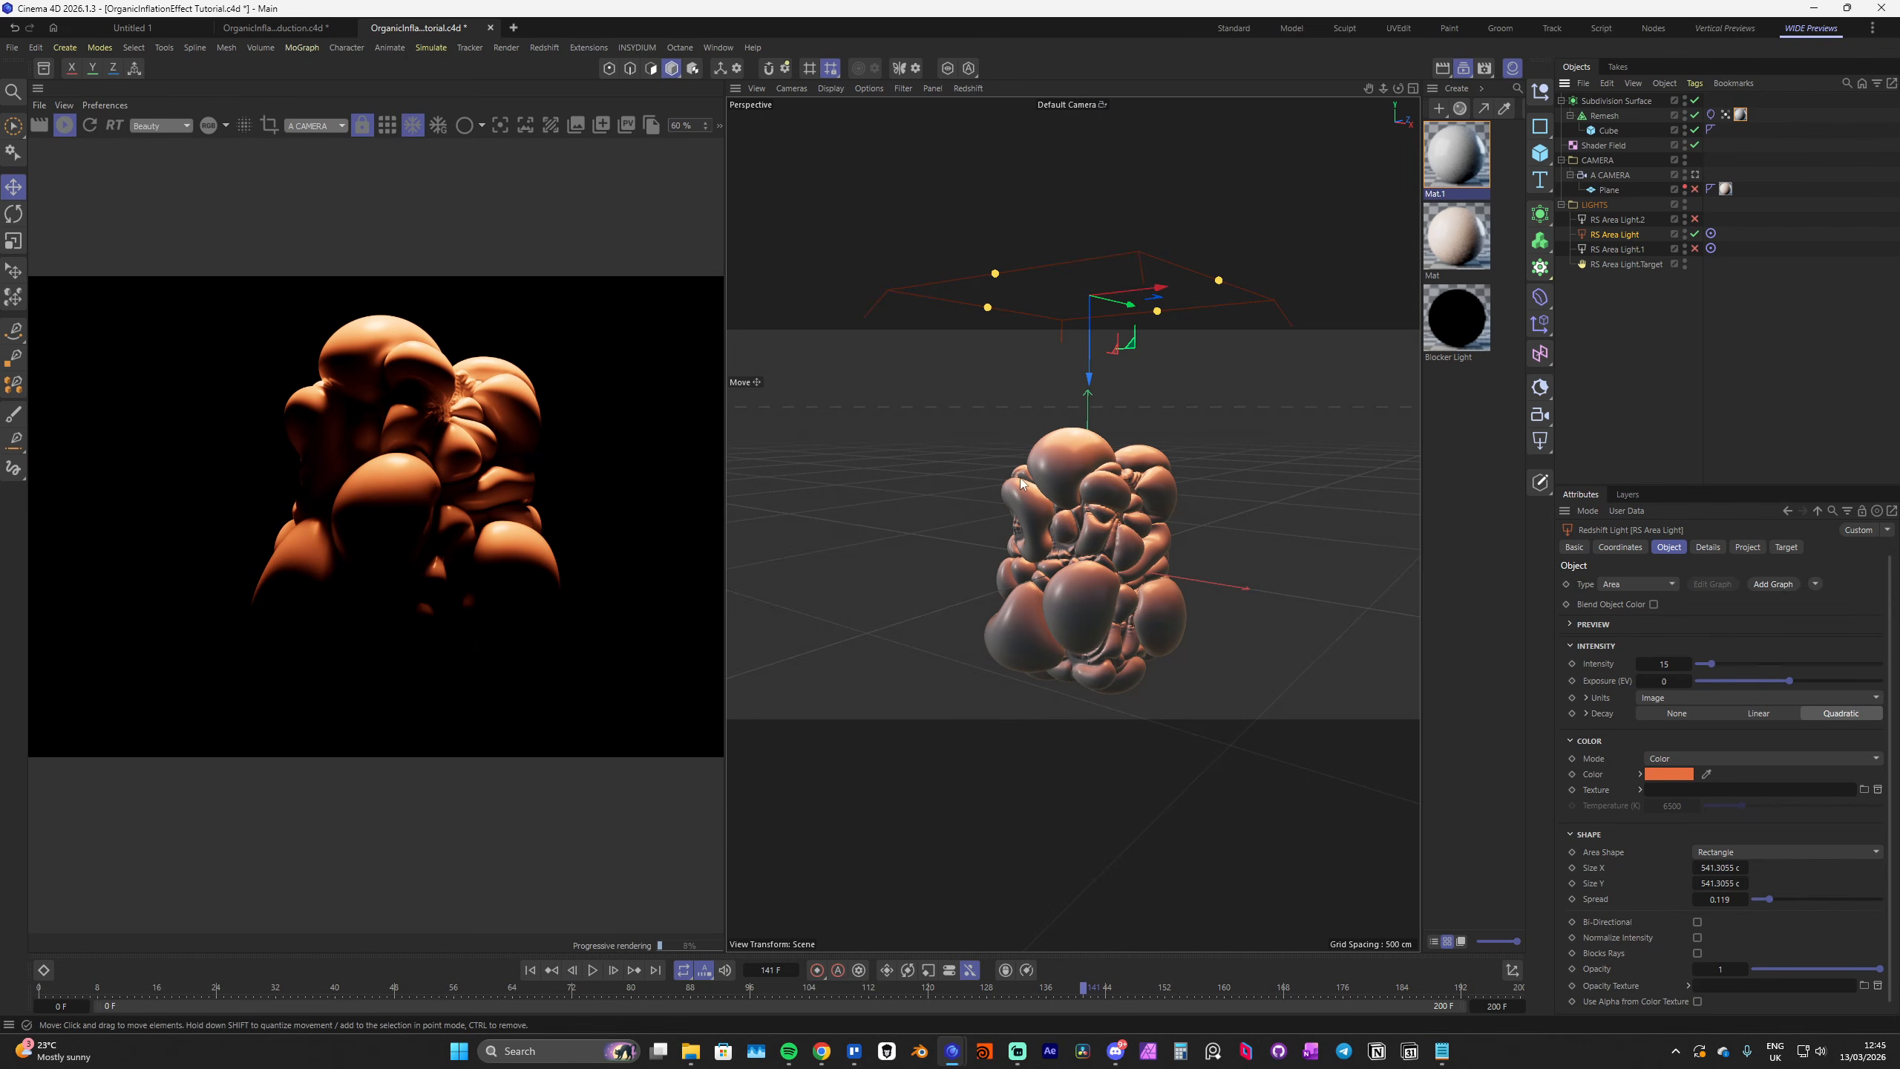
{"action": "scroll", "coordinate": [976, 628], "scroll_direction": "down", "scroll_amount": 5}
Re-enable RS Area Light.1, check its settings and inspect its effect on the rendered object
{"action": "left_click", "coordinate": [1695, 249]}
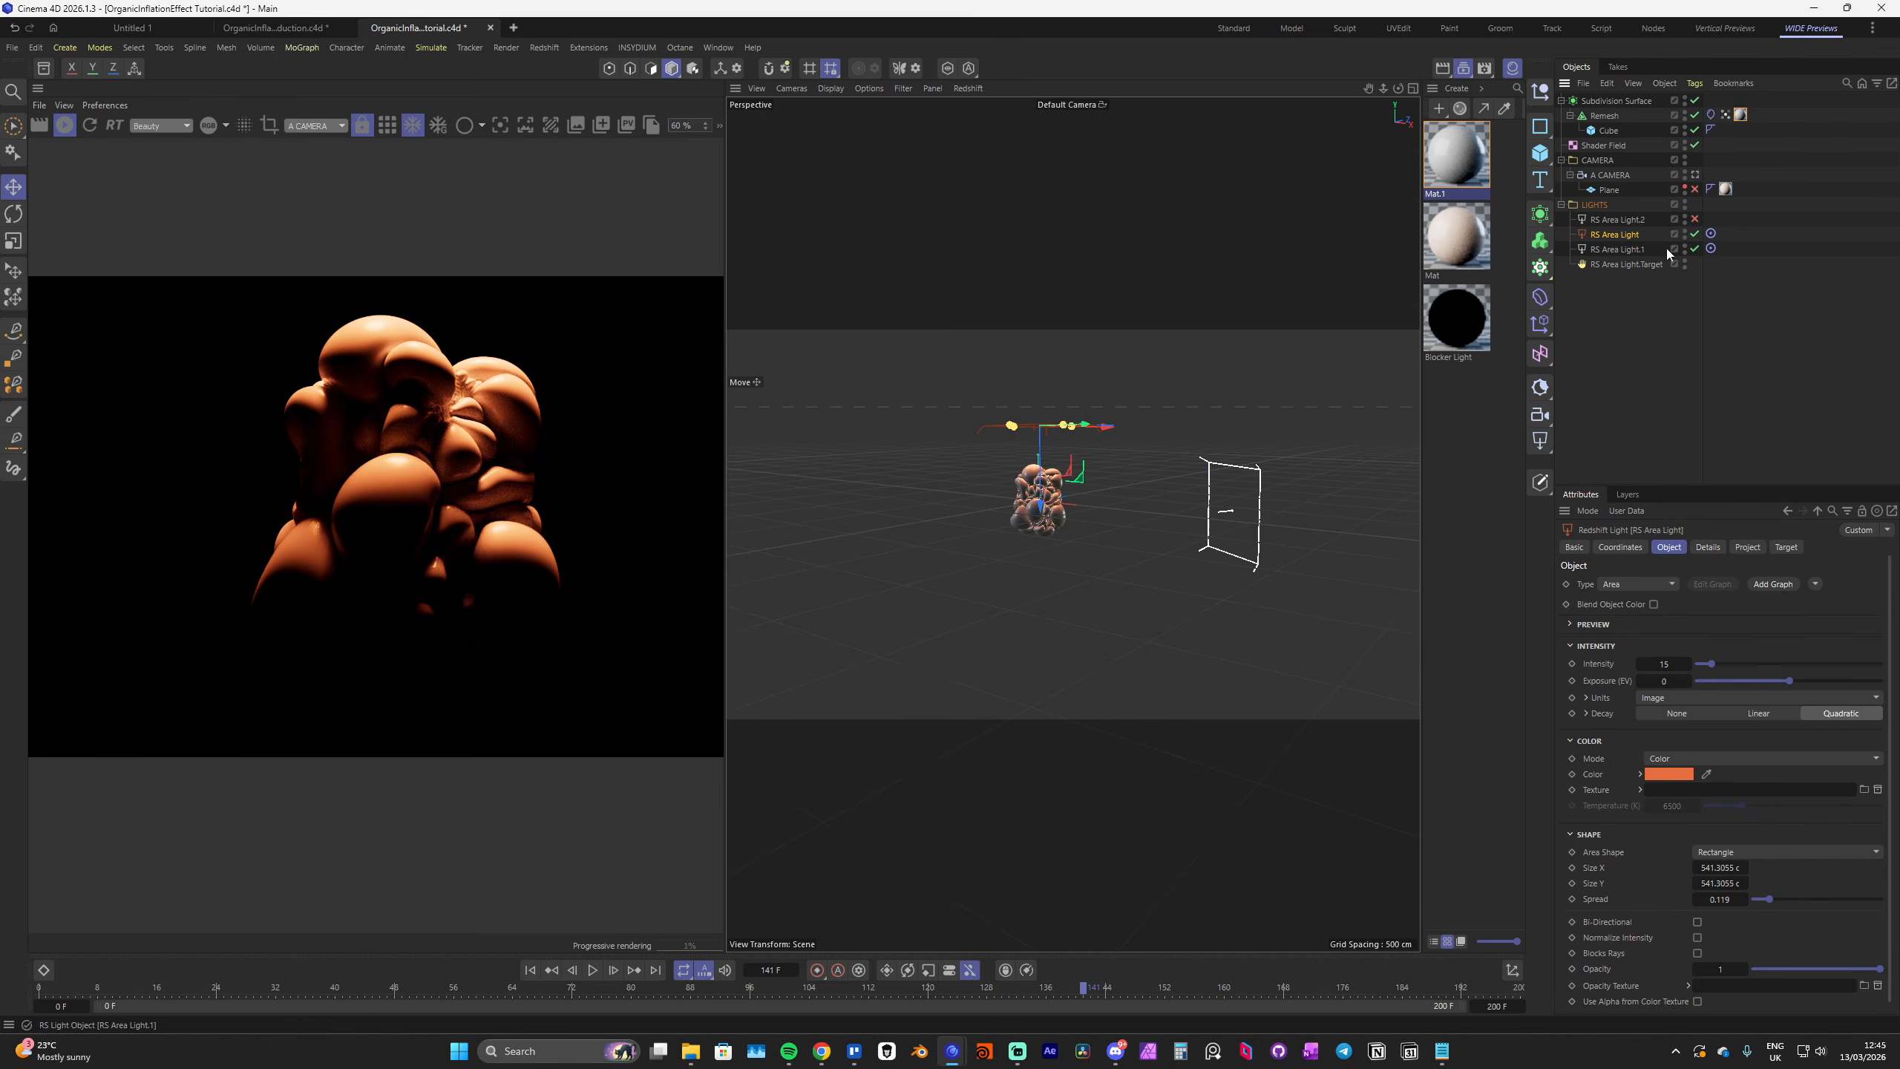
{"action": "left_click", "coordinate": [1617, 249]}
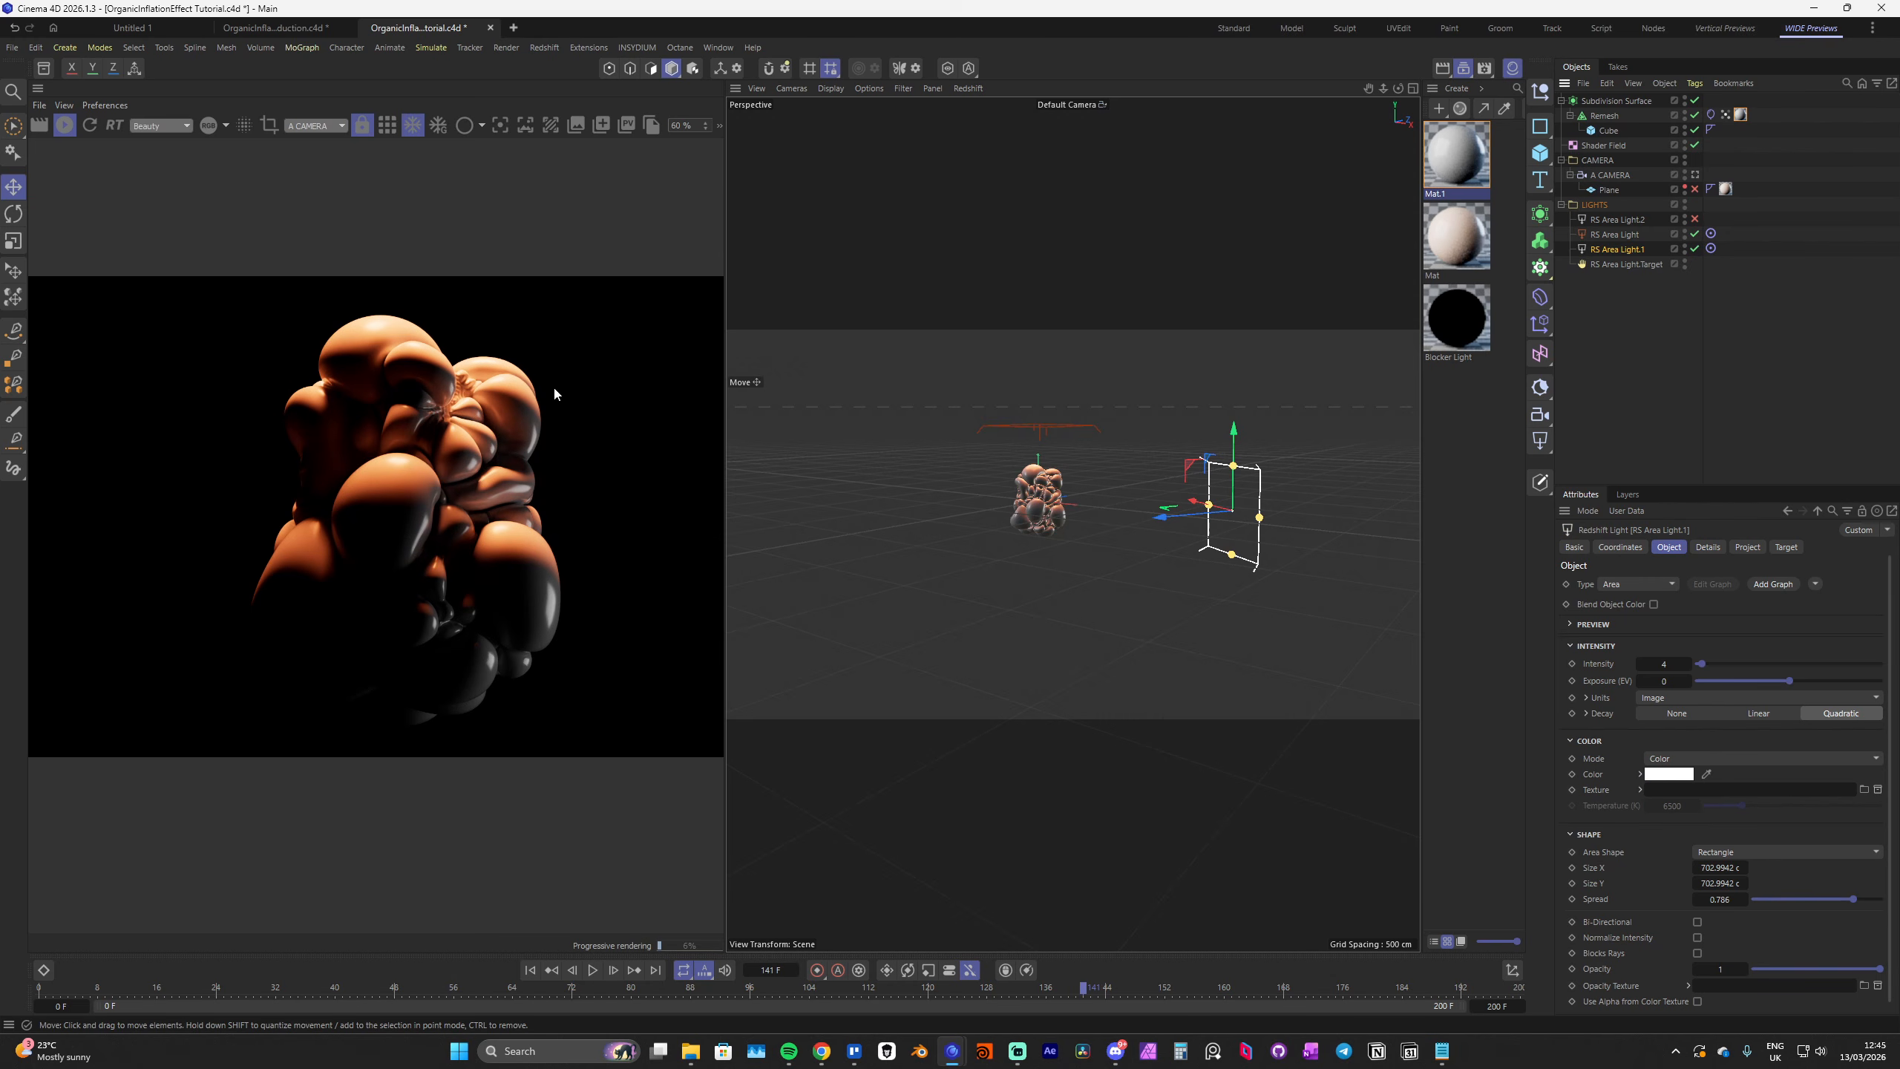
{"action": "scroll", "coordinate": [439, 463], "scroll_direction": "up", "scroll_amount": 5}
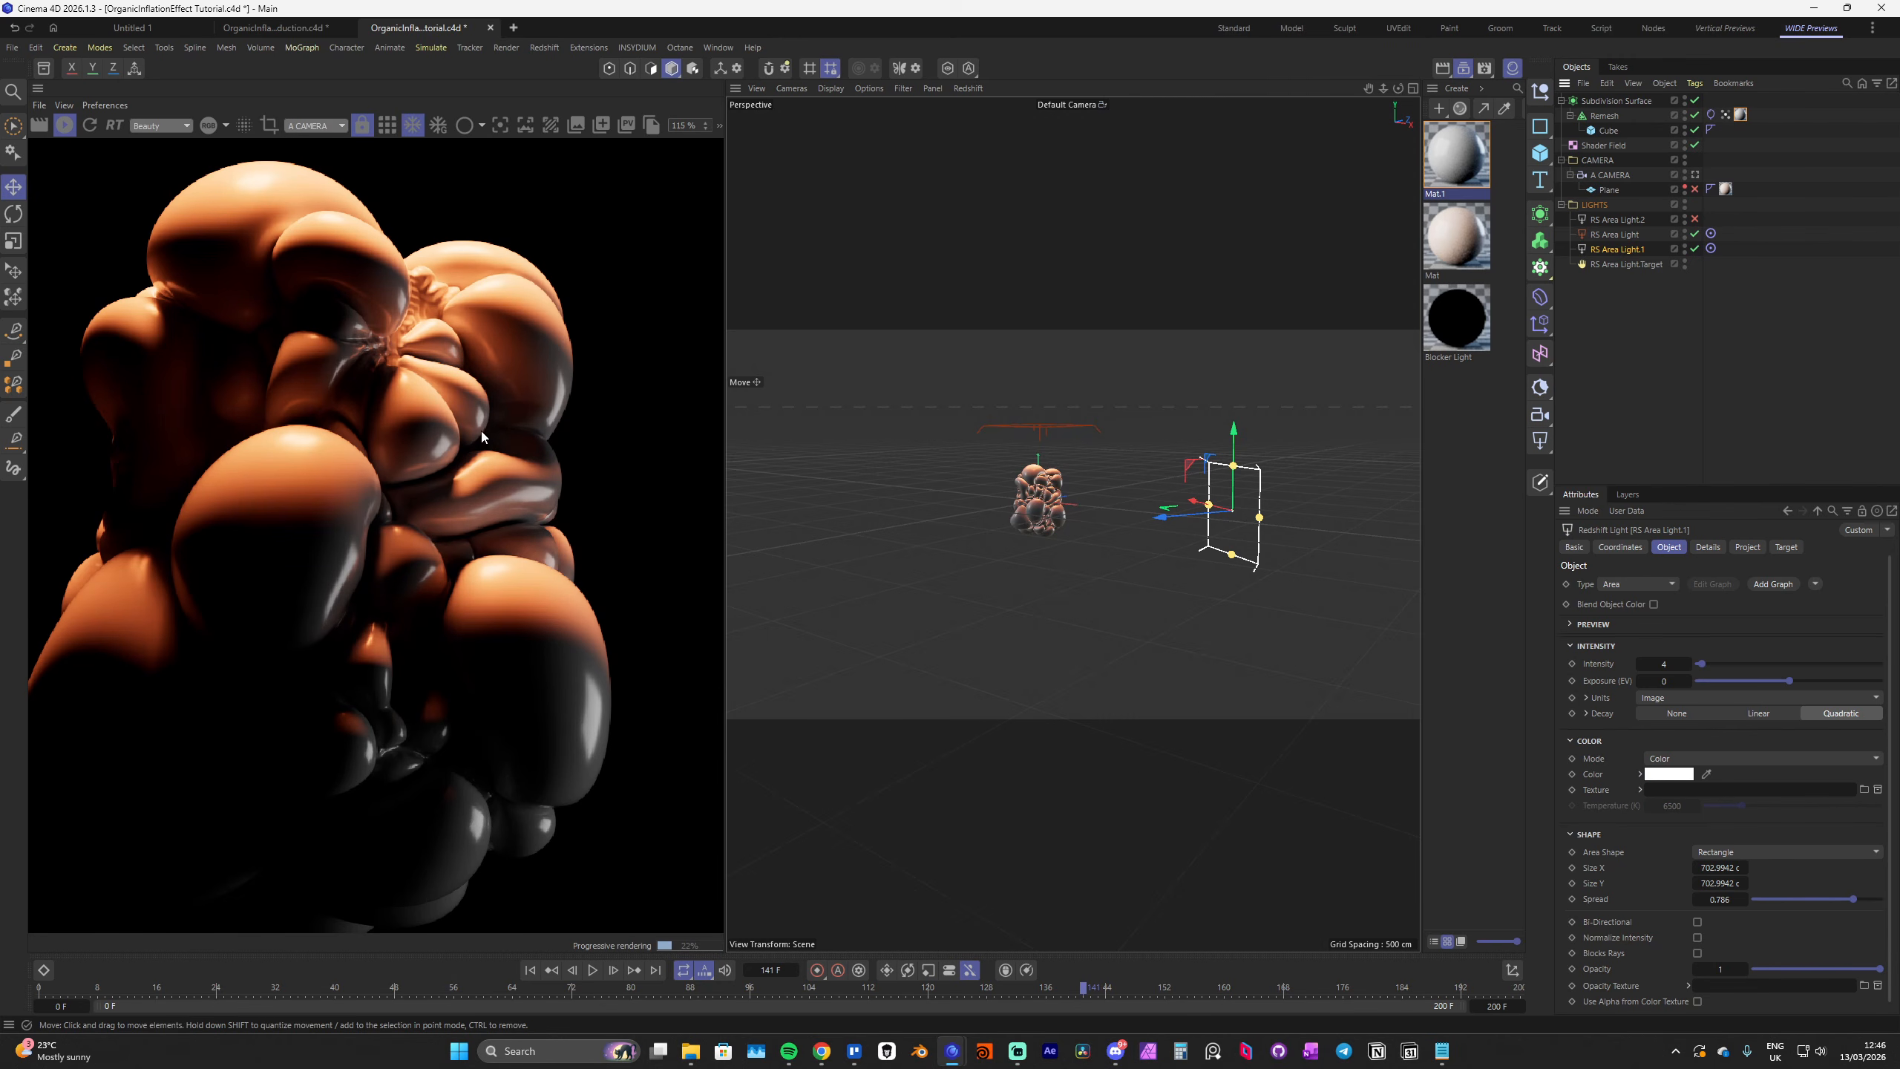
{"action": "scroll", "coordinate": [439, 367], "scroll_direction": "down", "scroll_amount": 6}
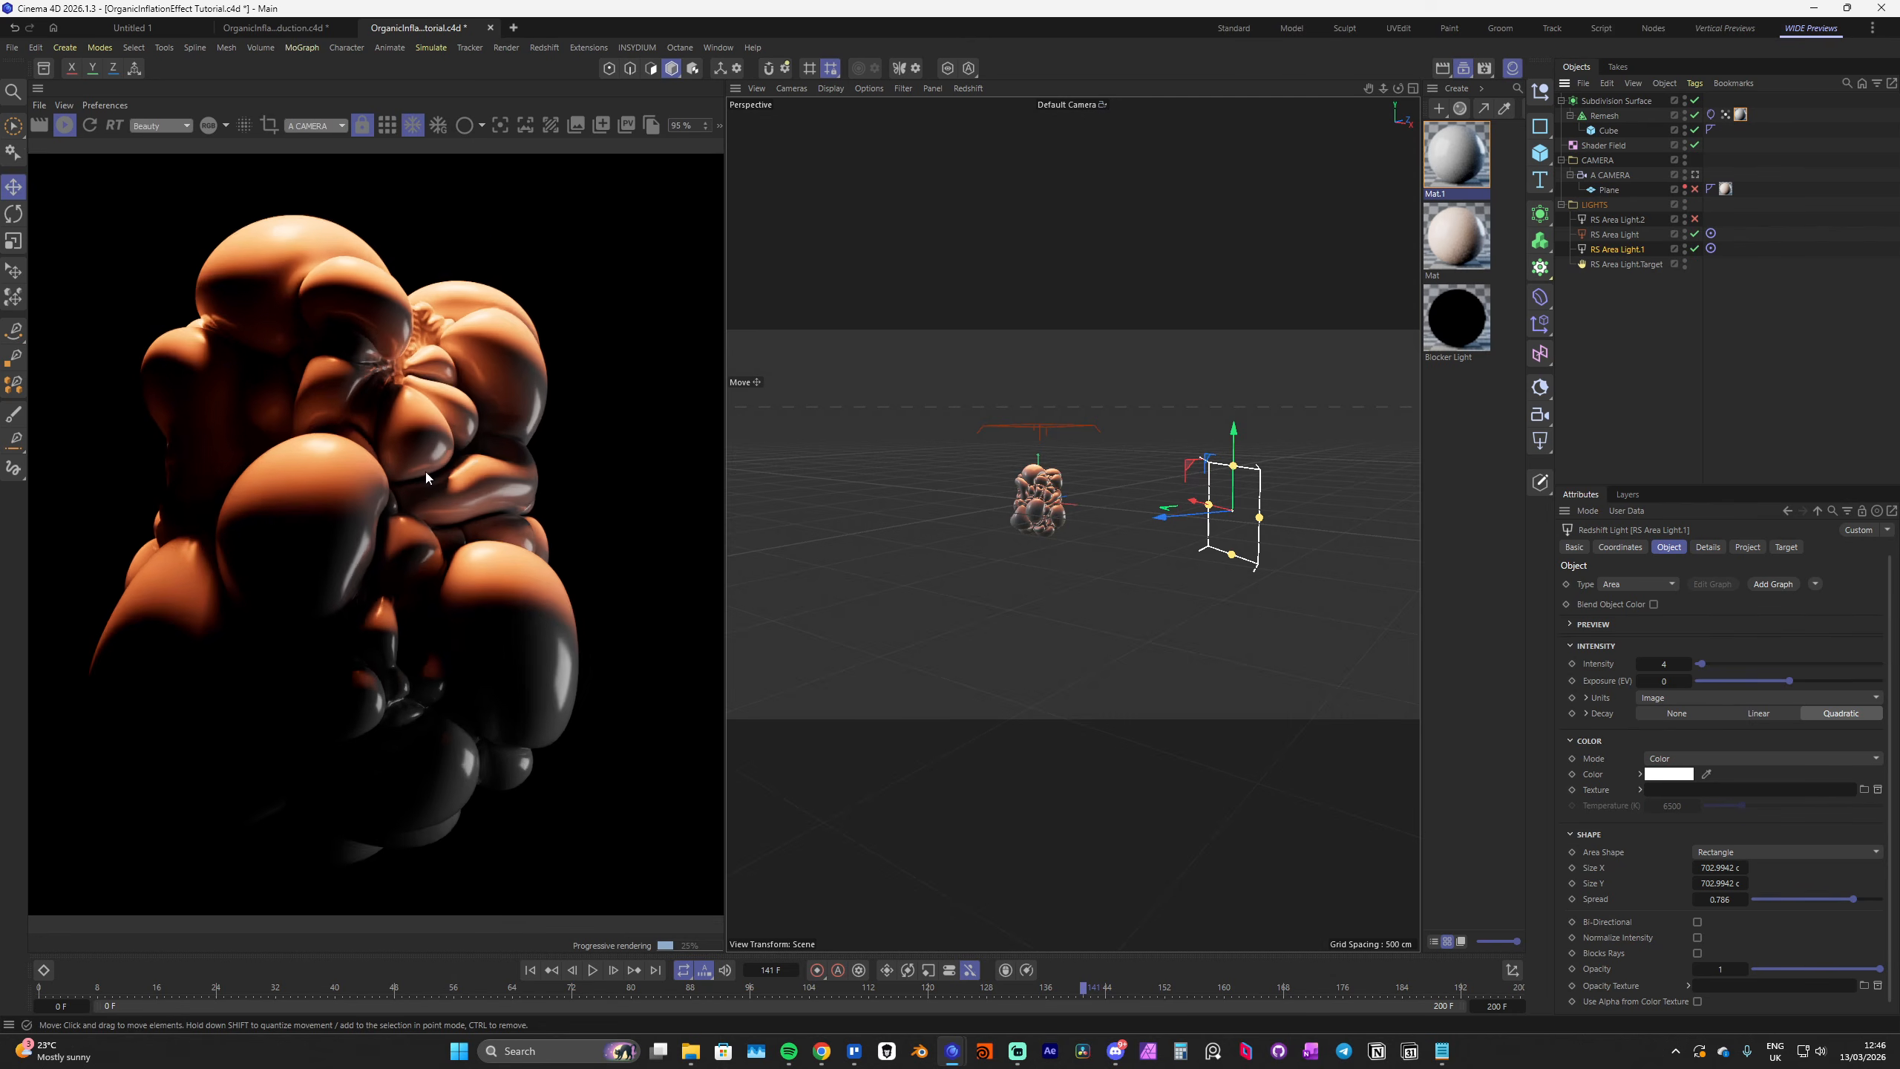
{"action": "scroll", "coordinate": [422, 469], "scroll_direction": "down", "scroll_amount": 1}
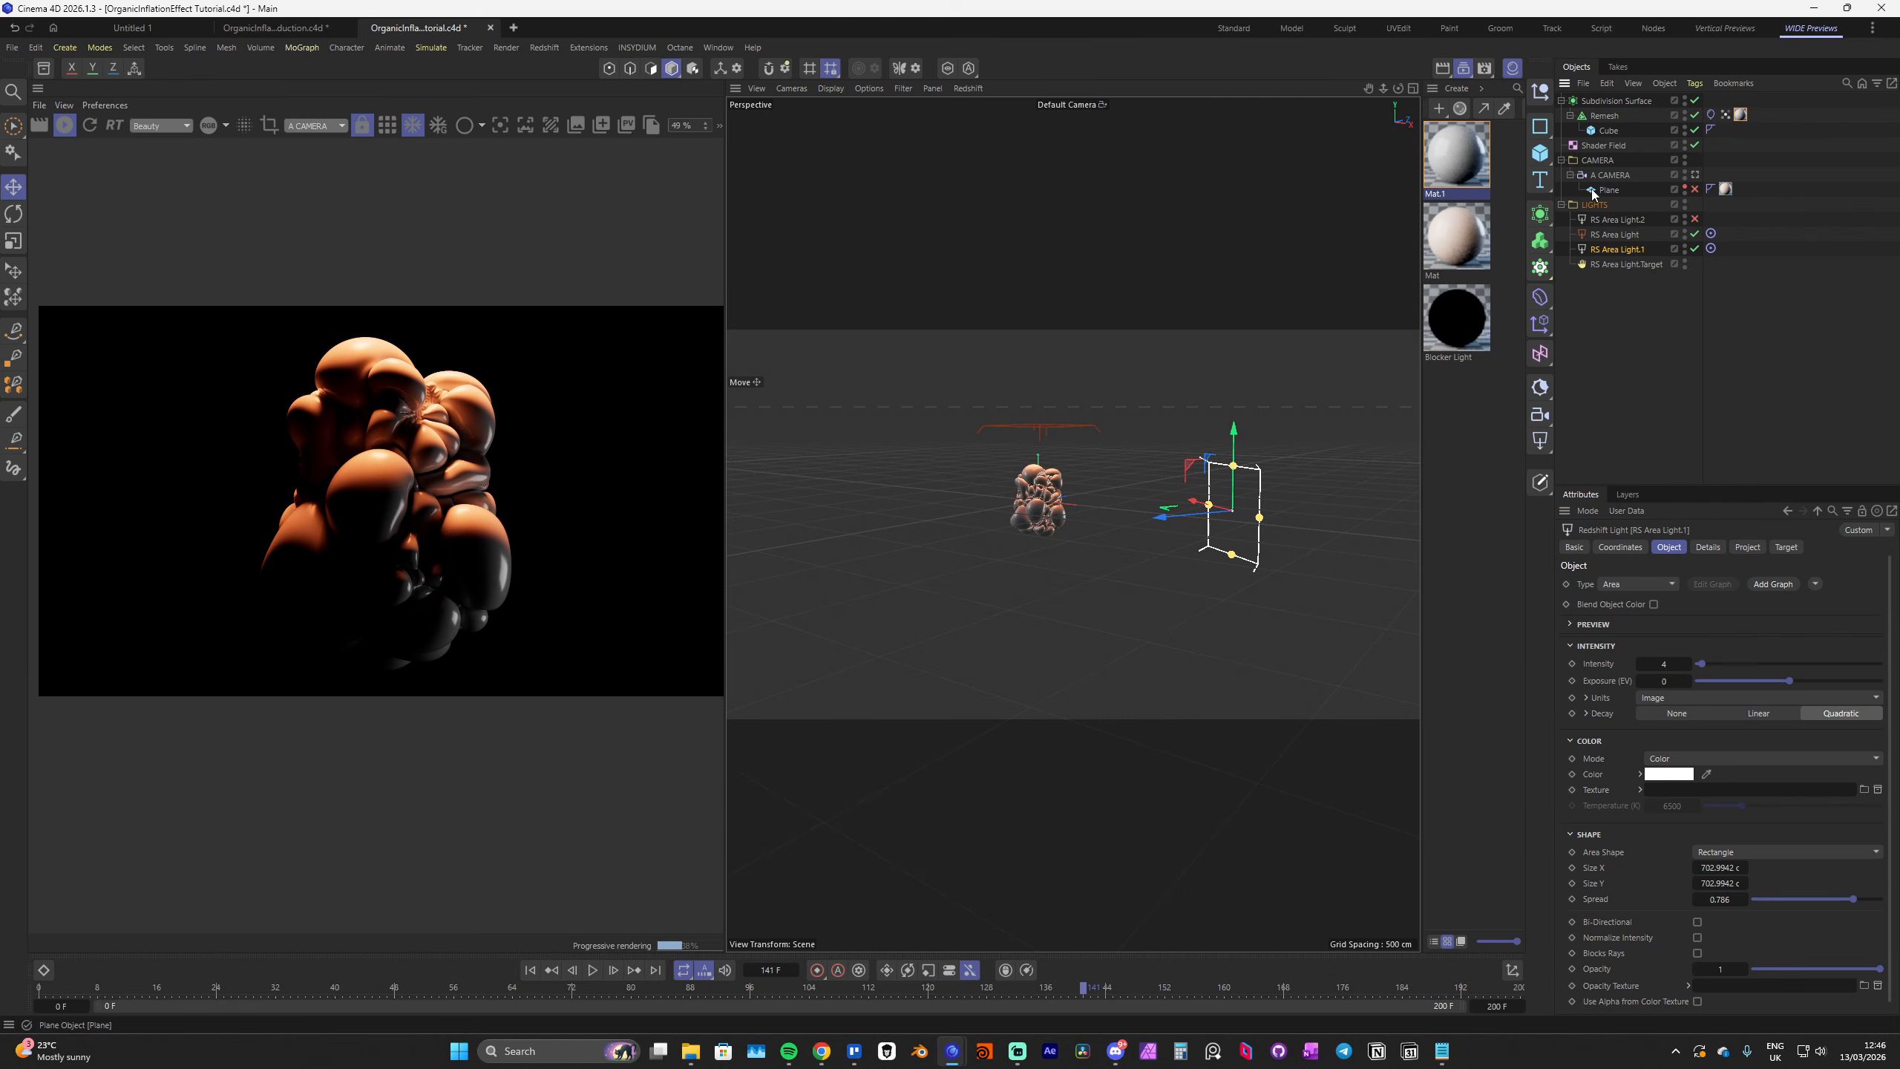
Re-enable the background Plane, make it visible in the viewport and select it
{"action": "left_click", "coordinate": [1690, 189]}
{"action": "left_click", "coordinate": [1685, 187]}
{"action": "left_click_drag", "start_coordinate": [924, 449], "coordinate": [787, 257], "text": "alt"}
{"action": "left_click", "coordinate": [989, 428]}
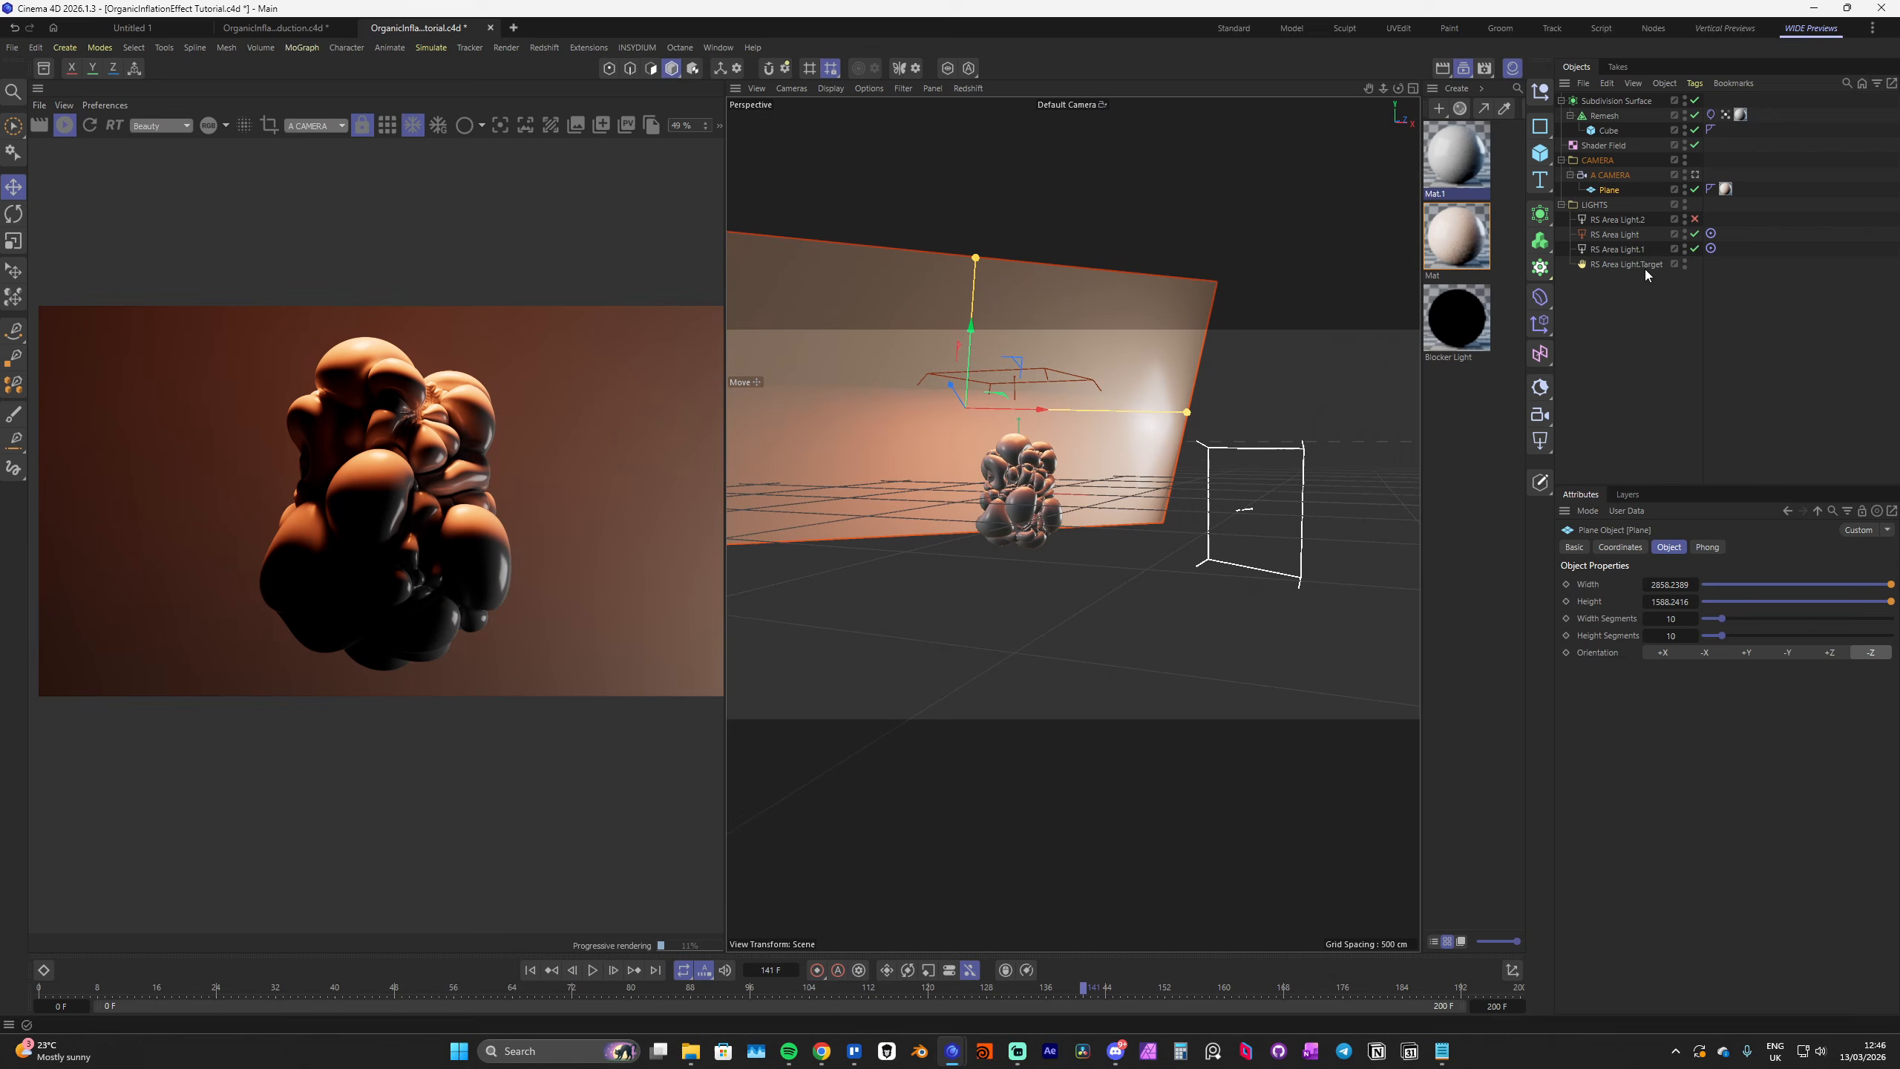
Re-enable RS Area Light.2 and move the background Plane farther back behind the object
{"action": "left_click", "coordinate": [1695, 218]}
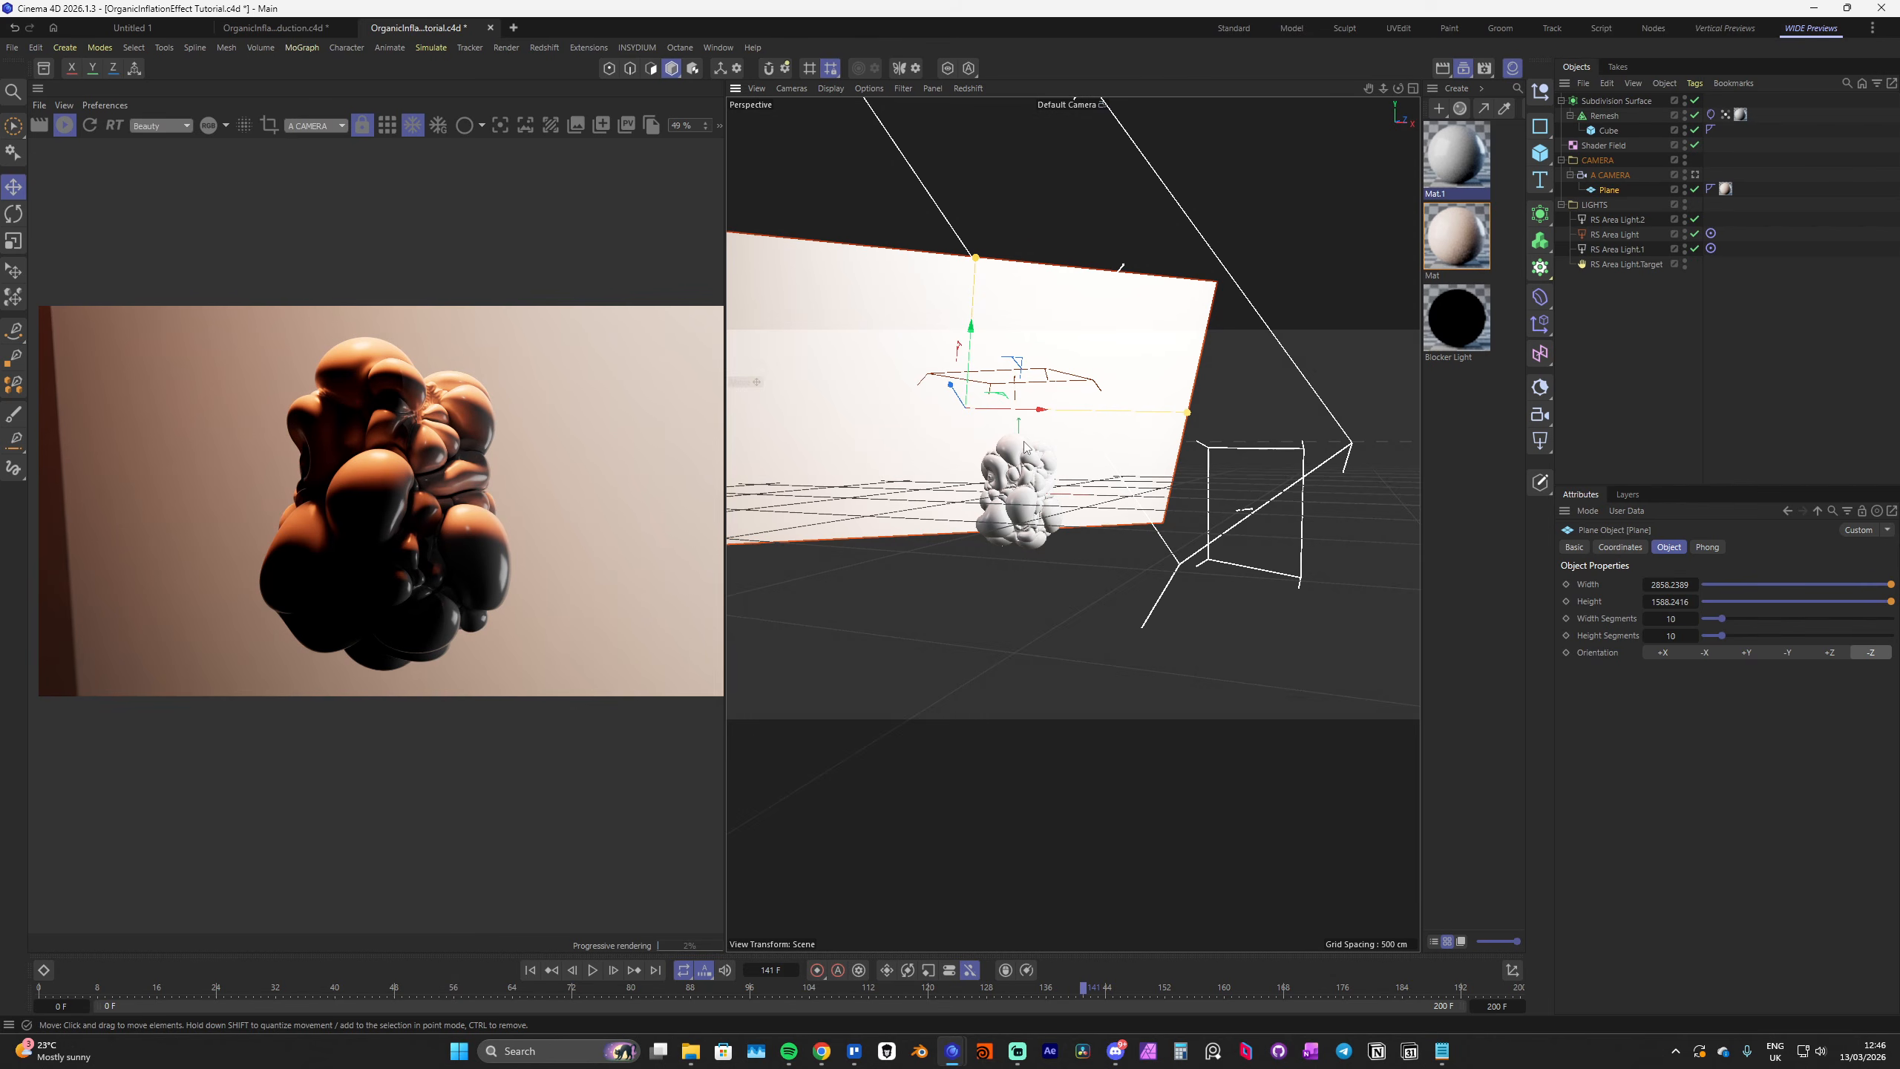
{"action": "middle_click_drag", "start_coordinate": [1025, 441], "coordinate": [1152, 473], "text": "alt"}
{"action": "left_click_drag", "start_coordinate": [1152, 472], "coordinate": [1185, 490], "text": "alt"}
{"action": "left_click_drag", "start_coordinate": [1005, 400], "coordinate": [955, 385]}
{"action": "scroll", "coordinate": [1152, 480], "scroll_direction": "up", "scroll_amount": 3}
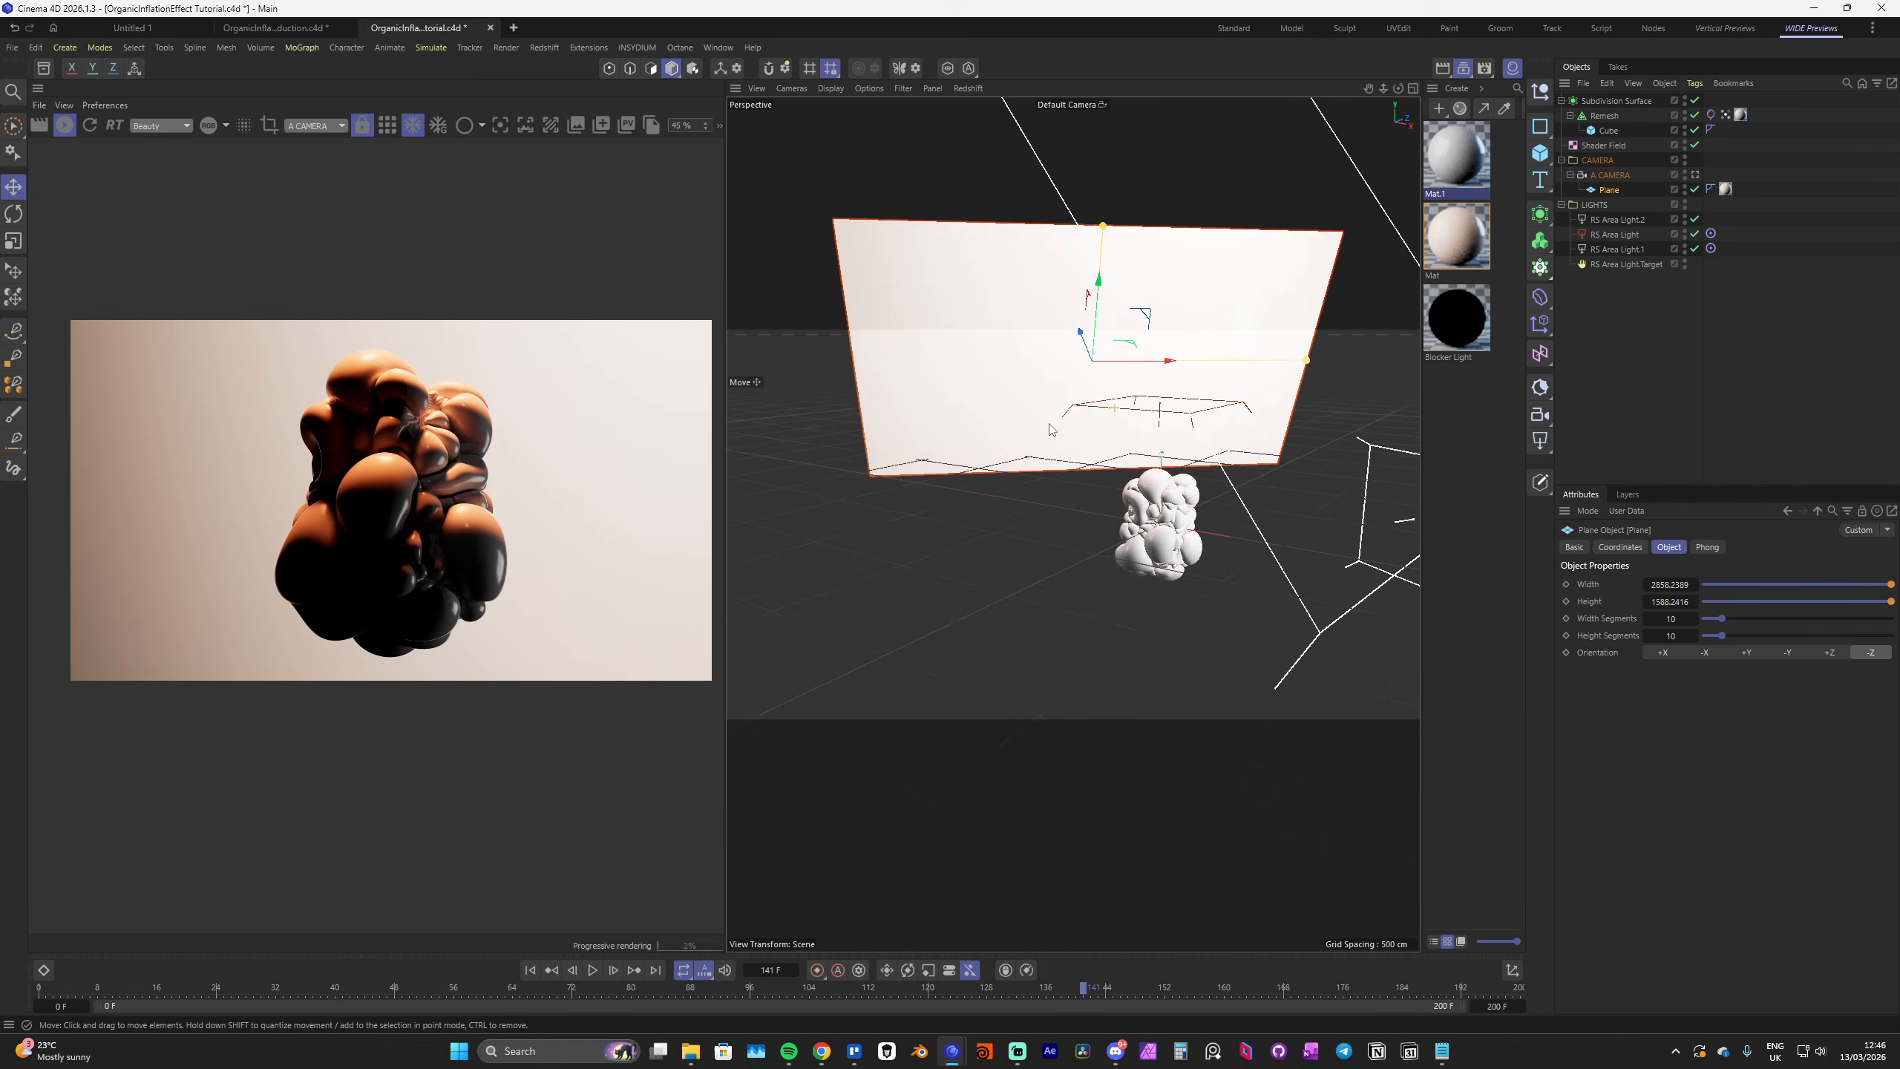
{"action": "scroll", "coordinate": [1152, 479], "scroll_direction": "down", "scroll_amount": 3}
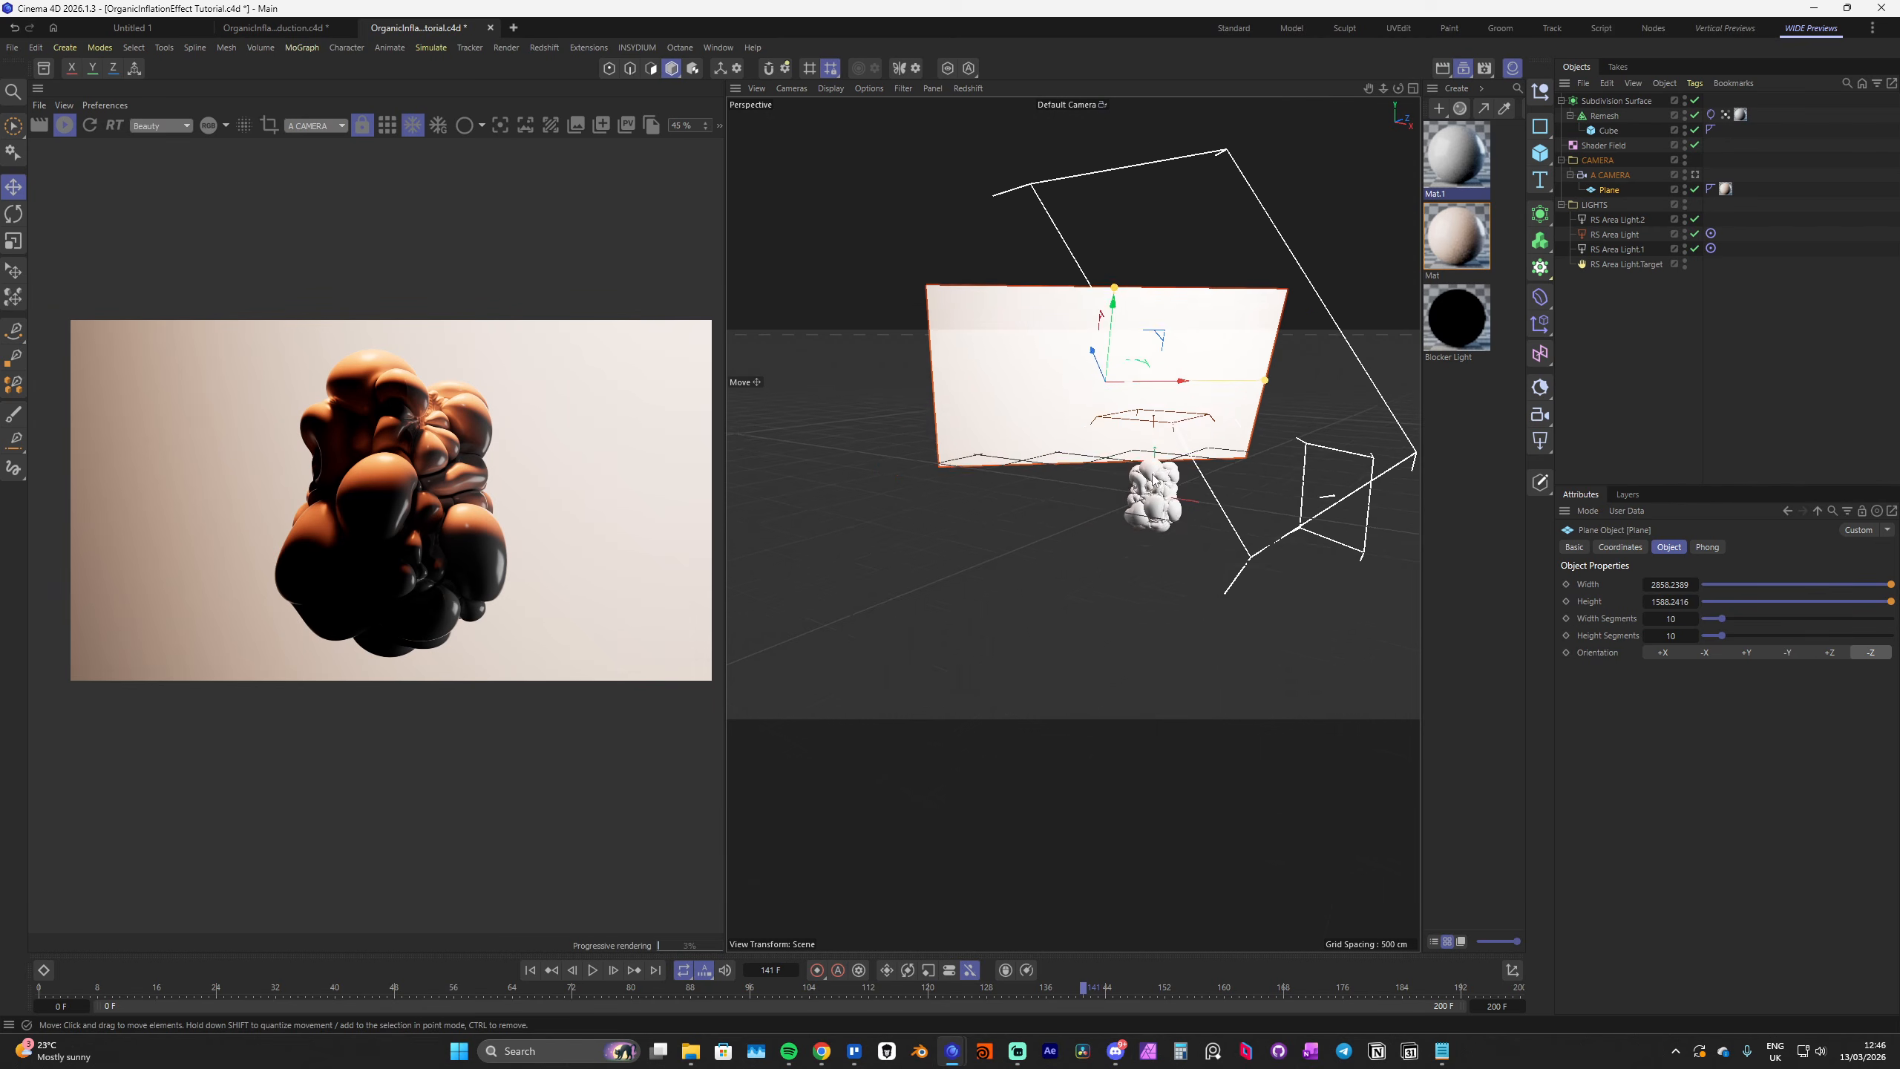
{"action": "middle_click_drag", "start_coordinate": [1152, 479], "coordinate": [1080, 512], "text": "alt"}
Set RS Area Light.2's intensity to 4 and enlarge the render view
{"action": "left_click", "coordinate": [1618, 219]}
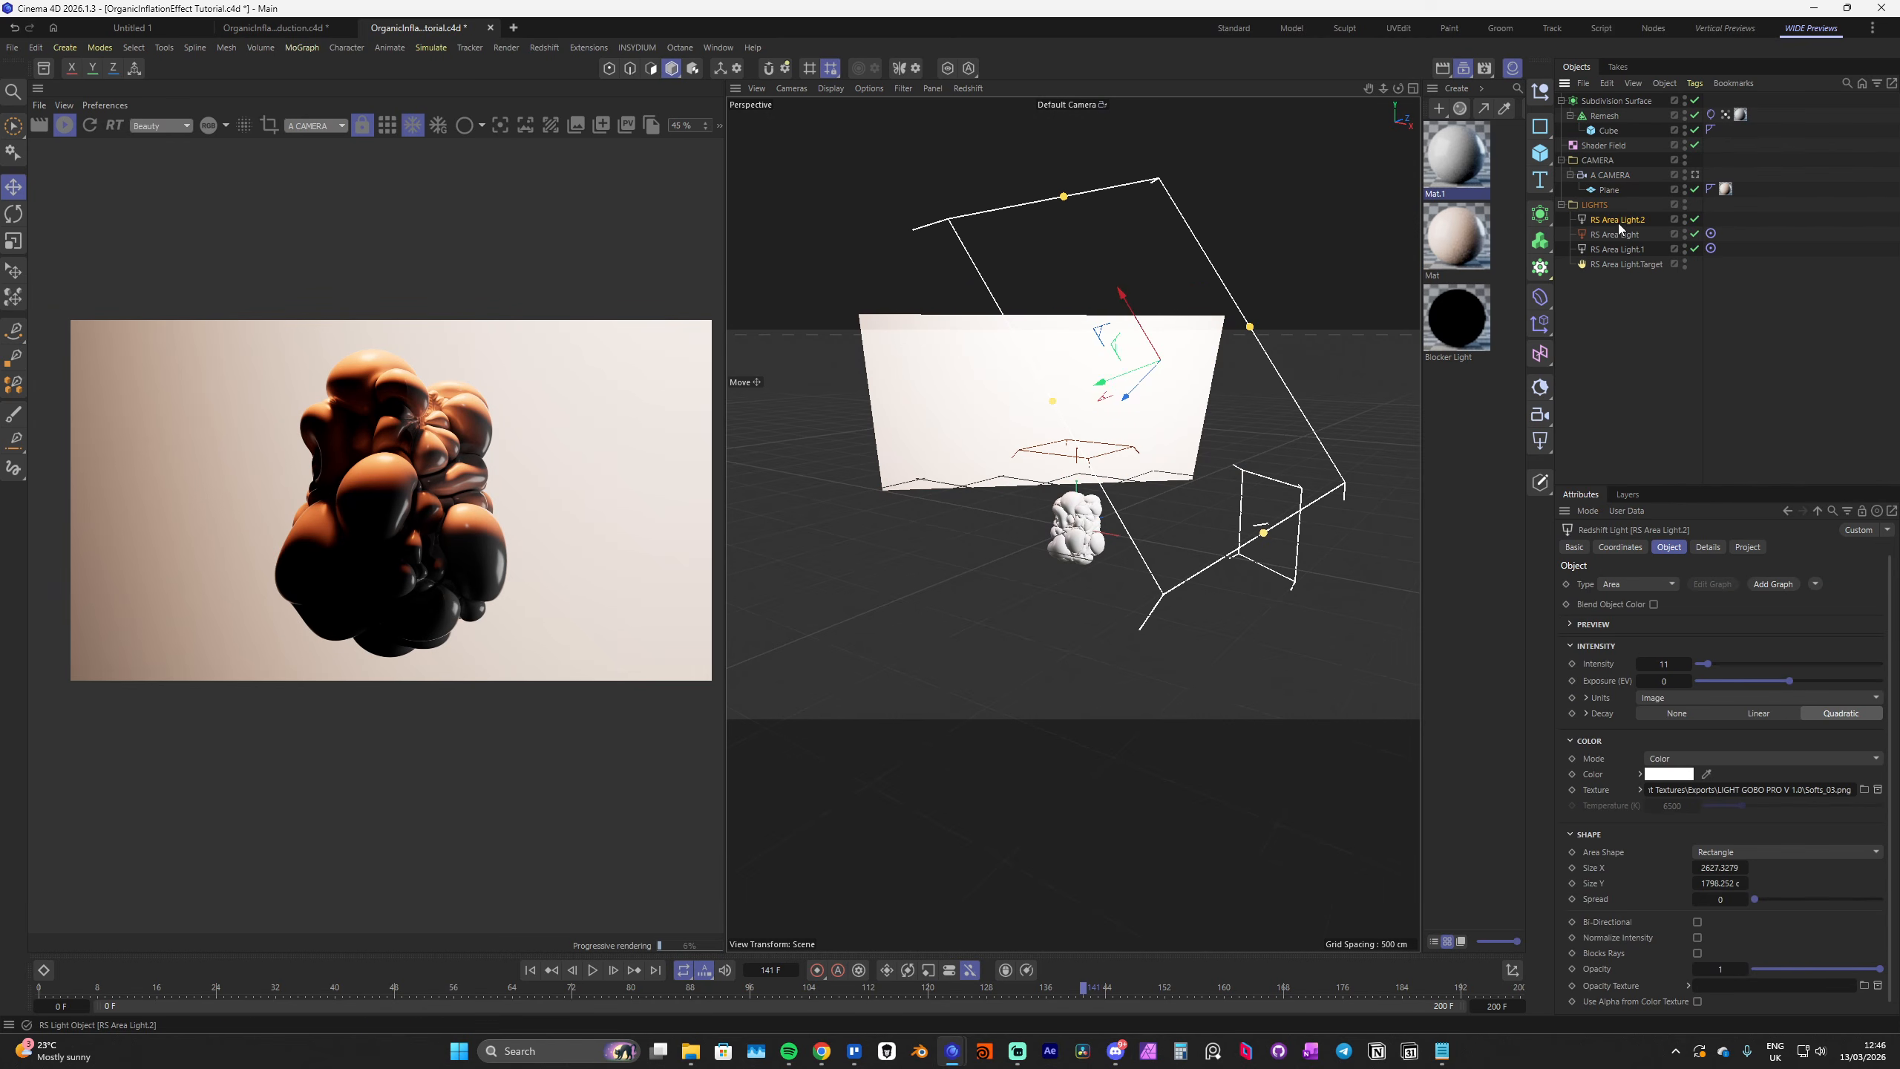
{"action": "double_click", "coordinate": [1664, 664]}
{"action": "type", "text": "1"}
{"action": "key", "text": "Return"}
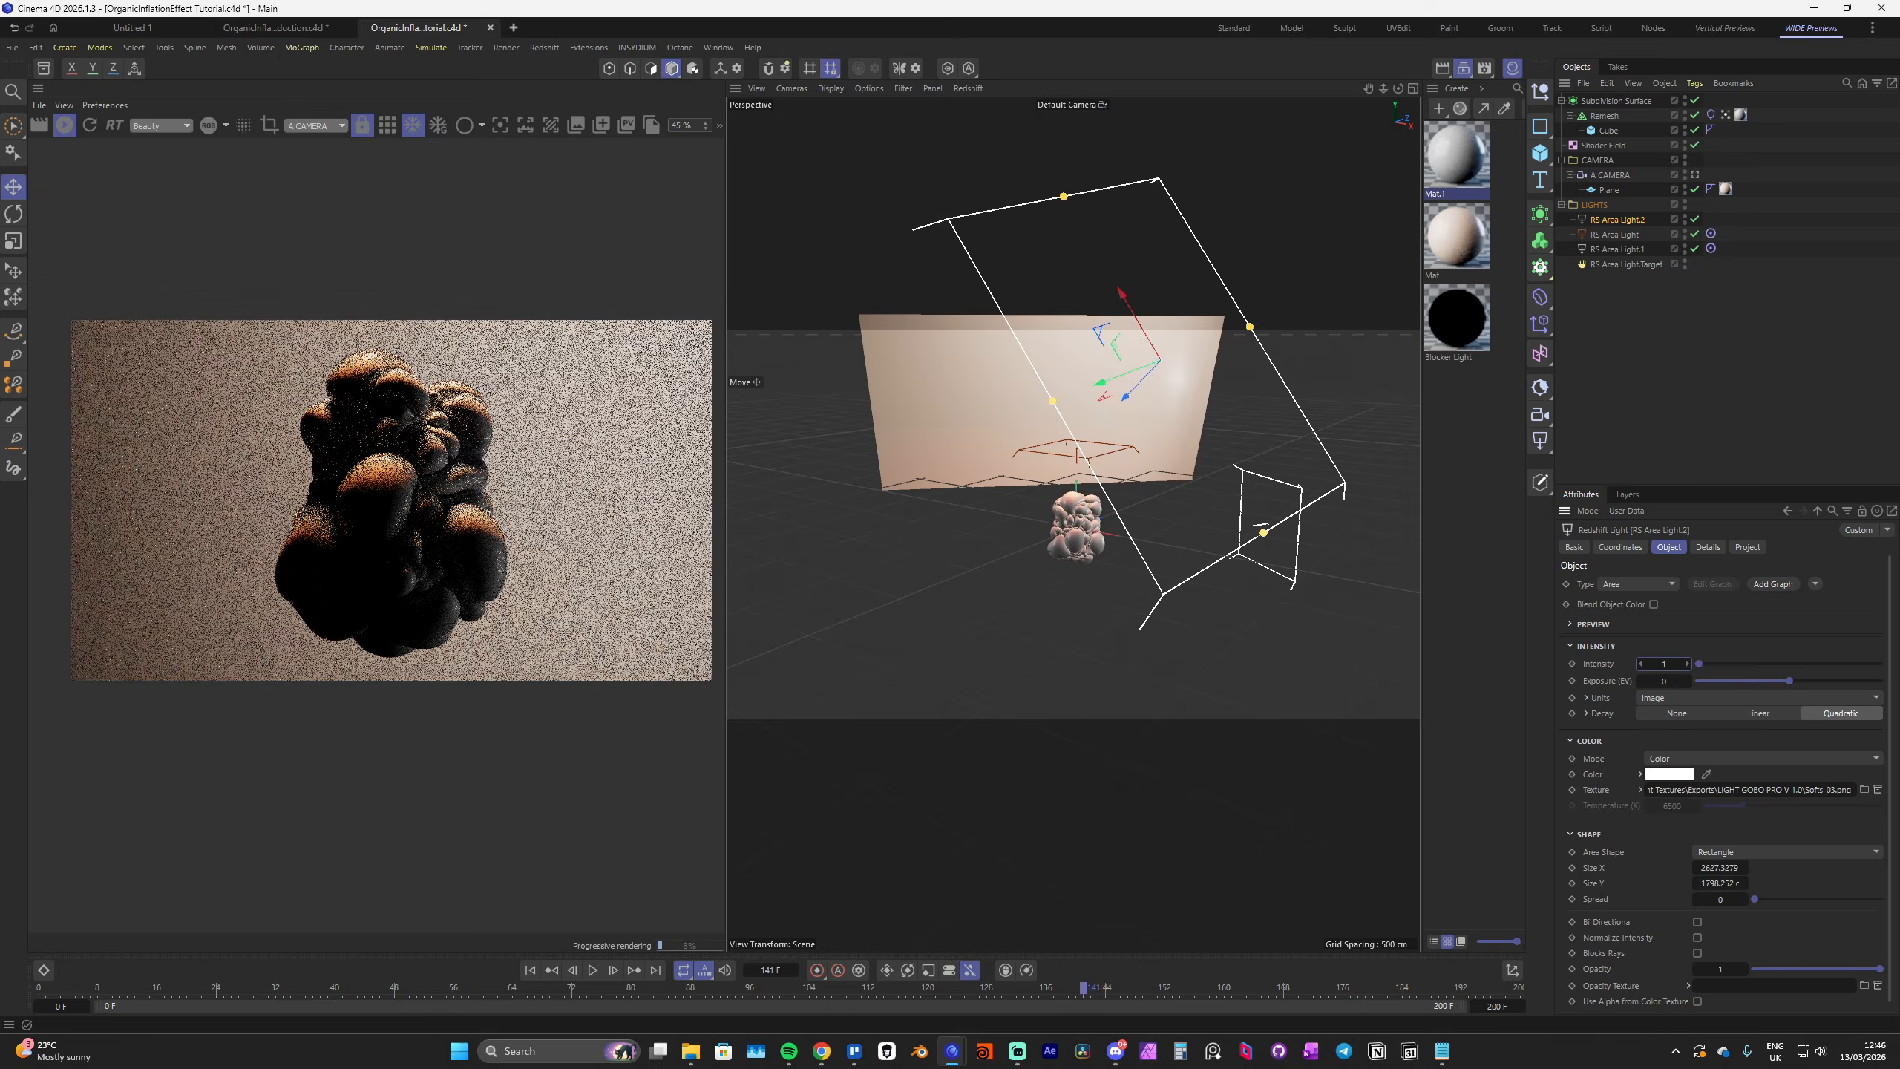
{"action": "left_click_drag", "start_coordinate": [1687, 664], "coordinate": [1690, 664]}
{"action": "left_click_drag", "start_coordinate": [726, 394], "coordinate": [779, 394]}
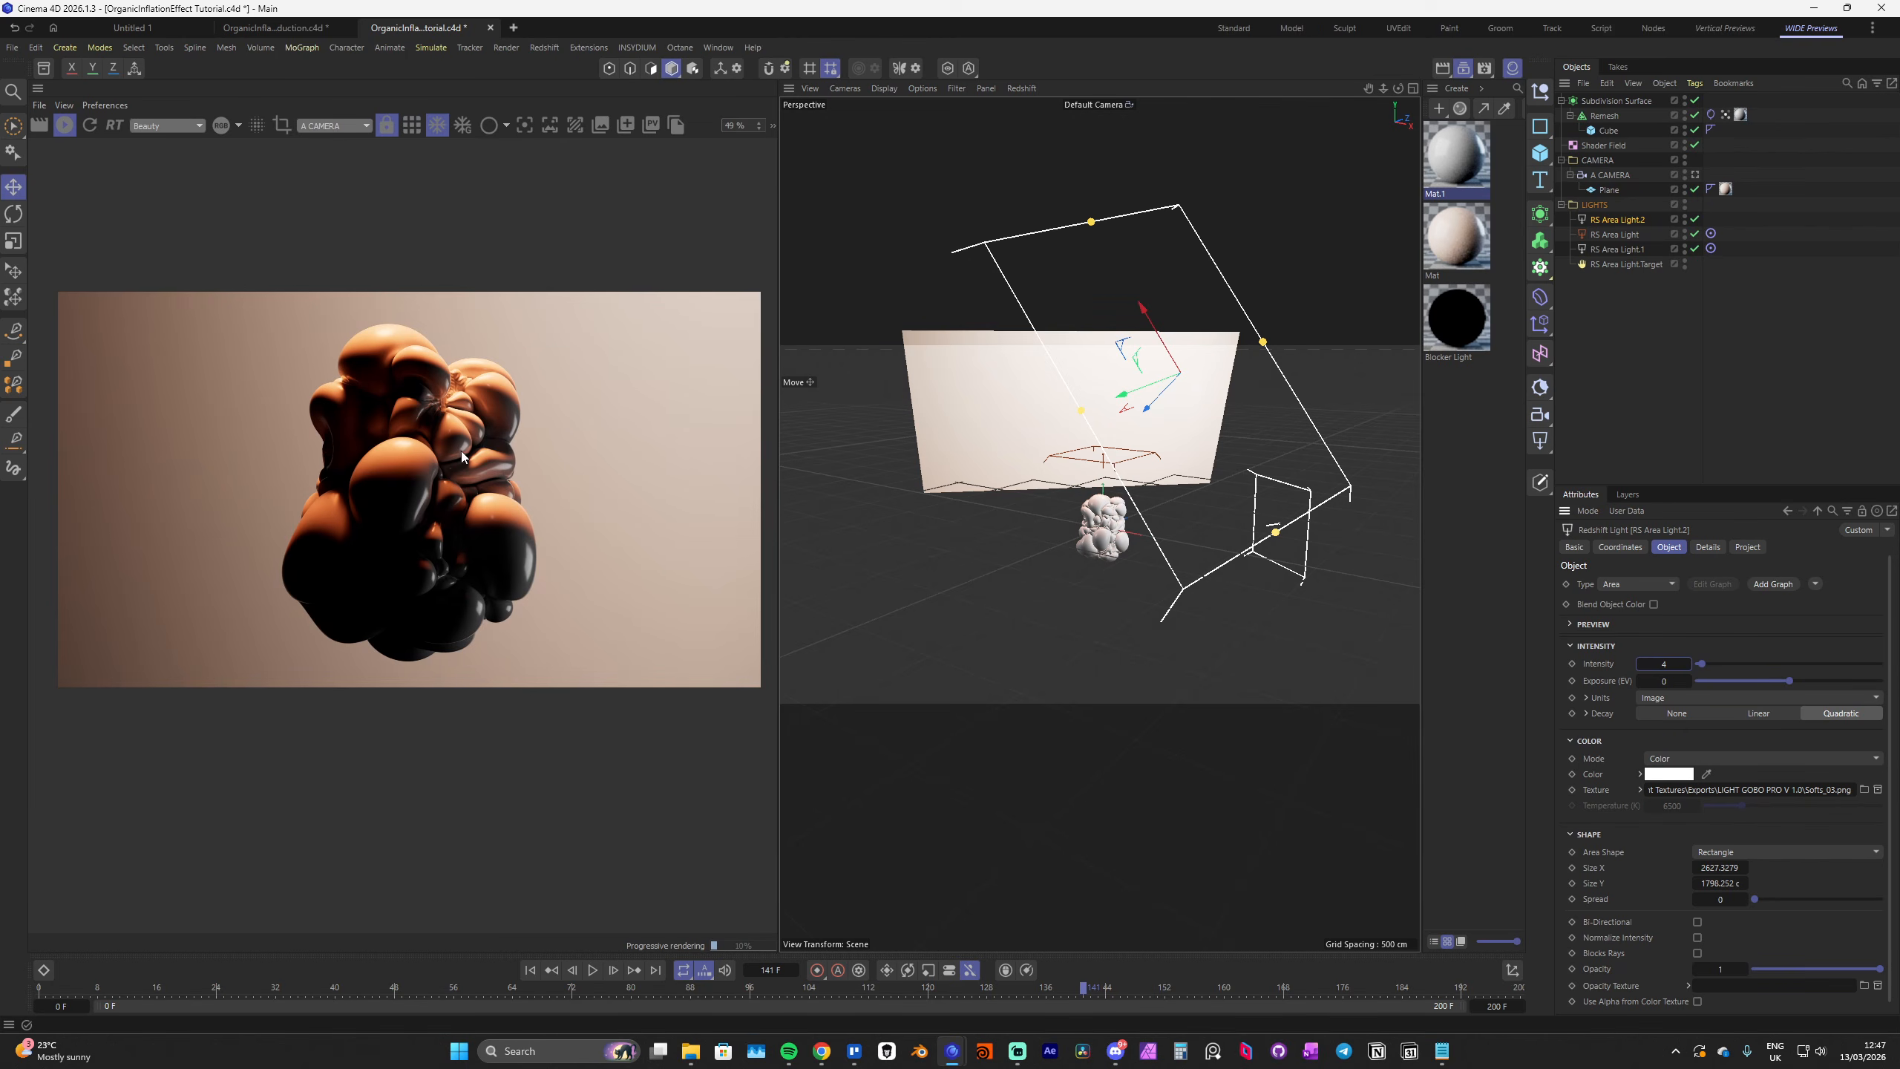
{"action": "scroll", "coordinate": [1120, 527], "scroll_direction": "up", "scroll_amount": 5}
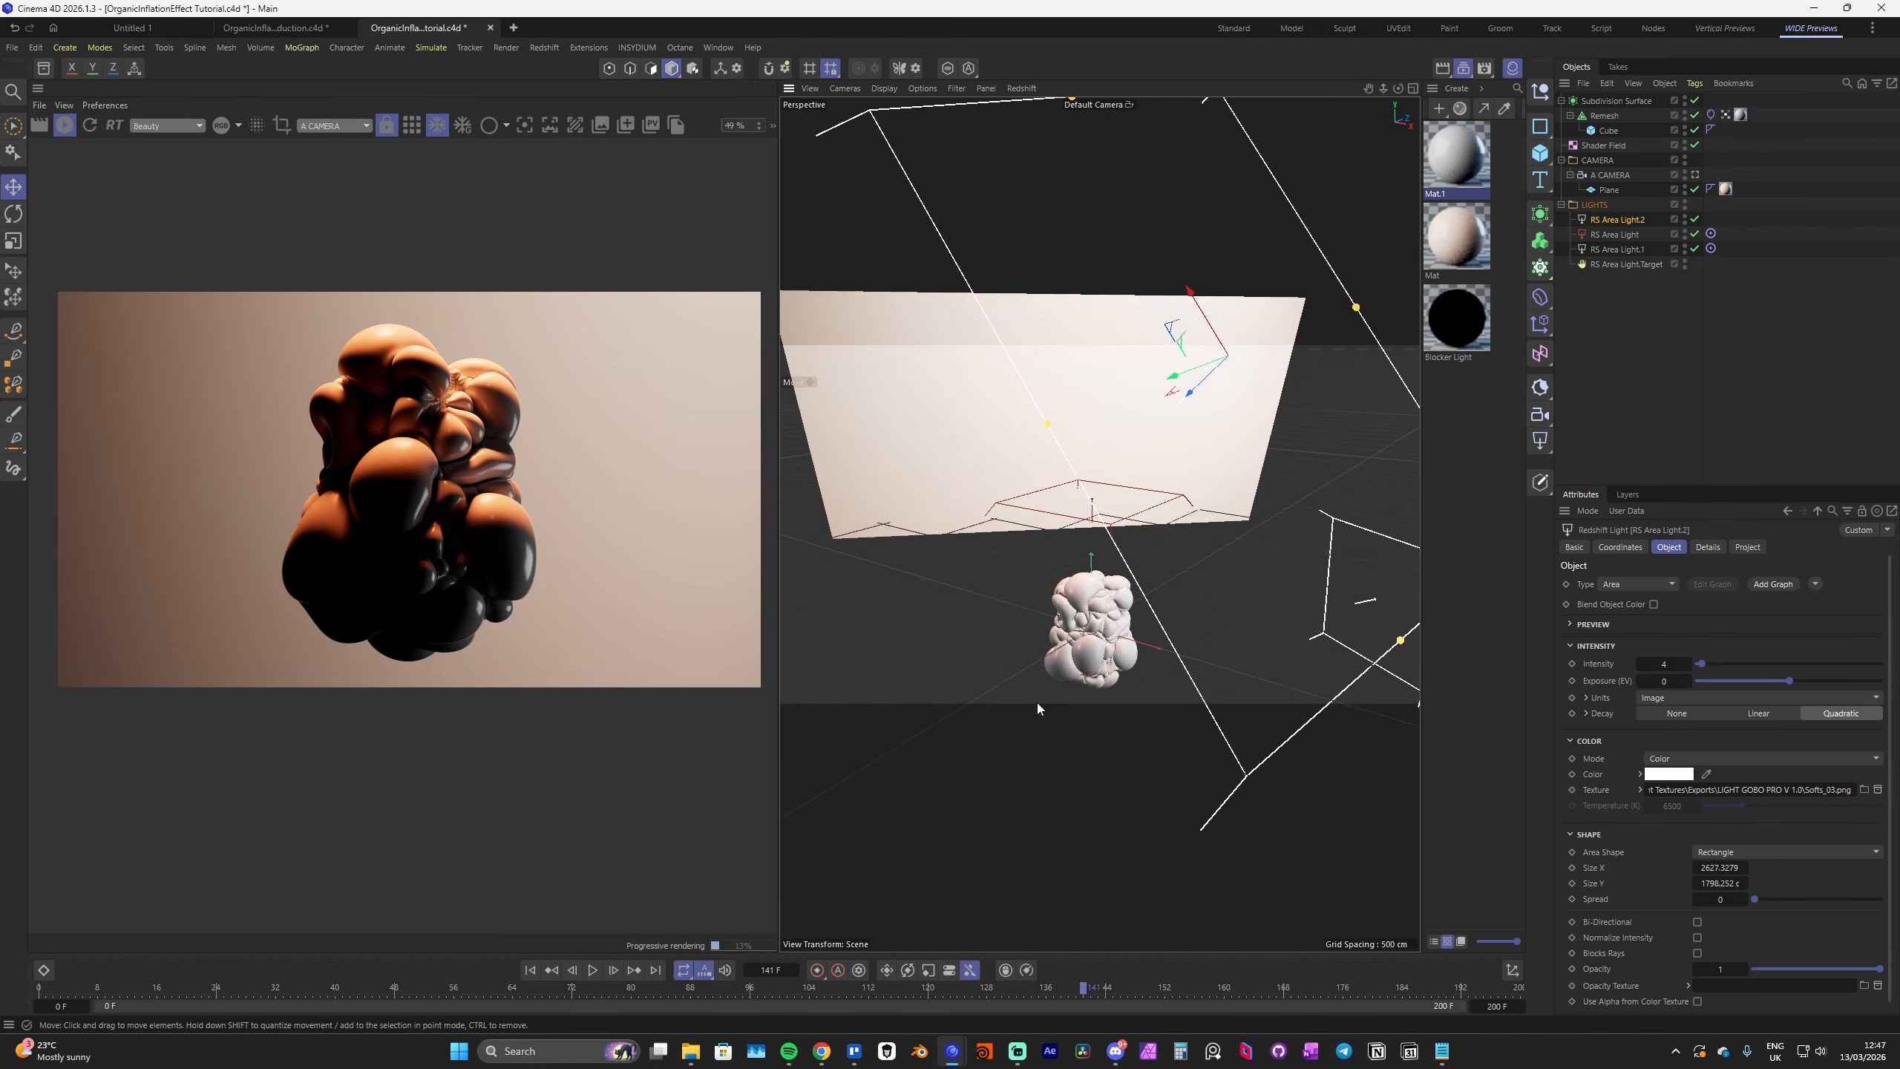
{"action": "scroll", "coordinate": [1120, 528], "scroll_direction": "up", "scroll_amount": 5}
Open Mat.1 in the Node Editor, move the editor clear of the render and frame the node graph
{"action": "double_click", "coordinate": [1456, 157]}
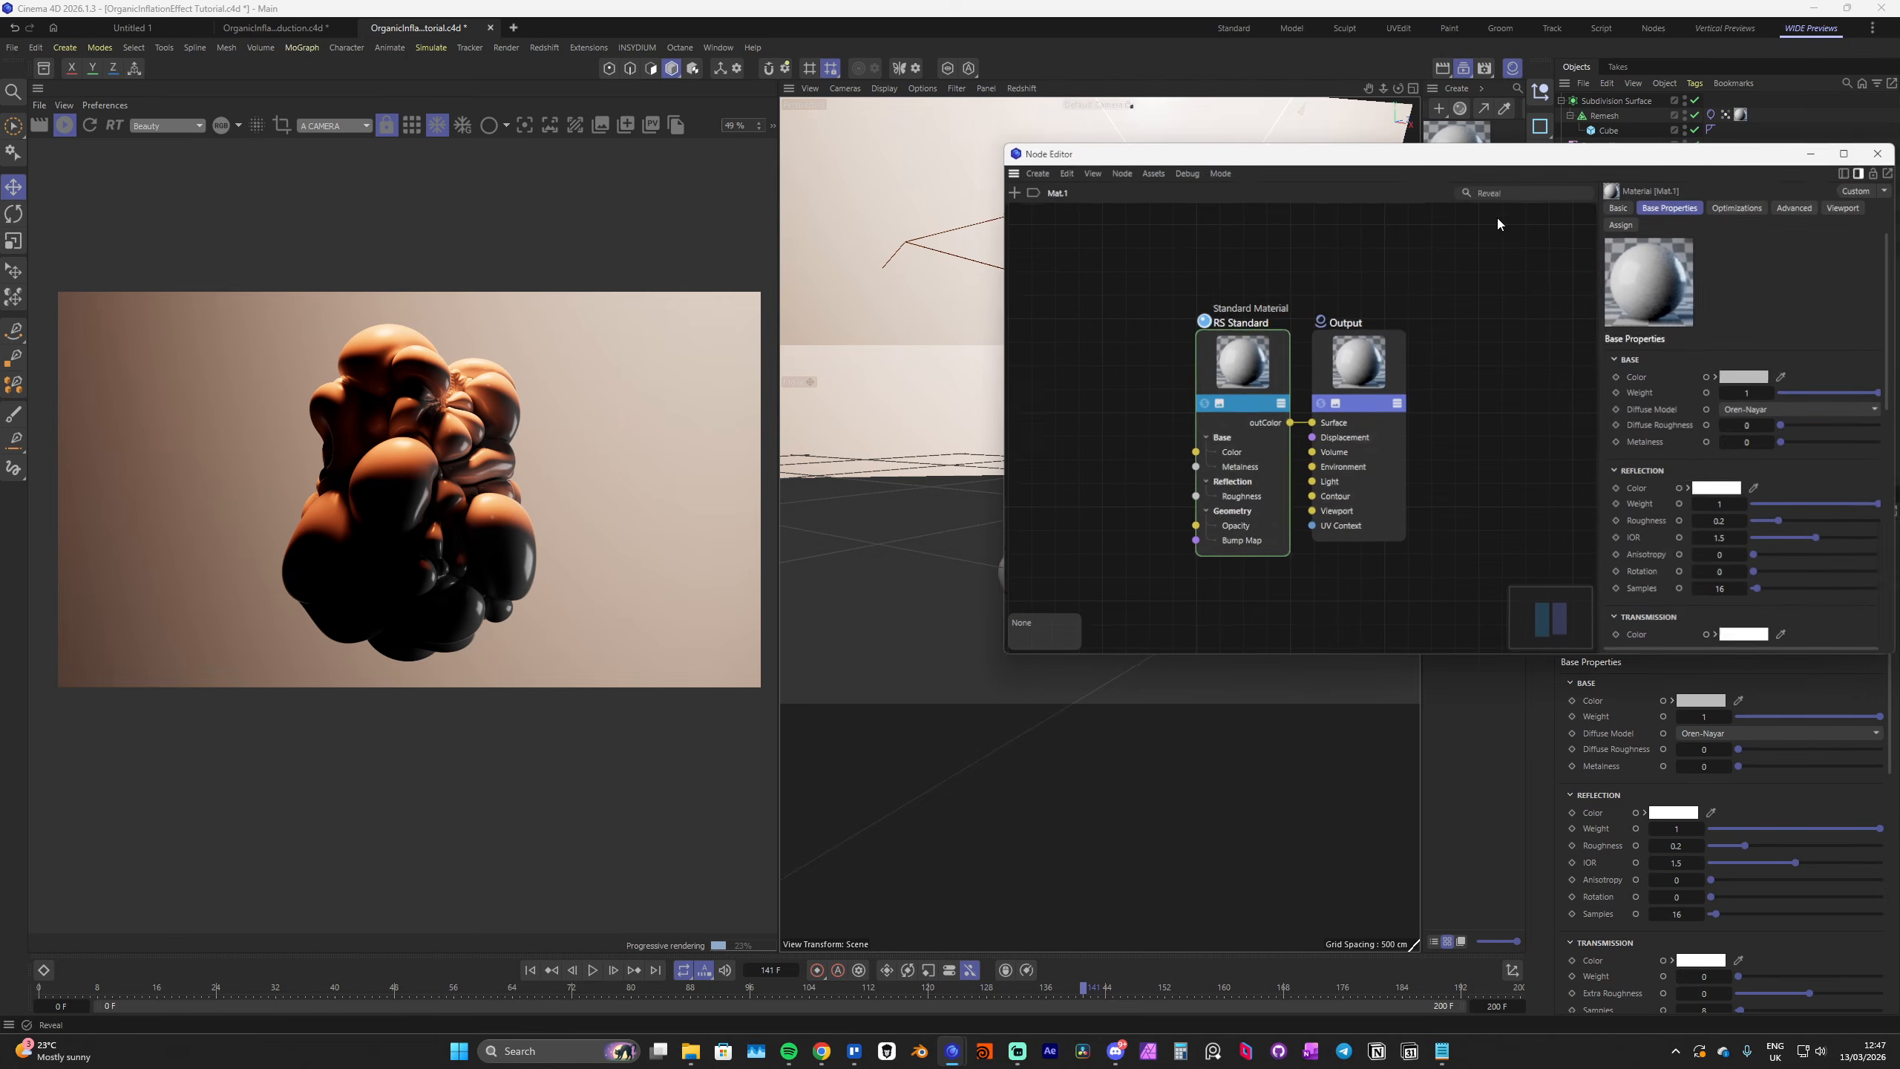
{"action": "left_click_drag", "start_coordinate": [1147, 161], "coordinate": [926, 253]}
{"action": "middle_click_drag", "start_coordinate": [861, 515], "coordinate": [1021, 522]}
{"action": "scroll", "coordinate": [898, 517], "scroll_direction": "down", "scroll_amount": 2}
Add a Vertex Attribute node that reads the Inflate vertex map and place it ahead of the RS Standard node
{"action": "double_click", "coordinate": [906, 471]}
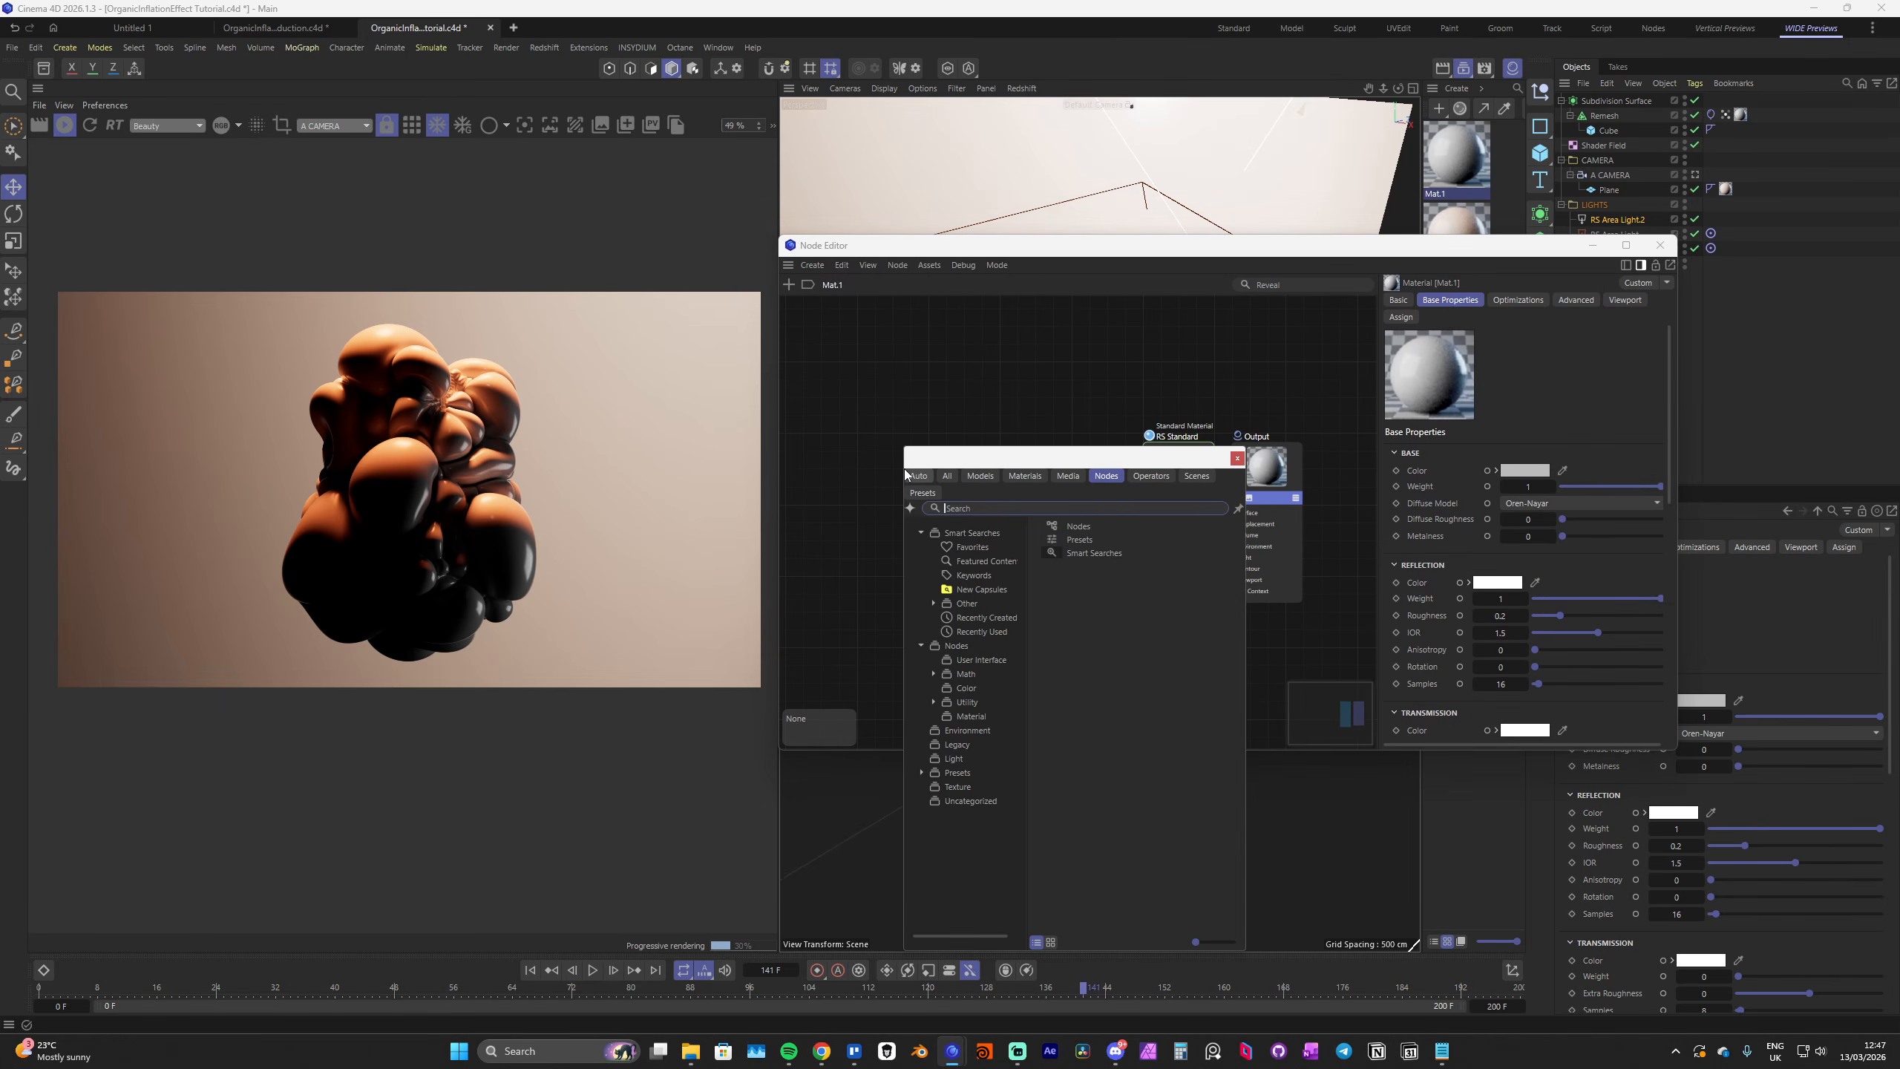
{"action": "type", "text": "vertex a"}
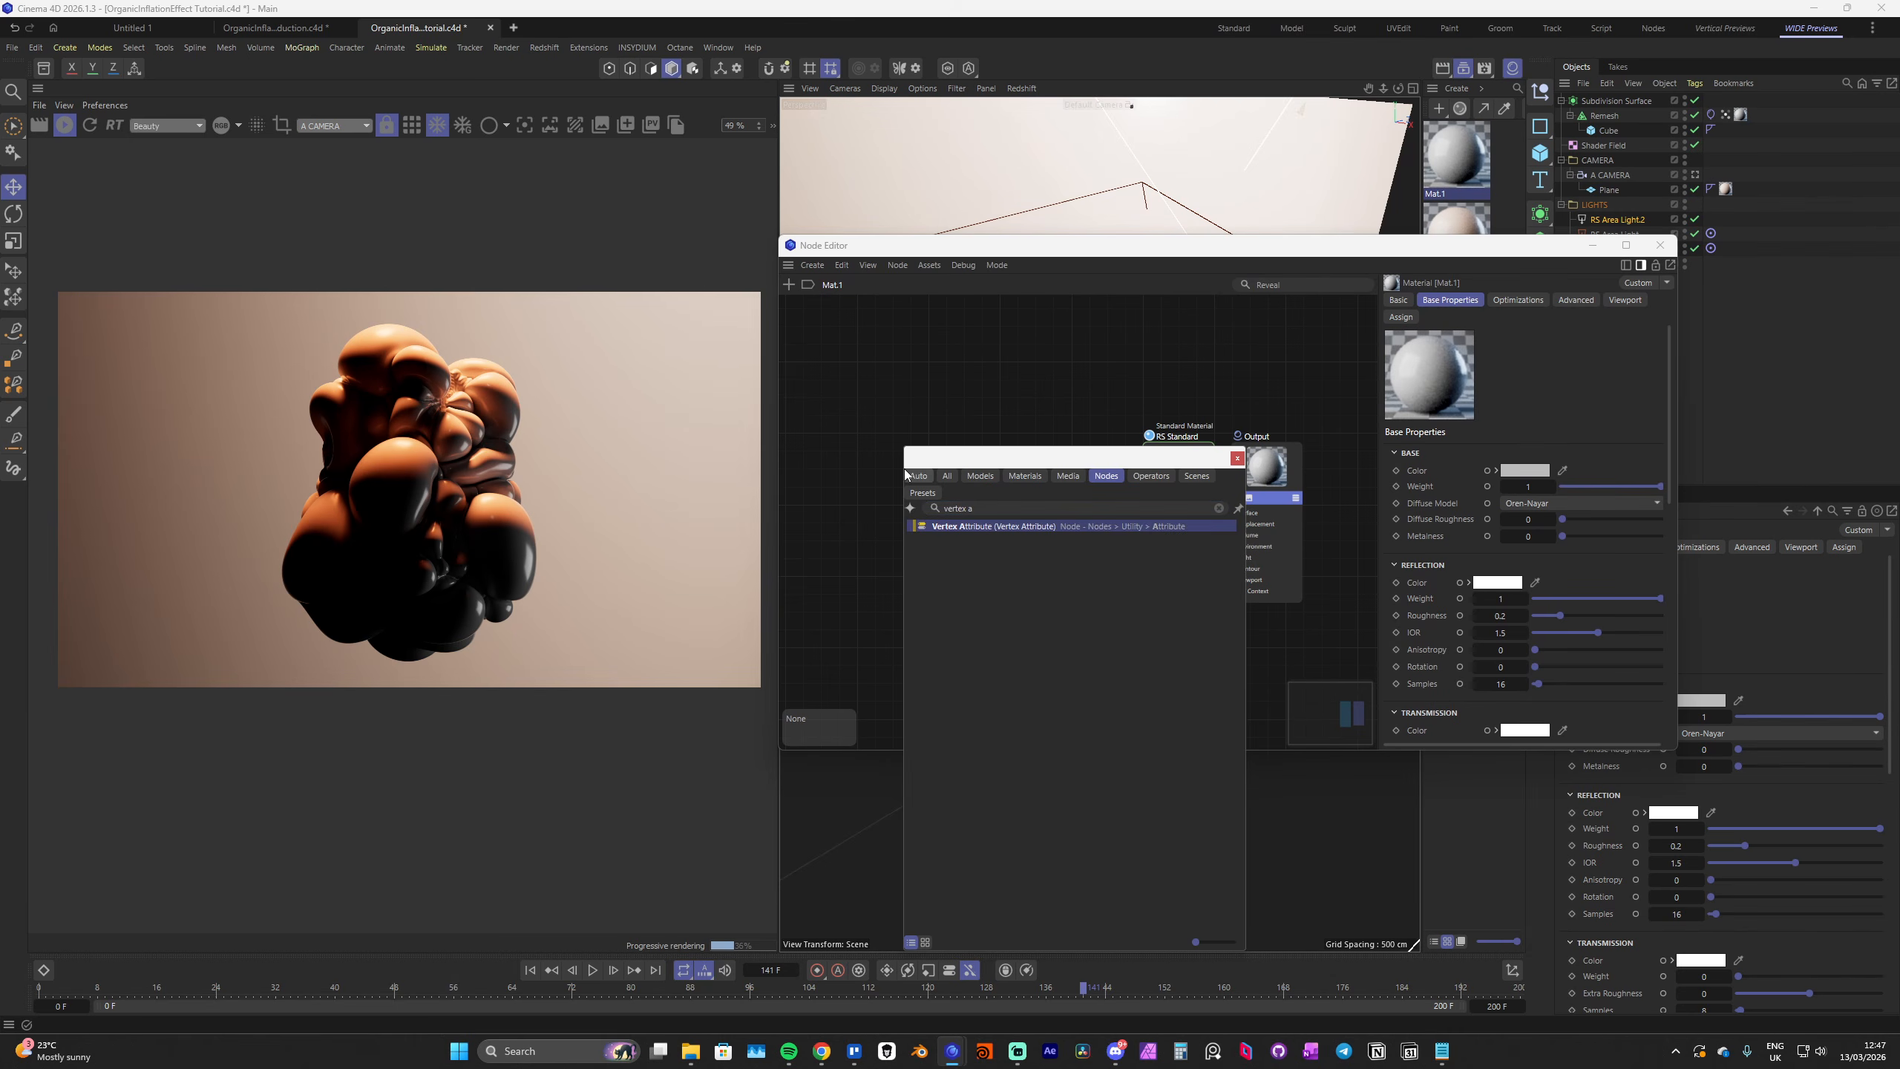
{"action": "left_click", "coordinate": [952, 526]}
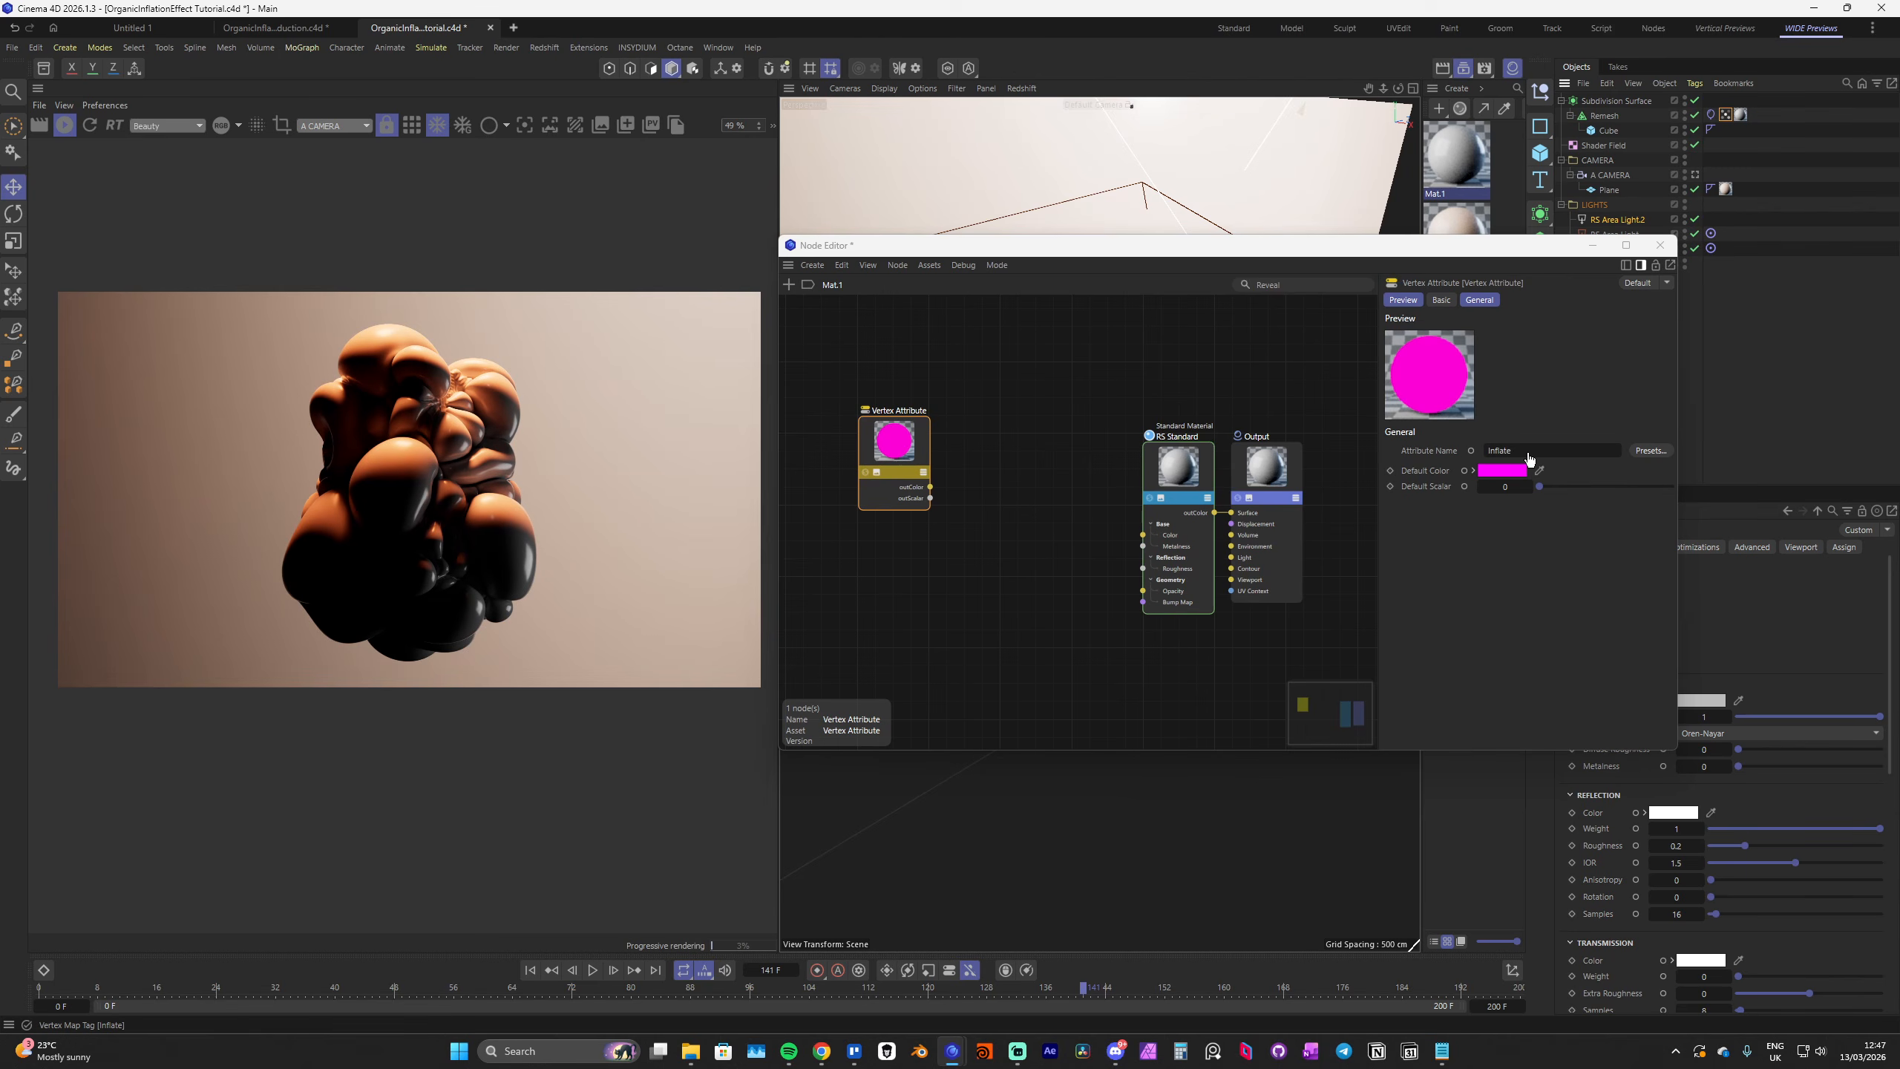
{"action": "scroll", "coordinate": [928, 486], "scroll_direction": "up", "scroll_amount": 3}
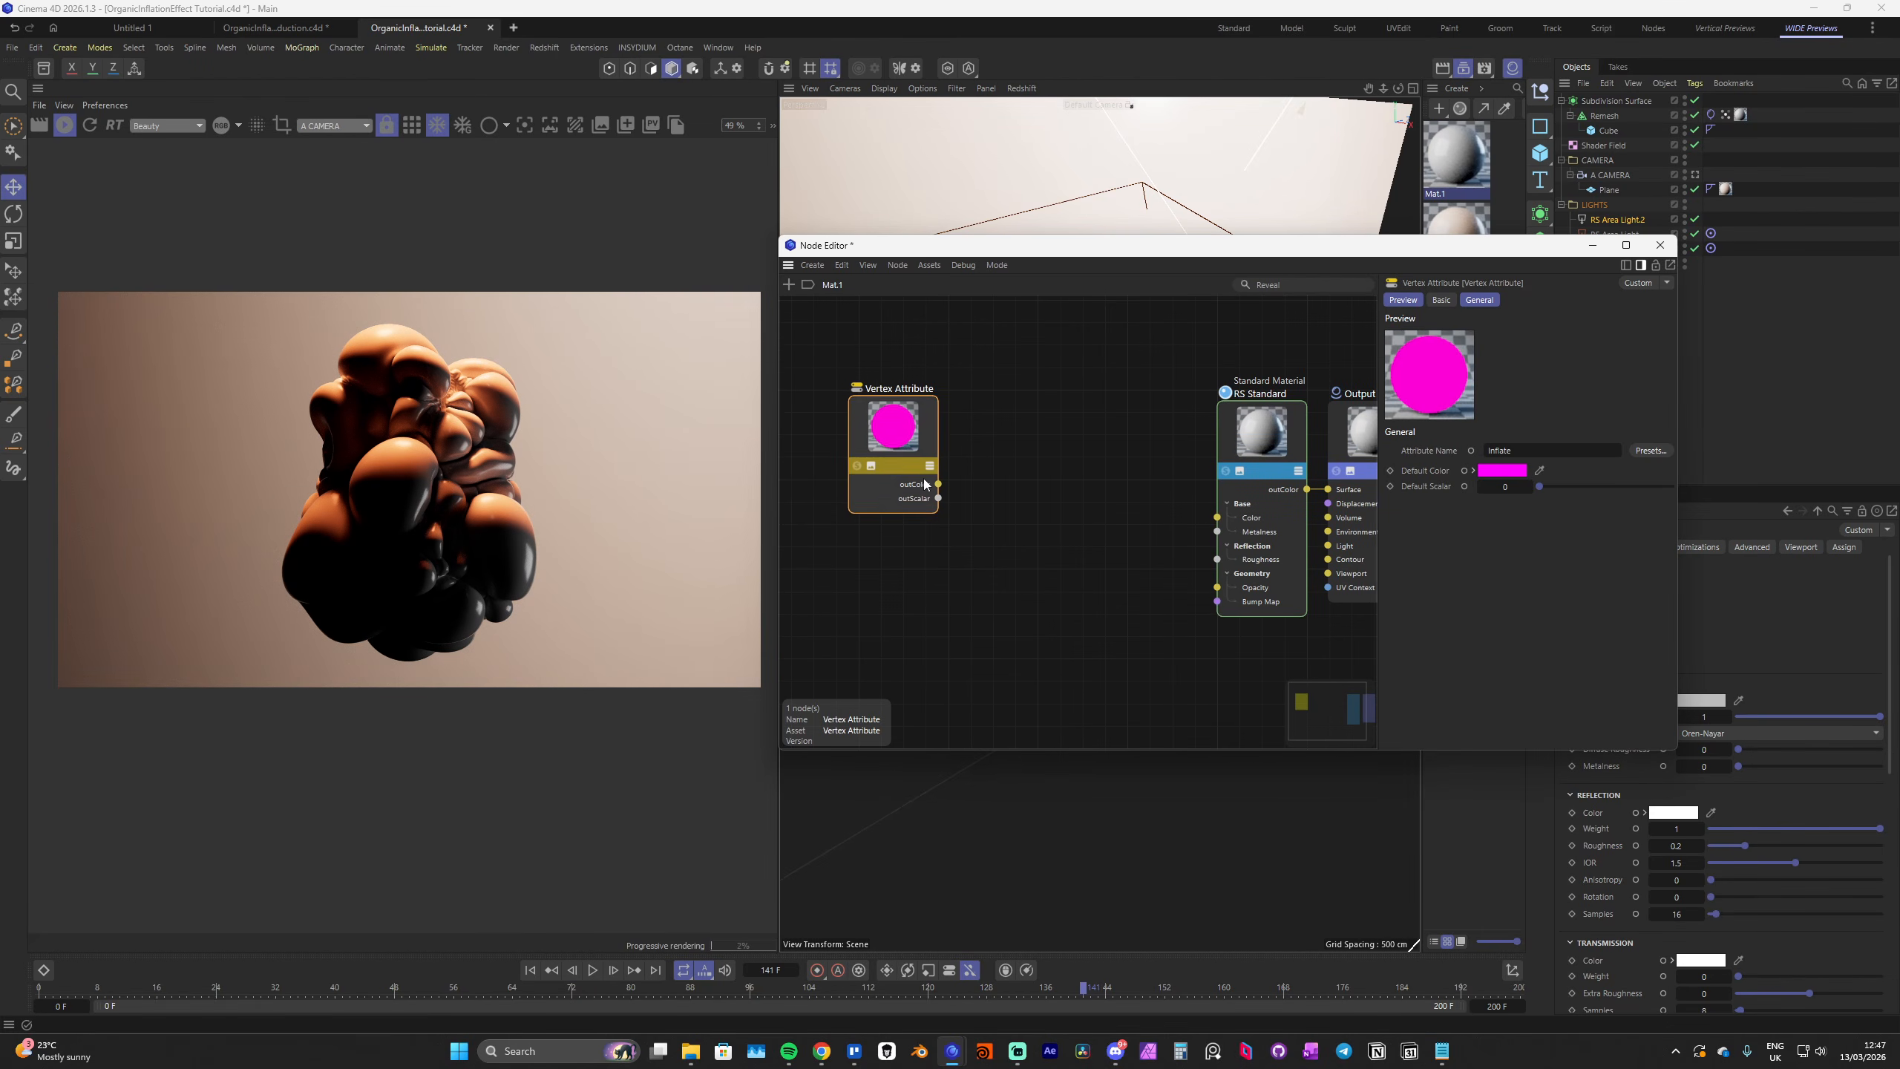
{"action": "left_click_drag", "start_coordinate": [925, 485], "coordinate": [848, 459]}
{"action": "middle_click_drag", "start_coordinate": [1253, 444], "coordinate": [1248, 438]}
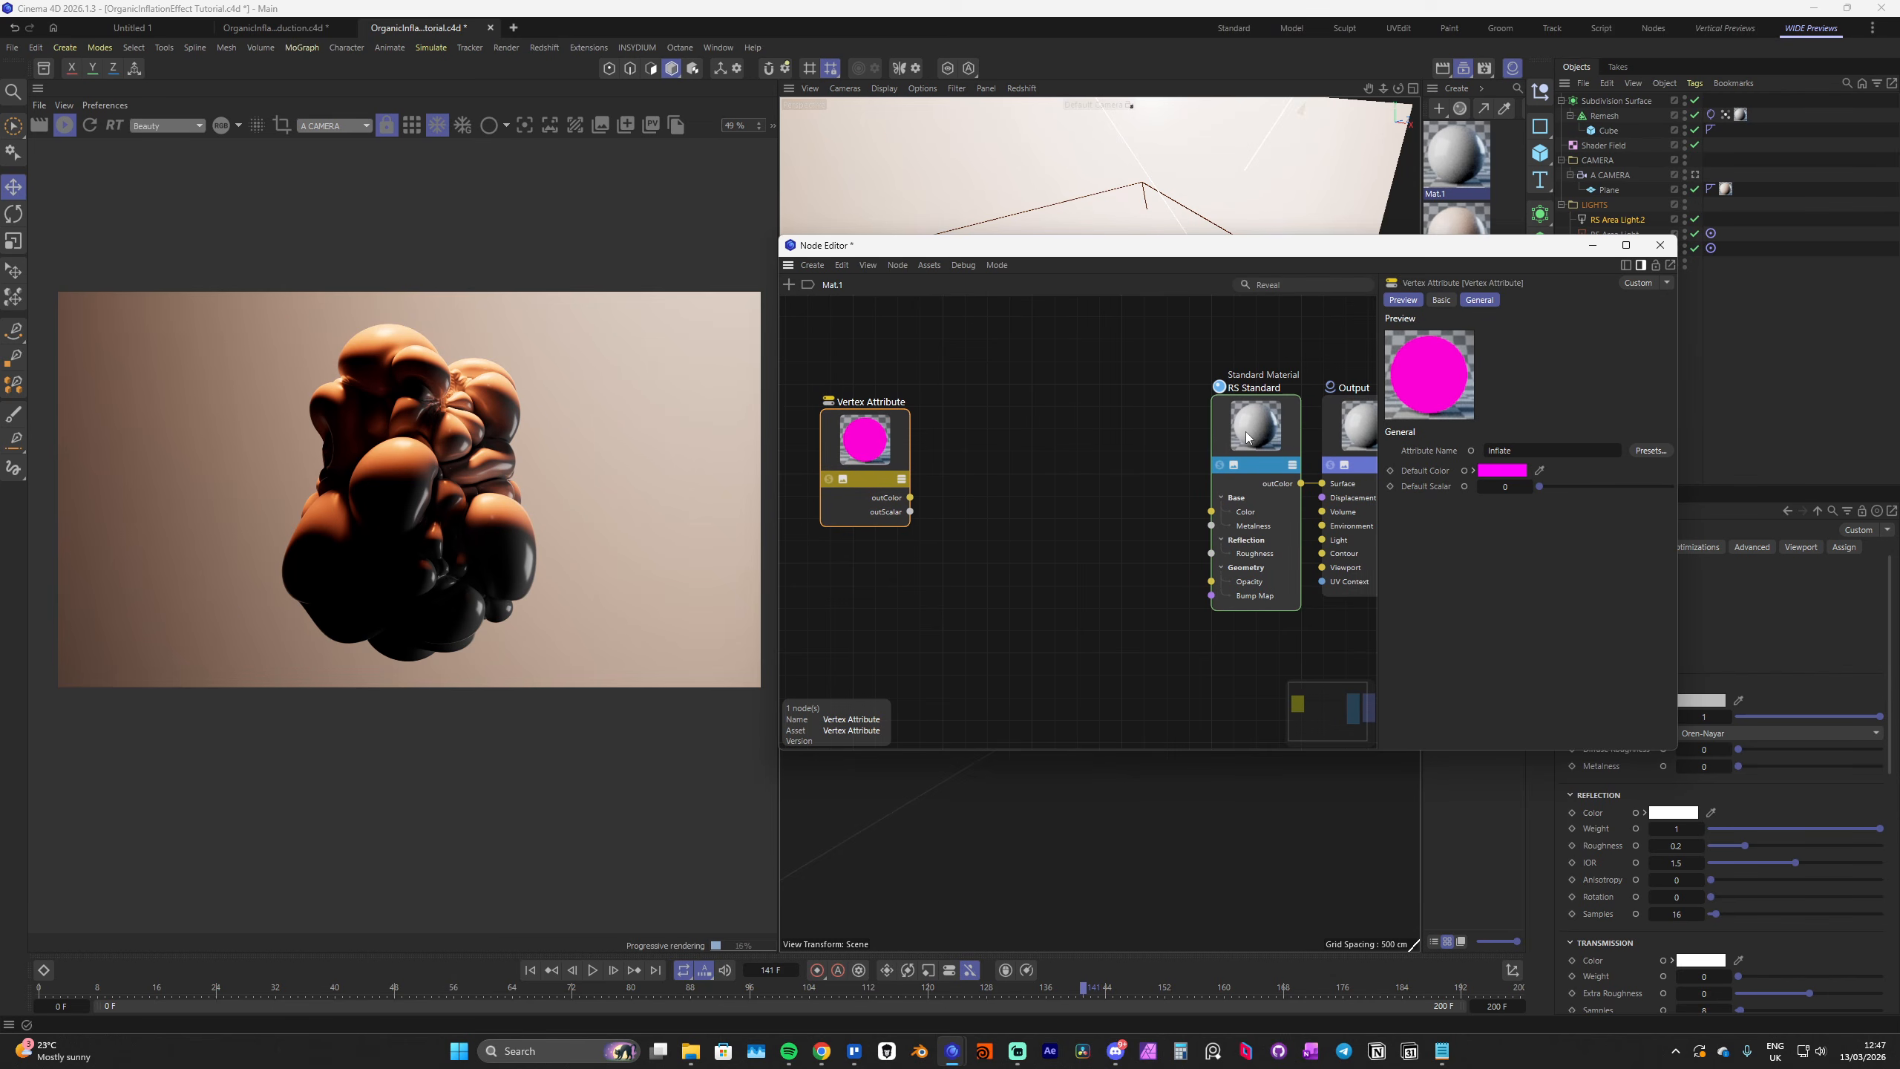
Raise the RS Standard node's transmission weight to about 0.758
{"action": "left_click", "coordinate": [1247, 438]}
{"action": "scroll", "coordinate": [1442, 509], "scroll_direction": "down", "scroll_amount": 5}
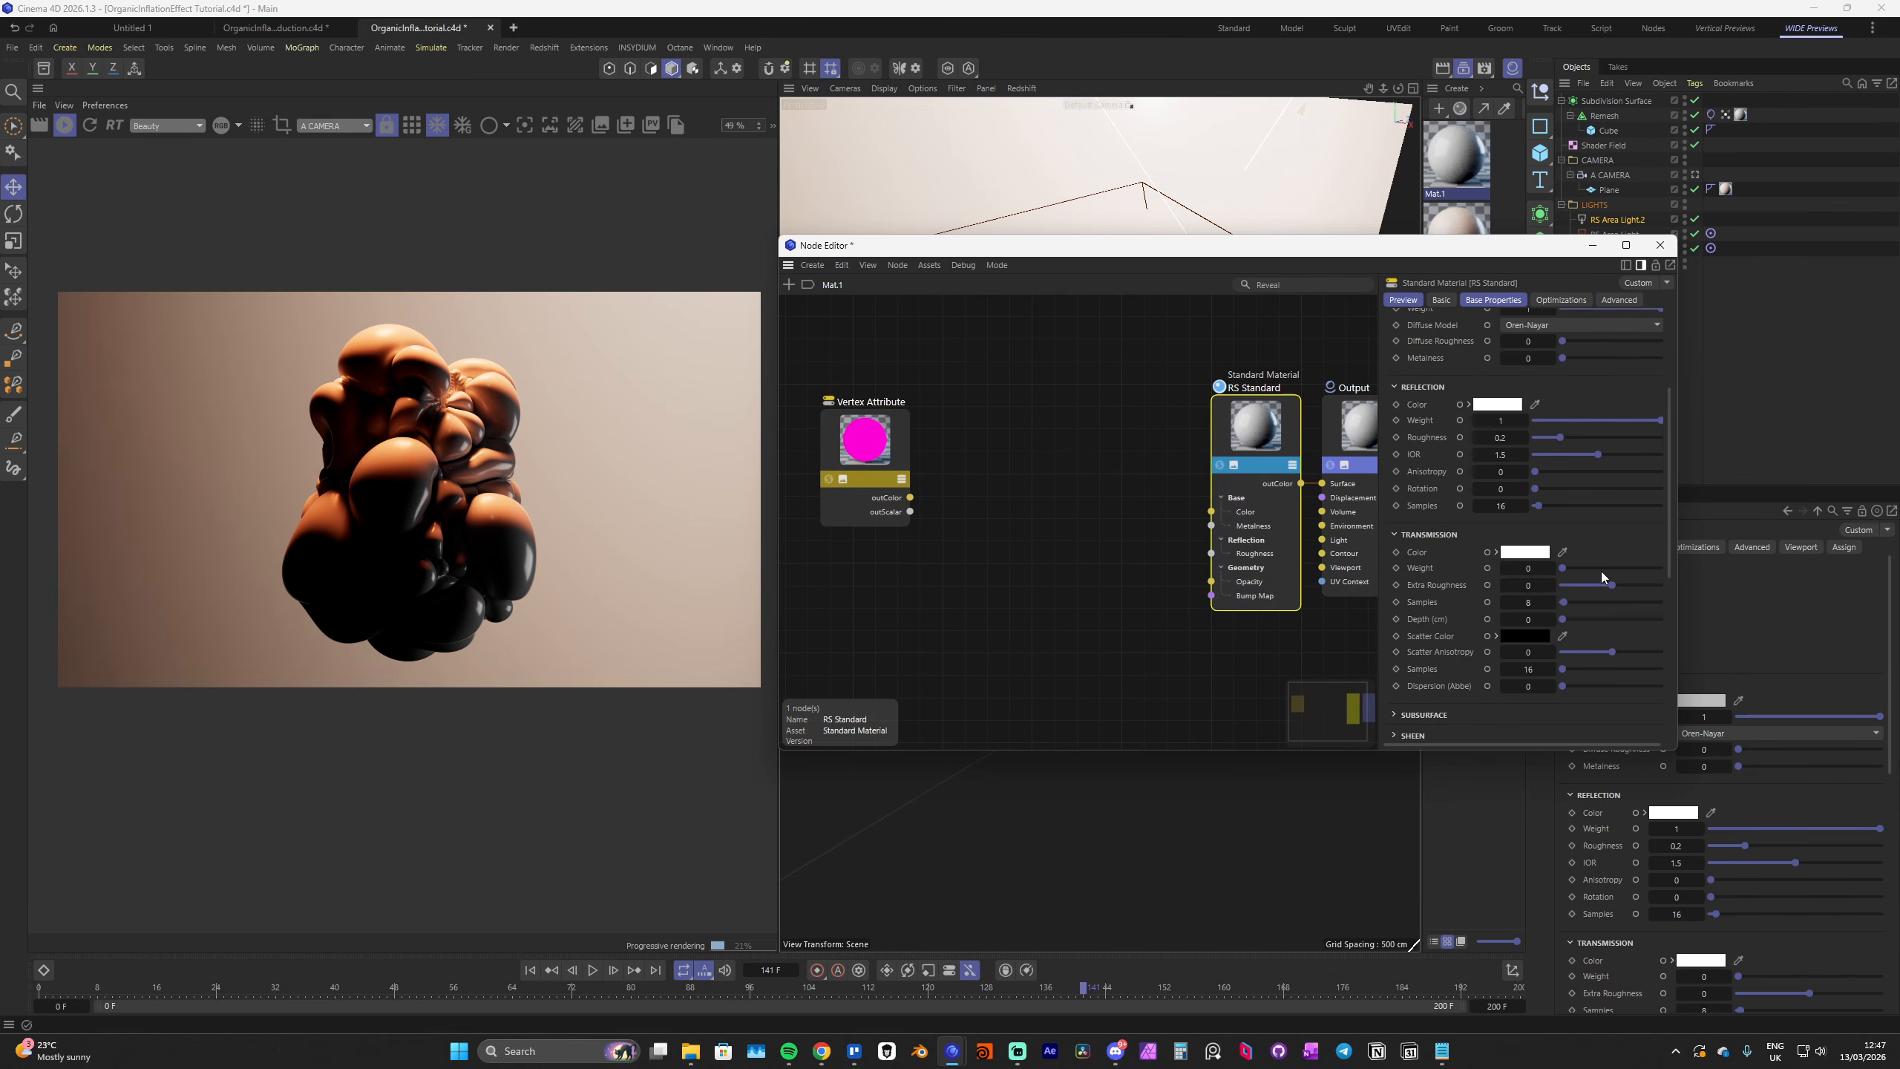
{"action": "left_click_drag", "start_coordinate": [1606, 568], "coordinate": [1630, 574]}
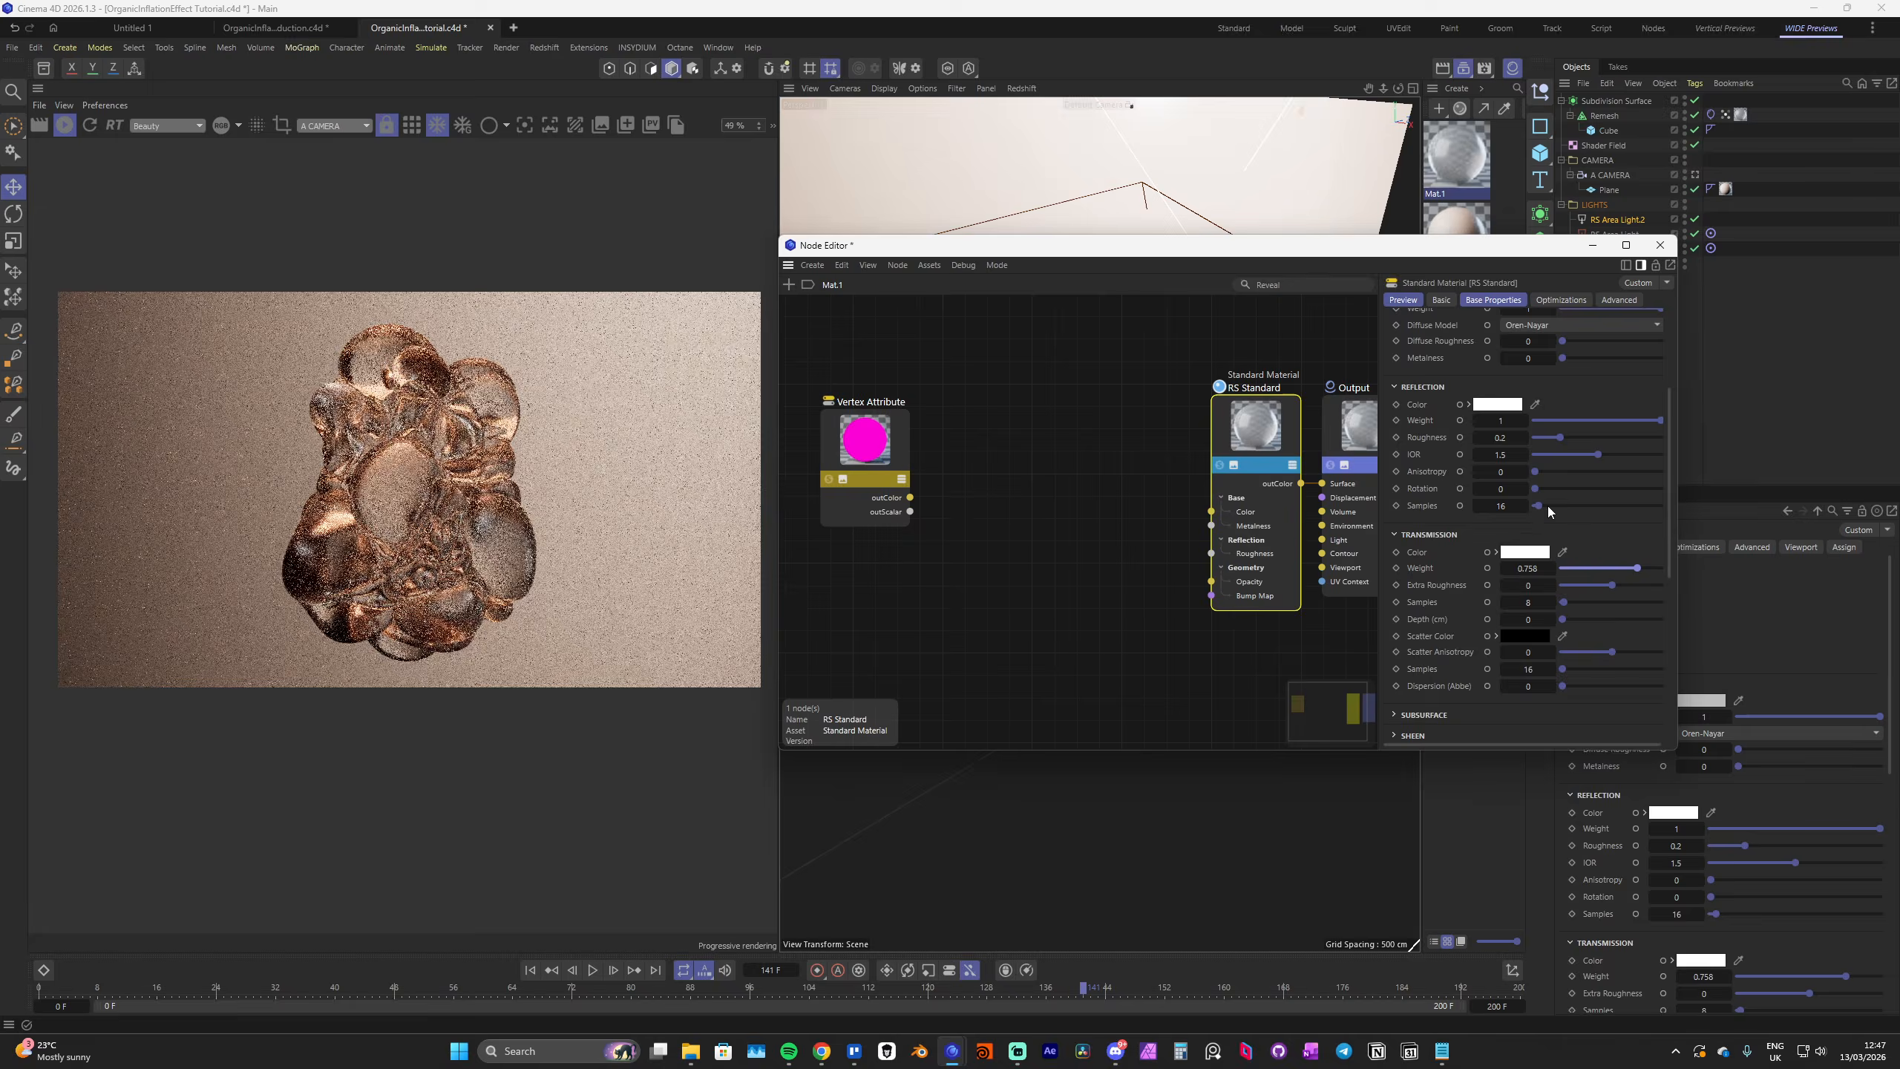
Compare low reflection roughness values on the RS Standard node, ending at about 0.207
{"action": "scroll", "coordinate": [413, 370], "scroll_direction": "up", "scroll_amount": 3}
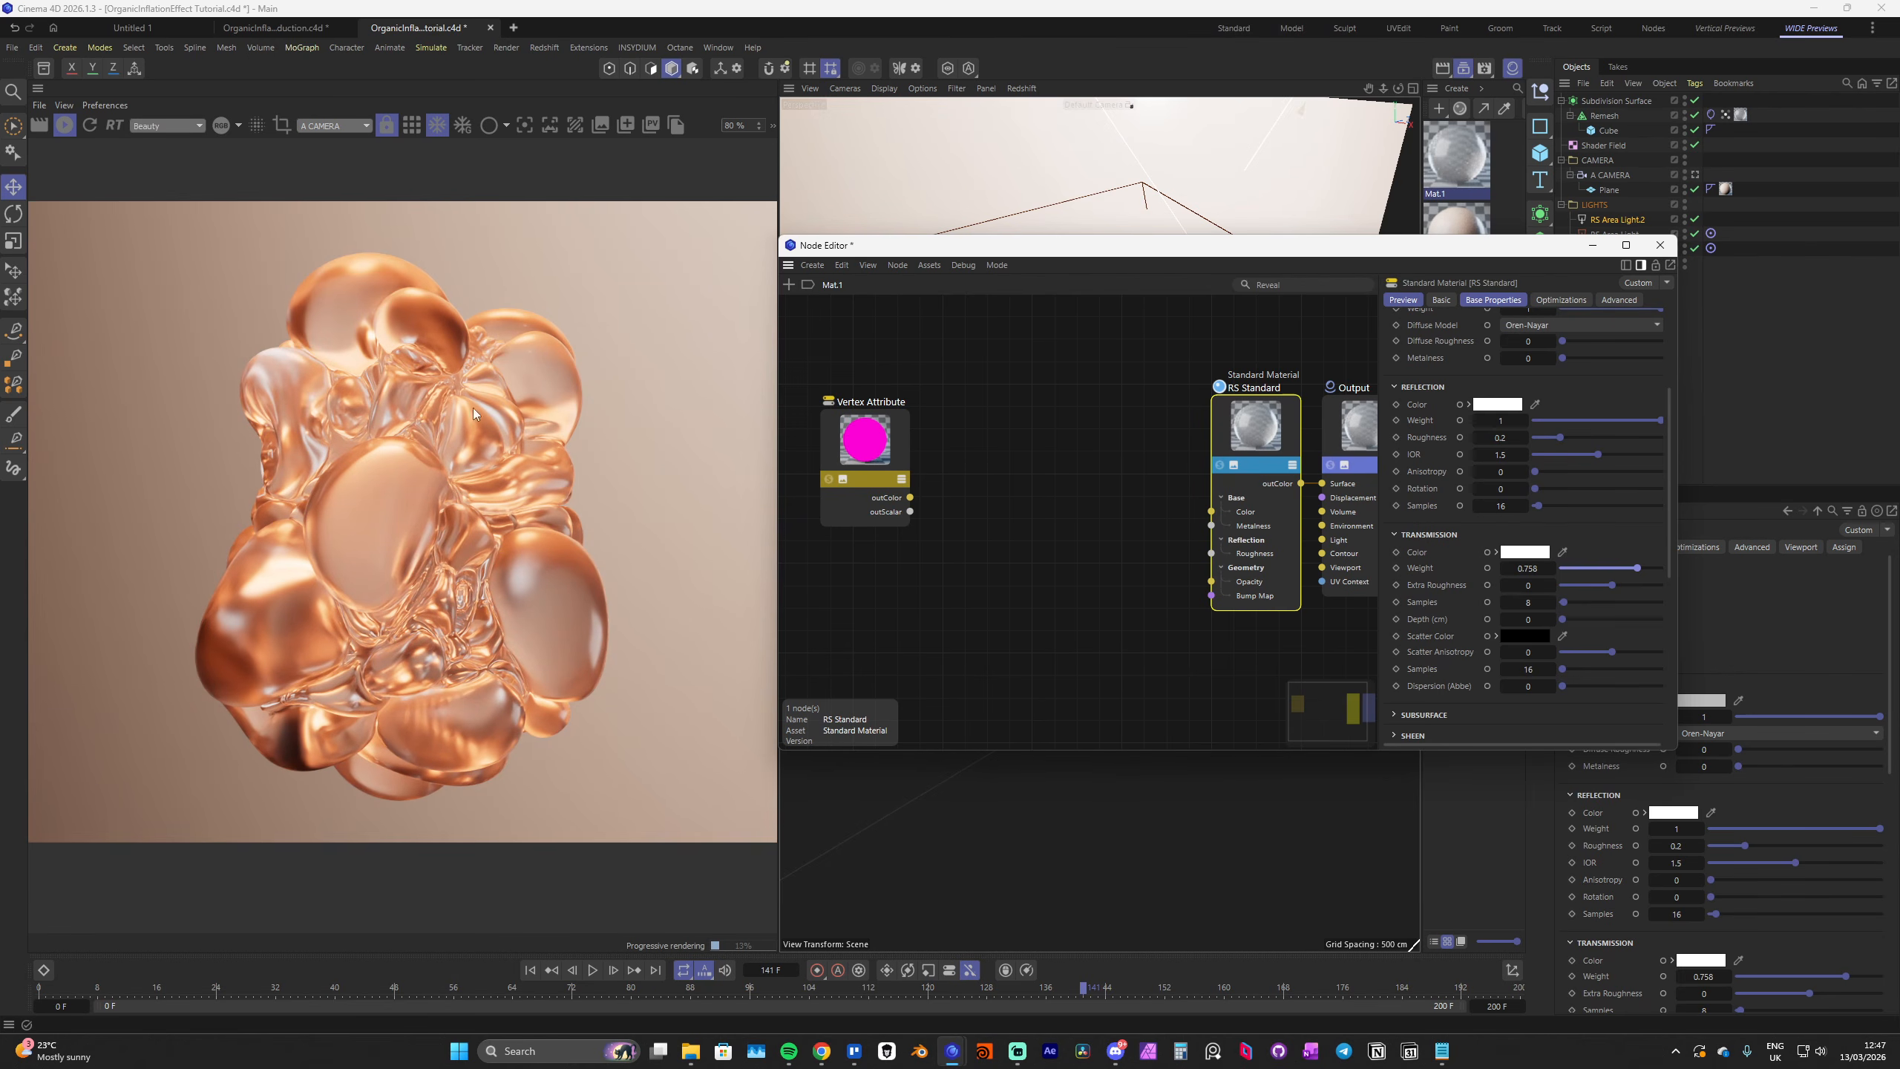
{"action": "left_click", "coordinate": [1540, 438]}
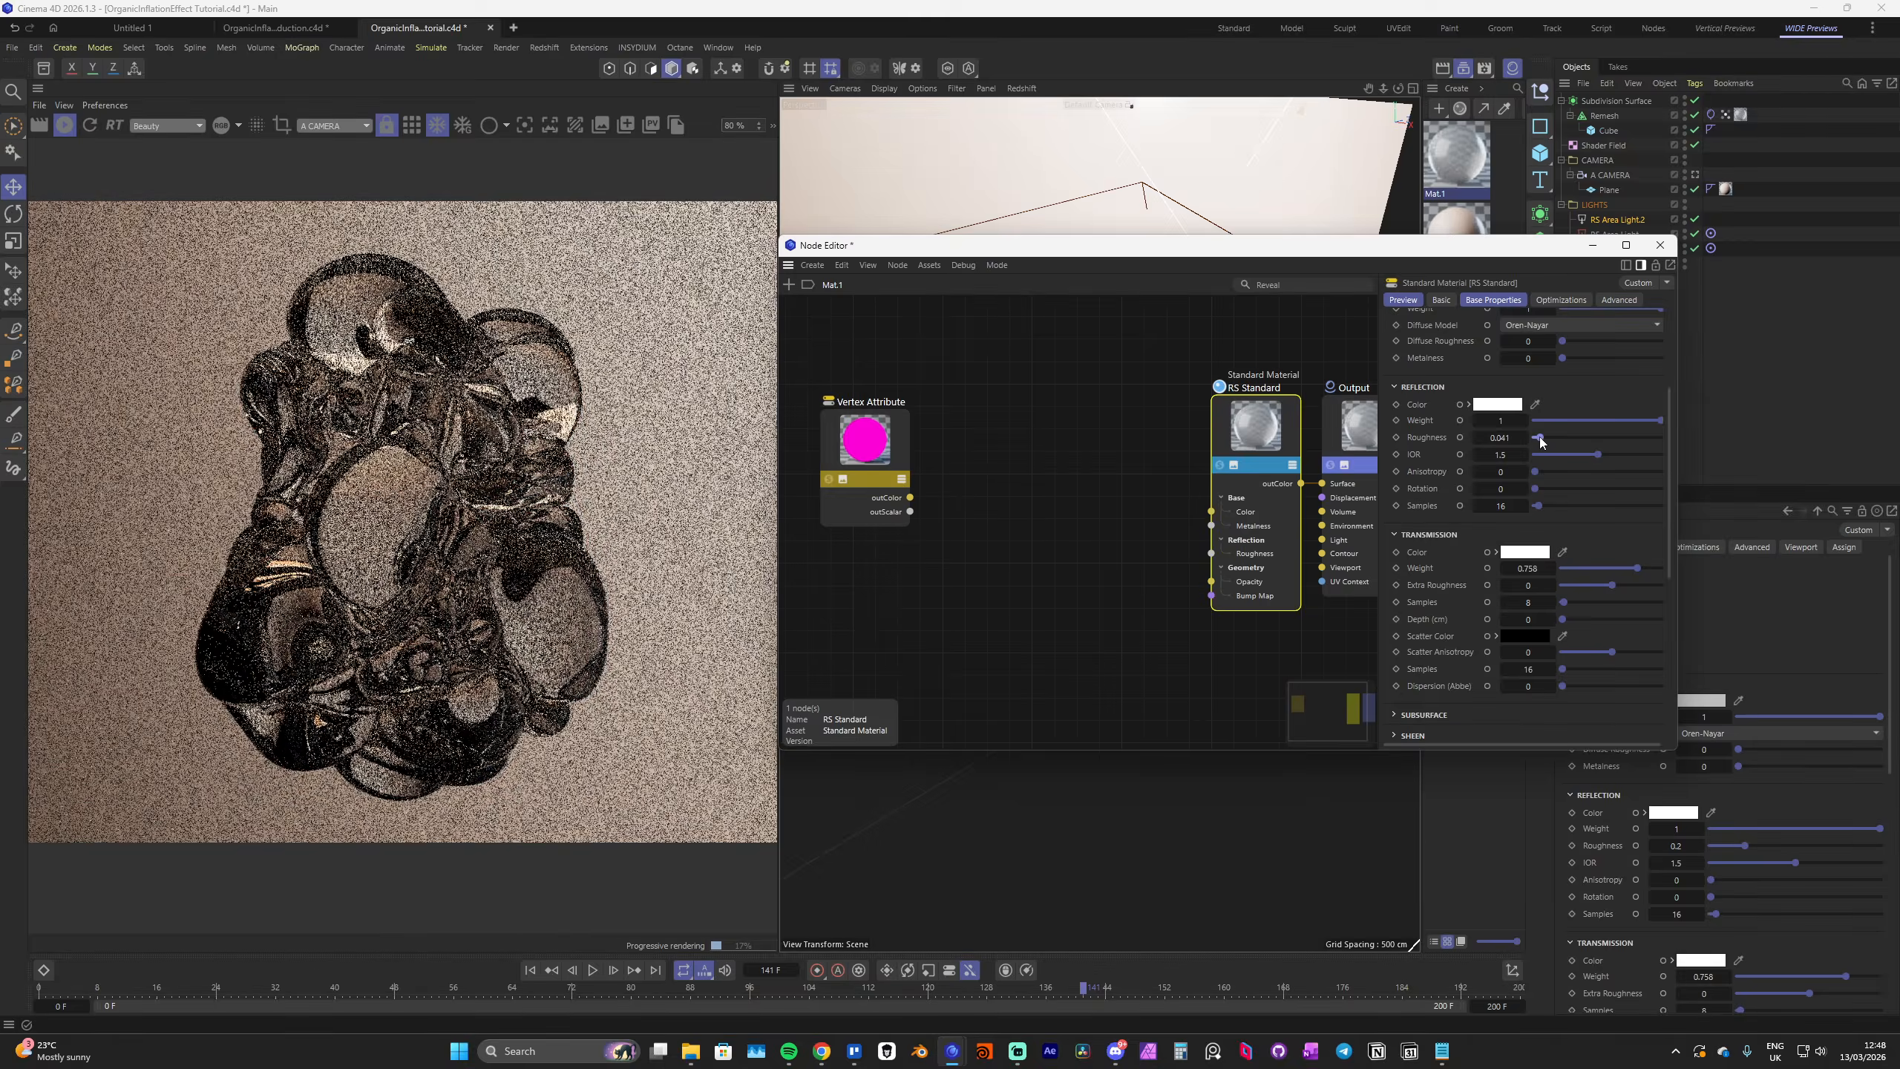
{"action": "left_click_drag", "start_coordinate": [1540, 441], "coordinate": [1536, 441]}
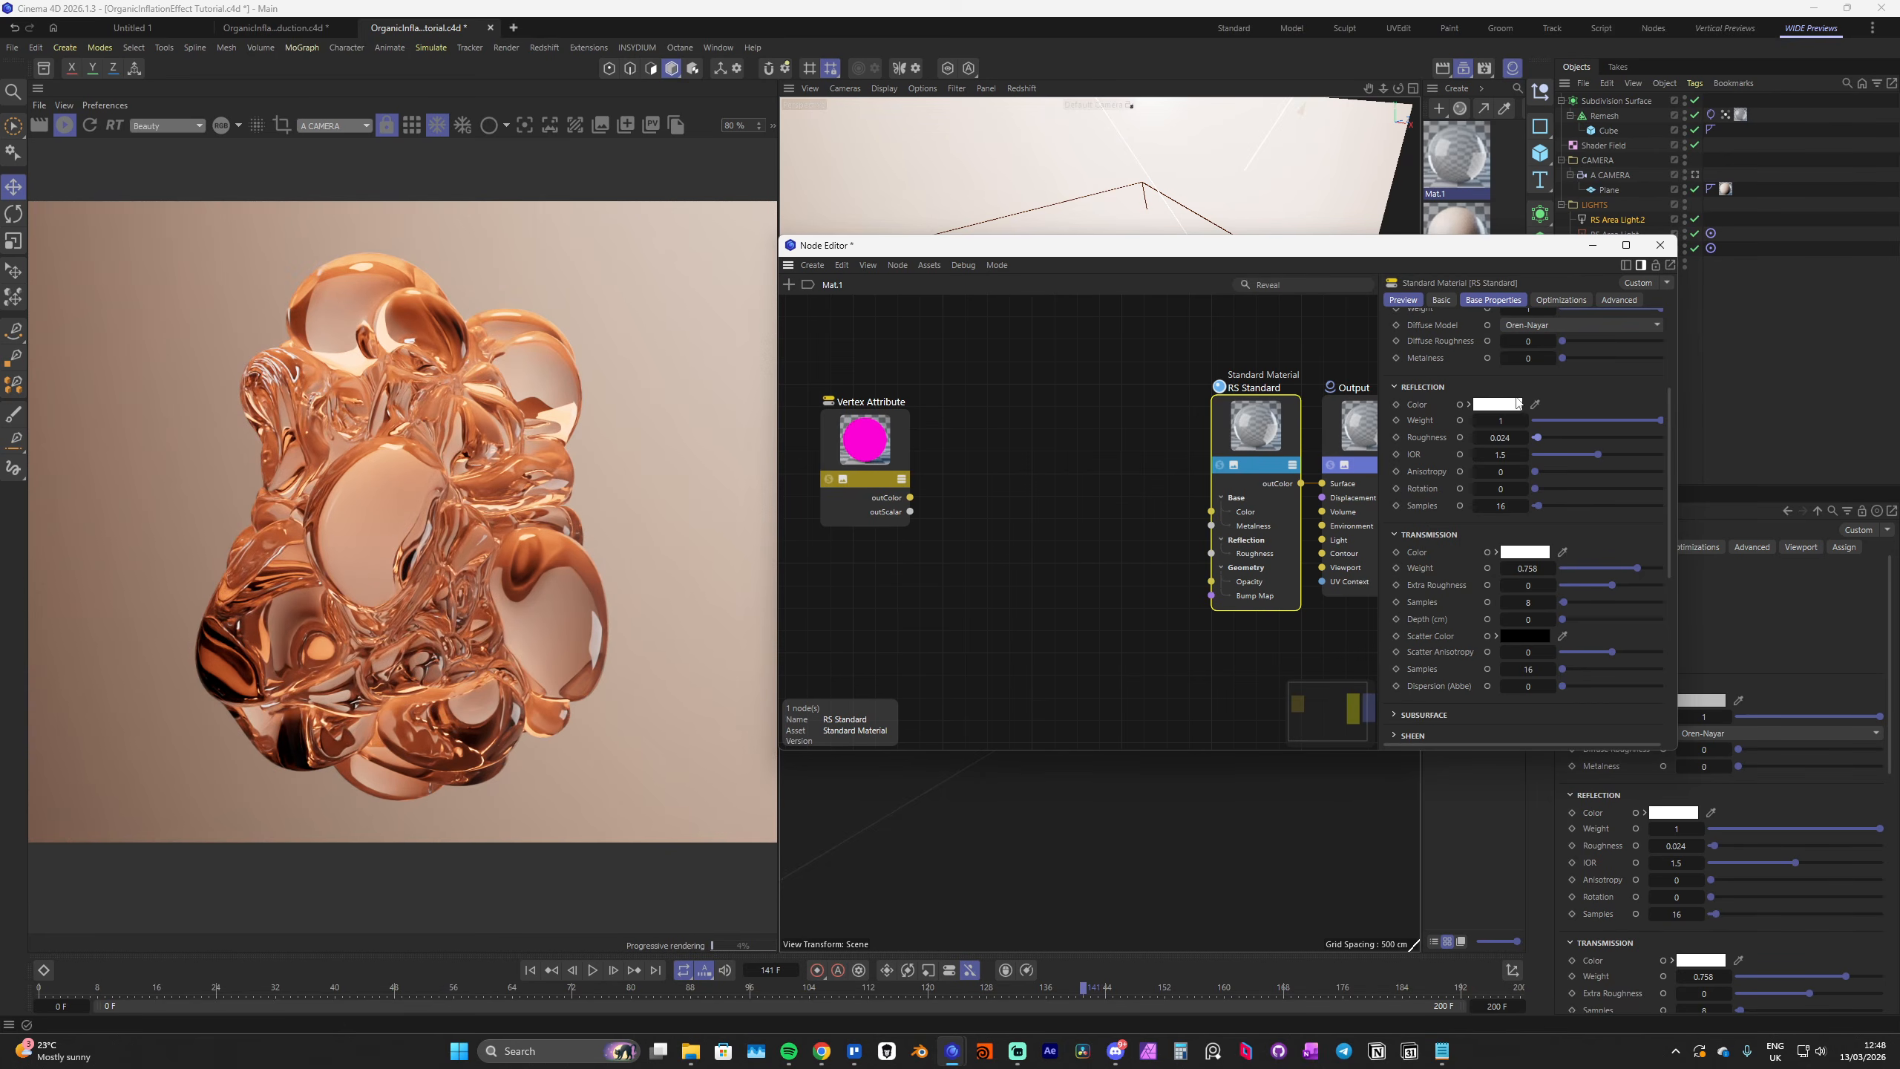
{"action": "left_click_drag", "start_coordinate": [1543, 440], "coordinate": [1561, 442]}
{"action": "scroll", "coordinate": [391, 514], "scroll_direction": "down", "scroll_amount": 1}
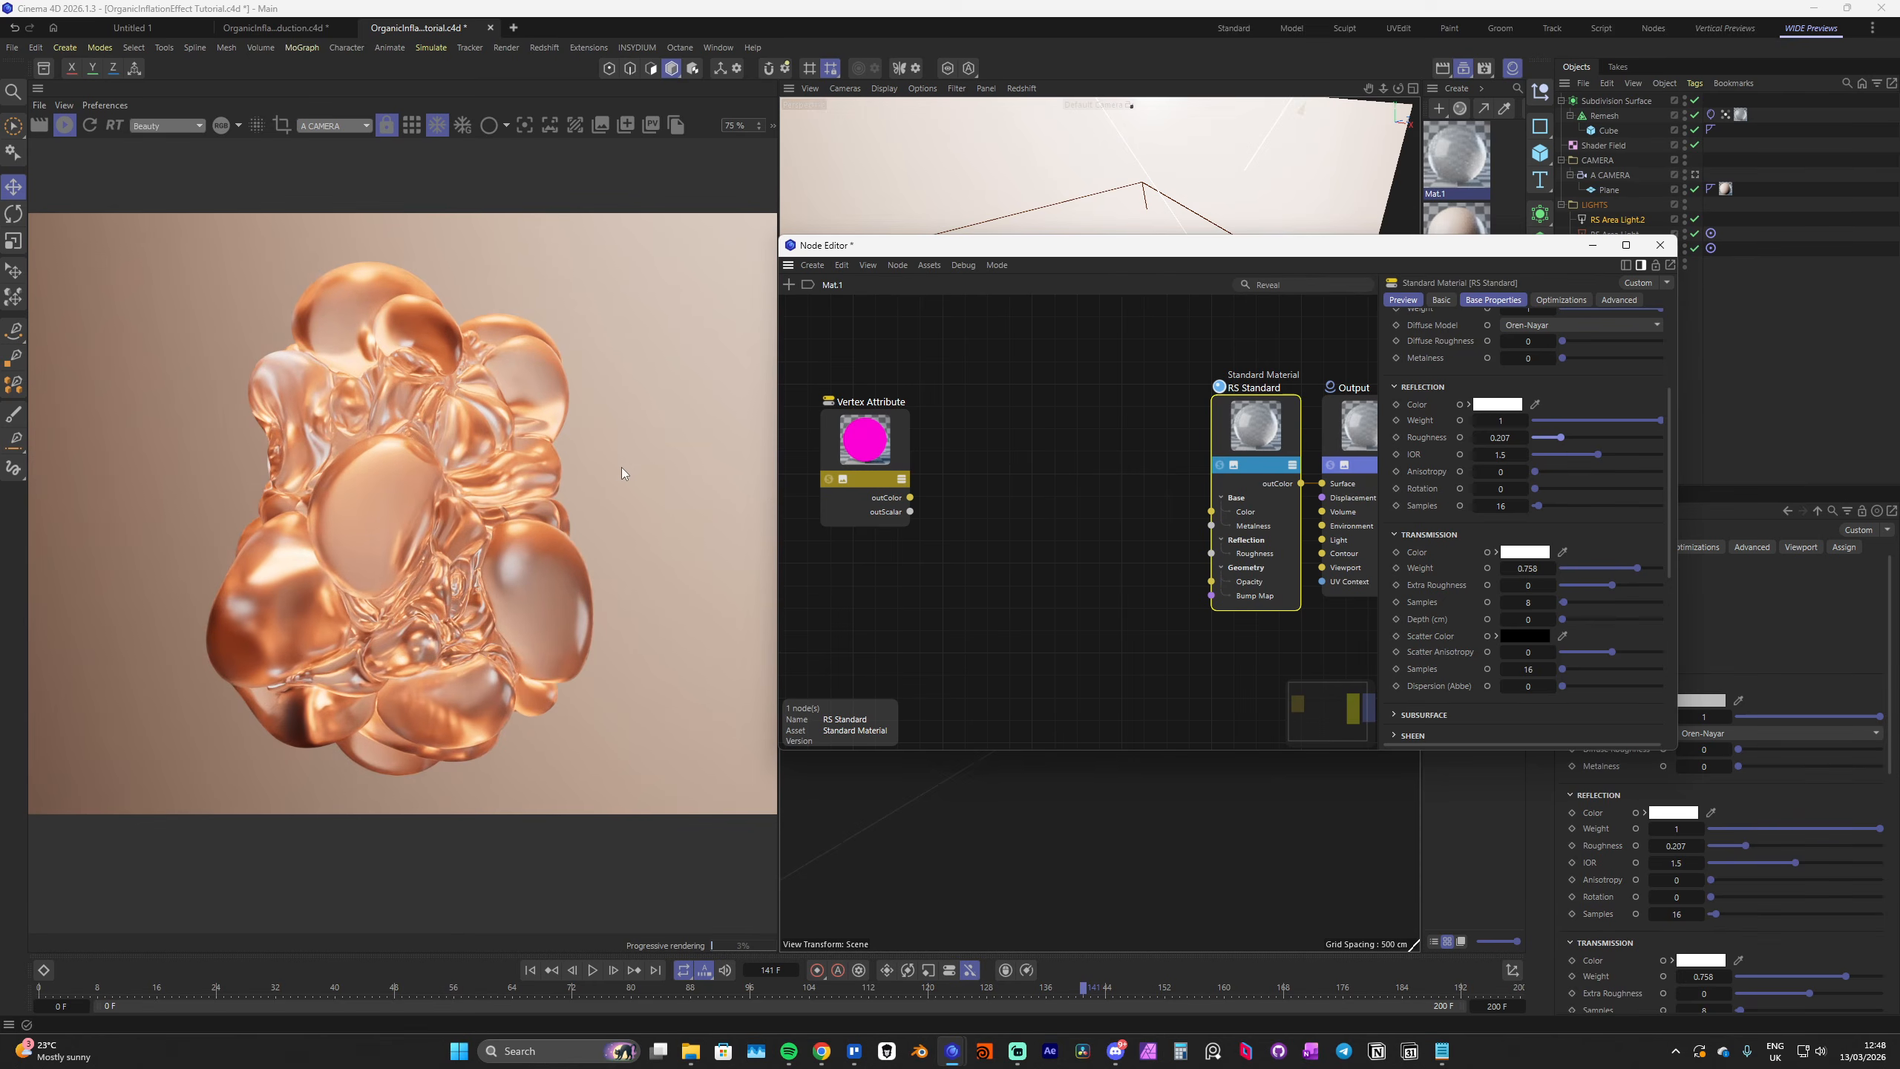
Close the Node Editor and examine how the Inflate vertex map is distributed over the inflated mesh
{"action": "left_click_drag", "start_coordinate": [979, 383], "coordinate": [833, 591]}
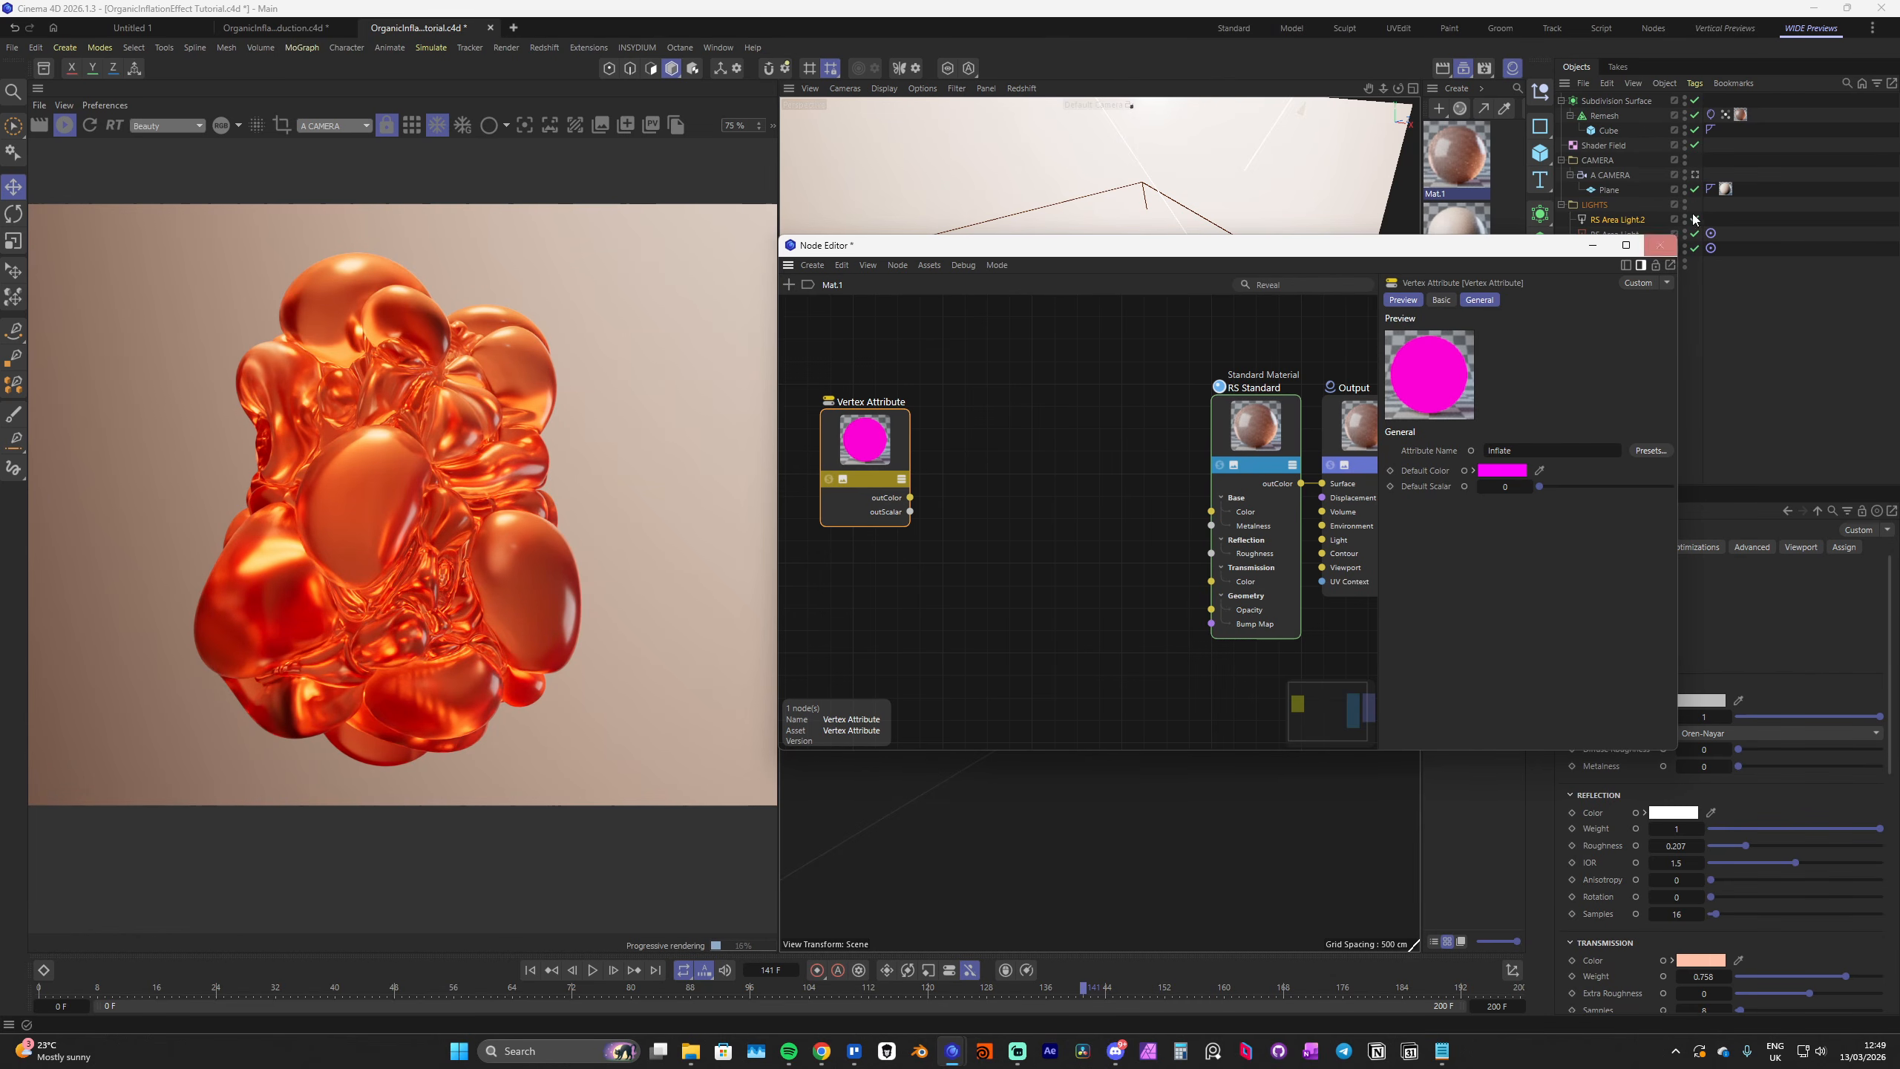
{"action": "left_click", "coordinate": [1604, 145]}
{"action": "left_click", "coordinate": [1659, 245]}
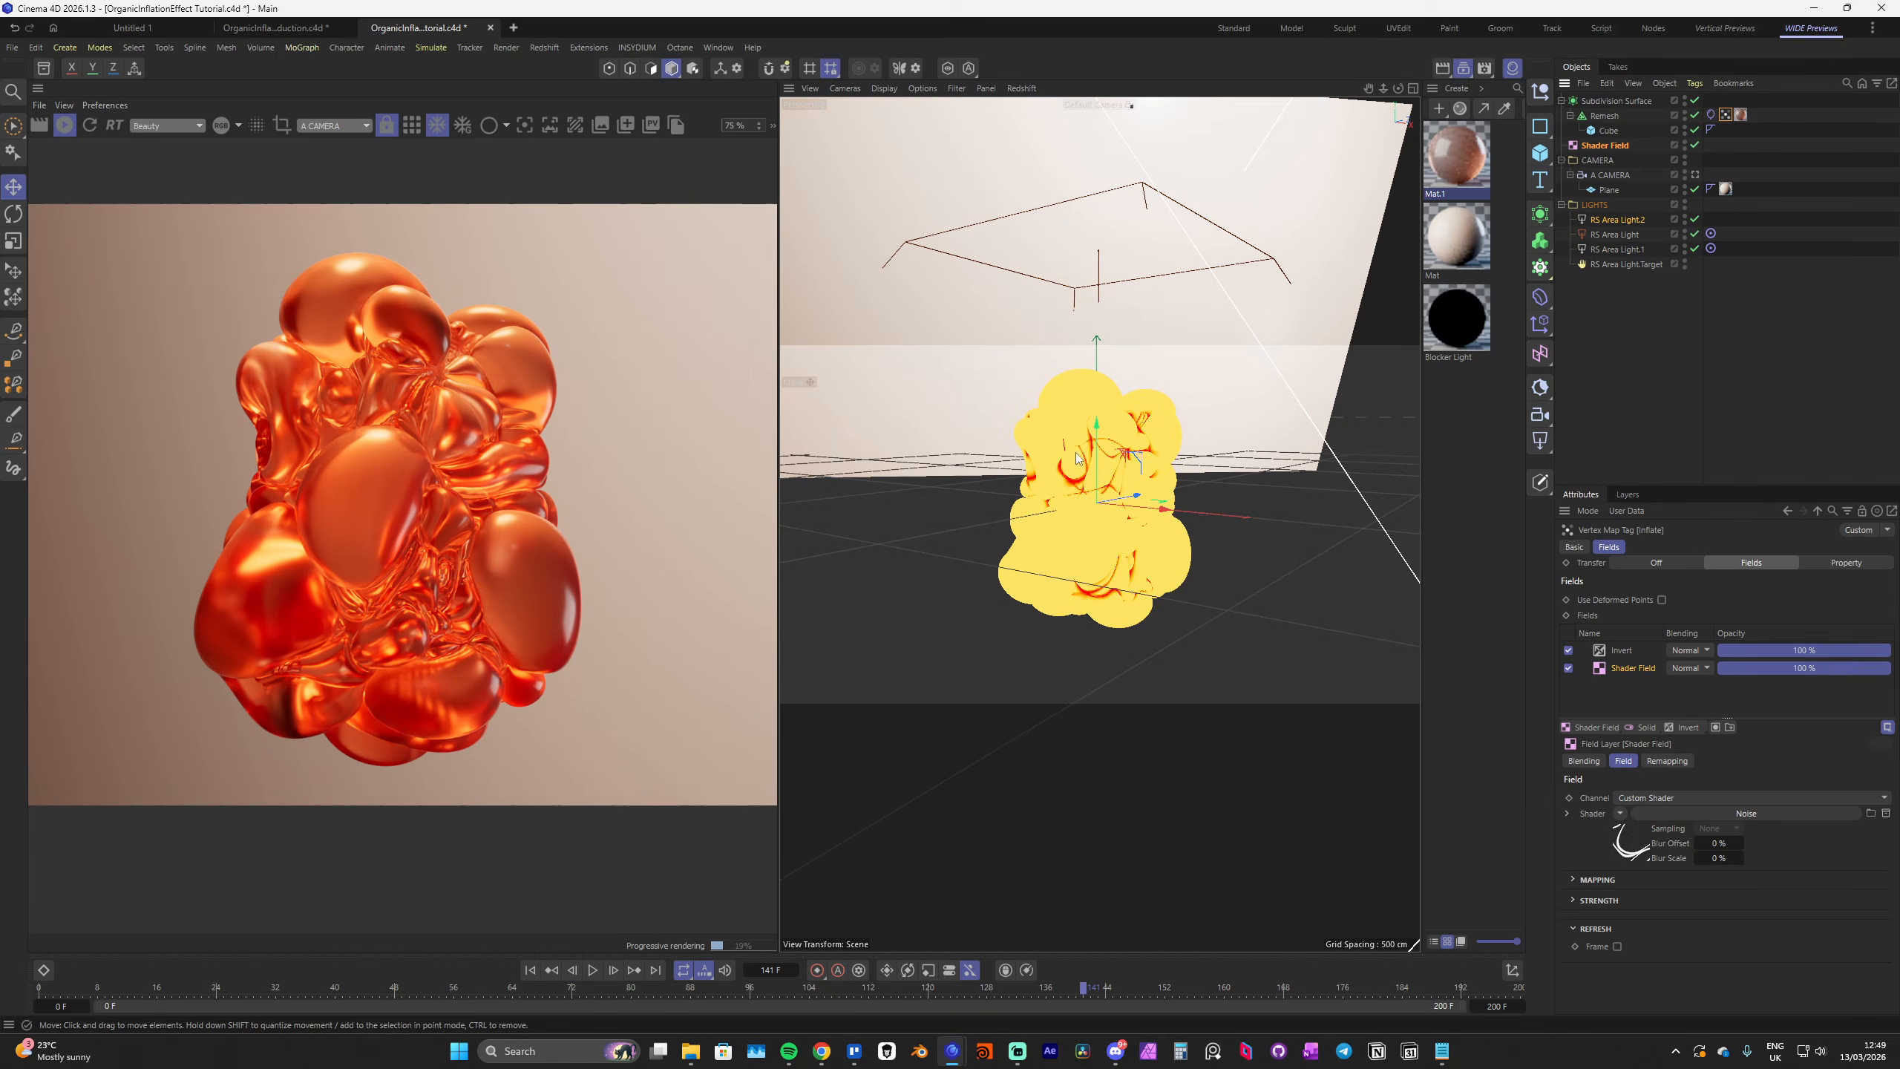
{"action": "scroll", "coordinate": [1130, 490], "scroll_direction": "up", "scroll_amount": 6}
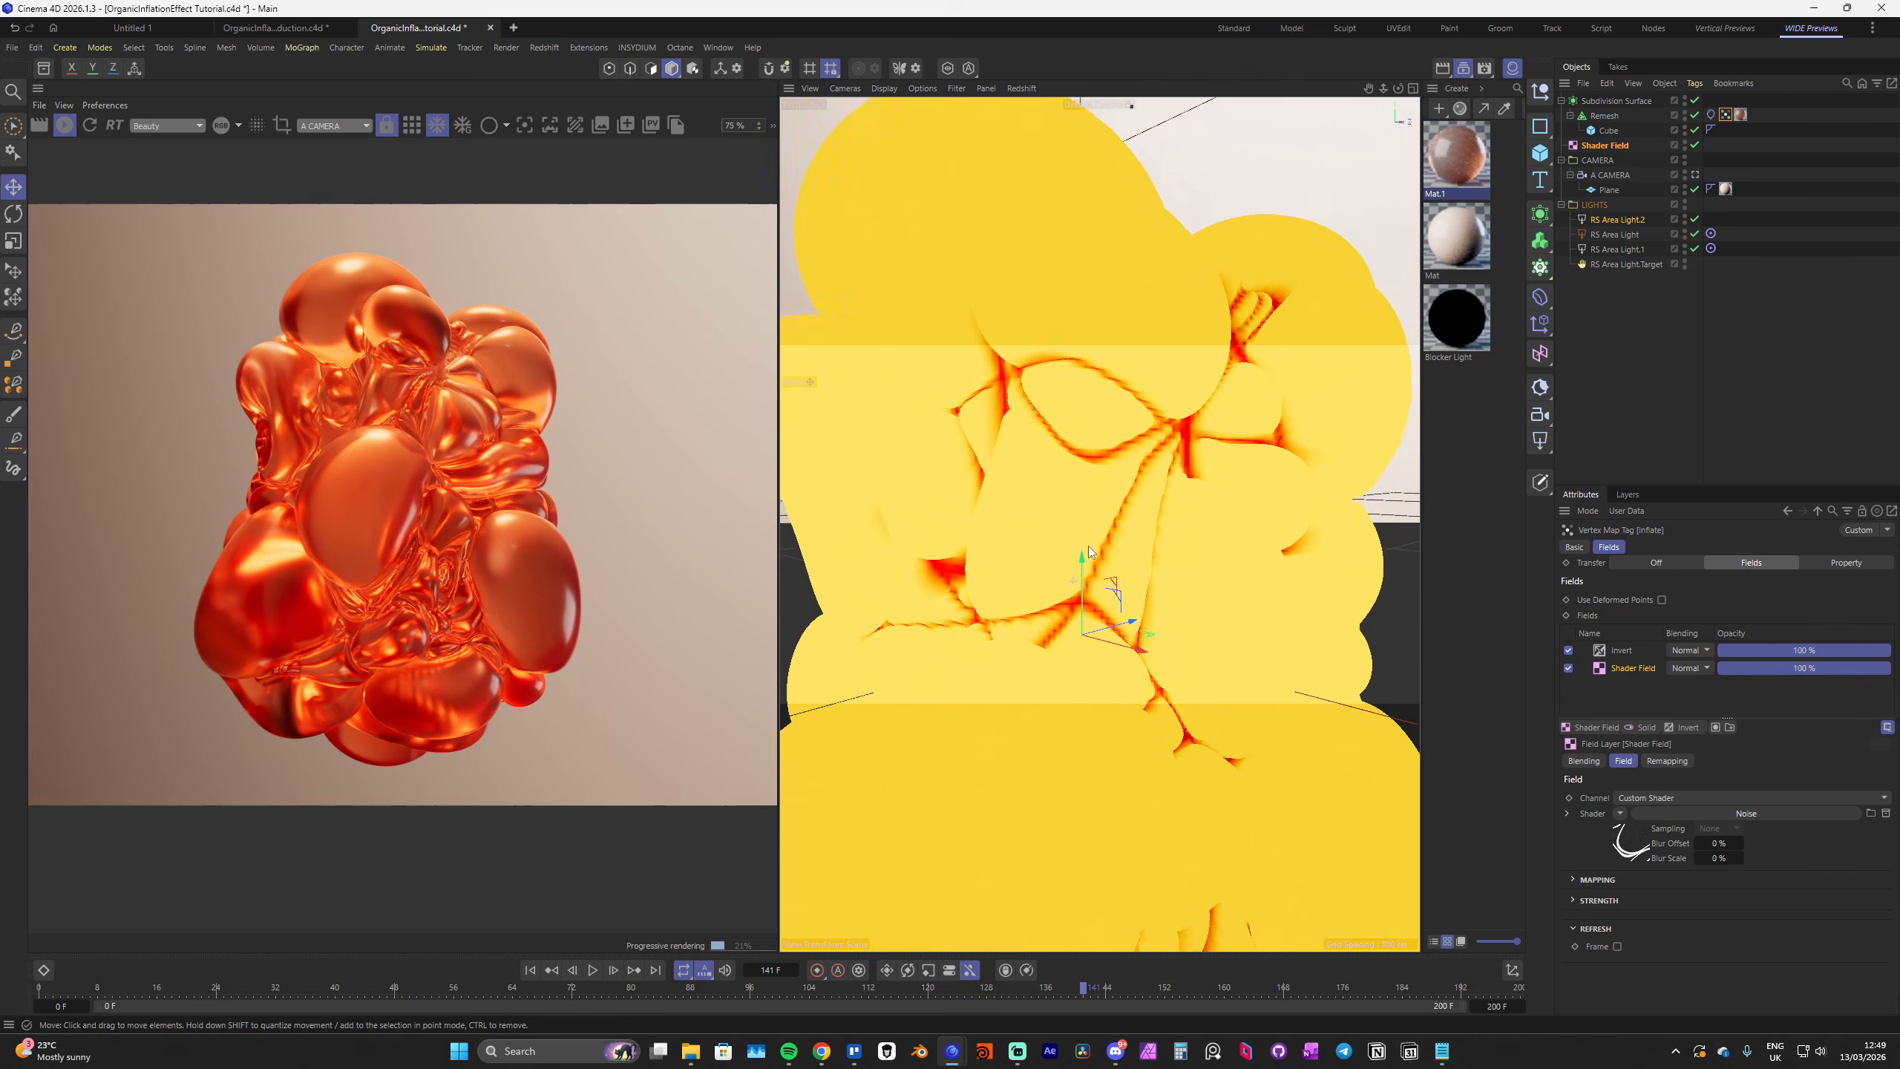
{"action": "left_click_drag", "start_coordinate": [1057, 543], "coordinate": [941, 578], "text": "alt"}
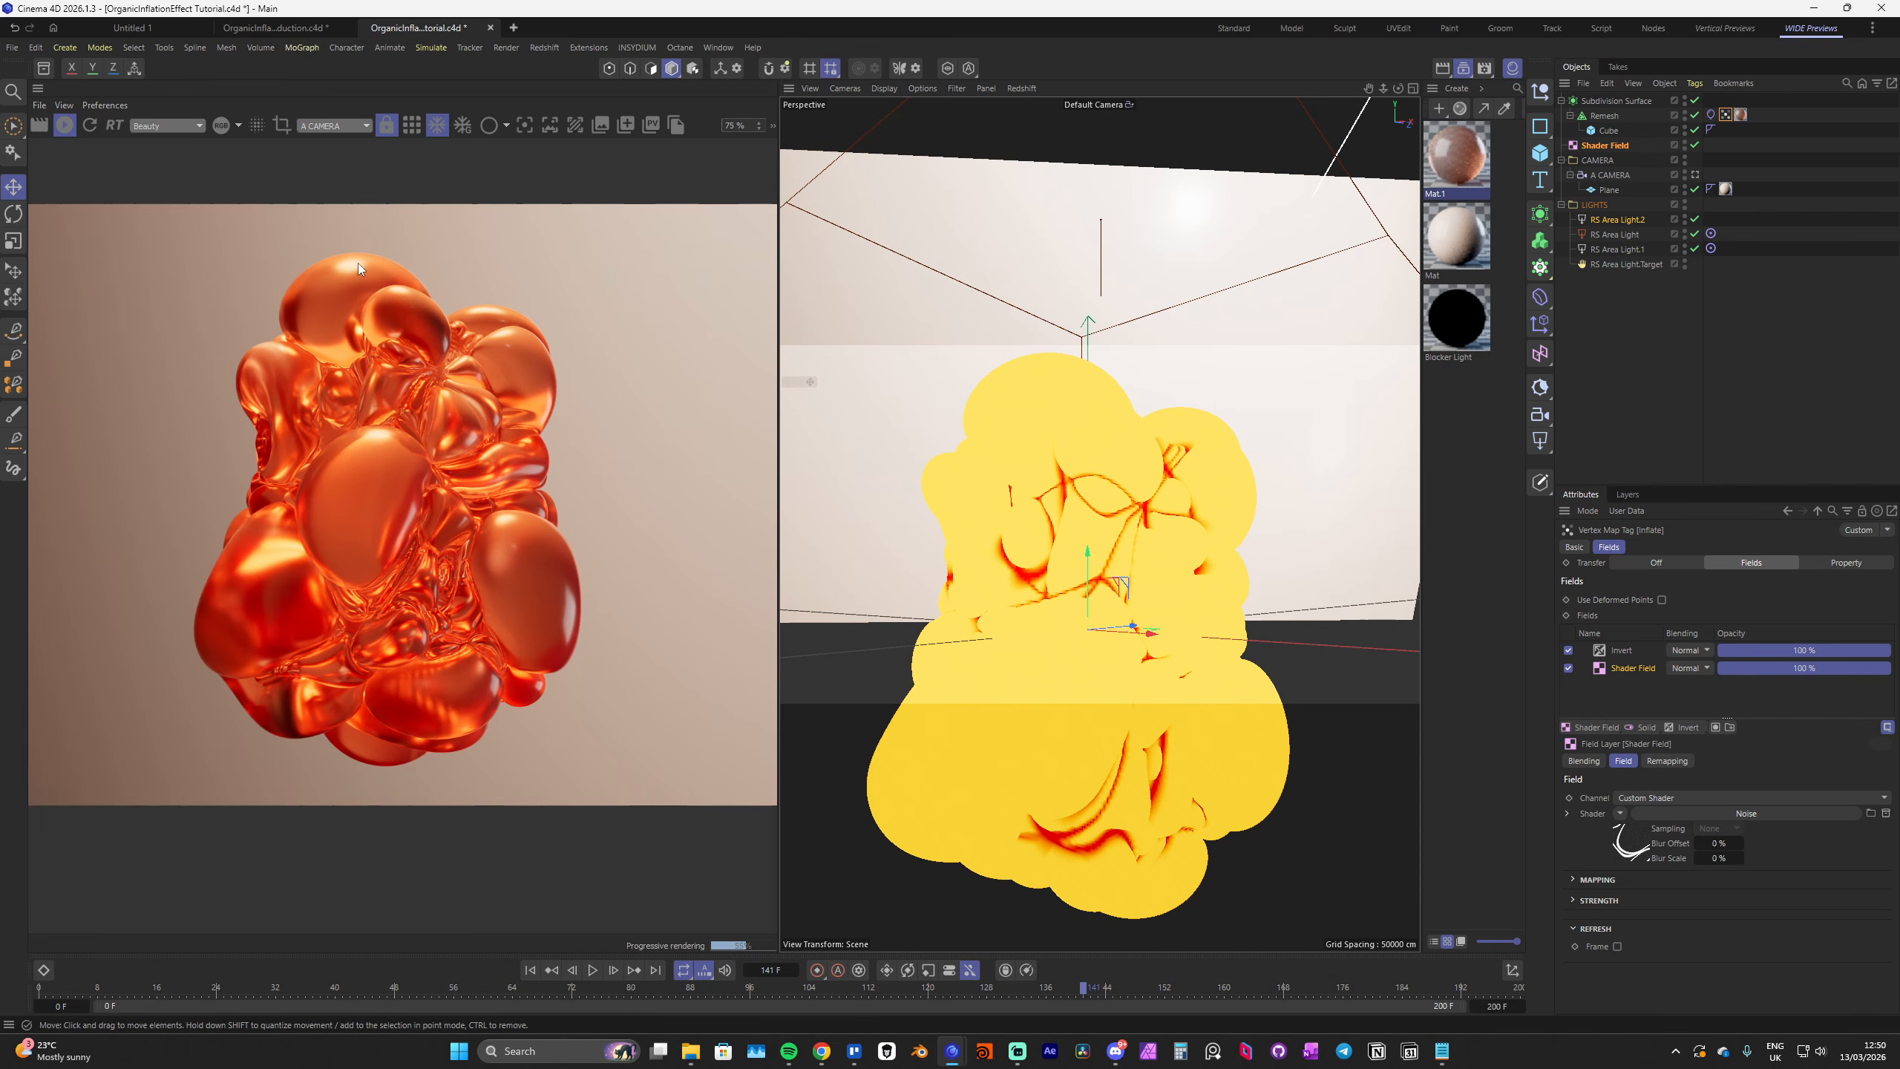
Add a second Vertex Map tag to the Remesh object and give it a Box Field
{"action": "right_click", "coordinate": [1599, 122]}
{"action": "mouse_move", "coordinate": [1641, 283]}
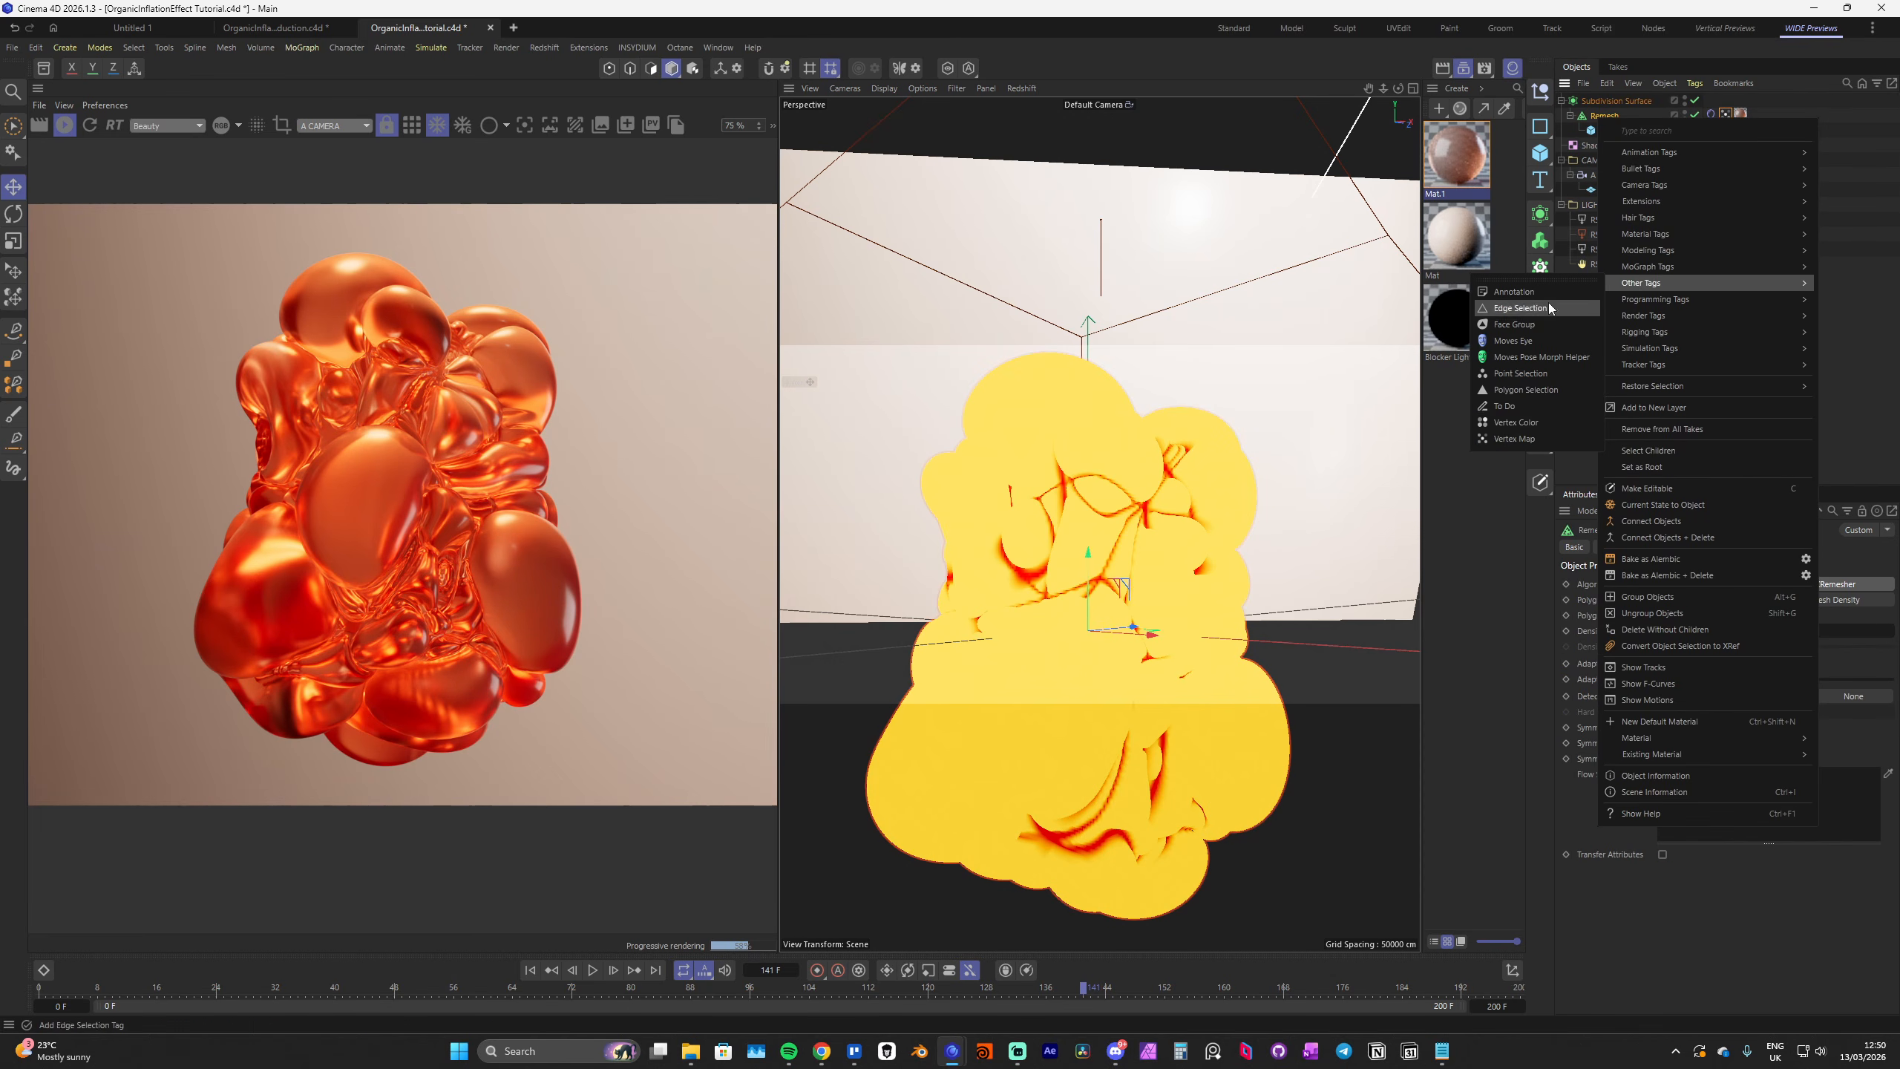
{"action": "left_click", "coordinate": [1509, 439]}
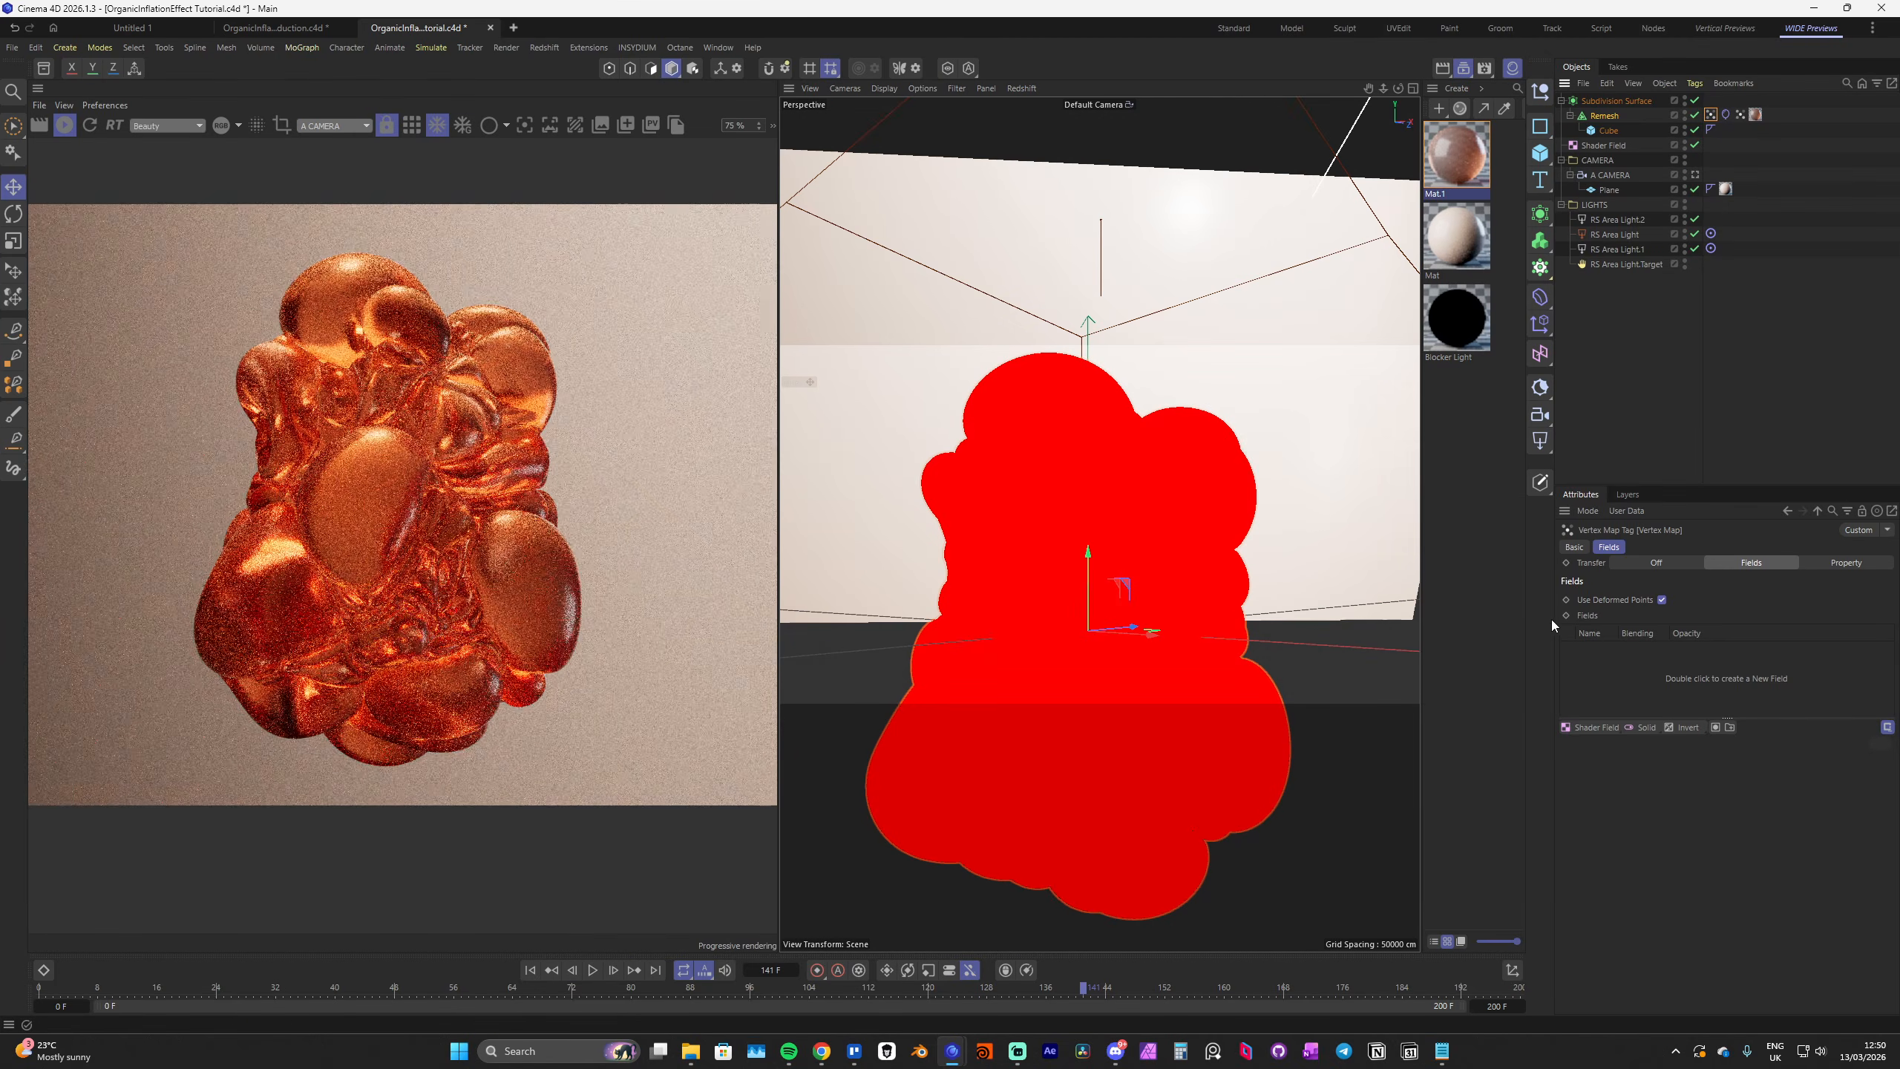
{"action": "left_click", "coordinate": [1591, 726]}
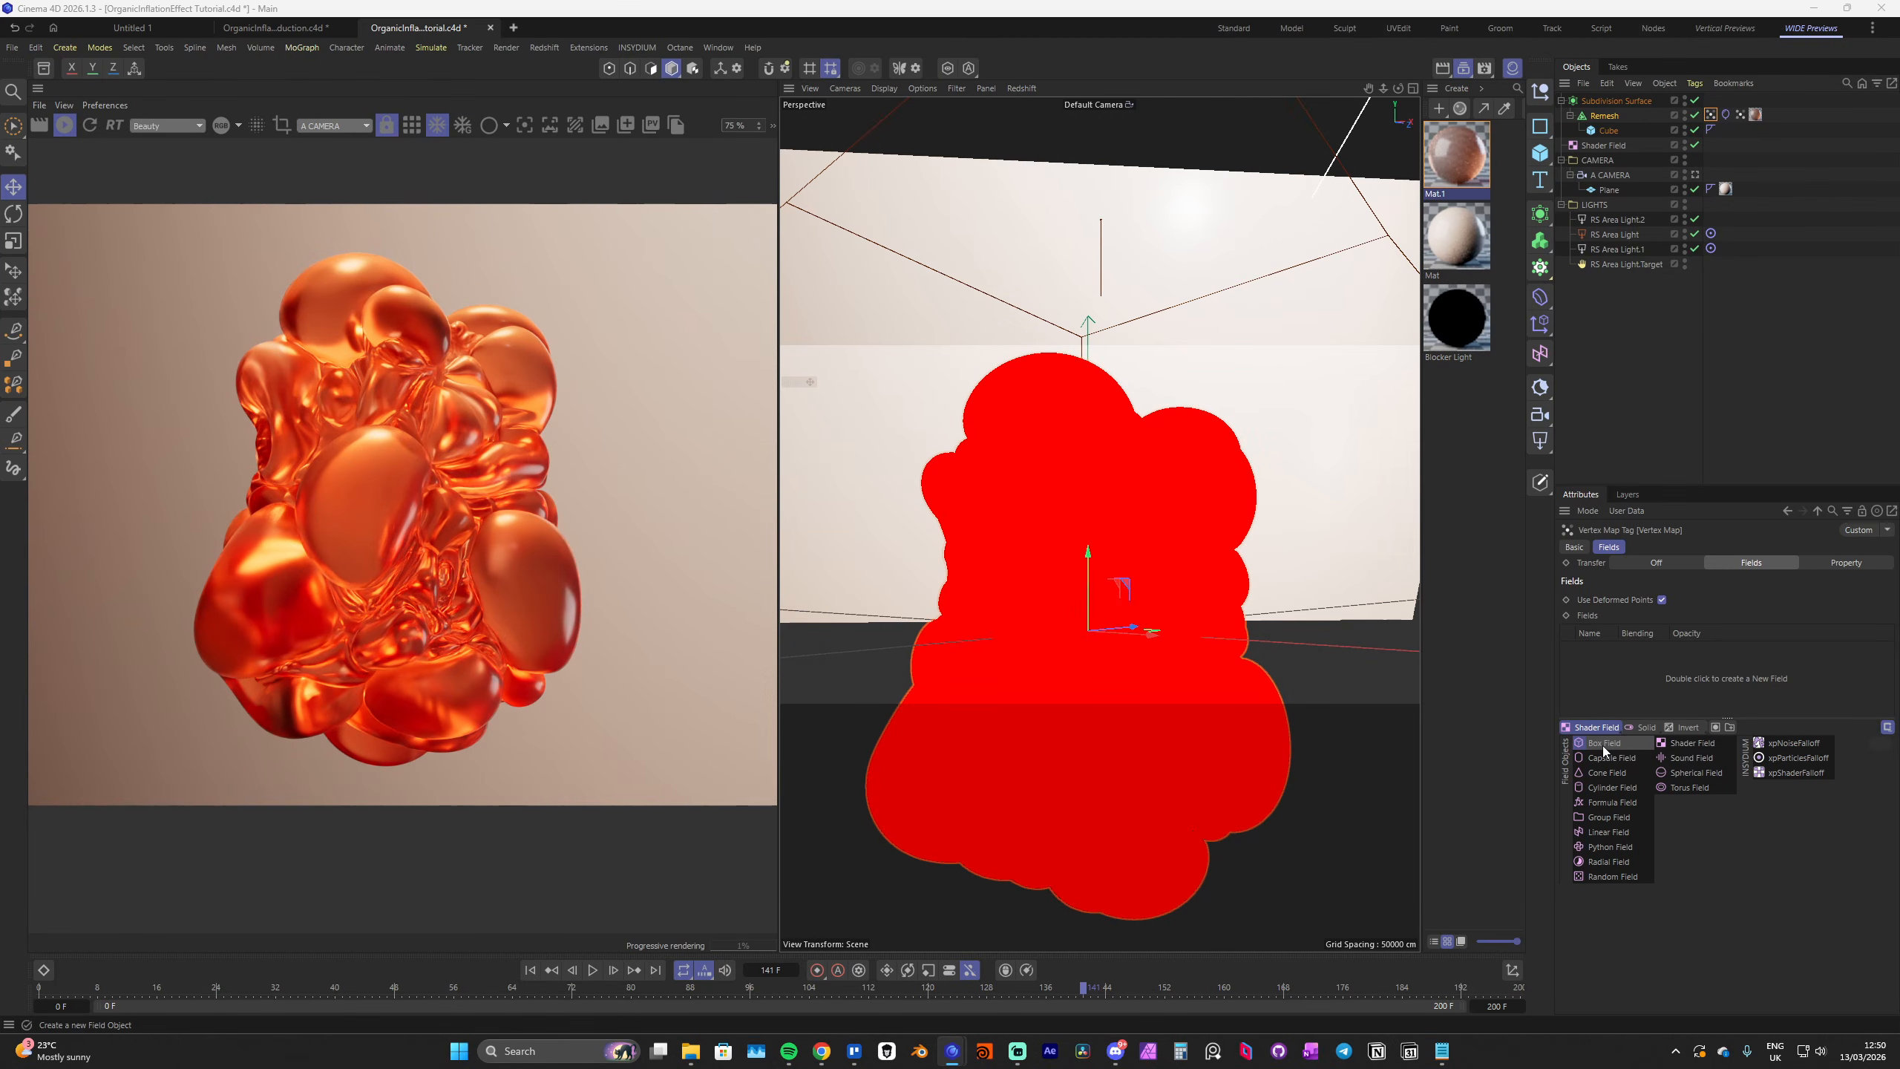
{"action": "left_click", "coordinate": [1604, 748]}
Enlarge the Box Field around the inflated object to about 181 × 260 × 185 cm
{"action": "key", "text": "o"}
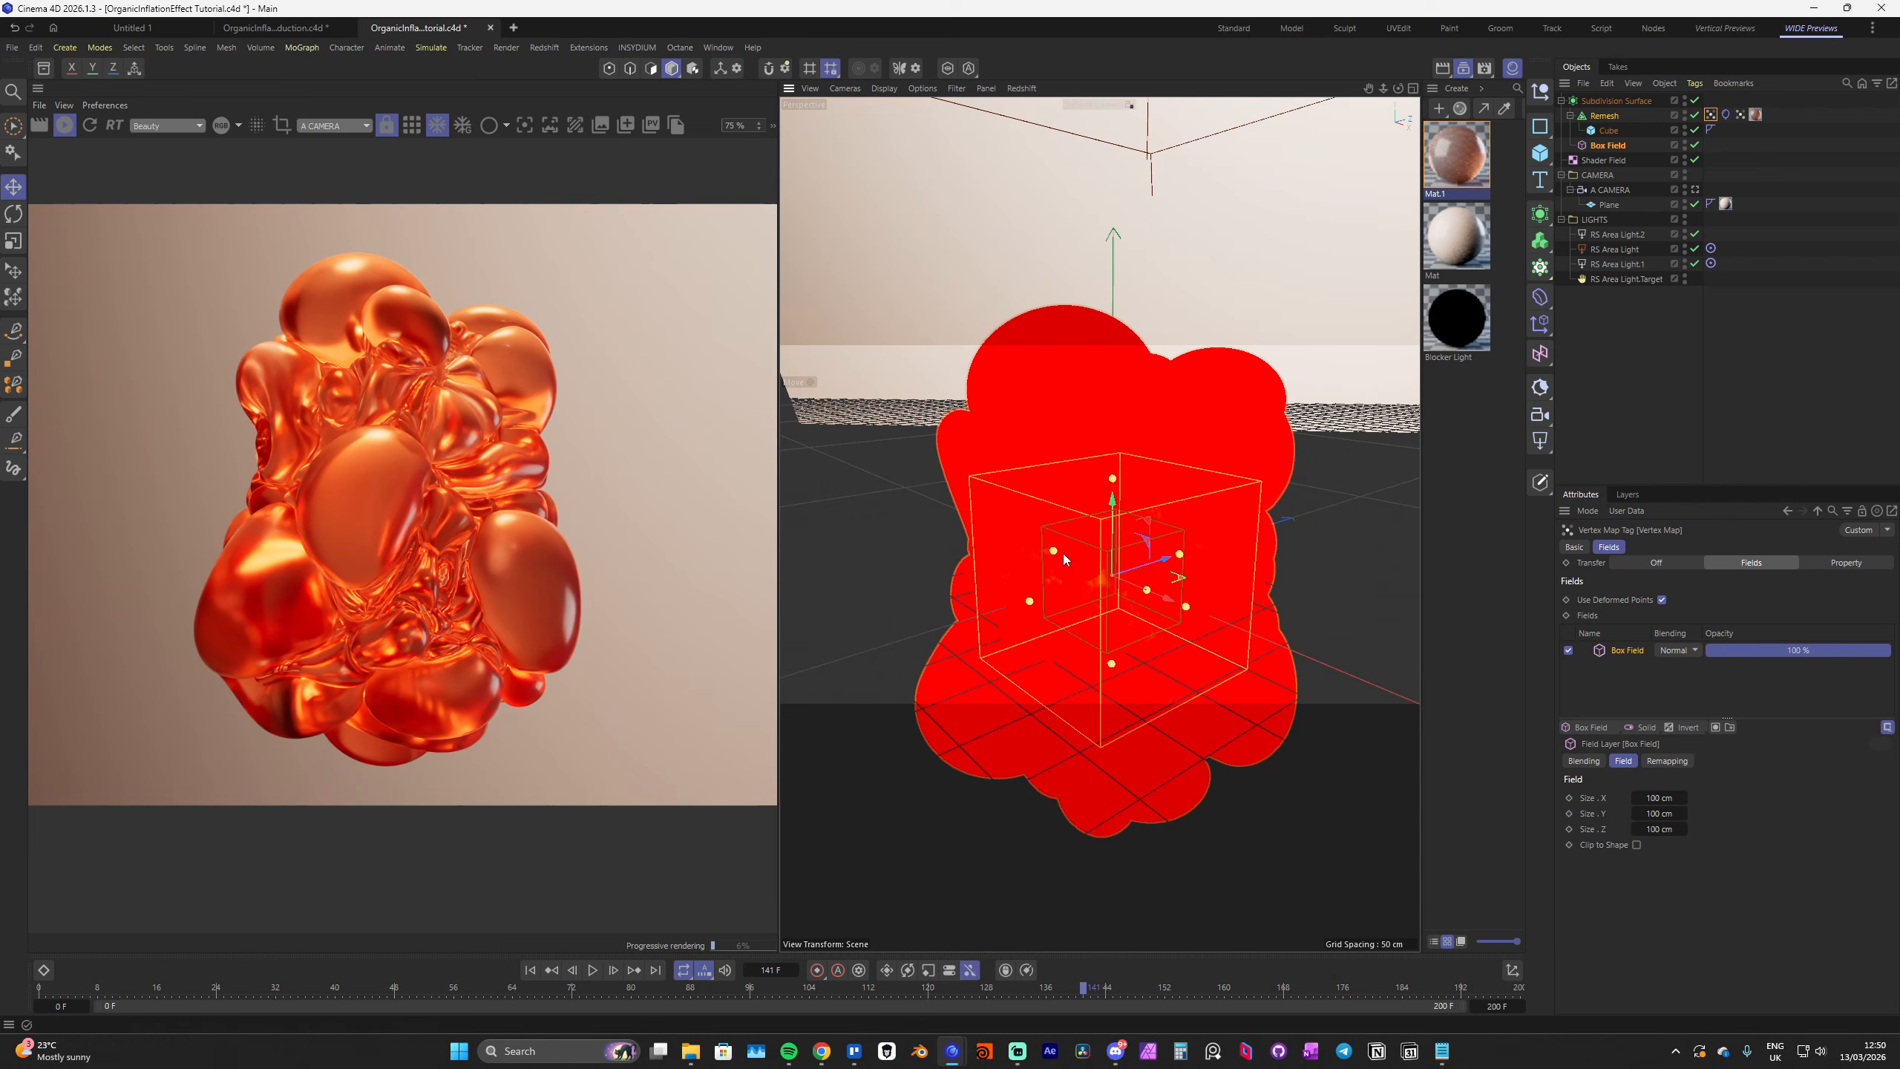
{"action": "left_click_drag", "start_coordinate": [1113, 478], "coordinate": [1114, 304]}
{"action": "scroll", "coordinate": [1122, 337], "scroll_direction": "down", "scroll_amount": 4}
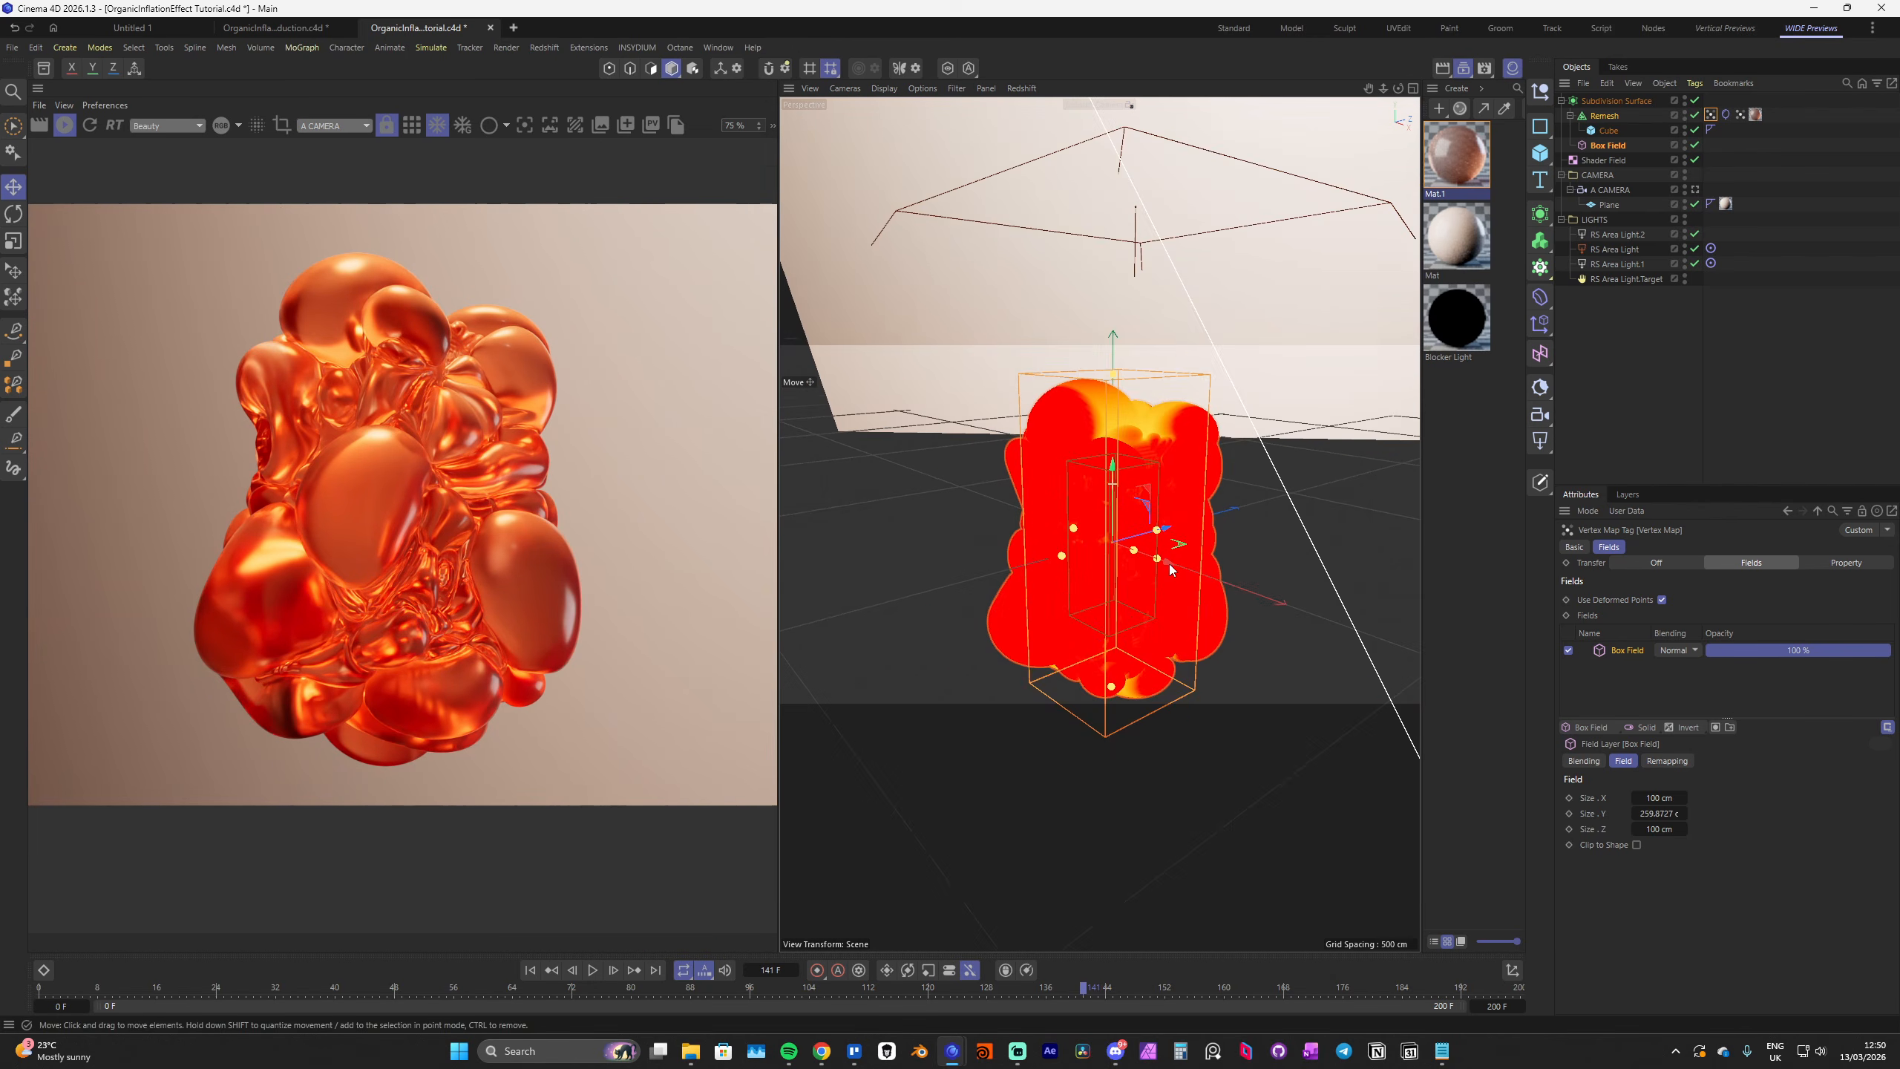
{"action": "left_click_drag", "start_coordinate": [1170, 564], "coordinate": [1205, 572], "text": "alt"}
{"action": "left_click_drag", "start_coordinate": [1170, 566], "coordinate": [1210, 521]}
{"action": "scroll", "coordinate": [1163, 557], "scroll_direction": "up", "scroll_amount": 2}
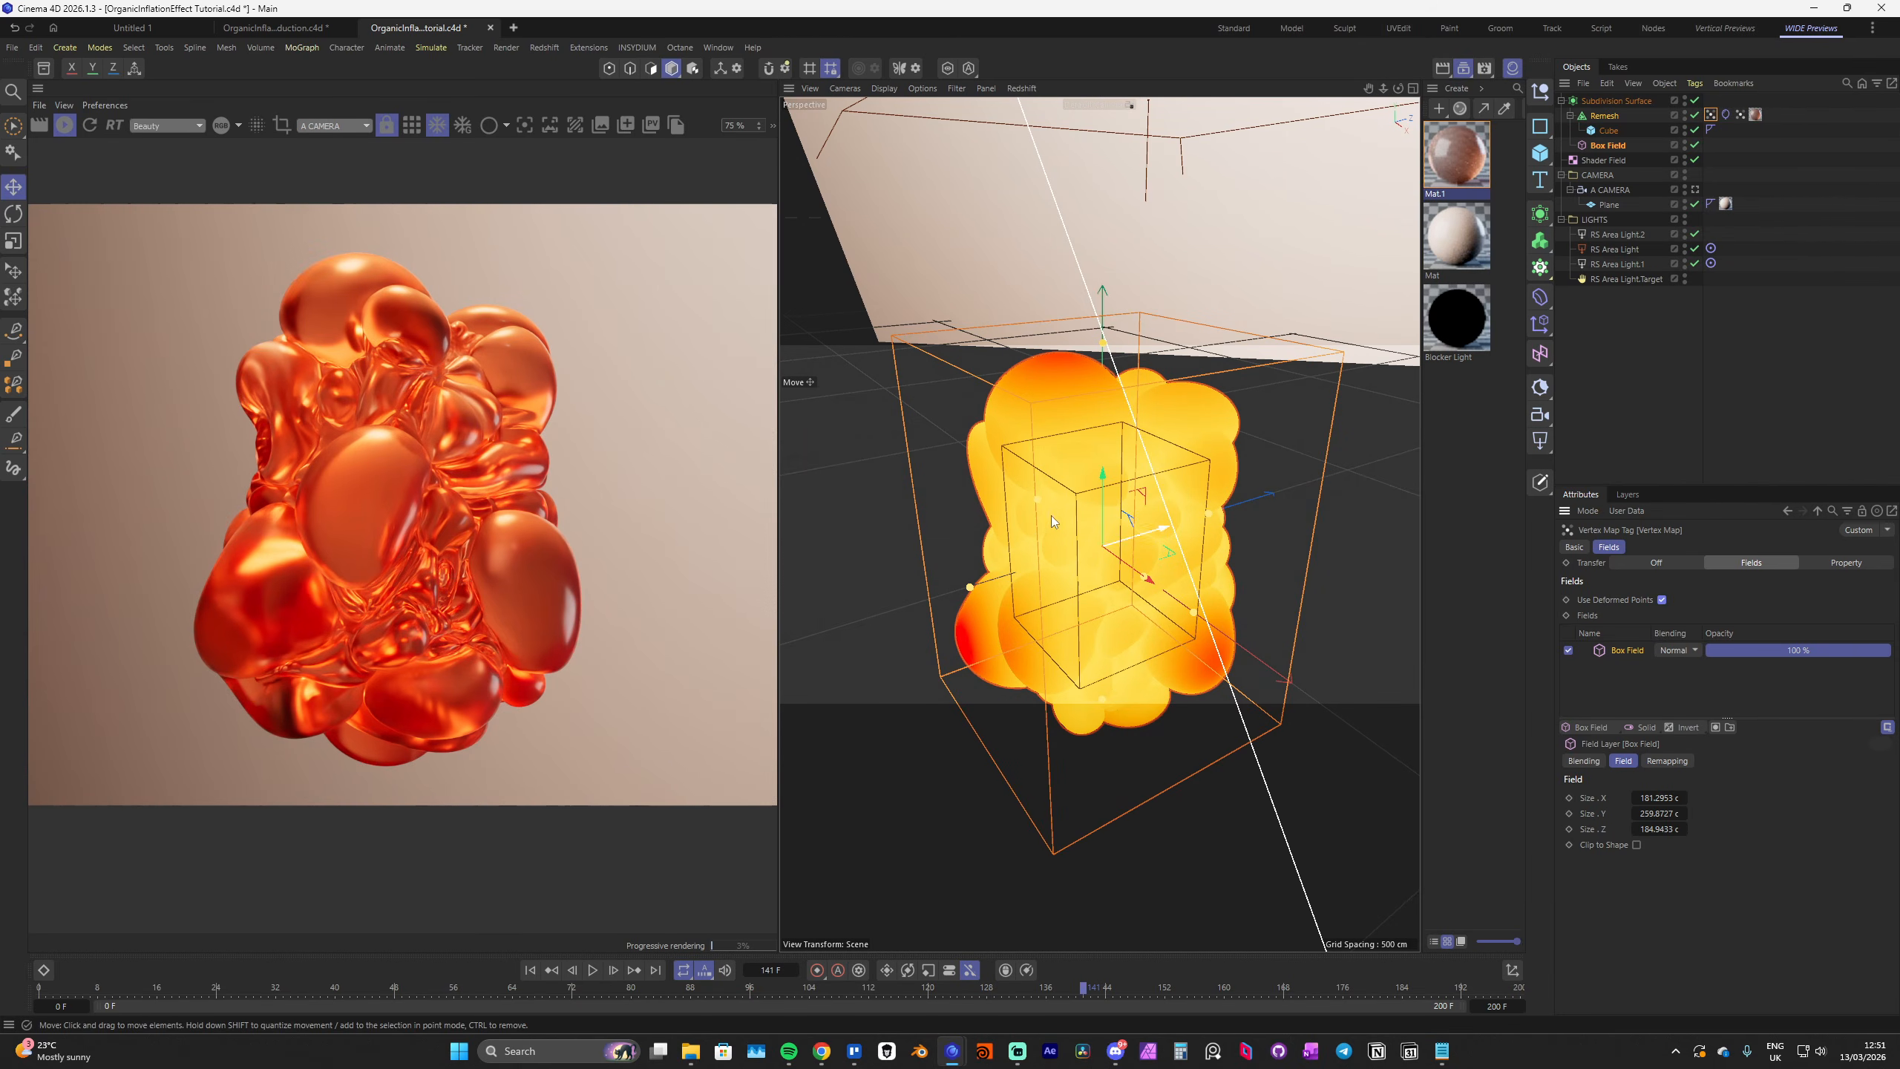
Slightly enlarge the Box Field's inner falloff box inside the inflated object
{"action": "scroll", "coordinate": [1143, 431], "scroll_direction": "up", "scroll_amount": 5}
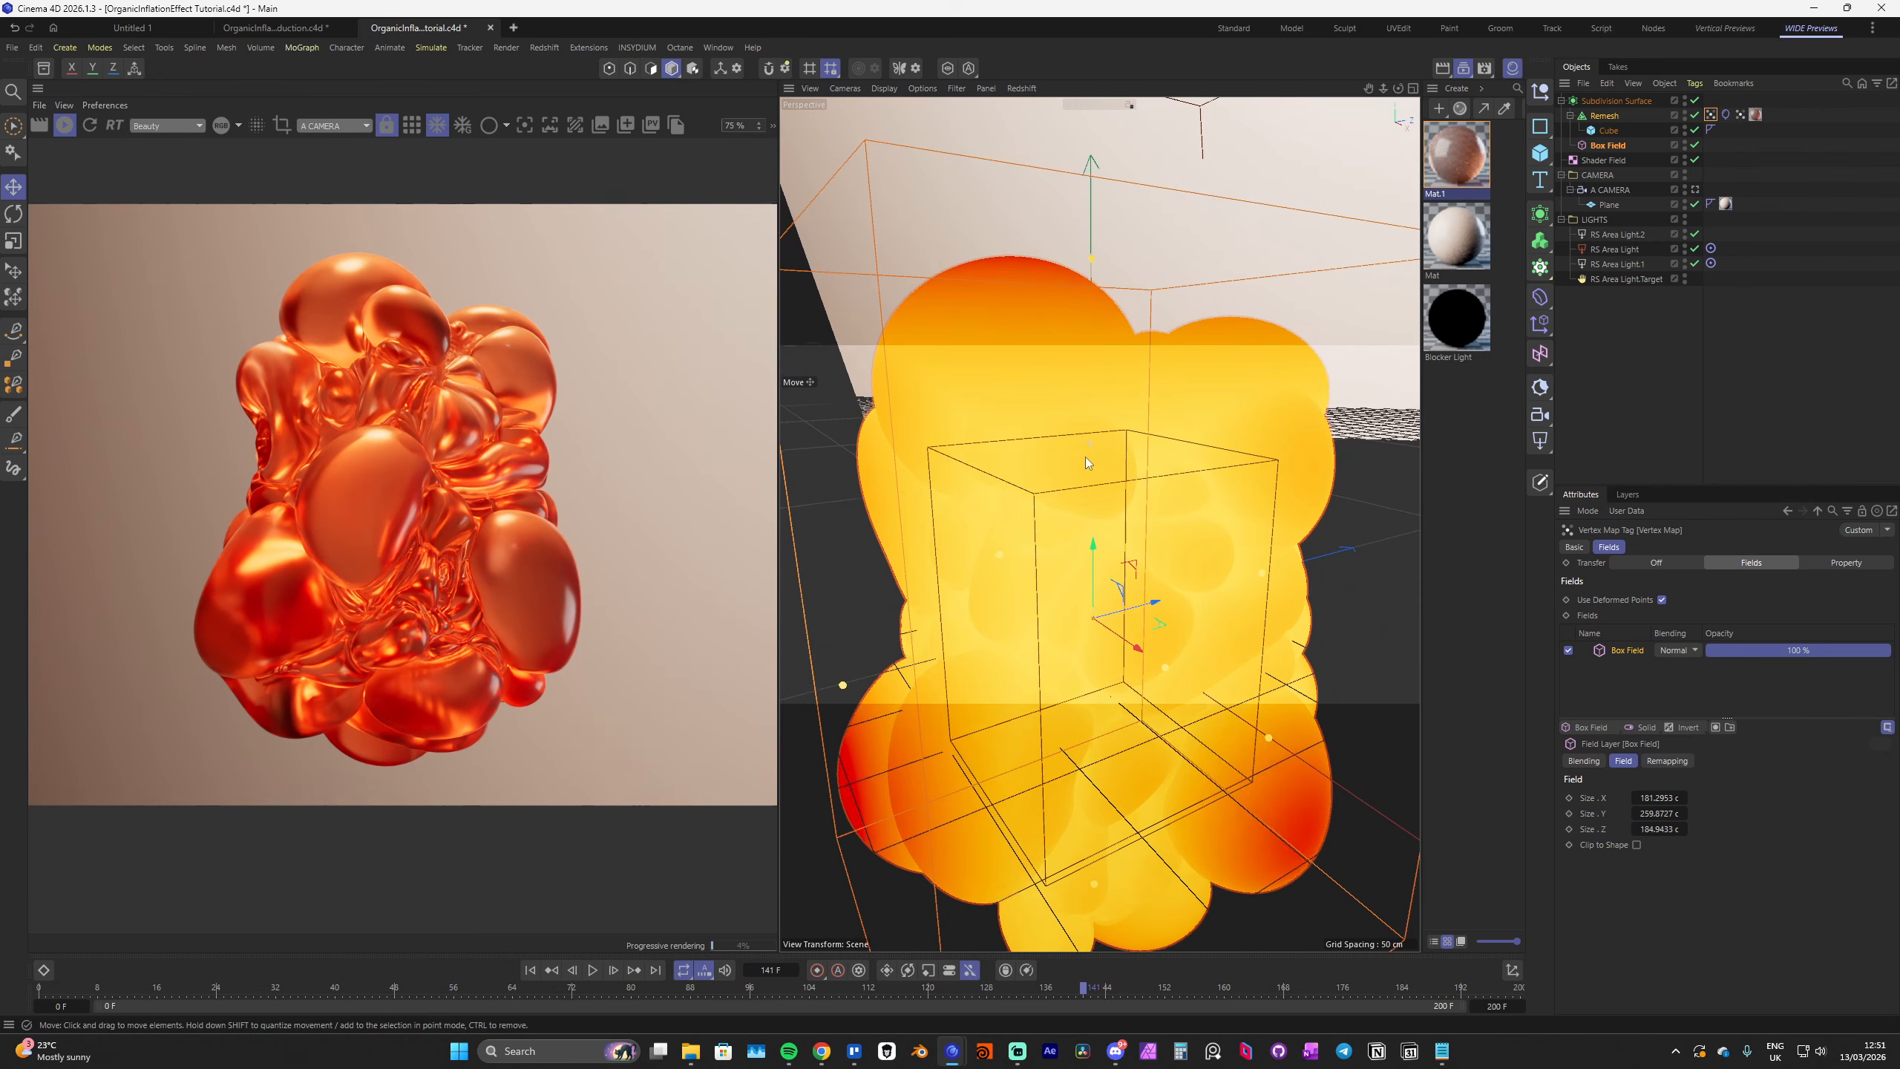
{"action": "scroll", "coordinate": [1085, 457], "scroll_direction": "down", "scroll_amount": 5}
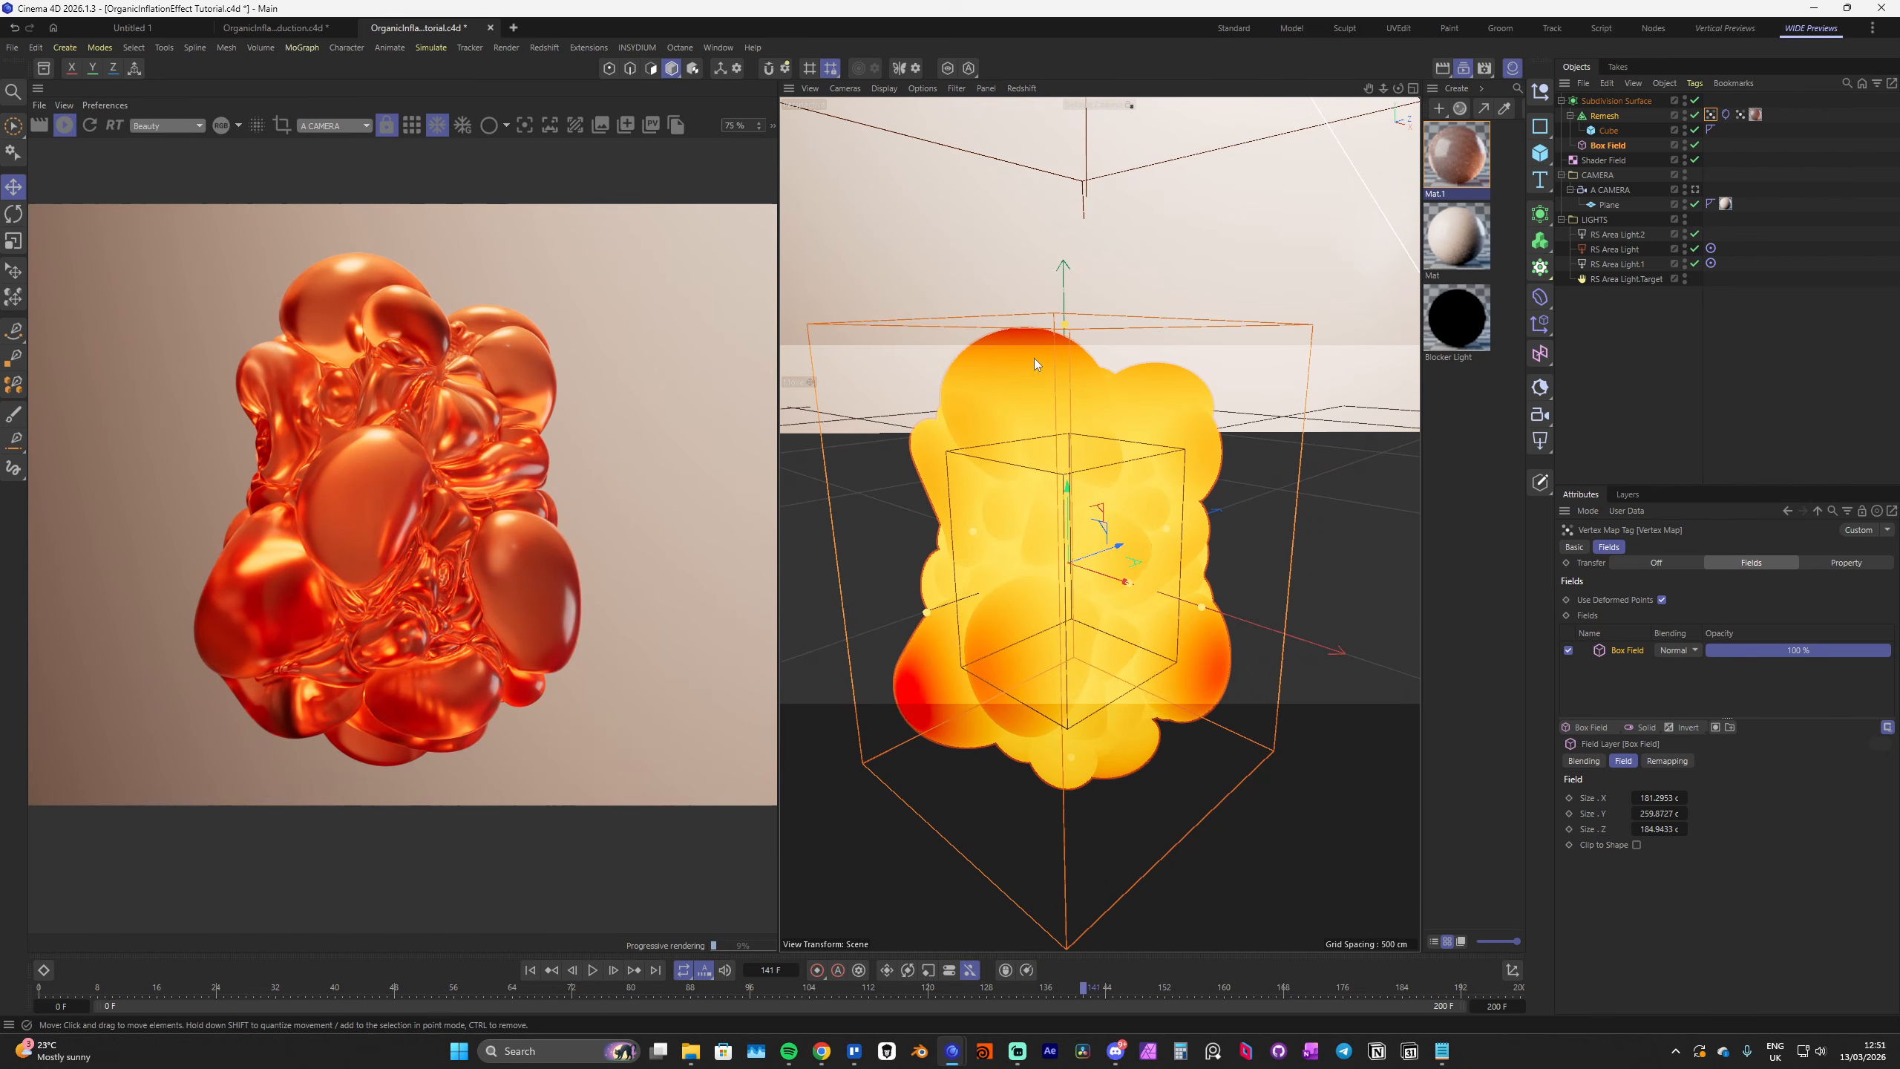
{"action": "scroll", "coordinate": [1027, 488], "scroll_direction": "up", "scroll_amount": 2}
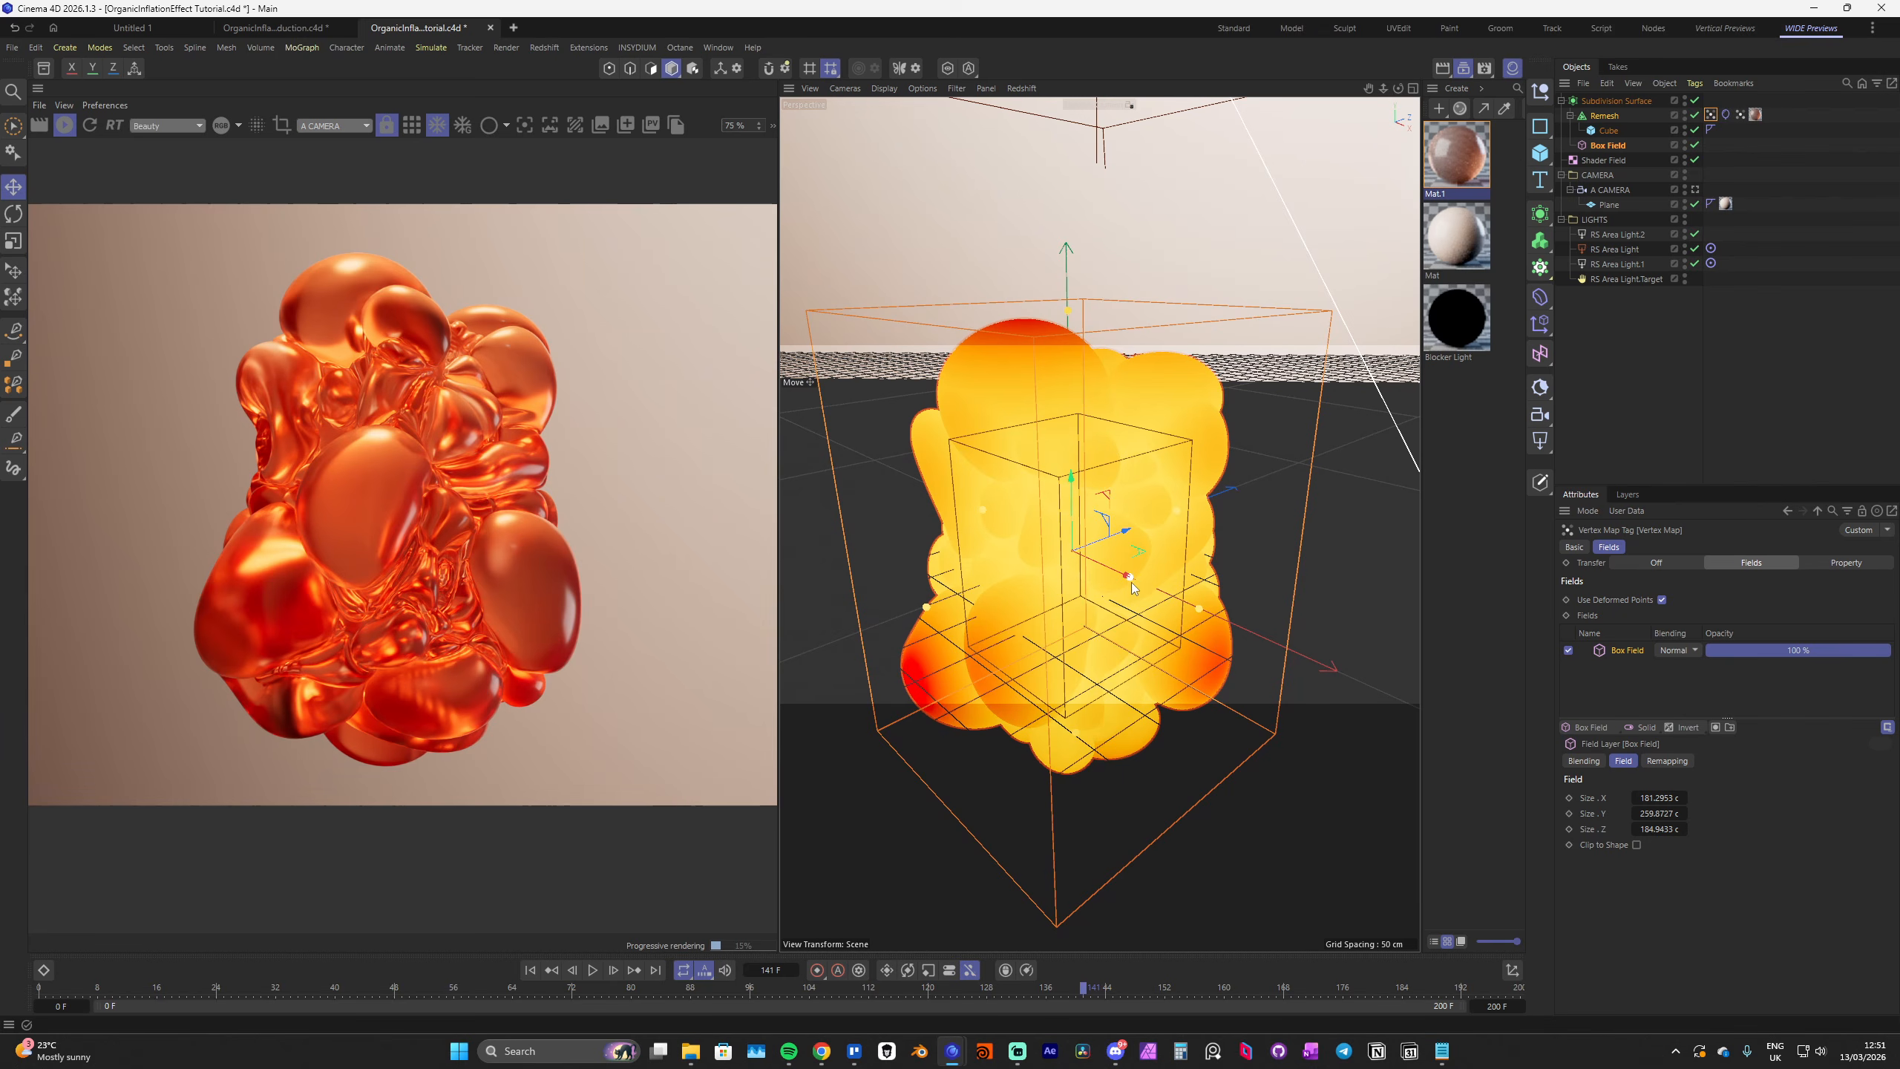
{"action": "mouse_move", "coordinate": [1130, 575]}
{"action": "left_mouse_down"}
{"action": "mouse_move", "coordinate": [1153, 588]}
{"action": "mouse_move", "coordinate": [1100, 564]}
{"action": "mouse_move", "coordinate": [1137, 577]}
{"action": "left_mouse_up"}
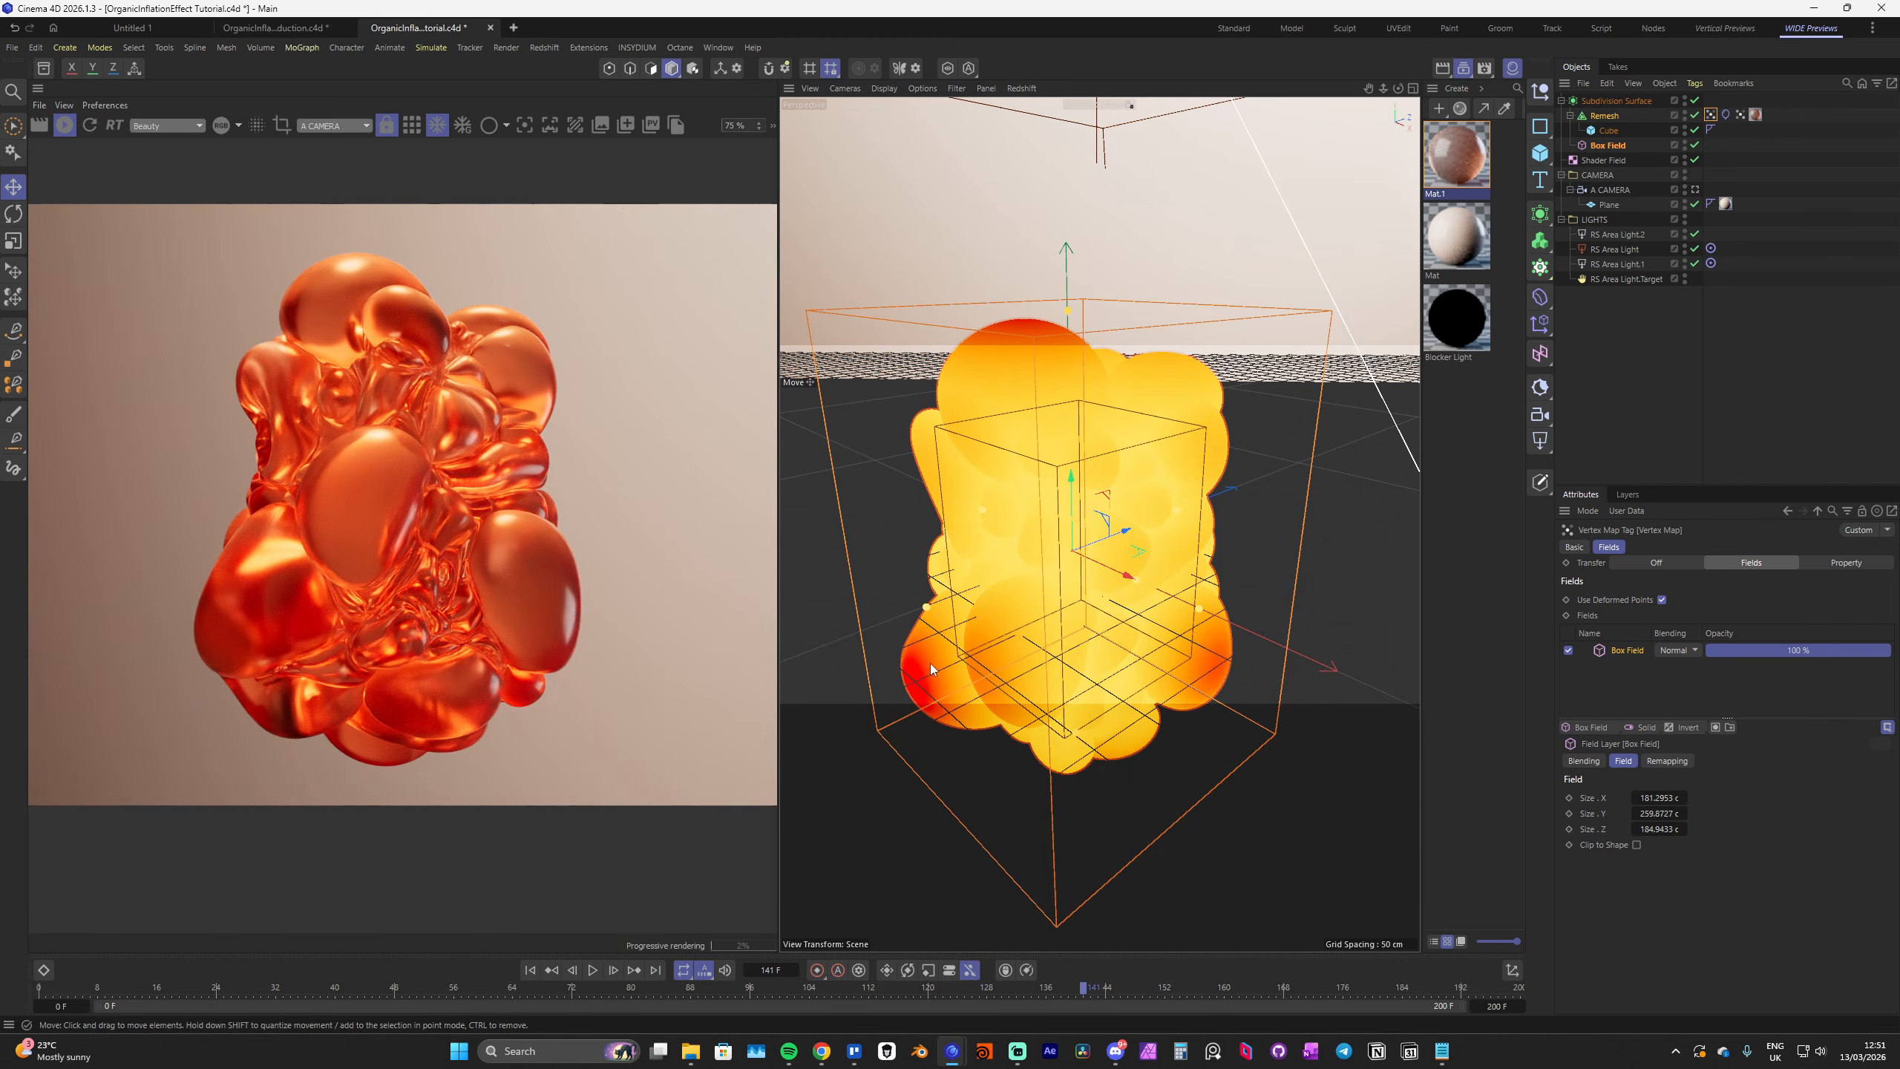
Add an Invert layer above the Box Field and expand the field's inner box until only the outer bulges are weighted
{"action": "left_click", "coordinate": [1686, 727]}
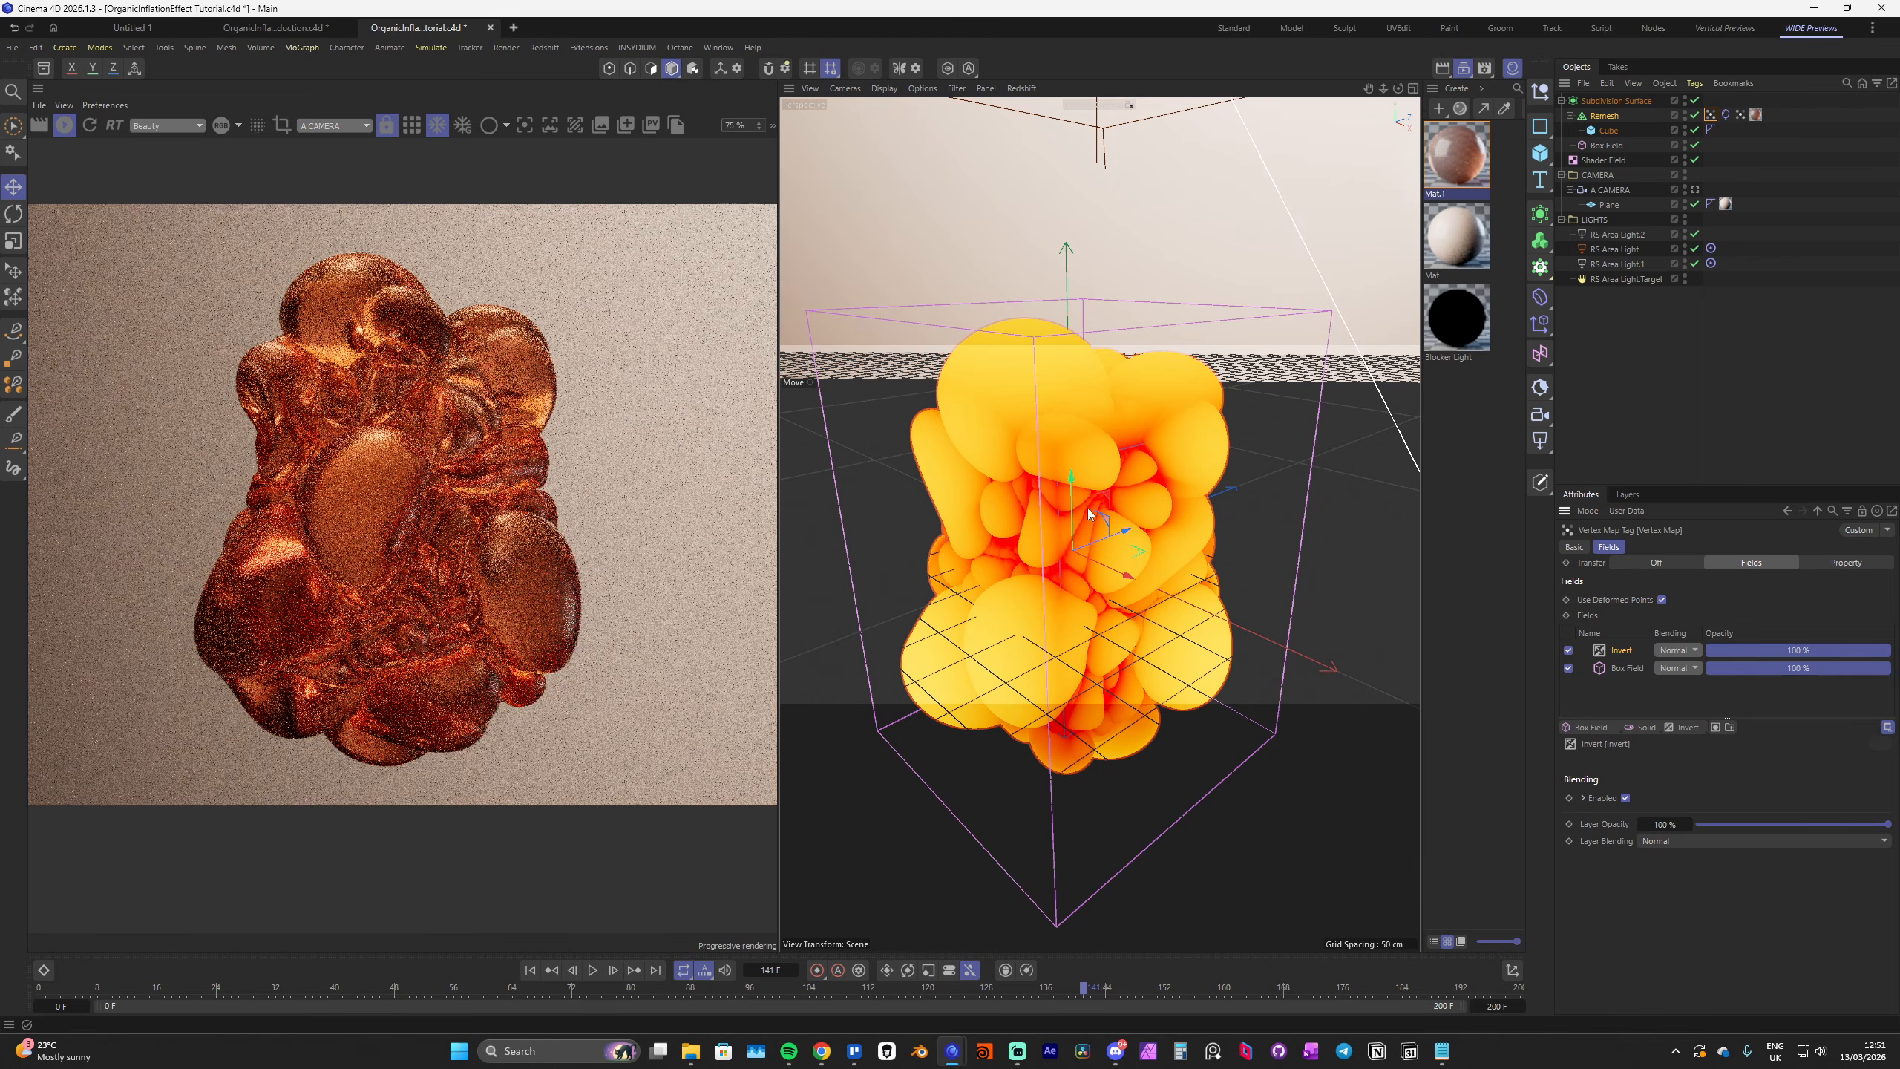
{"action": "left_click_drag", "start_coordinate": [1102, 545], "coordinate": [998, 400], "text": "alt"}
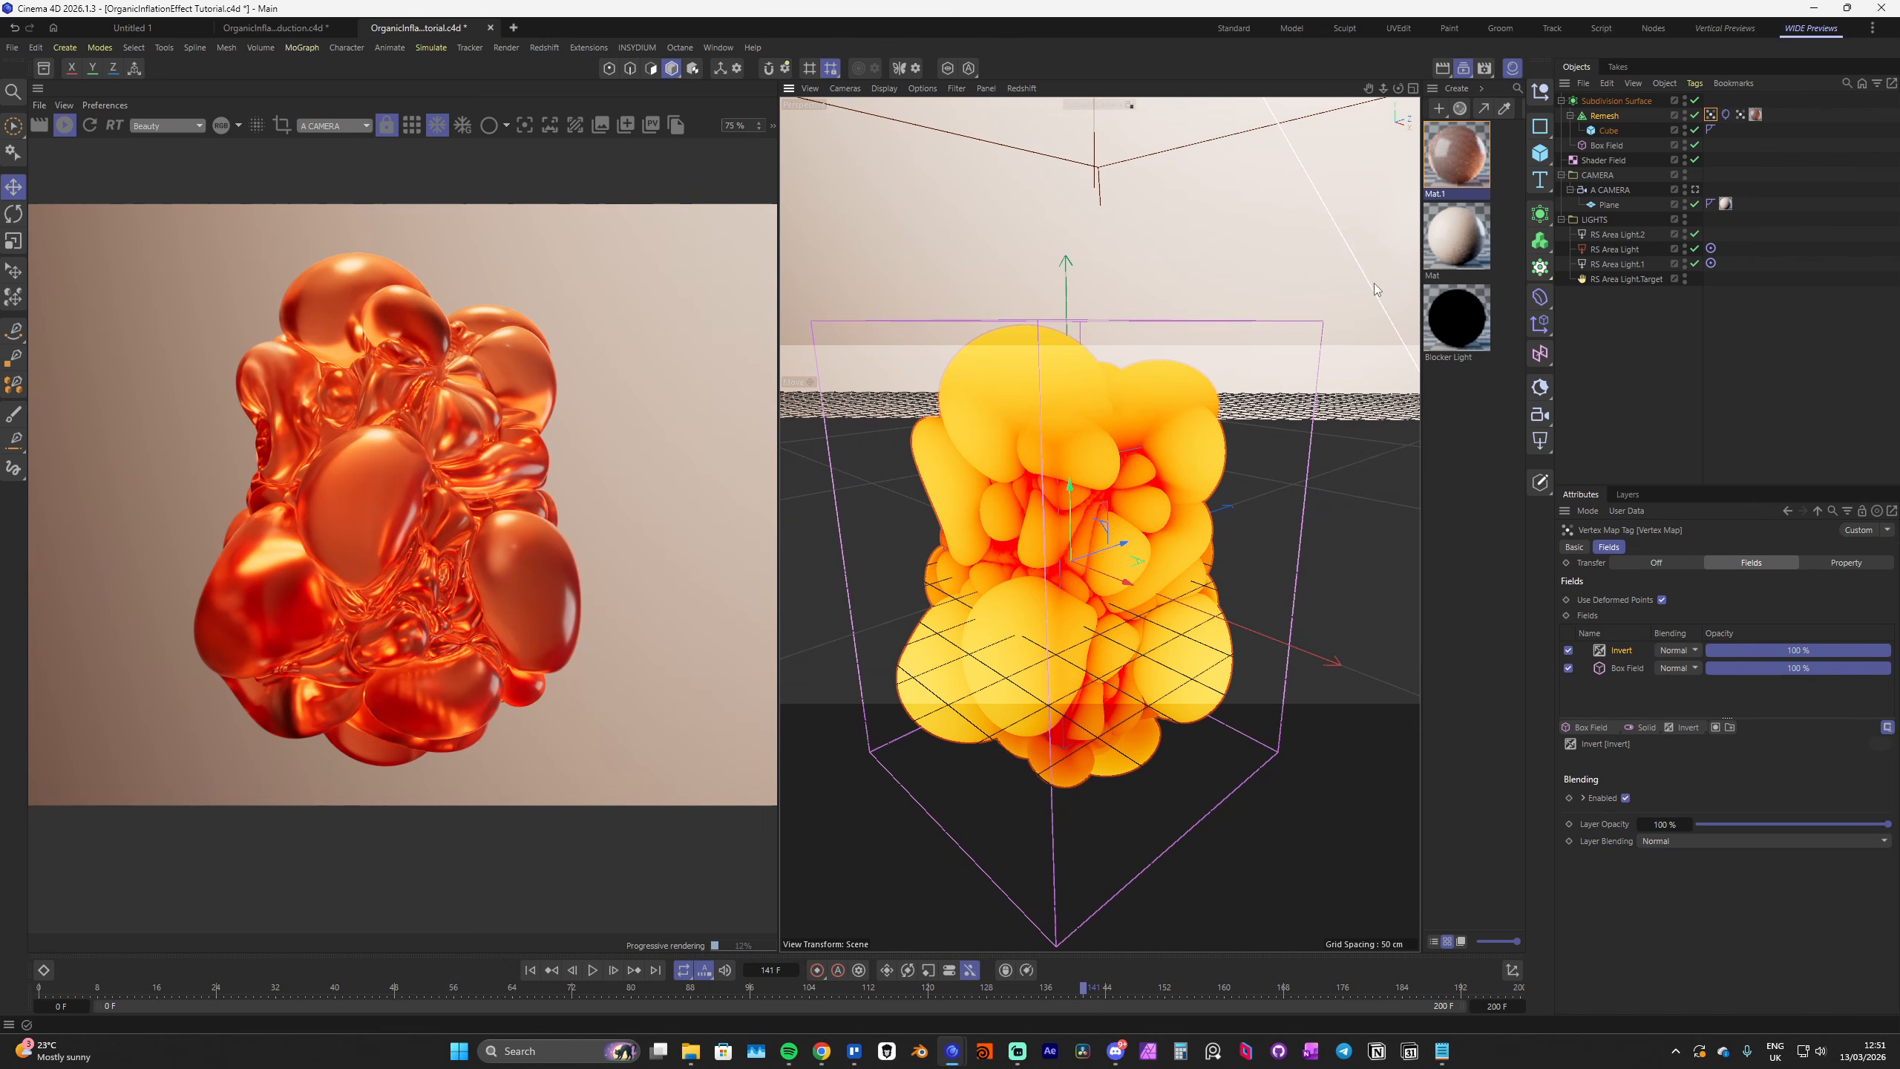
{"action": "left_click", "coordinate": [1627, 667]}
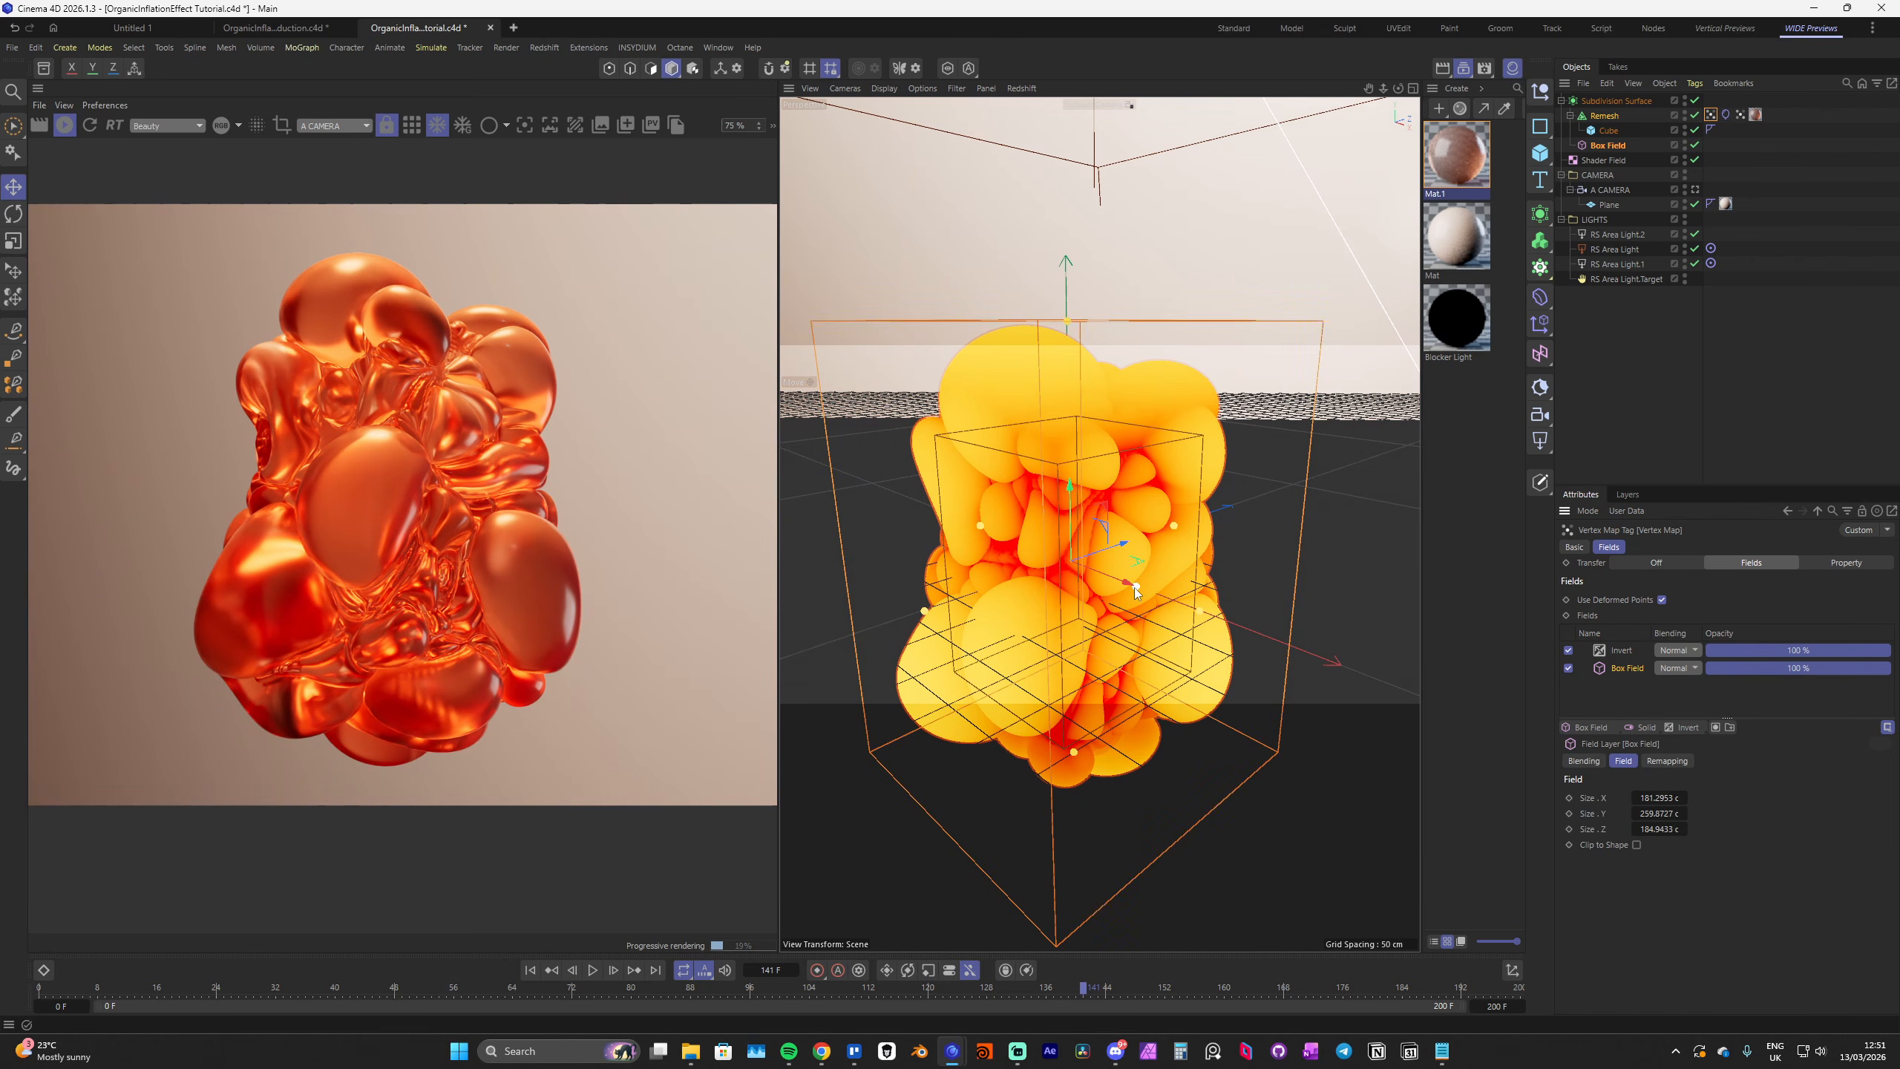
{"action": "left_click_drag", "start_coordinate": [1134, 588], "coordinate": [1161, 601]}
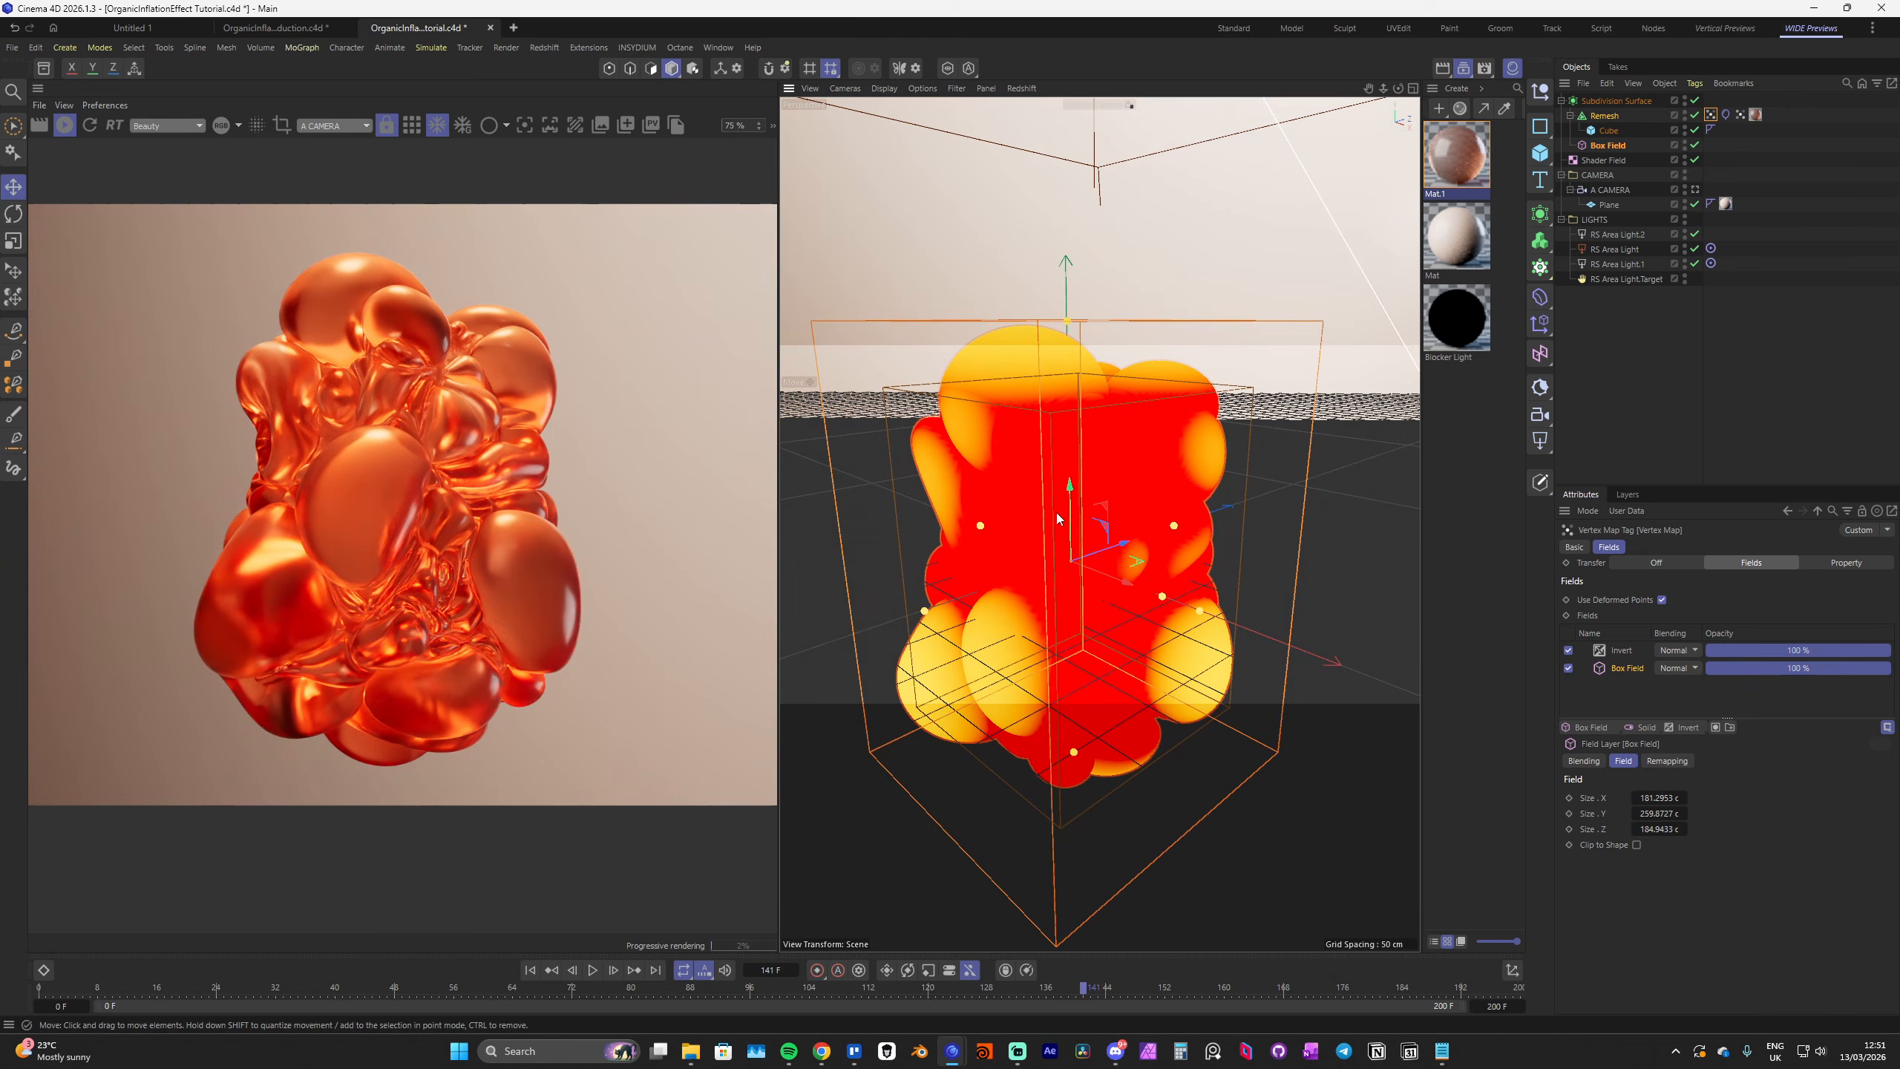
{"action": "mouse_move", "coordinate": [1055, 511]}
{"action": "left_mouse_down", "text": "alt"}
{"action": "mouse_move", "coordinate": [1103, 478]}
{"action": "mouse_move", "coordinate": [1062, 479]}
{"action": "left_mouse_up", "text": "alt"}
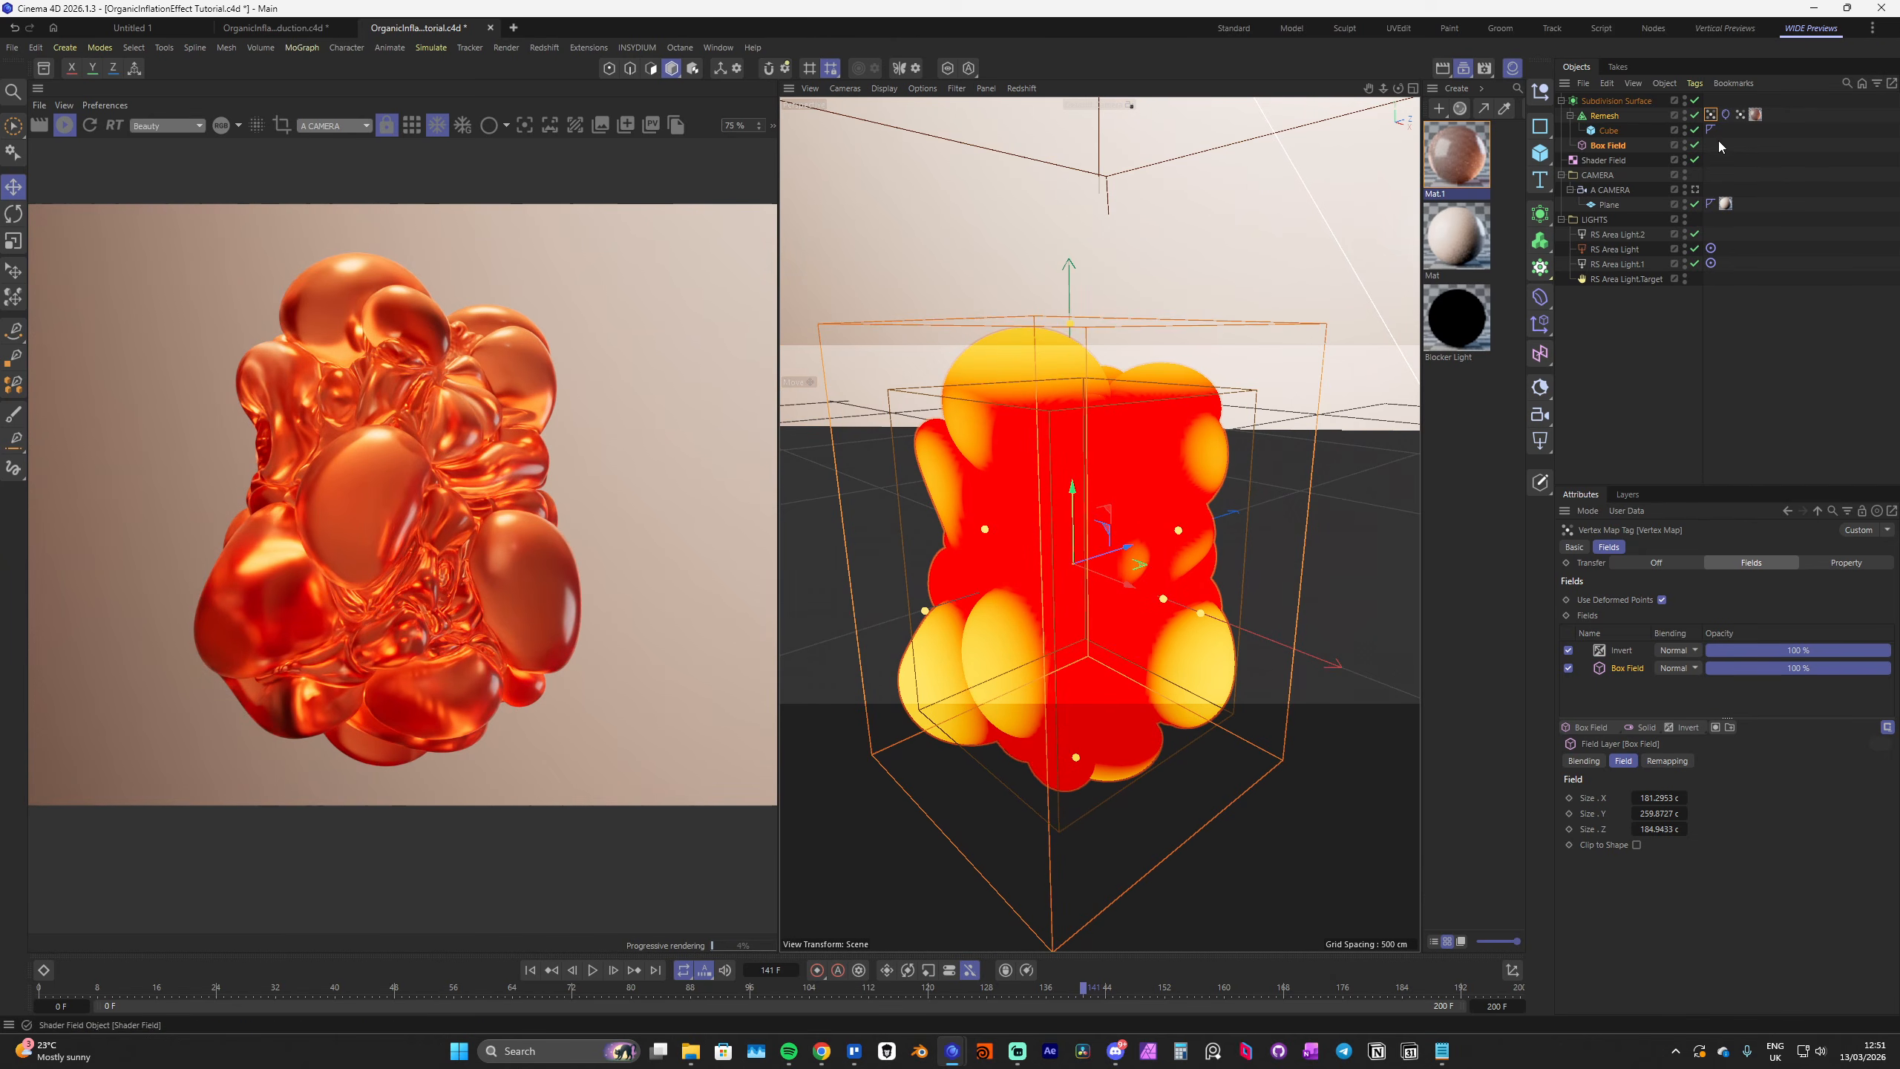
Reopen Mat.1 in the Node Editor, select the new vertex map tag and move the editor clear of its attributes
{"action": "double_click", "coordinate": [1464, 160]}
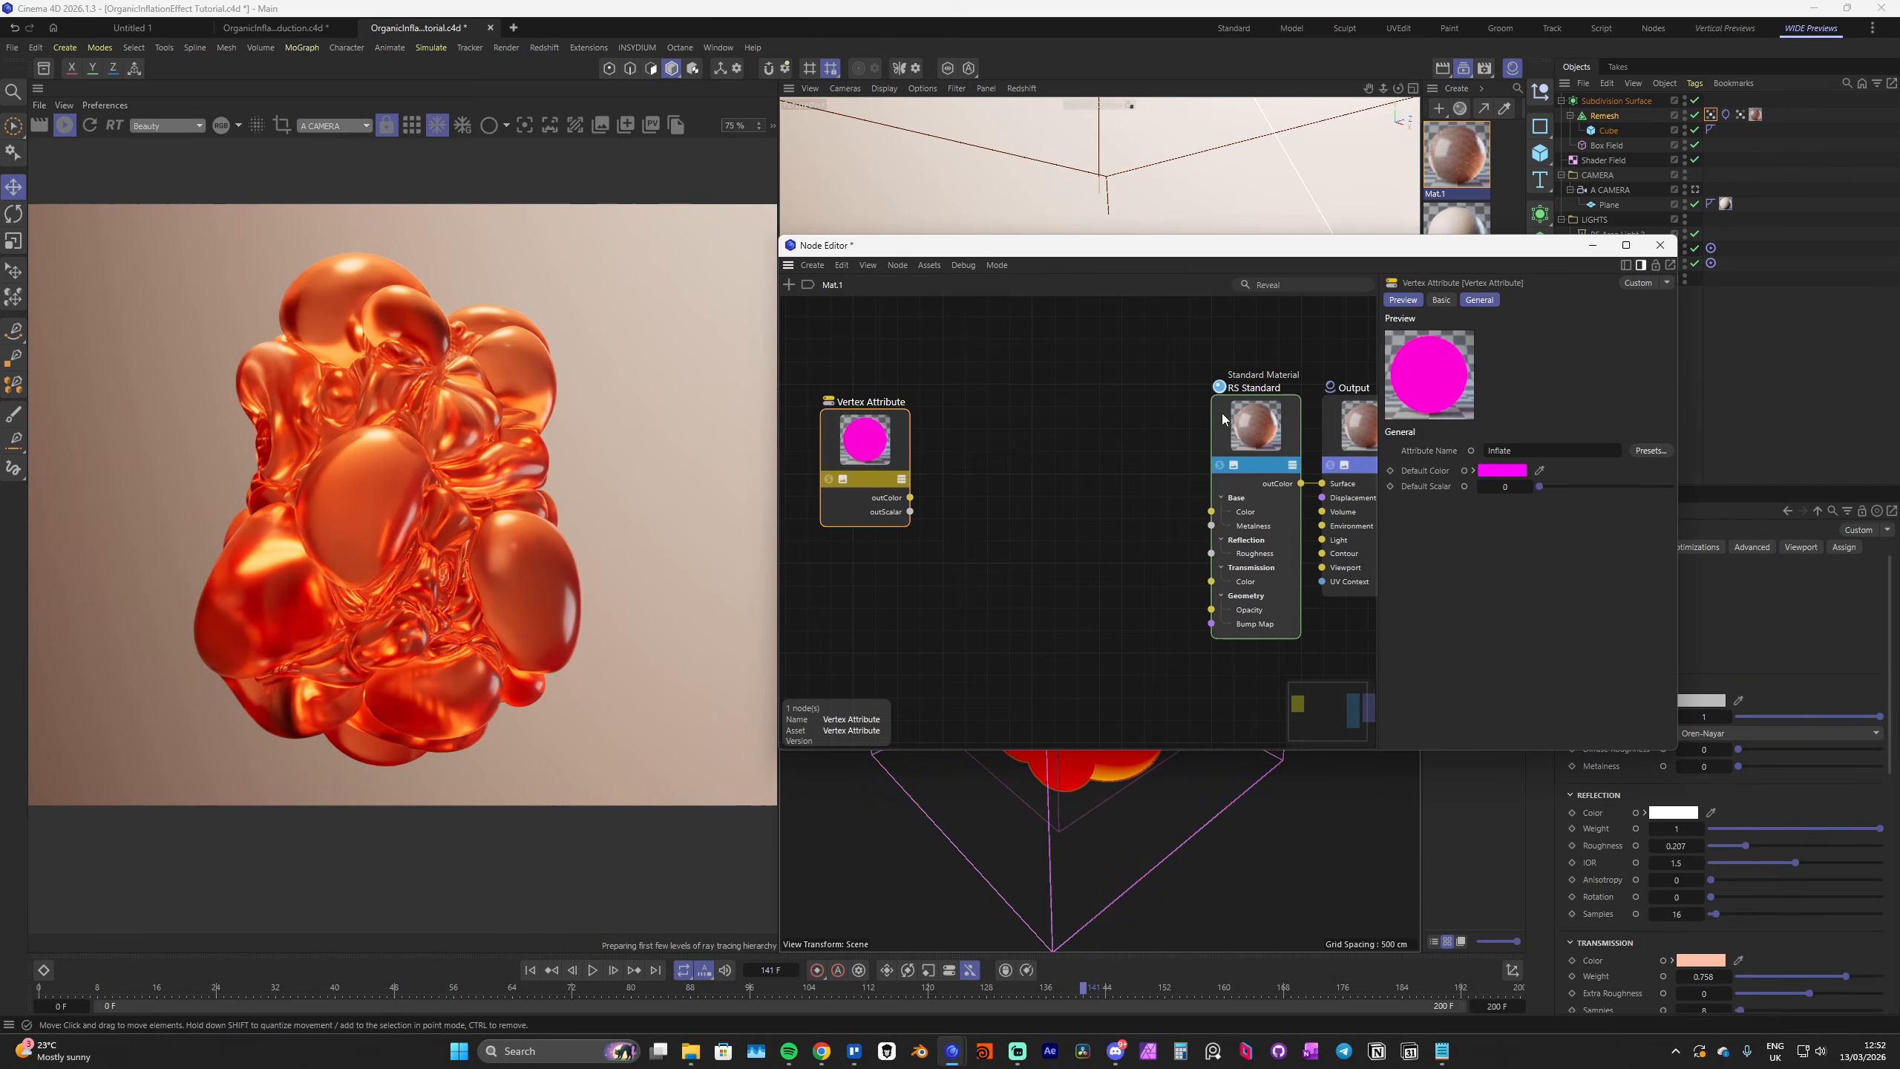
{"action": "left_click_drag", "start_coordinate": [973, 348], "coordinate": [938, 412]}
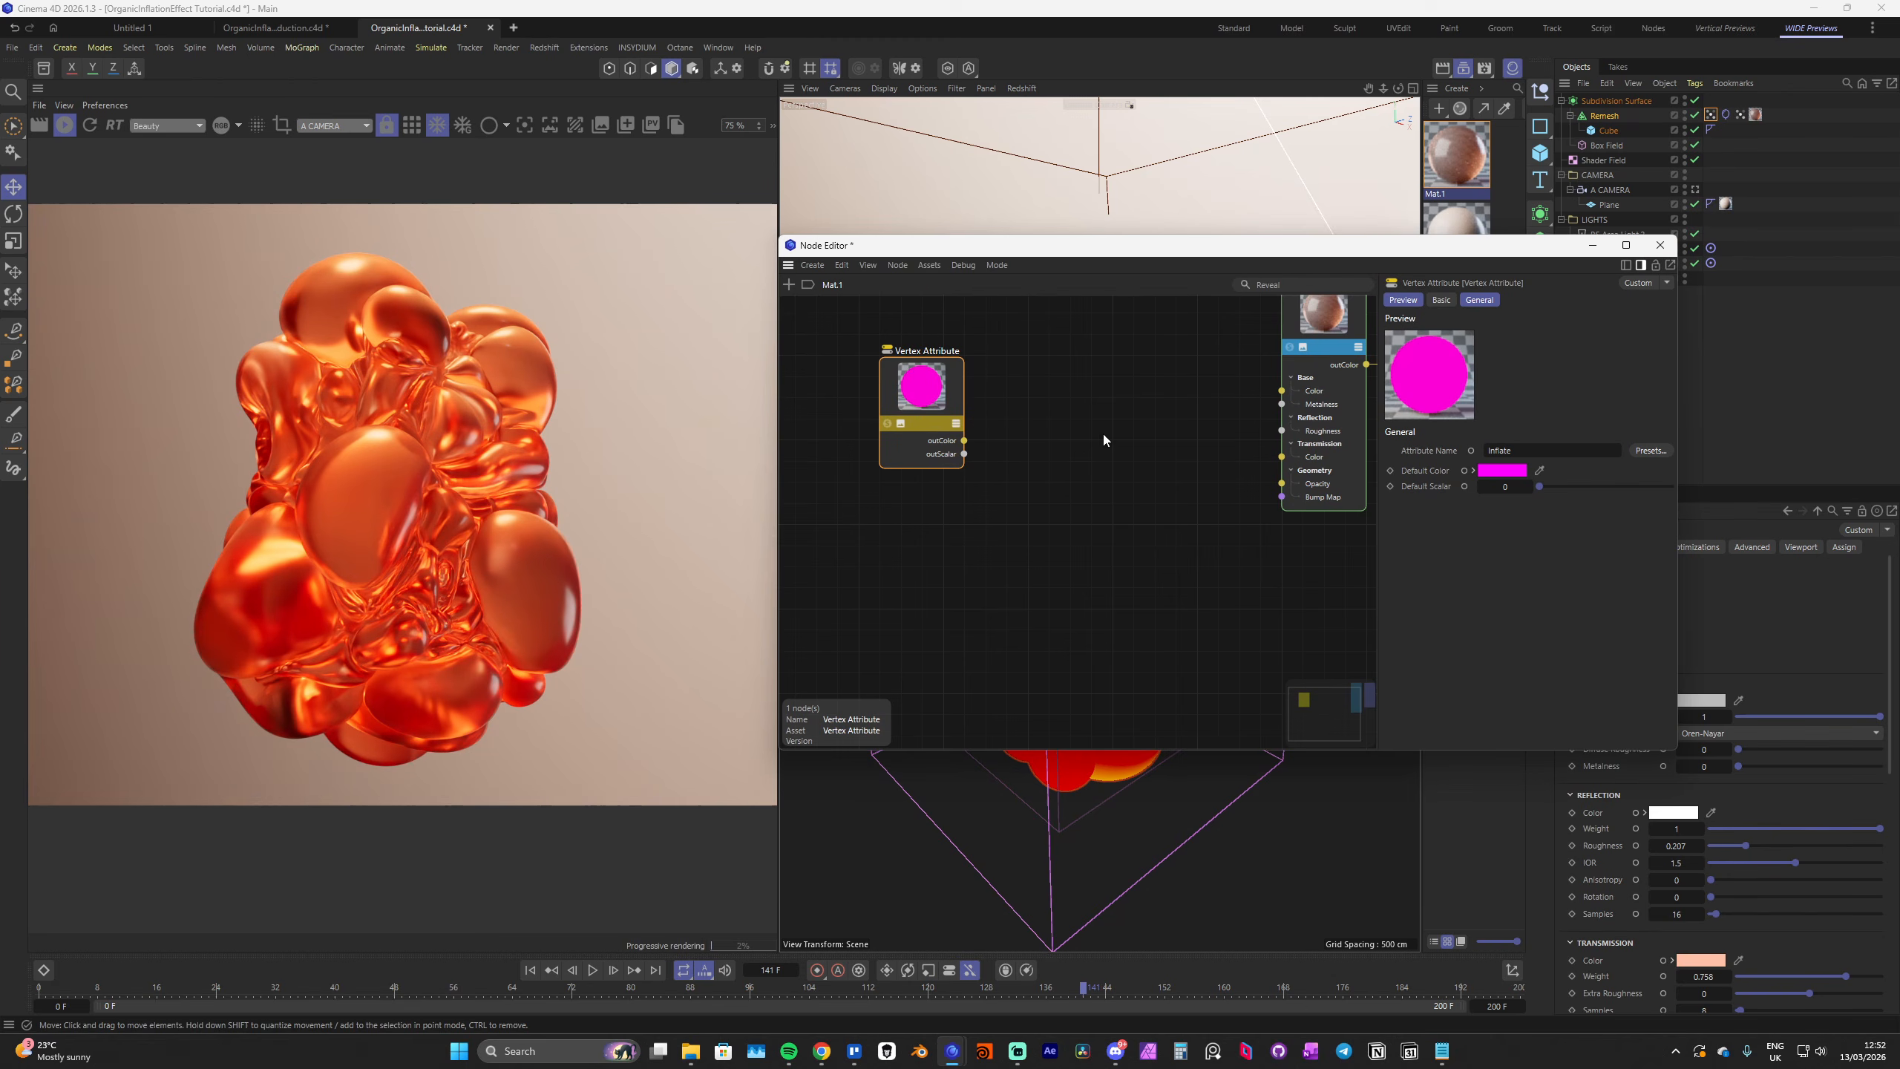
{"action": "left_click", "coordinate": [1711, 114]}
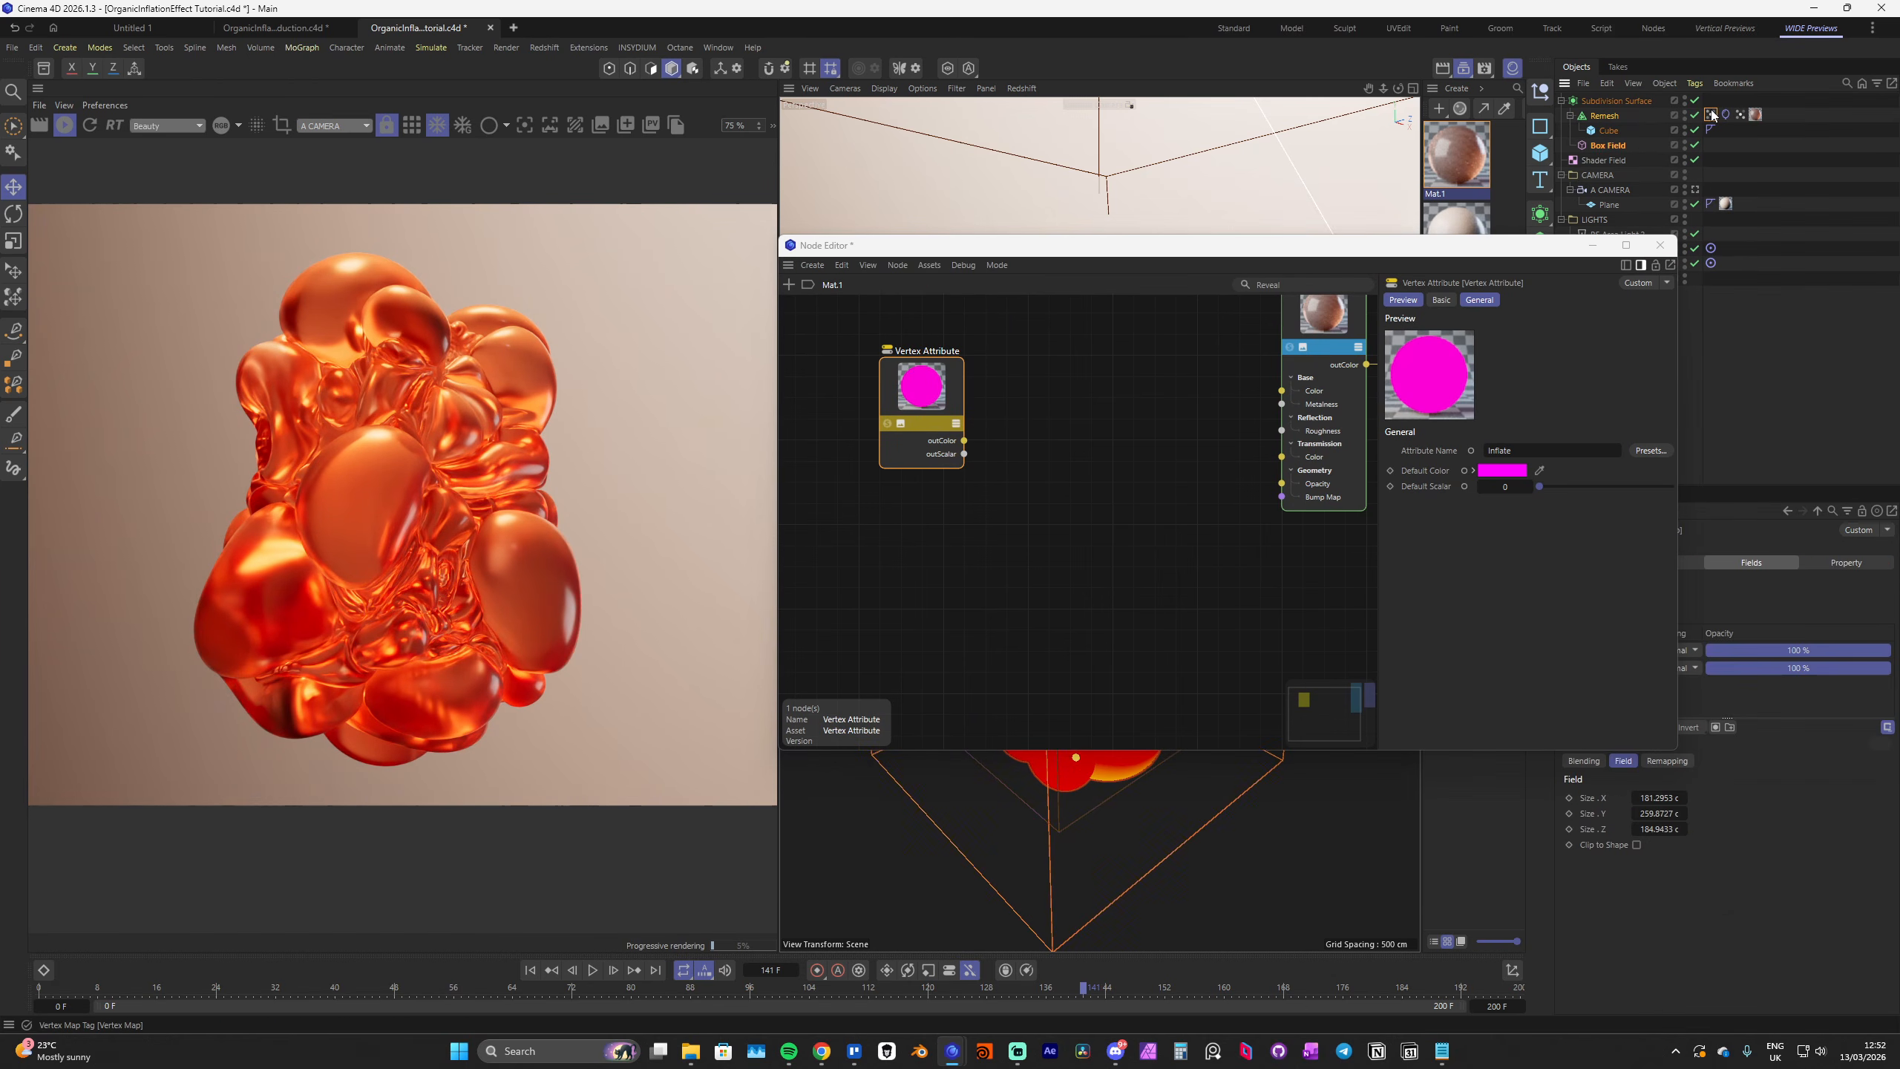
{"action": "left_click_drag", "start_coordinate": [1478, 247], "coordinate": [1237, 238]}
Rename the new vertex map tag as Stretch
{"action": "left_click", "coordinate": [1574, 546]}
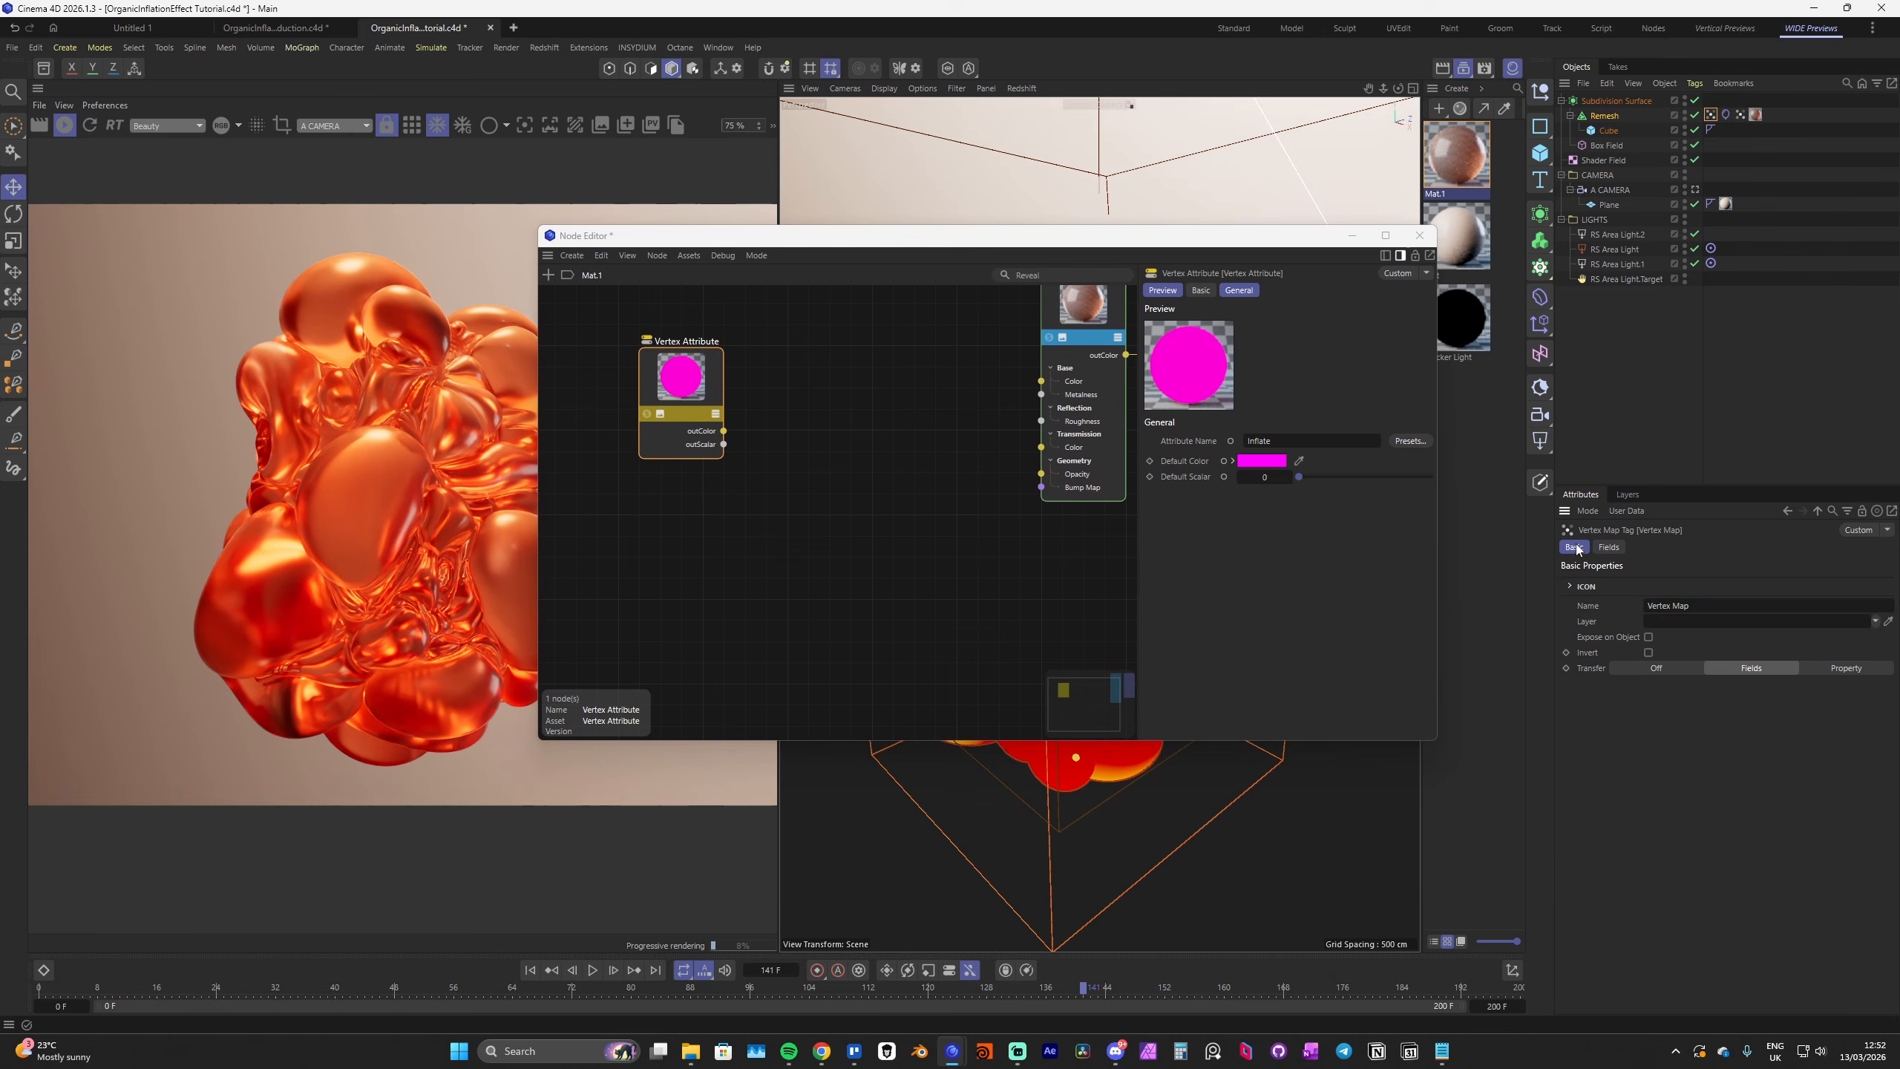
{"action": "left_click_drag", "start_coordinate": [1707, 605], "coordinate": [1460, 615]}
{"action": "key", "text": "Caps_Lock"}
{"action": "type", "text": "S"}
{"action": "key", "text": "Caps_Lock"}
{"action": "type", "text": "tre"}
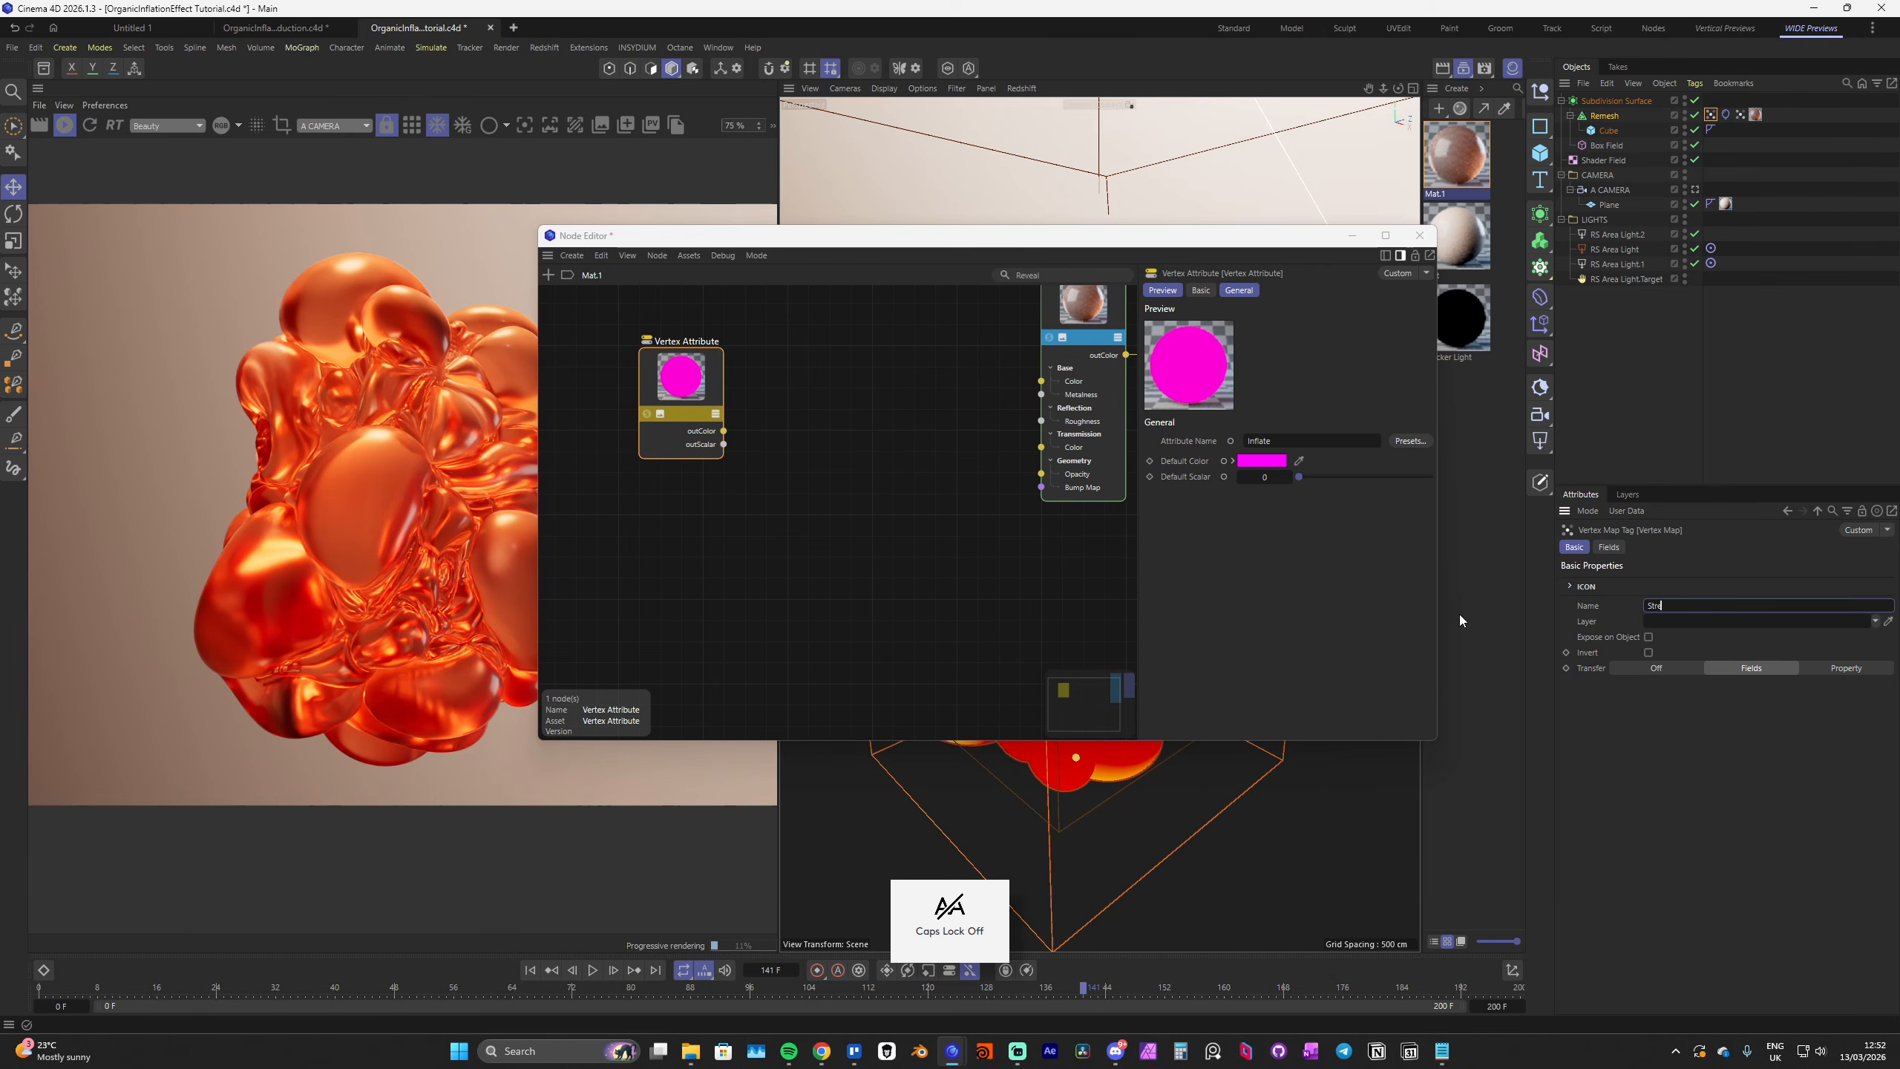
{"action": "type", "text": "tch"}
{"action": "key", "text": "Return"}
Assign the Stretch vertex map to the Vertex Attribute node's attribute name and shift the node farther from RS Standard
{"action": "left_click_drag", "start_coordinate": [1150, 245], "coordinate": [1174, 193]}
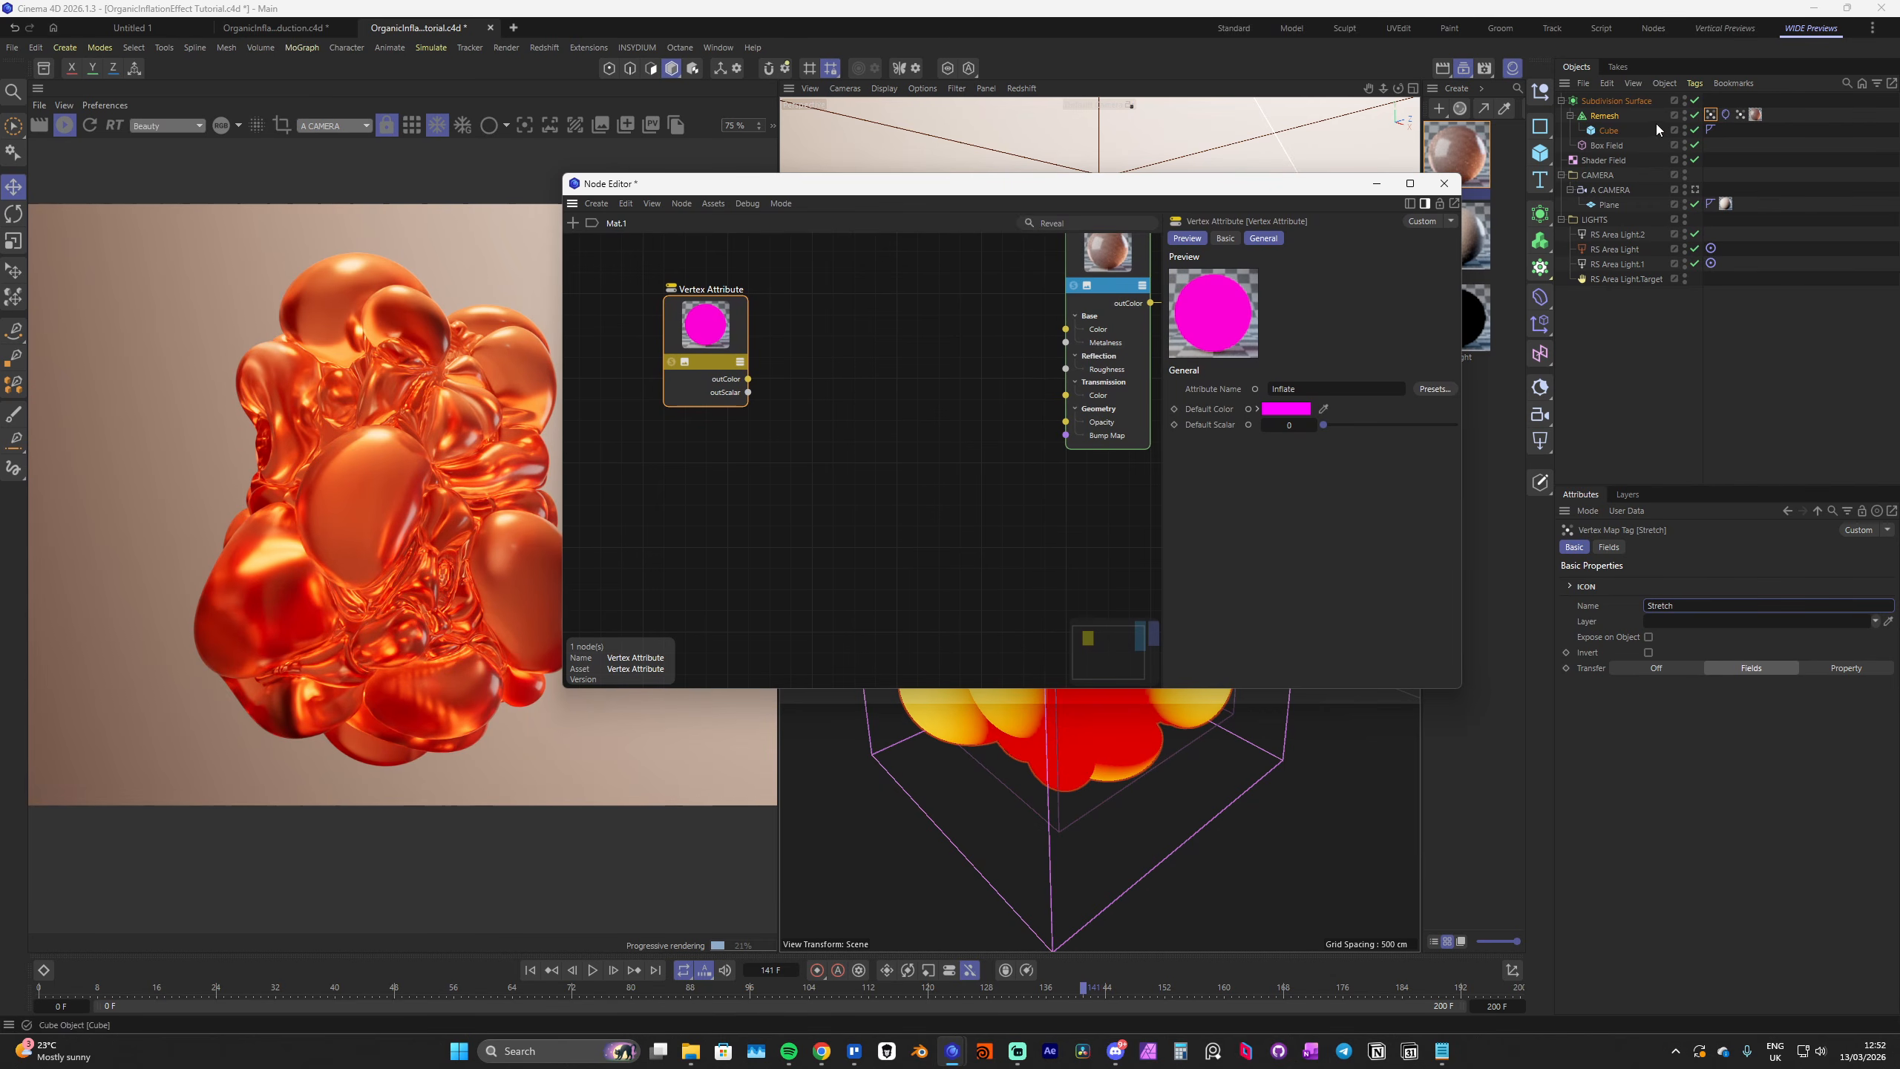
{"action": "left_click_drag", "start_coordinate": [1710, 115], "coordinate": [1309, 389]}
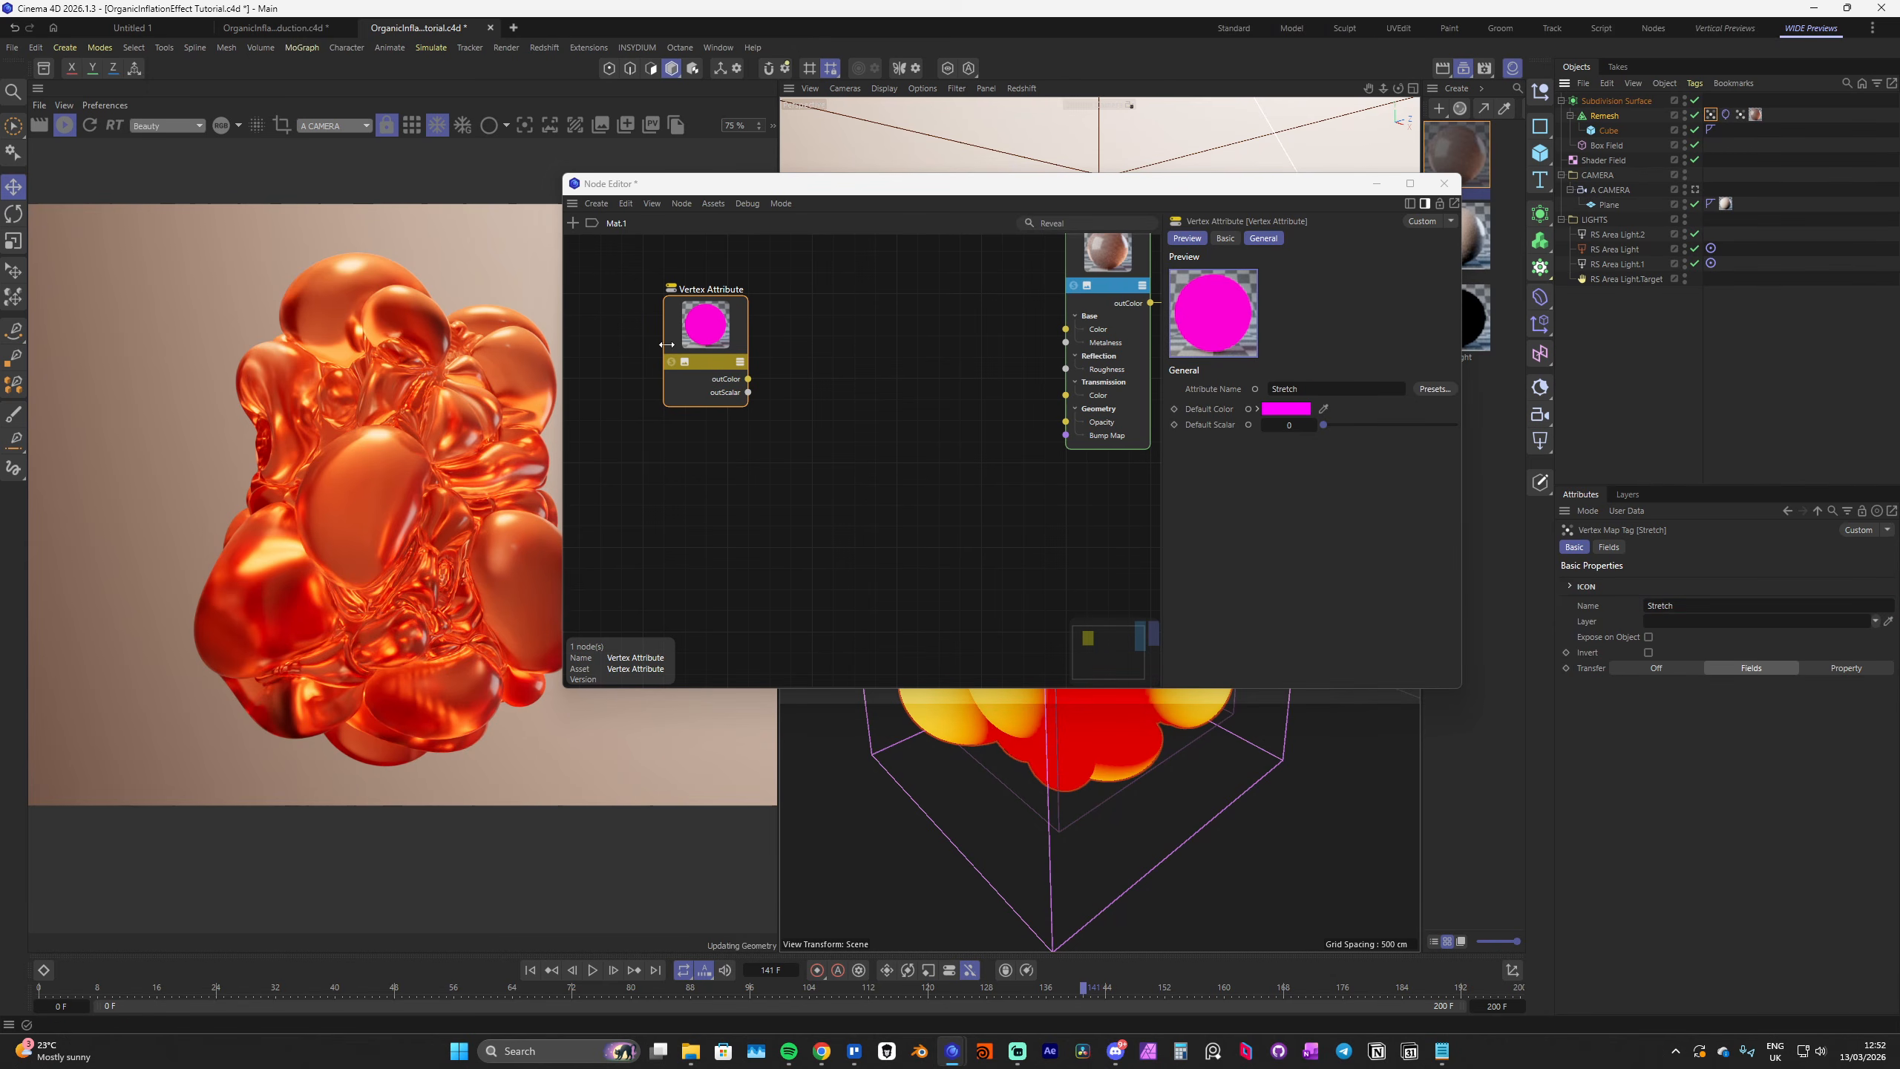
{"action": "left_click_drag", "start_coordinate": [706, 362], "coordinate": [676, 355]}
Add a Maxon Noise node below the Vertex Attribute node in Mat.1's graph
{"action": "double_click", "coordinate": [696, 514]}
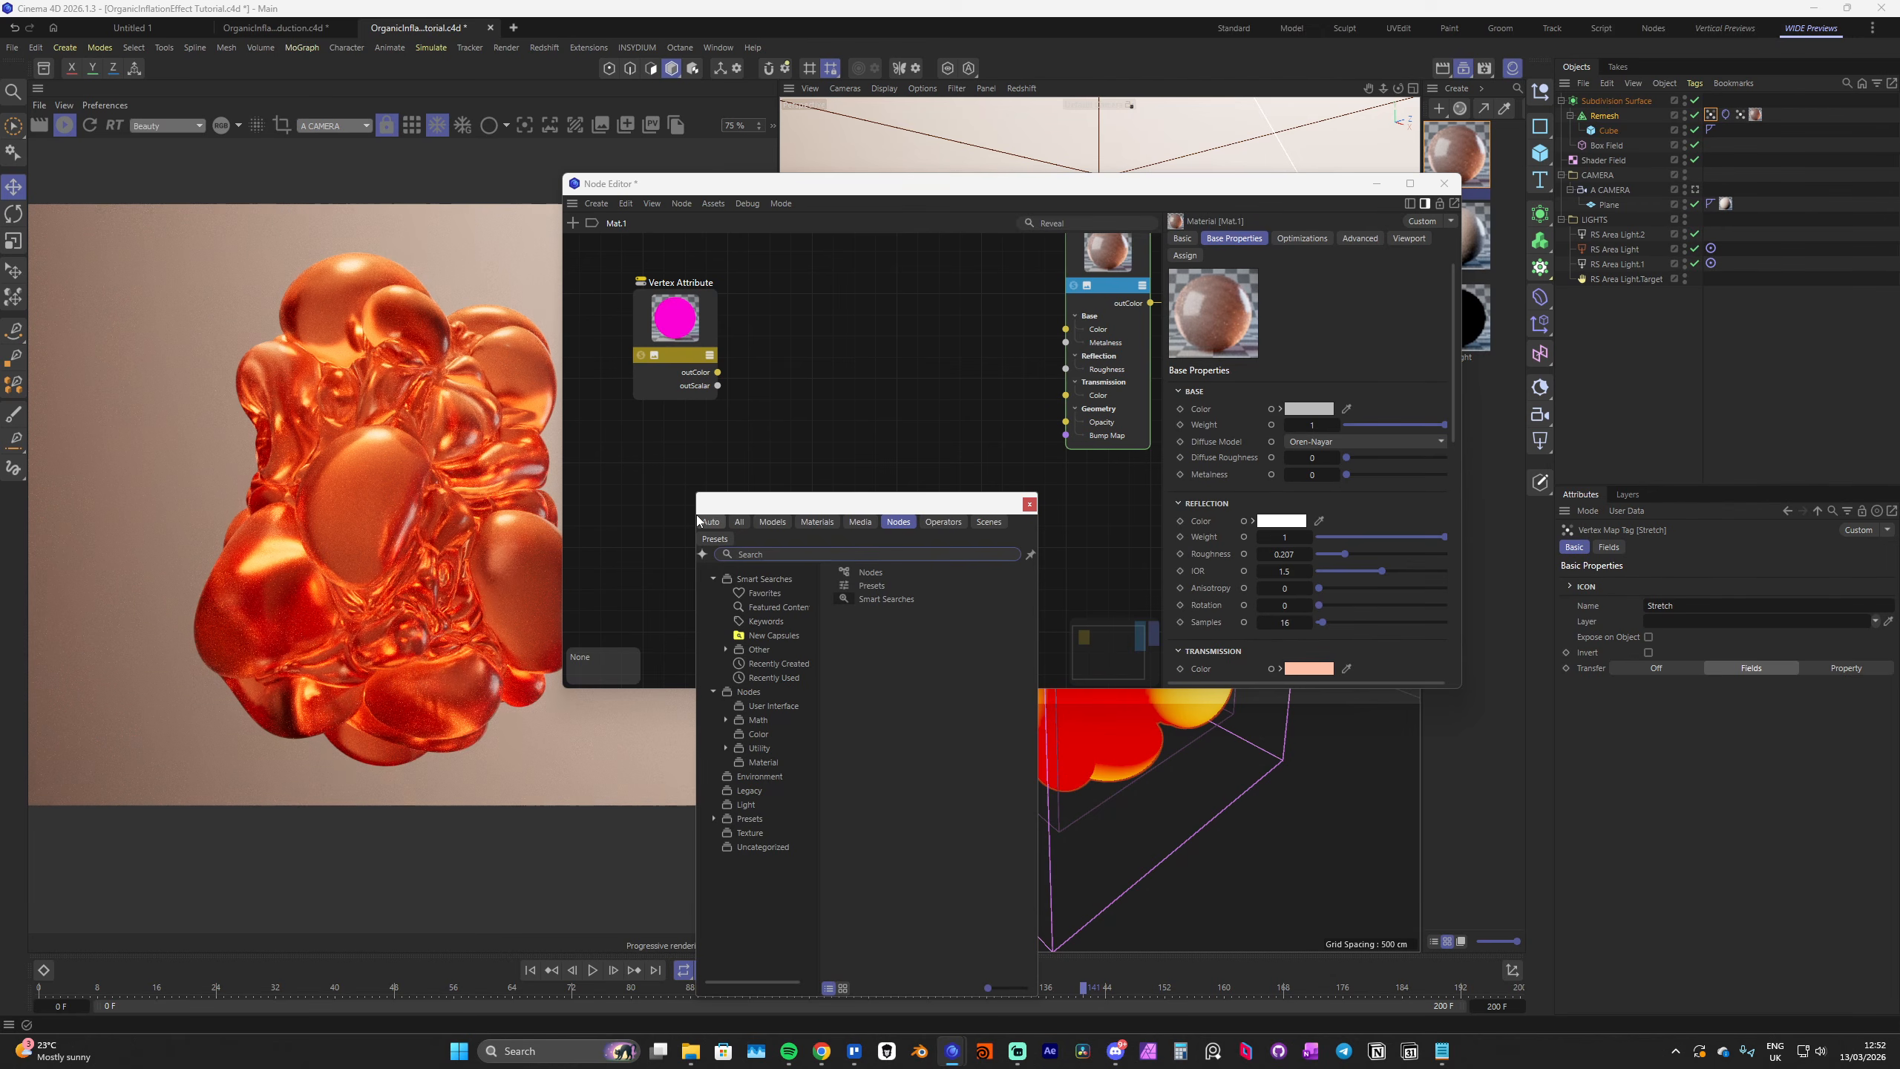
{"action": "type", "text": "maxon"}
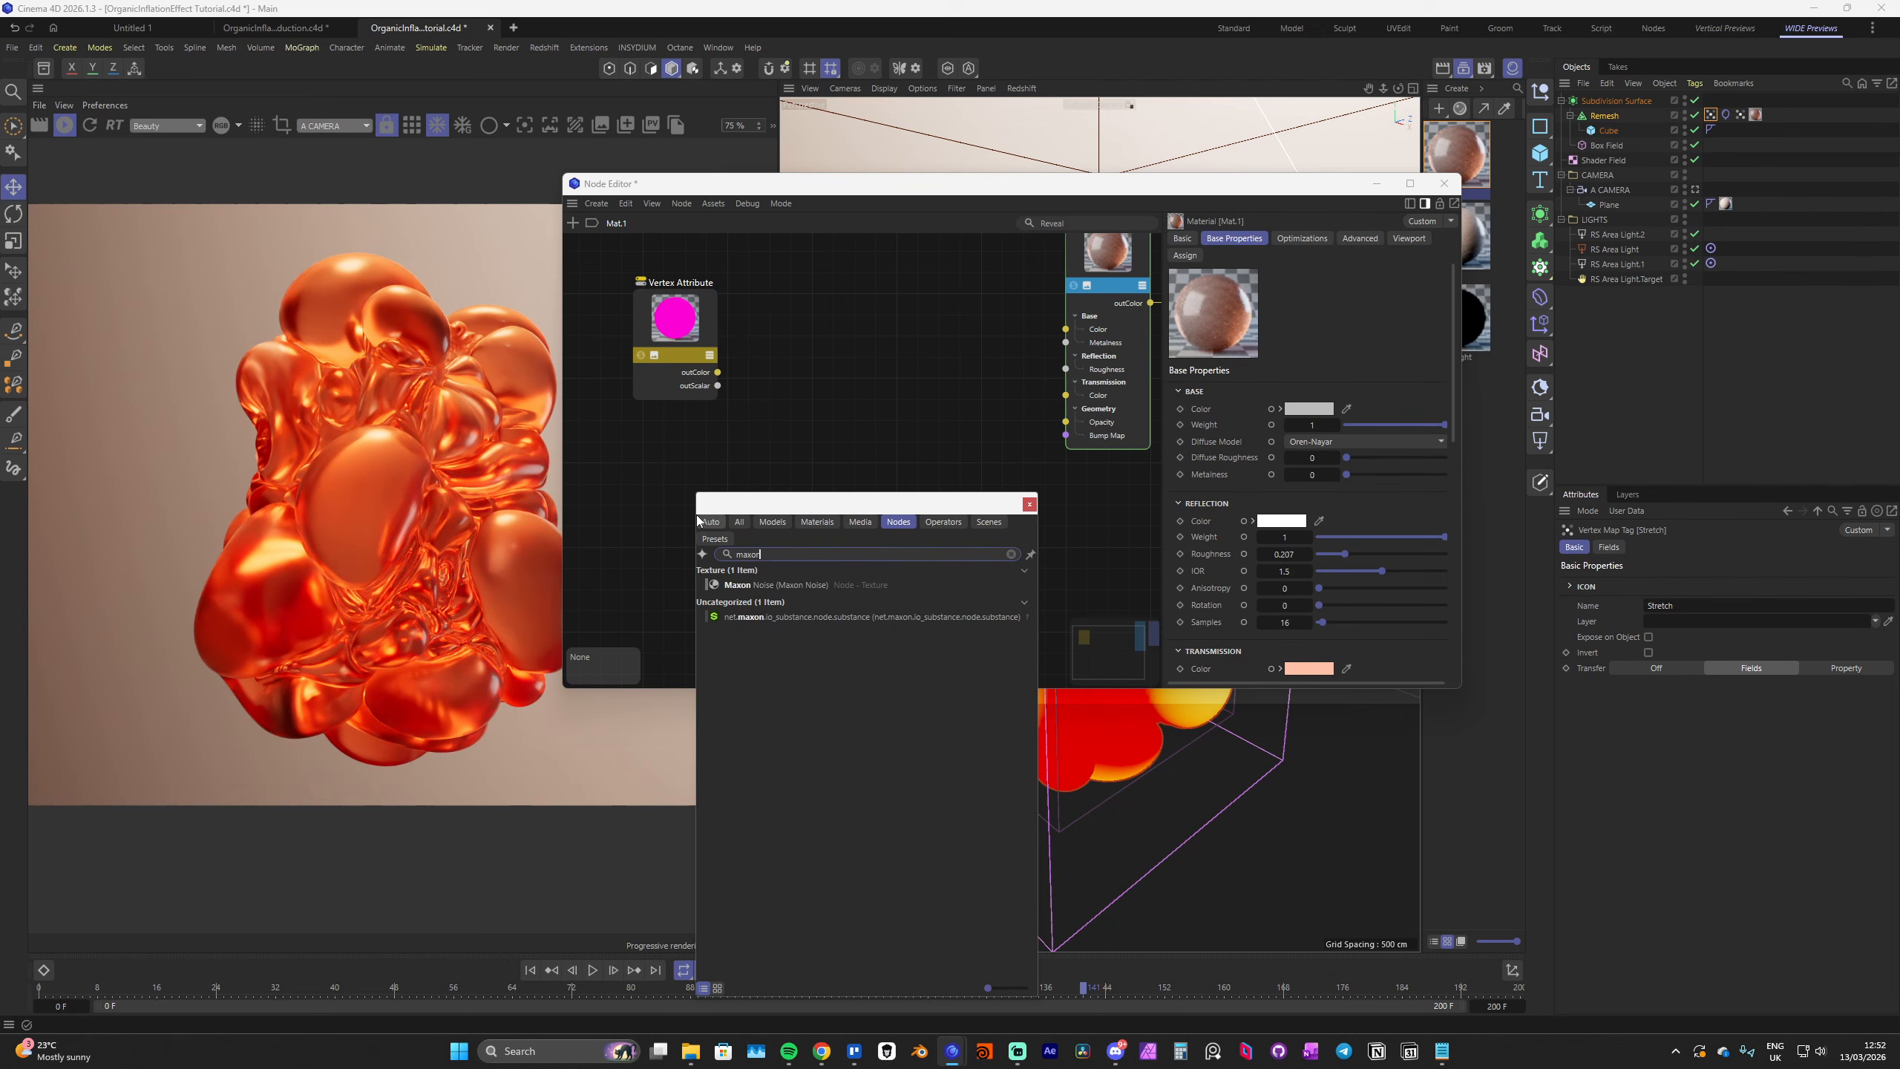
{"action": "left_click", "coordinate": [765, 584]}
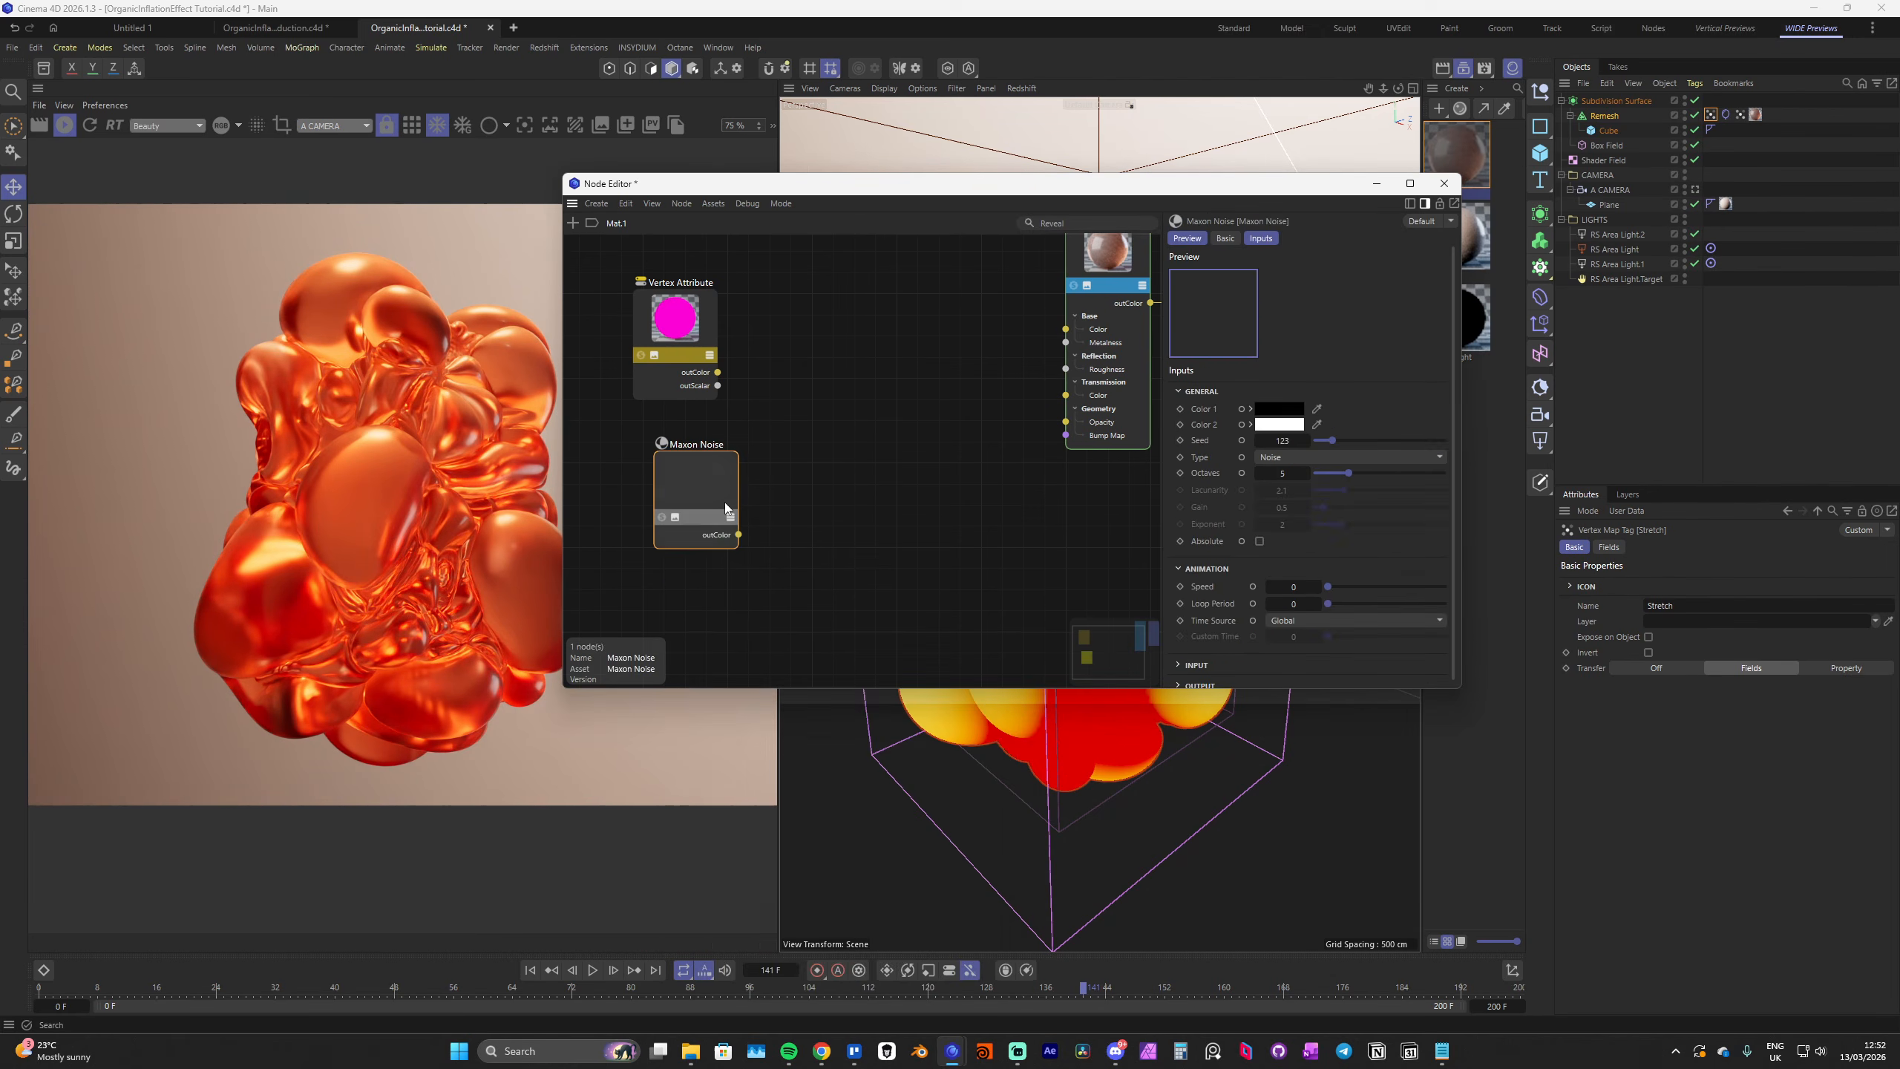
Set the Maxon Noise type to Displaced voronoi and route it through a new Bump Map node into RS Standard's Bump Map input
{"action": "left_click", "coordinate": [1316, 457]}
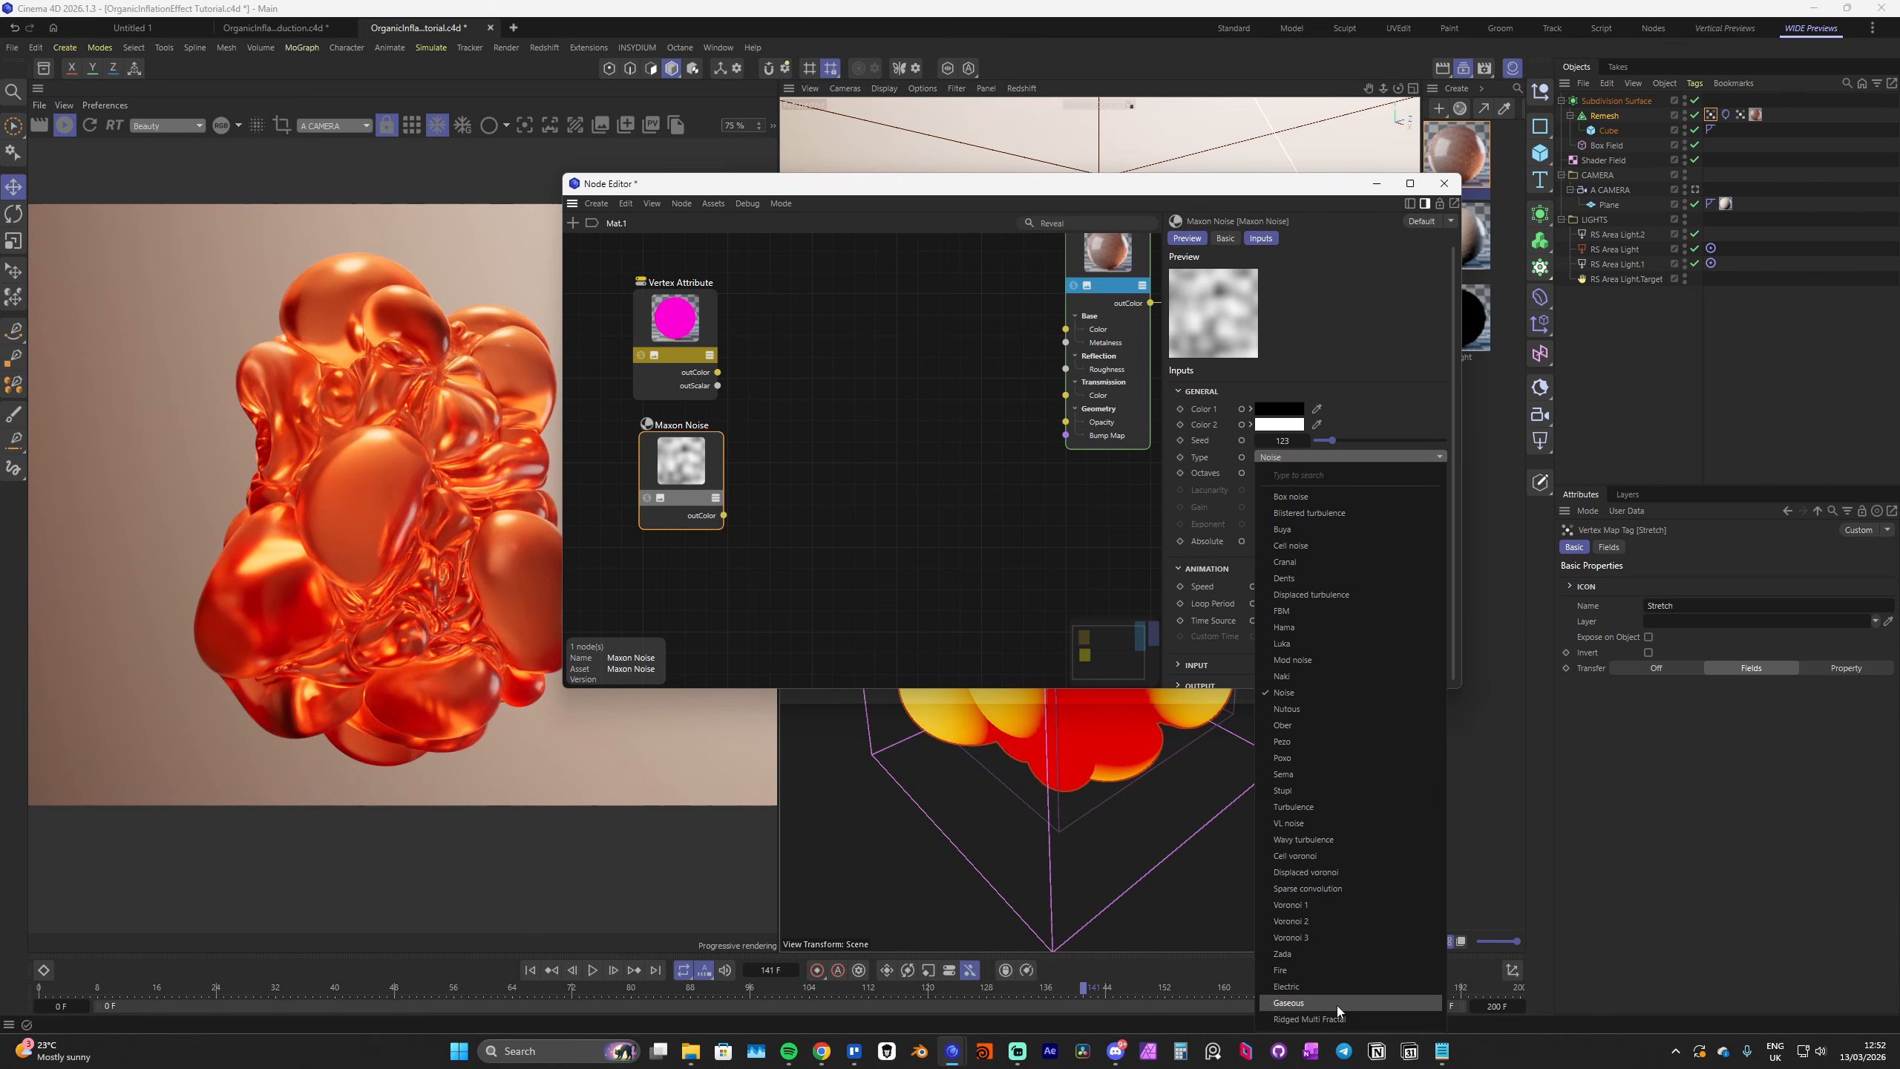
{"action": "left_click", "coordinate": [1324, 873]}
{"action": "double_click", "coordinate": [821, 492]}
{"action": "type", "text": "bump"}
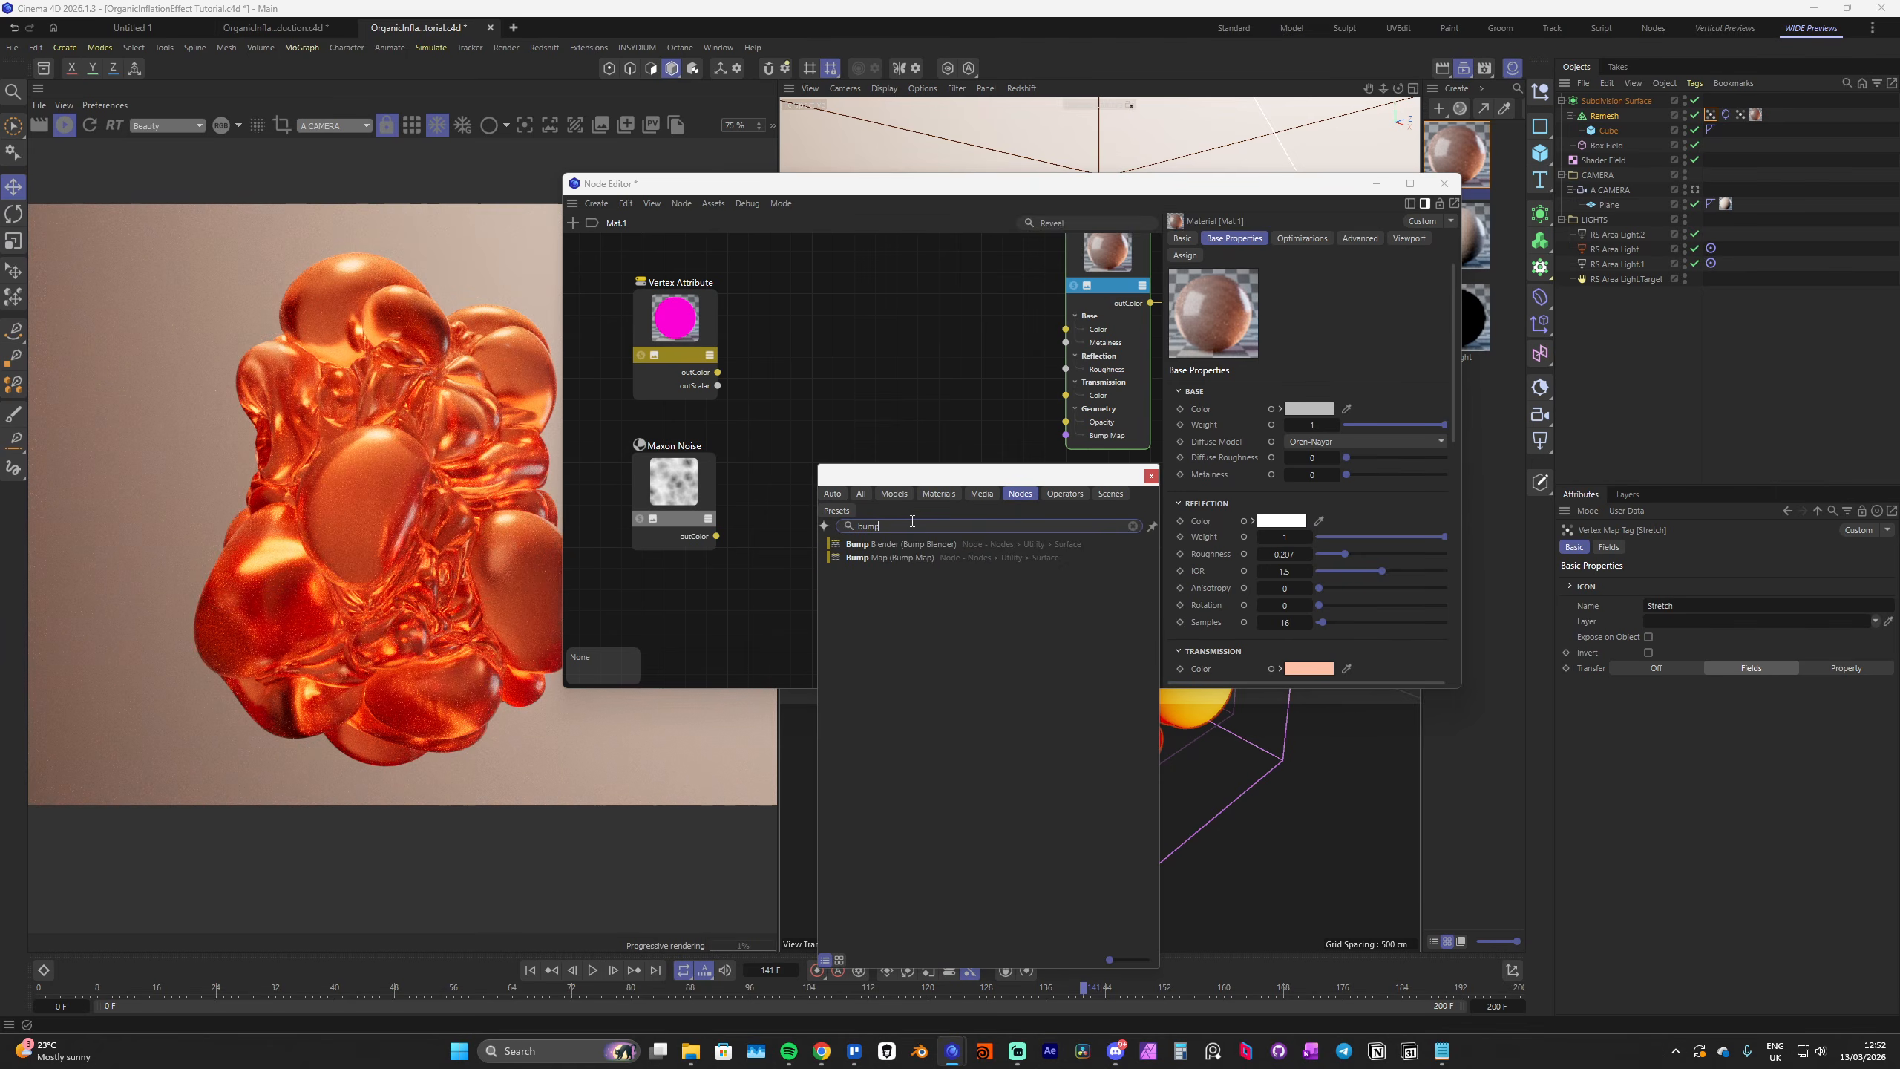
{"action": "double_click", "coordinate": [889, 558]}
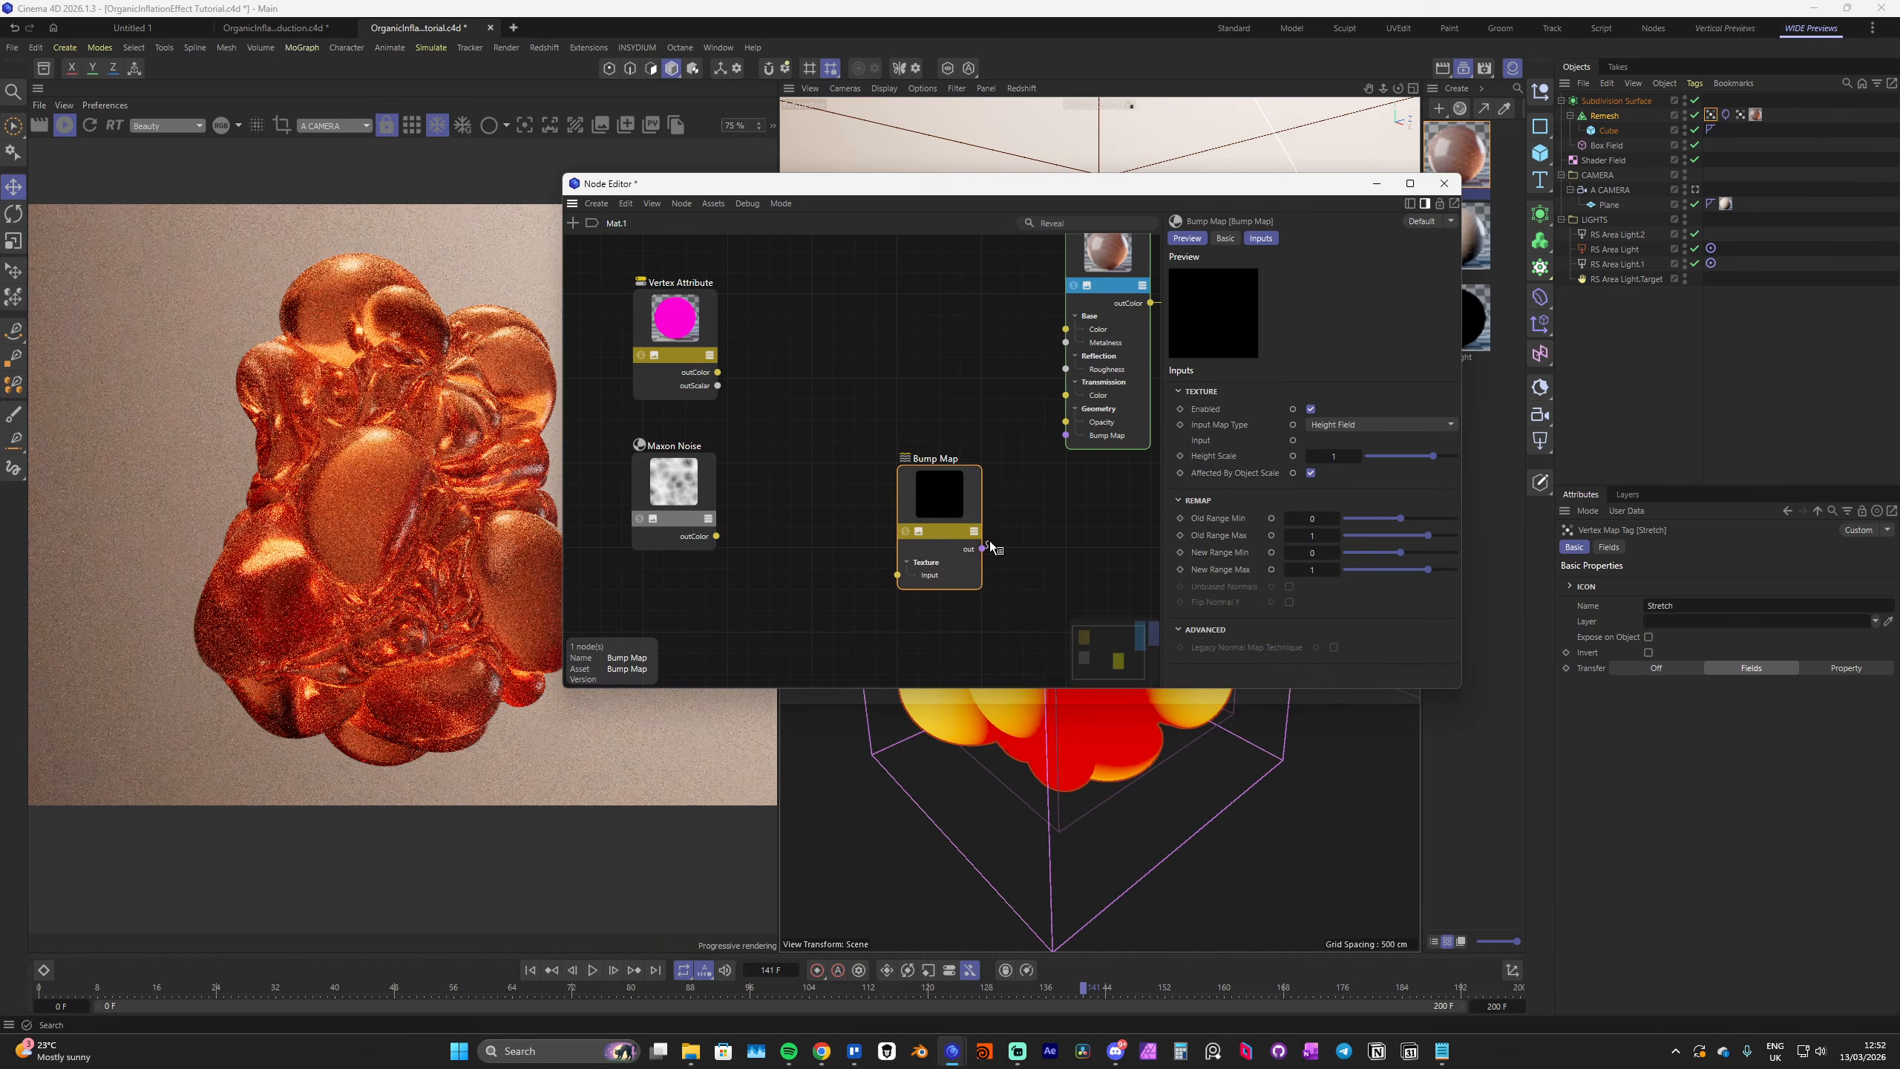
{"action": "left_click_drag", "start_coordinate": [982, 549], "coordinate": [1066, 435]}
{"action": "left_click_drag", "start_coordinate": [716, 536], "coordinate": [896, 575]}
Make WIDE 4k the active render setting for a closer preview of the bumped surface
{"action": "scroll", "coordinate": [360, 468], "scroll_direction": "up", "scroll_amount": 4}
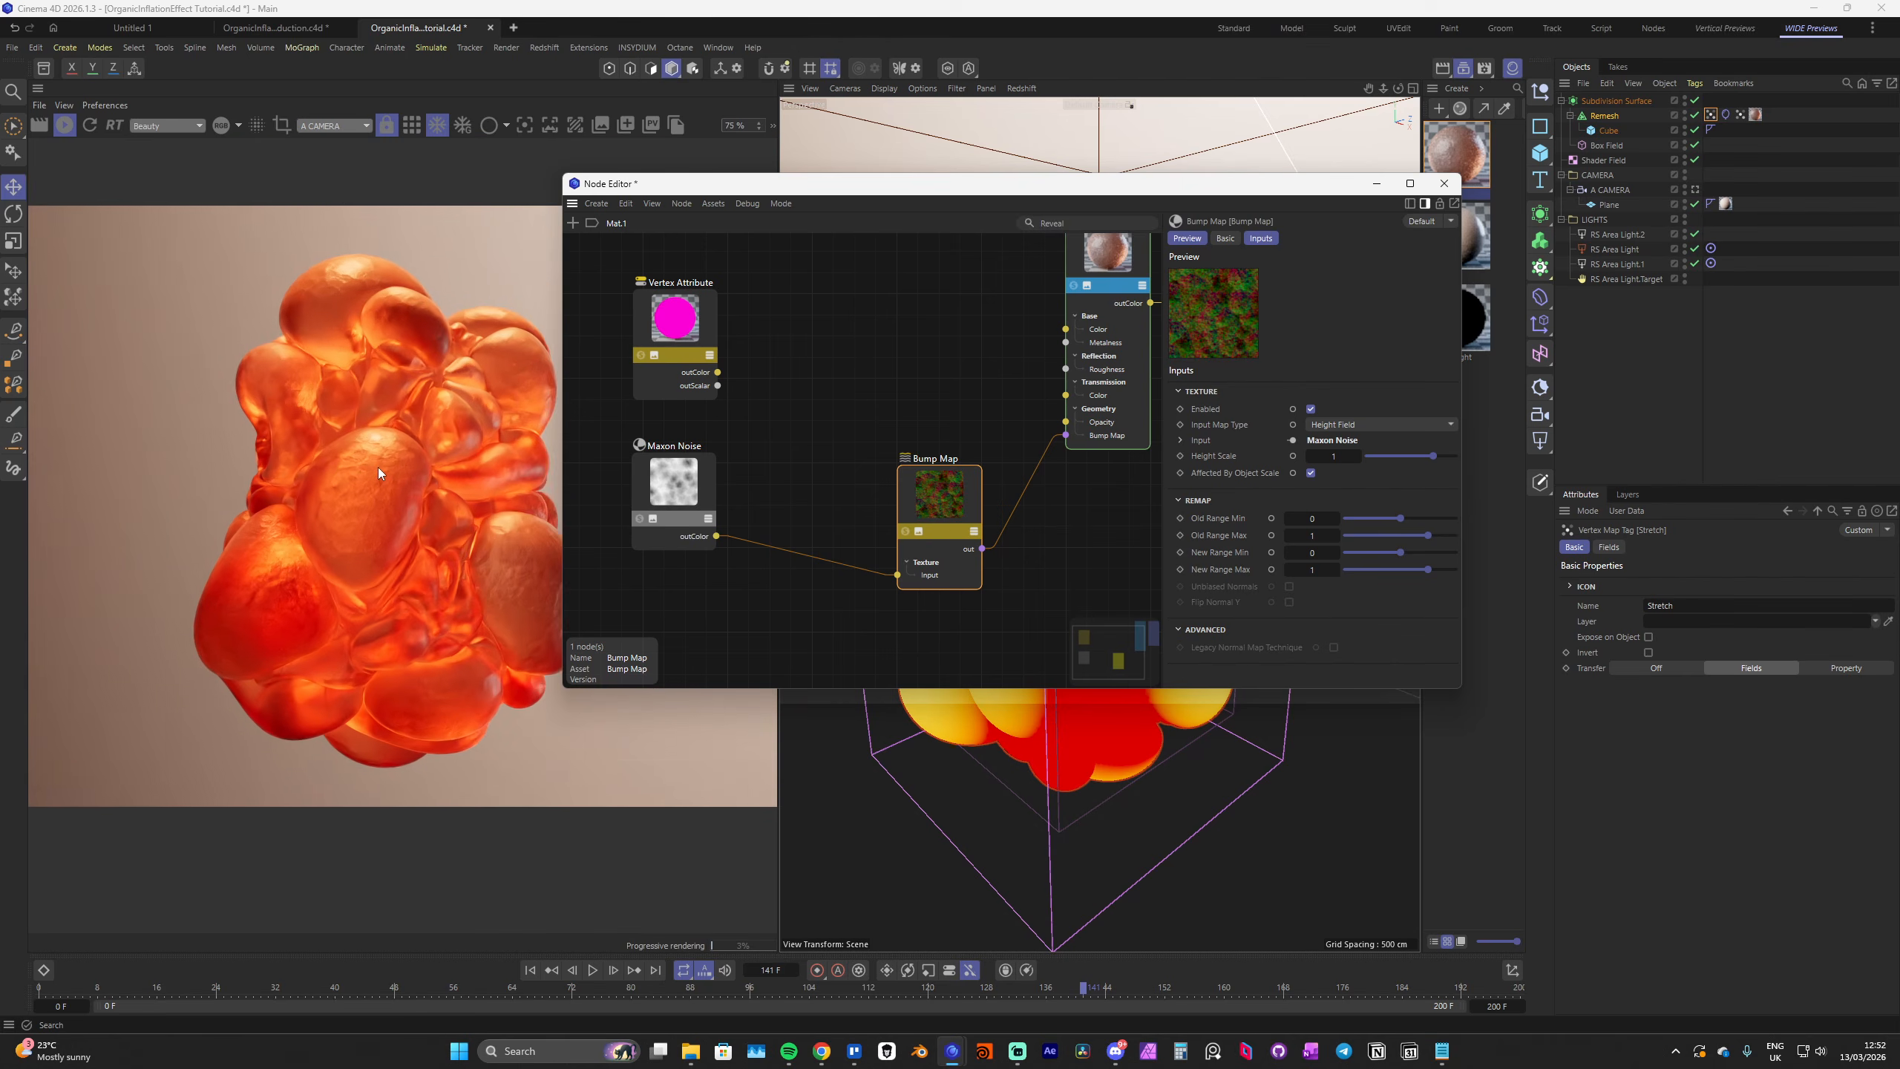
{"action": "scroll", "coordinate": [372, 460], "scroll_direction": "down", "scroll_amount": 4}
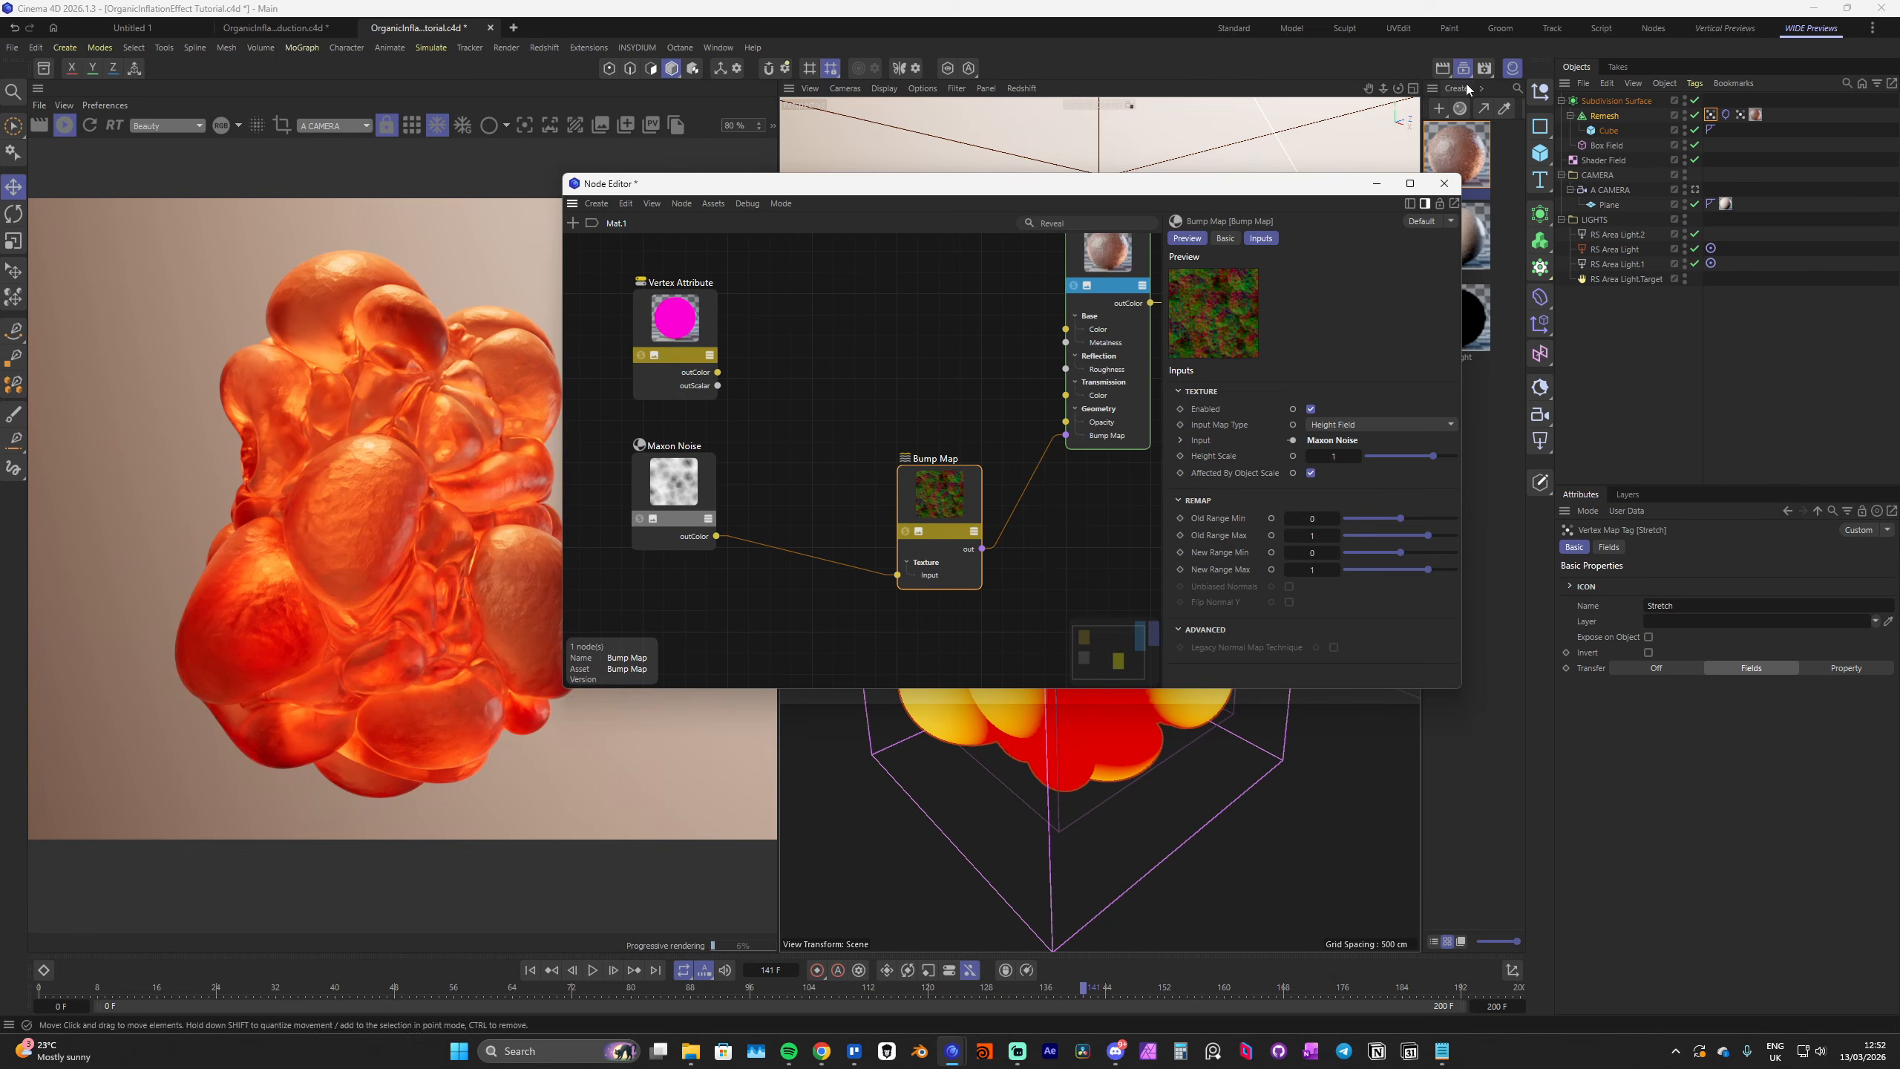
{"action": "left_click", "coordinate": [1485, 69]}
{"action": "left_click_drag", "start_coordinate": [1515, 71], "coordinate": [1357, 87]}
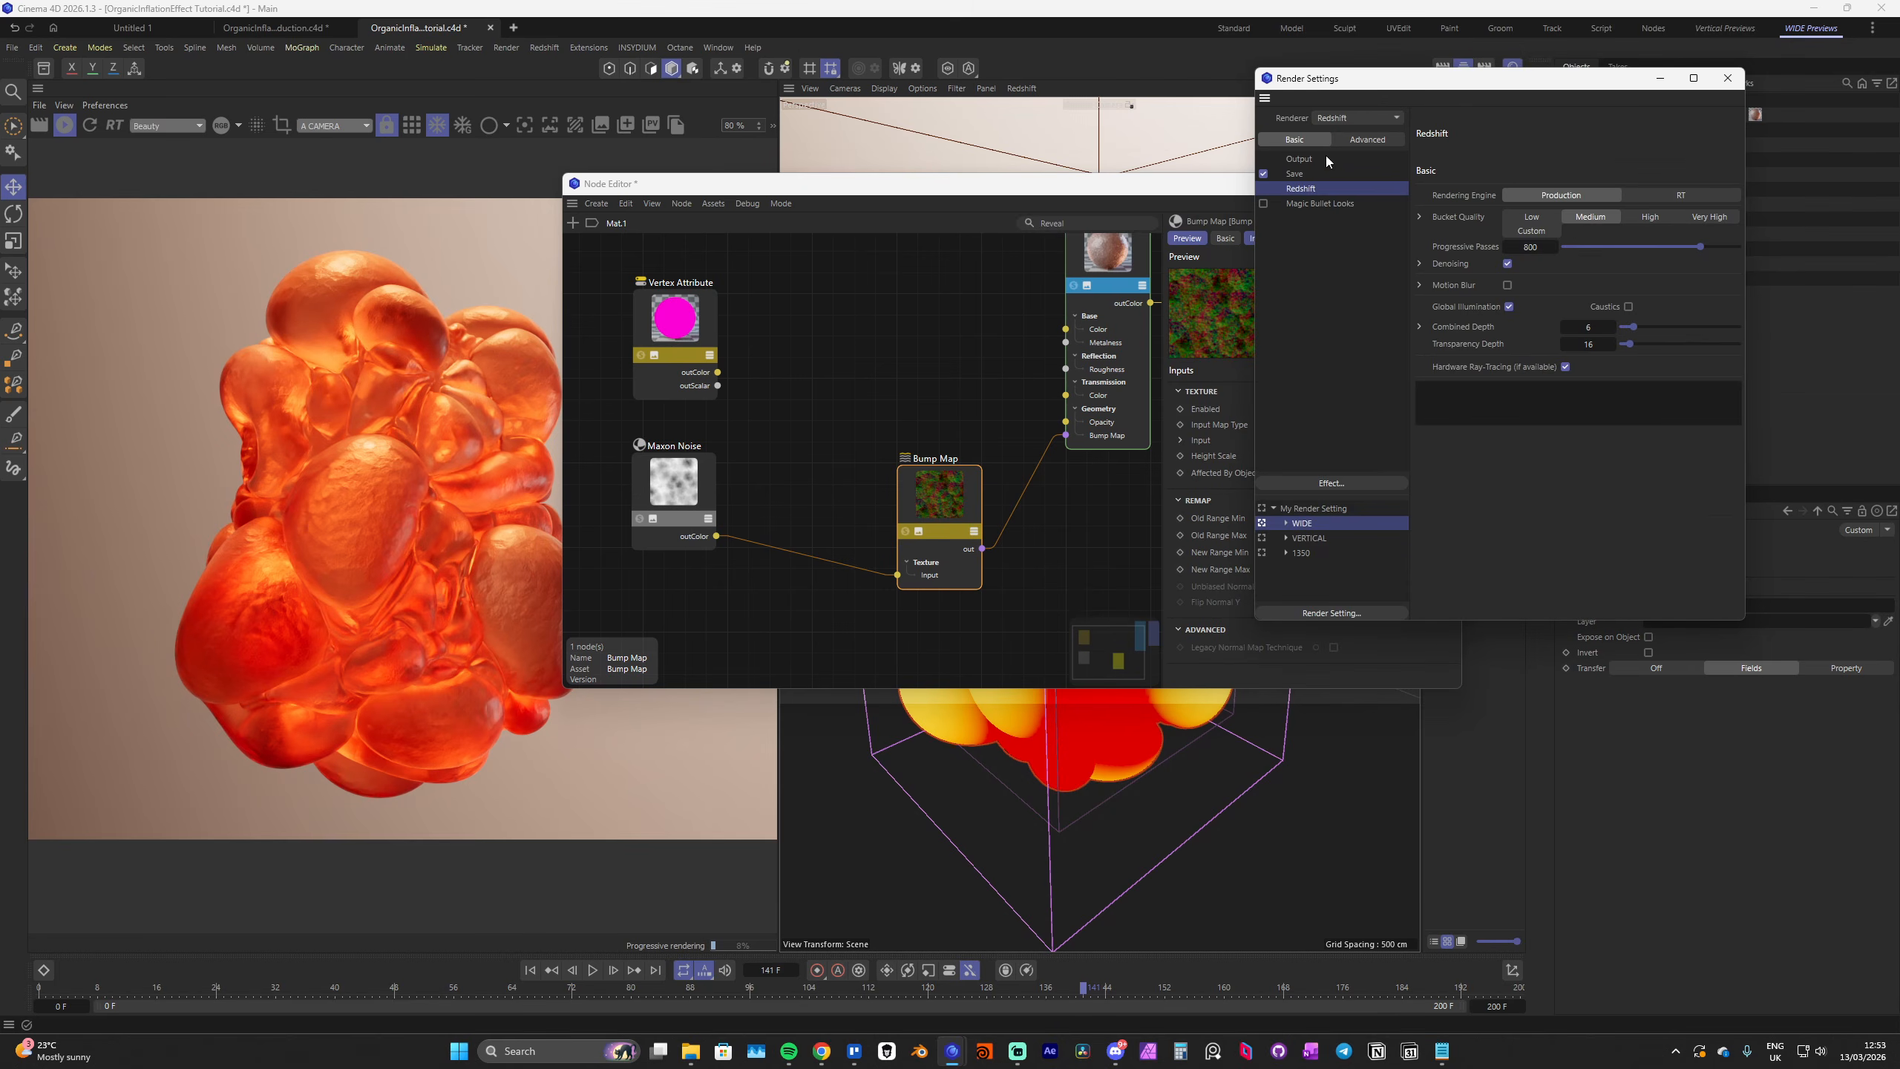
{"action": "left_click", "coordinate": [1325, 158]}
{"action": "left_click", "coordinate": [1271, 537]}
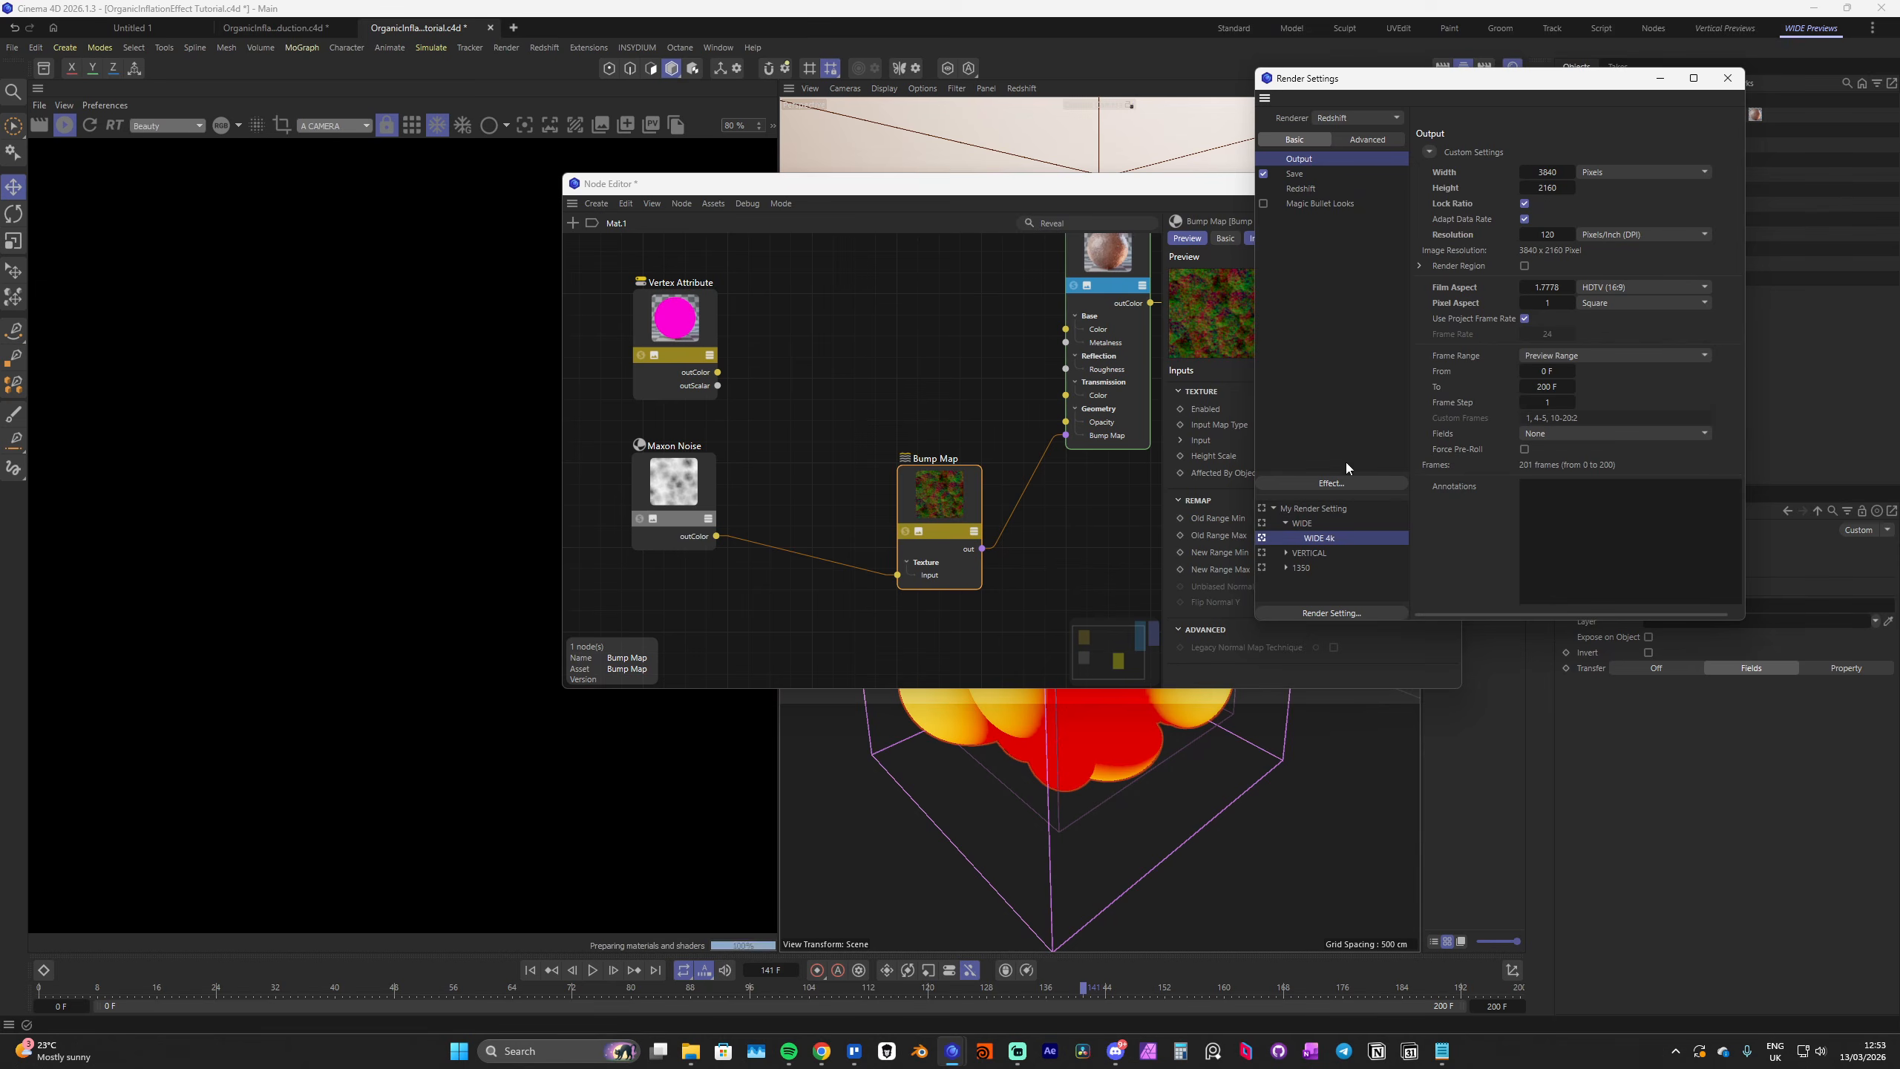
{"action": "left_click", "coordinate": [1727, 78]}
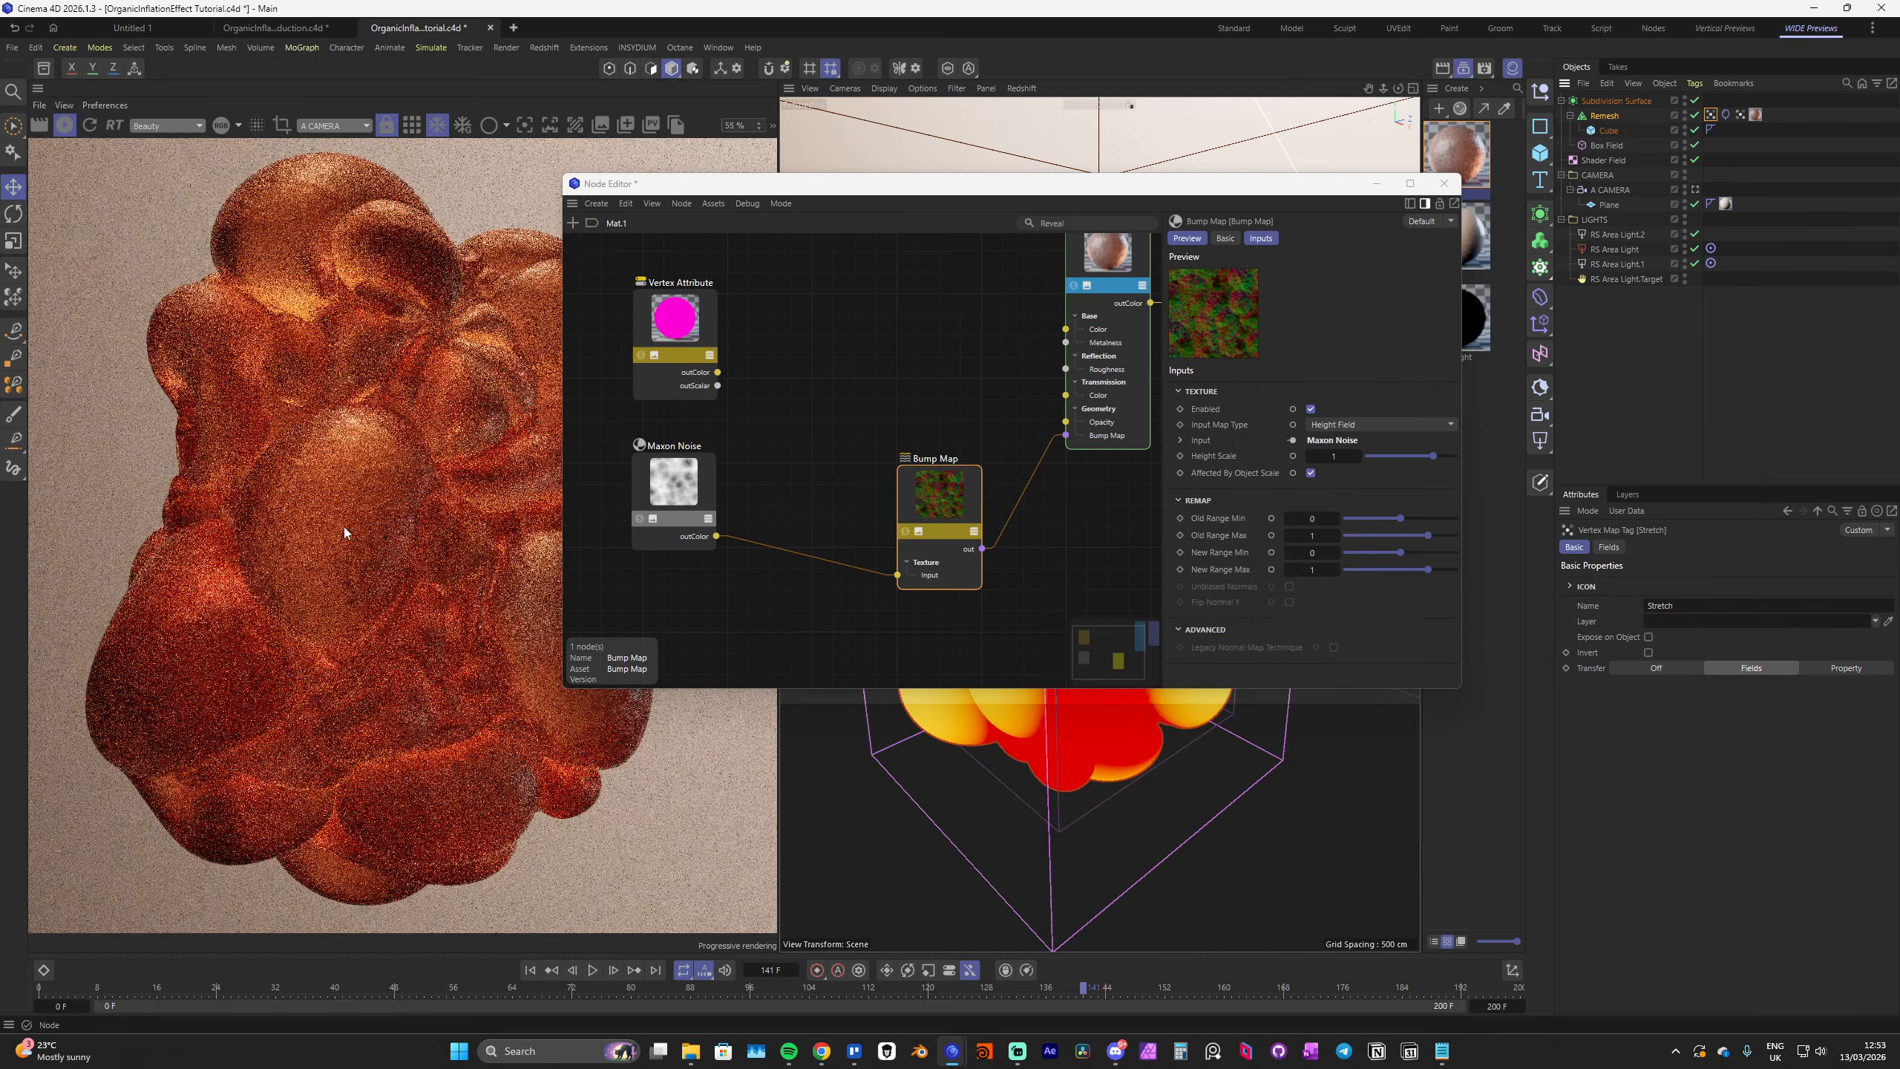
{"action": "scroll", "coordinate": [356, 461], "scroll_direction": "down", "scroll_amount": 1}
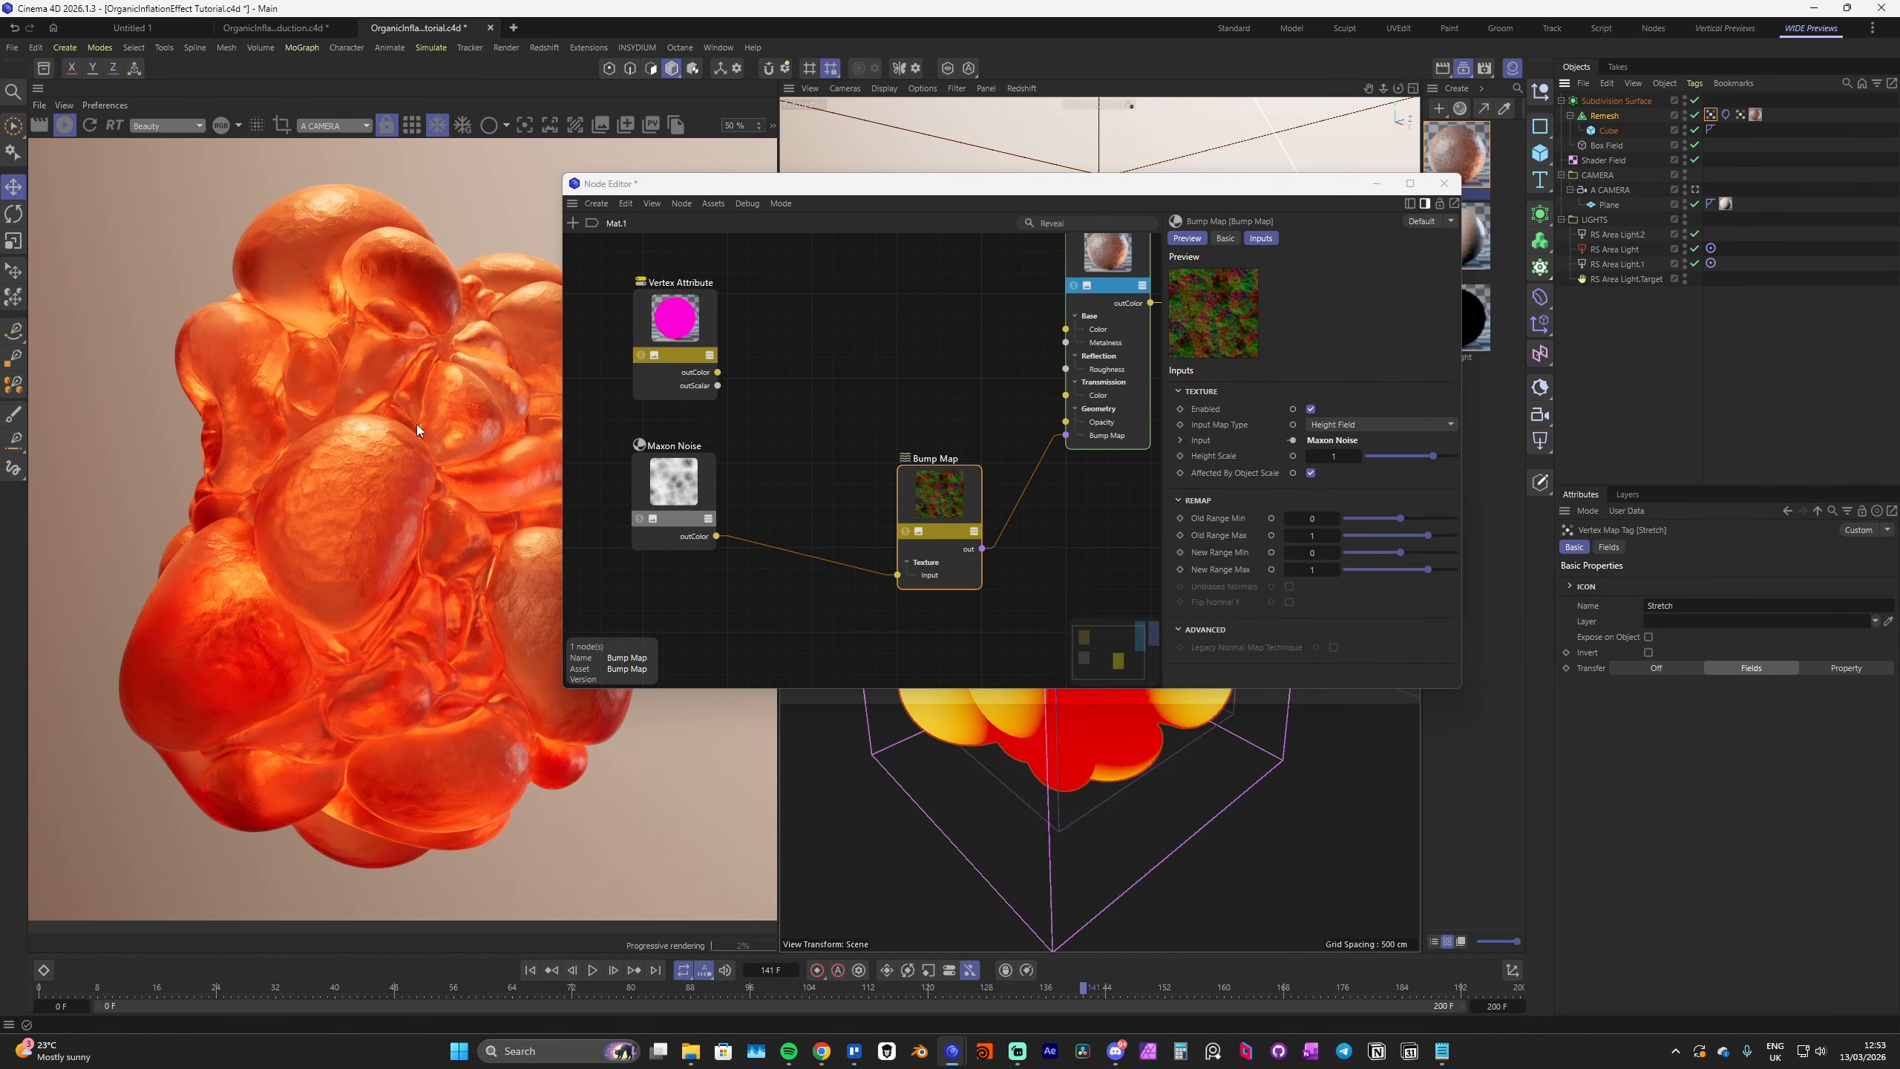
{"action": "left_click_drag", "start_coordinate": [415, 425], "coordinate": [354, 439]}
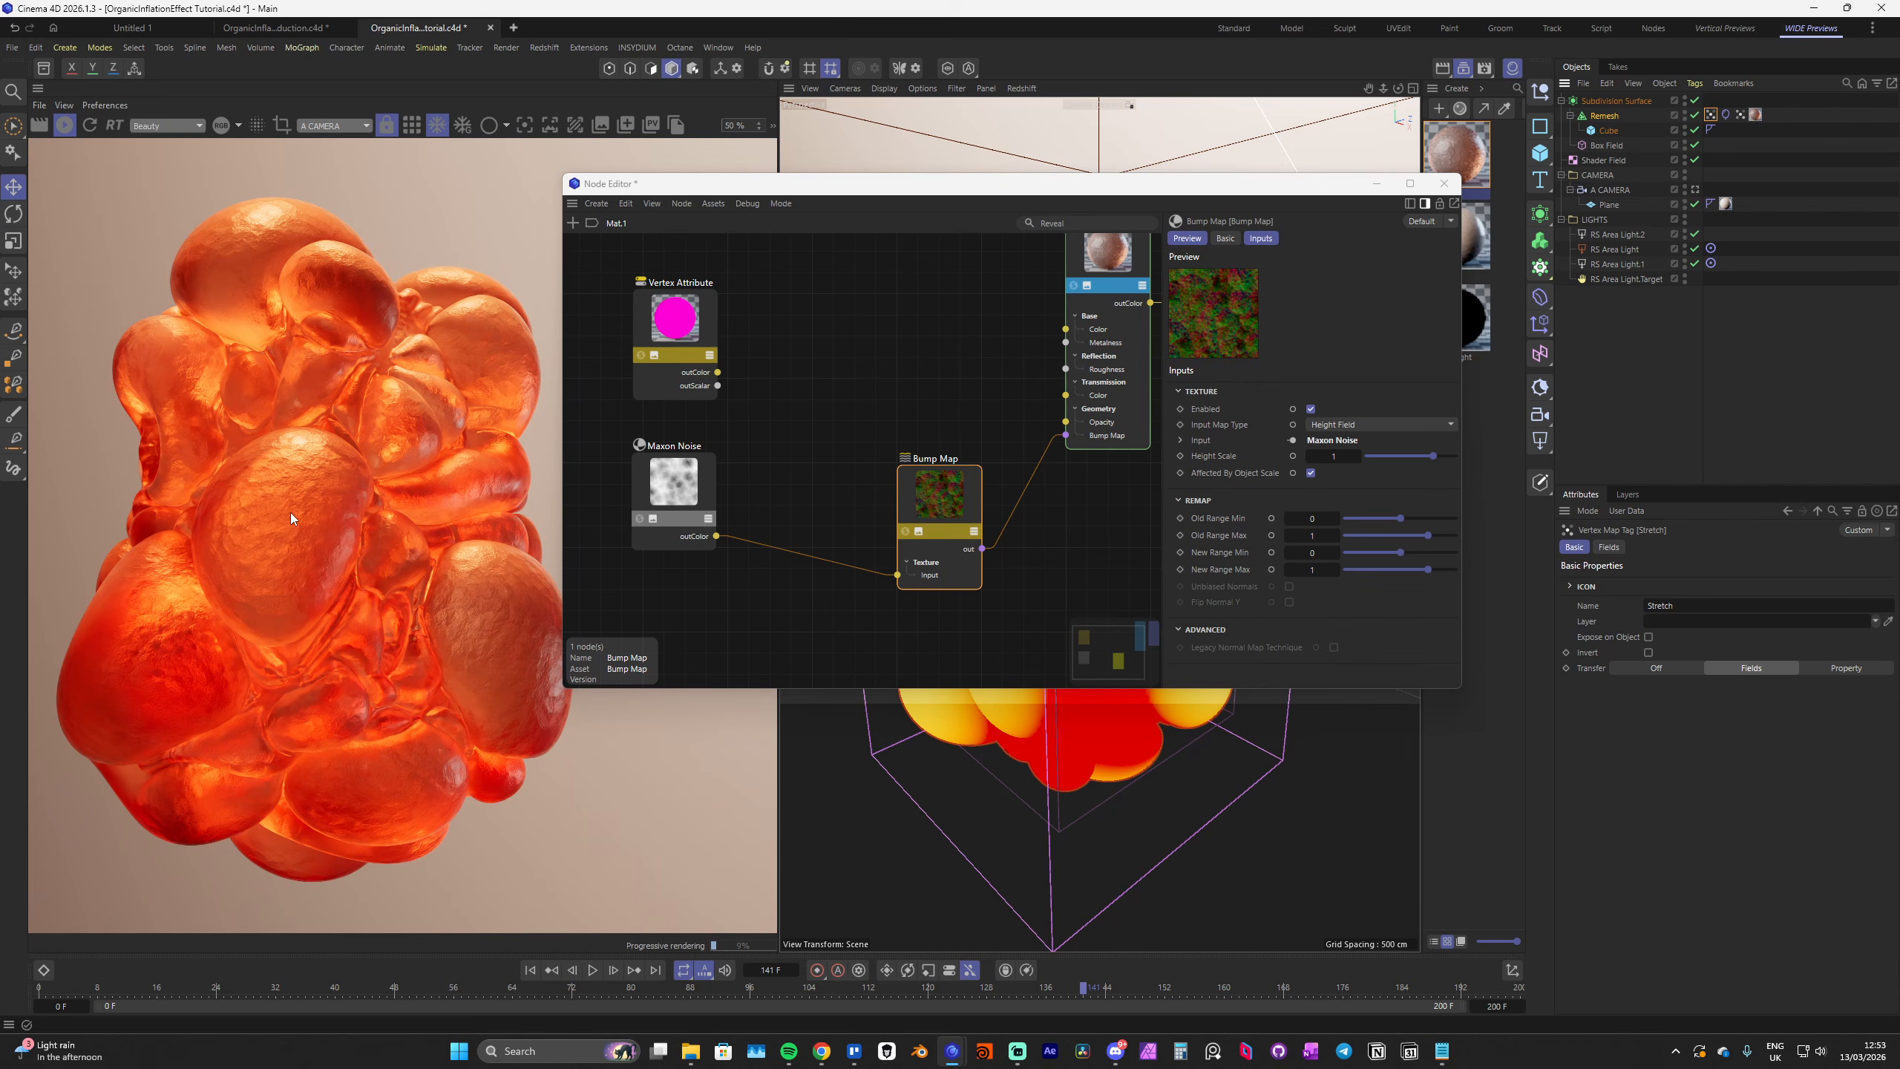
Space the Maxon Noise and Bump Map nodes apart and add a Color Layer node with the noise as its Base Layer color
{"action": "left_click", "coordinate": [709, 469]}
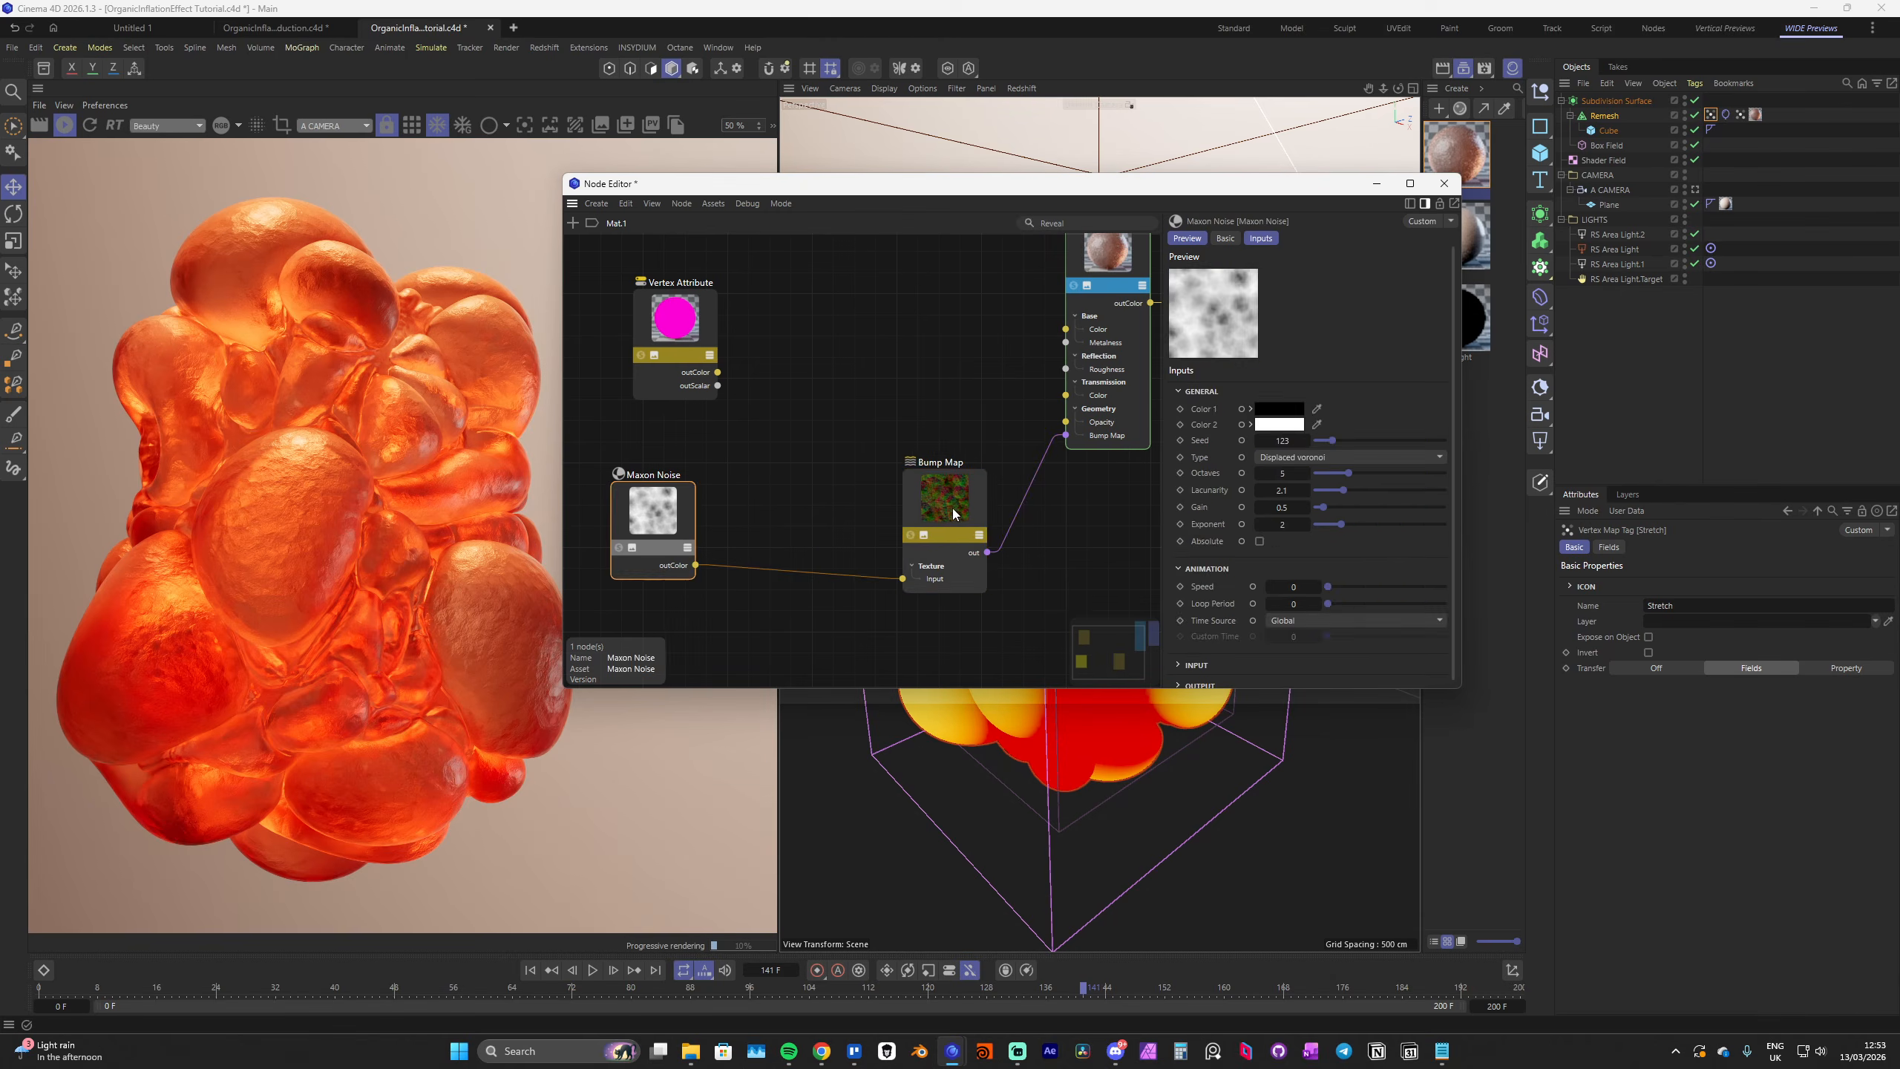
{"action": "left_click", "coordinate": [953, 509]}
{"action": "left_click_drag", "start_coordinate": [947, 503], "coordinate": [974, 504]}
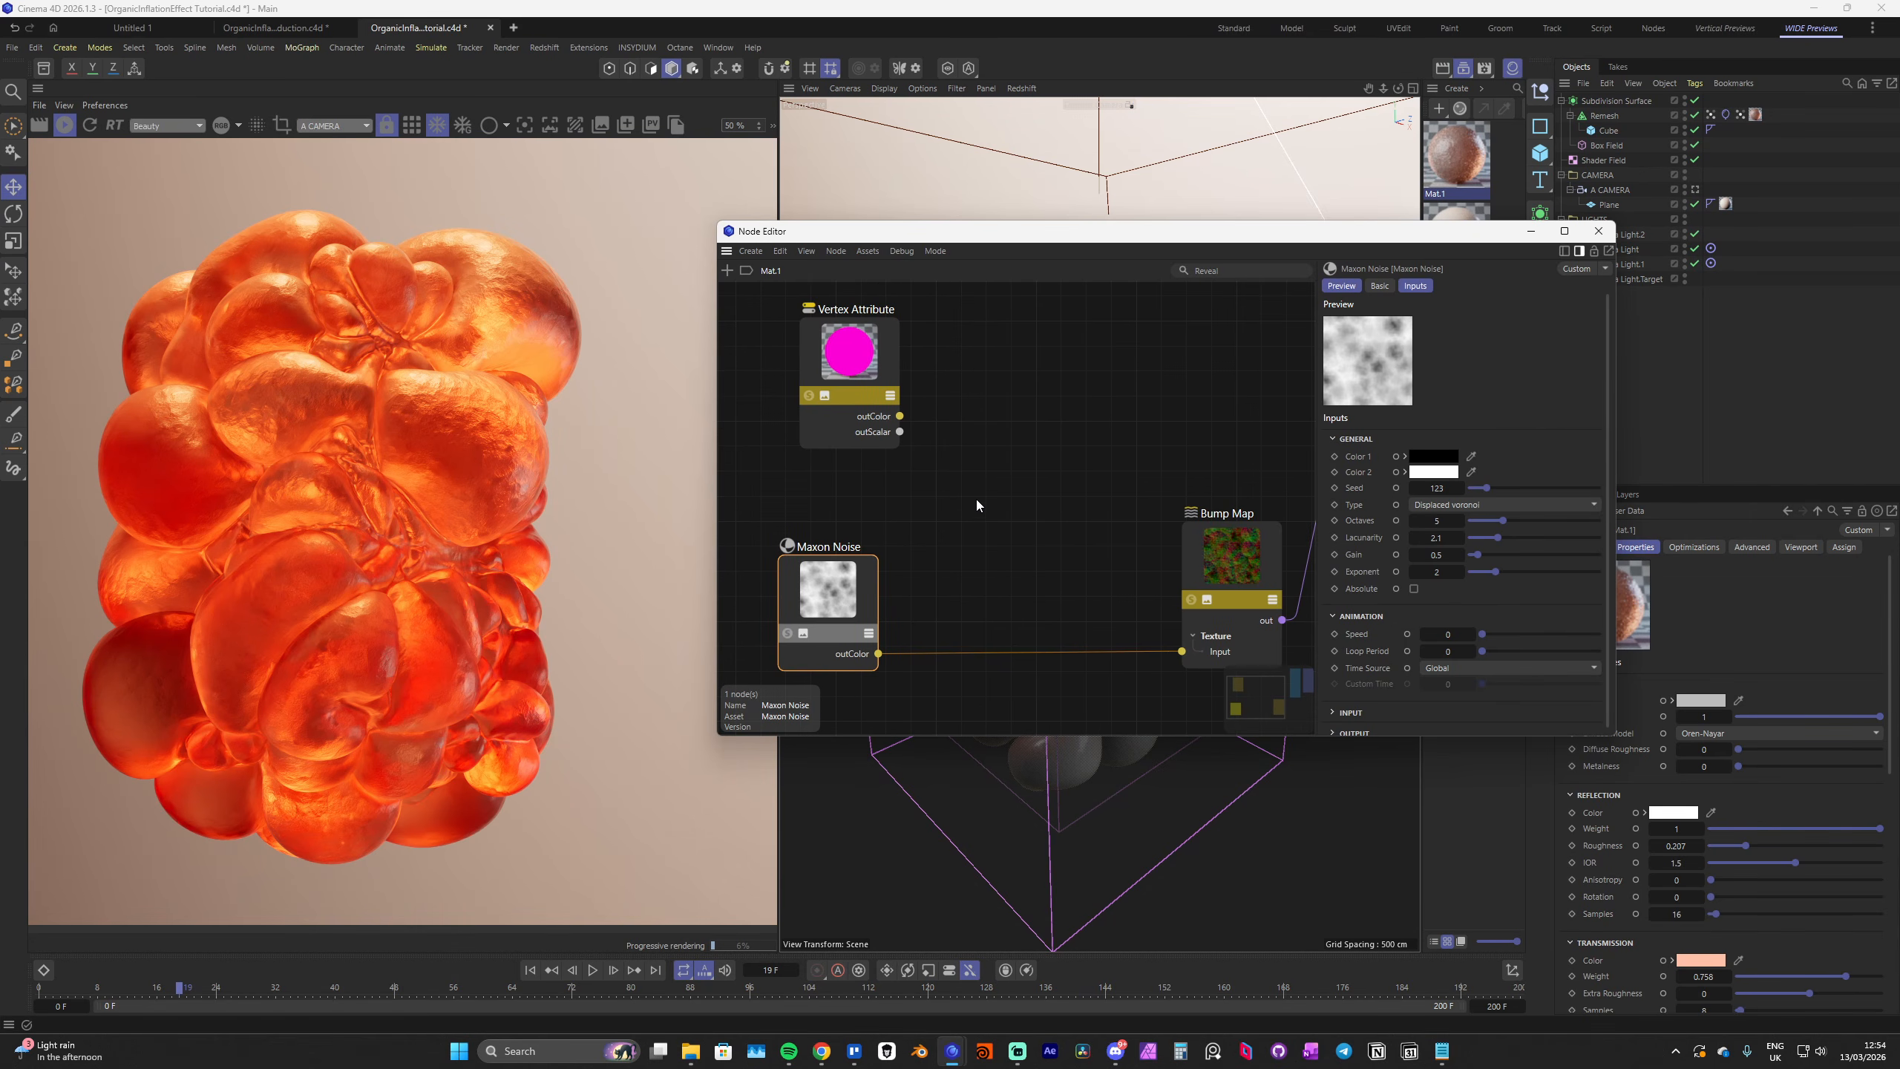
{"action": "double_click", "coordinate": [988, 474]}
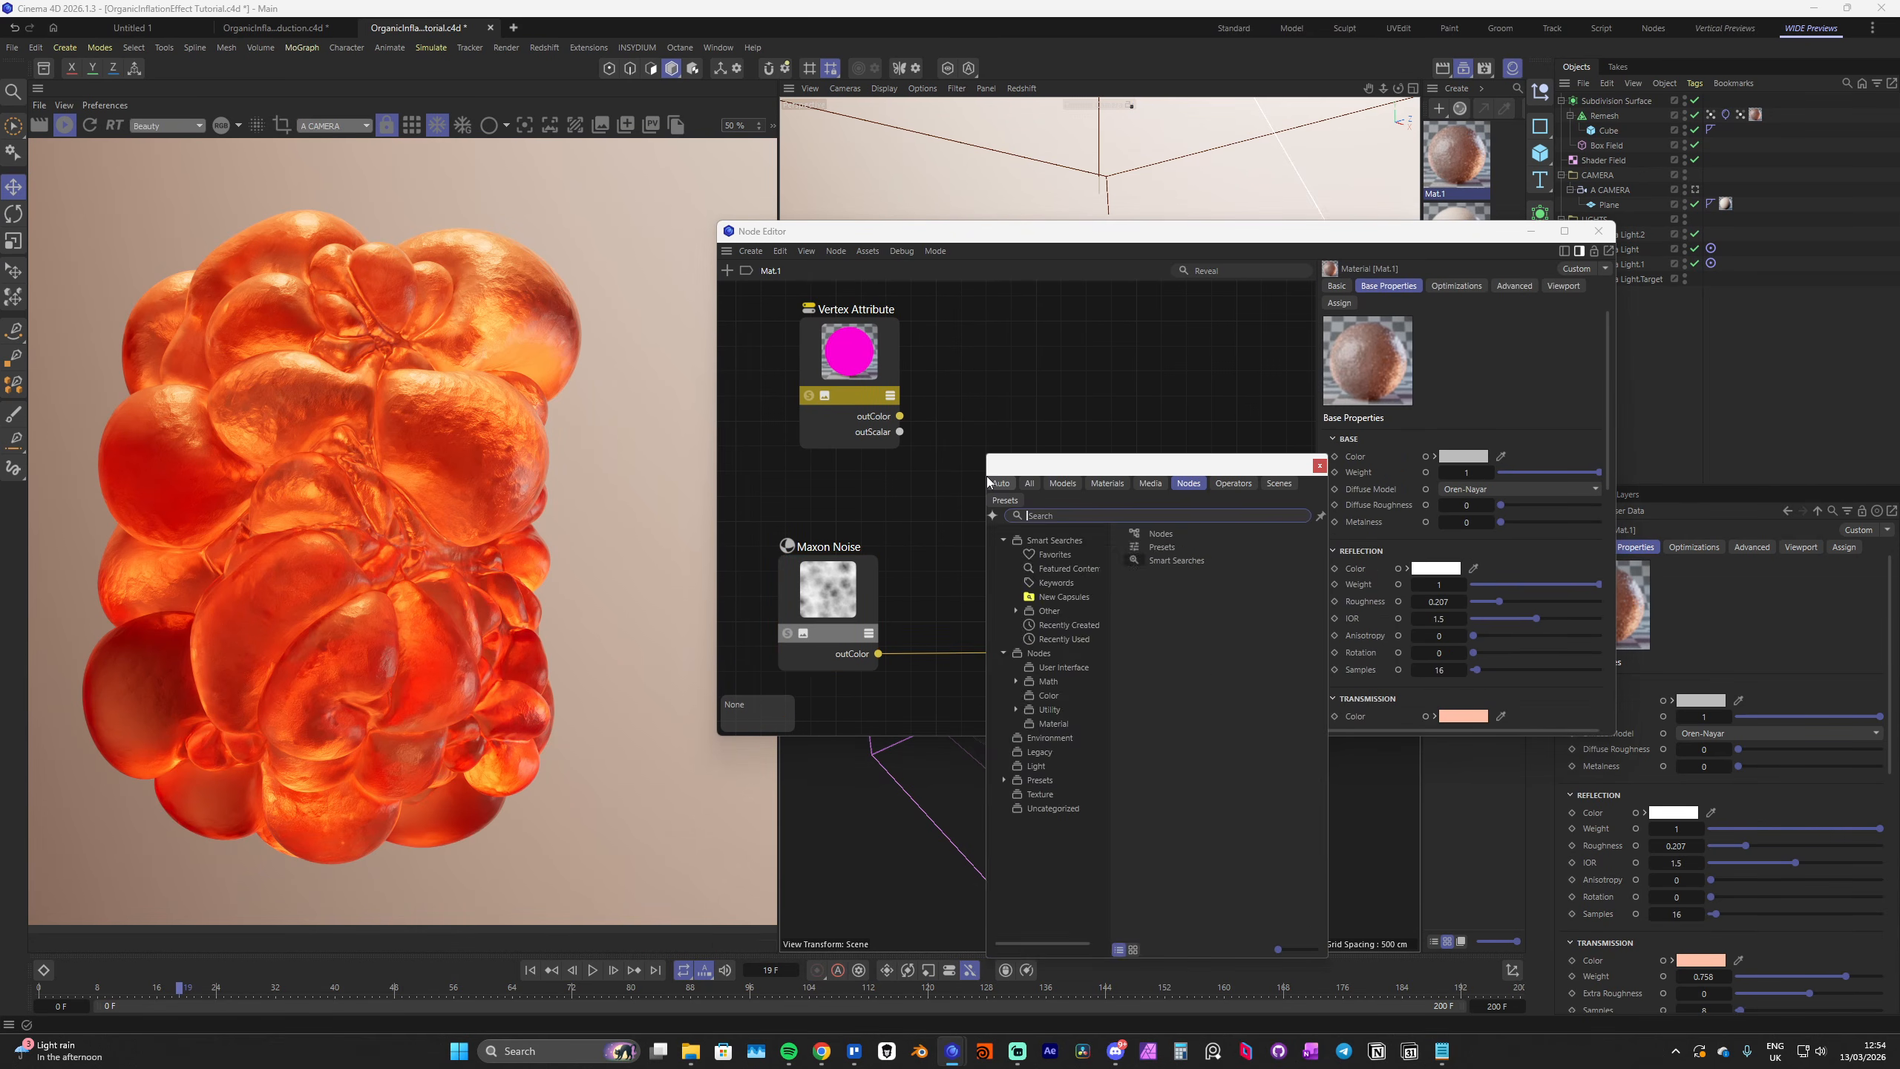
{"action": "type", "text": "color layer"}
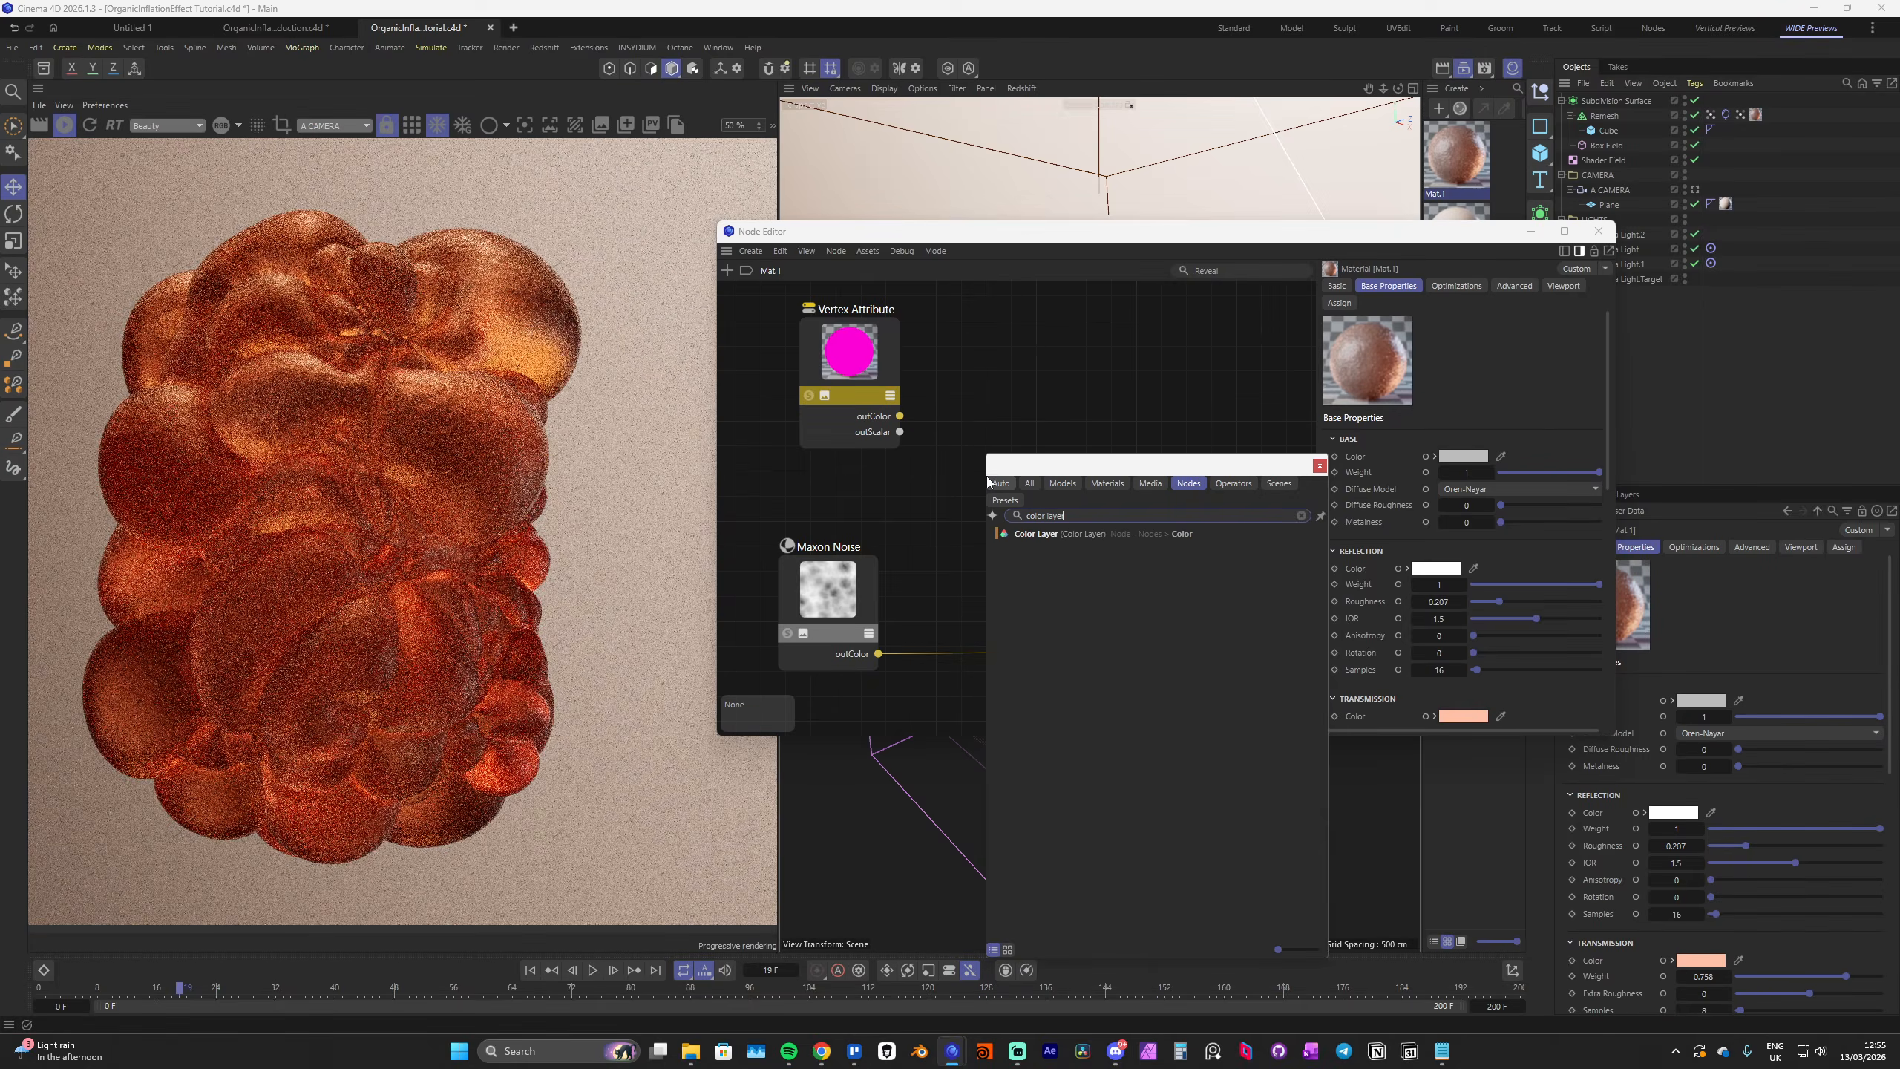
{"action": "left_click", "coordinate": [1058, 618]}
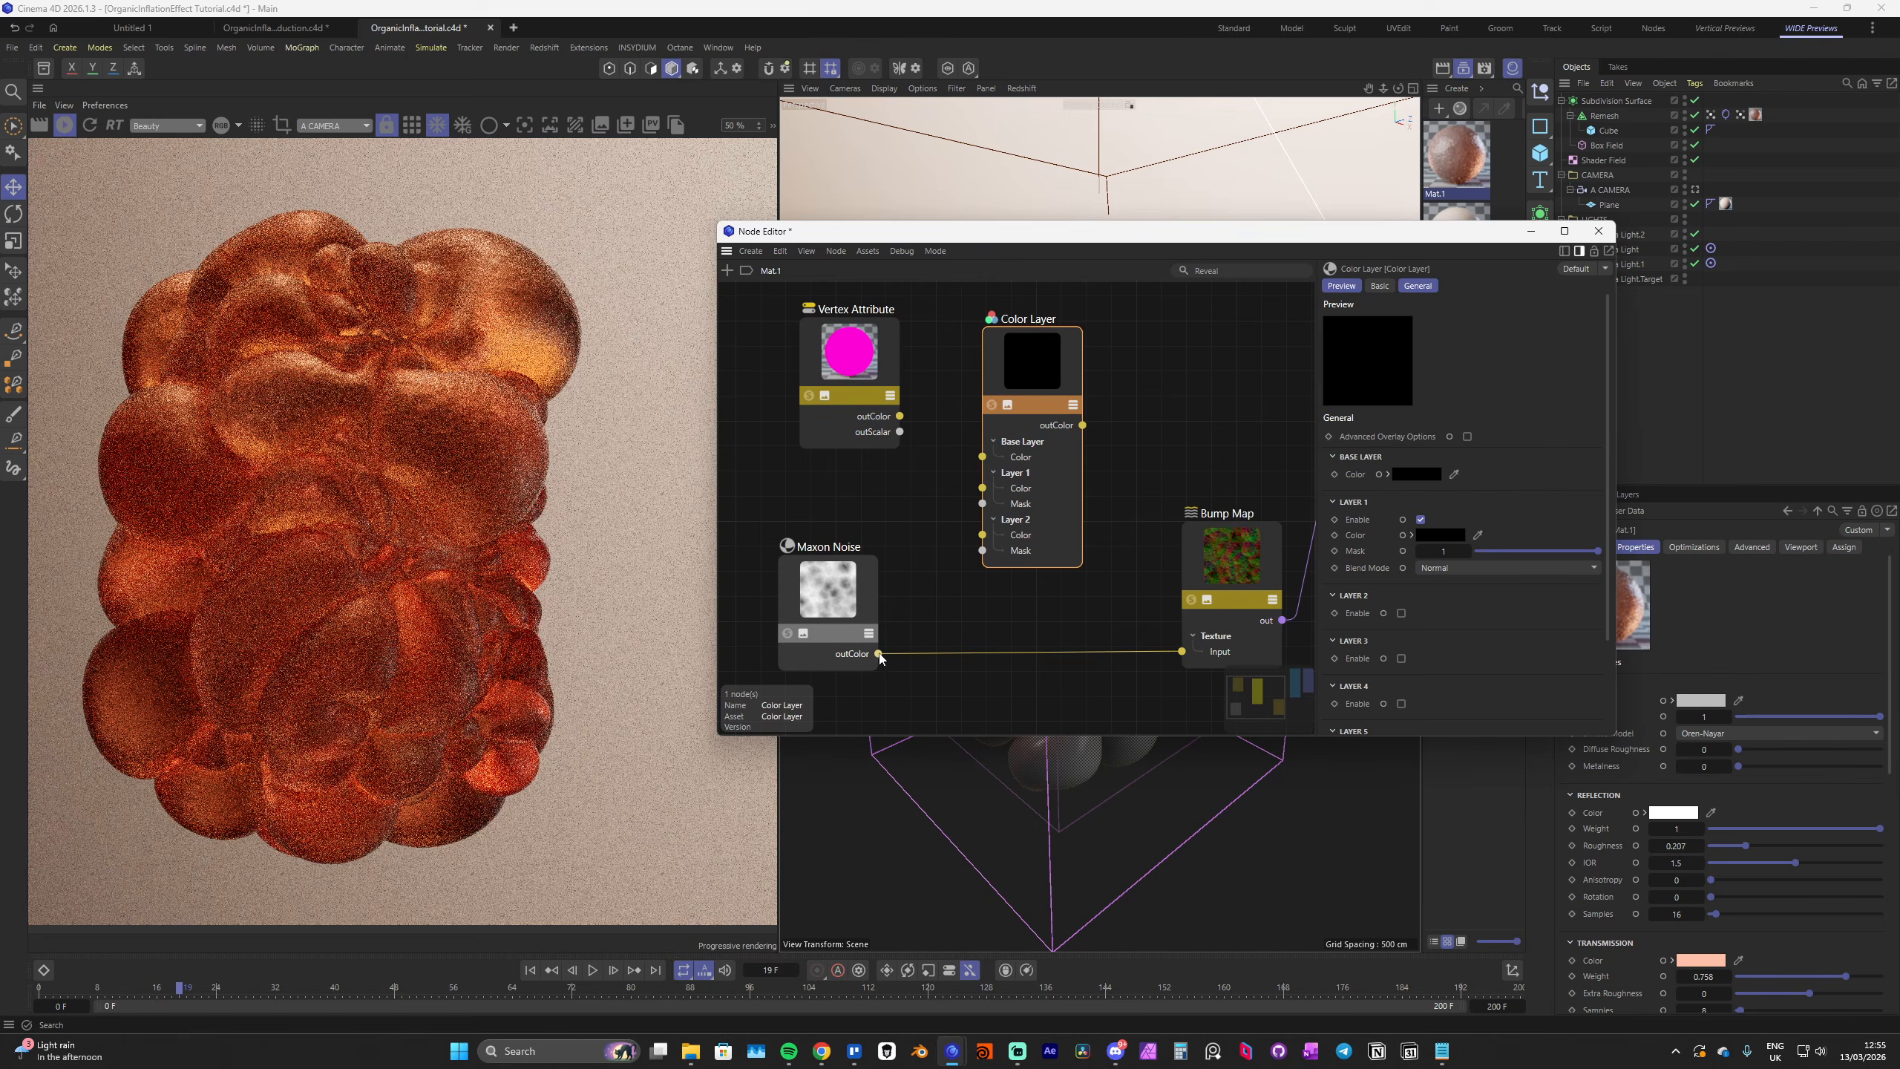
{"action": "left_click_drag", "start_coordinate": [883, 656], "coordinate": [982, 457]}
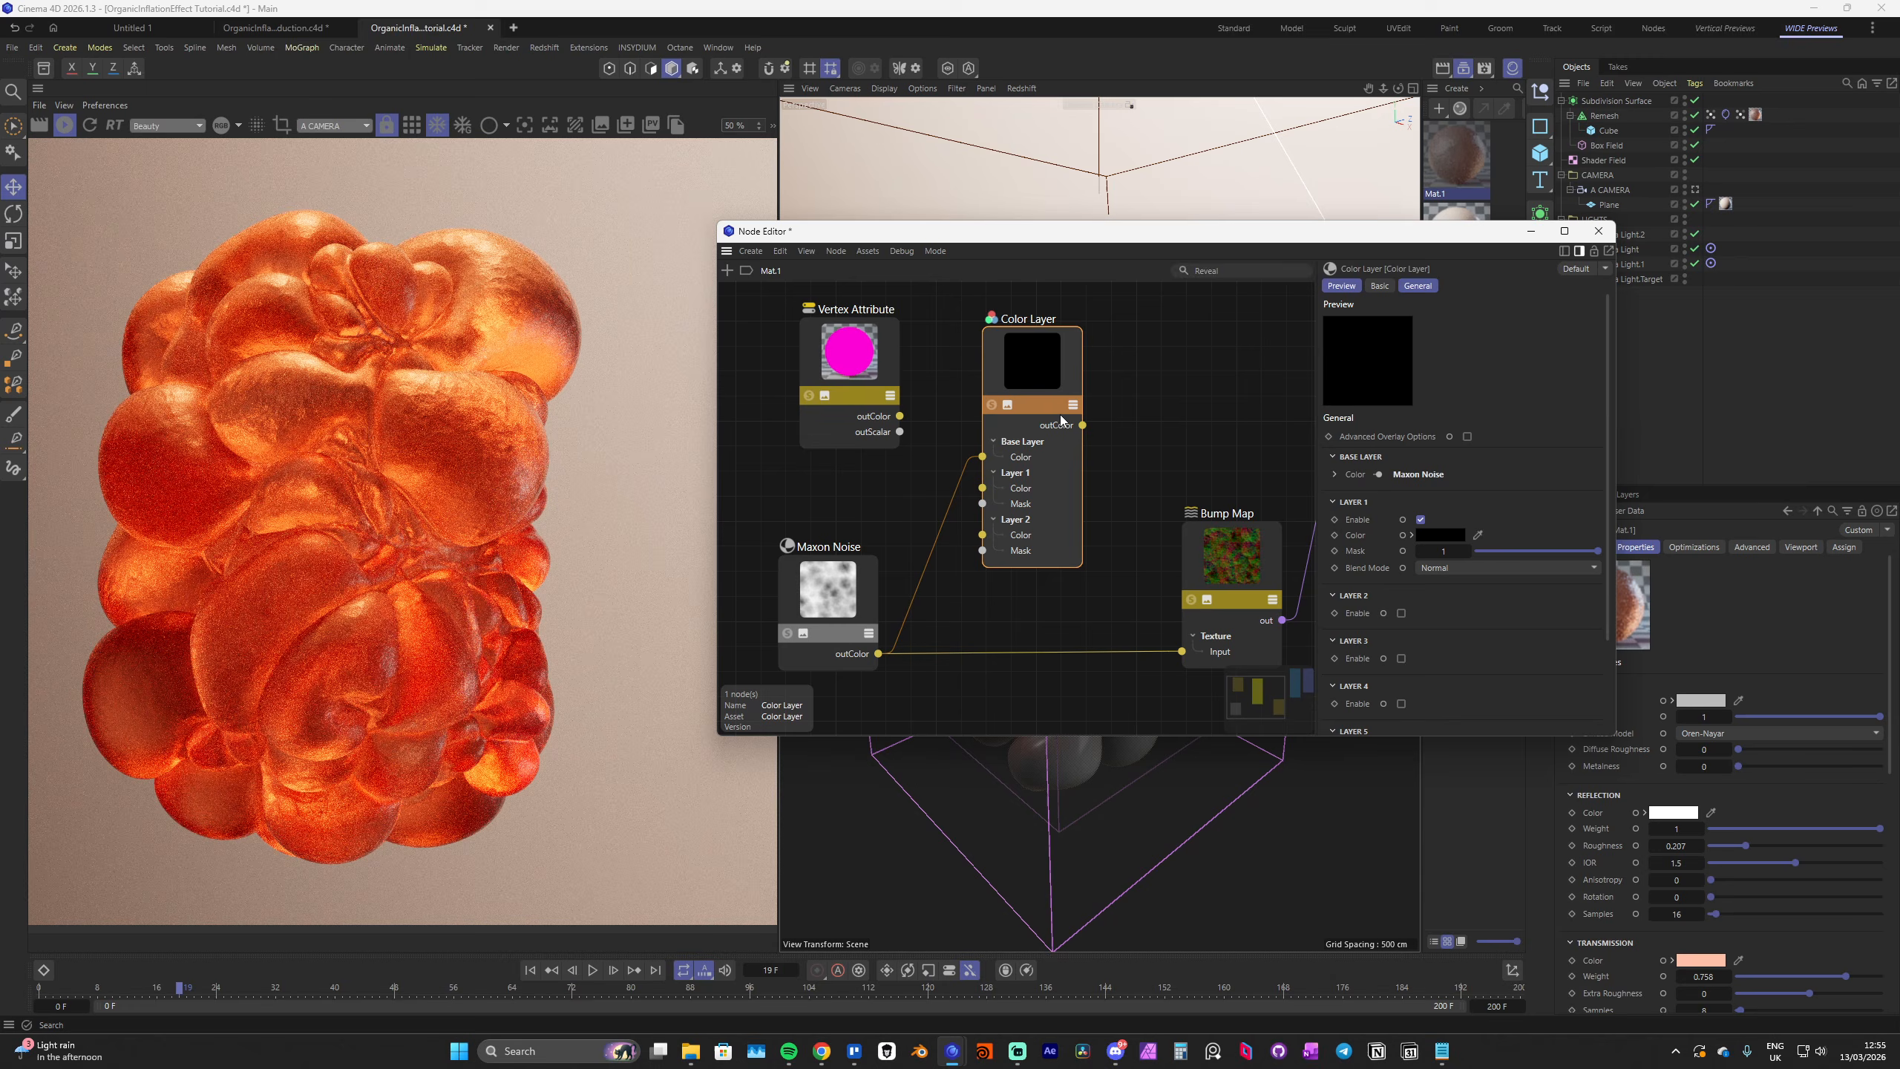
Connect the Vertex Attribute's outColor to the Color Layer's Layer 1 Mask and preview the Color Layer through the Output node's Surface
{"action": "left_click", "coordinate": [860, 358]}
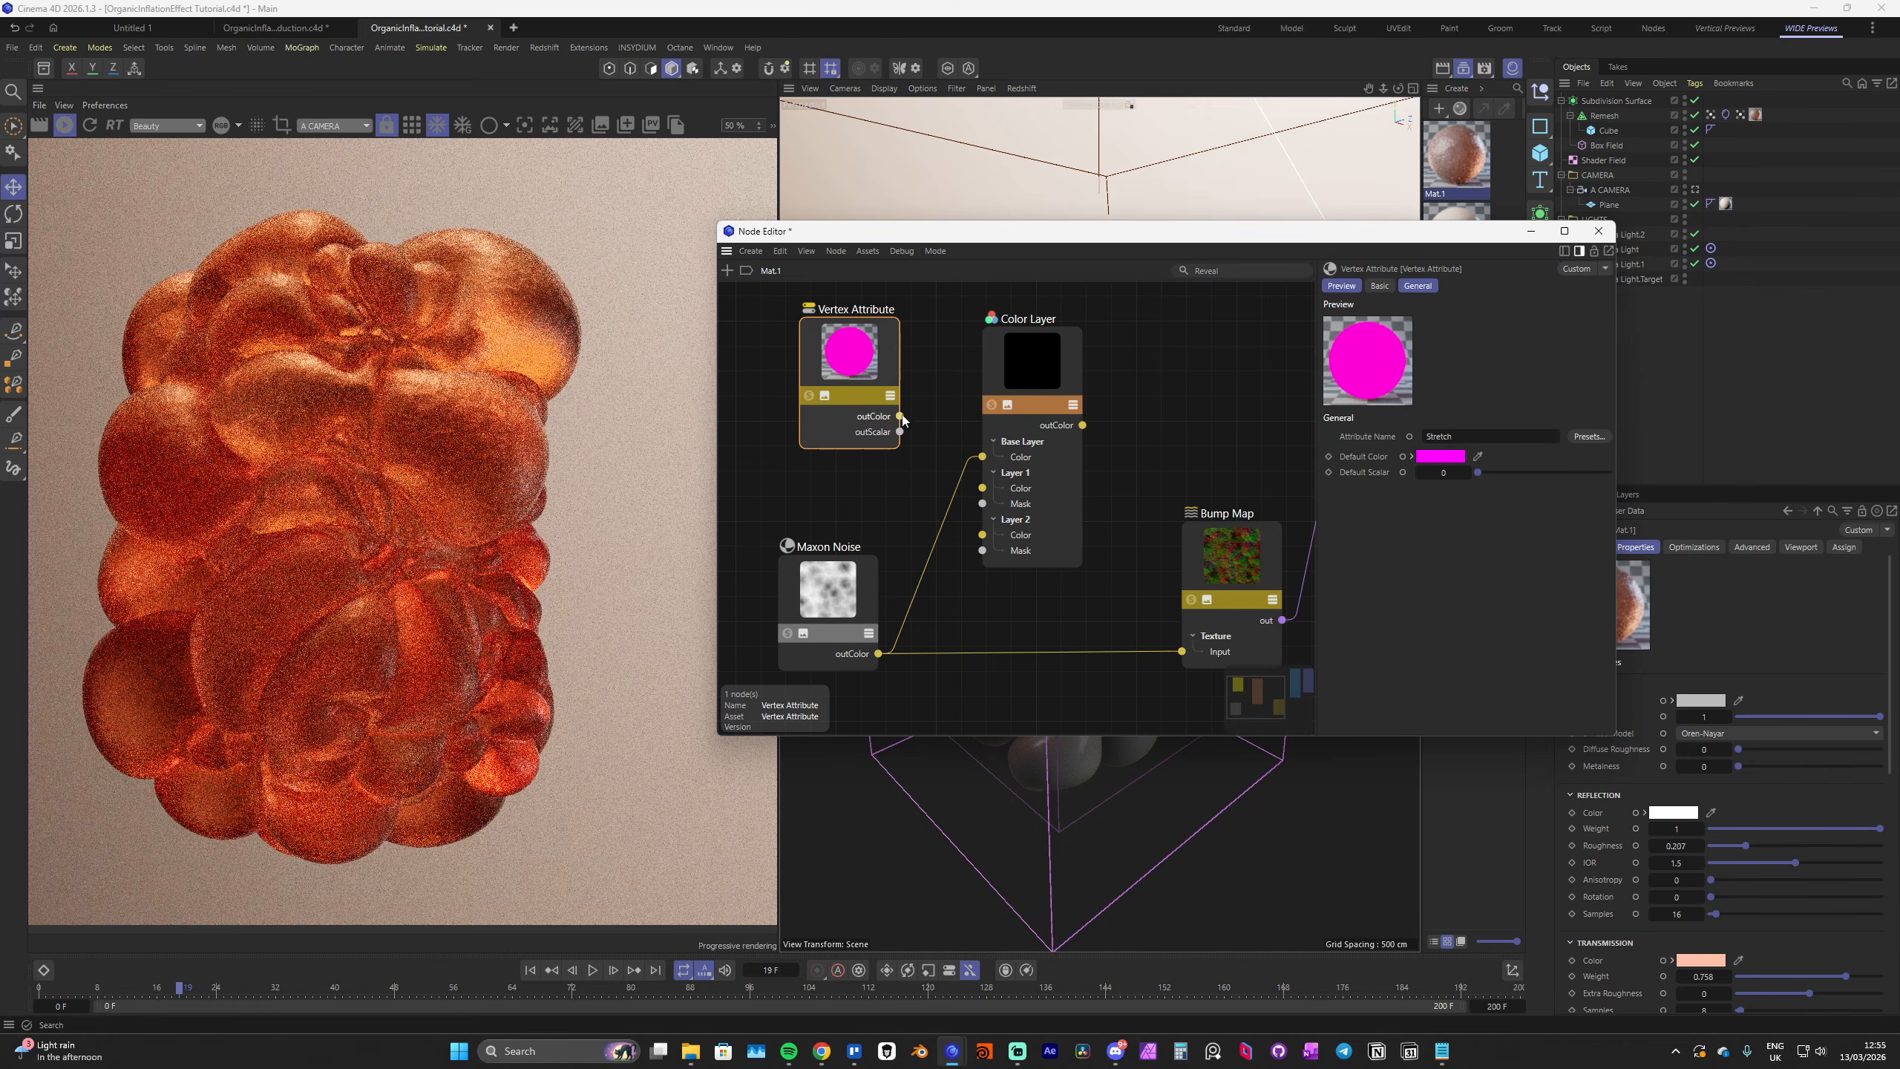
{"action": "left_click_drag", "start_coordinate": [900, 416], "coordinate": [981, 507]}
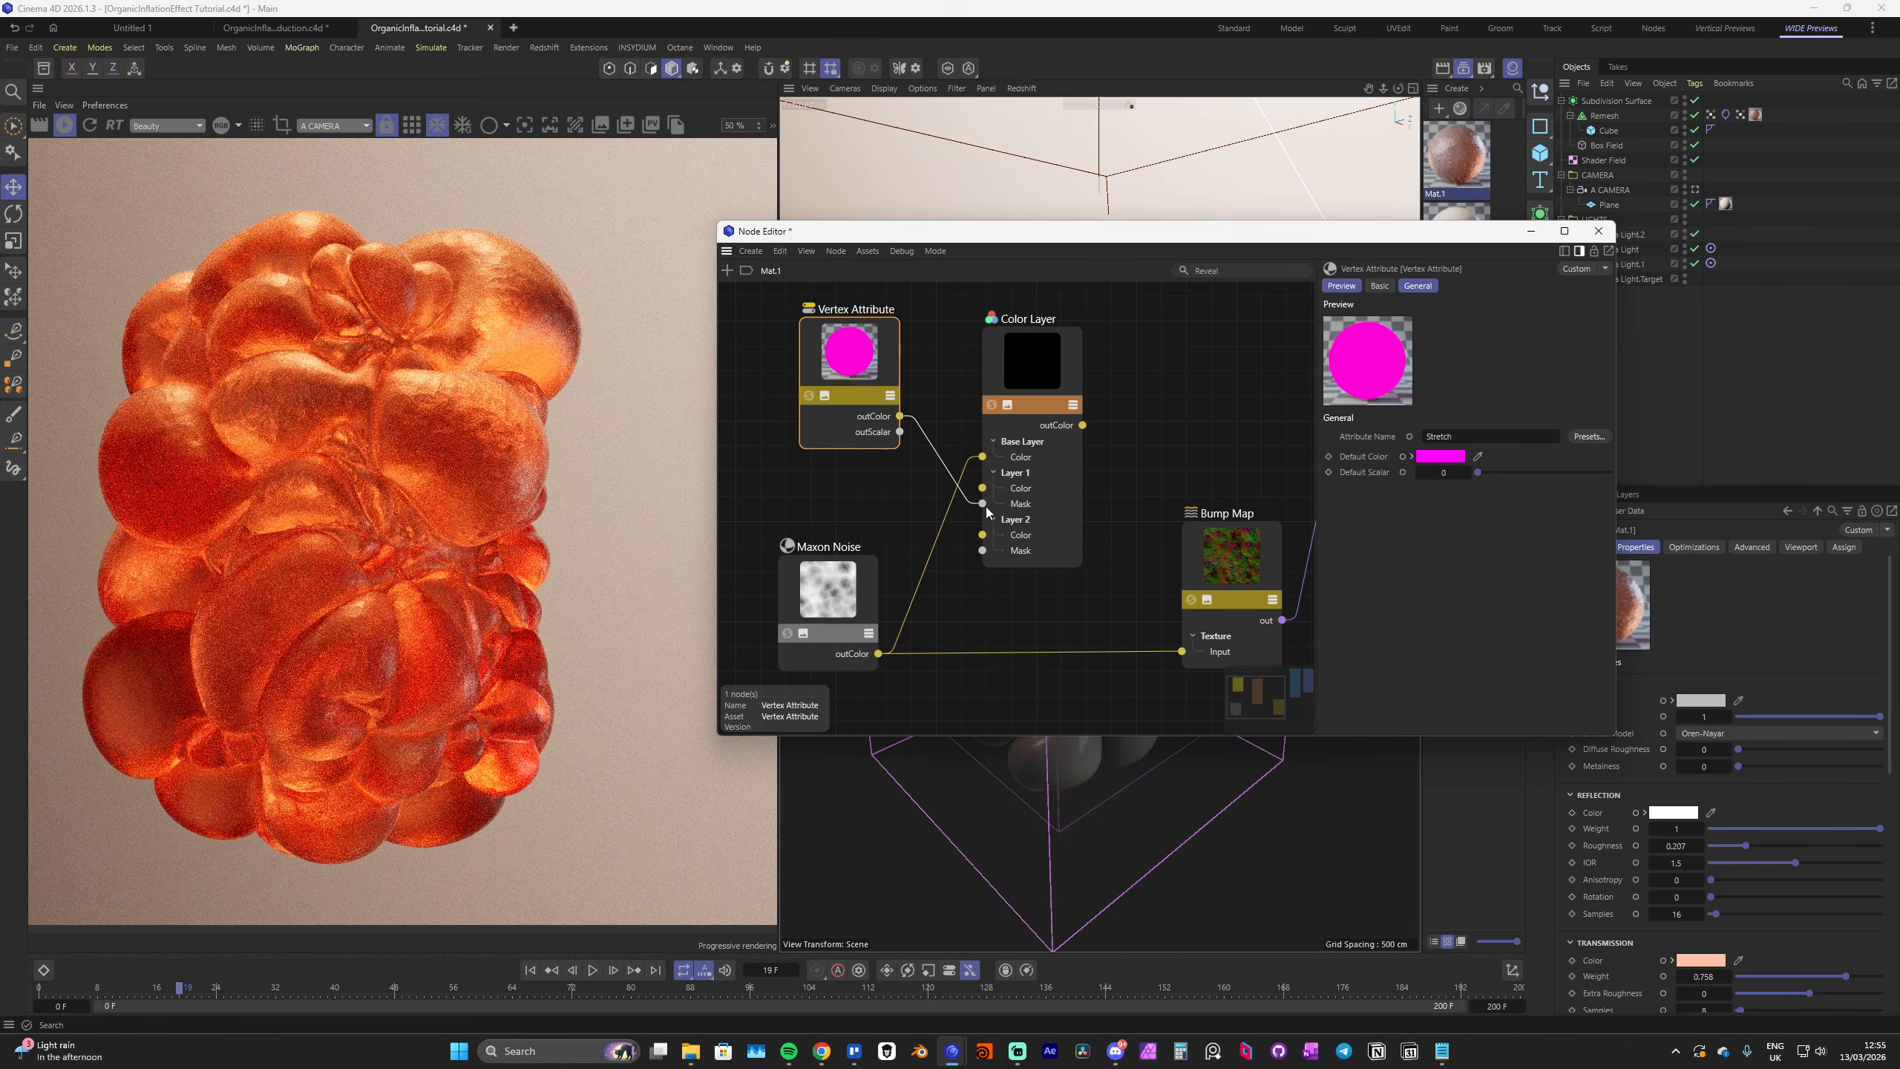
{"action": "left_click", "coordinate": [1057, 382]}
{"action": "scroll", "coordinate": [963, 441], "scroll_direction": "down", "scroll_amount": 2}
{"action": "left_click_drag", "start_coordinate": [950, 455], "coordinate": [1265, 377]}
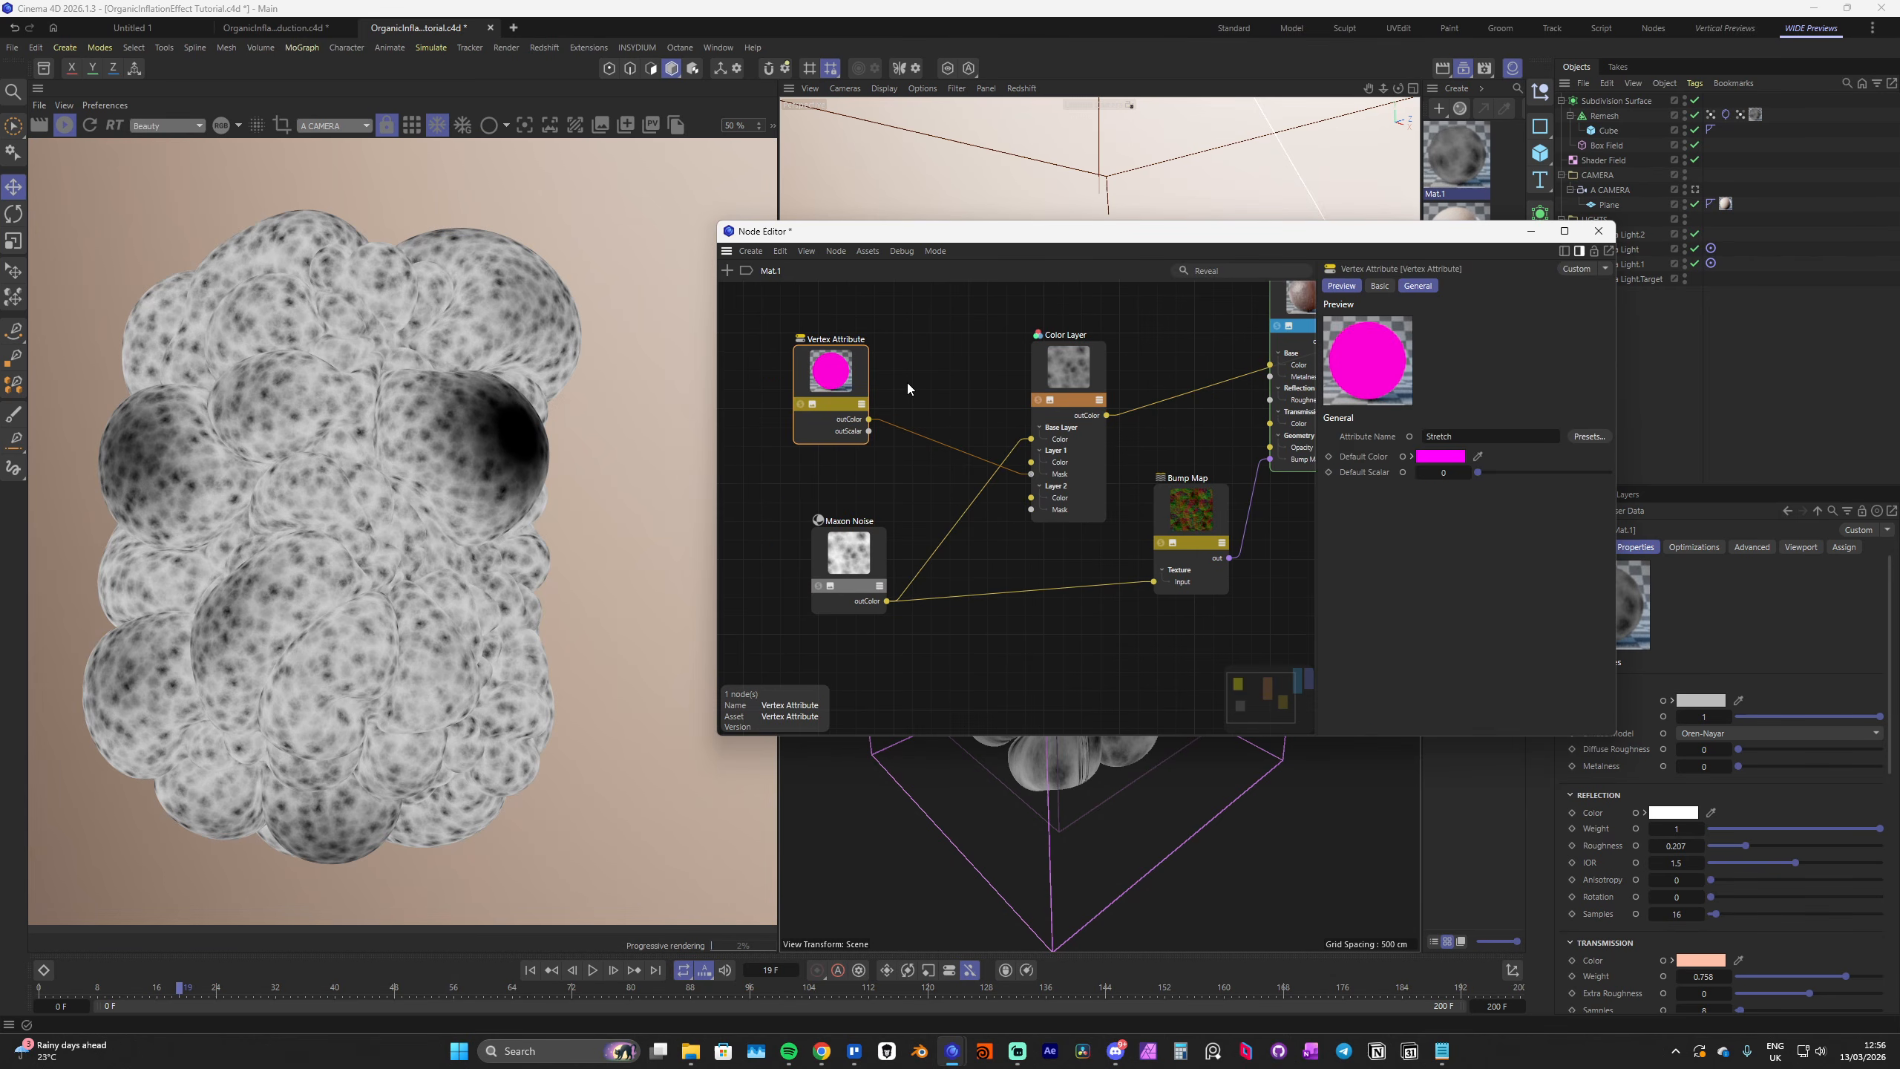
Insert a Color Invert node between the Vertex Attribute and the Color Layer's Layer 1 Mask
{"action": "double_click", "coordinate": [907, 381]}
{"action": "type", "text": "color inver"}
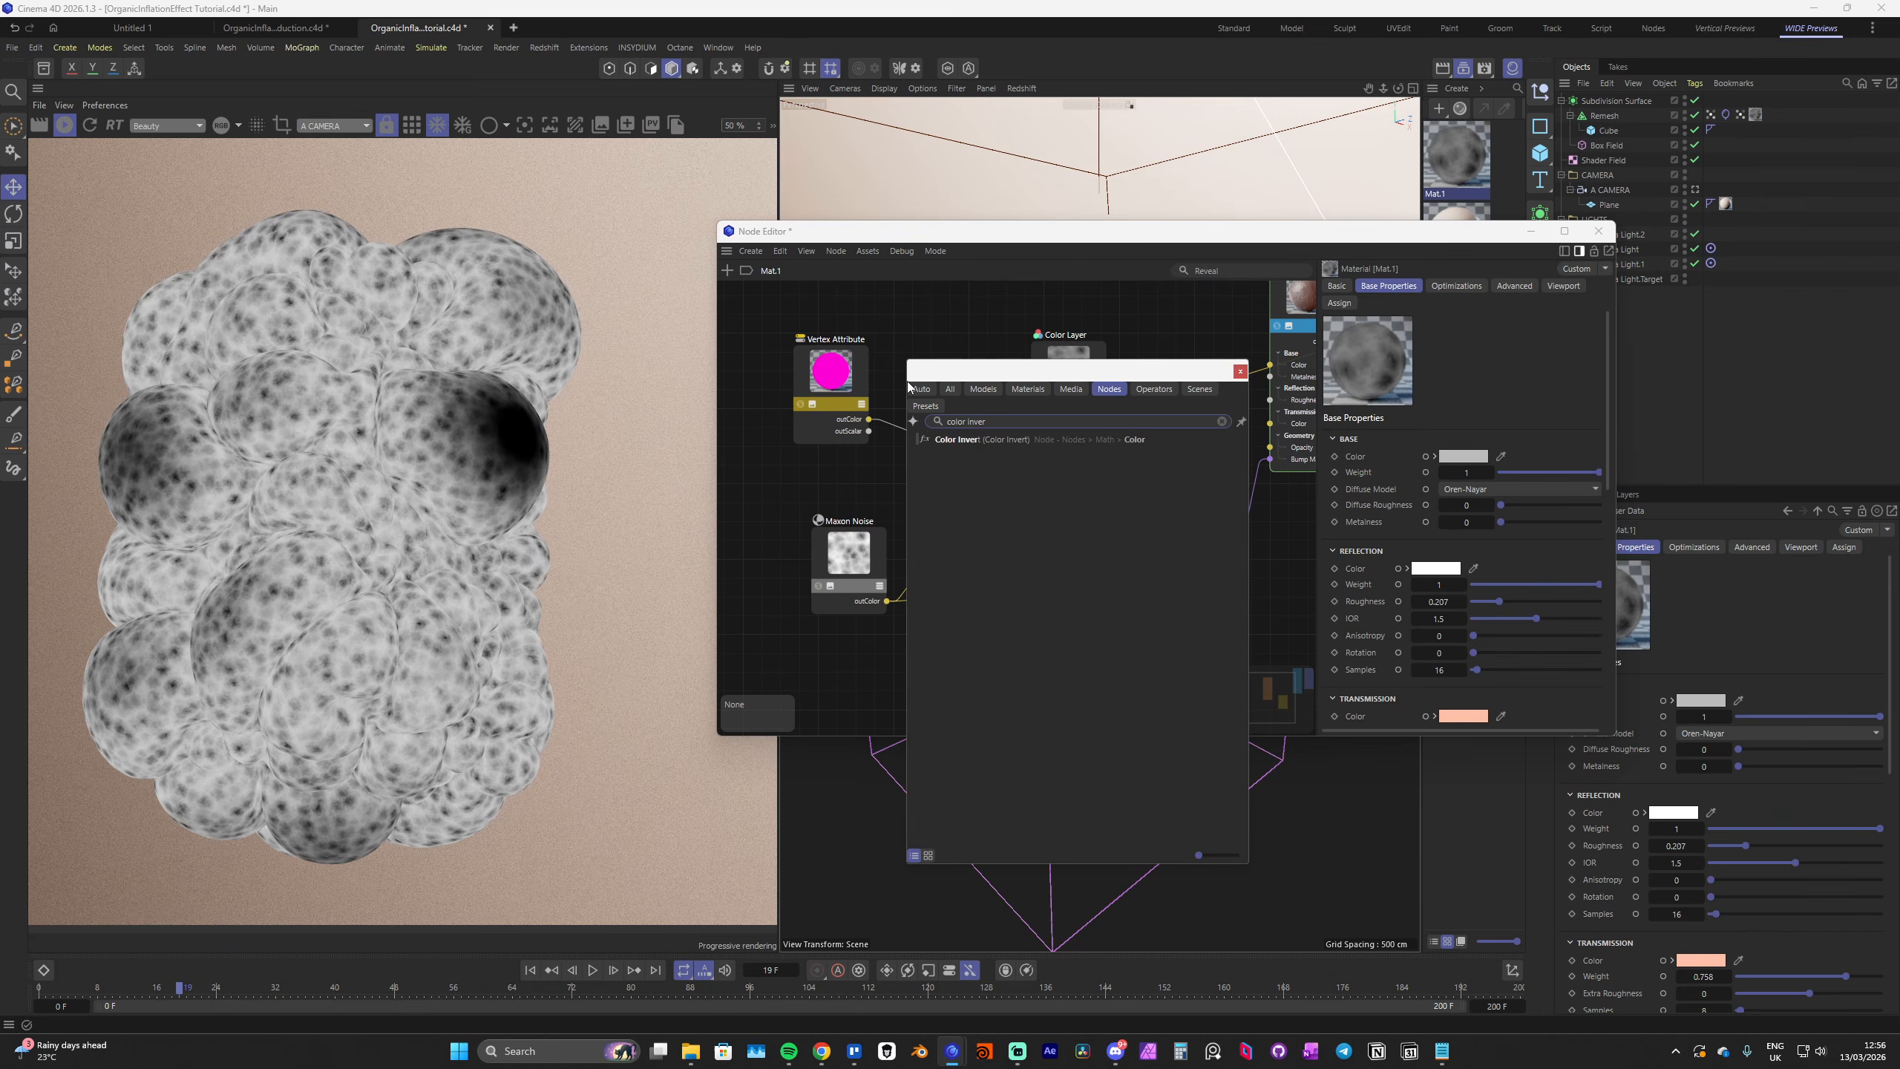
{"action": "key", "text": "Return"}
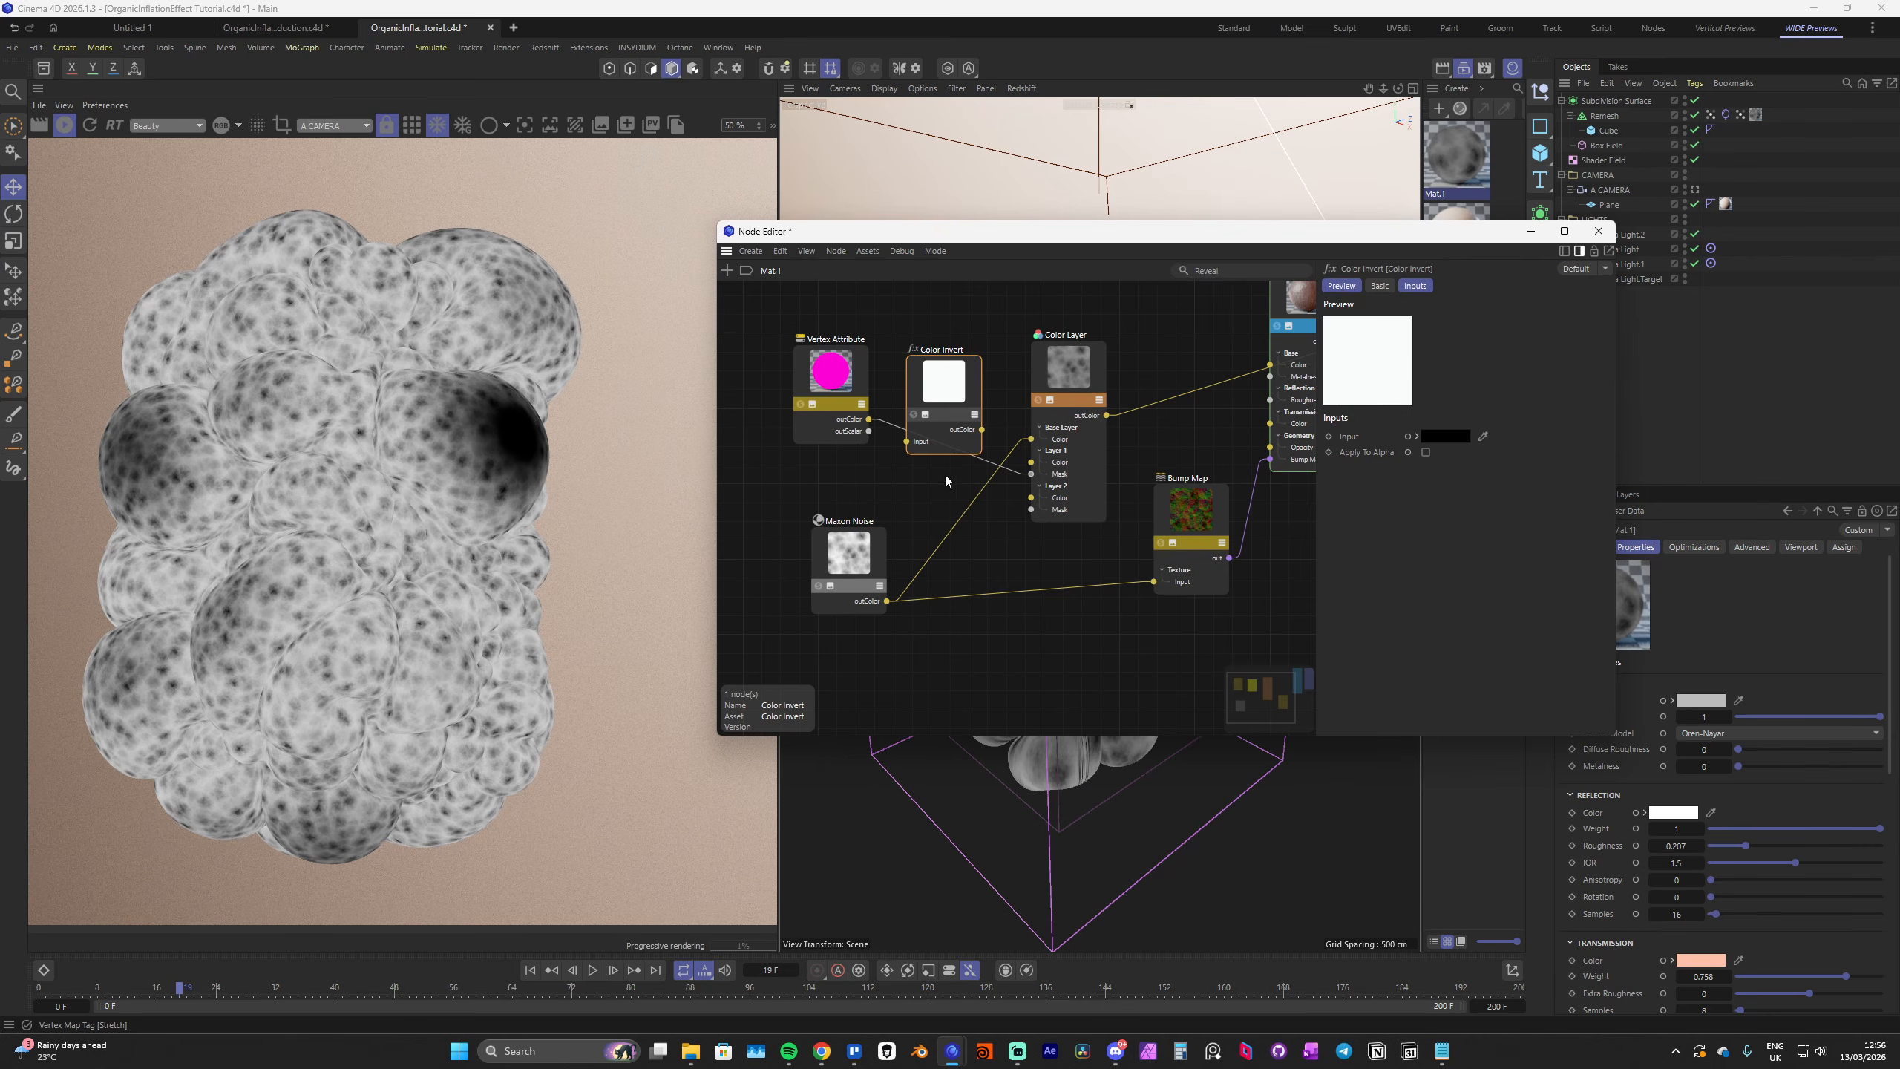
{"action": "left_click_drag", "start_coordinate": [909, 447], "coordinate": [907, 443]}
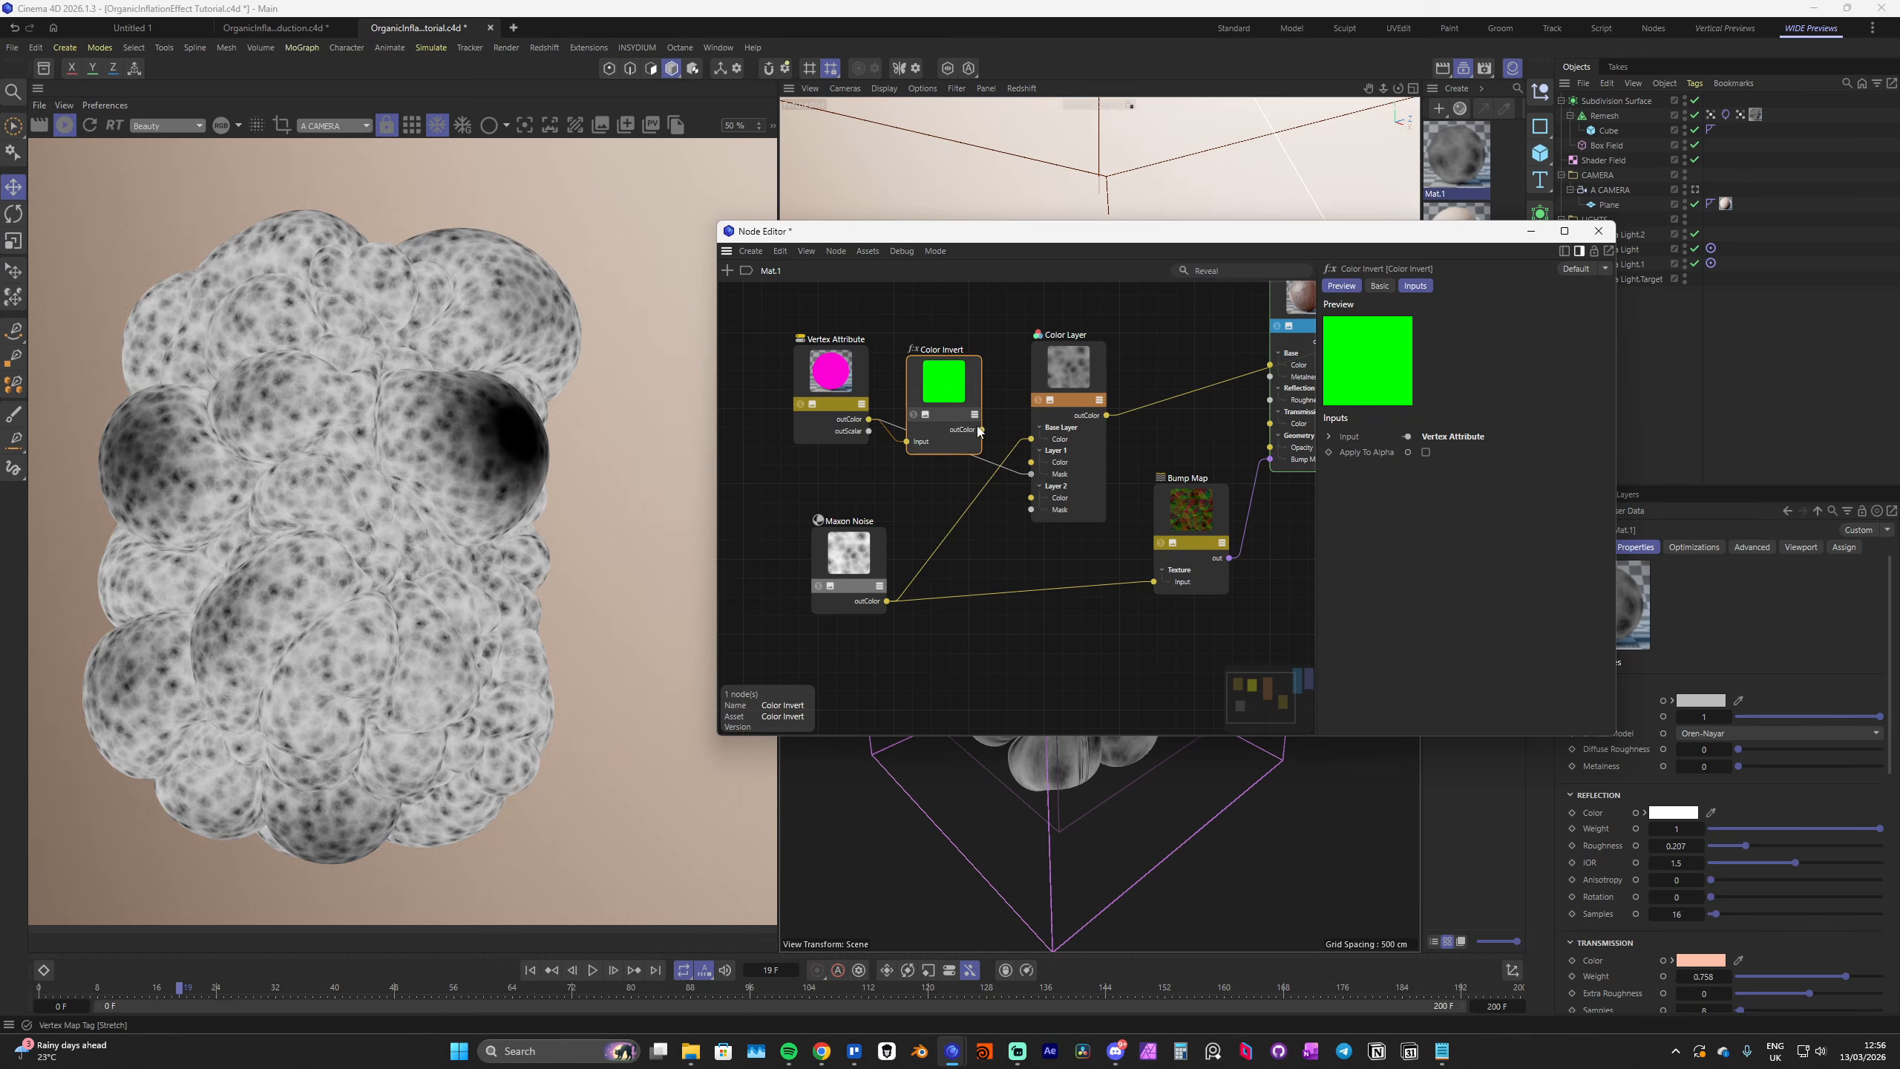
{"action": "left_click_drag", "start_coordinate": [1033, 475], "coordinate": [1033, 475]}
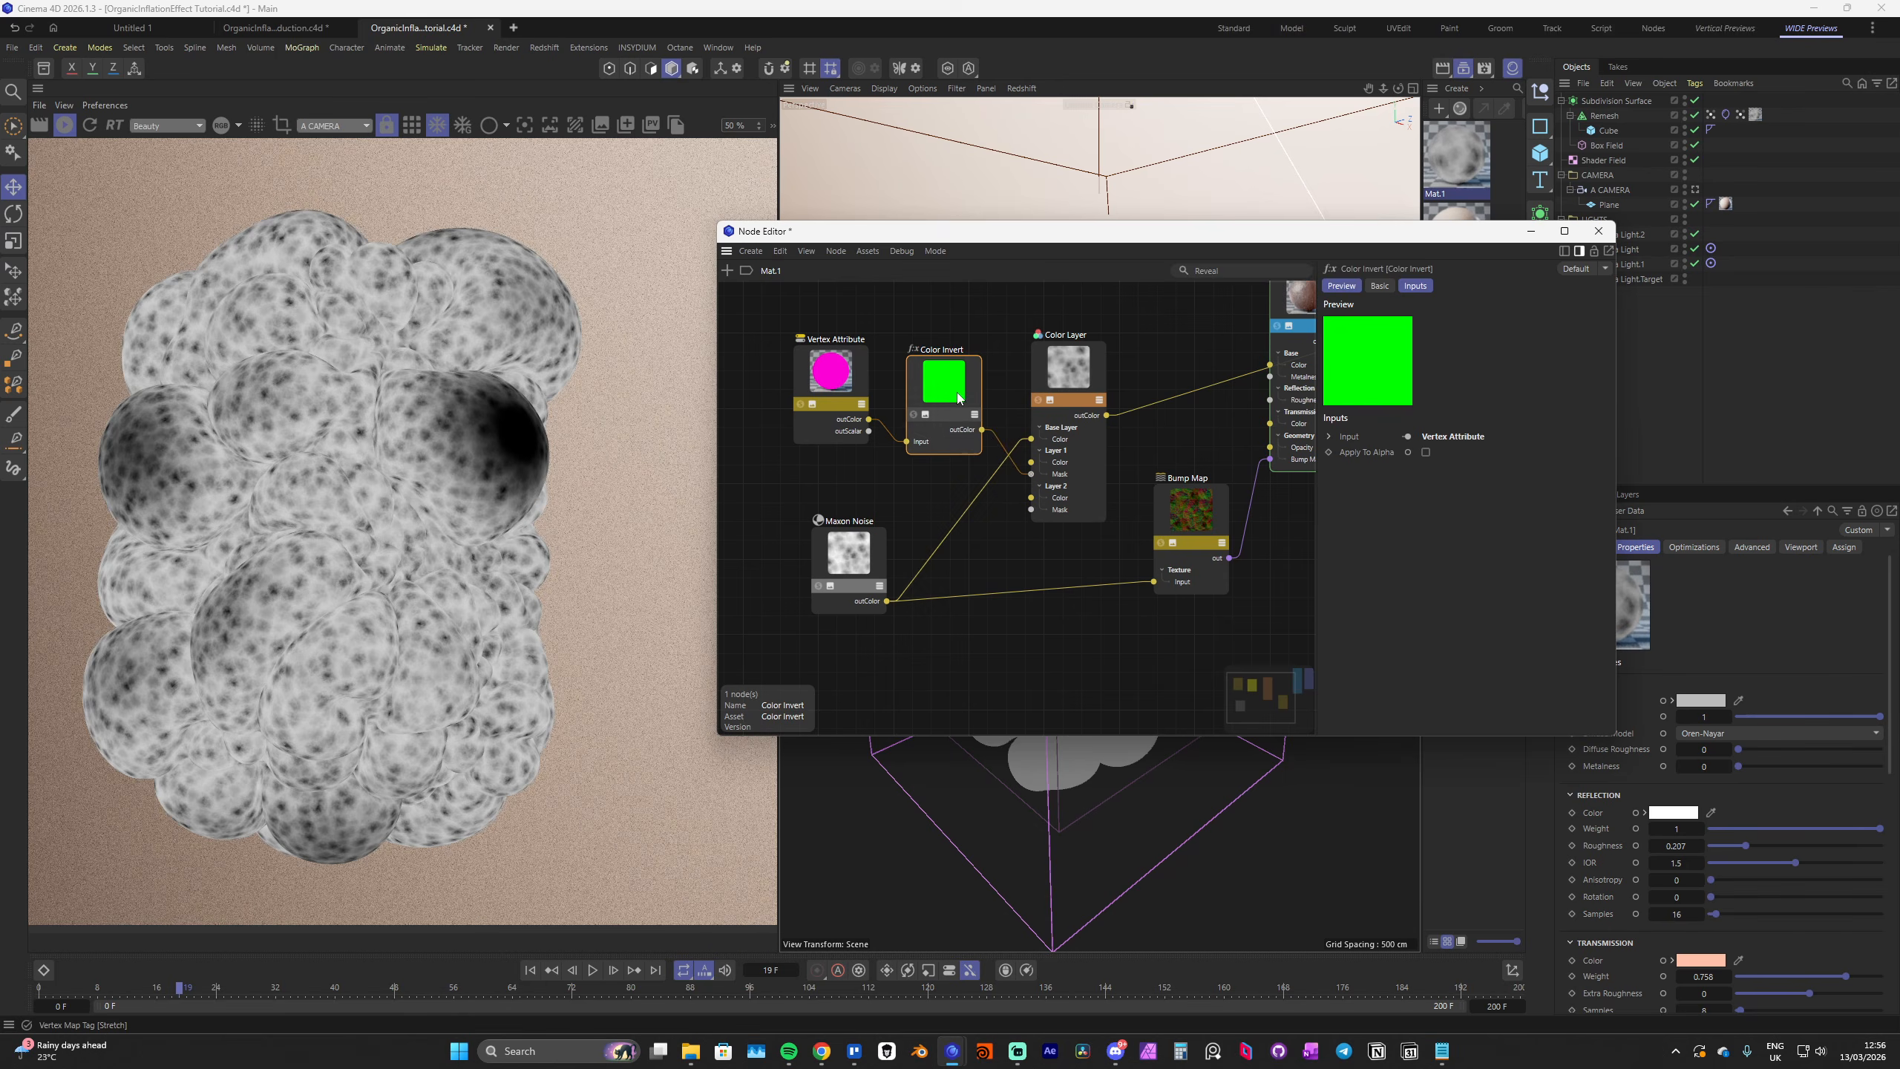
{"action": "left_click_drag", "start_coordinate": [941, 350], "coordinate": [932, 351]}
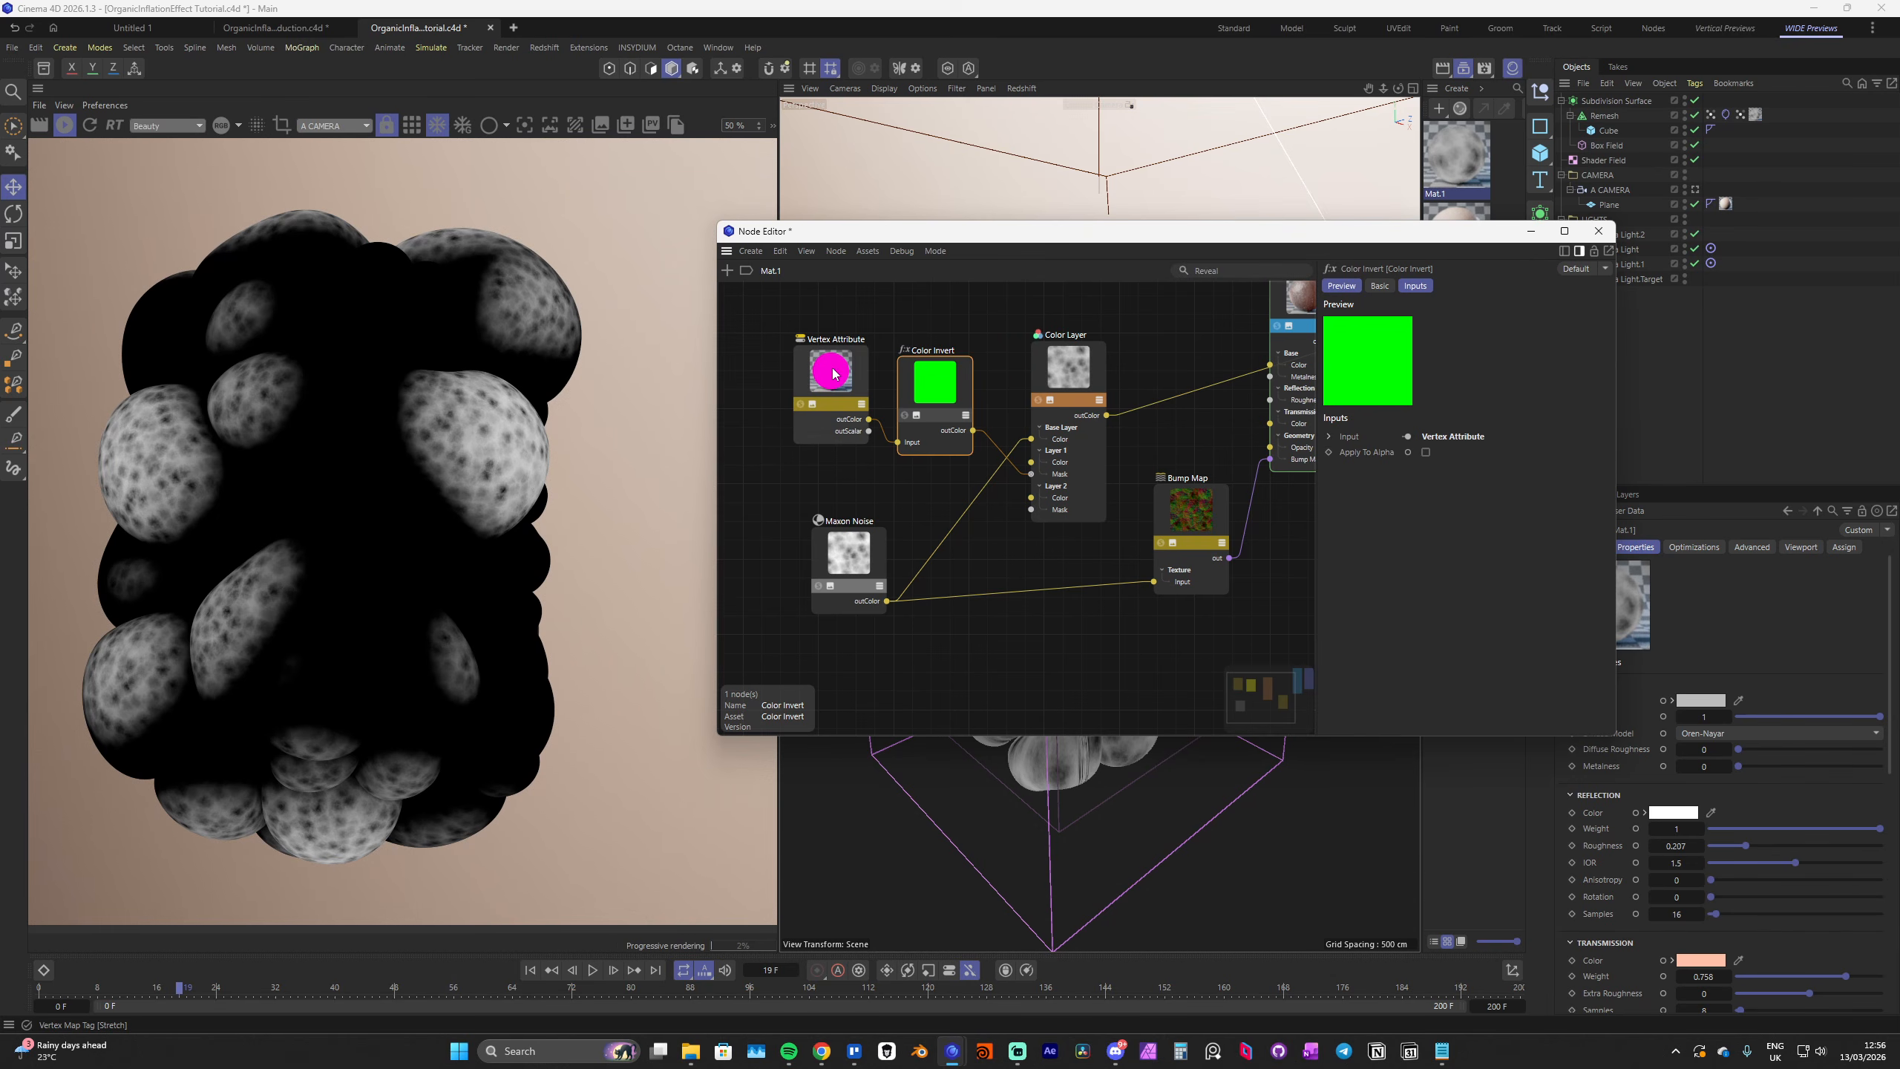
Pack the Vertex Attribute, Color Invert and Color Layer nodes closer together and shift them with Maxon Noise away from RS Standard
{"action": "left_click_drag", "start_coordinate": [834, 373], "coordinate": [813, 375]}
{"action": "left_click_drag", "start_coordinate": [935, 377], "coordinate": [900, 372]}
{"action": "left_click_drag", "start_coordinate": [1054, 377], "coordinate": [979, 380]}
{"action": "left_click_drag", "start_coordinate": [797, 316], "coordinate": [980, 585]}
{"action": "left_click_drag", "start_coordinate": [988, 404], "coordinate": [876, 405]}
{"action": "scroll", "coordinate": [1008, 450], "scroll_direction": "down", "scroll_amount": 3}
{"action": "scroll", "coordinate": [1030, 383], "scroll_direction": "up", "scroll_amount": 3}
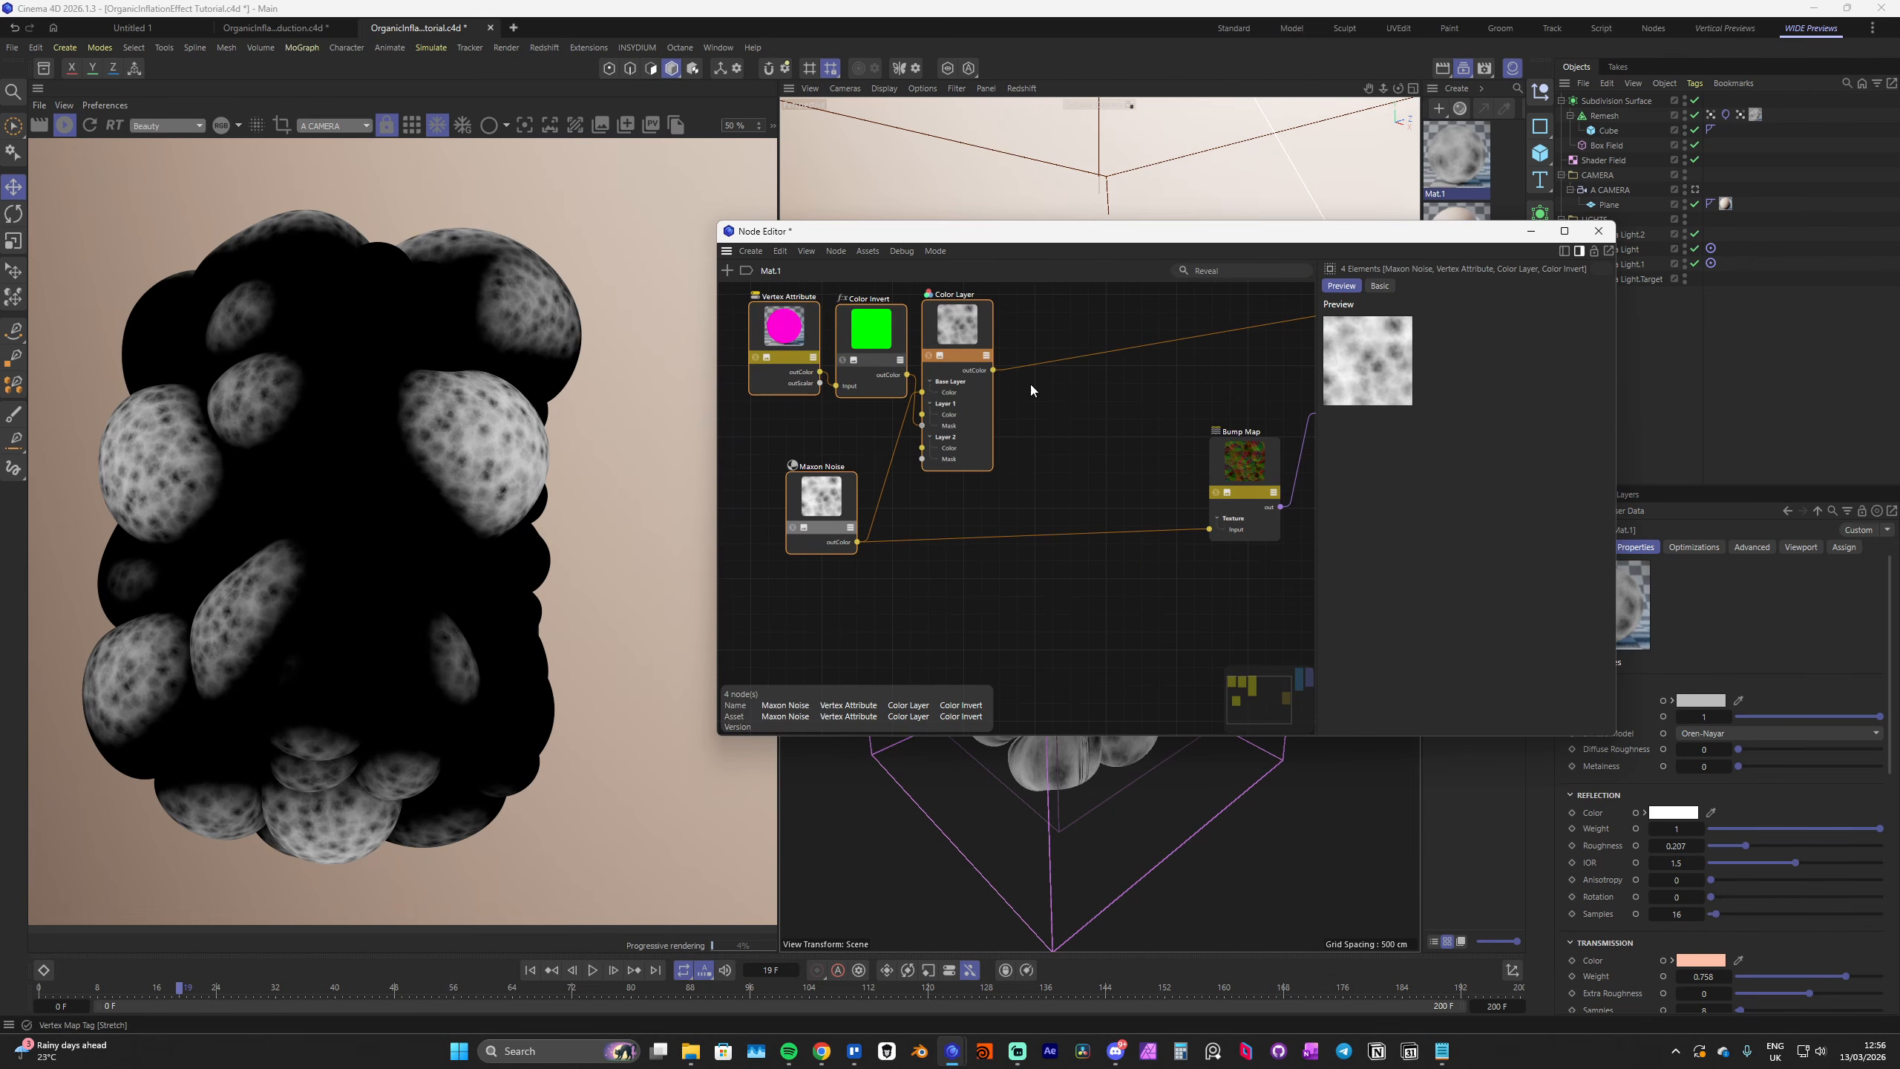
Add a Ramp node, feed the Color Layer into its Alt Input and connect its output to the Output node's Surface
{"action": "double_click", "coordinate": [1021, 405]}
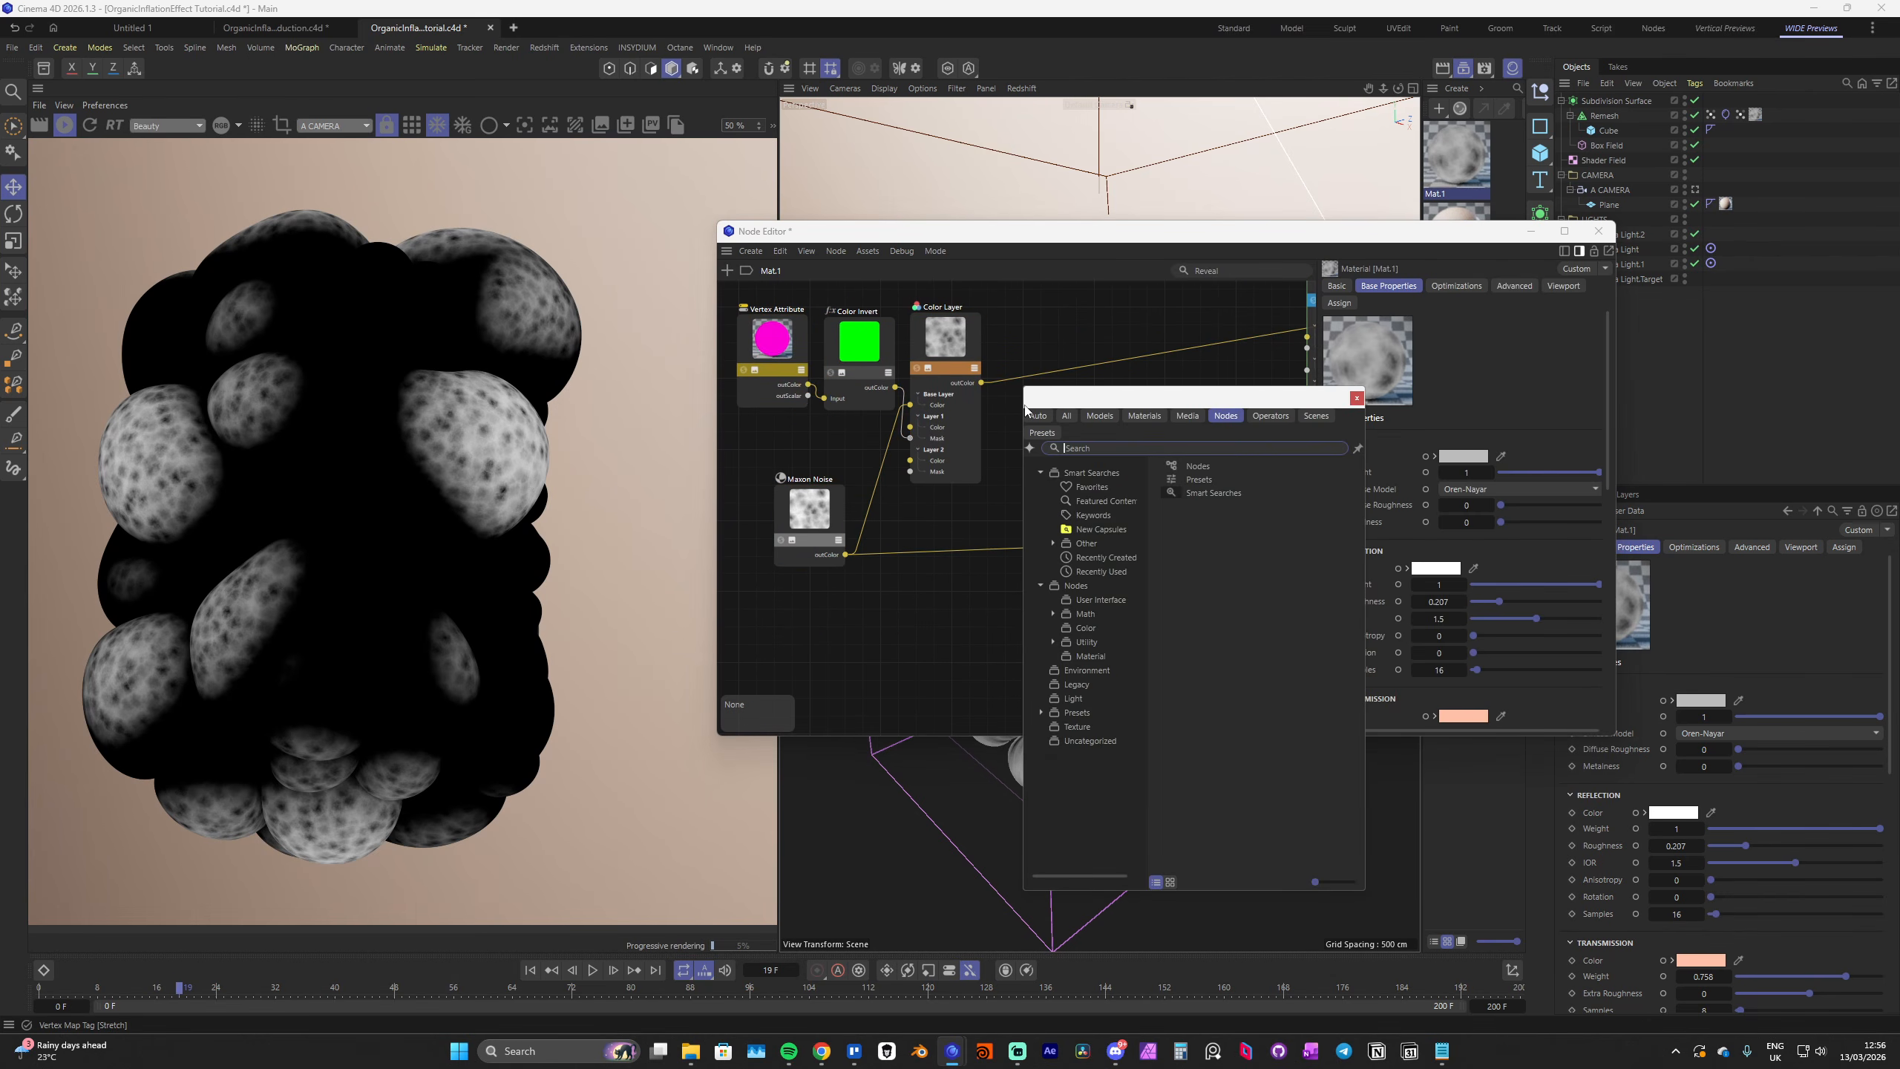
{"action": "type", "text": "ramp"}
{"action": "key", "text": "Return"}
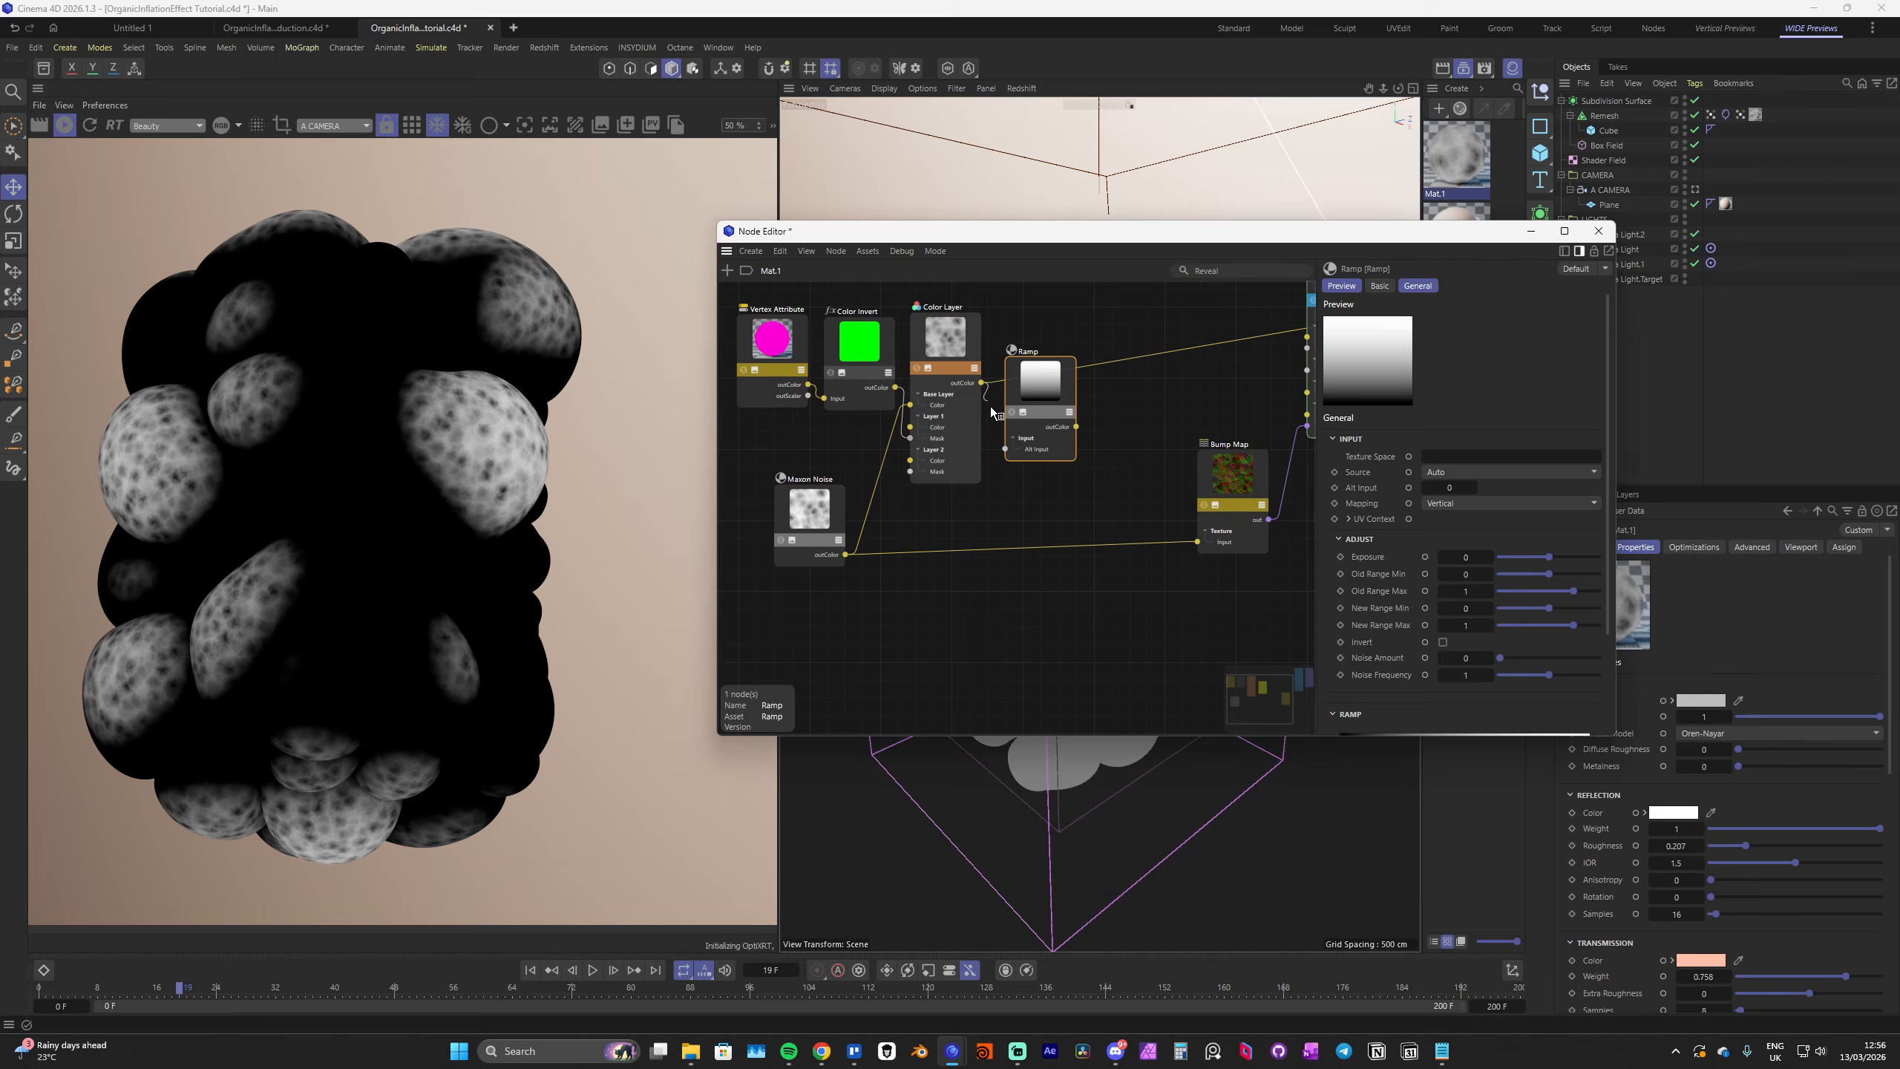
{"action": "left_click_drag", "start_coordinate": [980, 382], "coordinate": [1021, 447]}
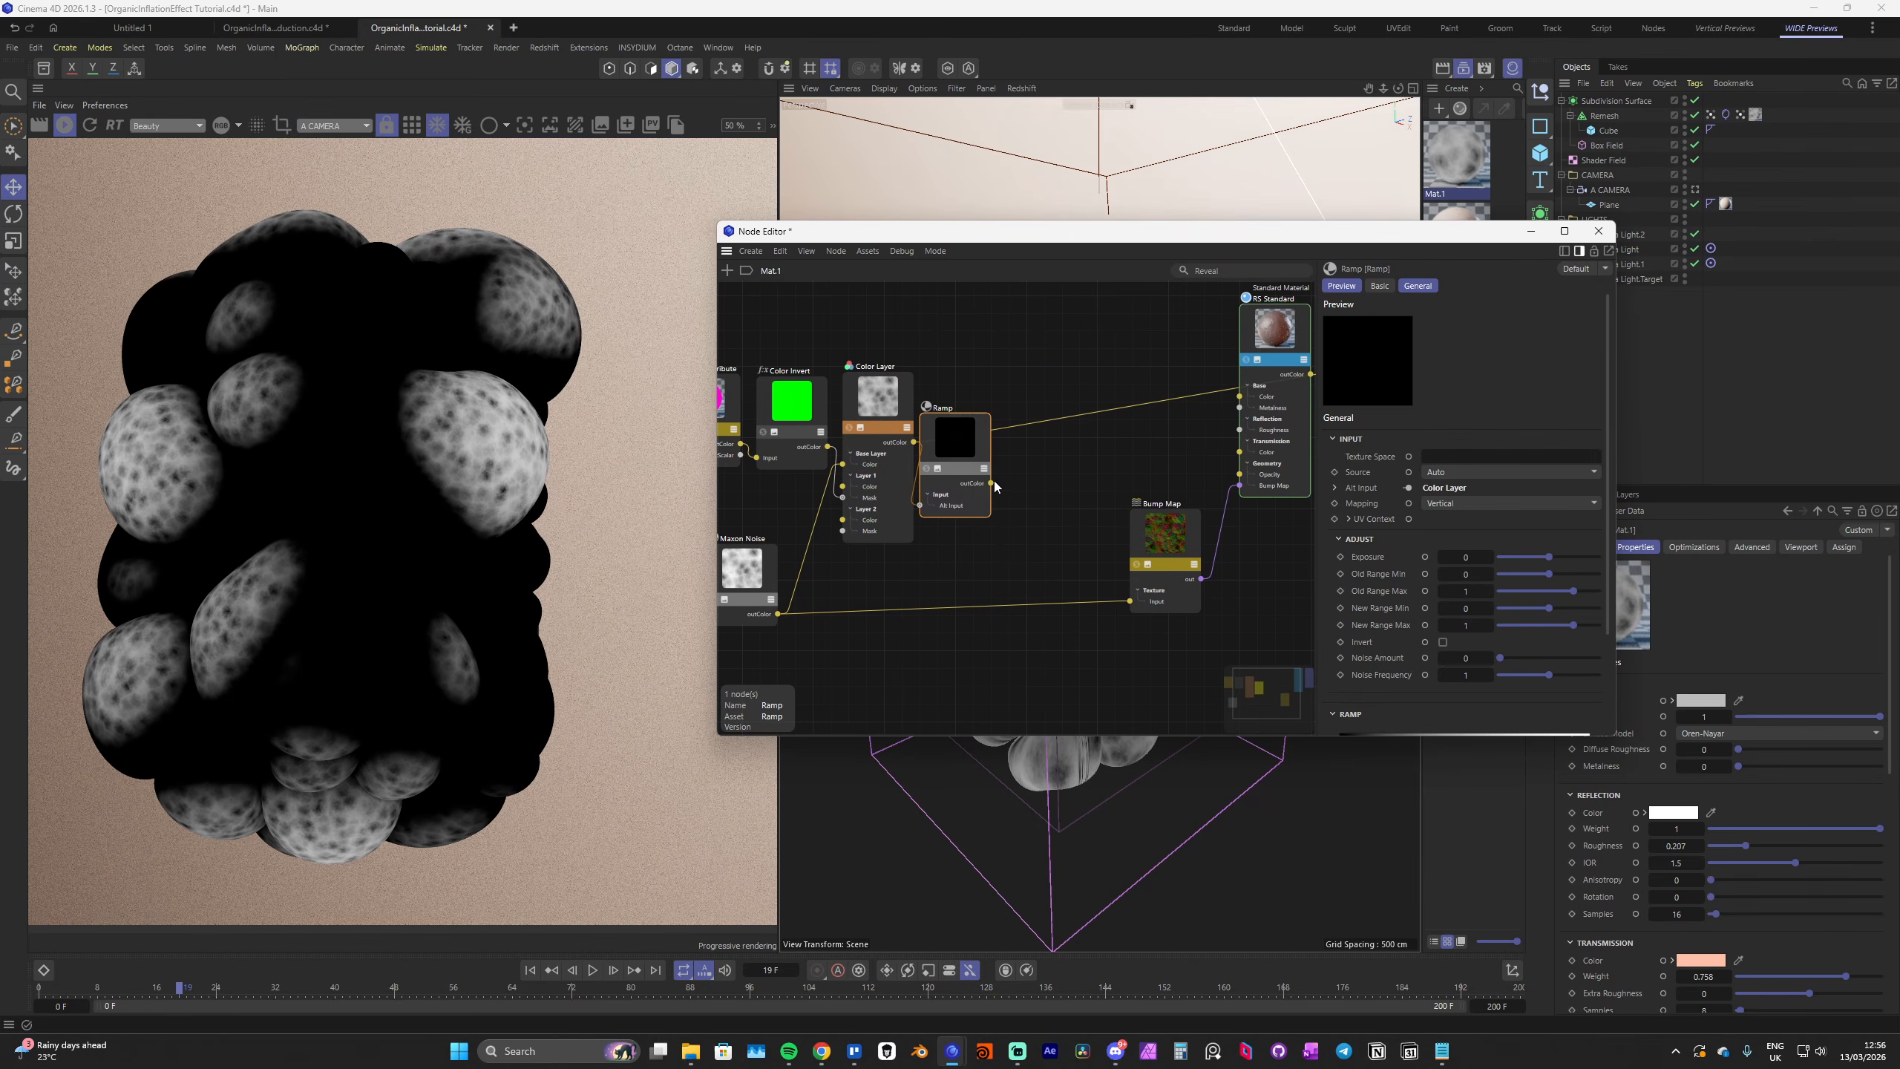
{"action": "left_click_drag", "start_coordinate": [990, 483], "coordinate": [1272, 374]}
Move the Ramp's black knot to about 17.6 % to raise the mask's contrast
{"action": "scroll", "coordinate": [1407, 571], "scroll_direction": "down", "scroll_amount": 3}
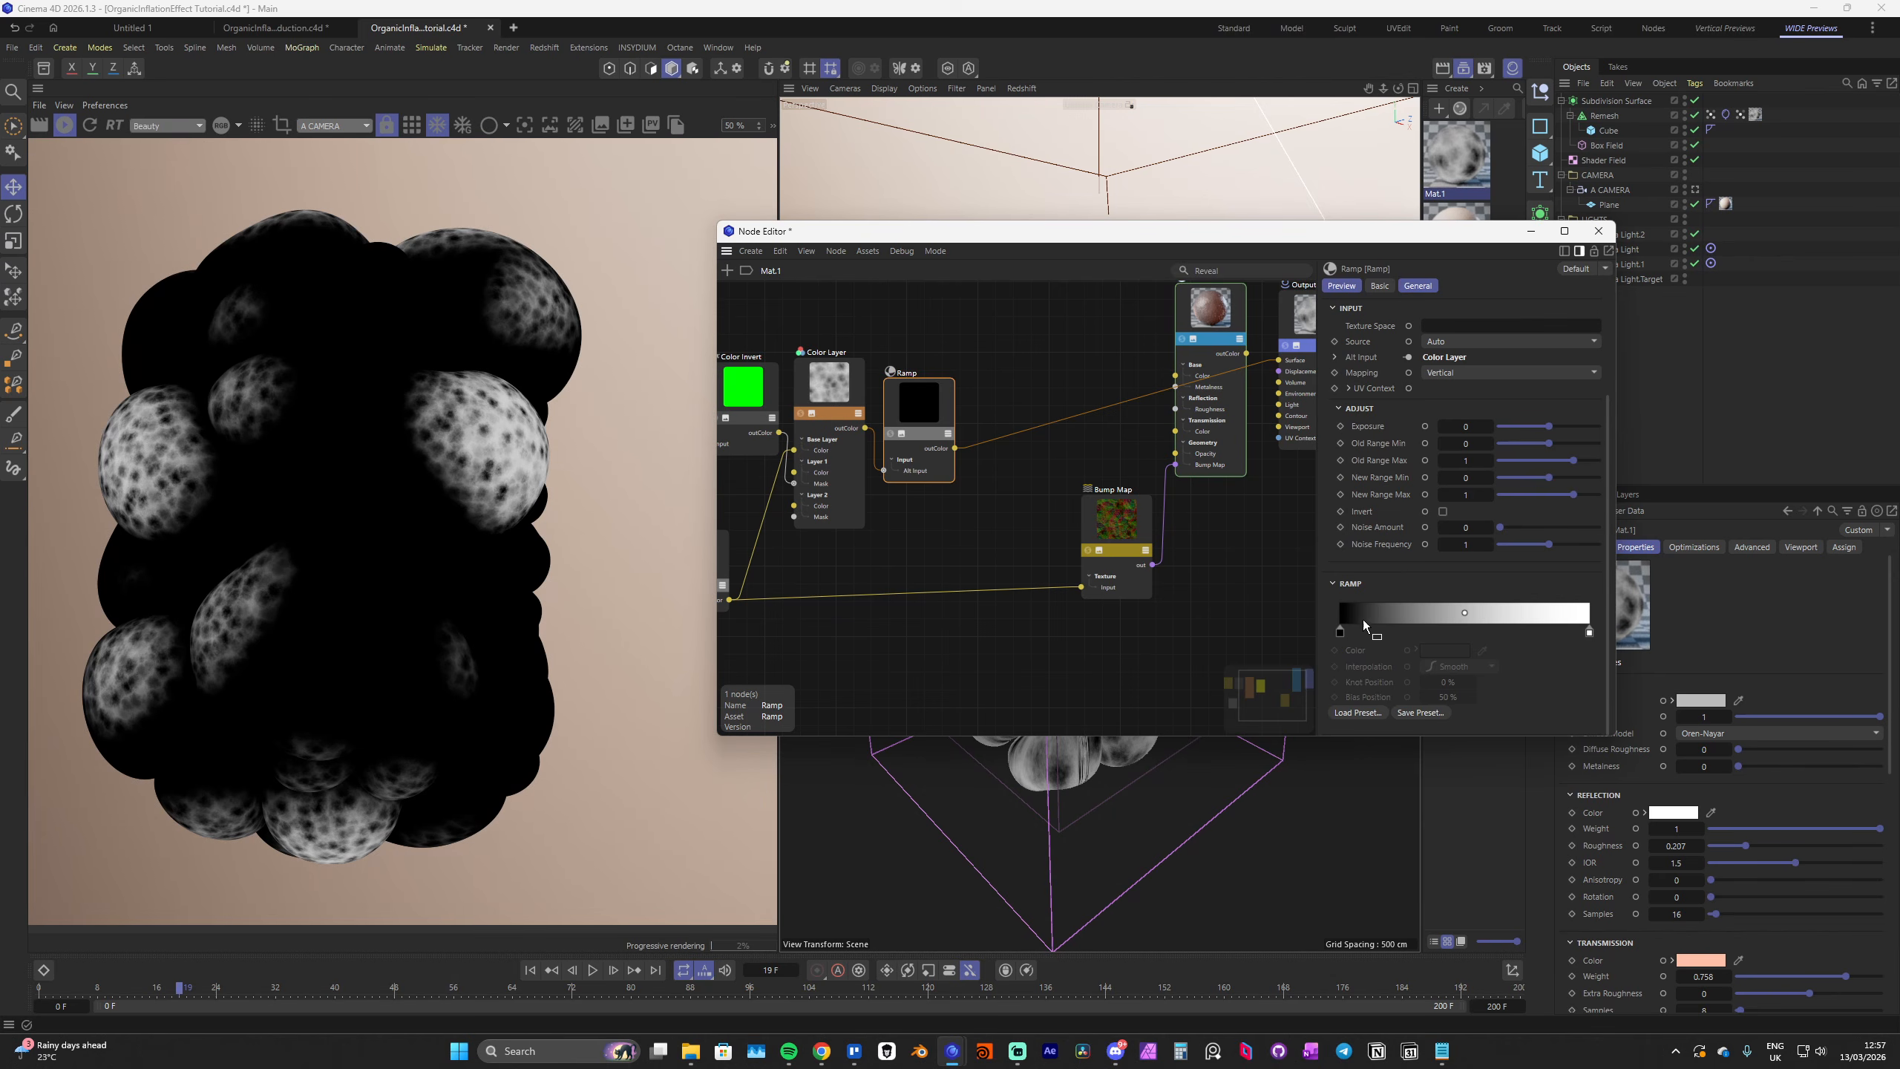
{"action": "left_click_drag", "start_coordinate": [1341, 633], "coordinate": [1411, 639]}
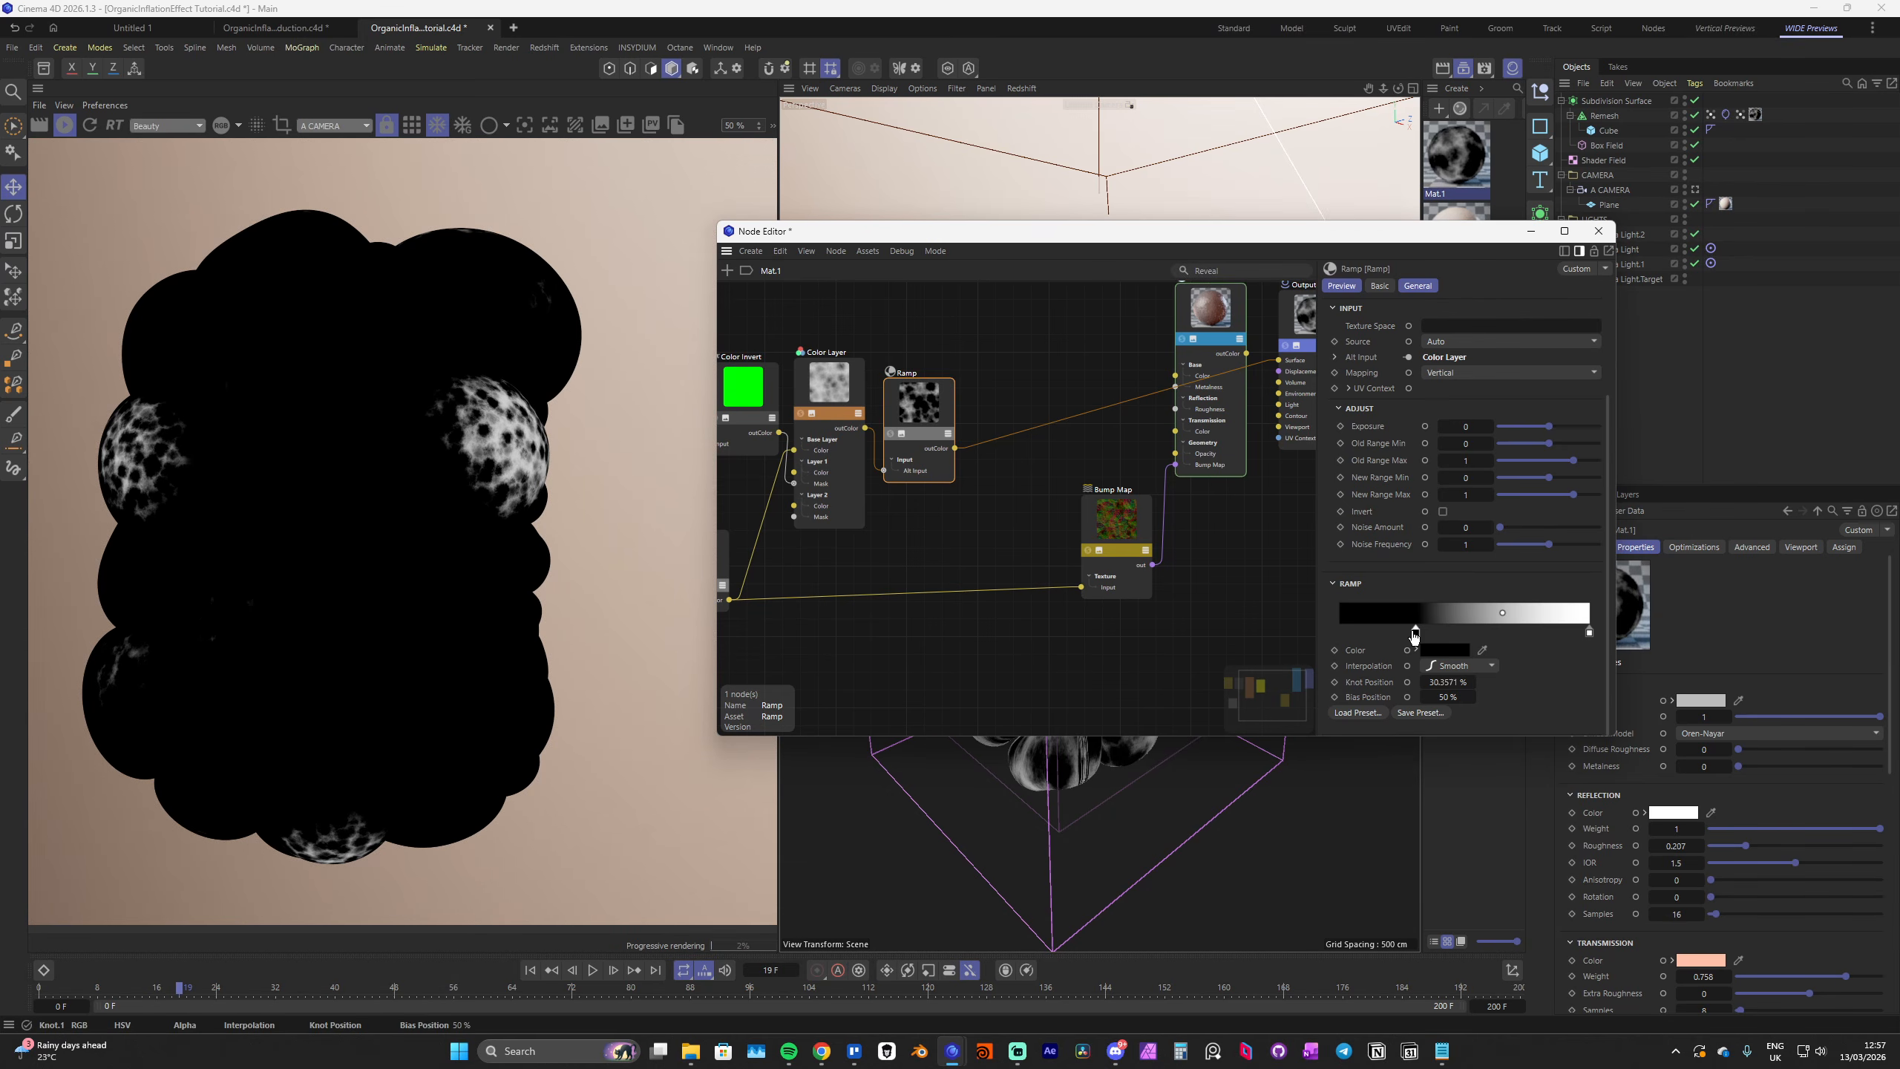
{"action": "left_click_drag", "start_coordinate": [1416, 633], "coordinate": [1384, 637]}
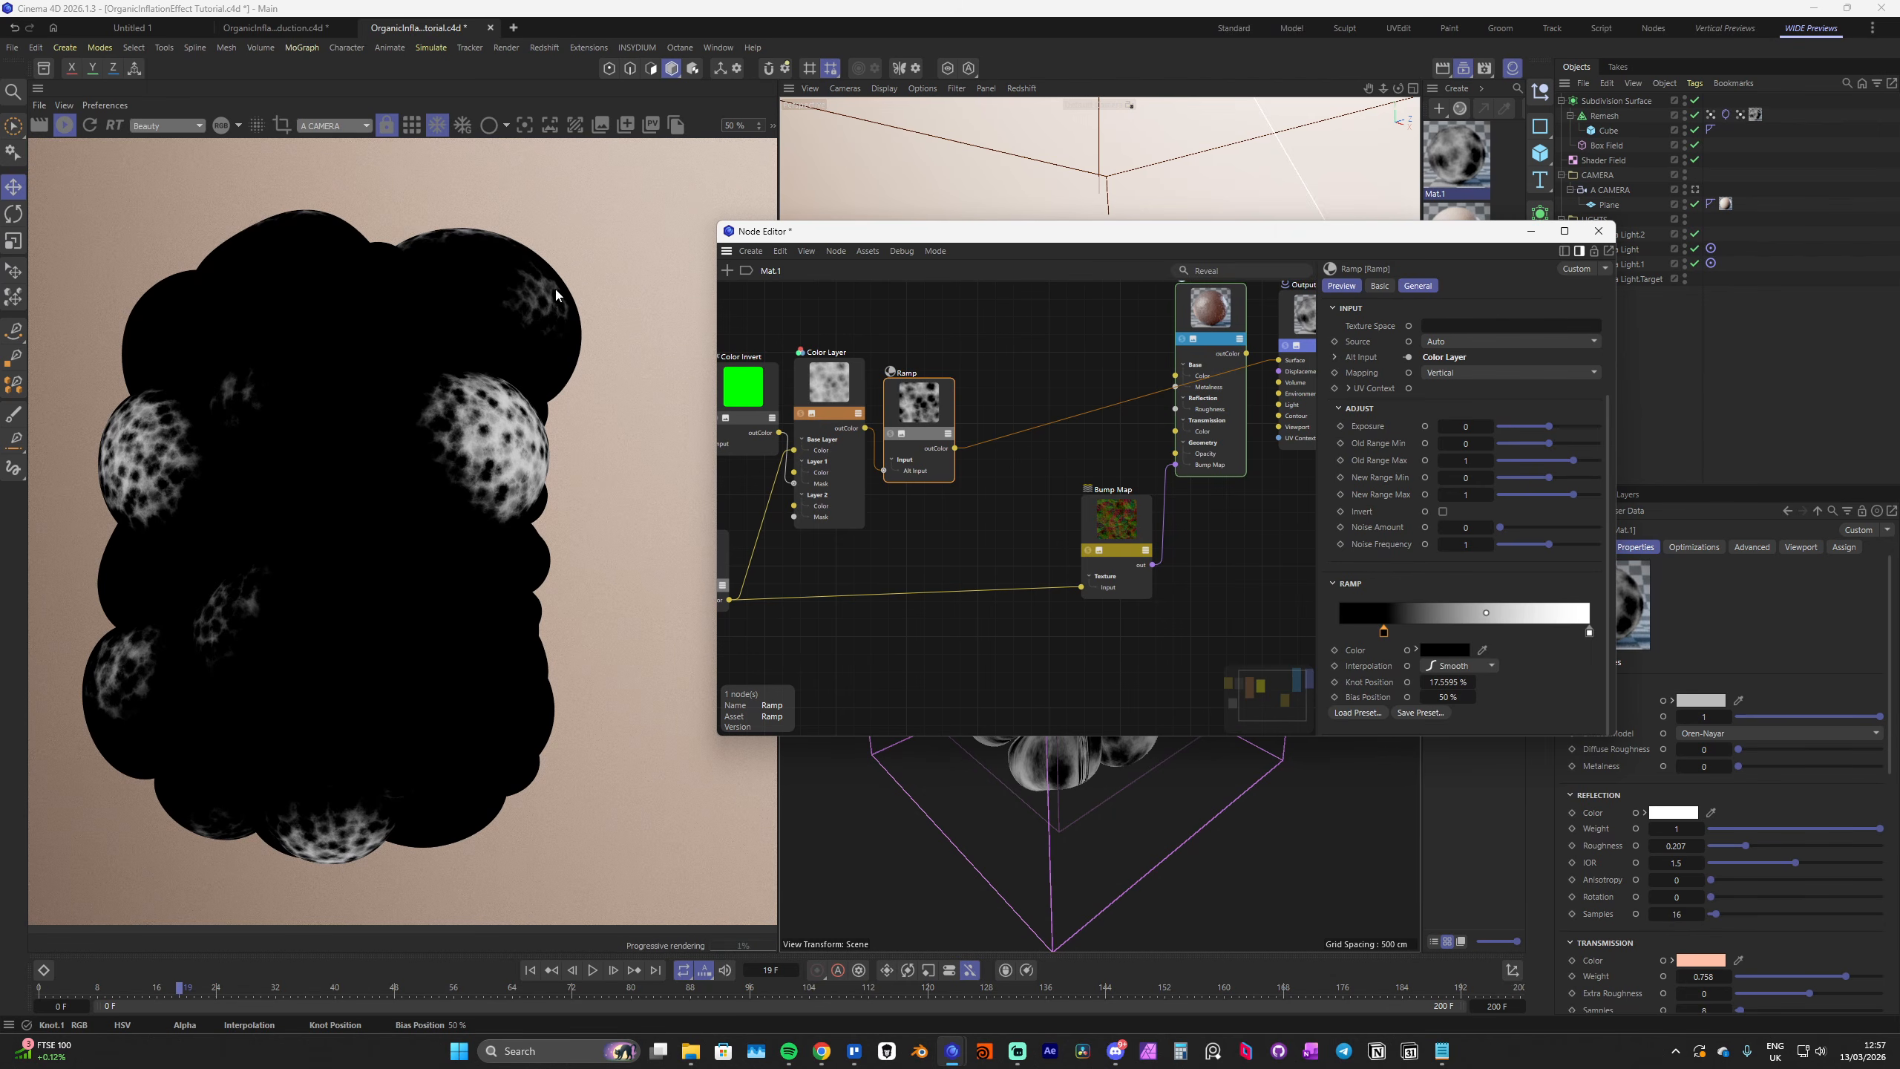
{"action": "scroll", "coordinate": [351, 524], "scroll_direction": "down", "scroll_amount": 1}
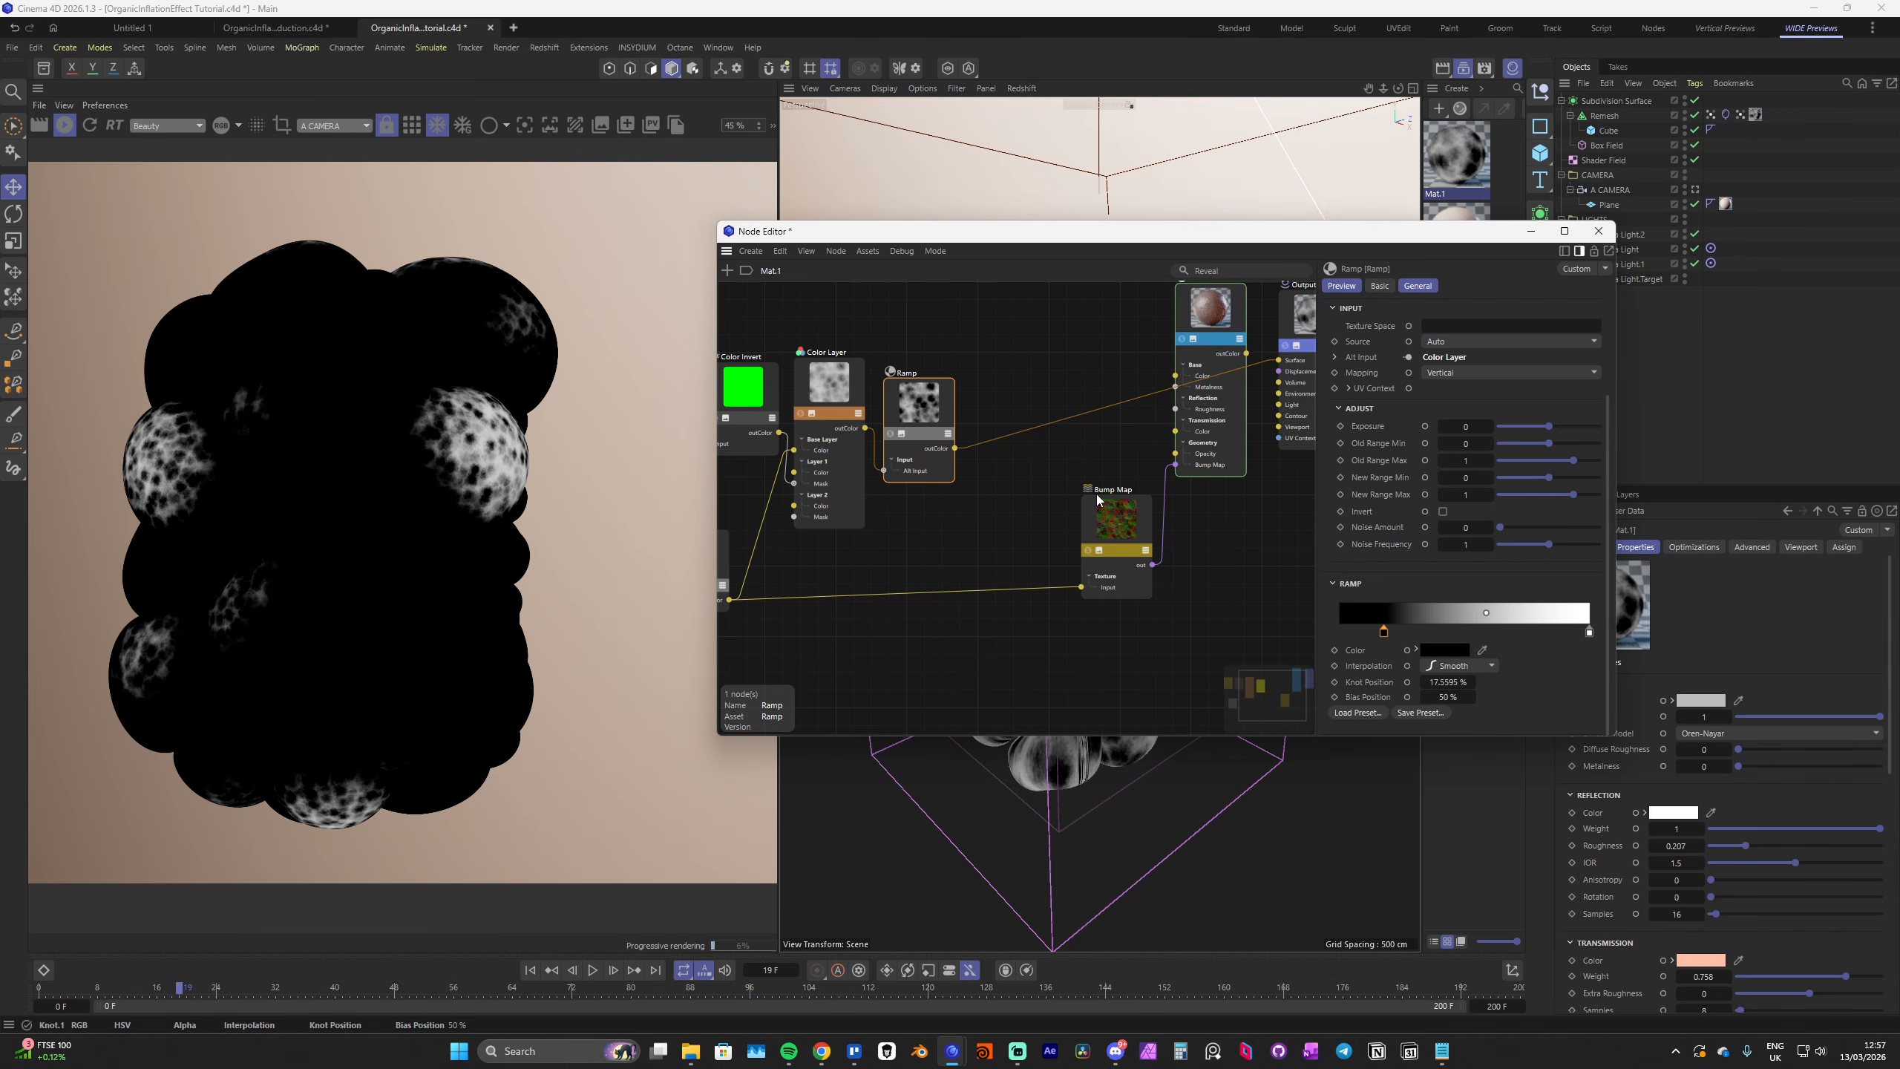
Shift the Bump Map node slightly, add a second Ramp node fed by the first Ramp and place it beside it
{"action": "left_click_drag", "start_coordinate": [1130, 532], "coordinate": [1128, 538]}
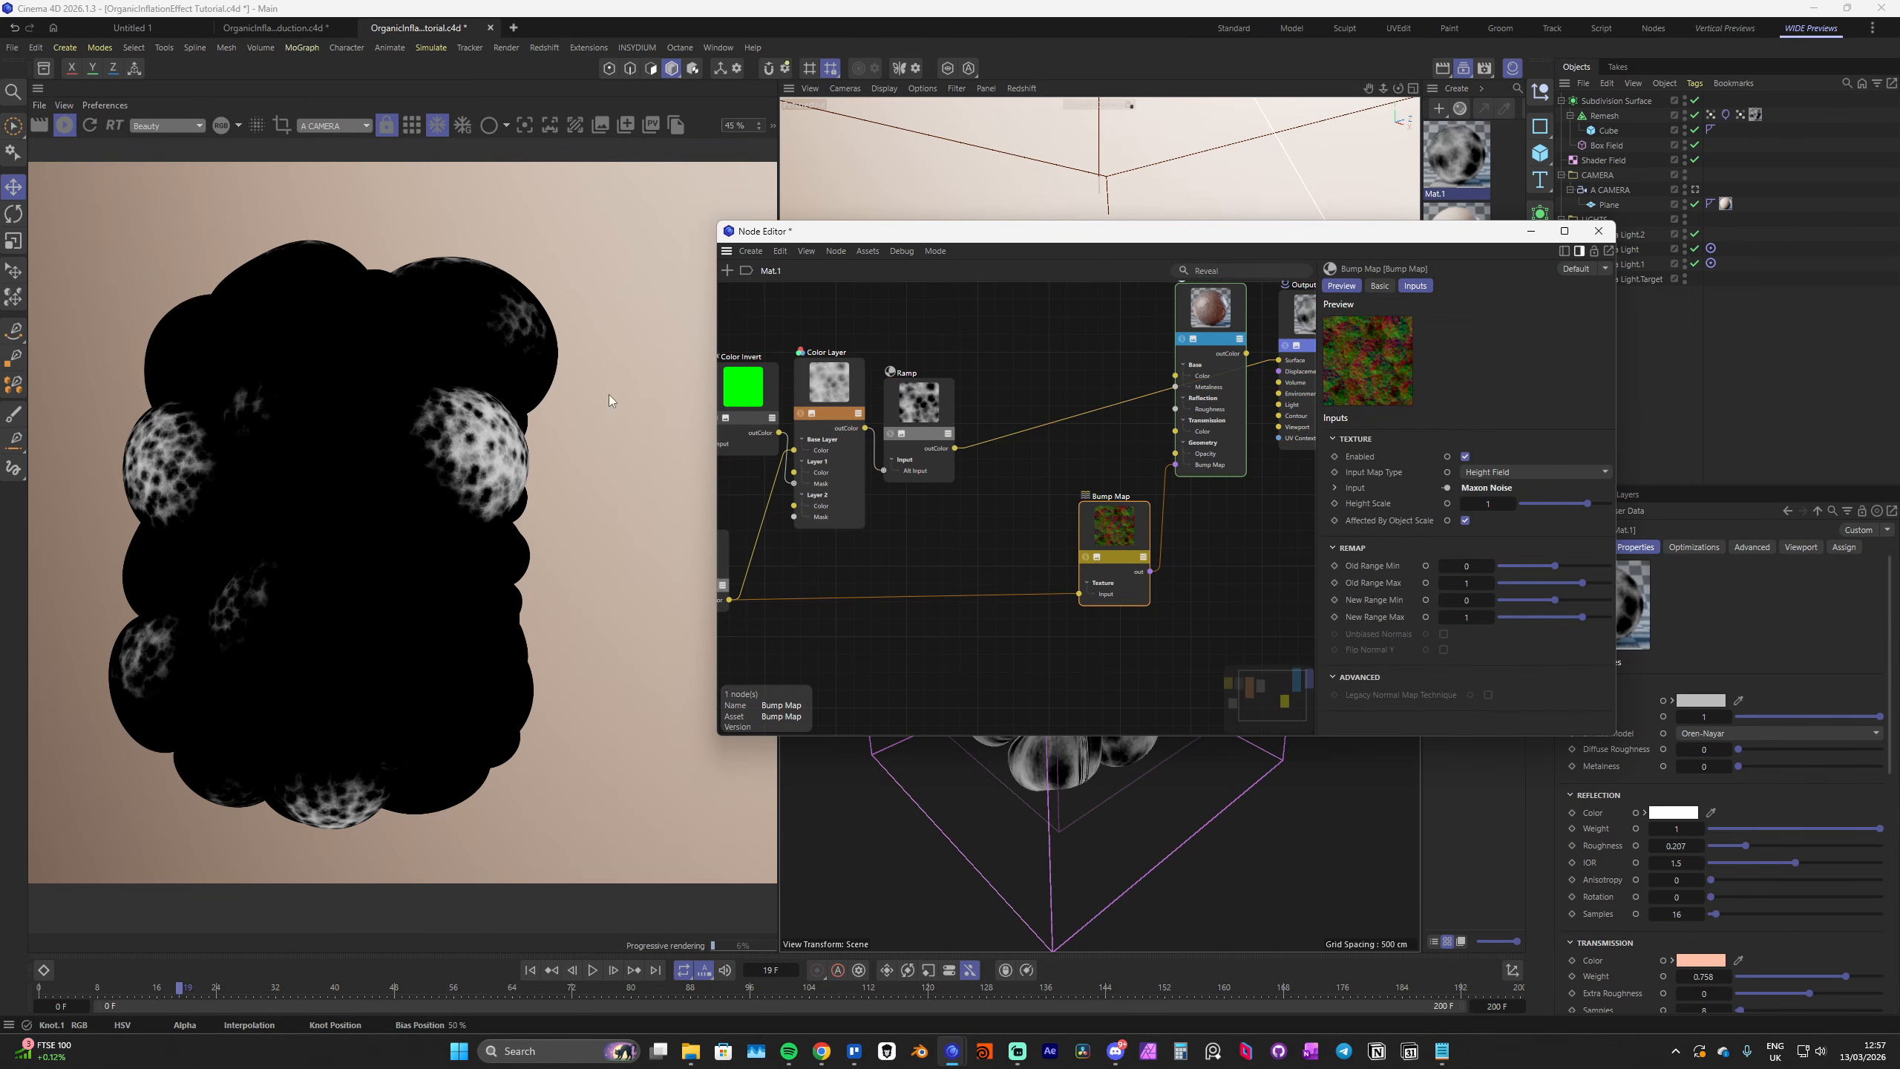
{"action": "left_click", "coordinate": [967, 482]}
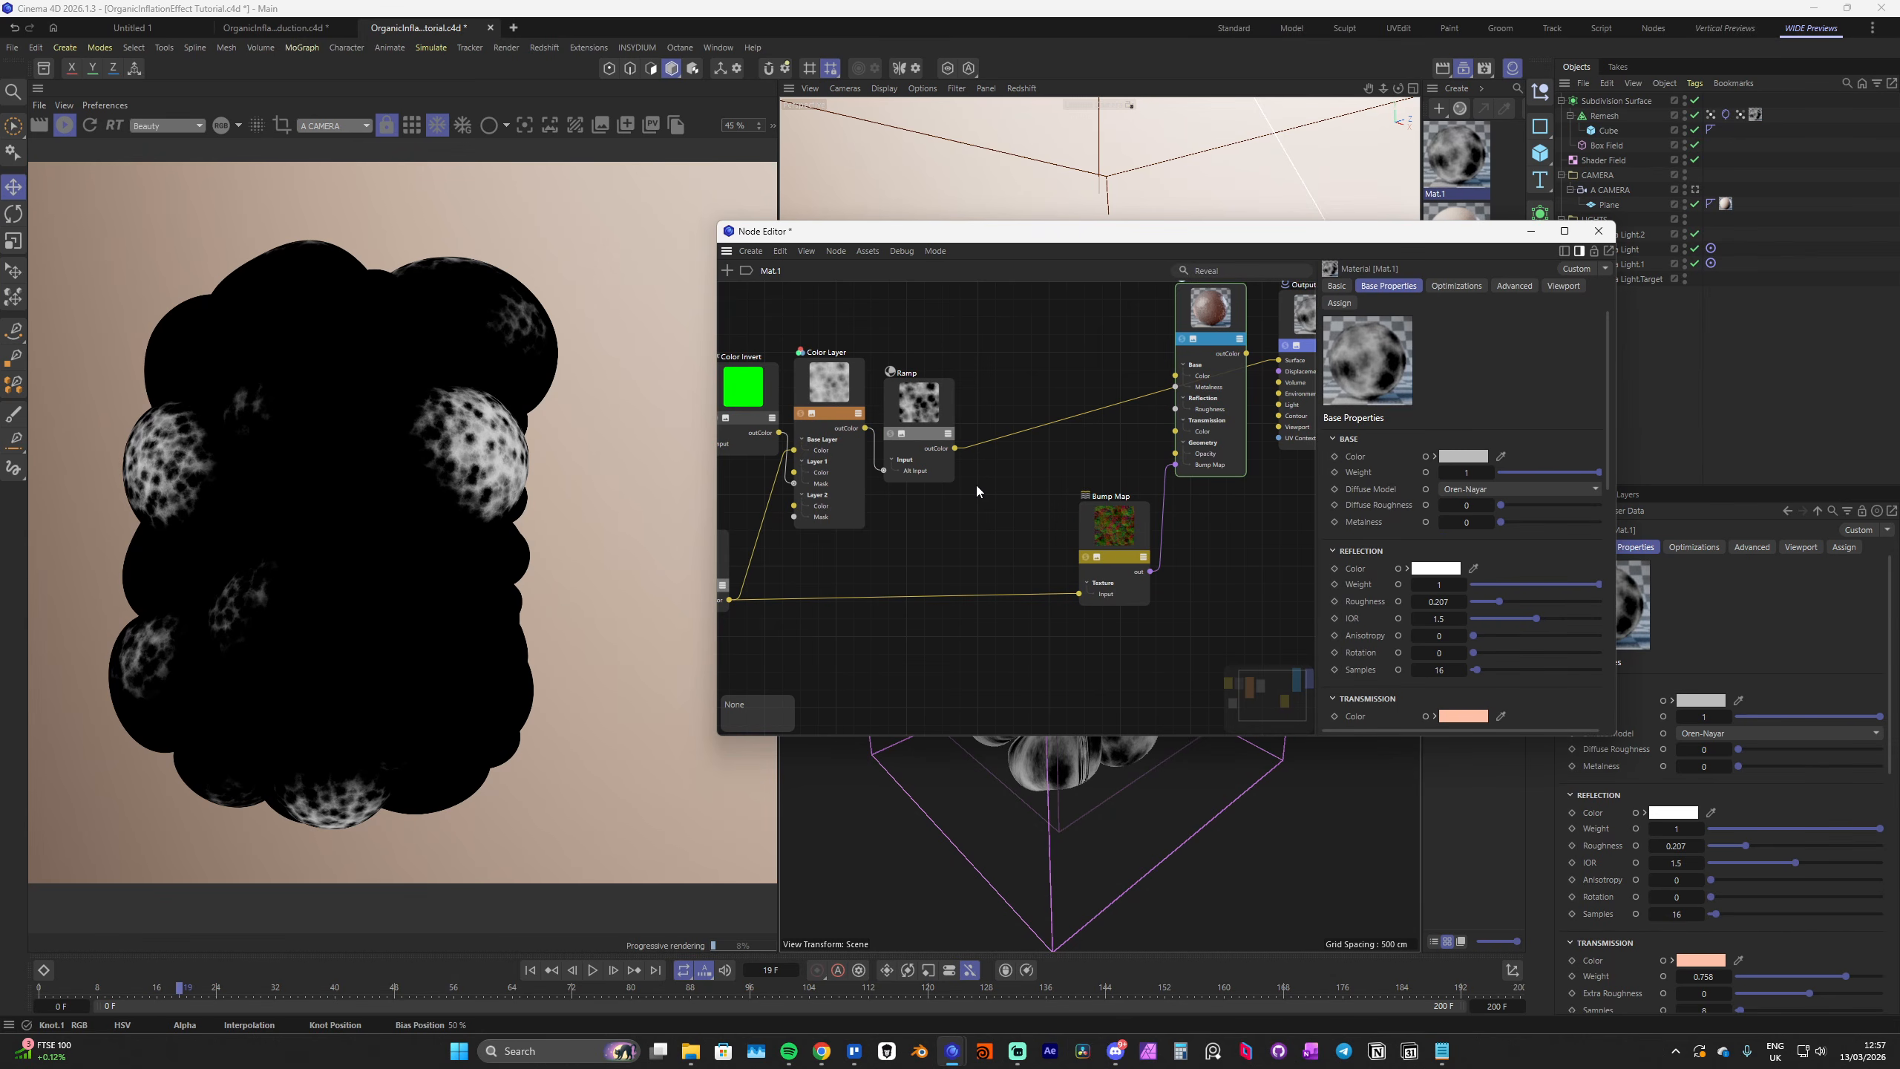
{"action": "double_click", "coordinate": [976, 487]}
{"action": "type", "text": "ramp"}
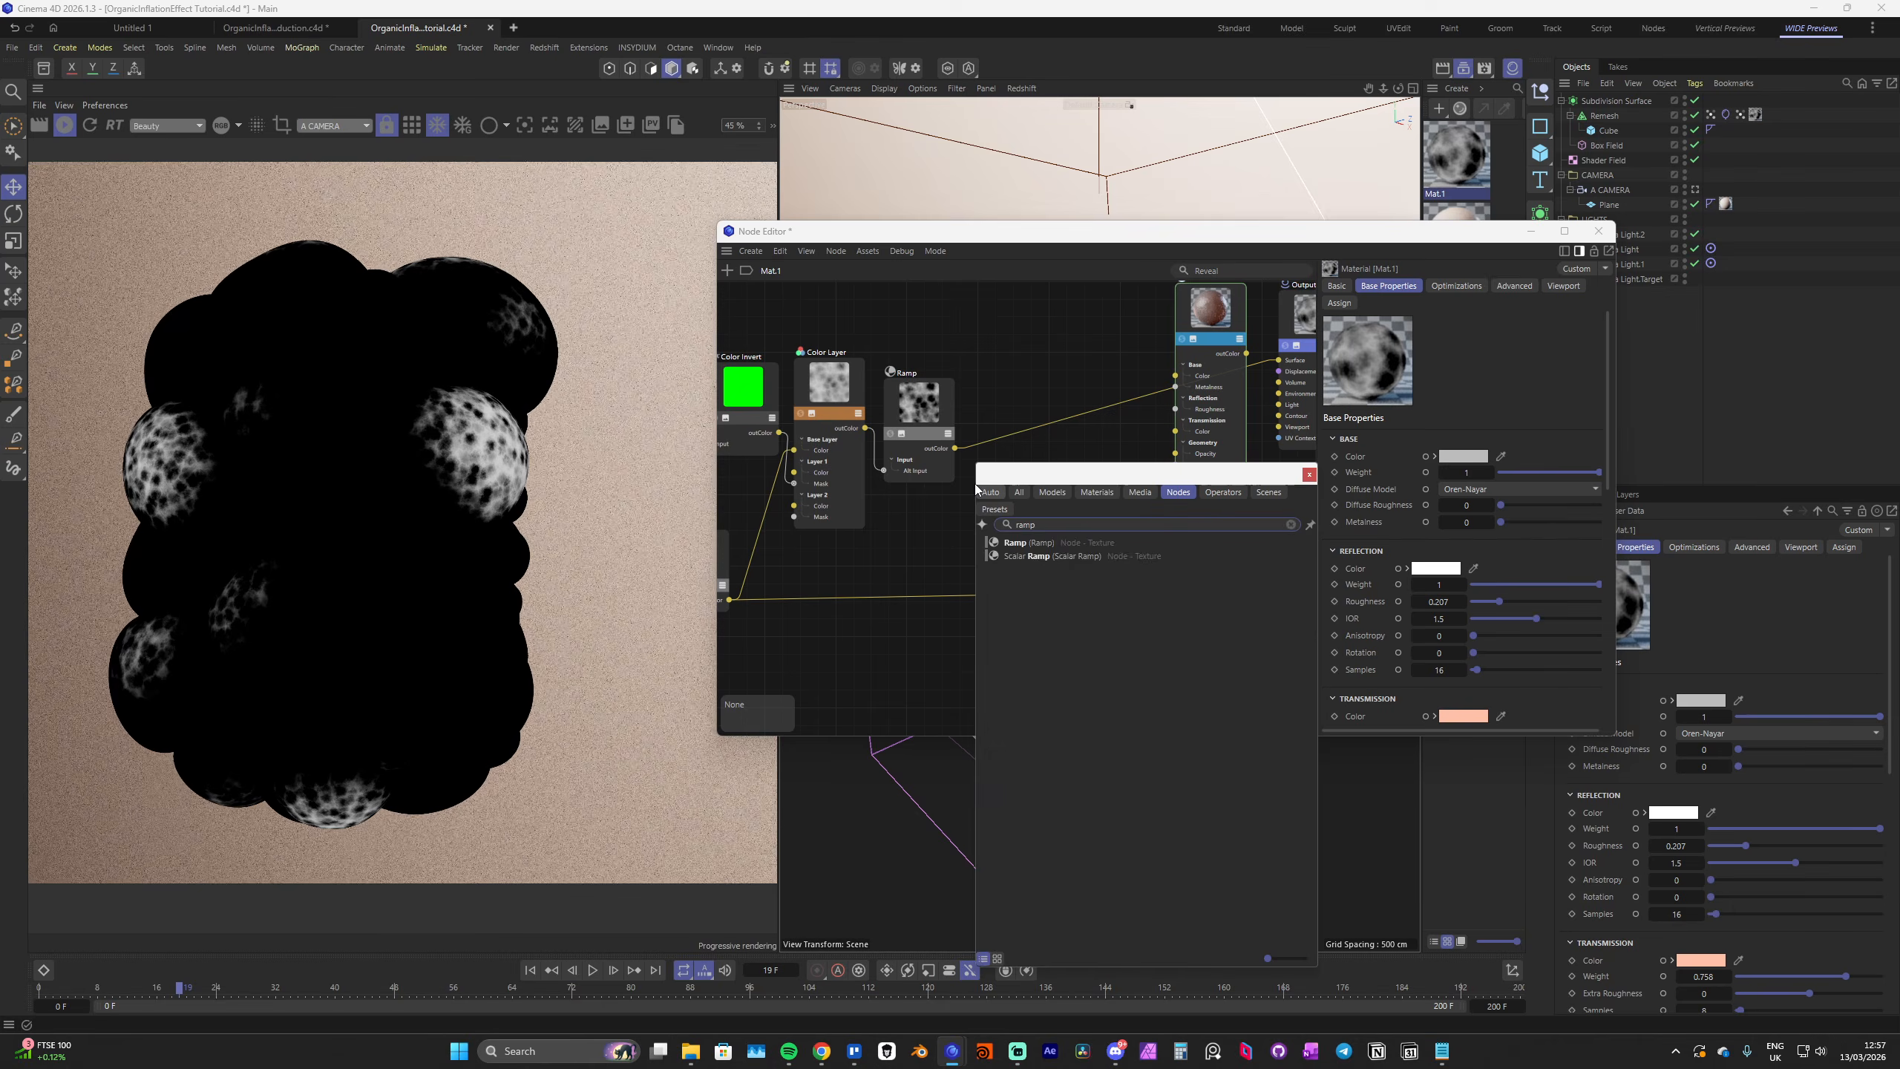
{"action": "key", "text": "Return"}
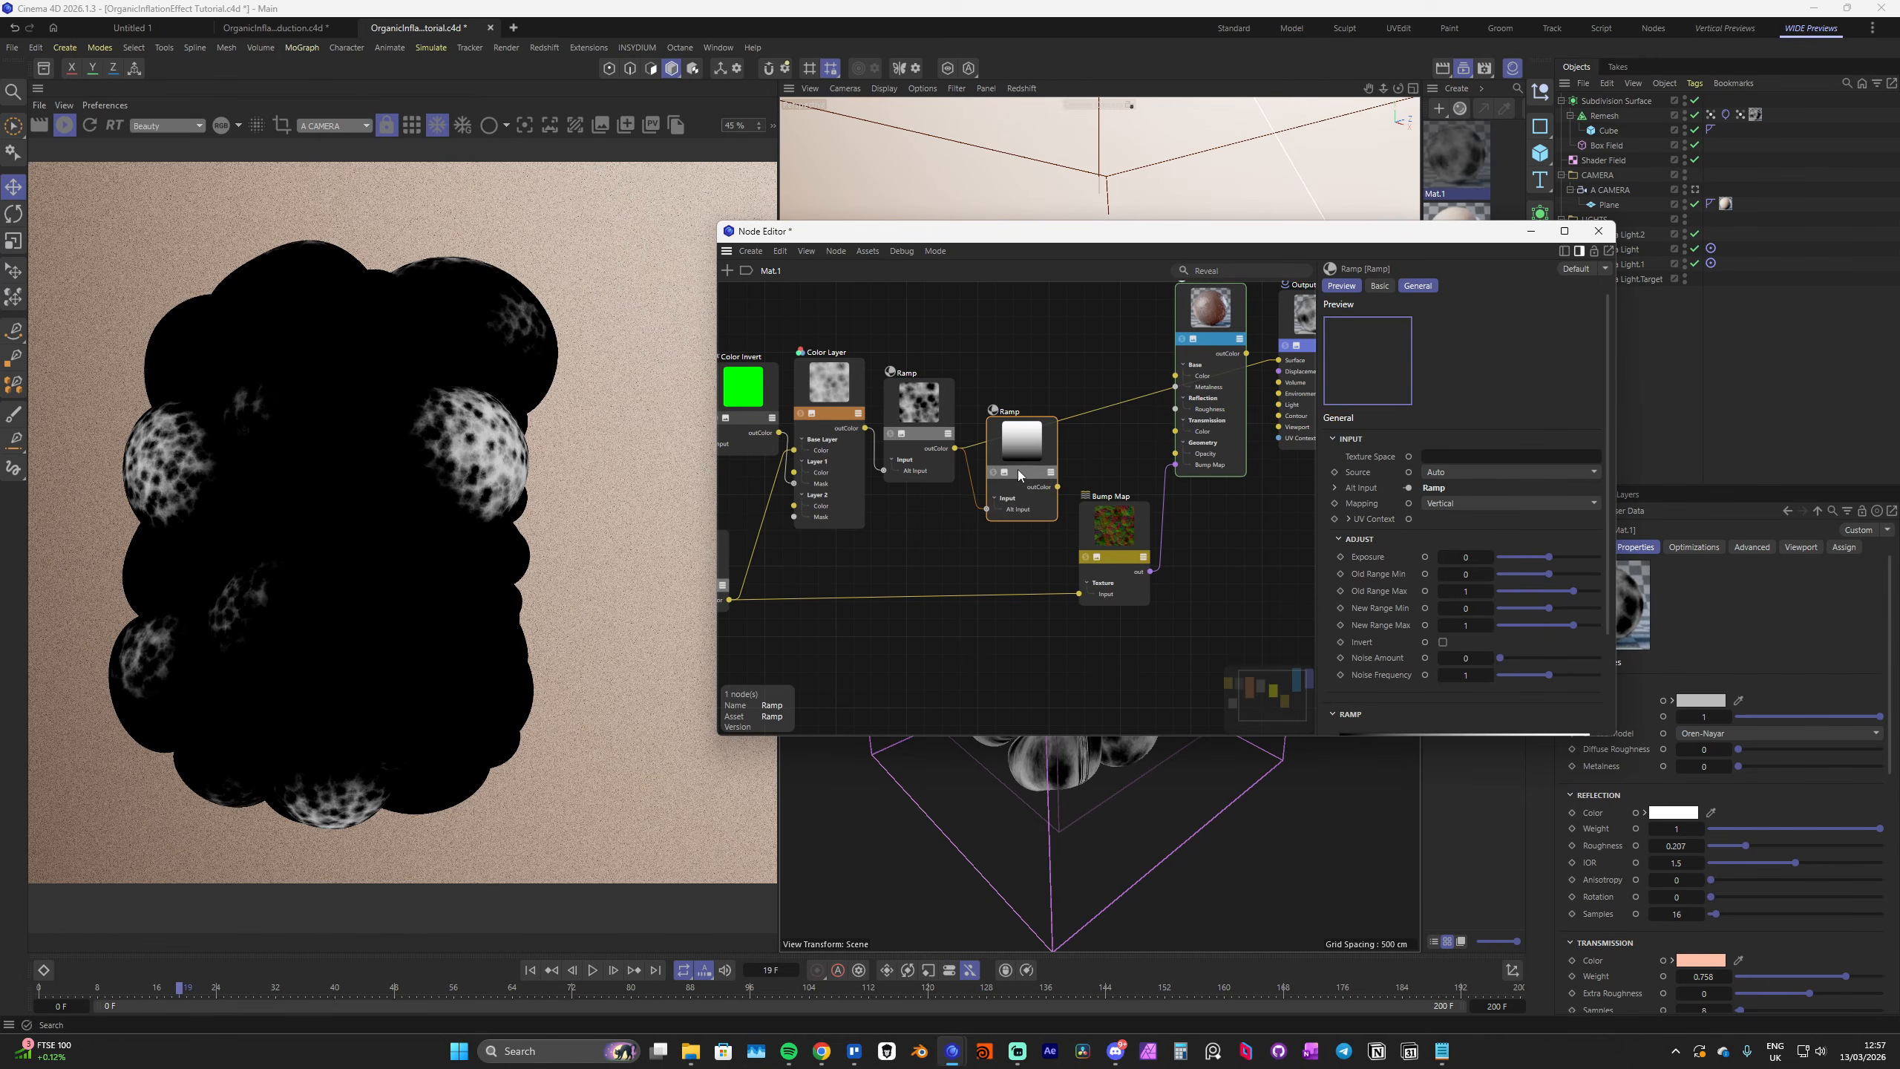
{"action": "left_click_drag", "start_coordinate": [994, 456], "coordinate": [1001, 458]}
Recolor the second Ramp's white knot to a pale orange with hue 32°, saturation about 27 % and value 100 %
{"action": "scroll", "coordinate": [1458, 524], "scroll_direction": "down", "scroll_amount": 3}
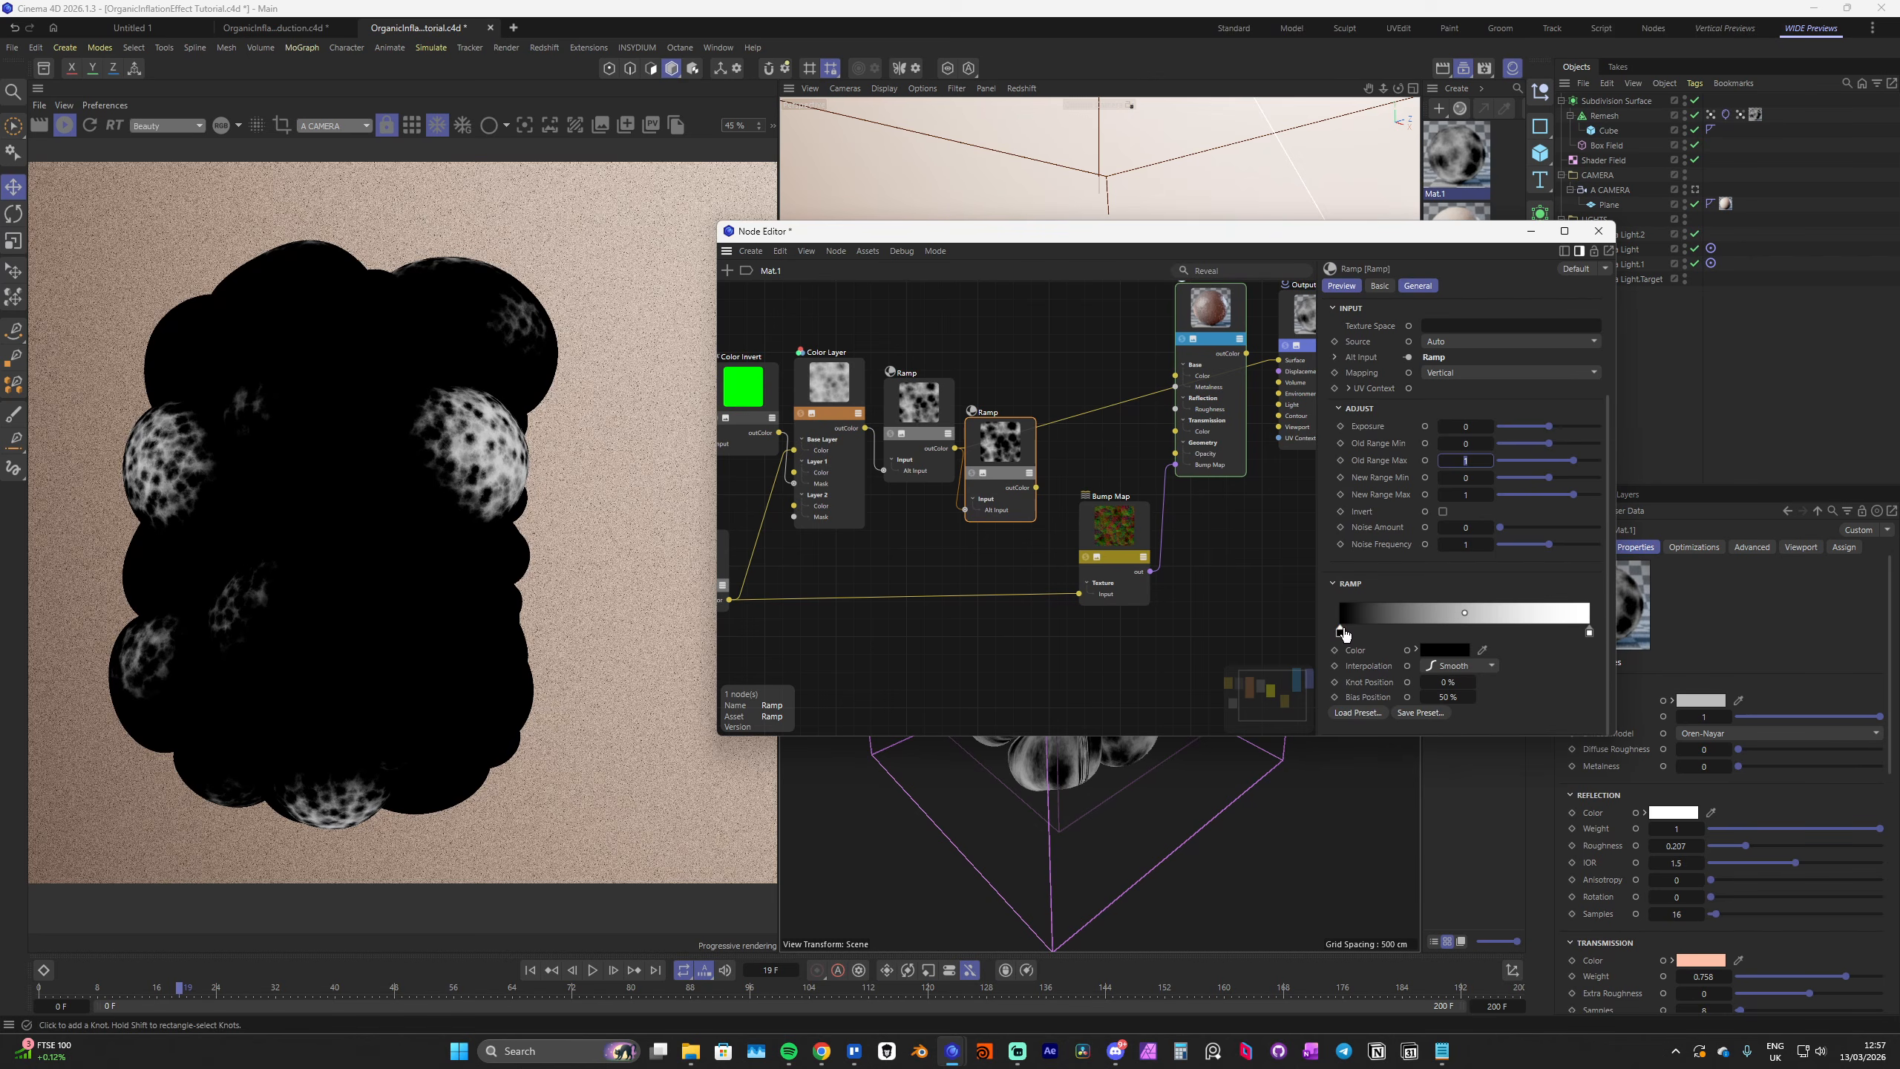
{"action": "left_click", "coordinate": [1339, 632]}
{"action": "left_click", "coordinate": [1589, 632]}
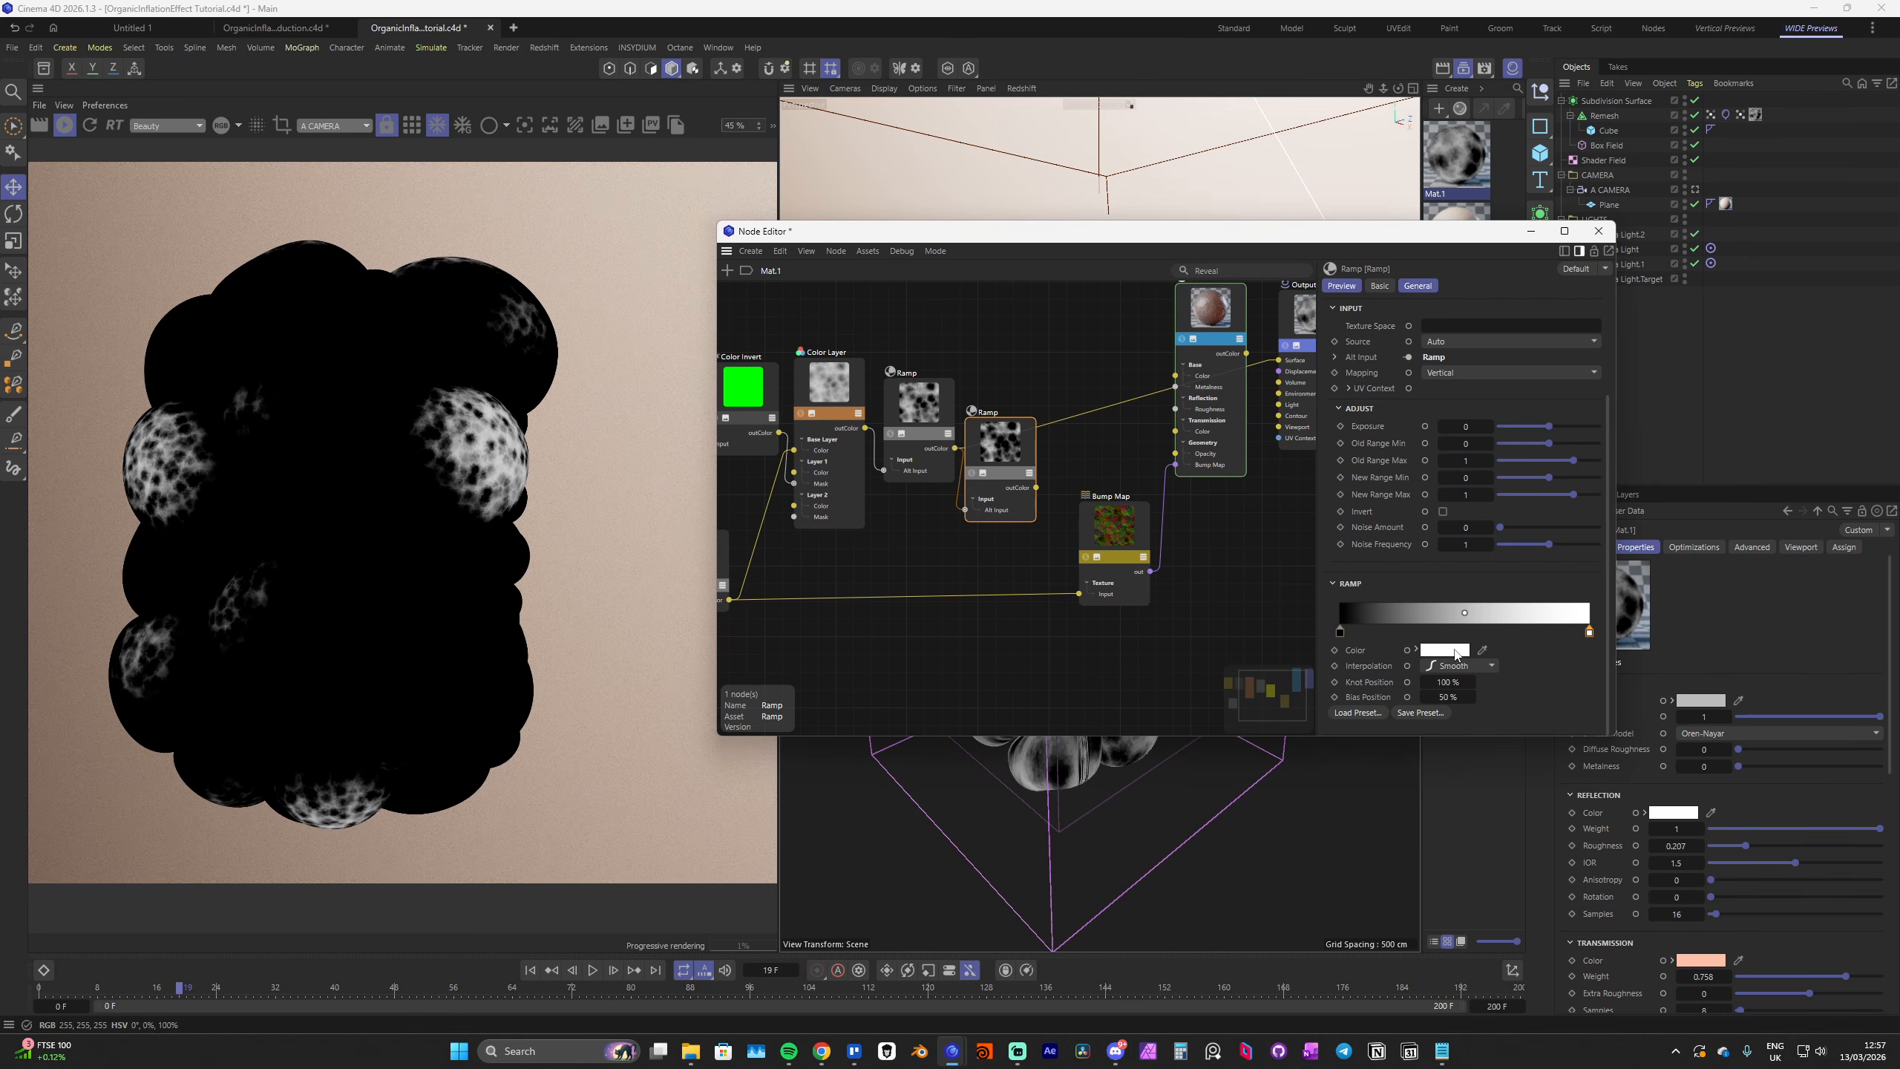
{"action": "left_click", "coordinate": [1446, 649]}
{"action": "left_click", "coordinate": [1491, 786]}
{"action": "left_click", "coordinate": [1325, 726]}
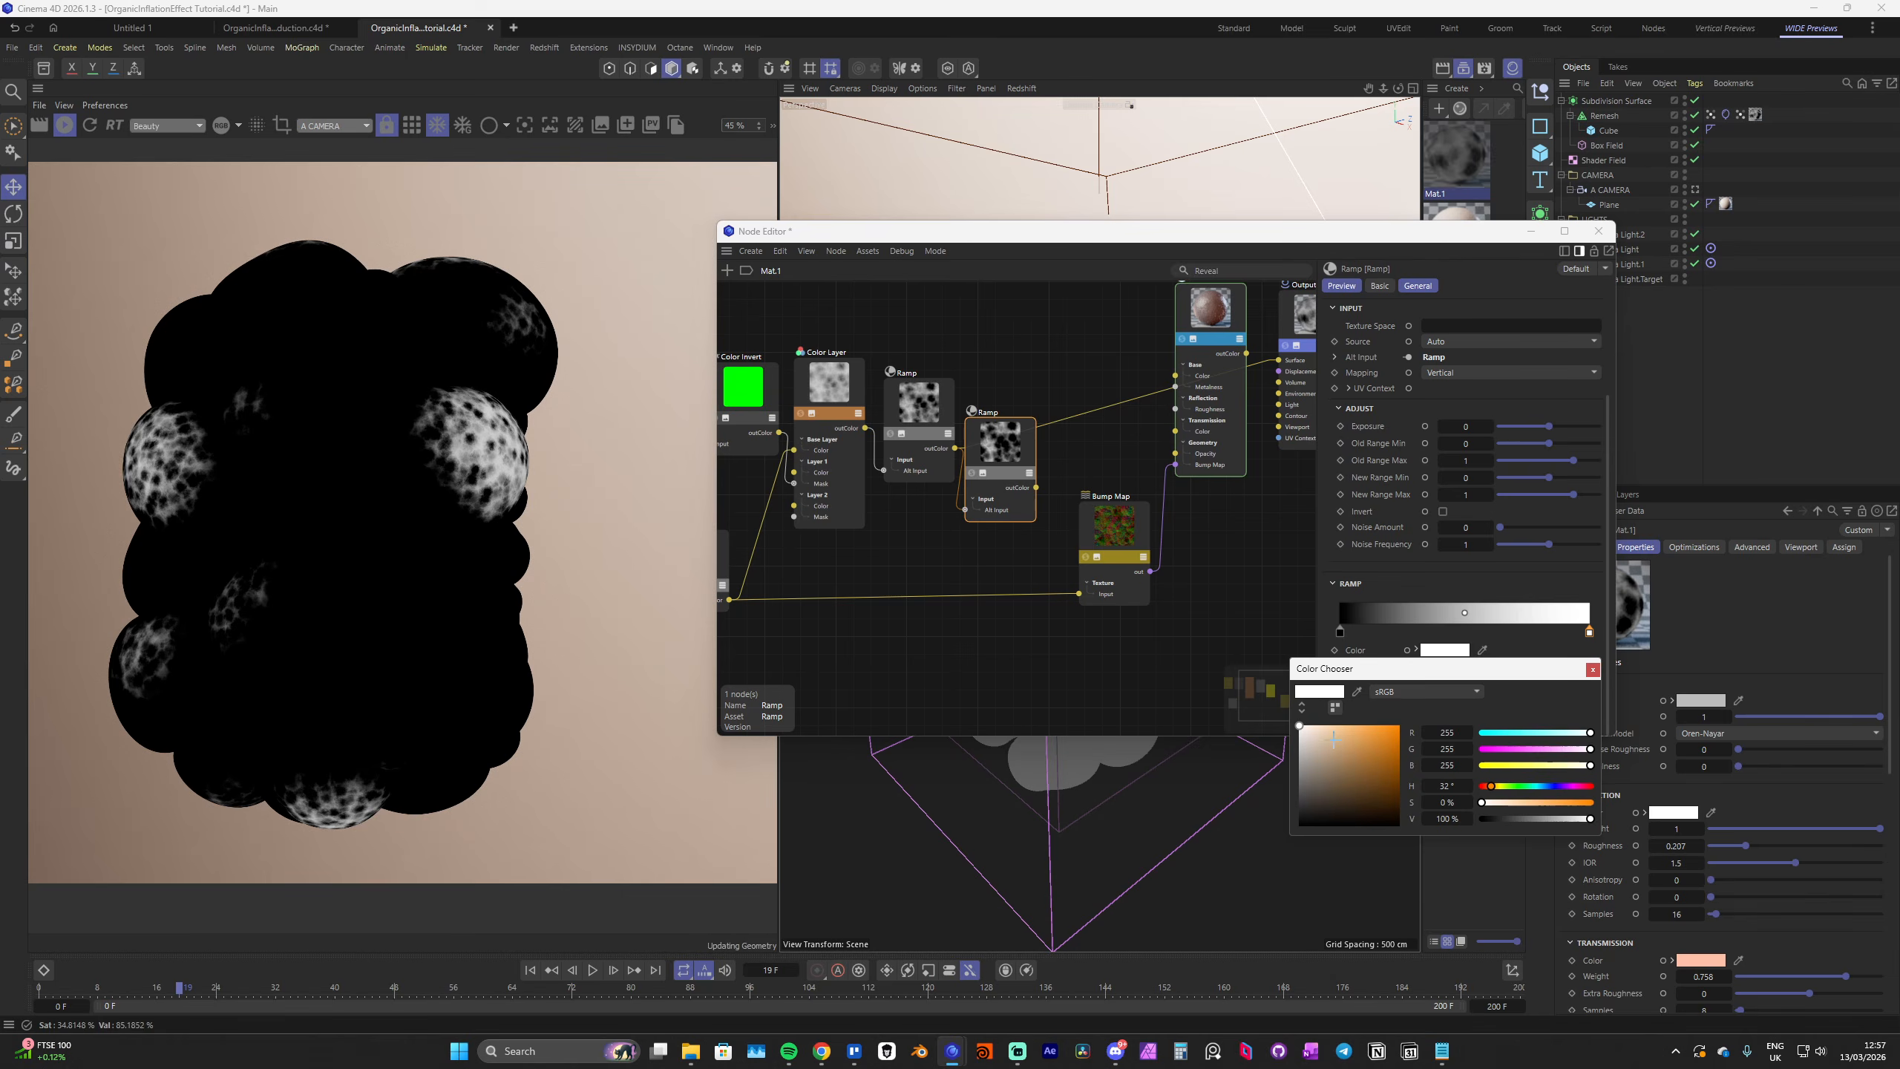
{"action": "left_click", "coordinate": [1328, 725]}
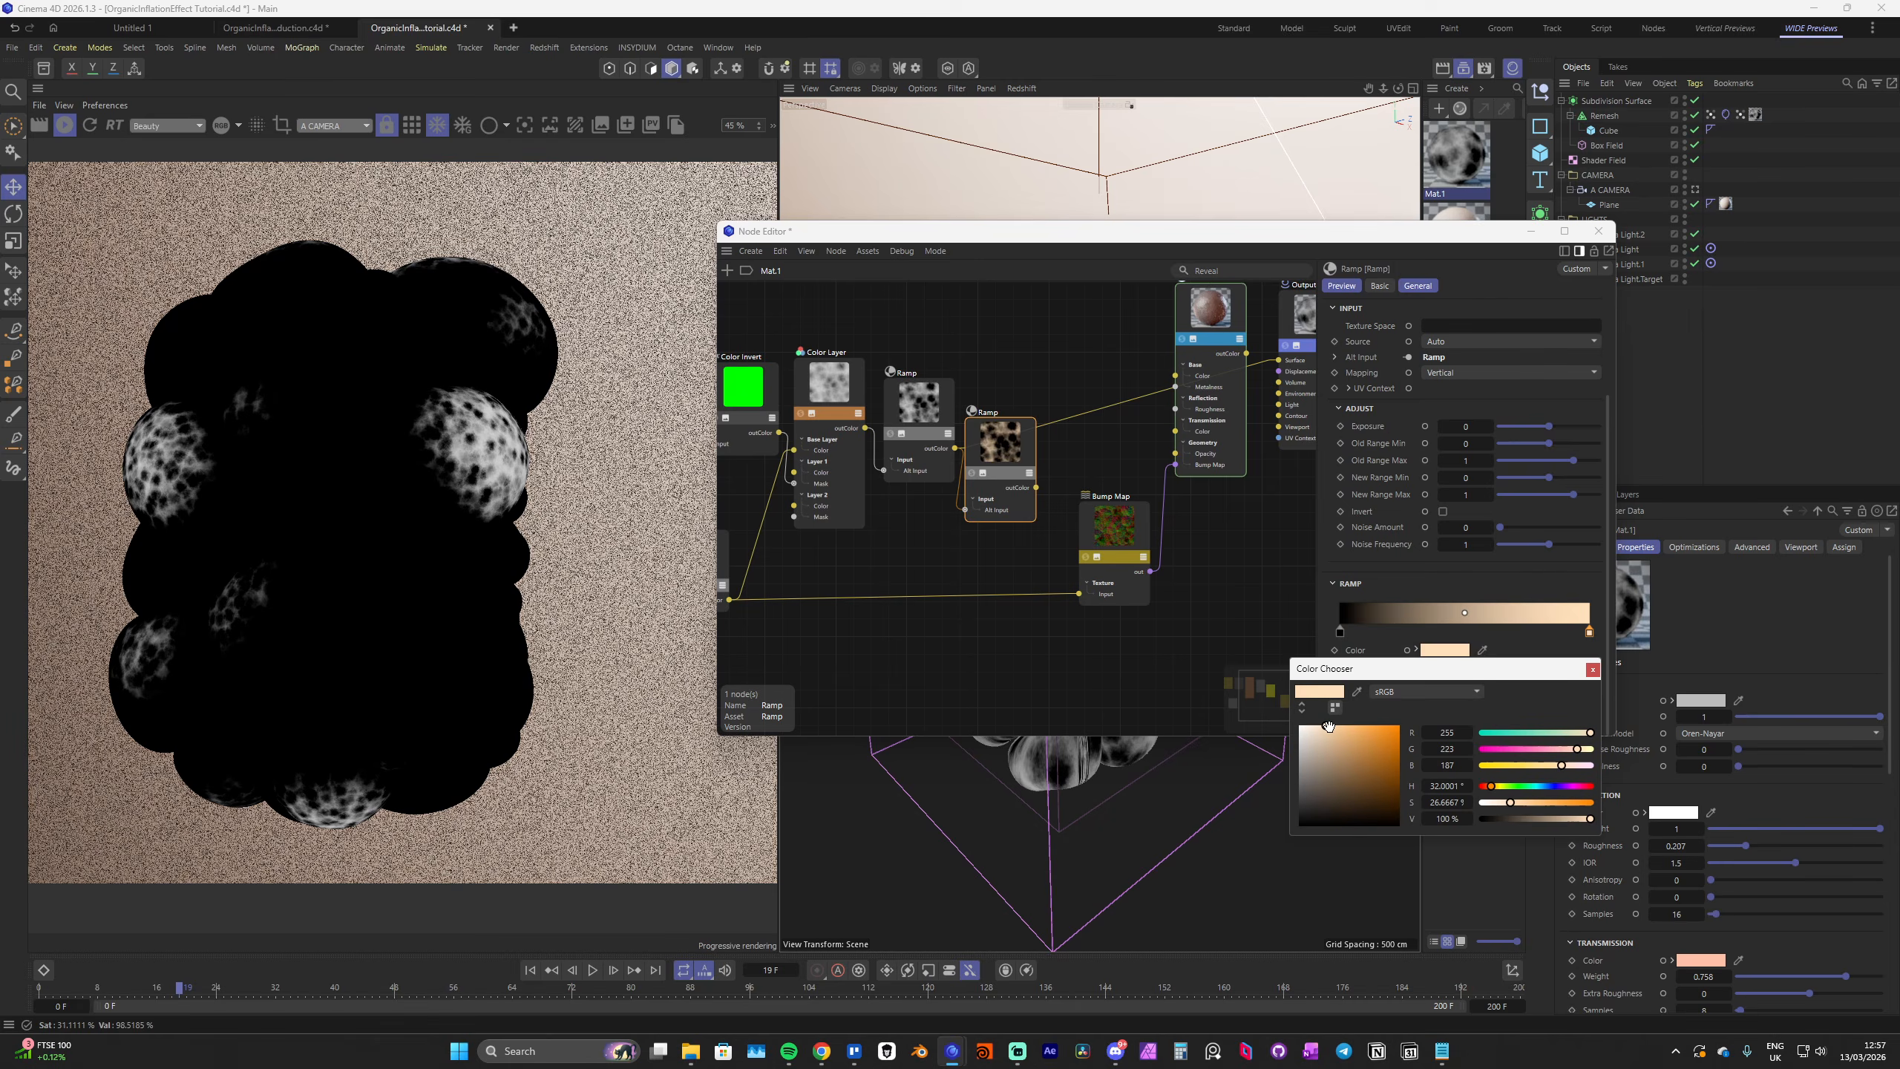
{"action": "left_click", "coordinate": [1593, 669]}
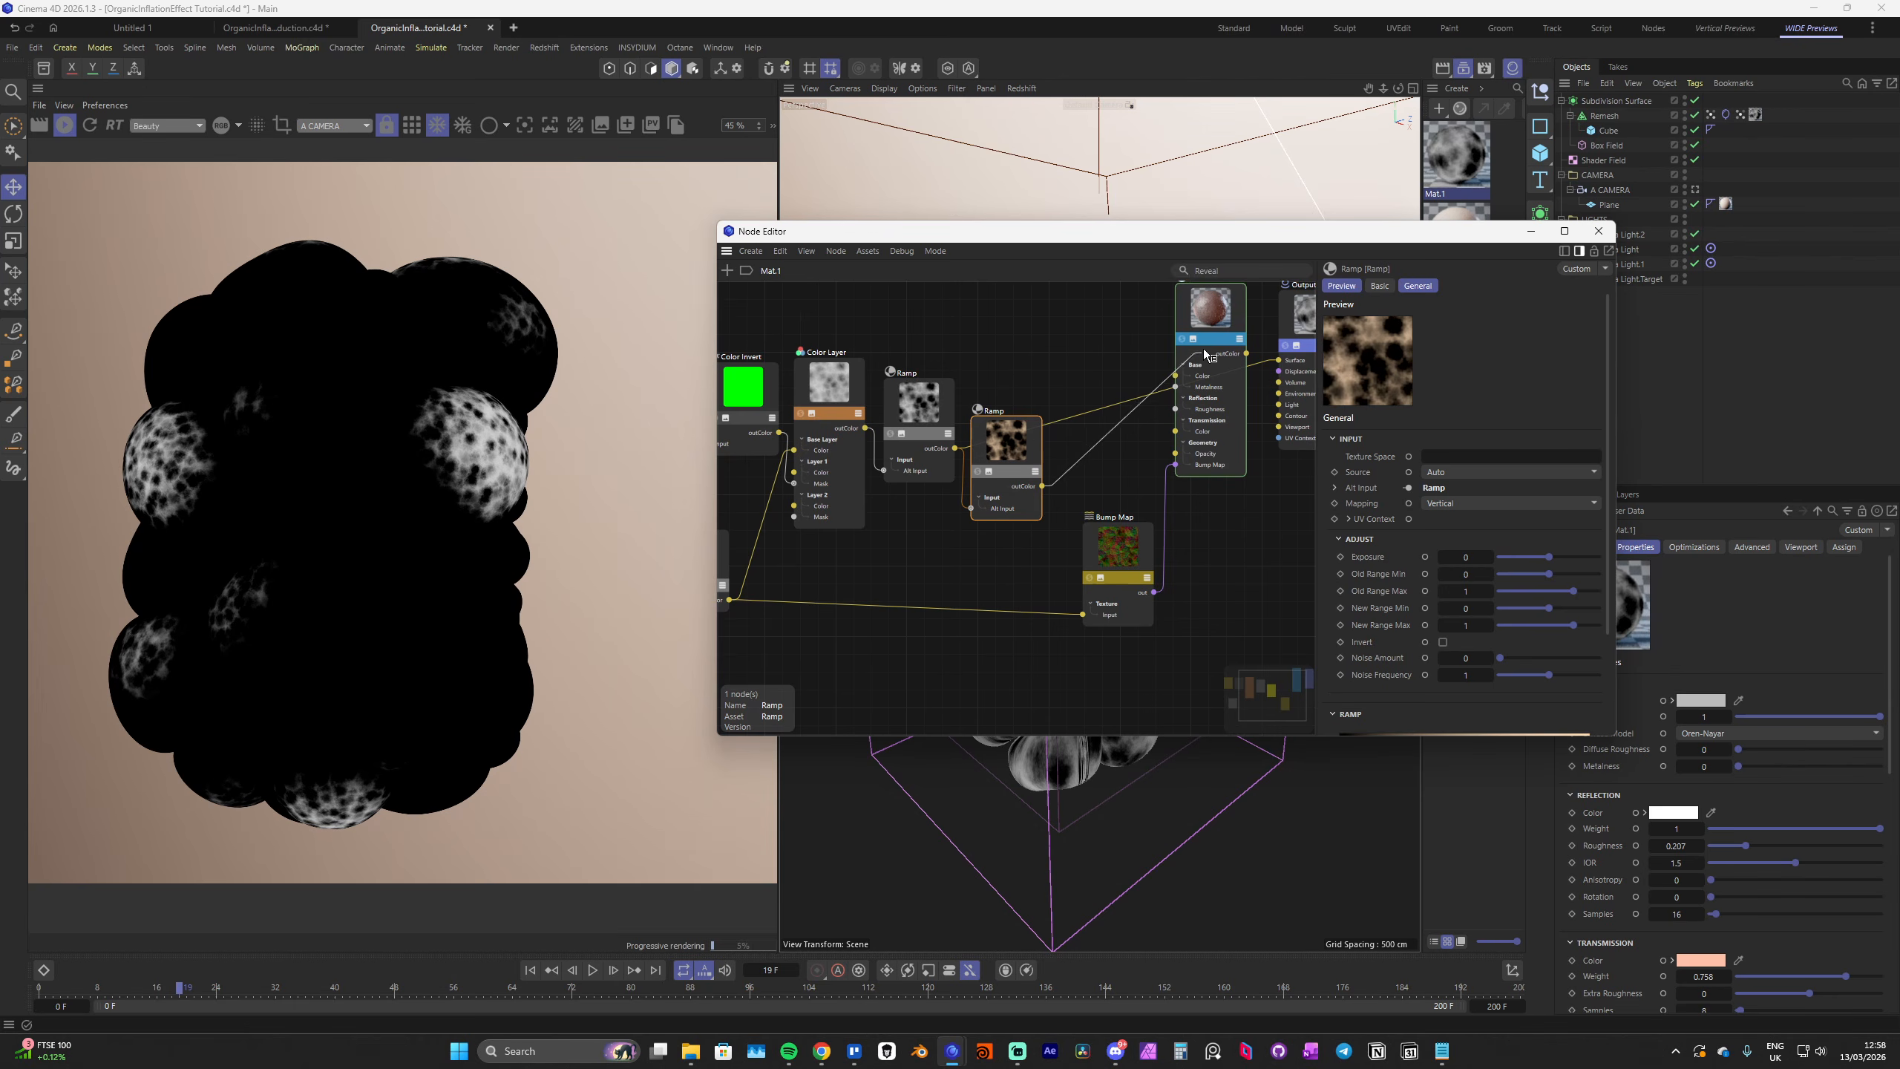
Connect the second Ramp's output to RS Standard's Emission Color
{"action": "left_click_drag", "start_coordinate": [1206, 355], "coordinate": [1213, 327]}
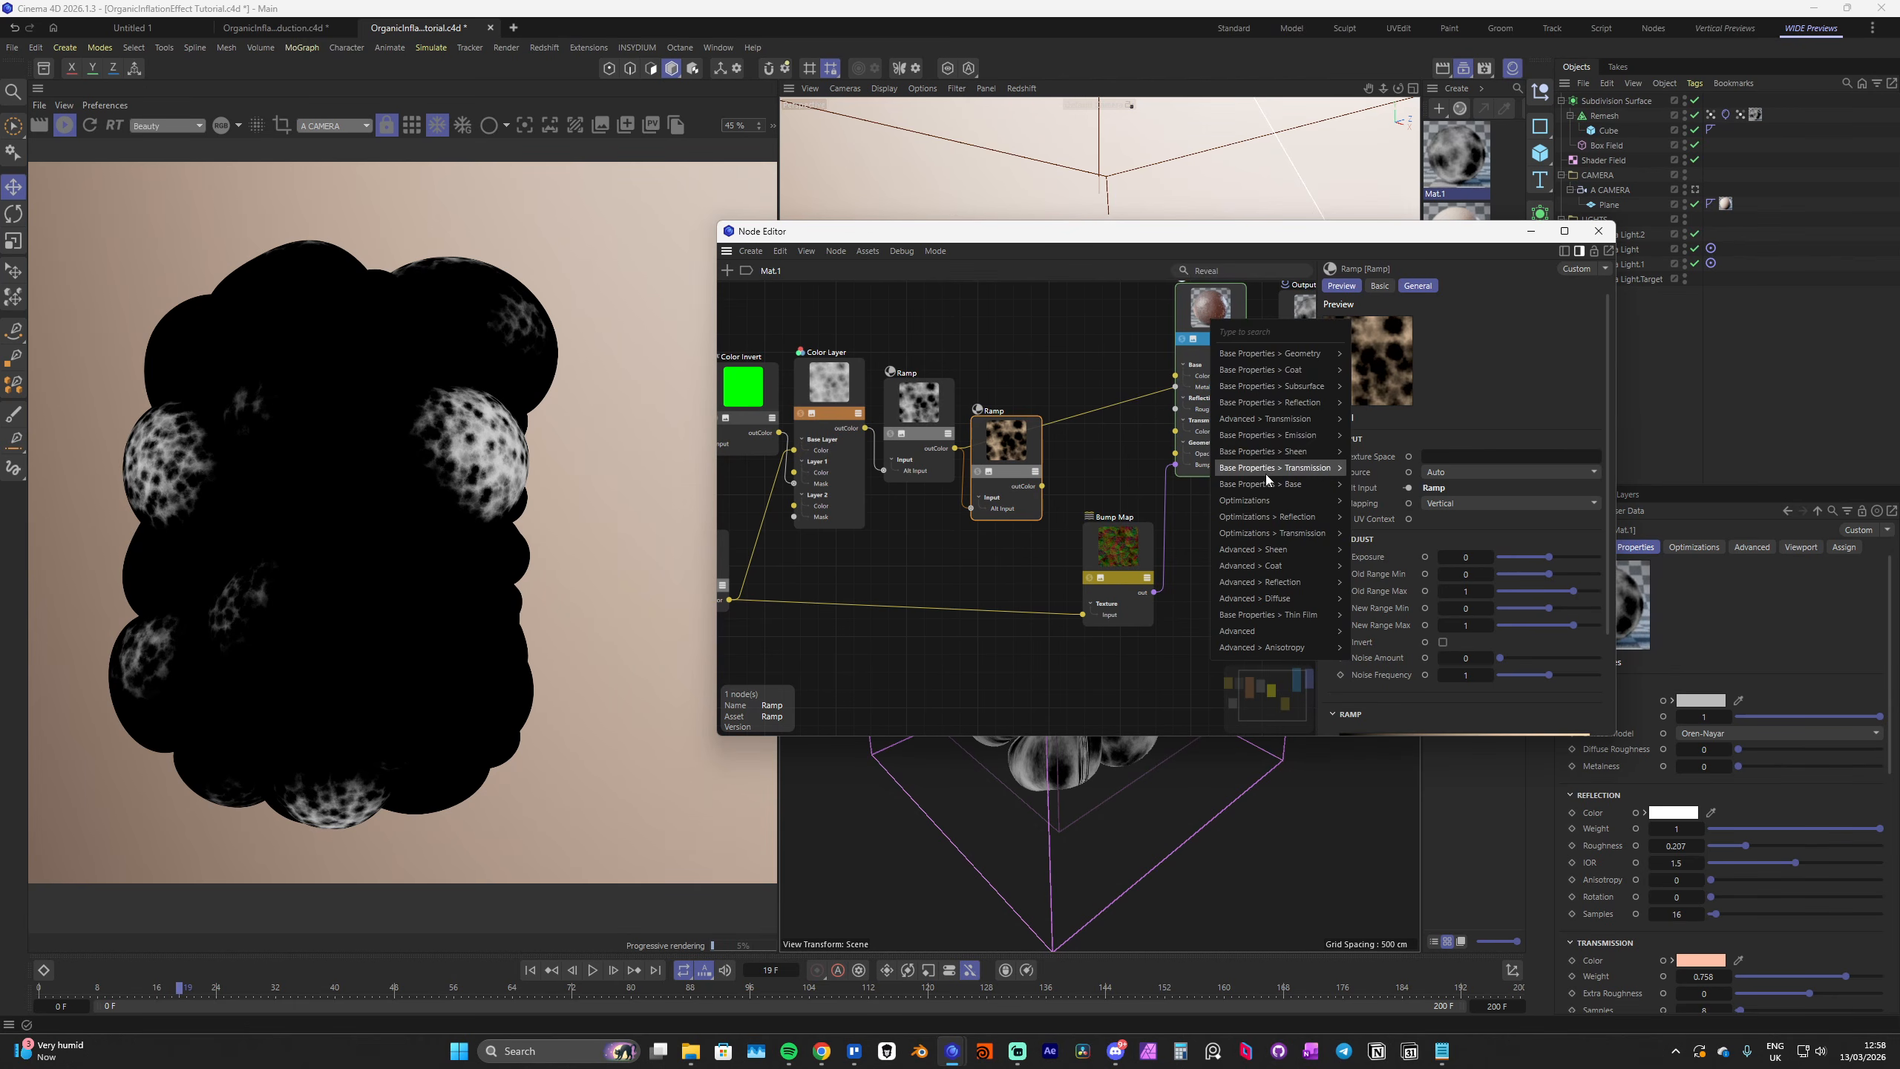
{"action": "mouse_move", "coordinate": [1259, 437]}
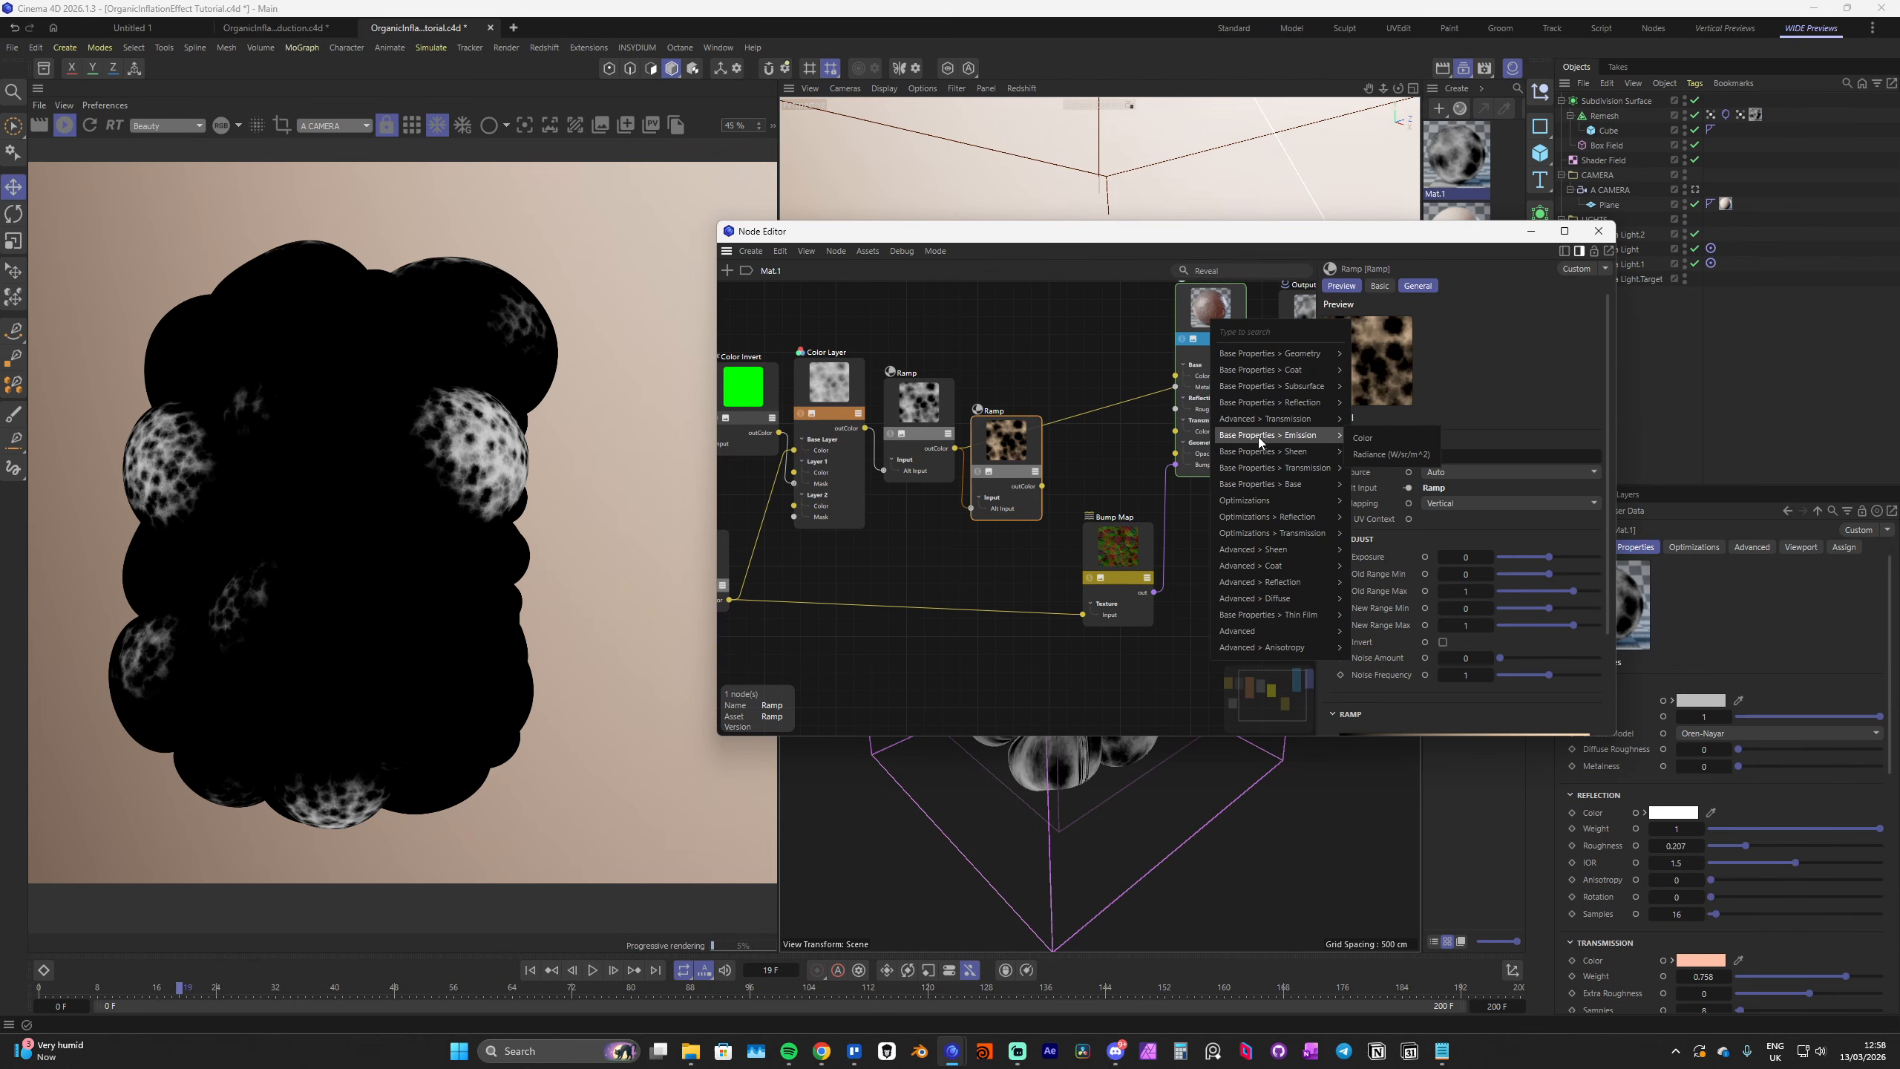
{"action": "left_click", "coordinate": [1378, 438]}
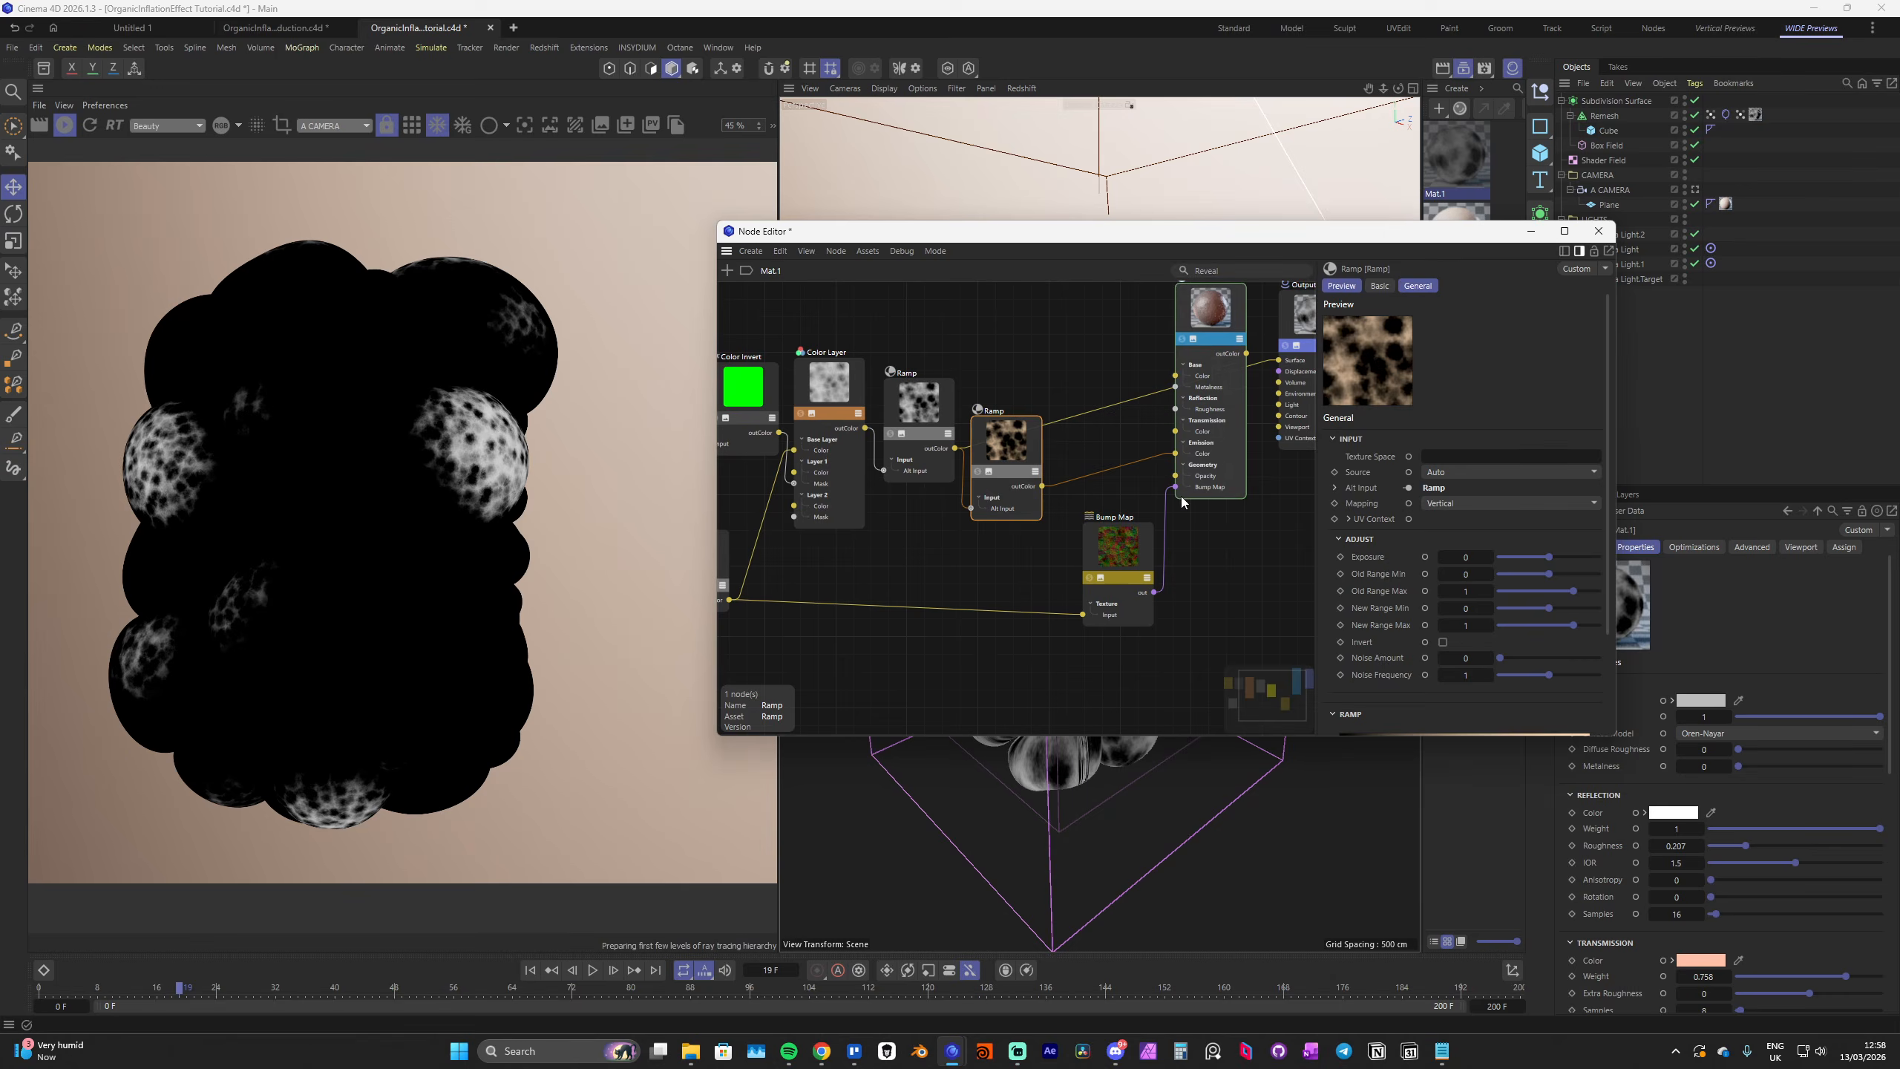
Reconnect RS Standard to the Output node's Surface and raise the emission Radiance to about 1.474
{"action": "left_click", "coordinate": [1216, 452]}
{"action": "scroll", "coordinate": [1382, 569], "scroll_direction": "down", "scroll_amount": 10}
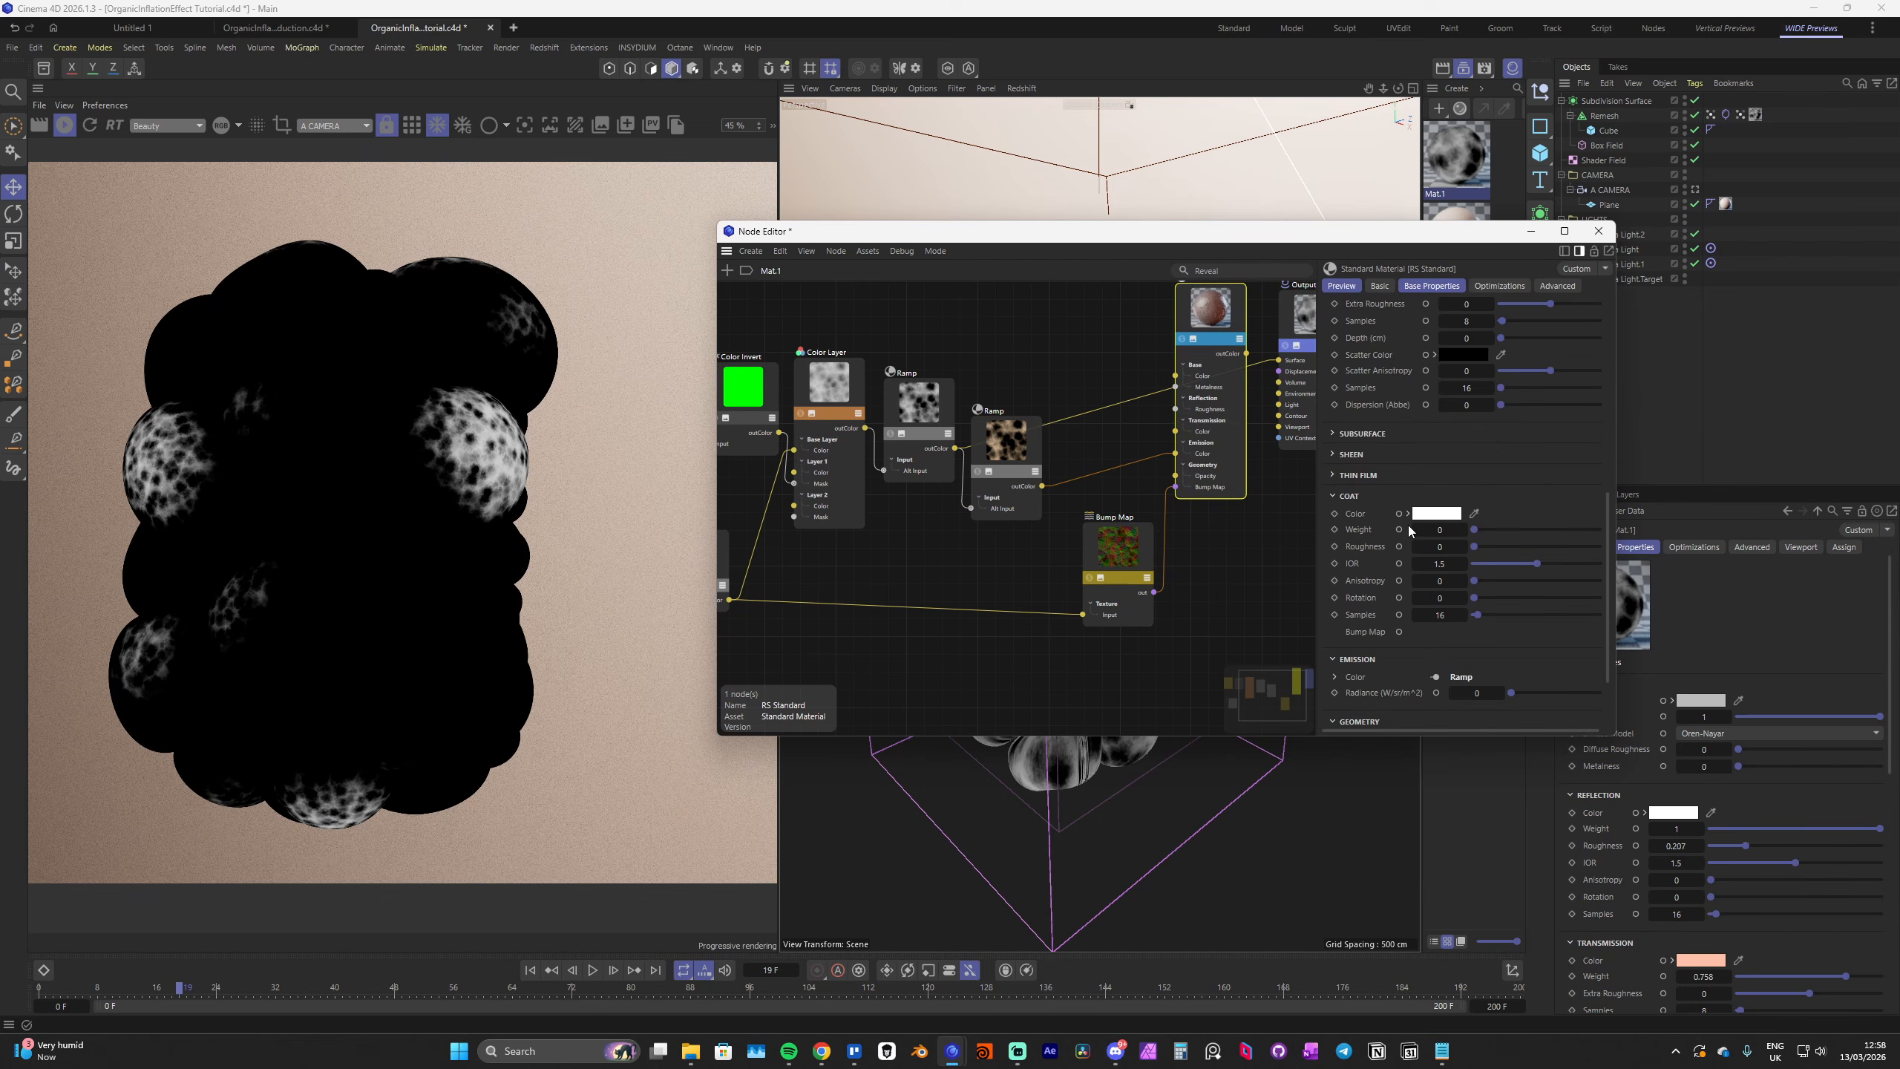
{"action": "middle_click_drag", "start_coordinate": [1261, 338], "coordinate": [1211, 375]}
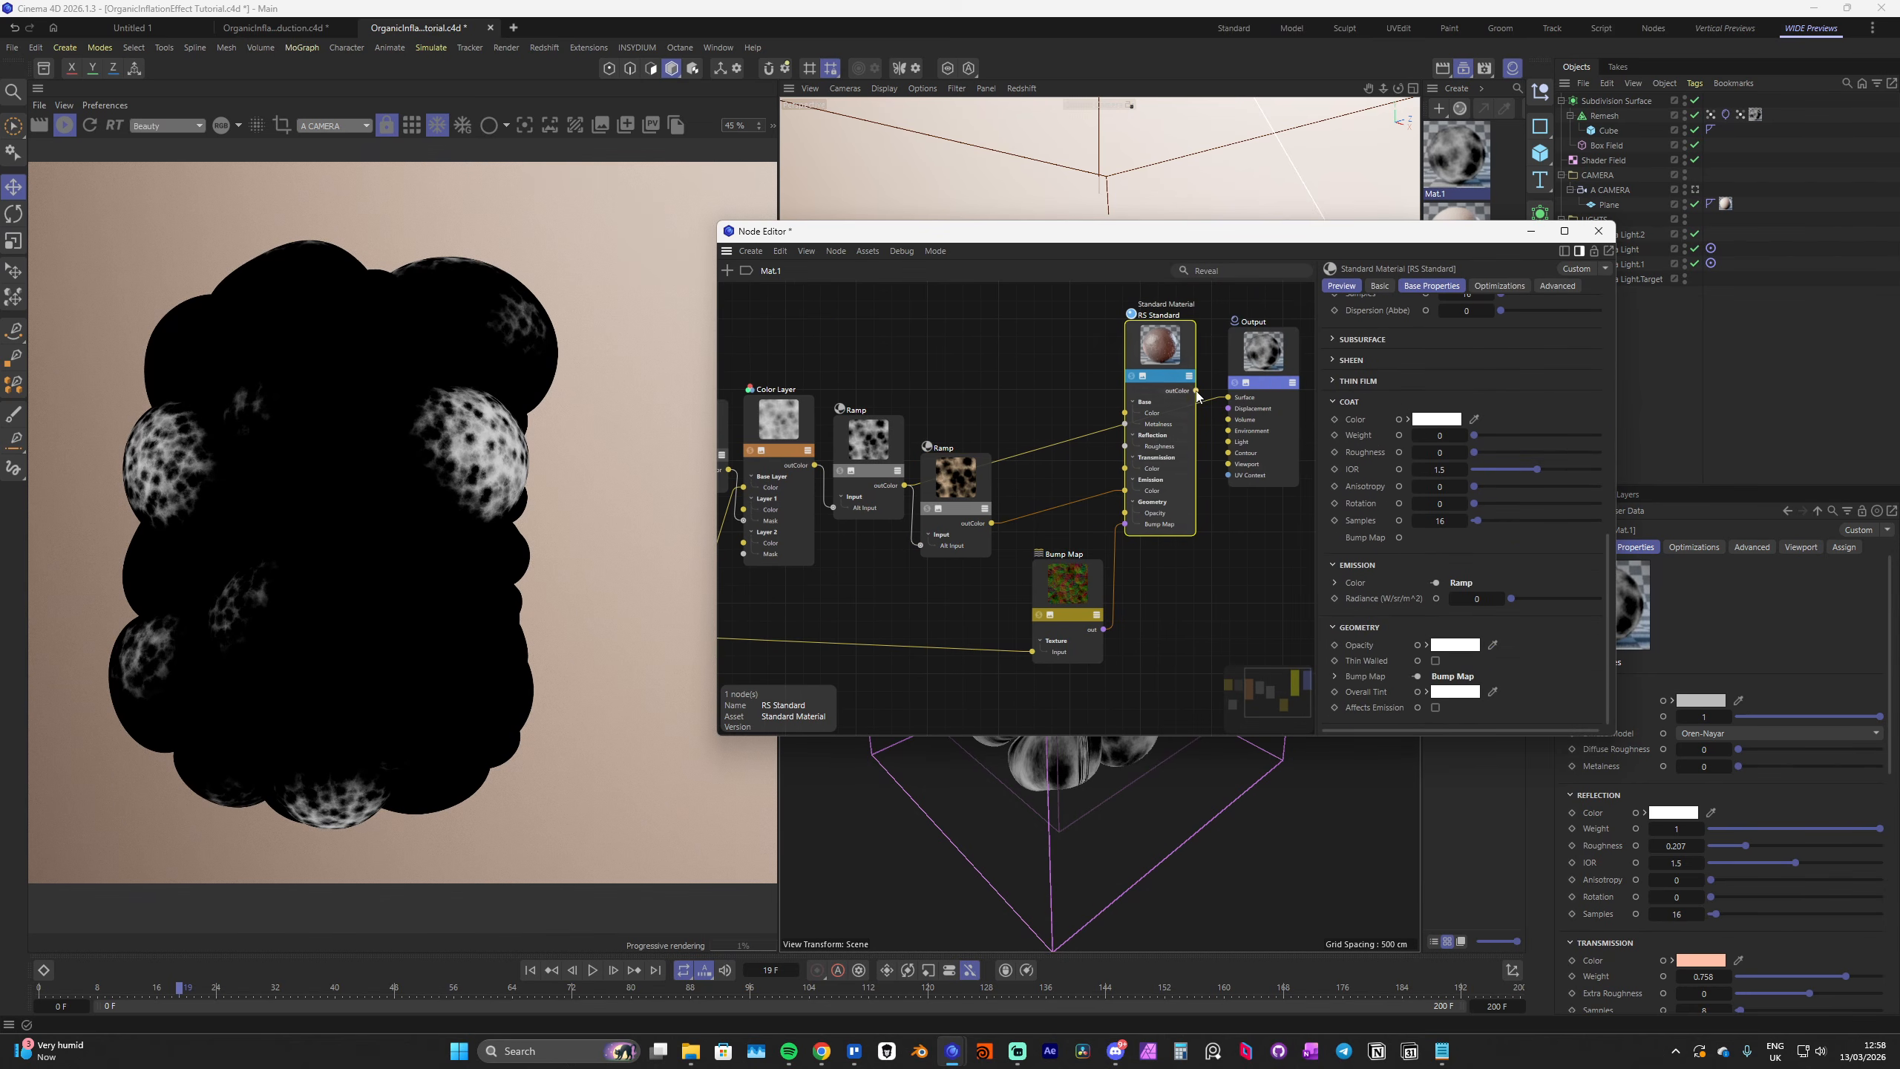
{"action": "left_click_drag", "start_coordinate": [1197, 391], "coordinate": [1230, 399]}
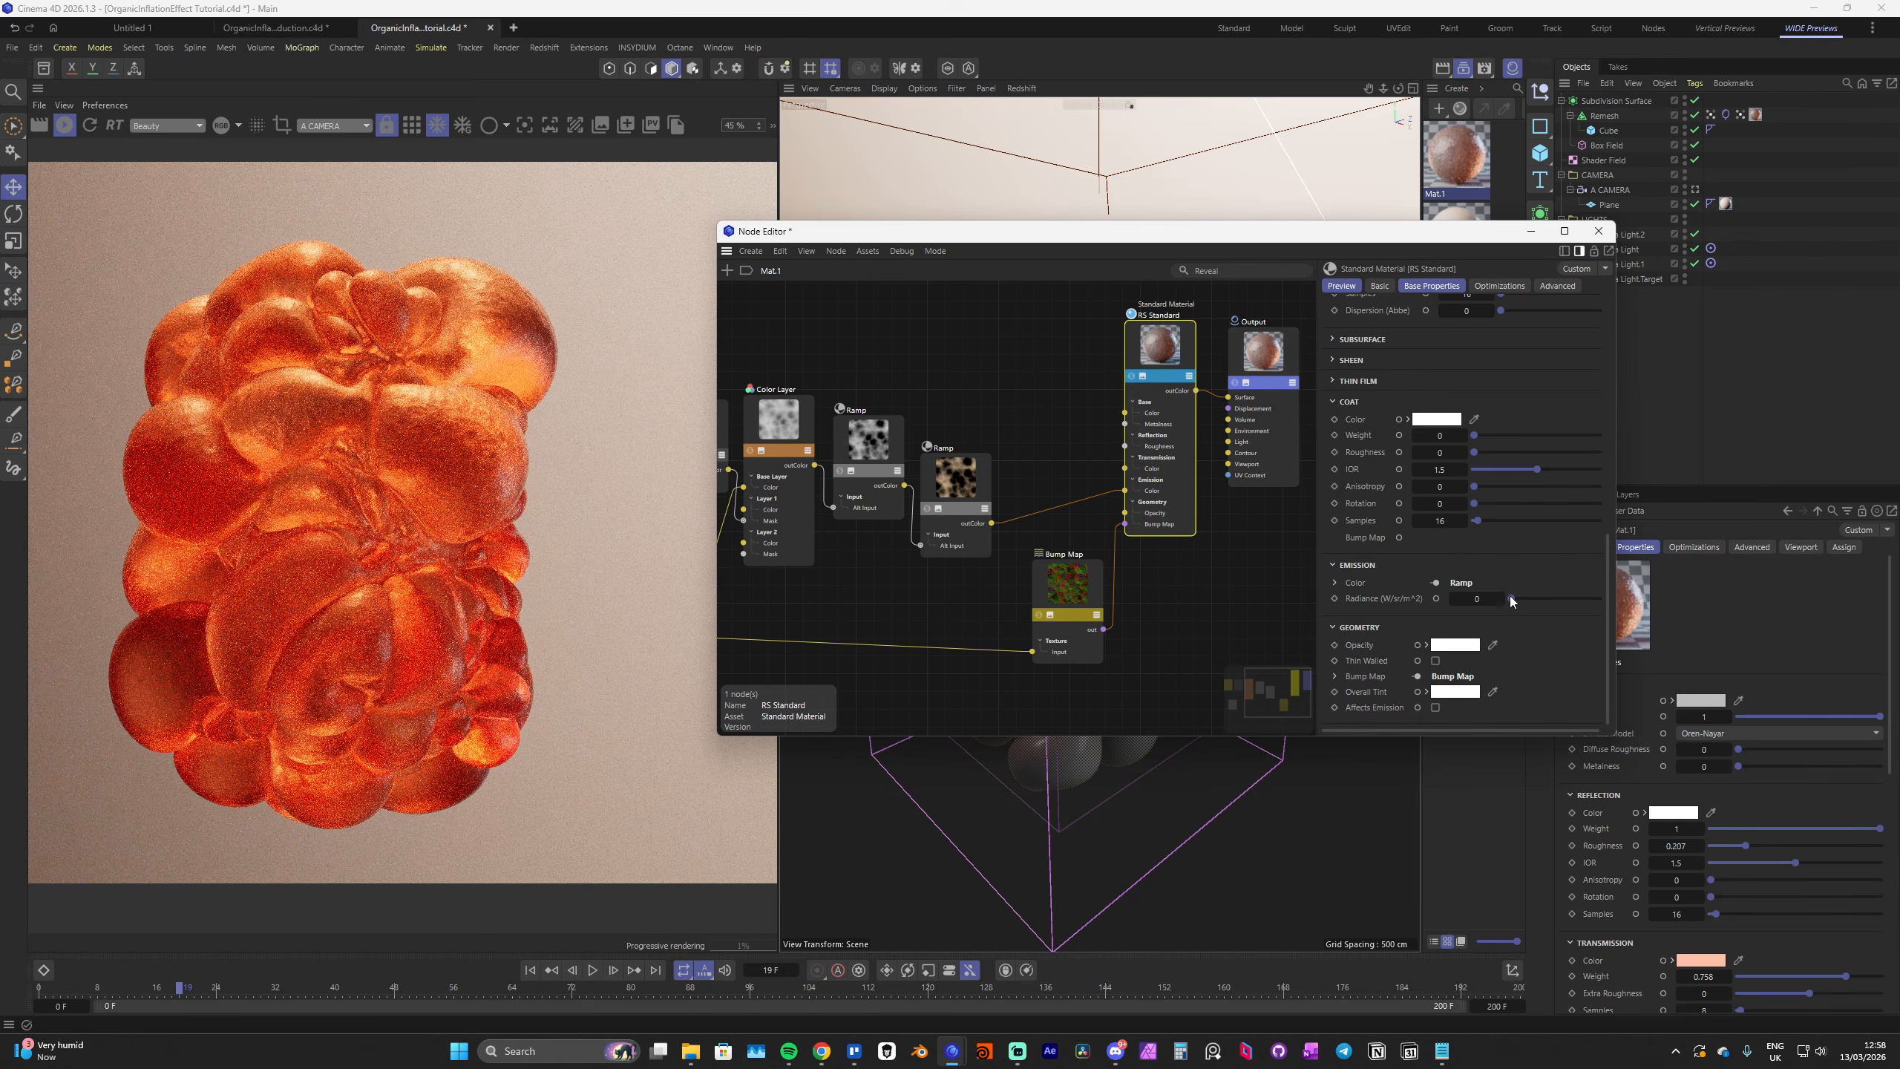
{"action": "left_click_drag", "start_coordinate": [1571, 599], "coordinate": [1581, 599]}
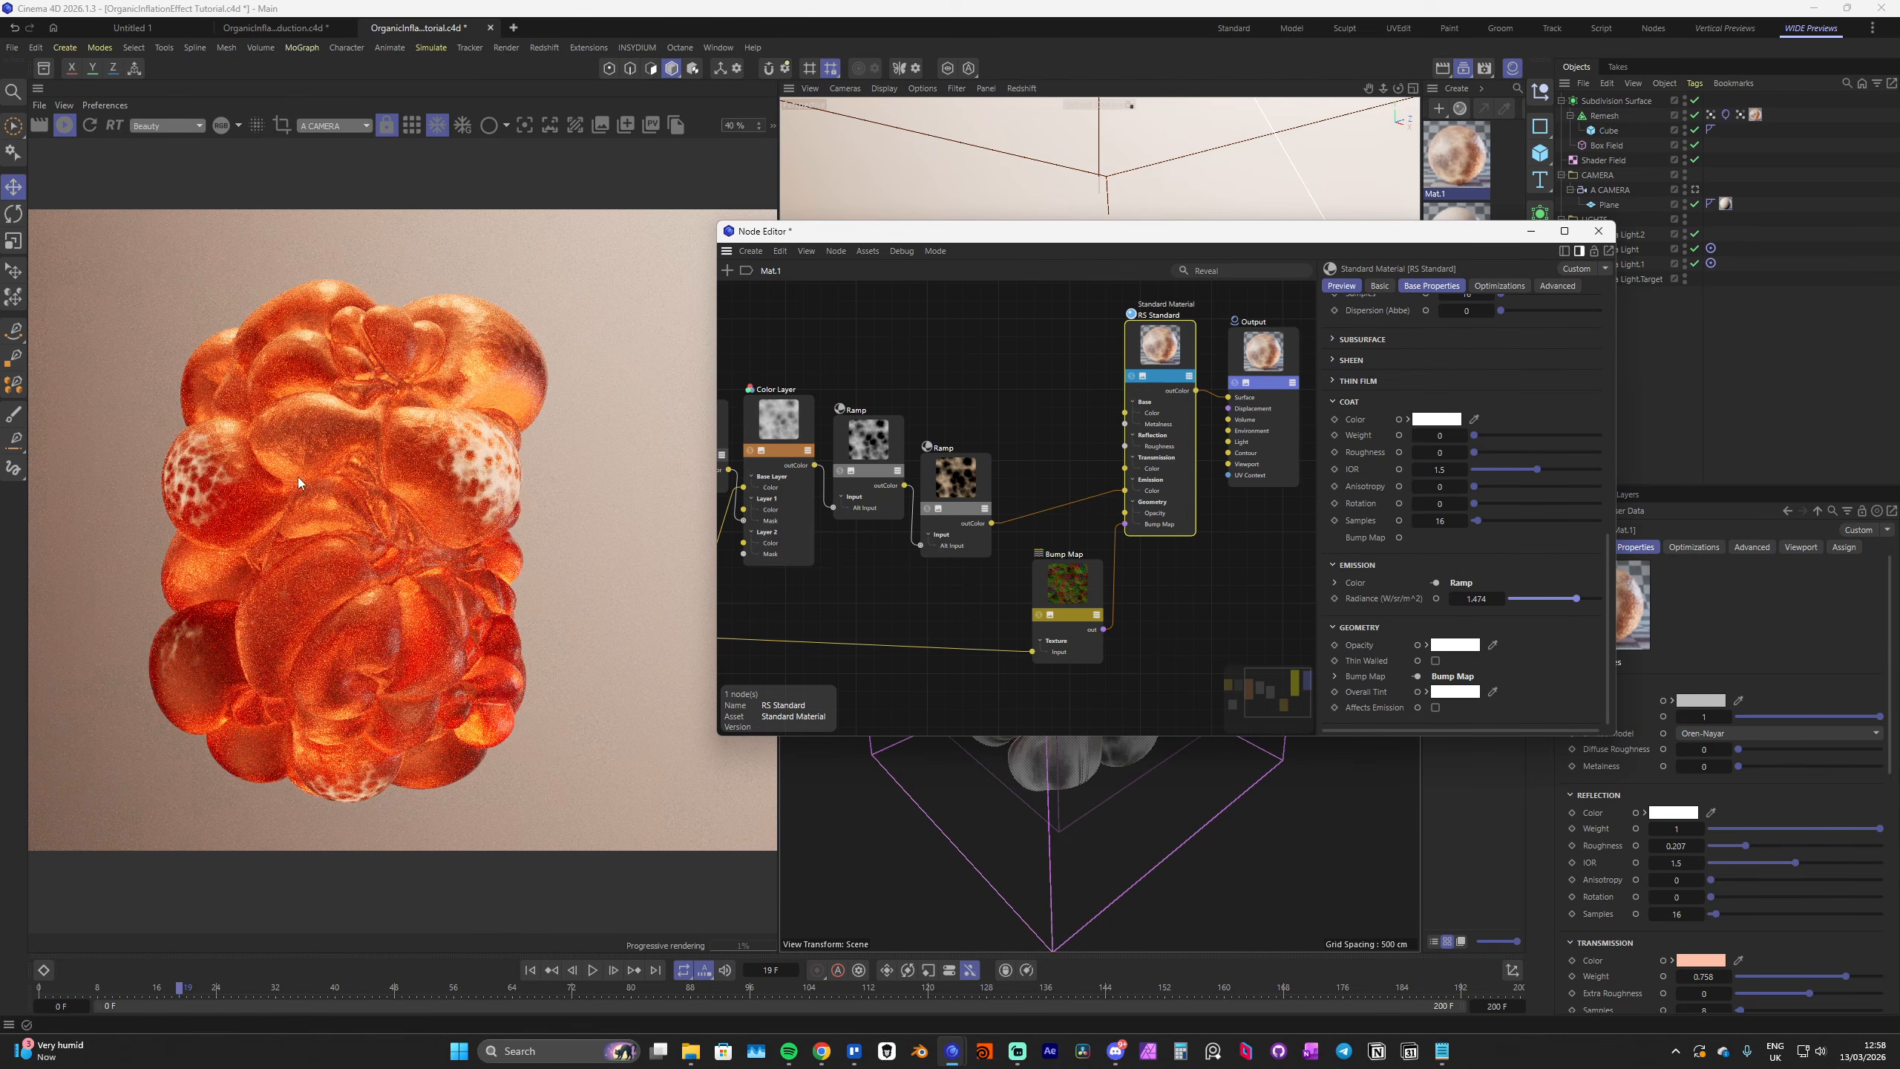
{"action": "scroll", "coordinate": [341, 447], "scroll_direction": "up", "scroll_amount": 1}
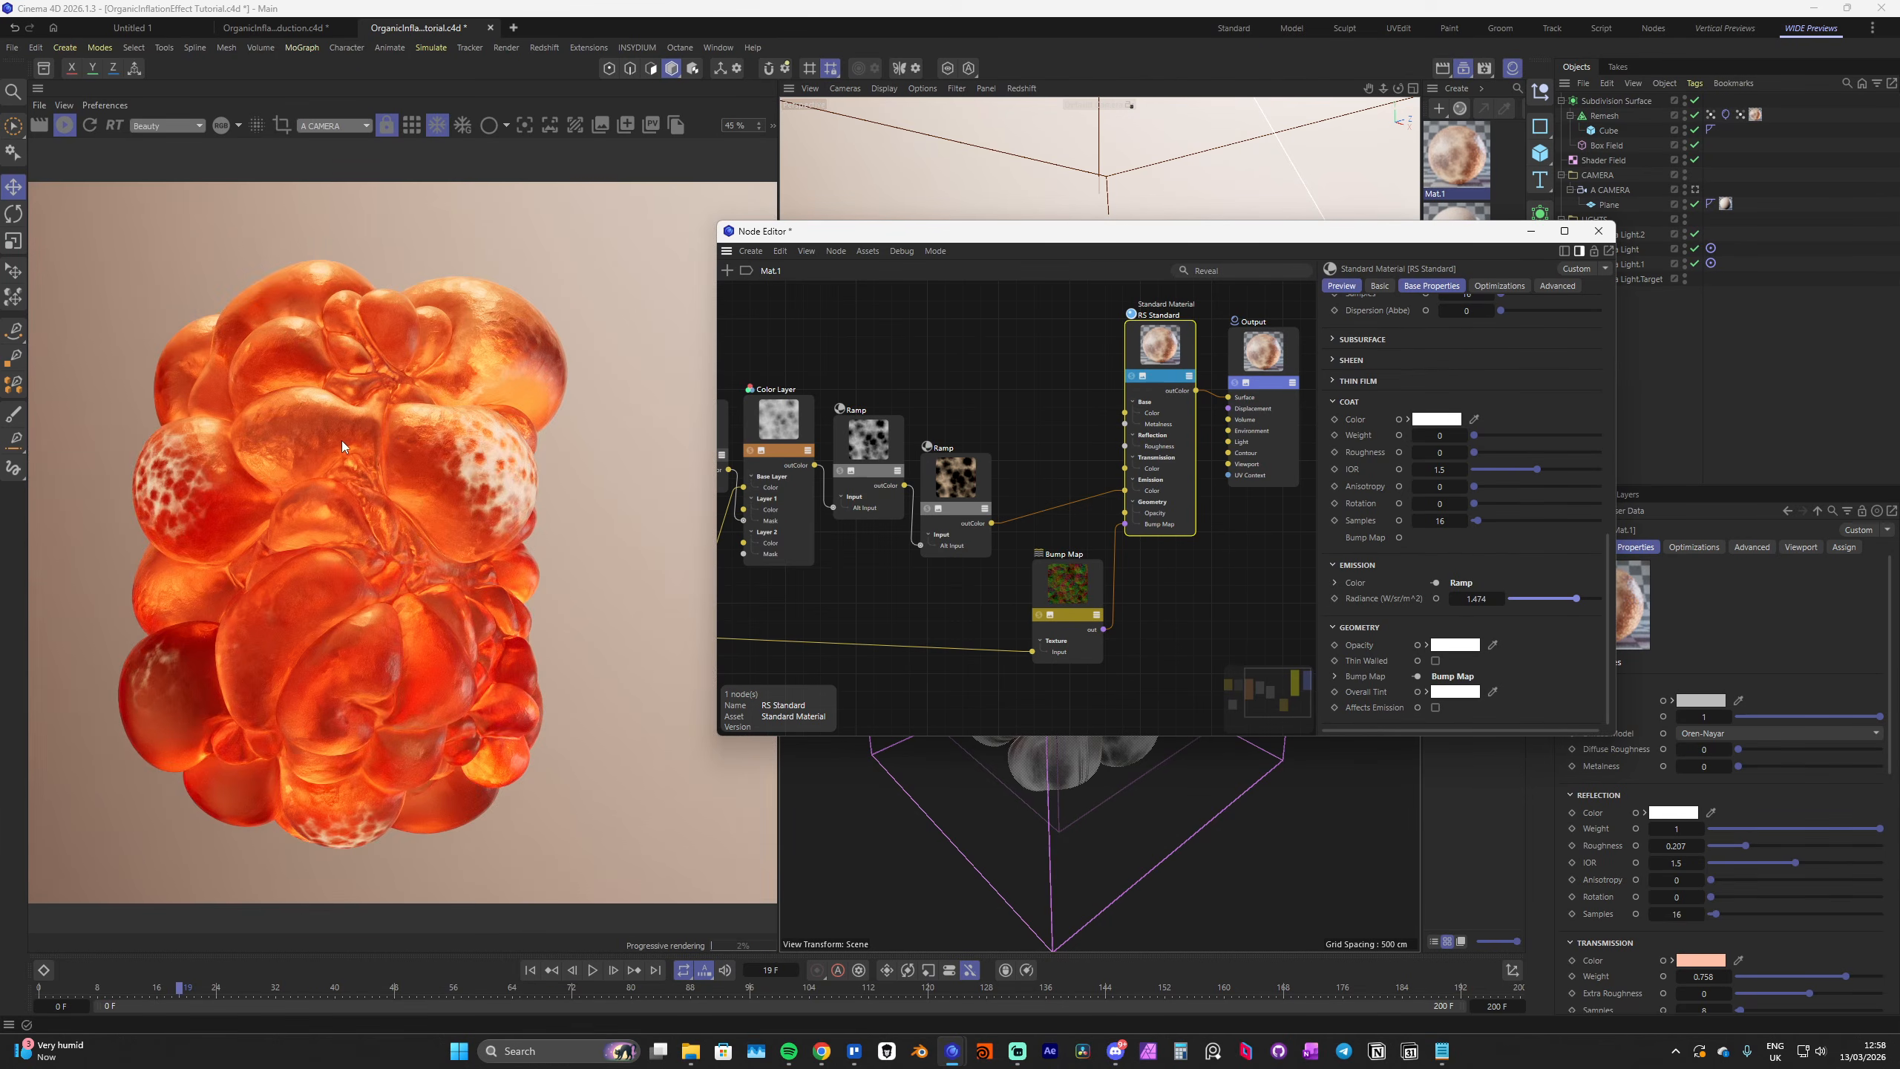
Change the second Ramp's pale end knot to a deeper, more saturated orange with a slightly redder hue
{"action": "left_click", "coordinate": [944, 509]}
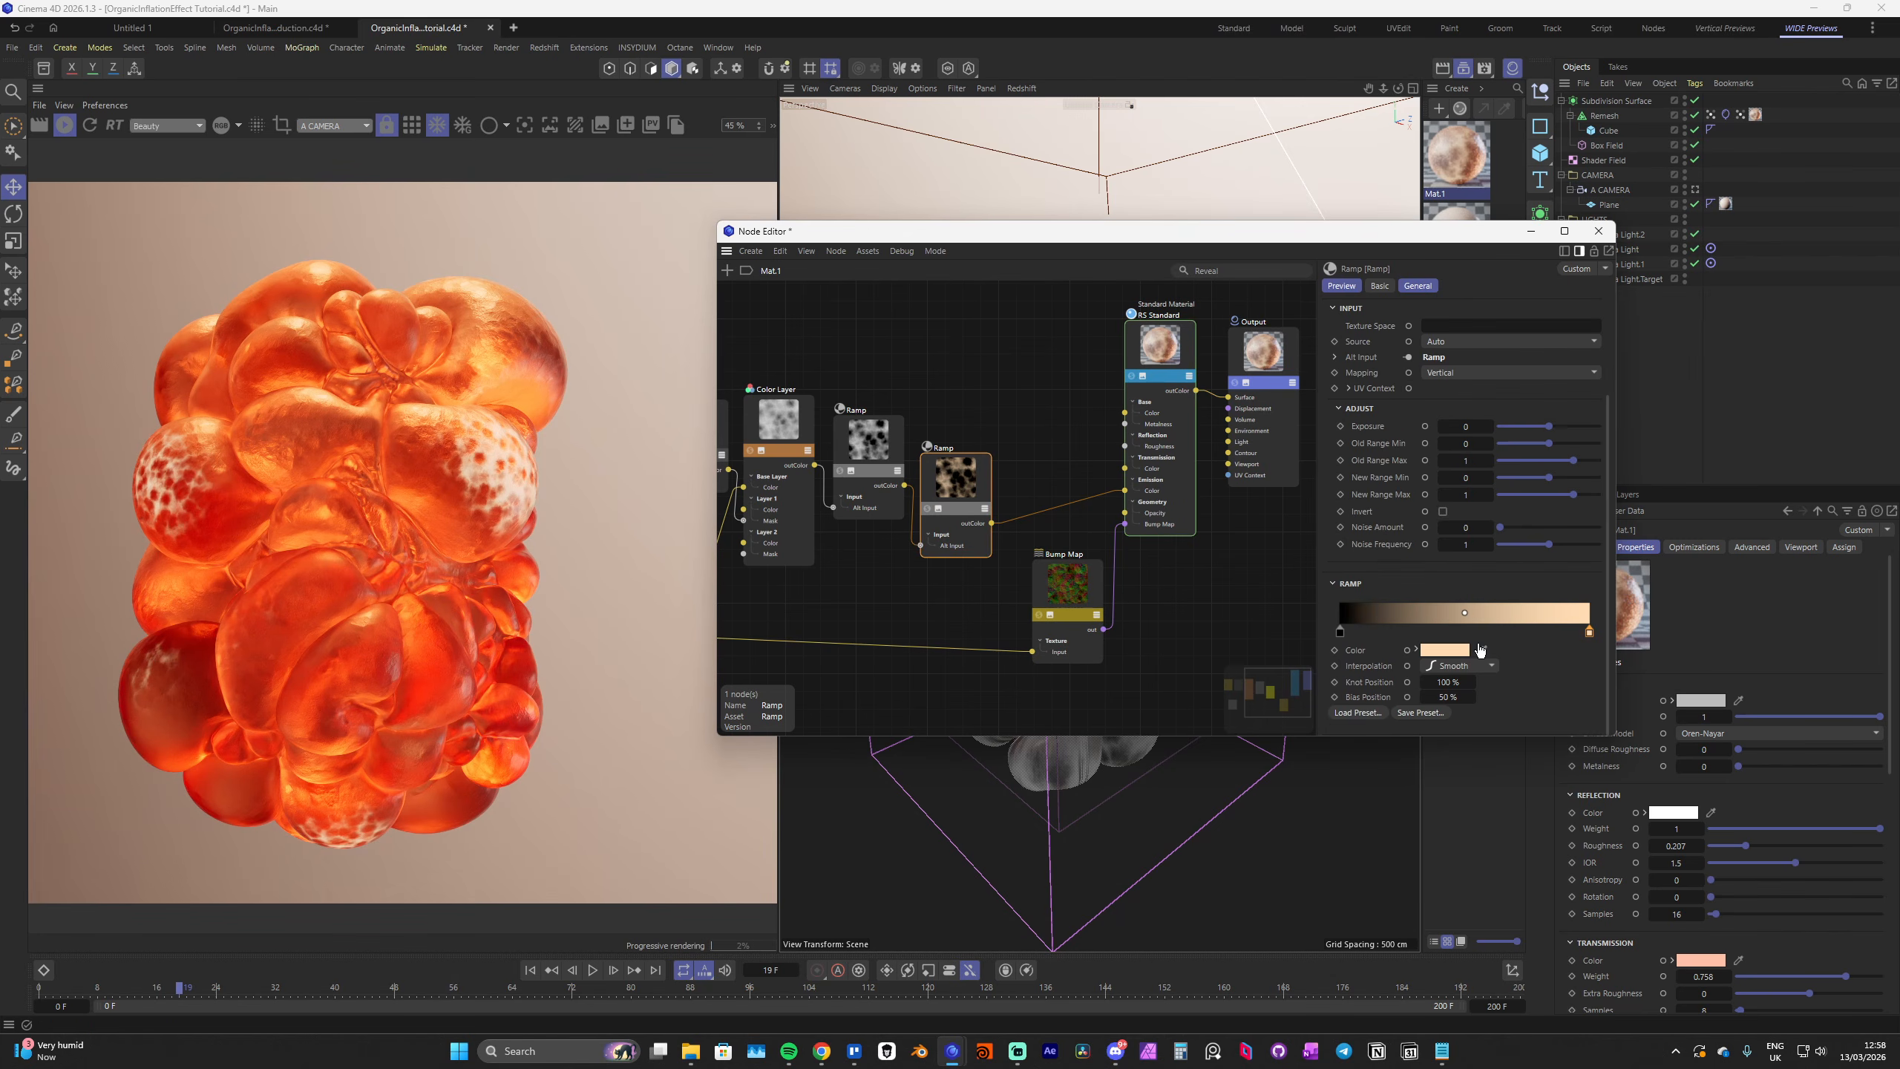
{"action": "left_click", "coordinate": [1444, 649]}
{"action": "left_click_drag", "start_coordinate": [1491, 786], "coordinate": [1489, 787]}
{"action": "left_click", "coordinate": [1354, 727]}
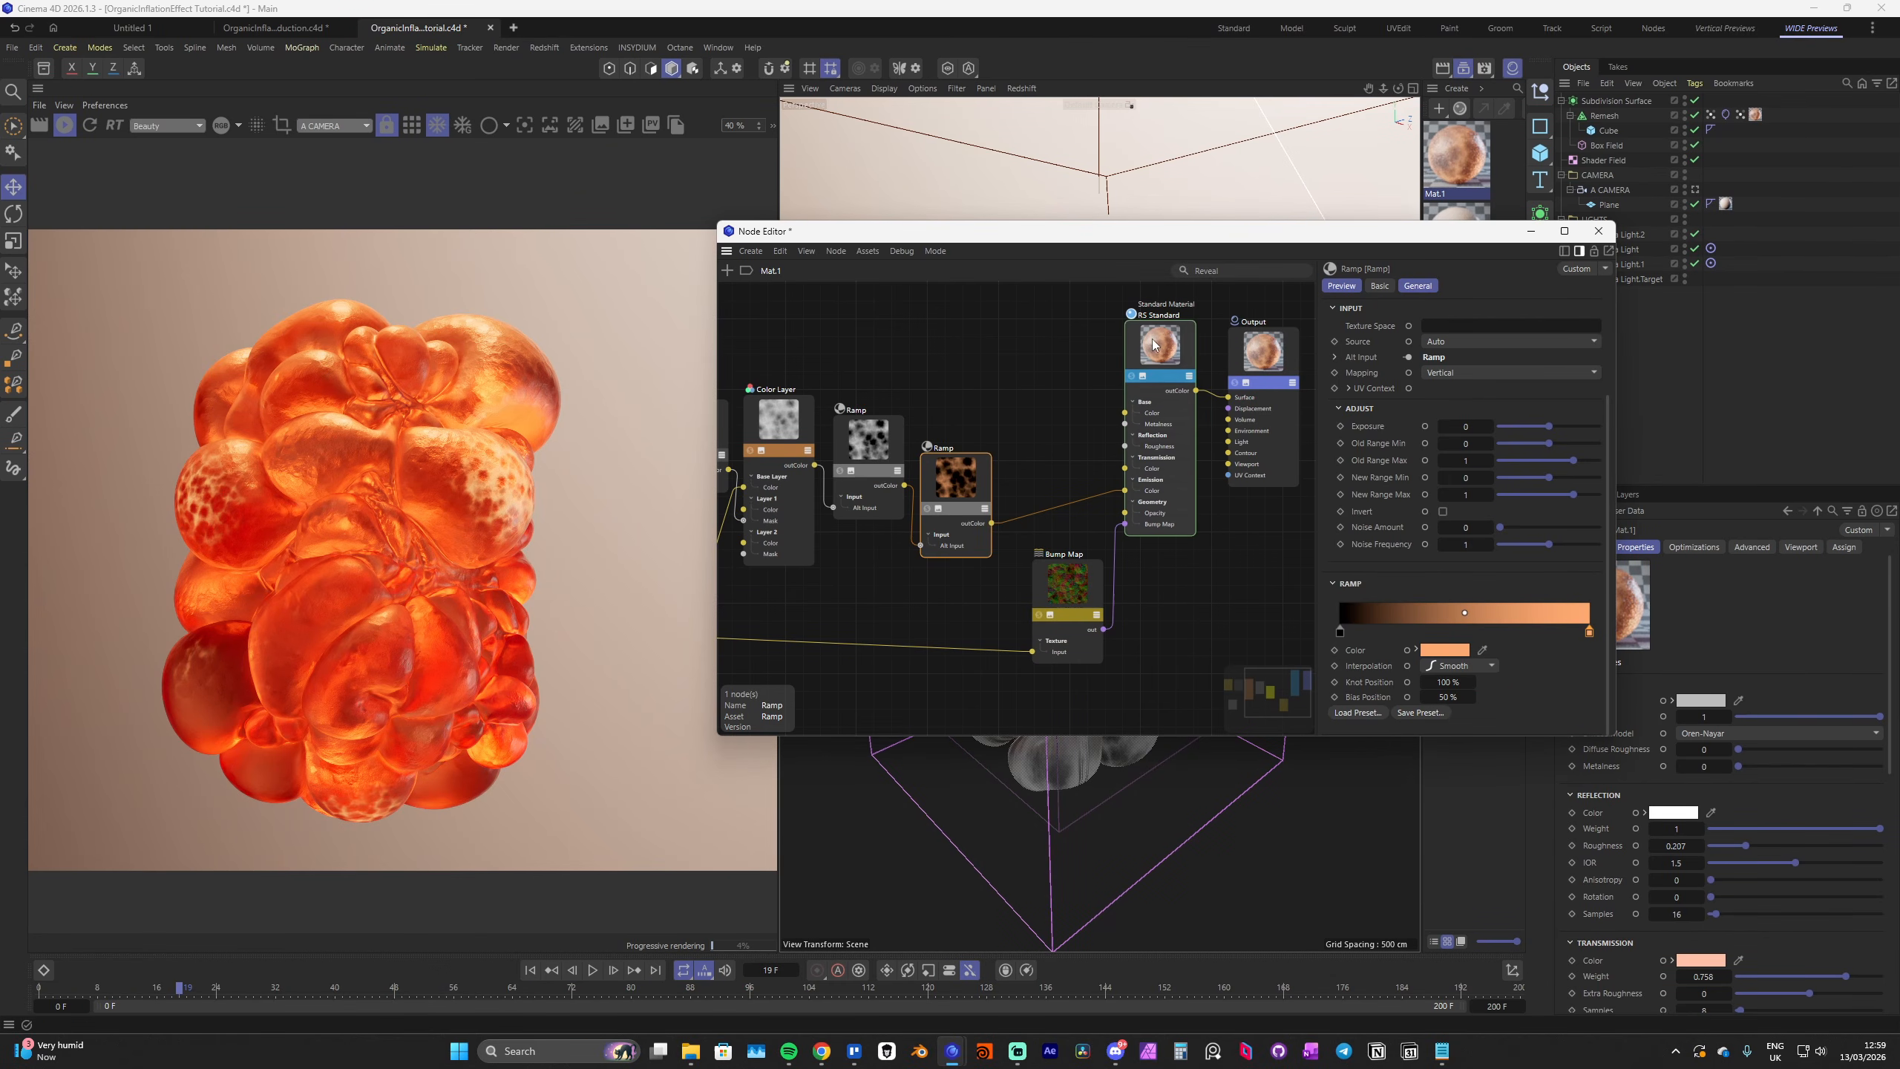
Try an emission Radiance of 5 on RS Standard, settle on 2 and close the Node Editor
{"action": "left_click", "coordinate": [1153, 344]}
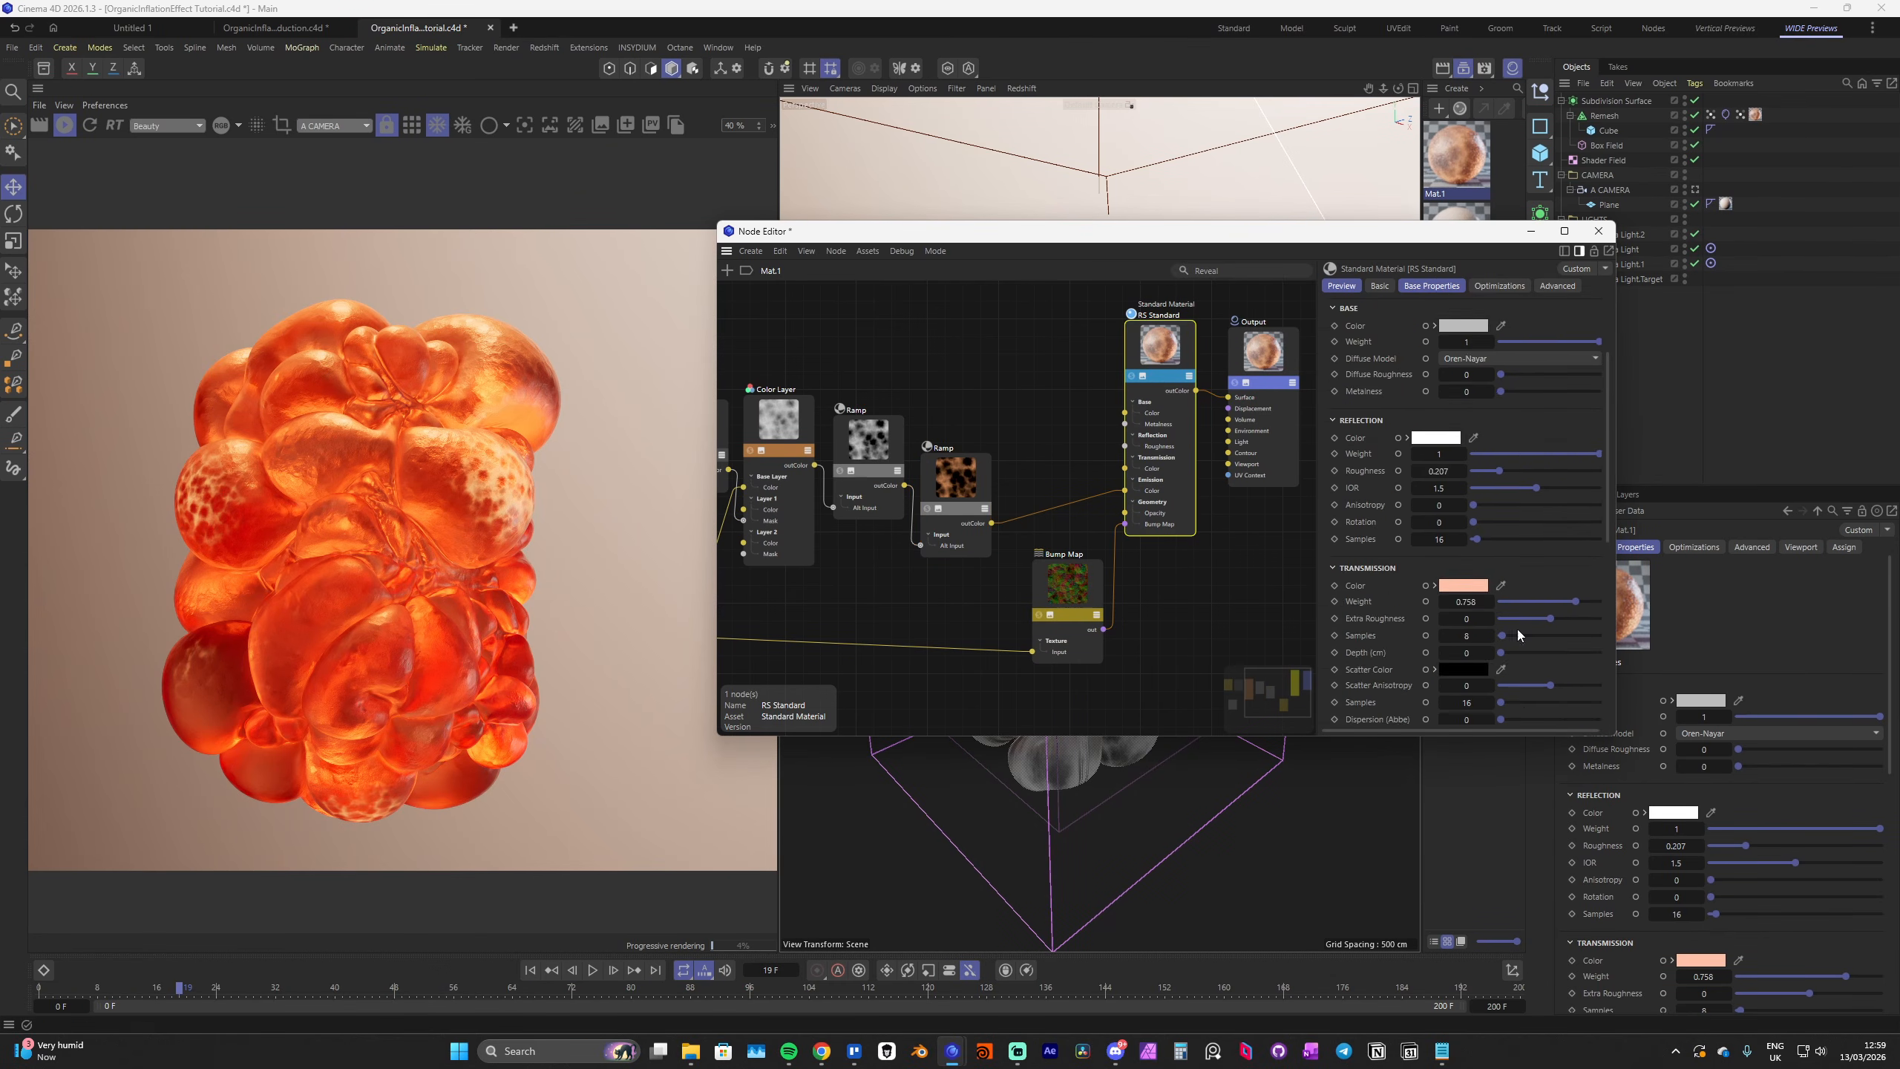
{"action": "scroll", "coordinate": [1496, 606], "scroll_direction": "down", "scroll_amount": 5}
{"action": "double_click", "coordinate": [1473, 599]}
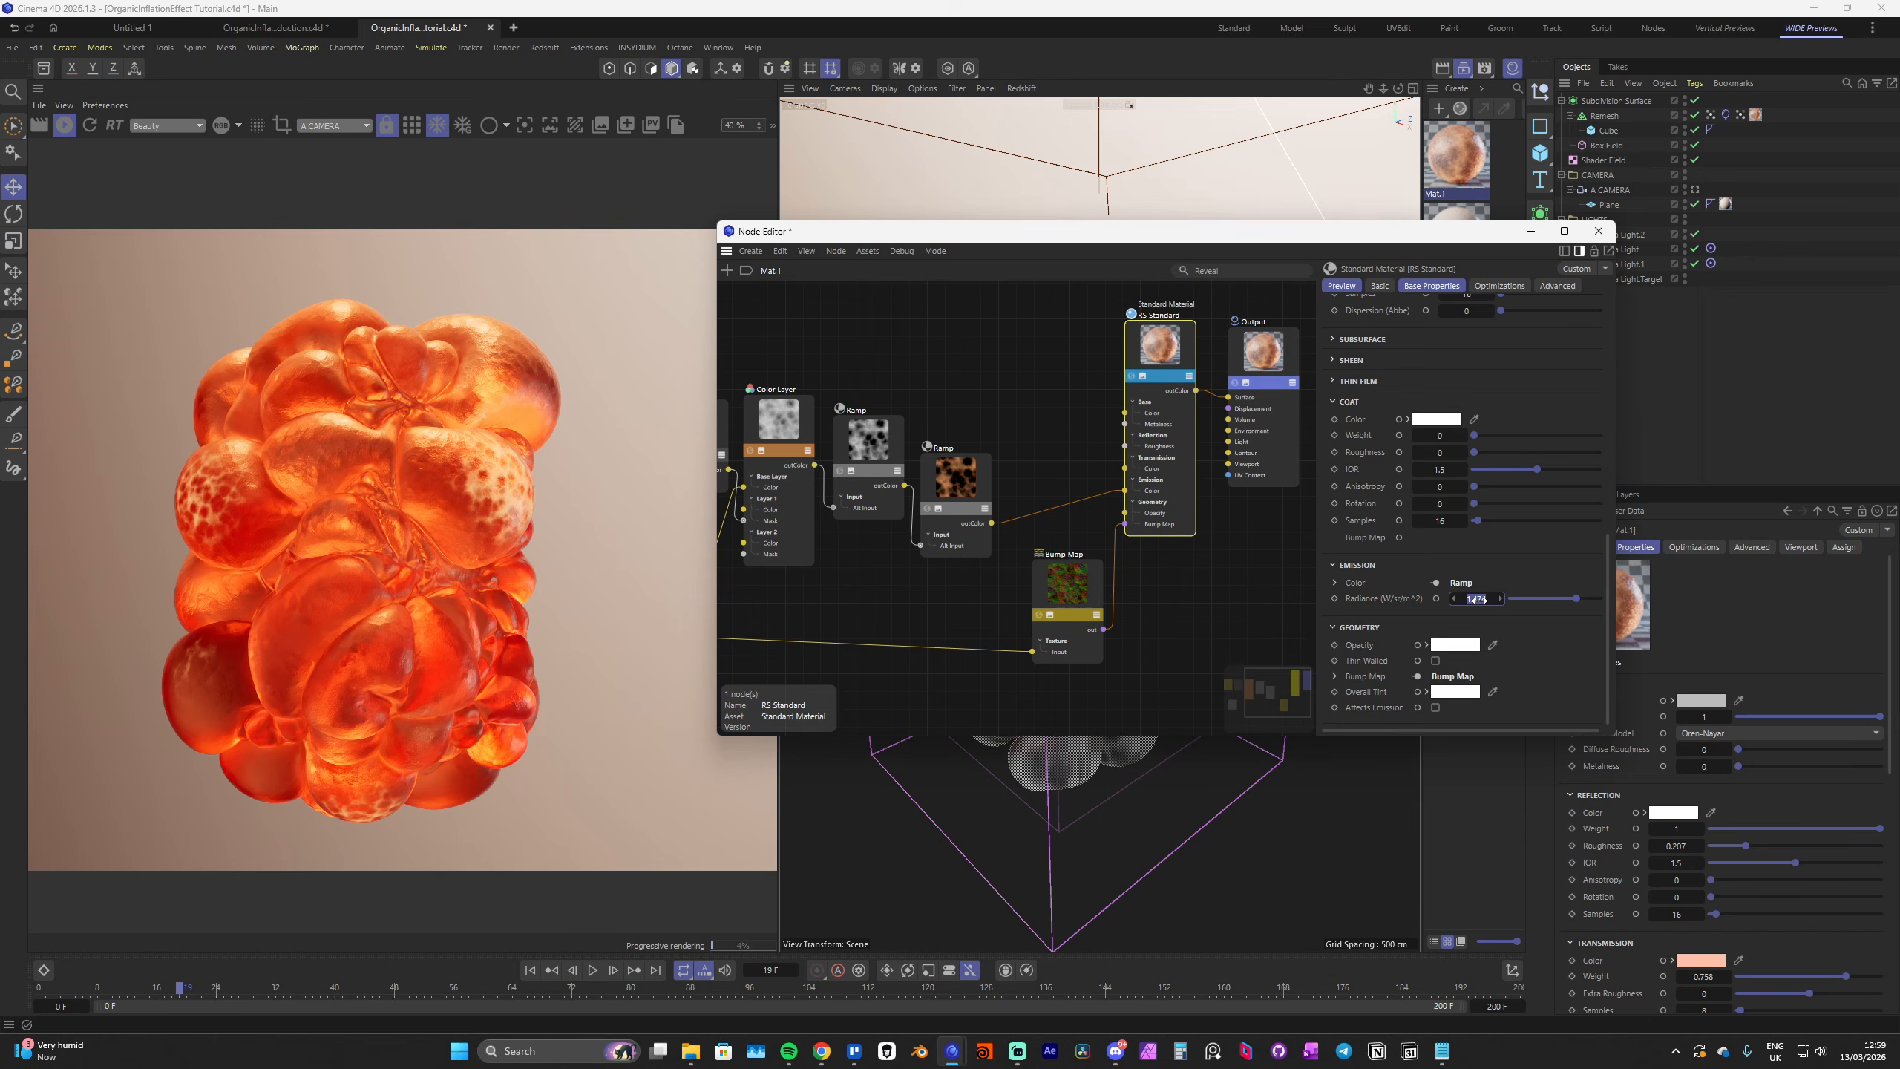
{"action": "type", "text": "5"}
{"action": "key", "text": "Return"}
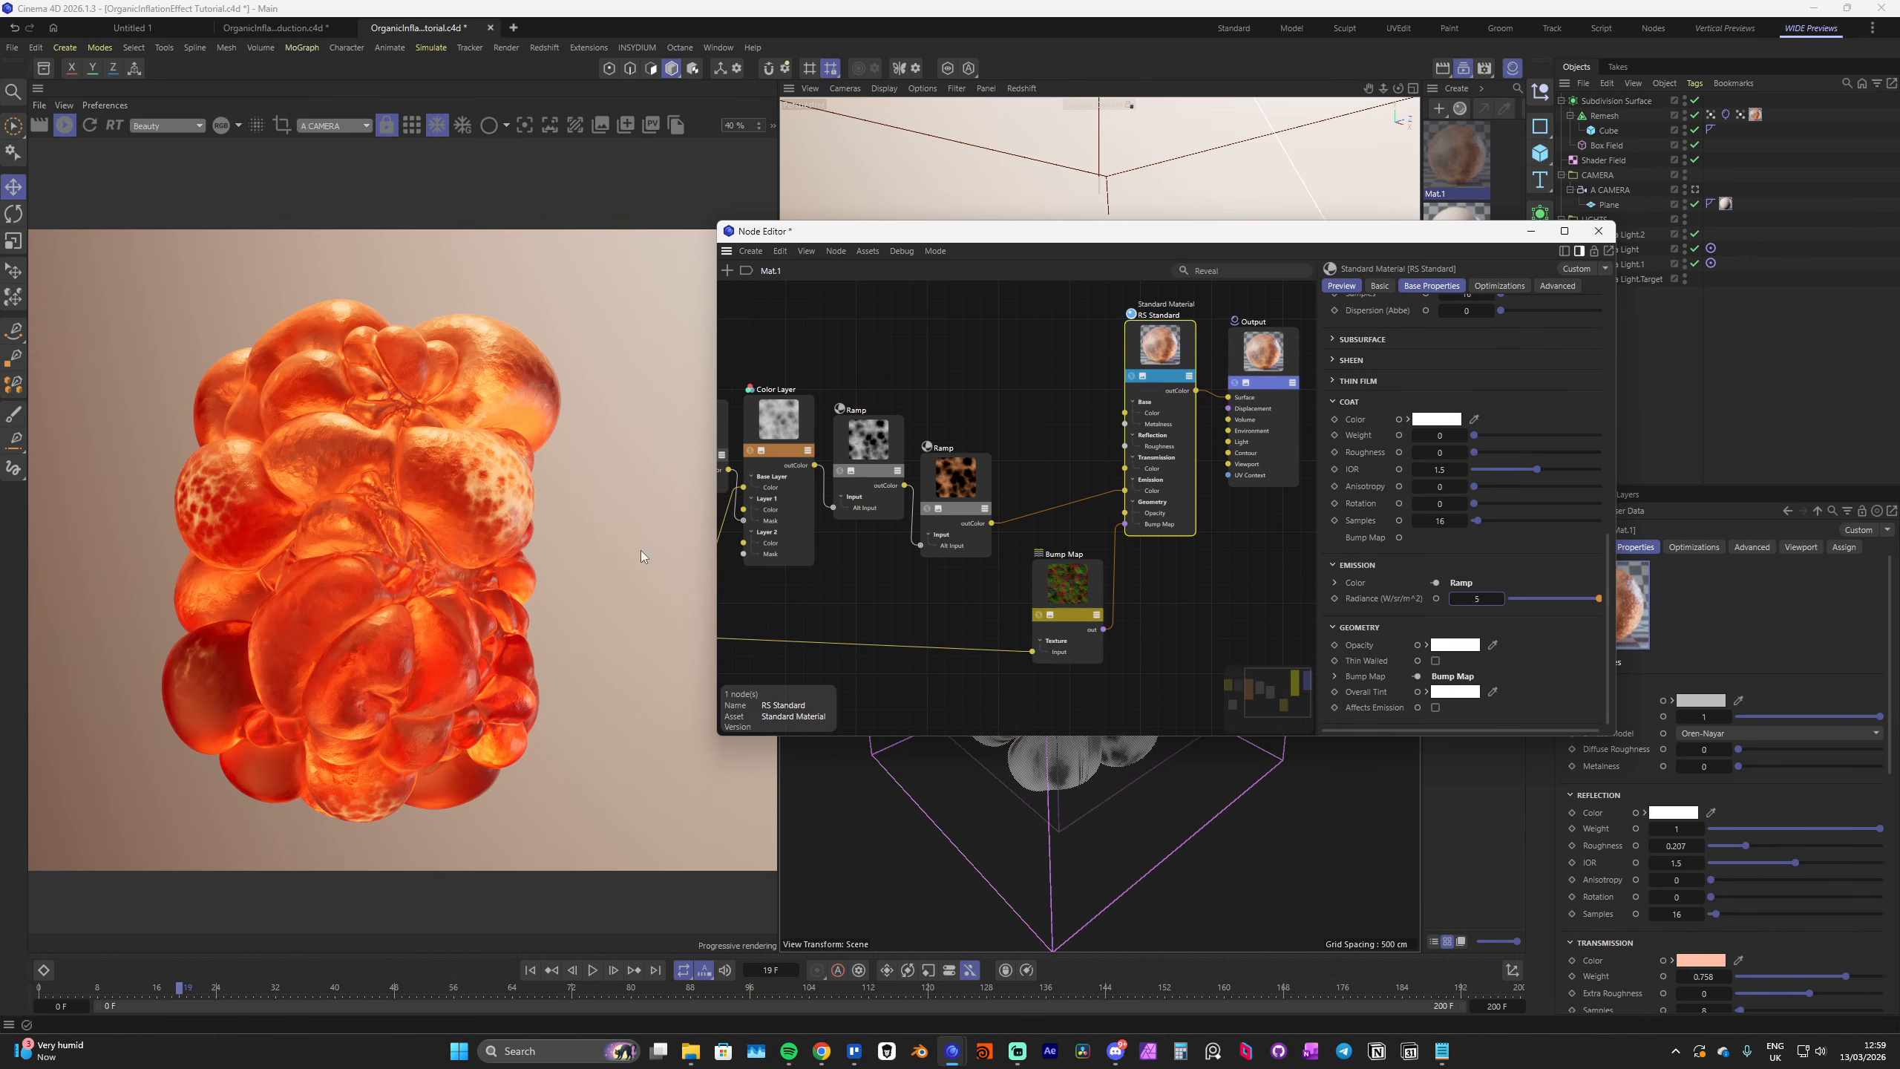
{"action": "scroll", "coordinate": [344, 507], "scroll_direction": "down", "scroll_amount": 1}
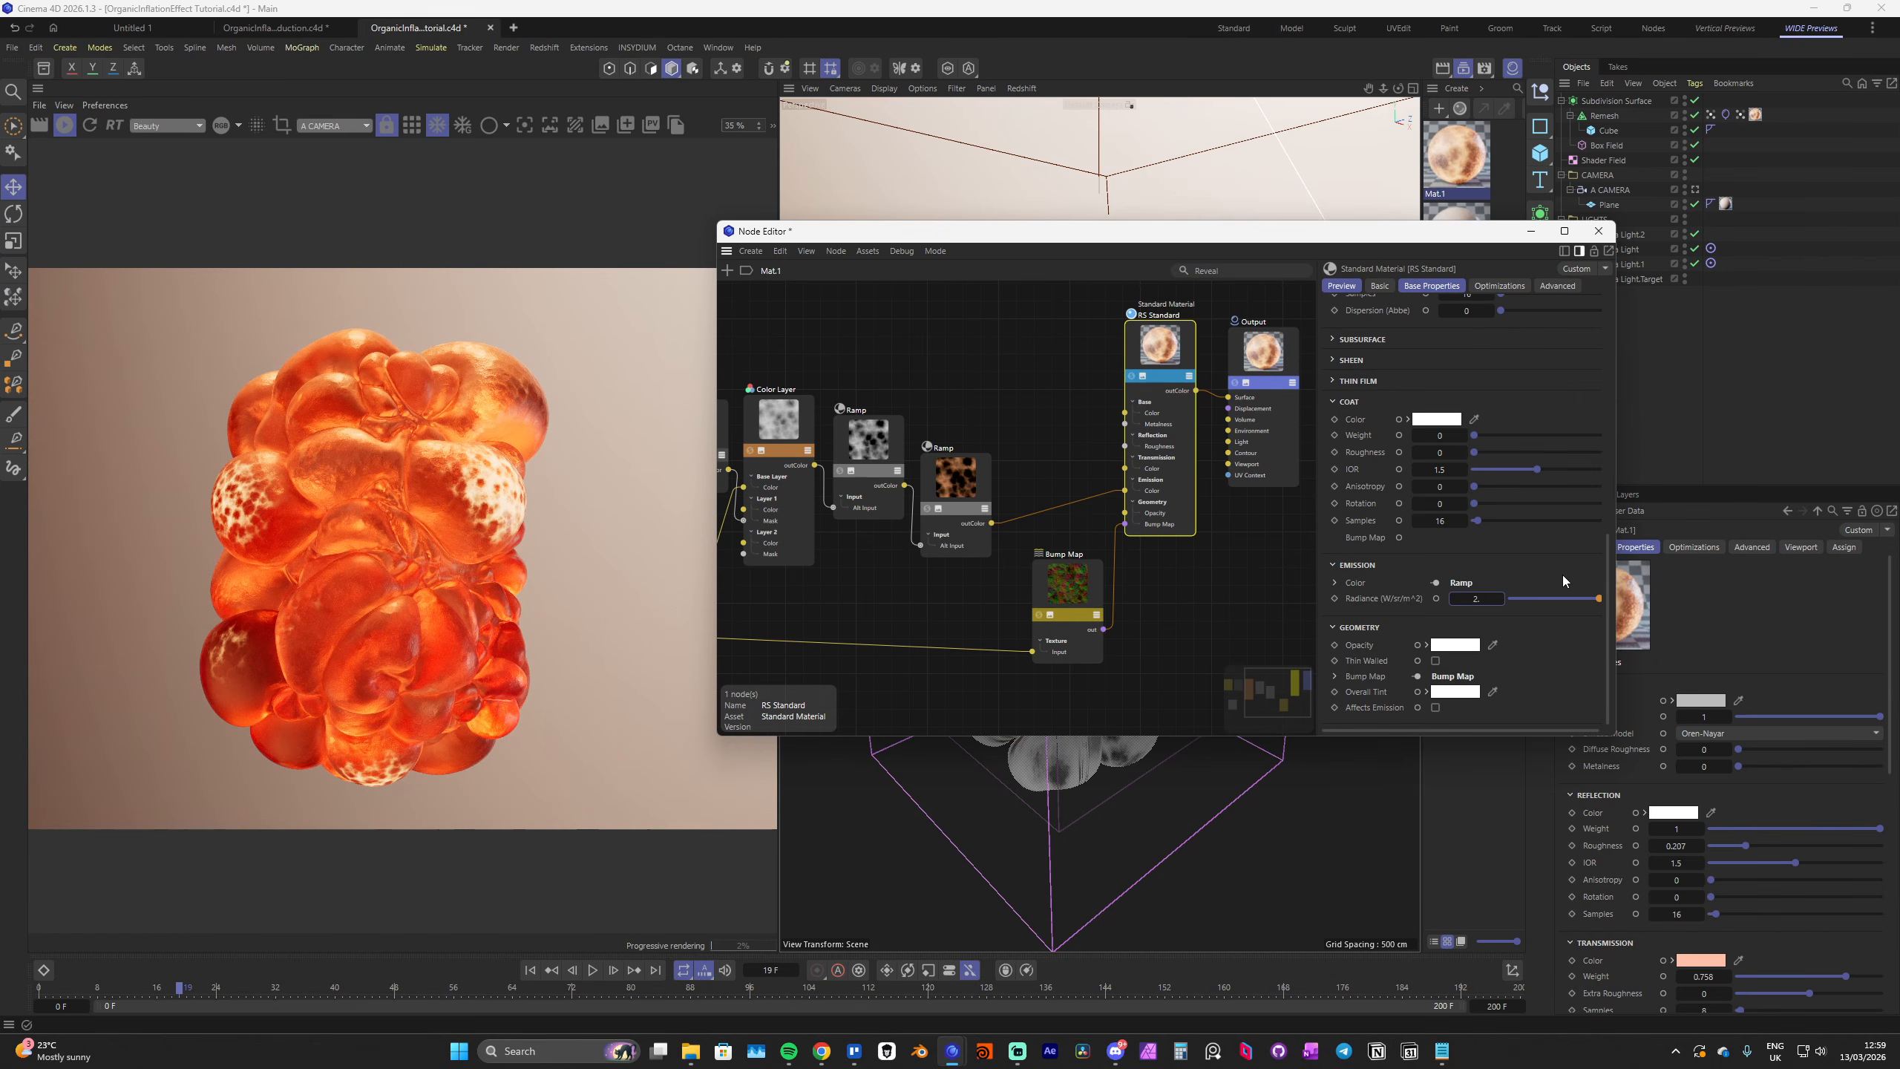
{"action": "key", "text": "Return"}
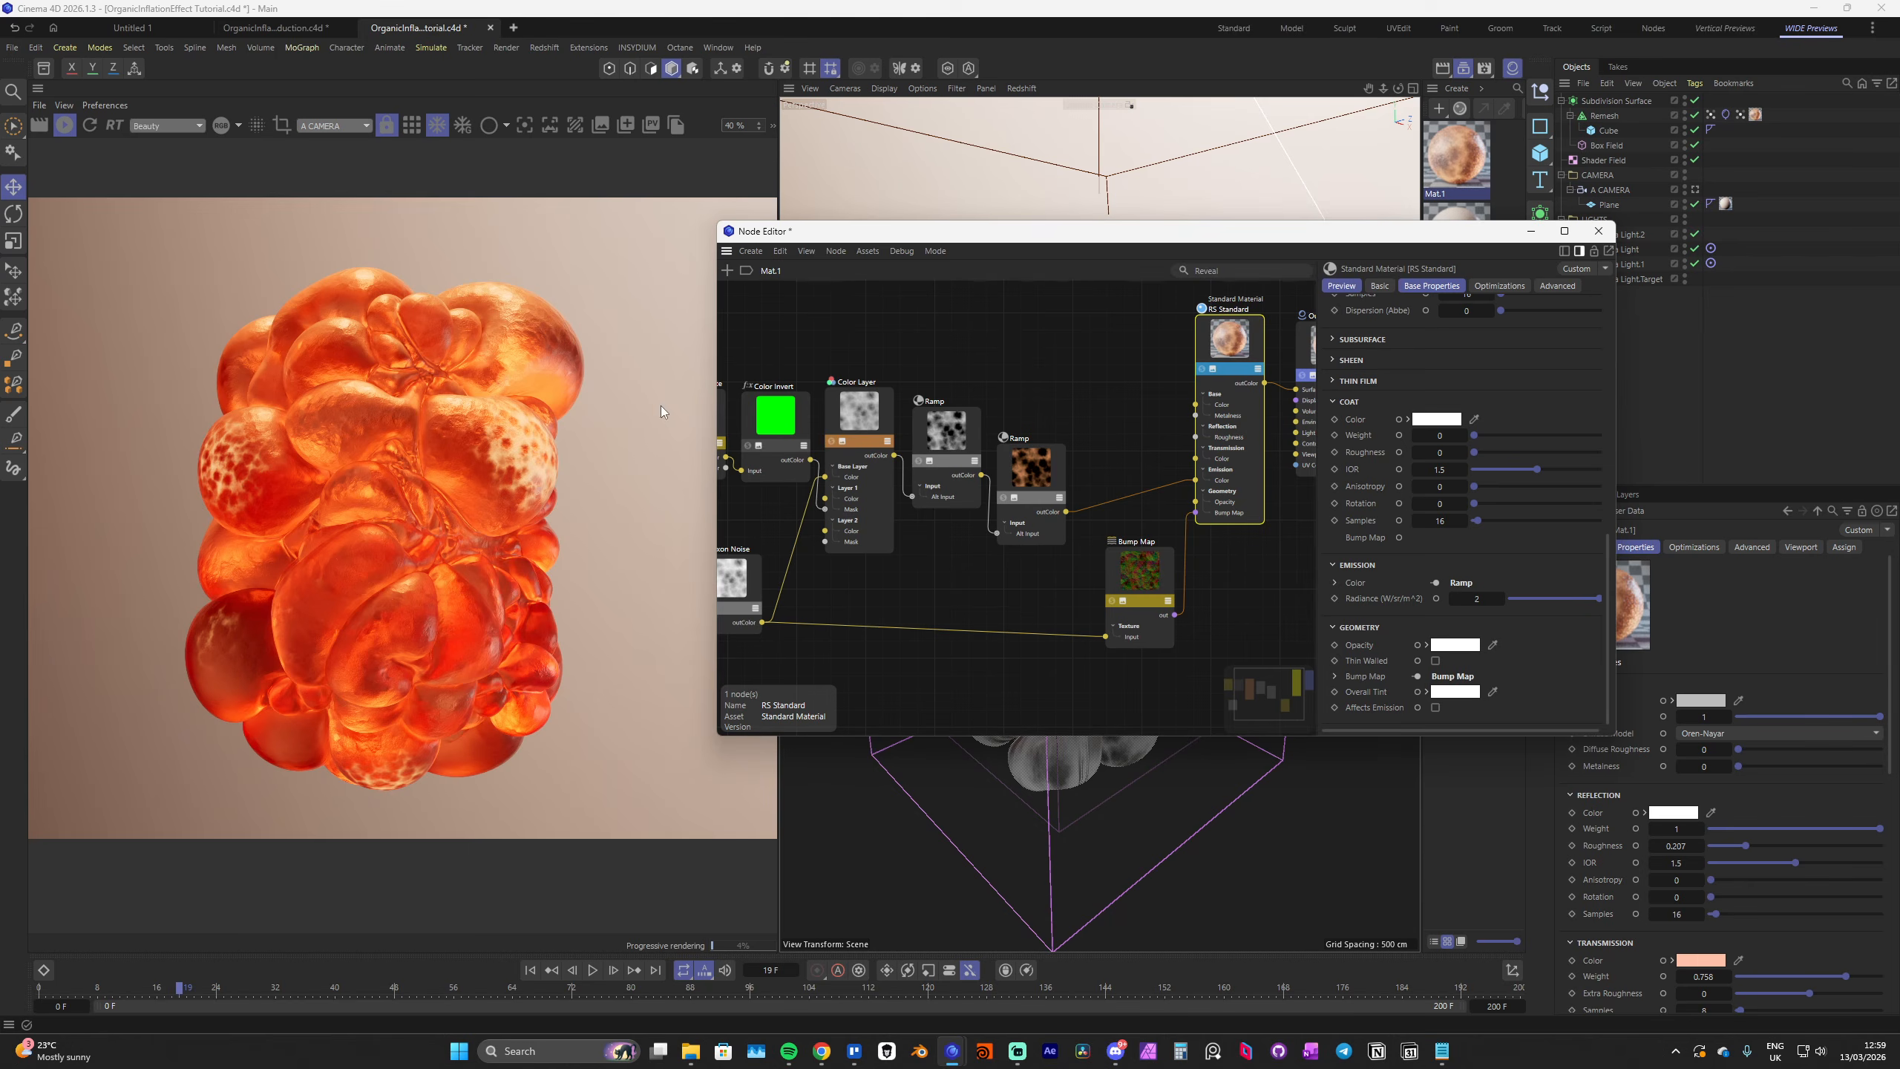
{"action": "left_click", "coordinate": [1598, 231]}
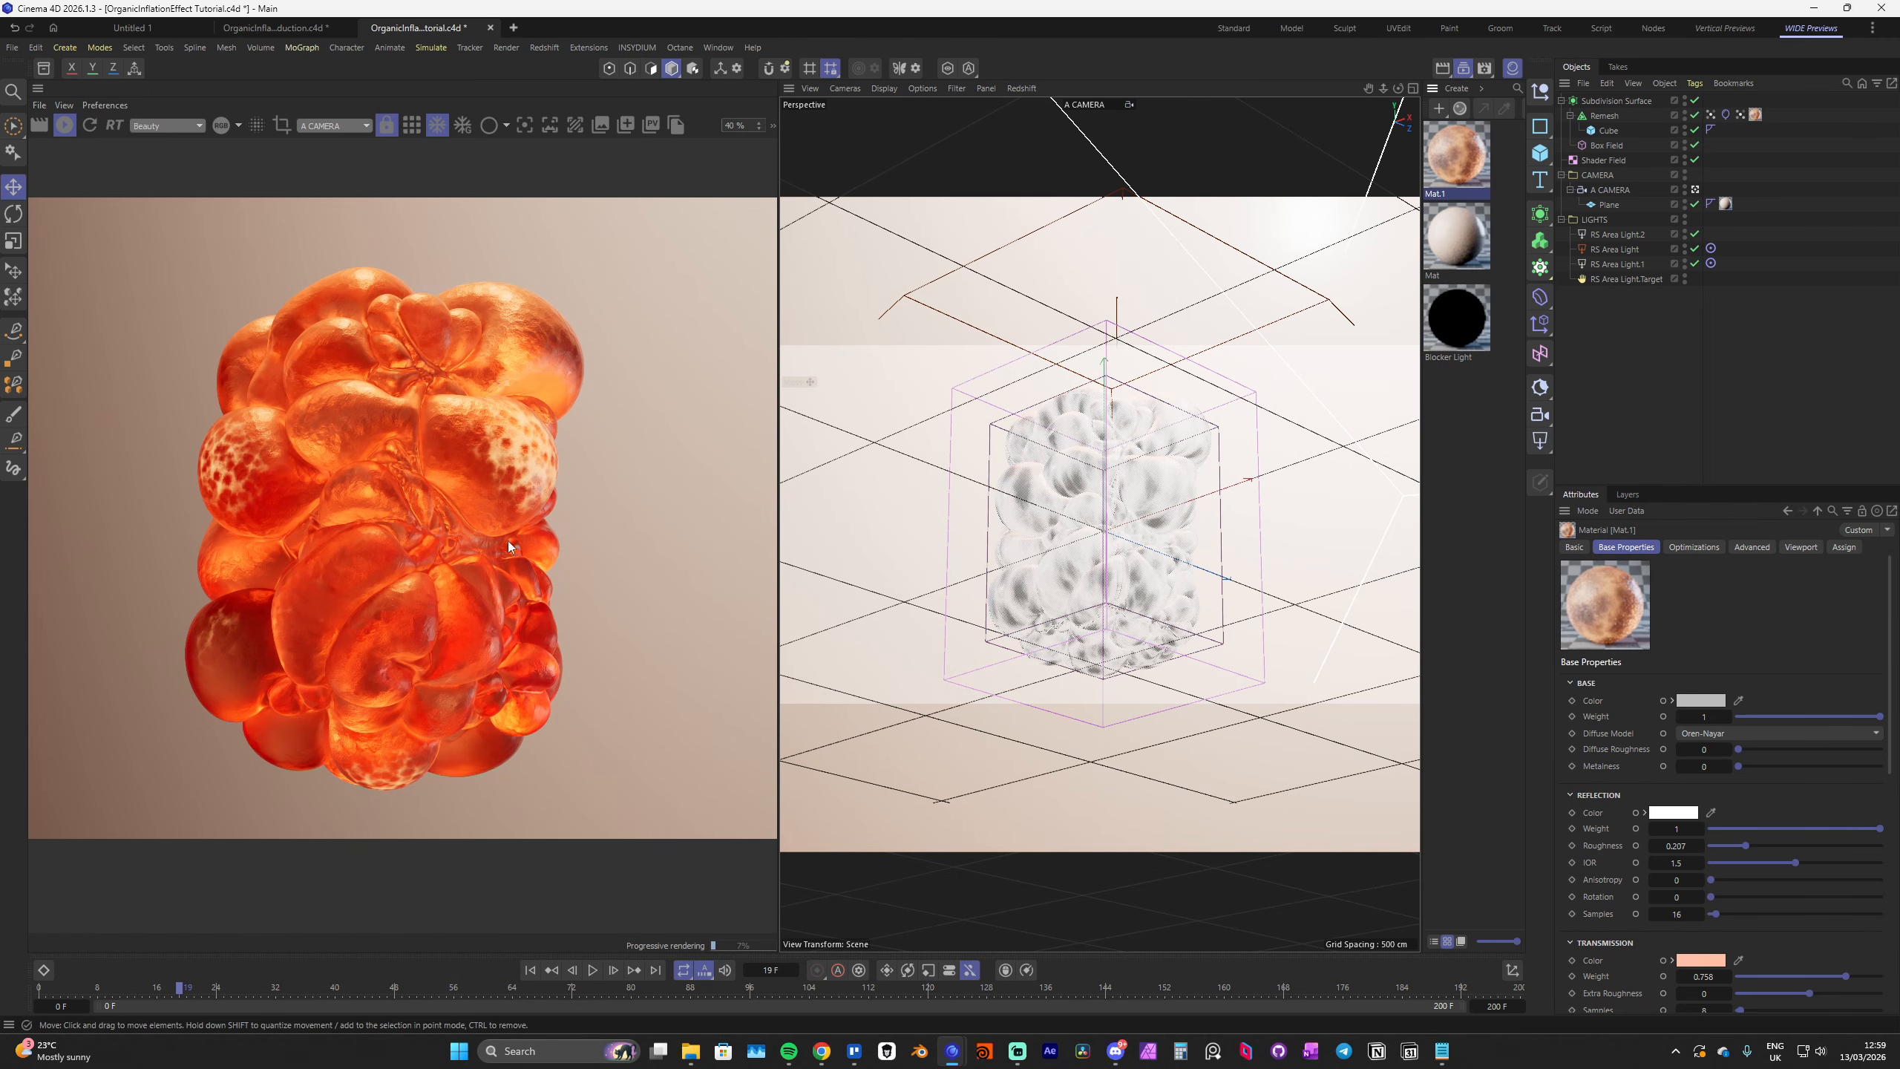
Stop the live render and cache the Remesh object's cloth simulation internally with Cache Object
{"action": "left_click", "coordinate": [66, 125]}
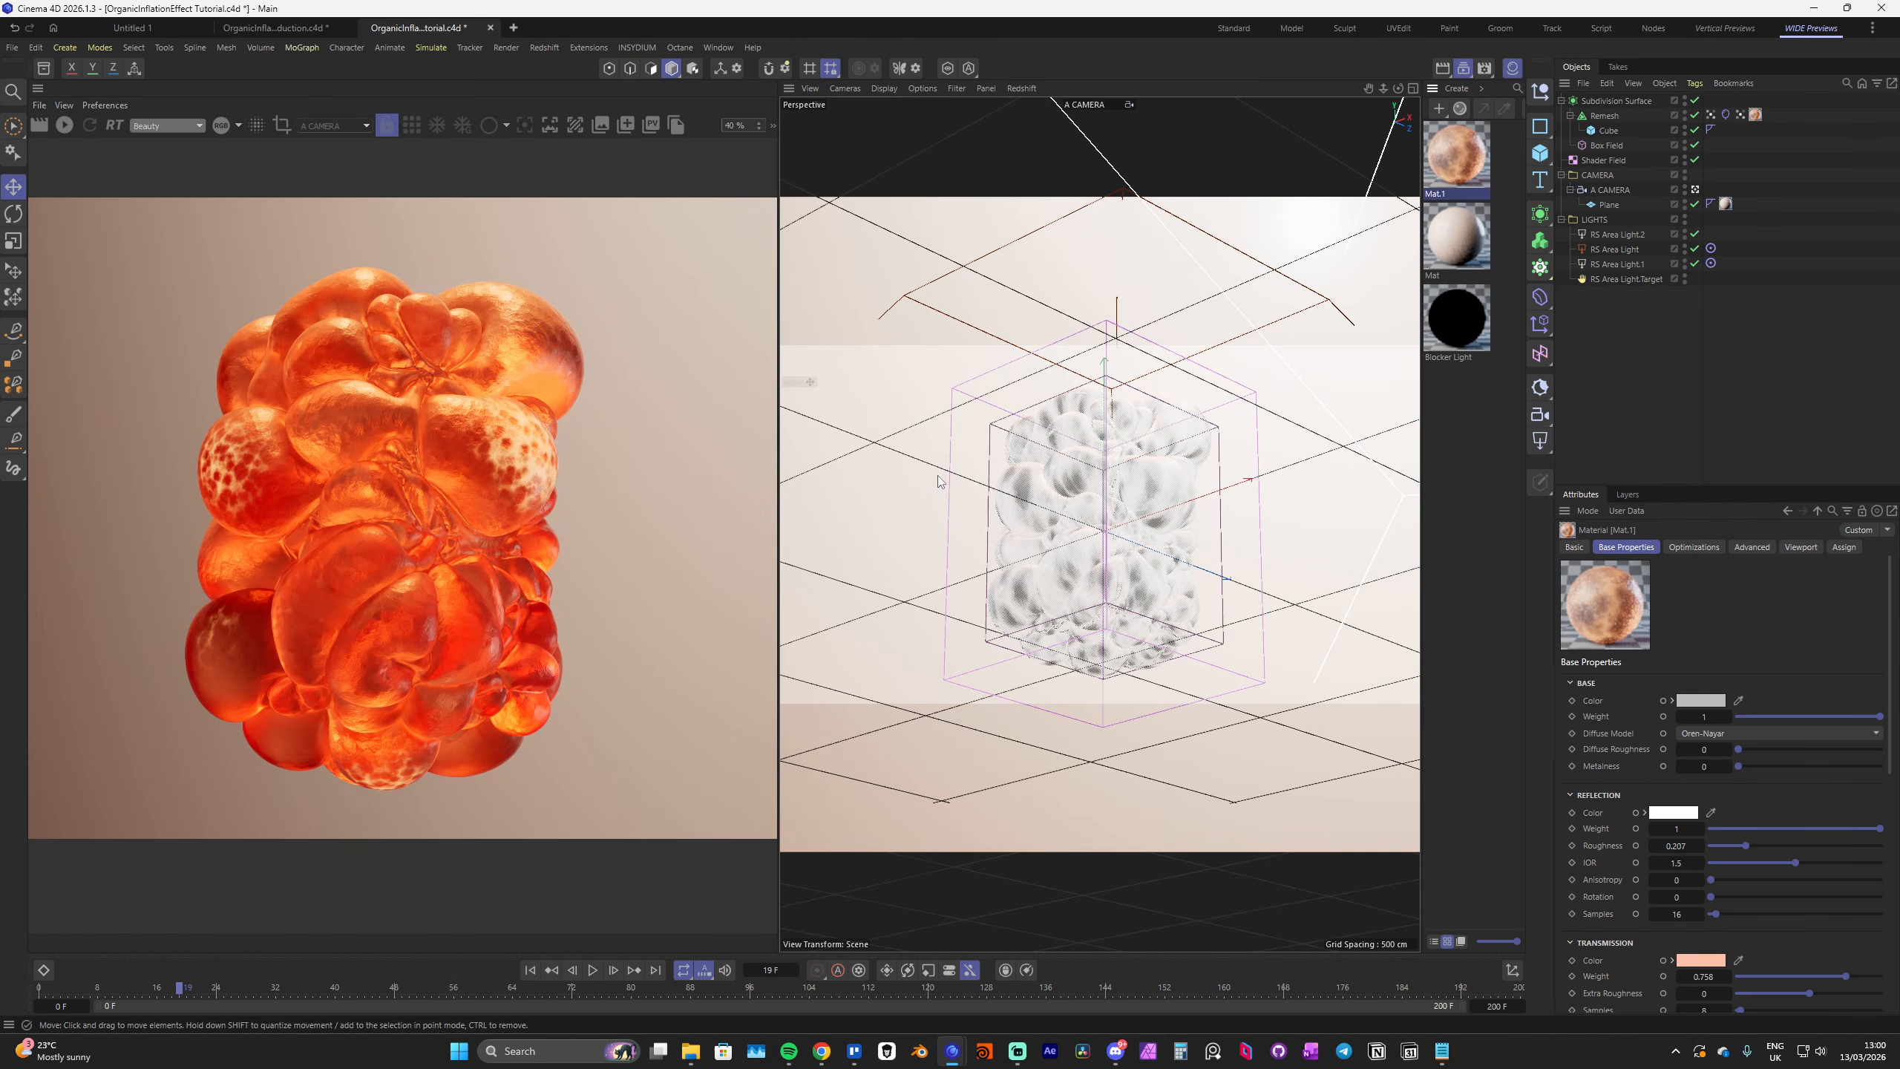
{"action": "left_click", "coordinate": [1725, 114]}
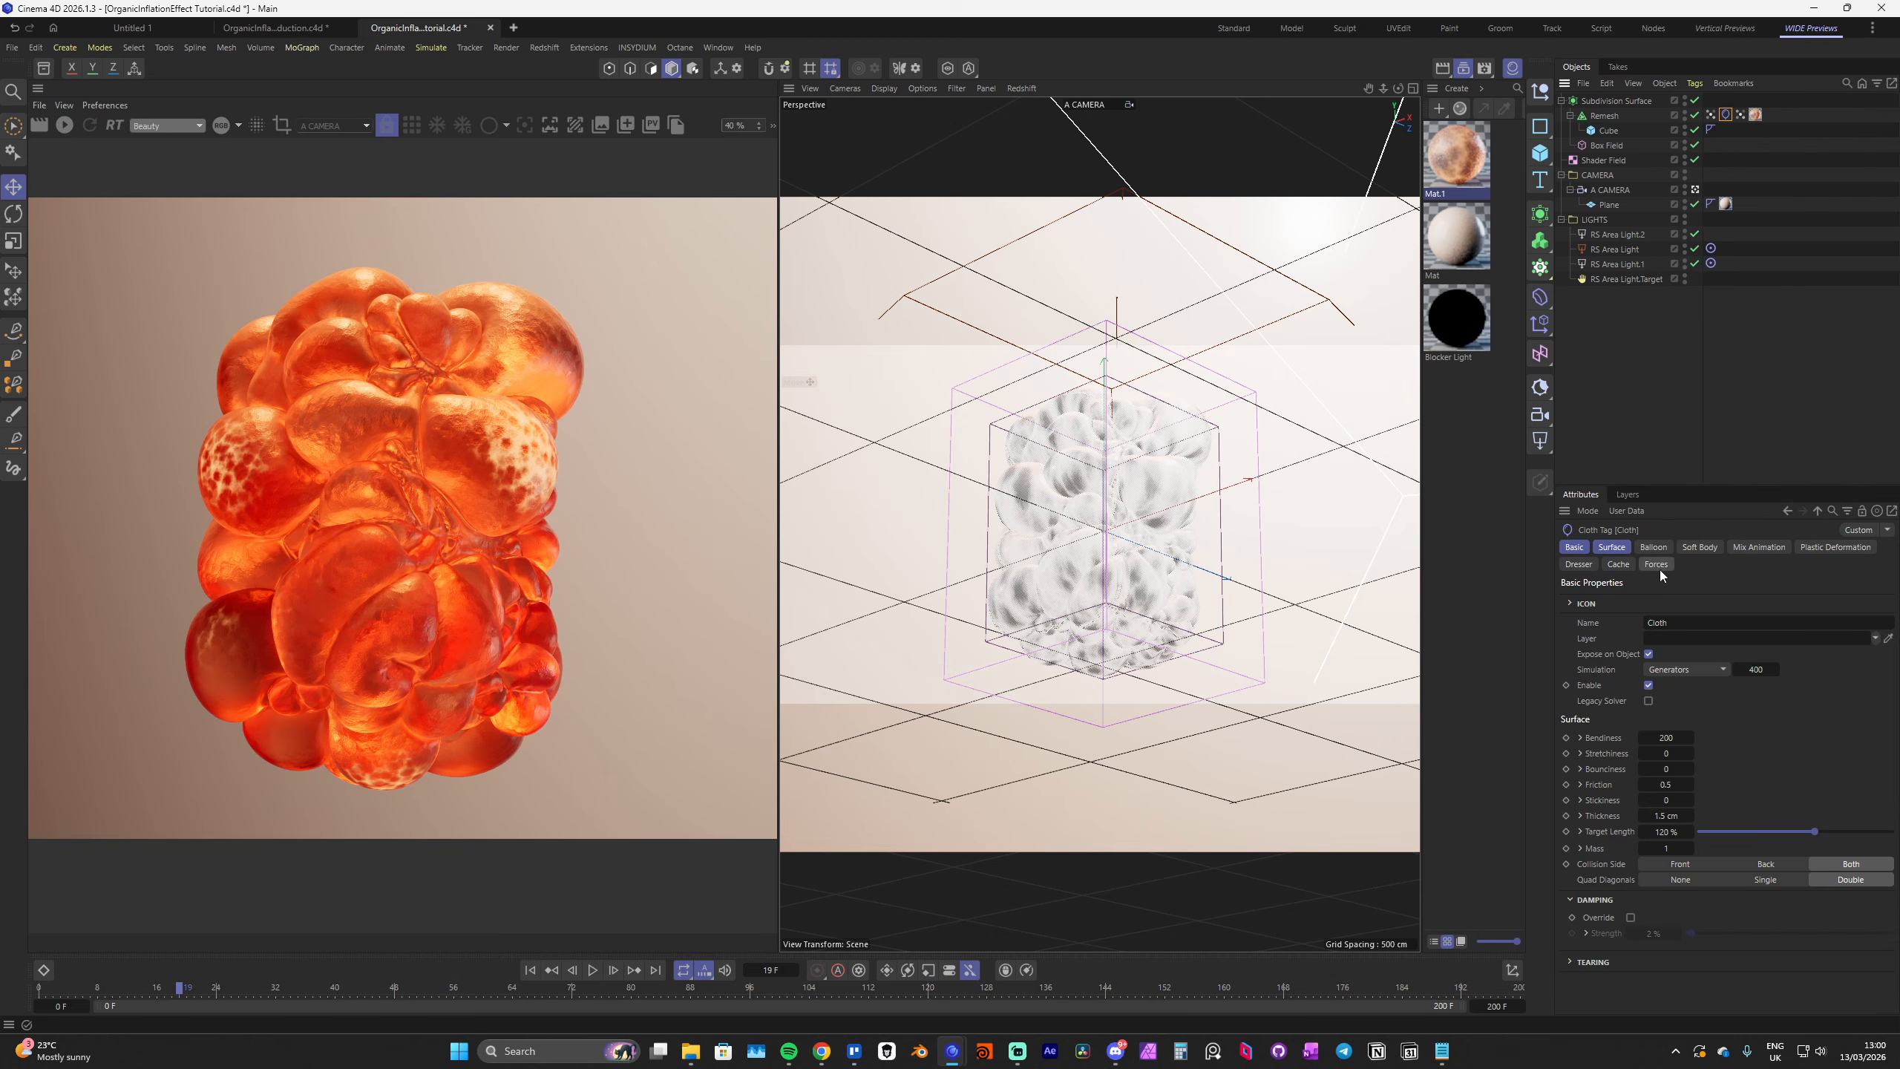
{"action": "left_click", "coordinate": [1619, 564]}
{"action": "key", "text": "ctrl+d"}
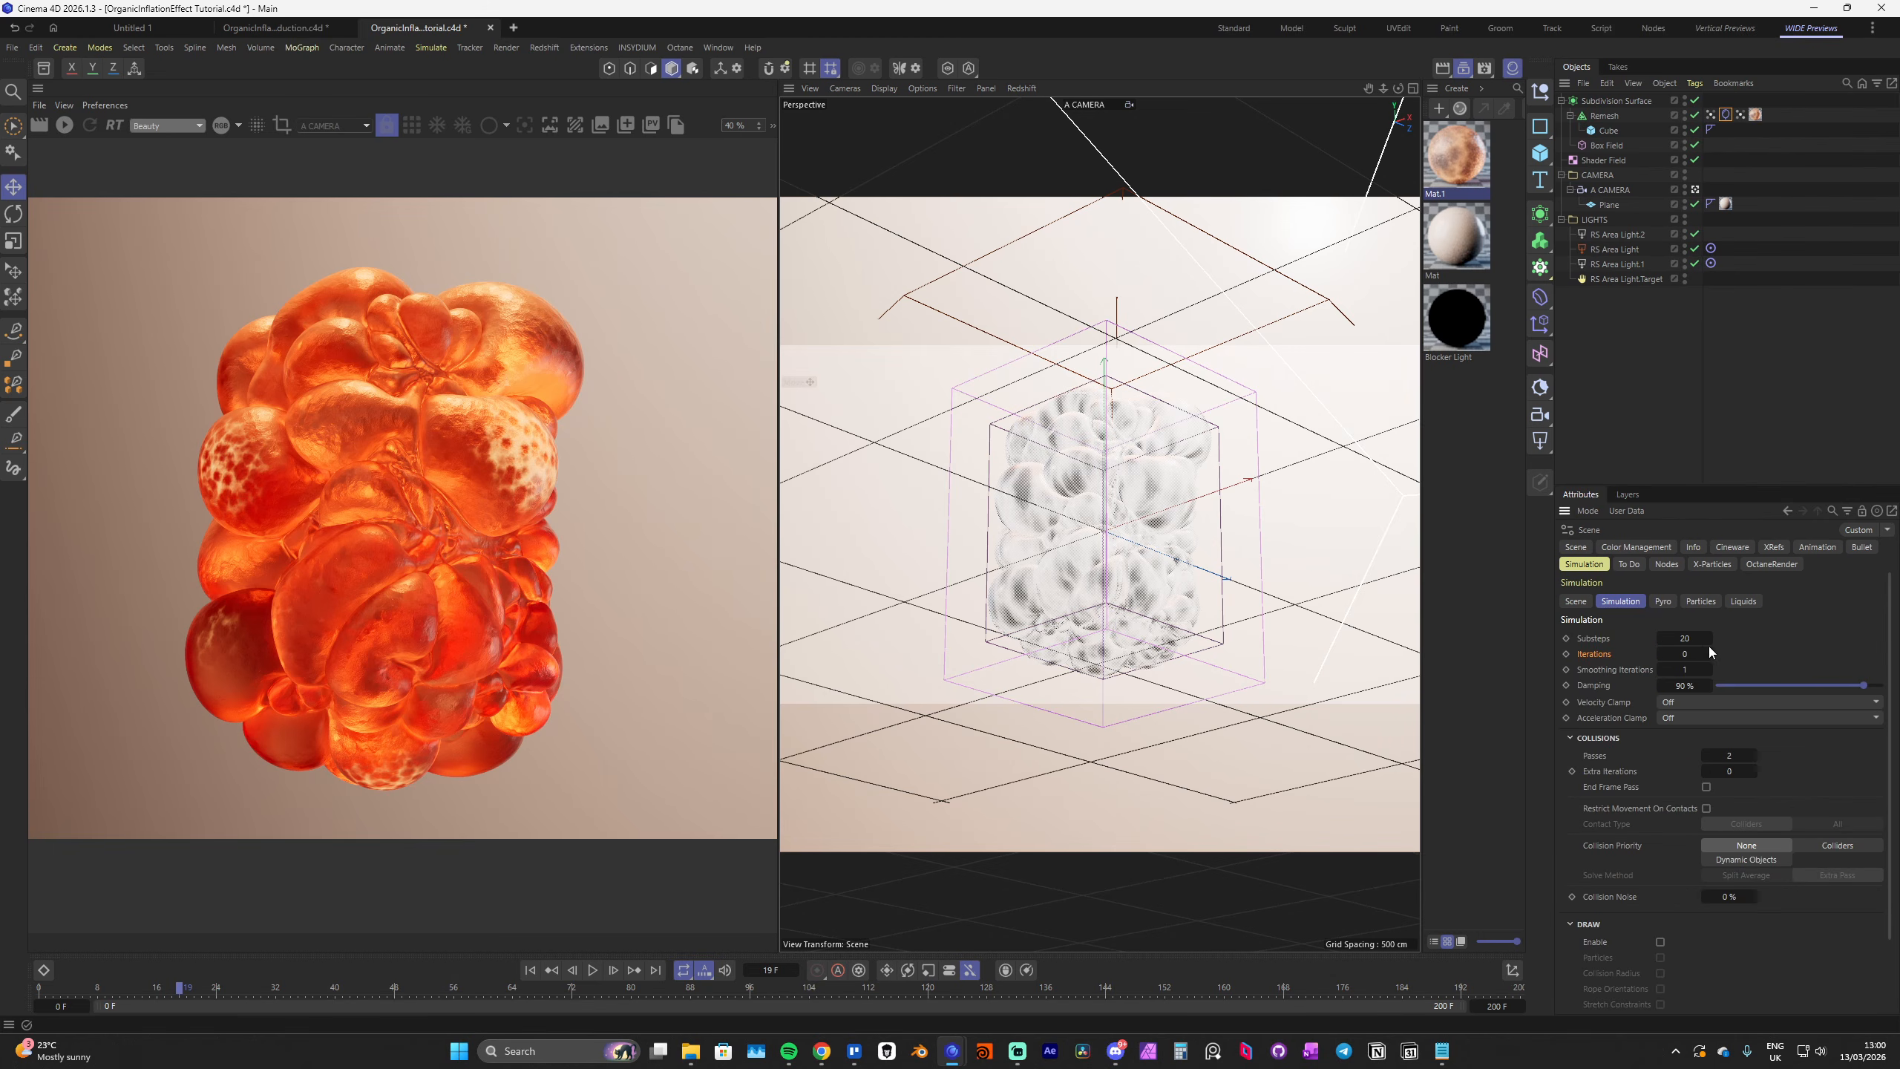
{"action": "left_click", "coordinate": [1725, 115]}
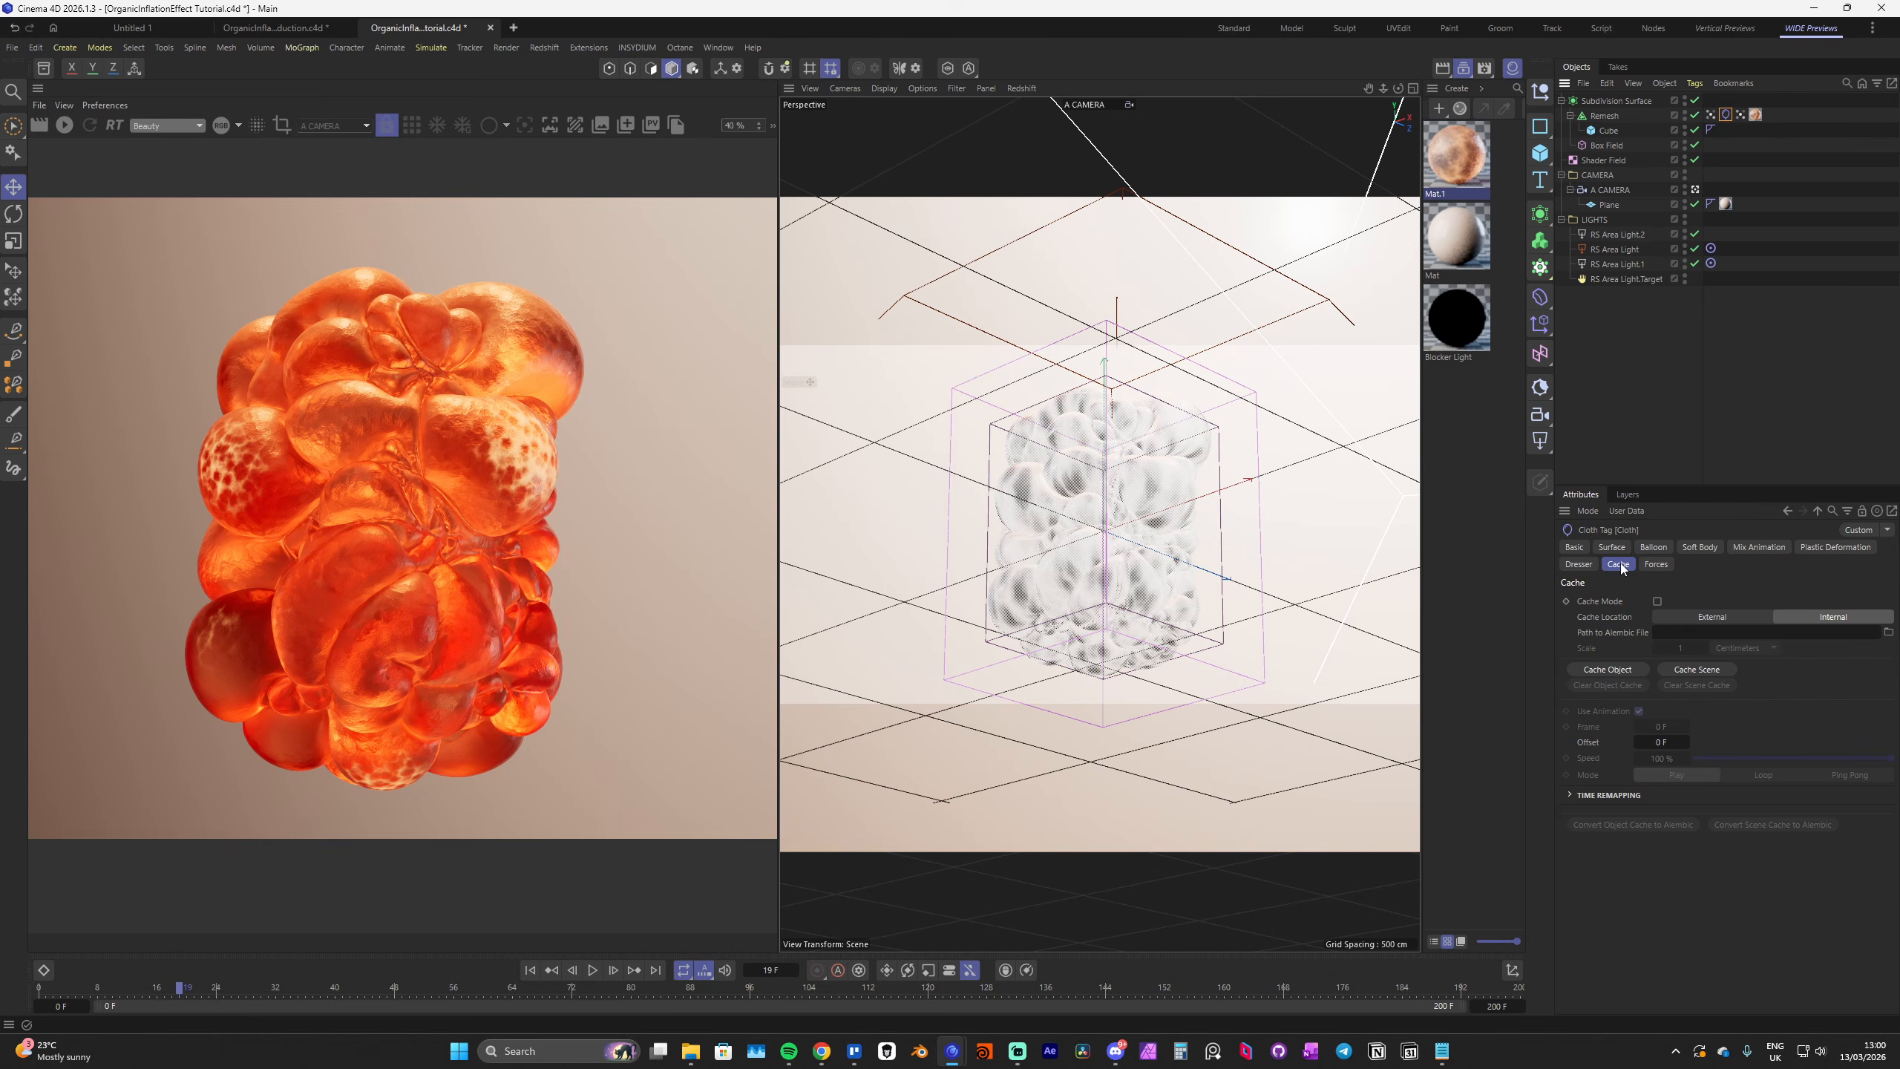
{"action": "left_click", "coordinate": [1602, 669]}
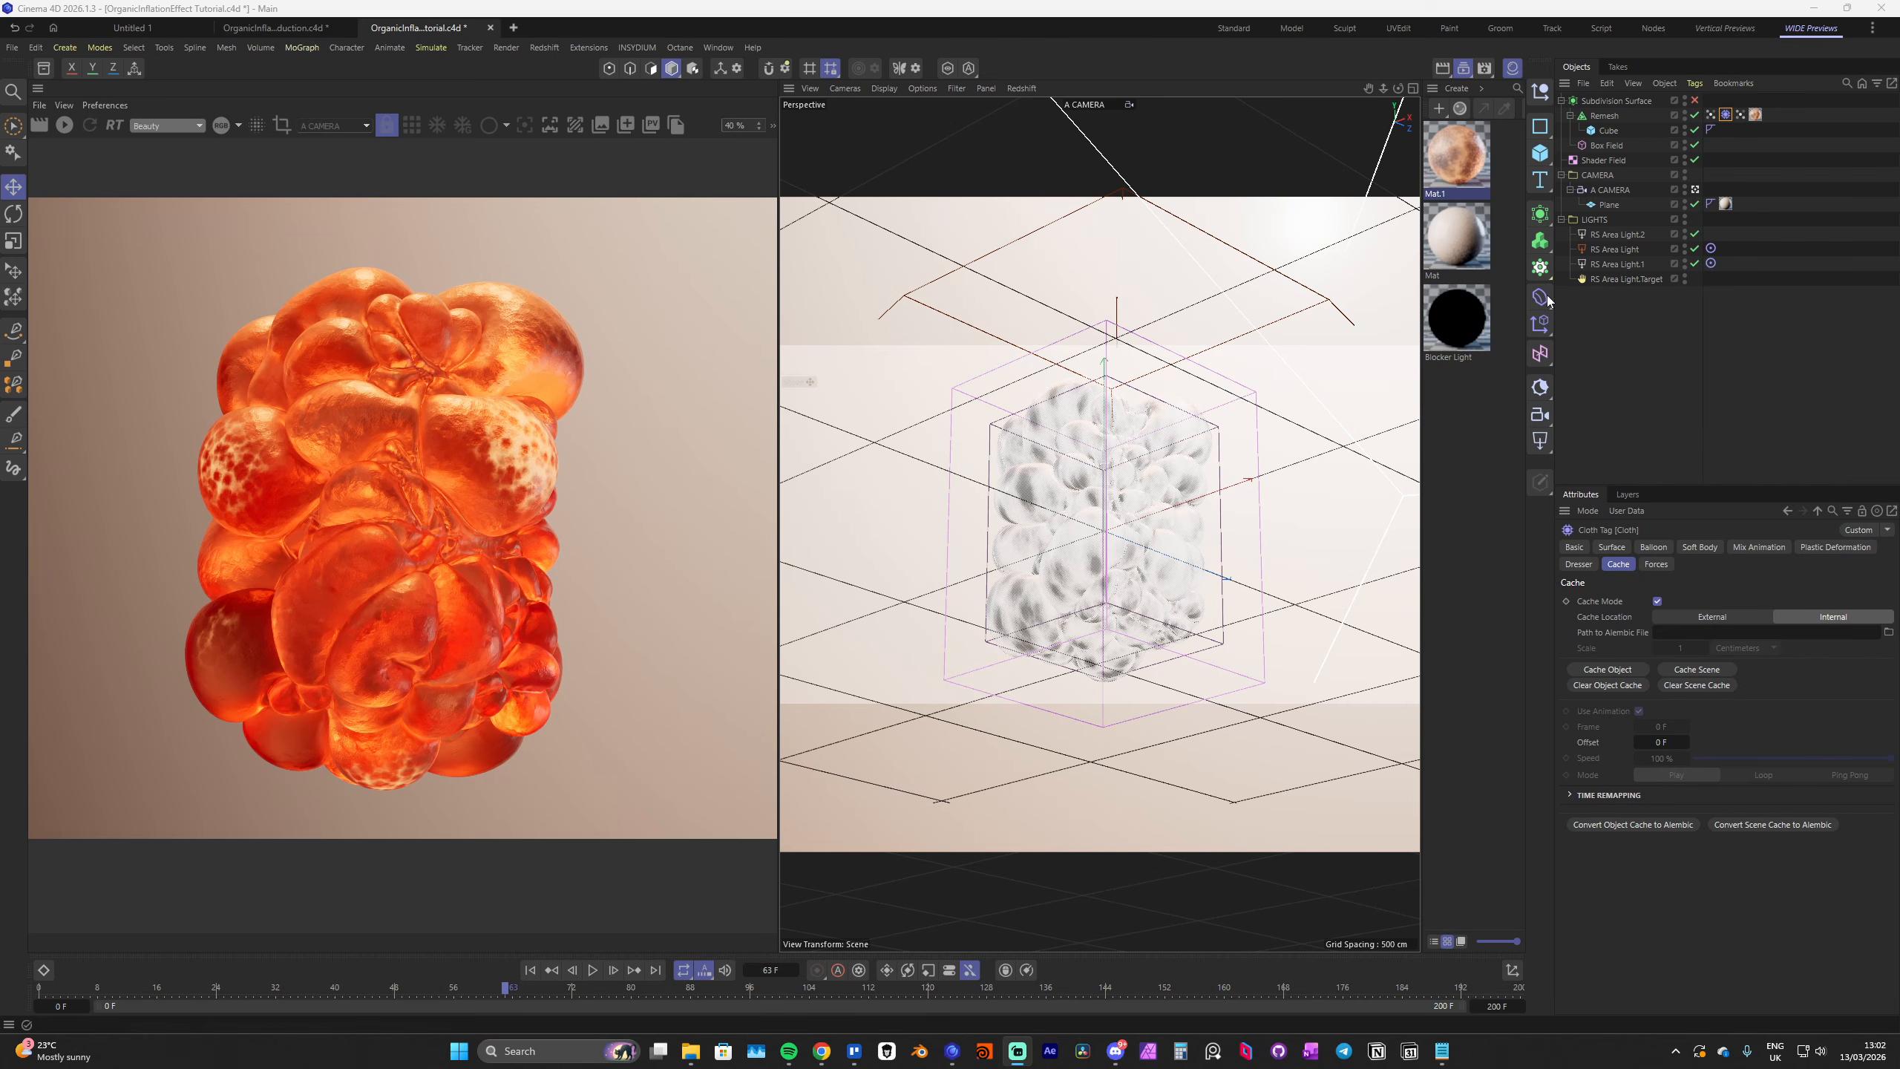
Hide the backdrop Plane in the viewport and play the cached simulation from frame 0 to frame 22
{"action": "left_click", "coordinate": [1684, 201]}
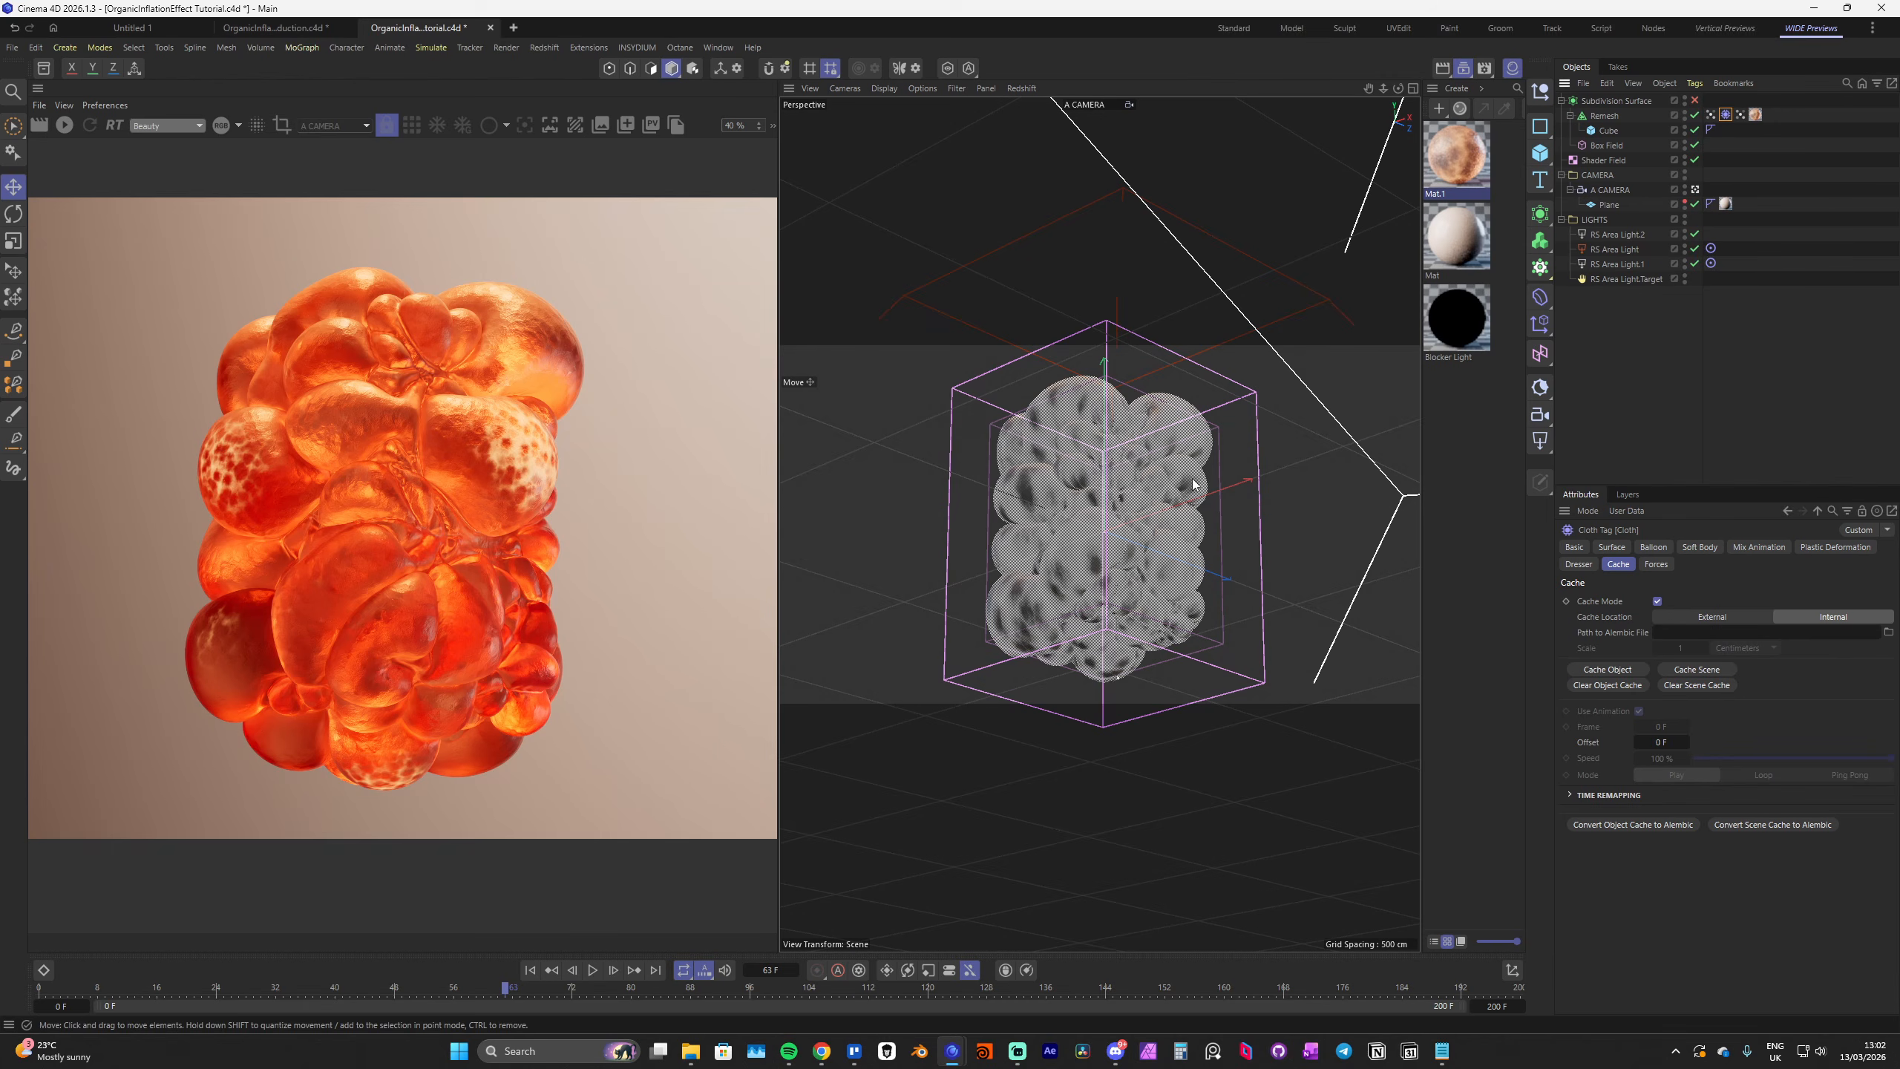
{"action": "left_click", "coordinate": [1693, 99]}
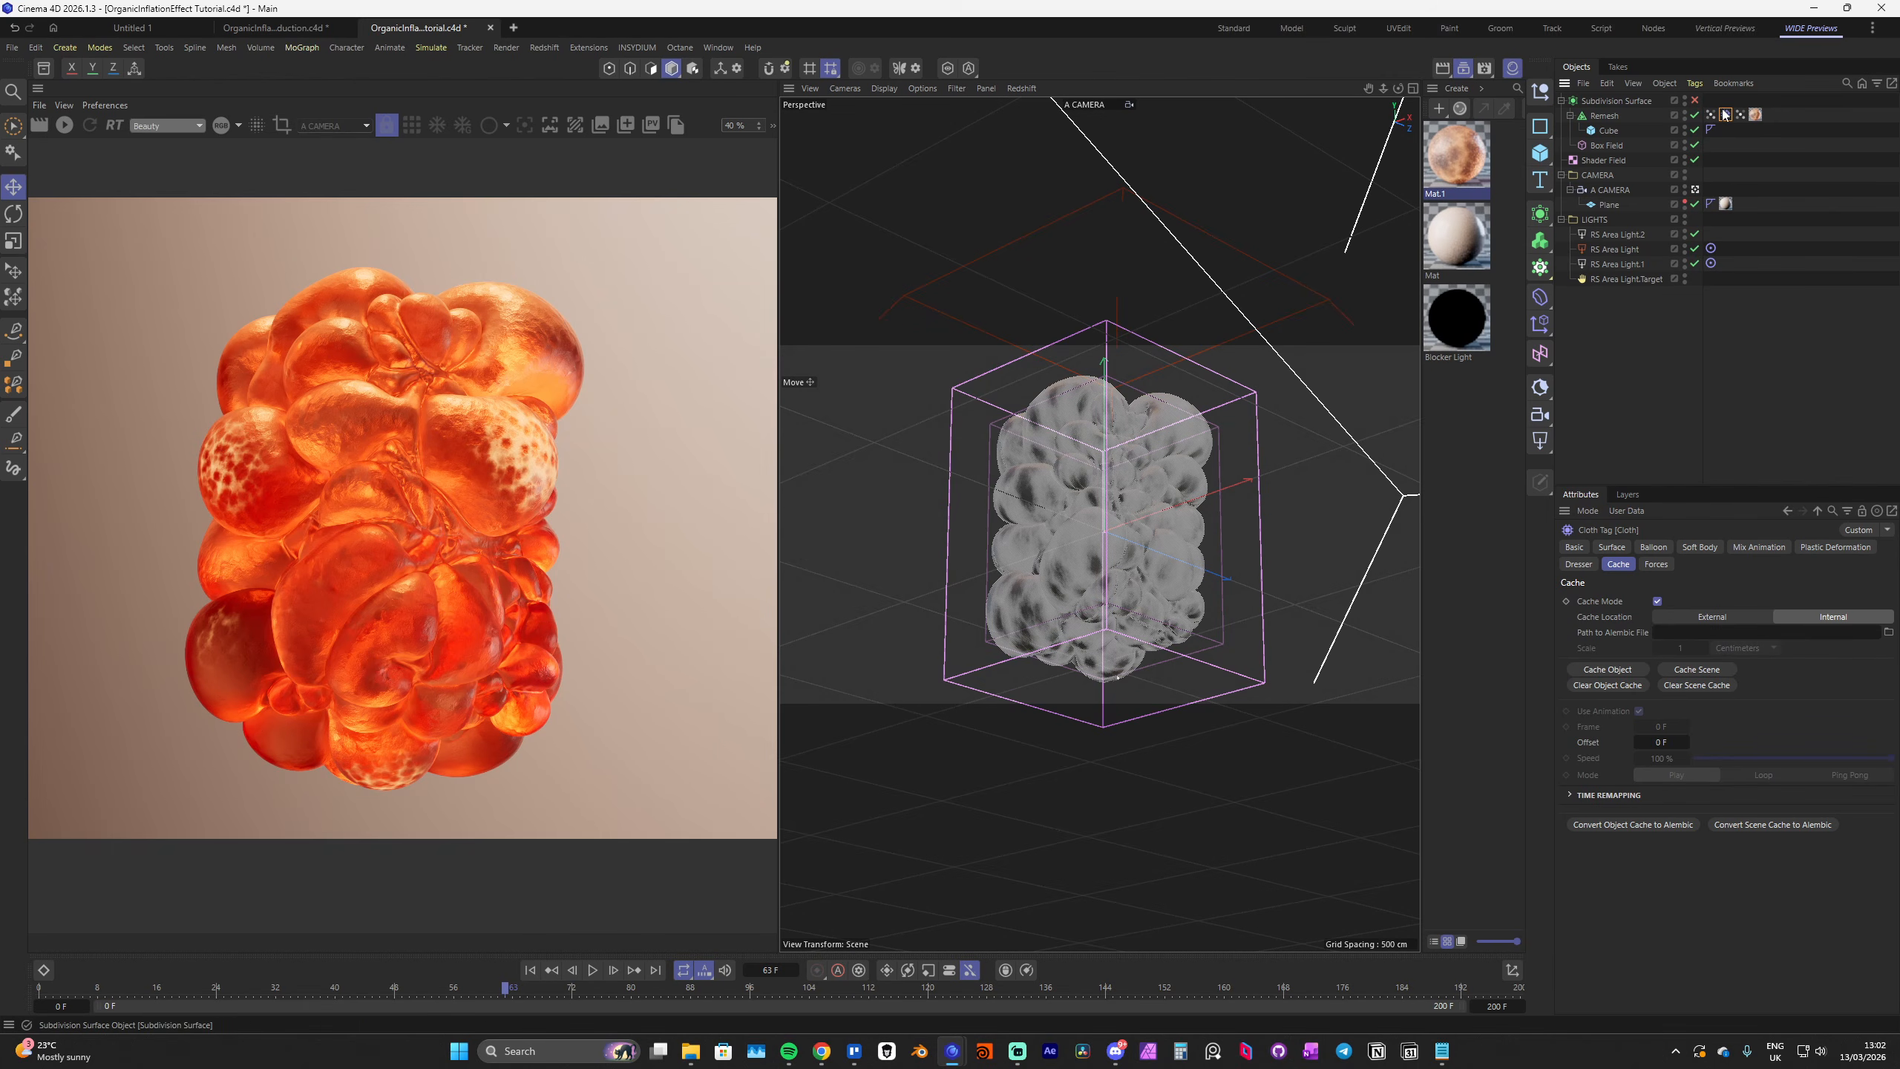
{"action": "key", "text": "shift+f"}
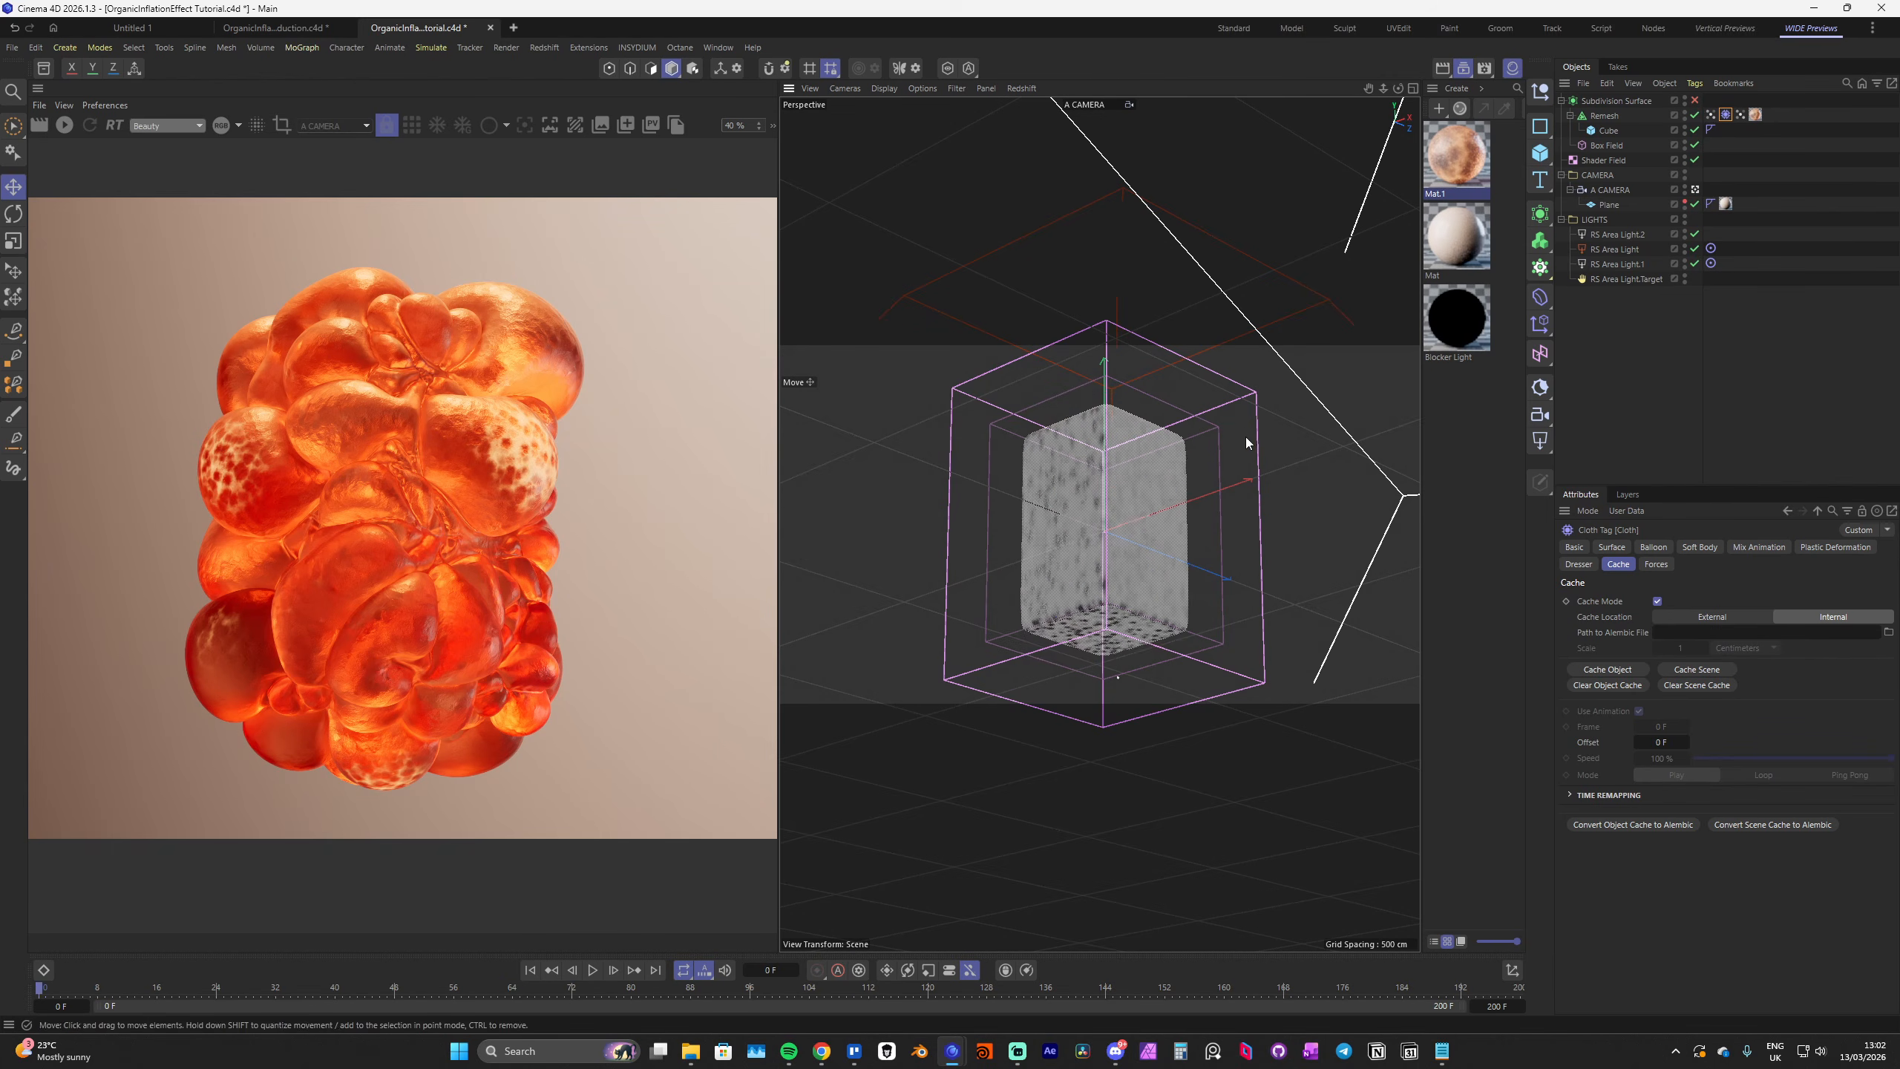
{"action": "key", "text": "F8"}
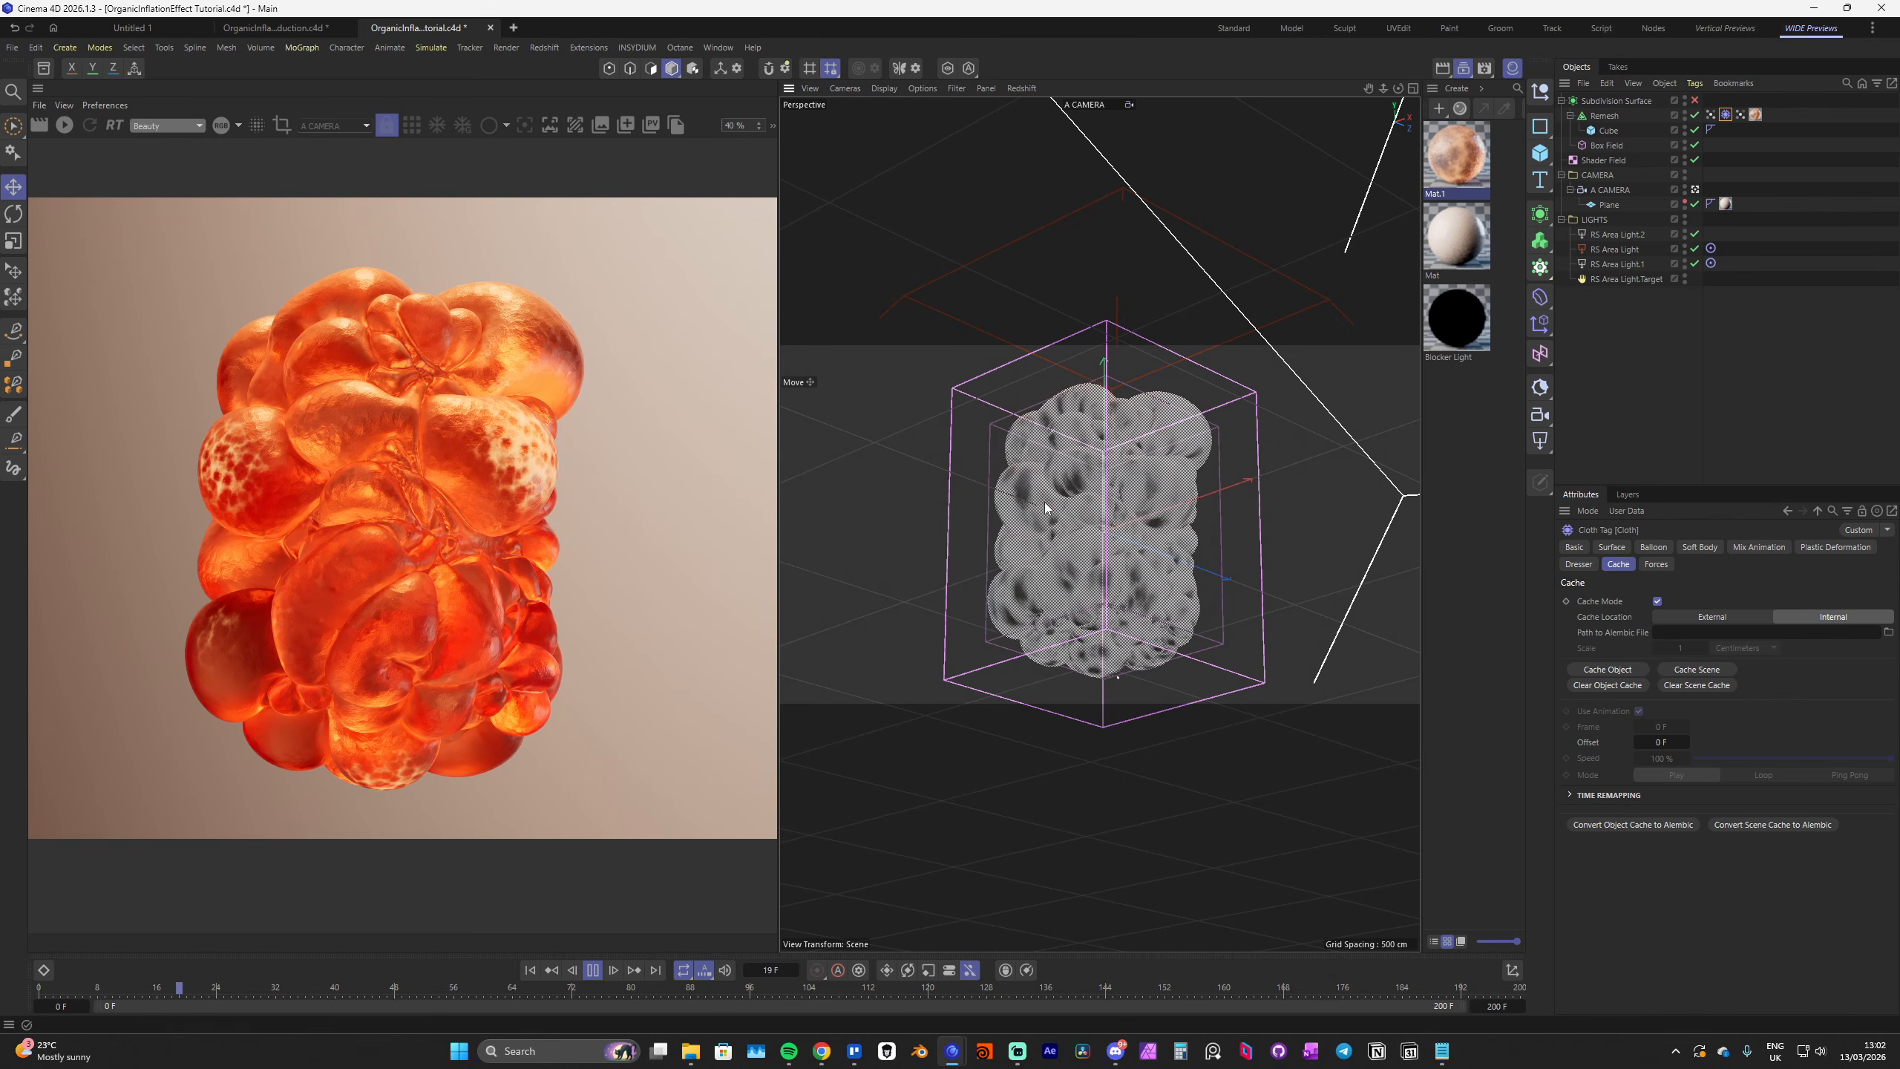
{"action": "key", "text": "F8"}
Restart the live render and inspect the cached animation at frames 56, 83, 139 and about 159
{"action": "left_click", "coordinate": [64, 126]}
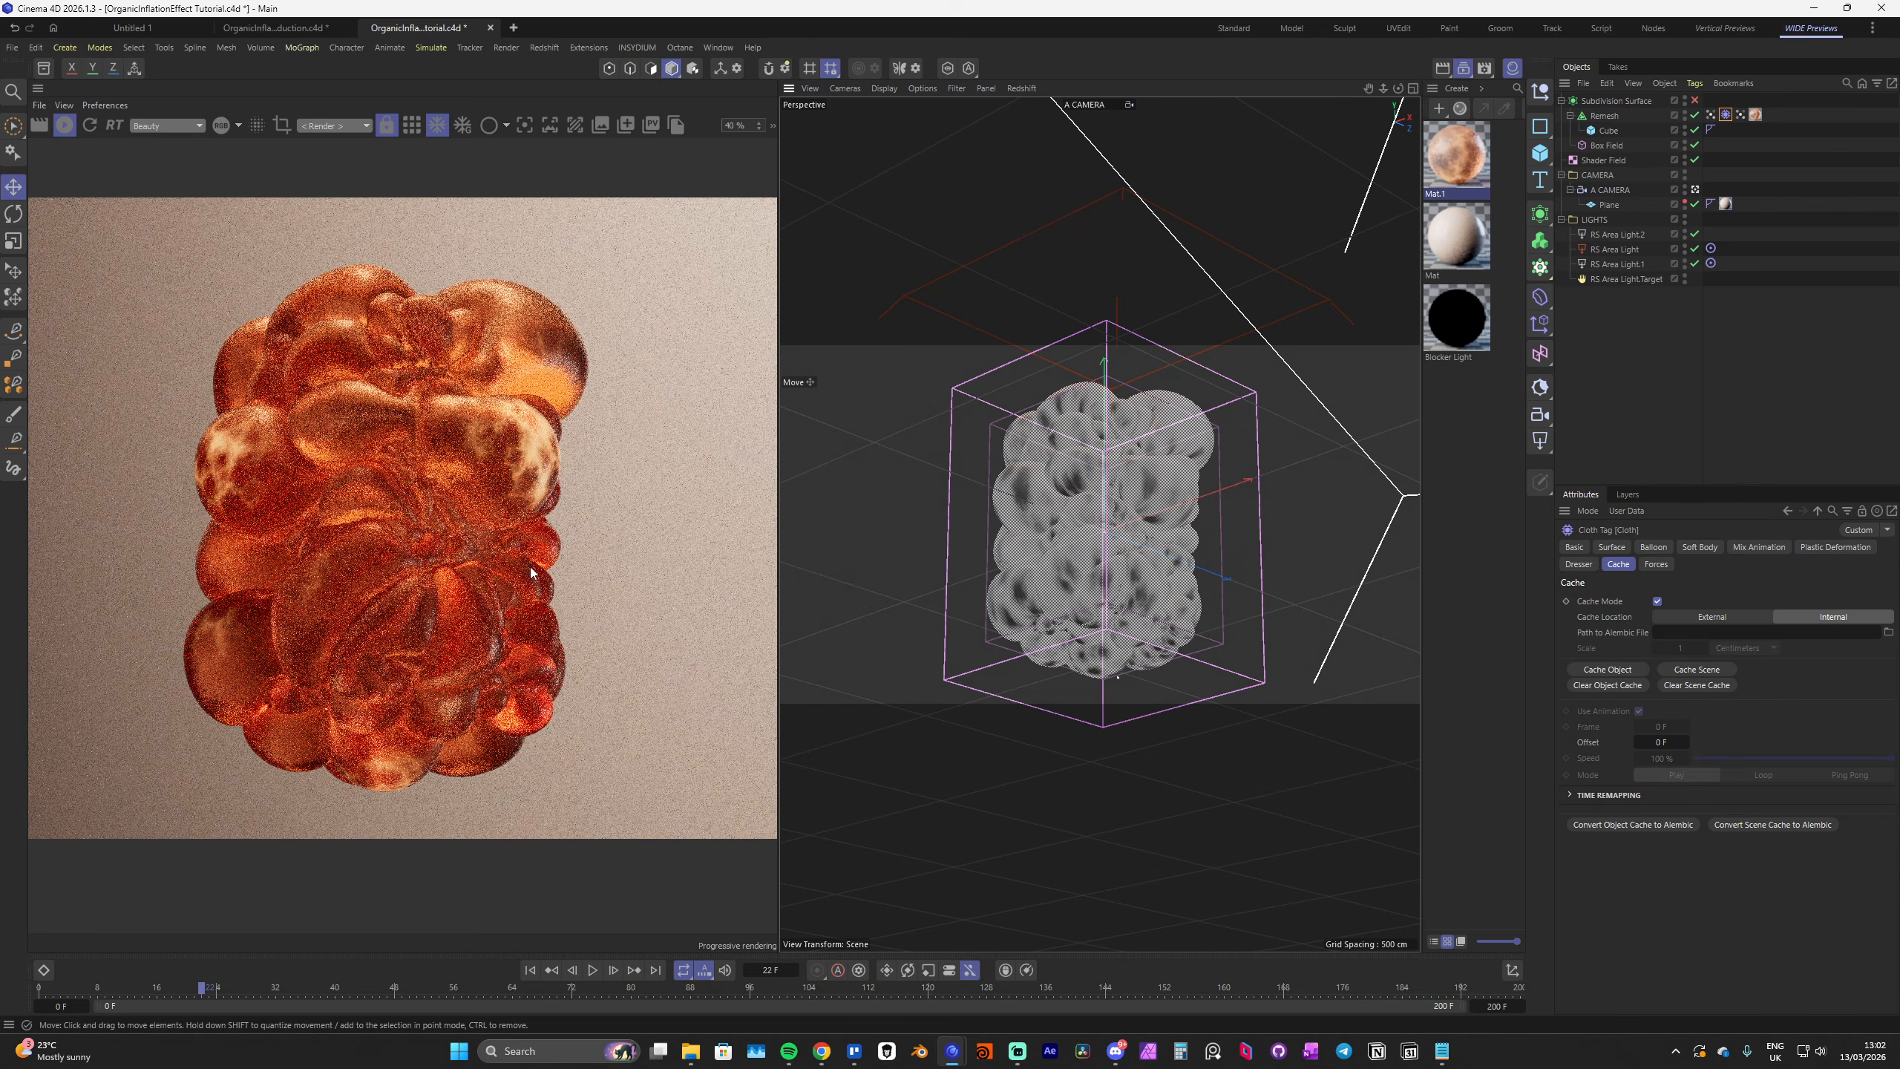
{"action": "left_click", "coordinate": [1469, 187]}
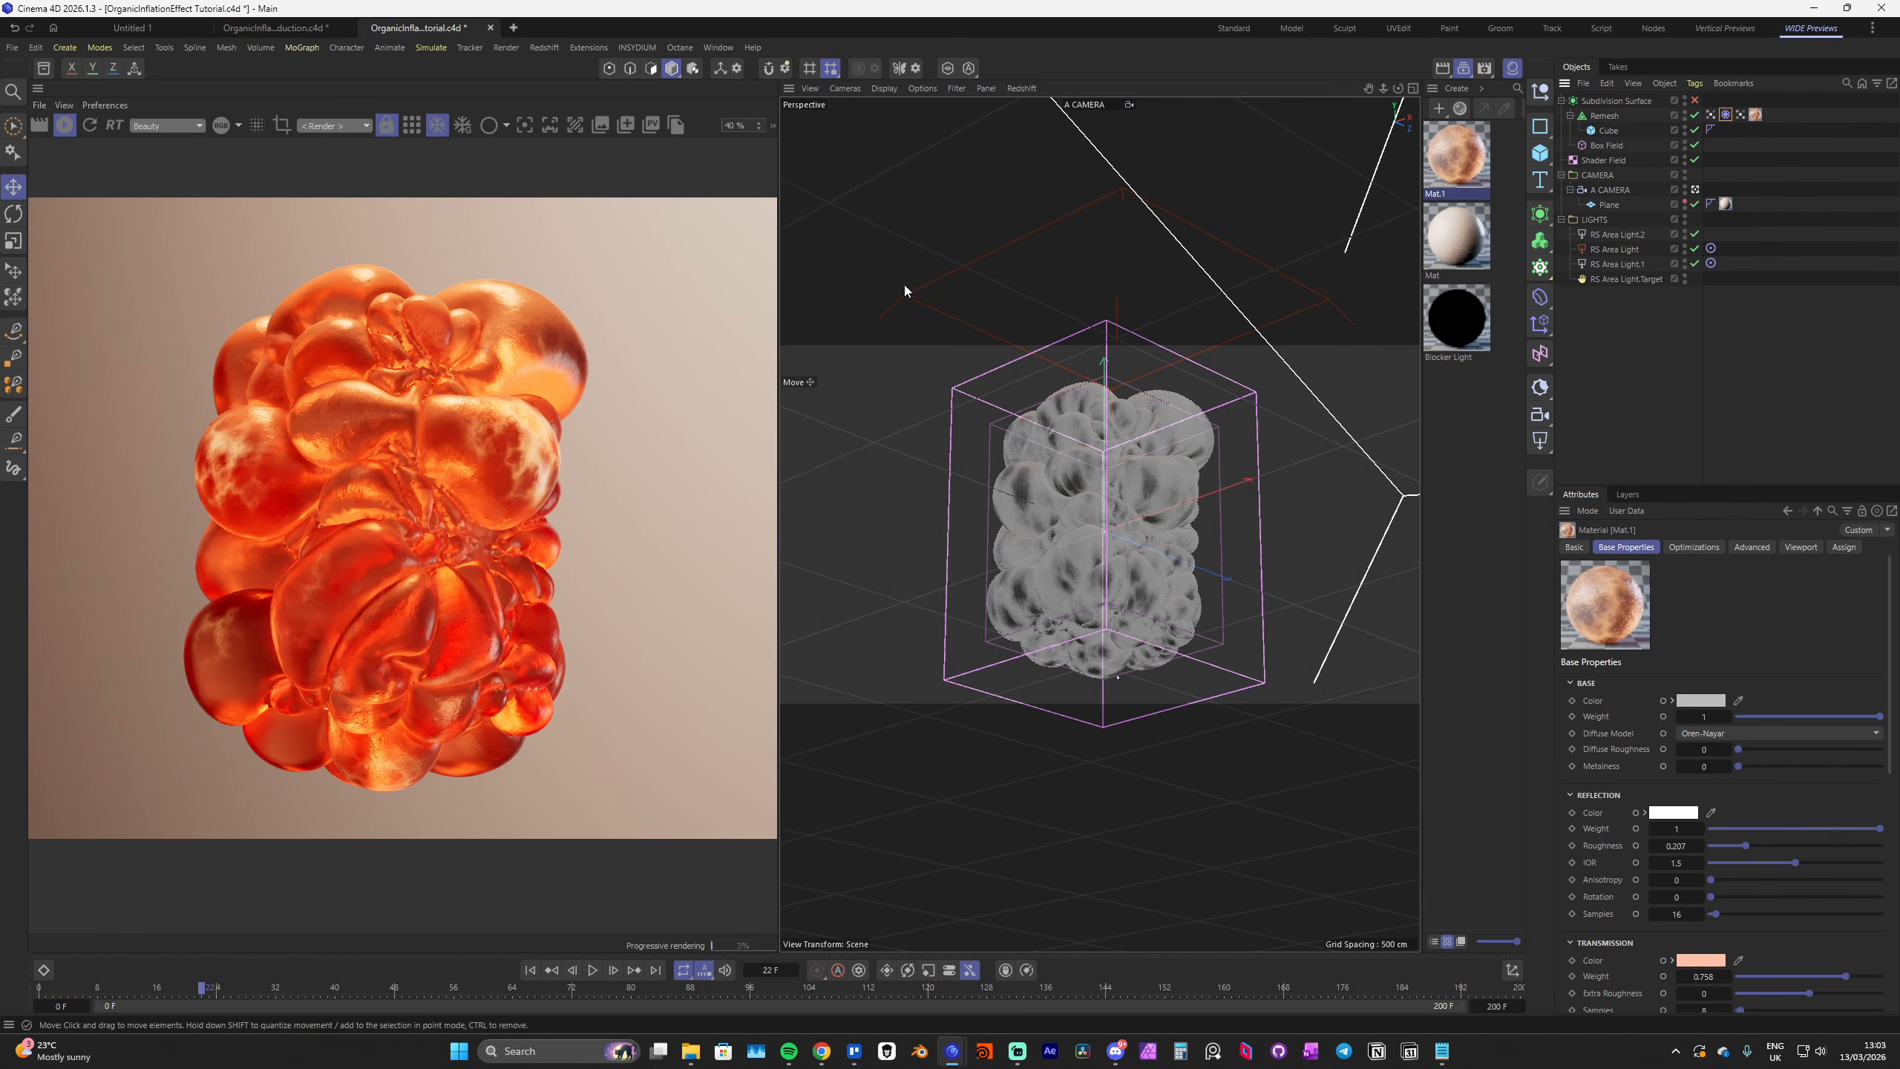
{"action": "left_click", "coordinate": [457, 990]}
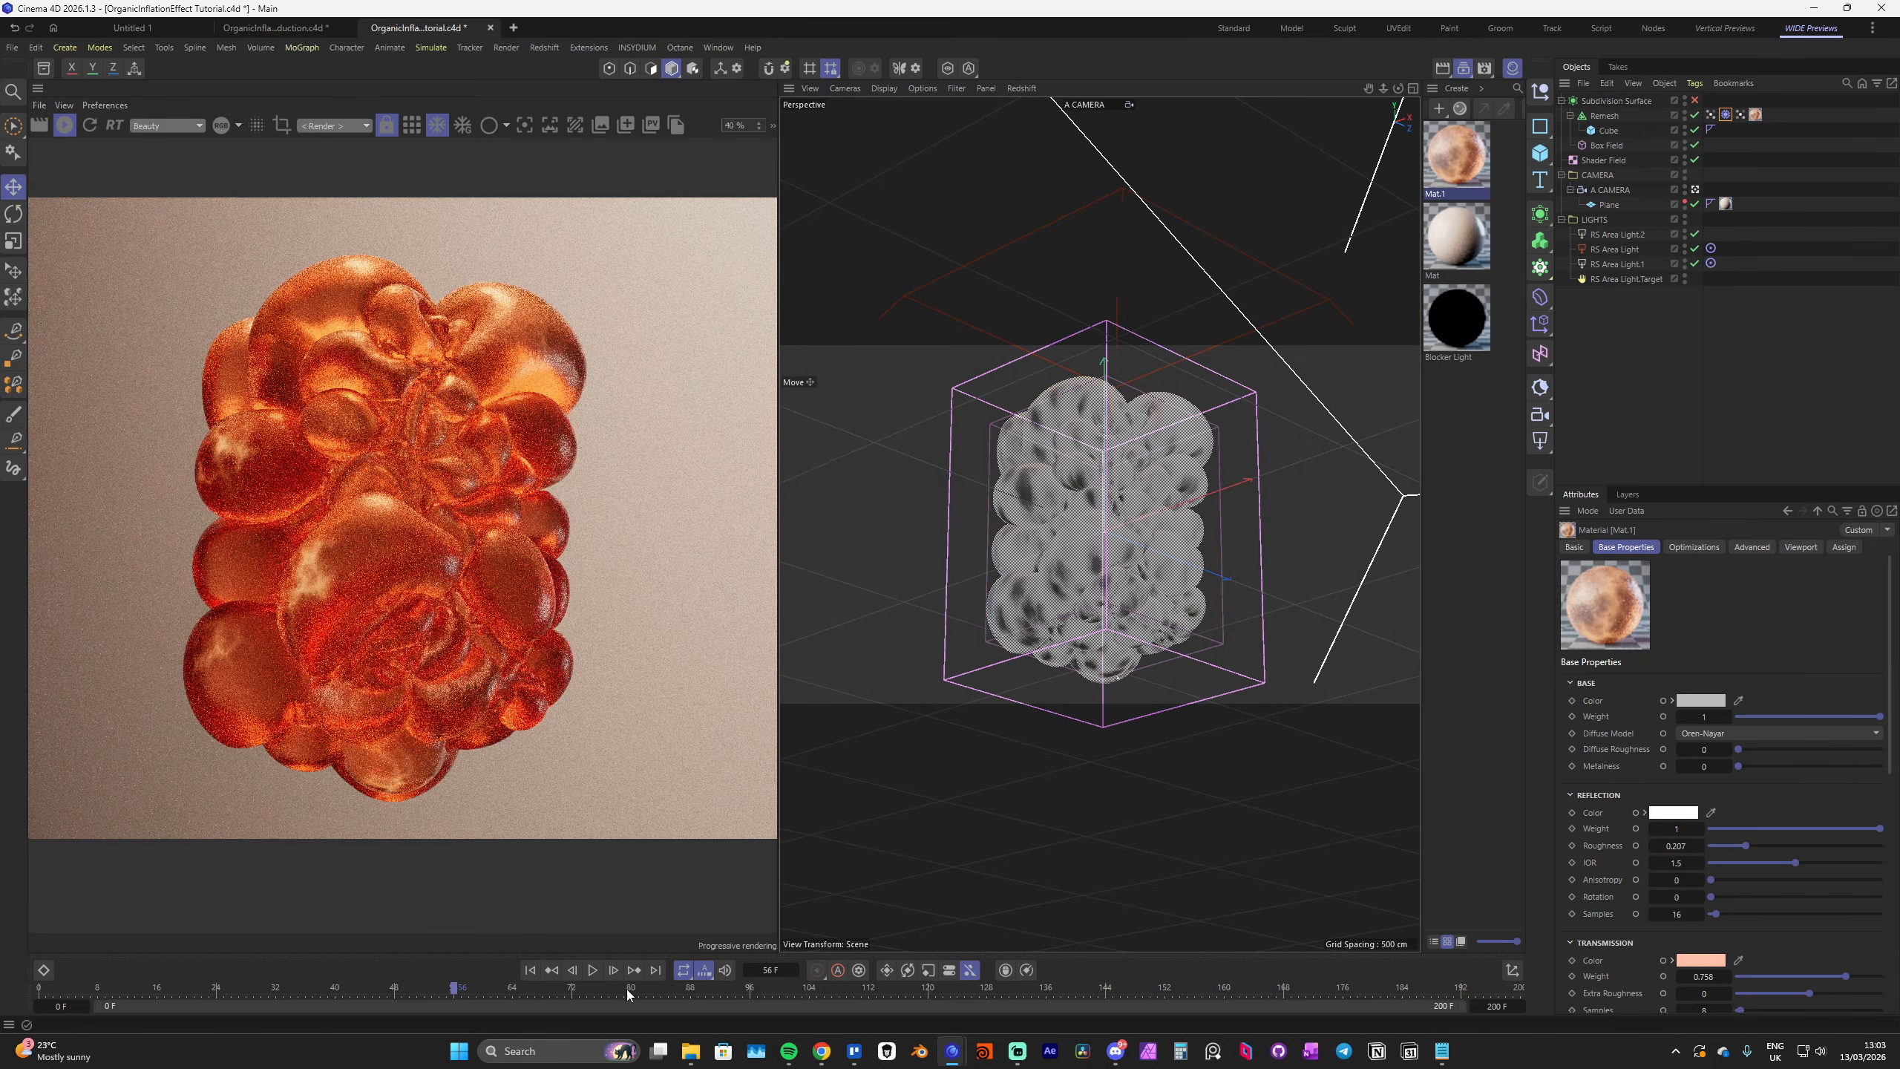
{"action": "left_click", "coordinate": [652, 988]}
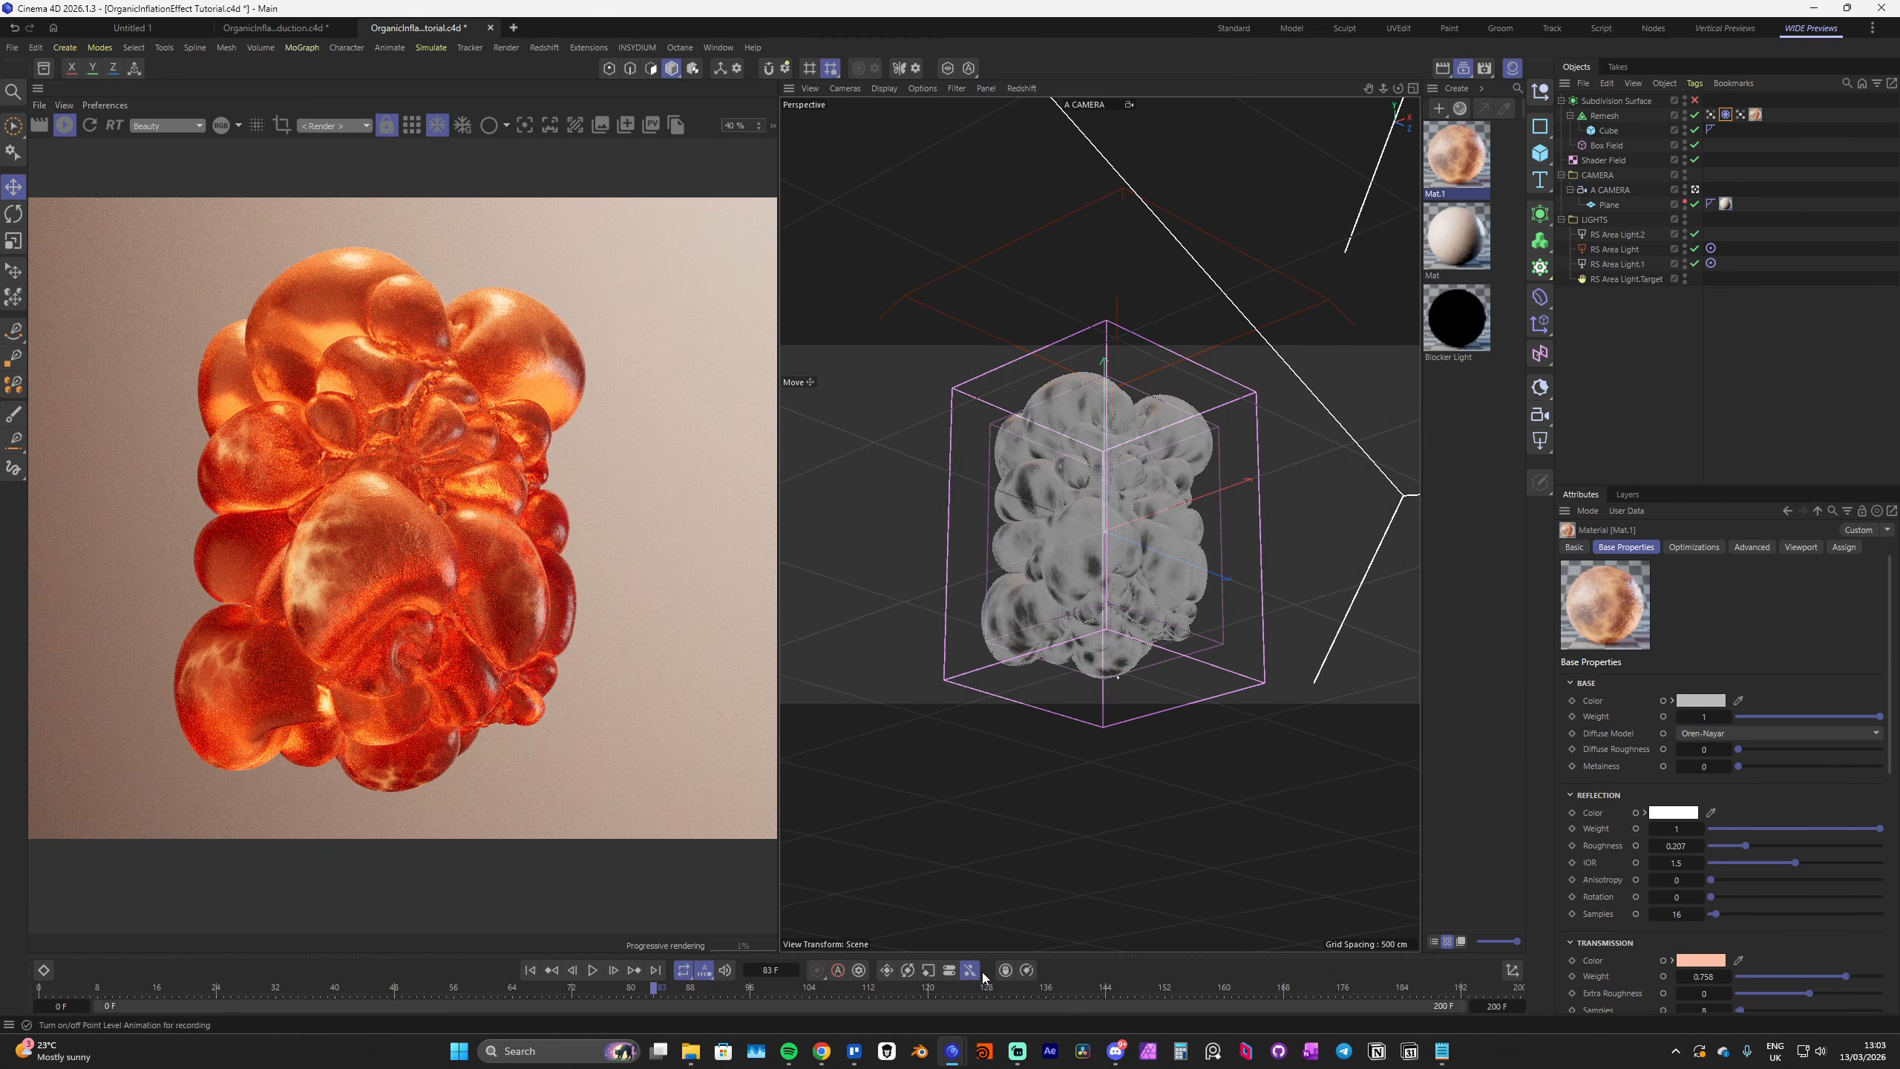
{"action": "left_click", "coordinate": [1067, 988]}
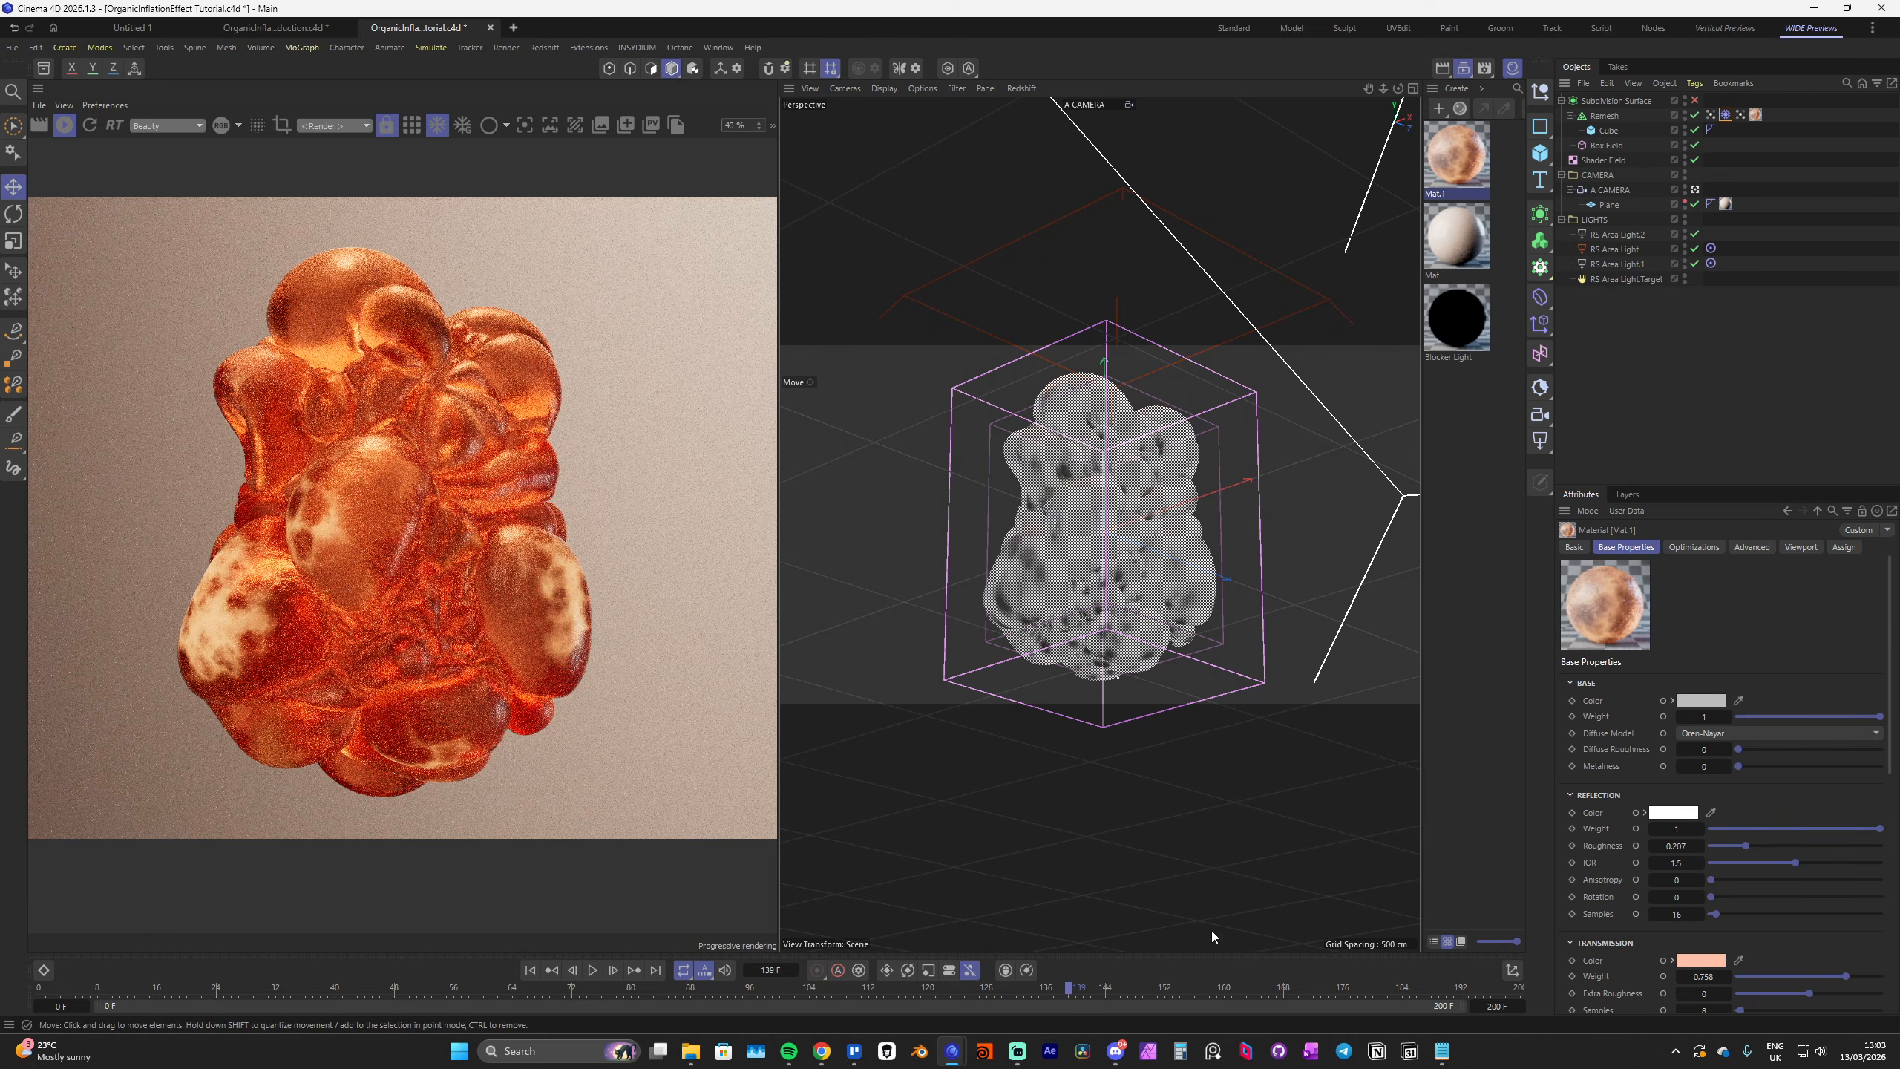
{"action": "left_click", "coordinate": [1217, 988]}
{"action": "left_click", "coordinate": [1693, 101]}
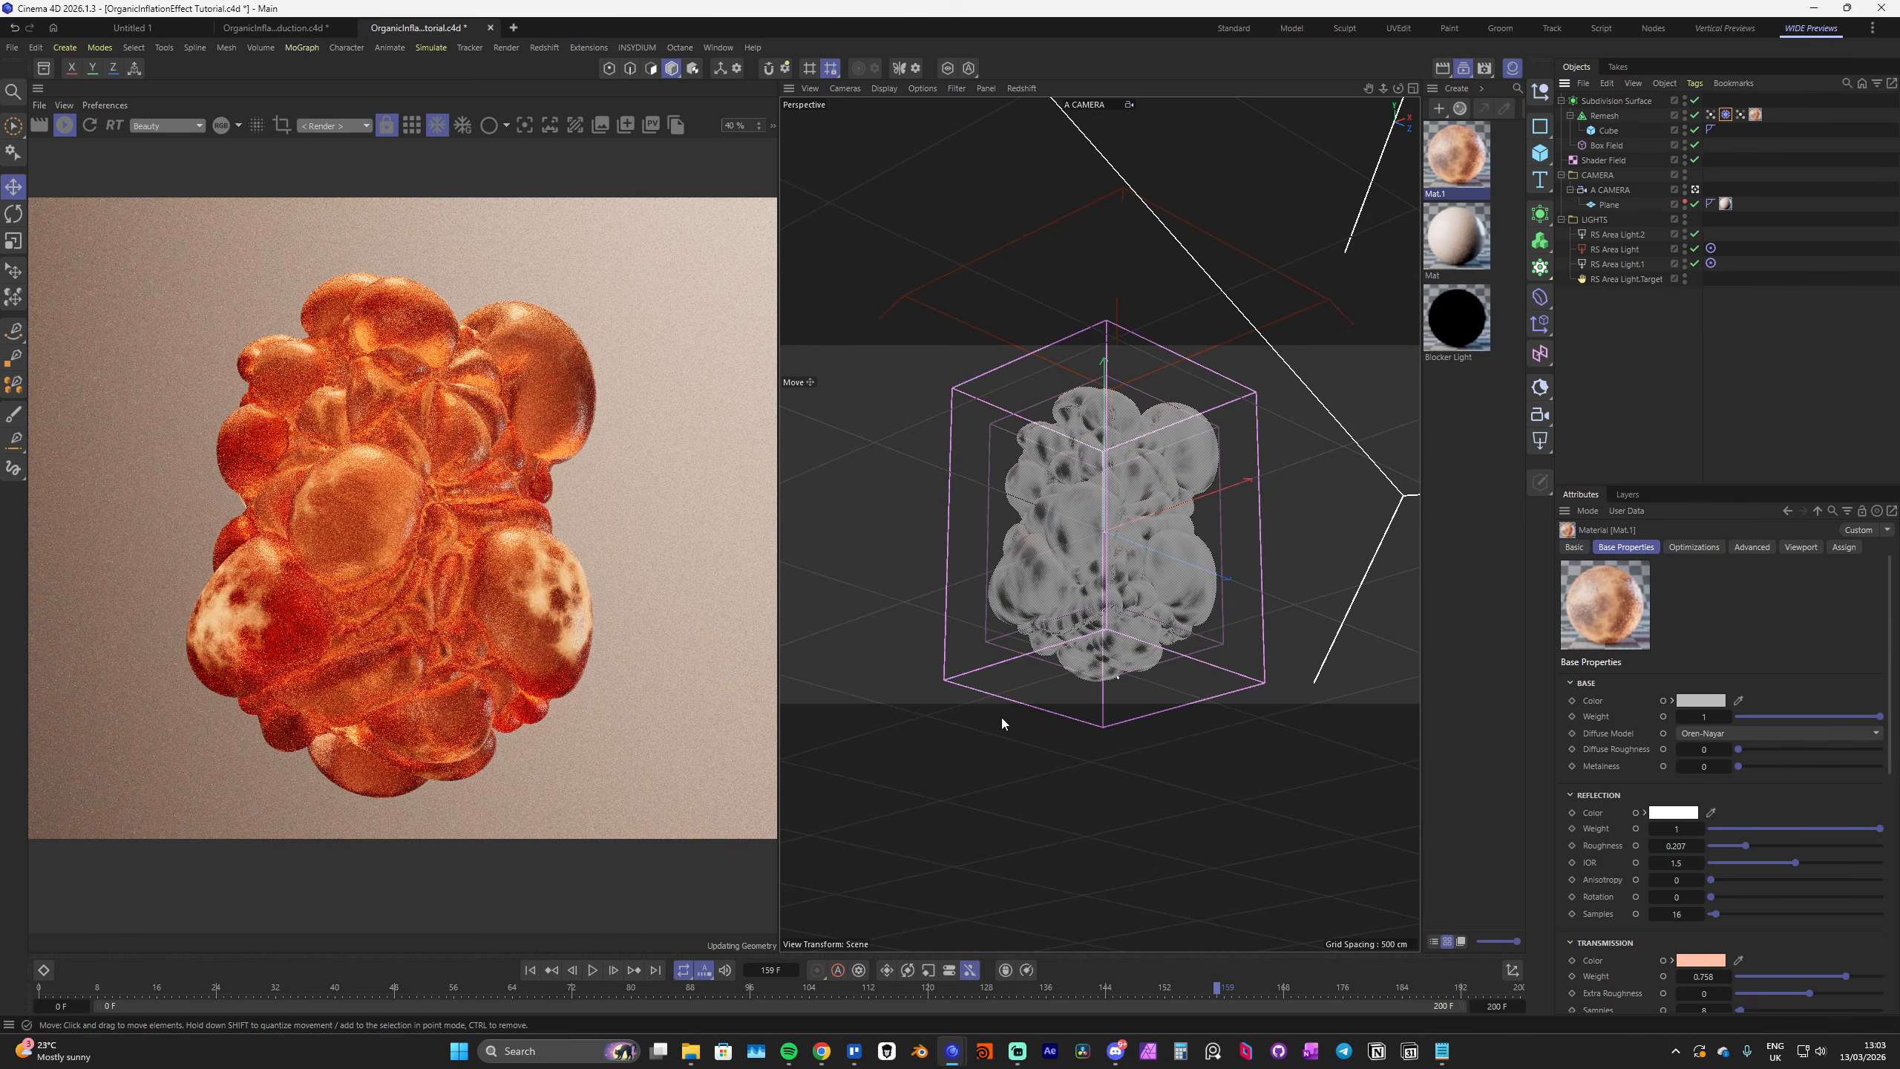